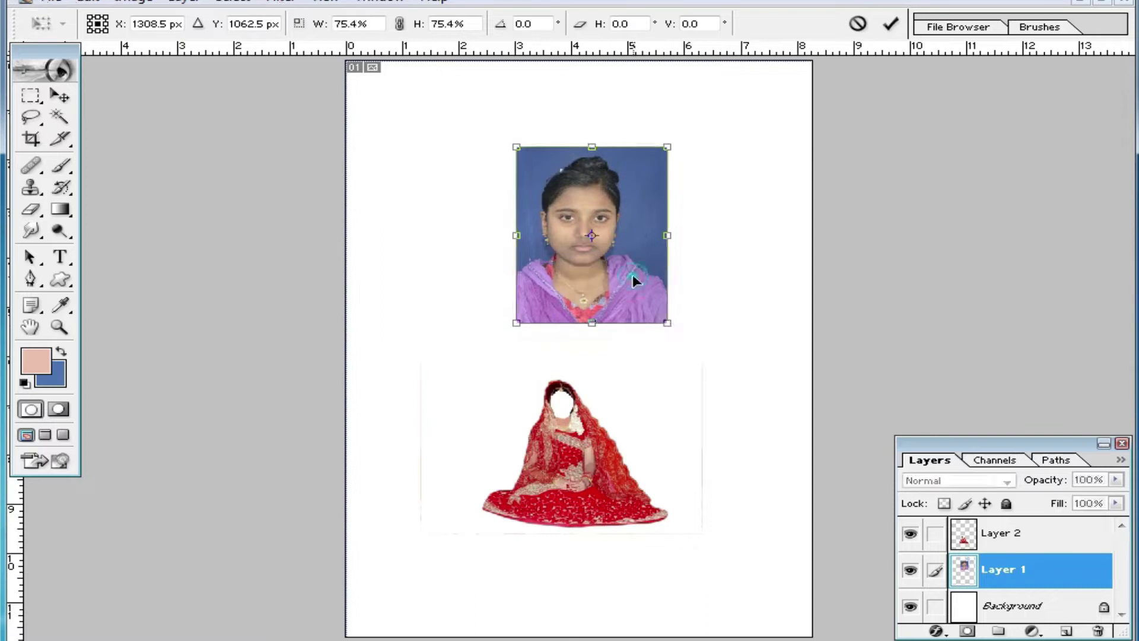
- Scale the bridal outfit layer to about 222% and position it over the portrait
click(566, 508)
mouse_move(567, 508)
mouse_down()
mouse_move(492, 359)
mouse_move(614, 458)
mouse_up()
drag(697, 490, 839, 640)
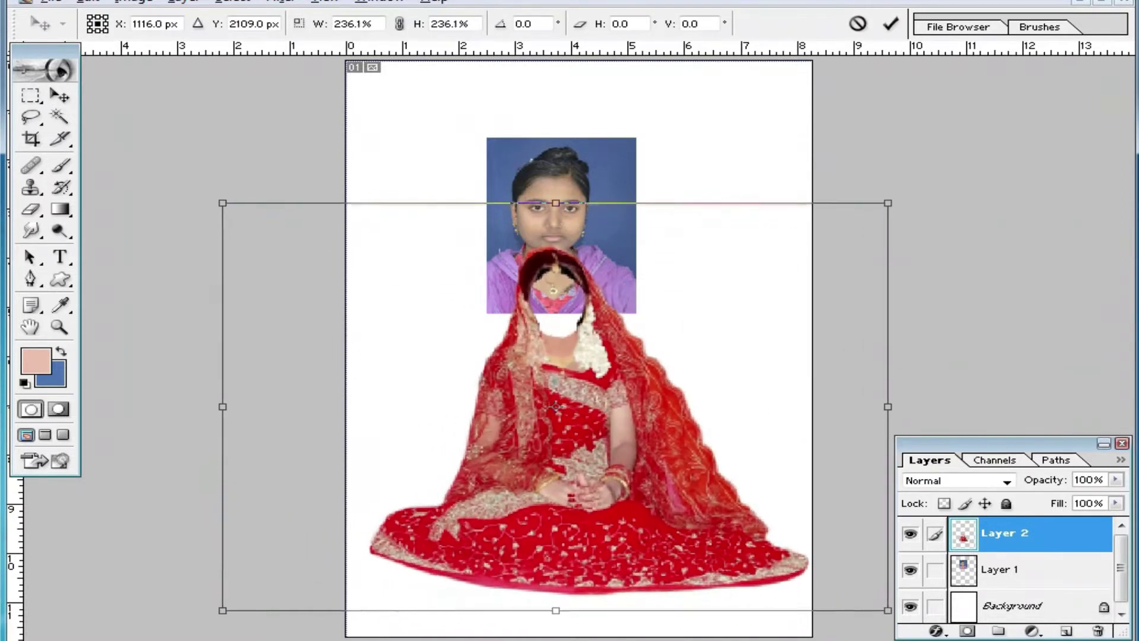
drag(672, 466, 658, 439)
double_click(659, 439)
- Zoom in to check the face alignment, then select the outfit layer and the Eraser
click(732, 120)
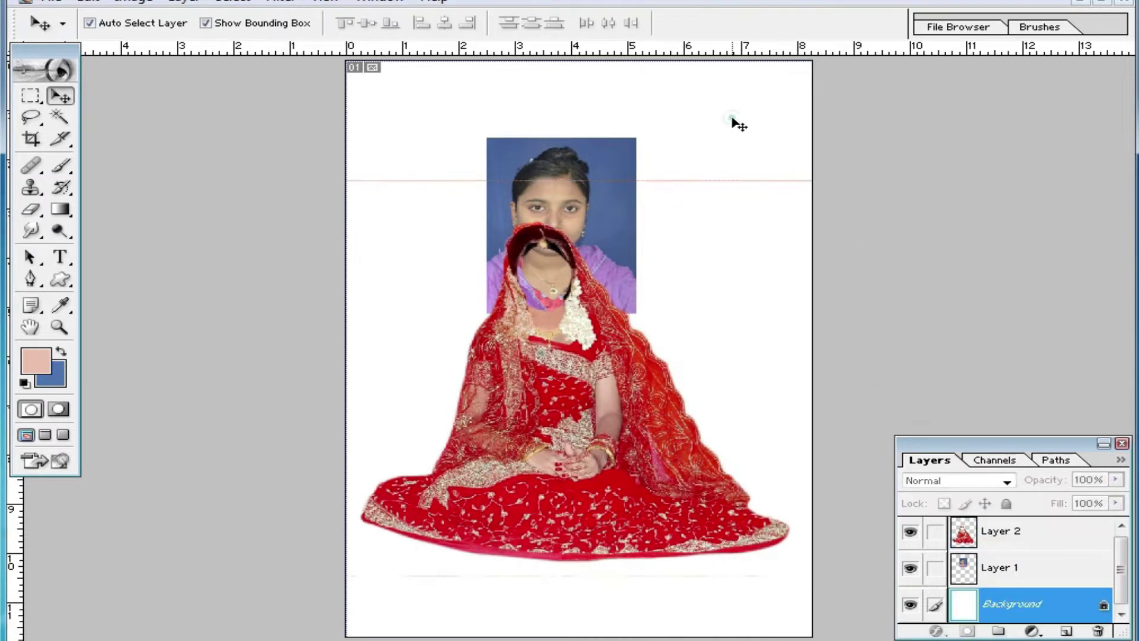
click(544, 287)
click(547, 311)
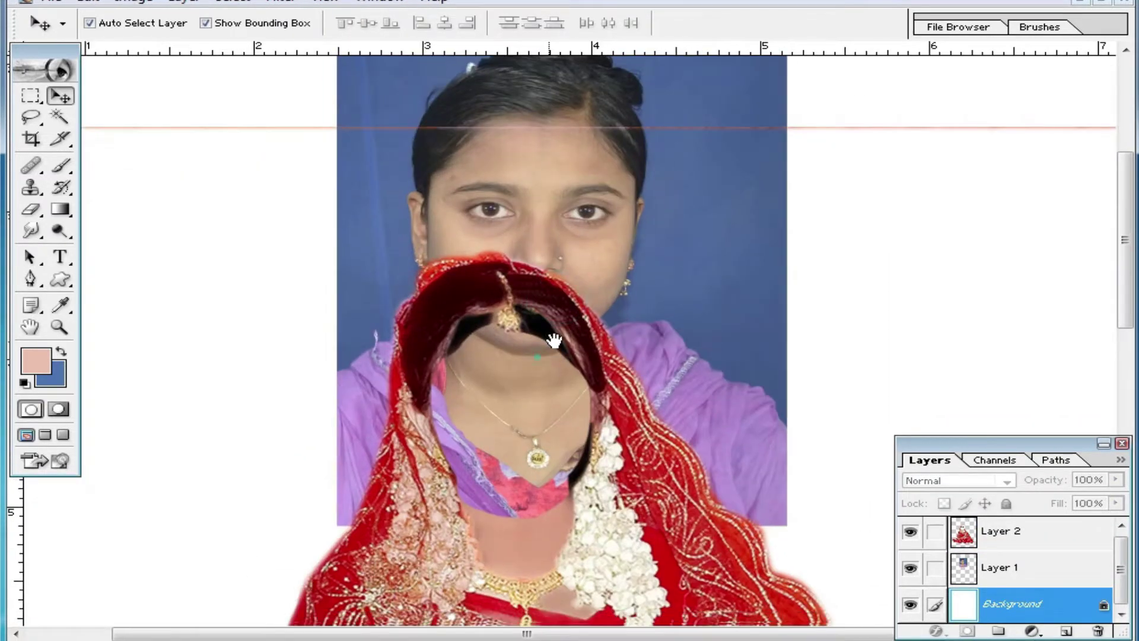
click(562, 148)
key(ctrl+minus)
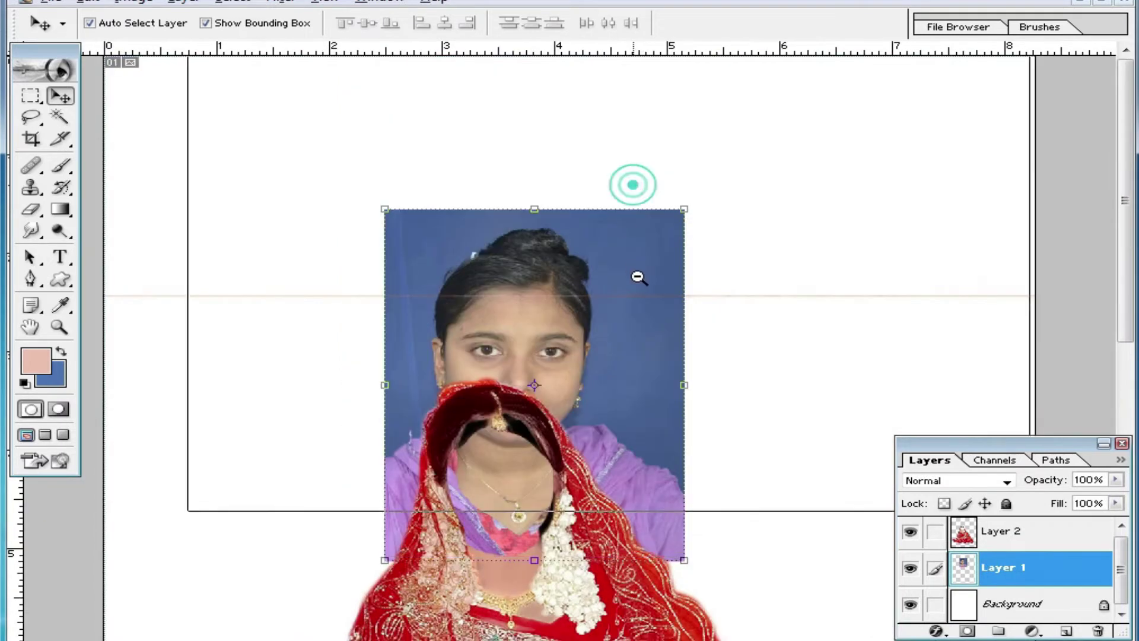
key(ctrl+minus)
click(623, 439)
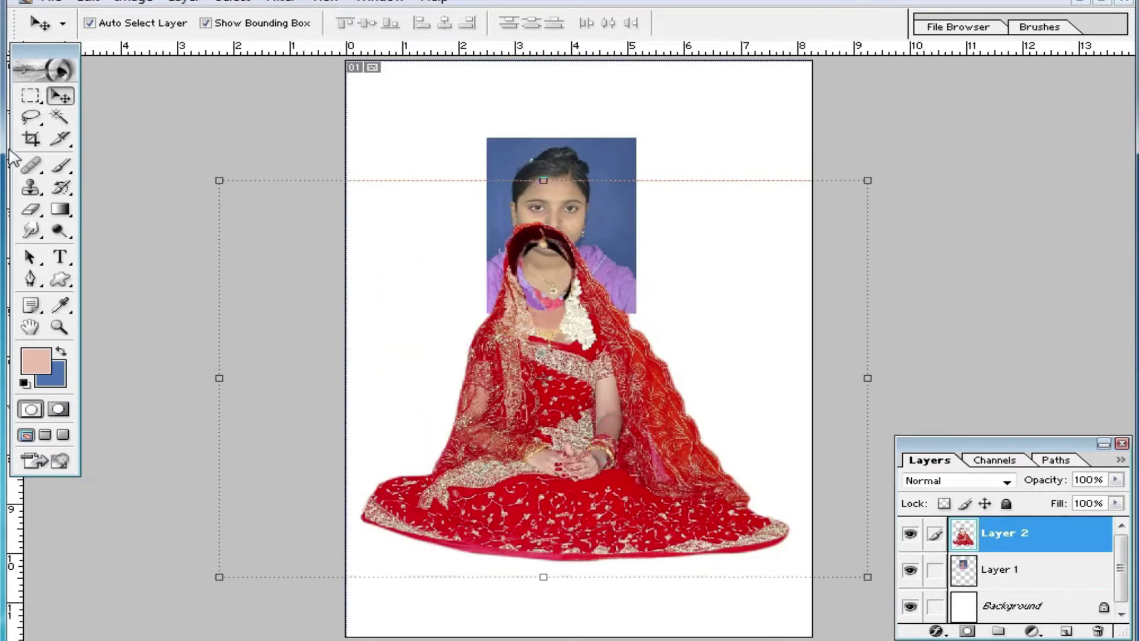
click(31, 210)
right_click(419, 243)
- Set the eraser to 178 px and drag the portrait down-left under the face opening
click(576, 277)
click(708, 178)
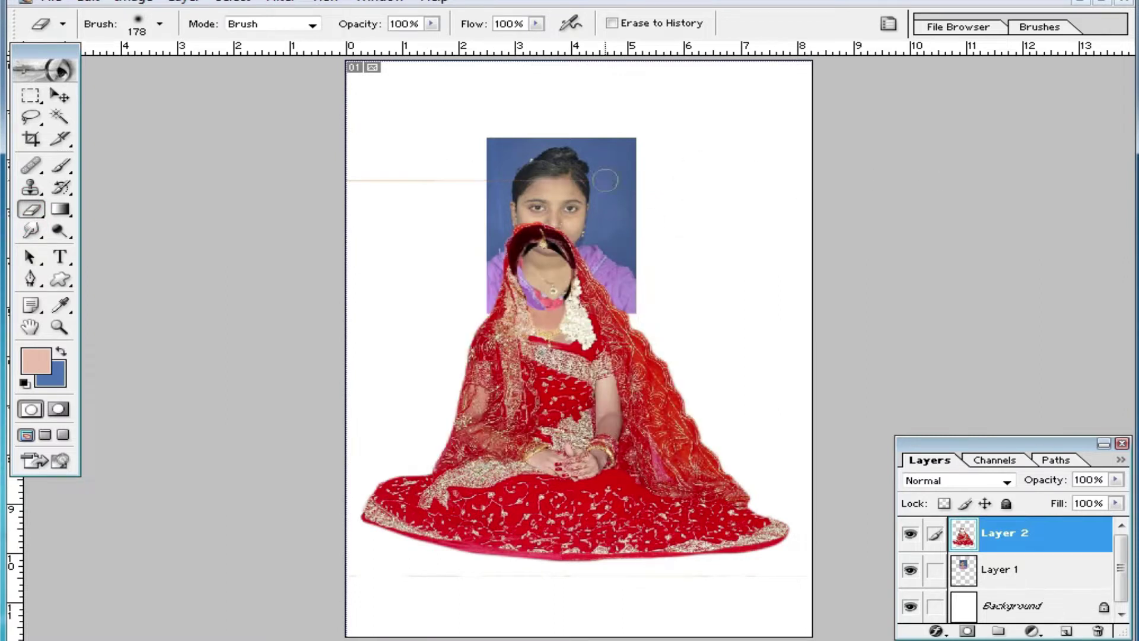
click(59, 96)
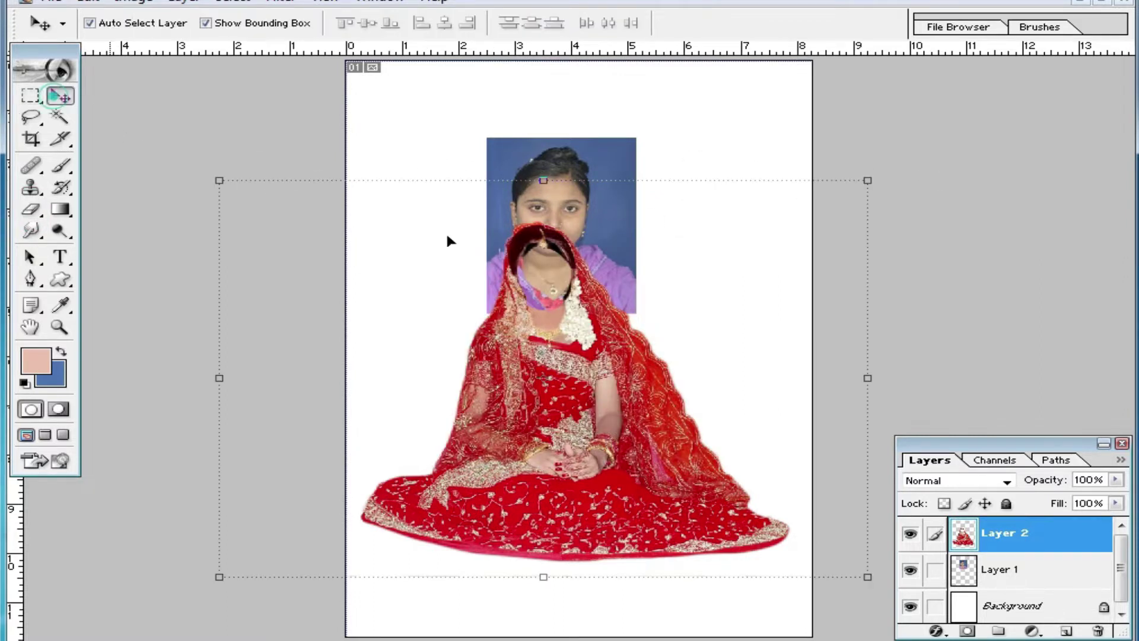
click(680, 122)
mouse_move(592, 178)
mouse_down()
mouse_move(571, 222)
mouse_move(583, 235)
mouse_up()
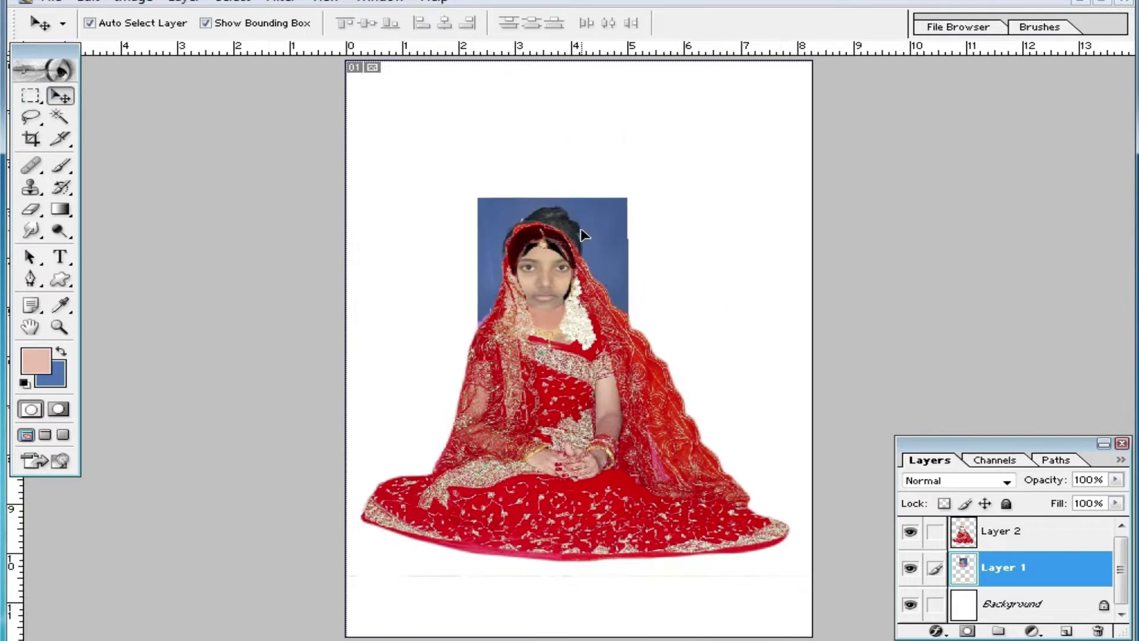
ctrl+click(623, 392)
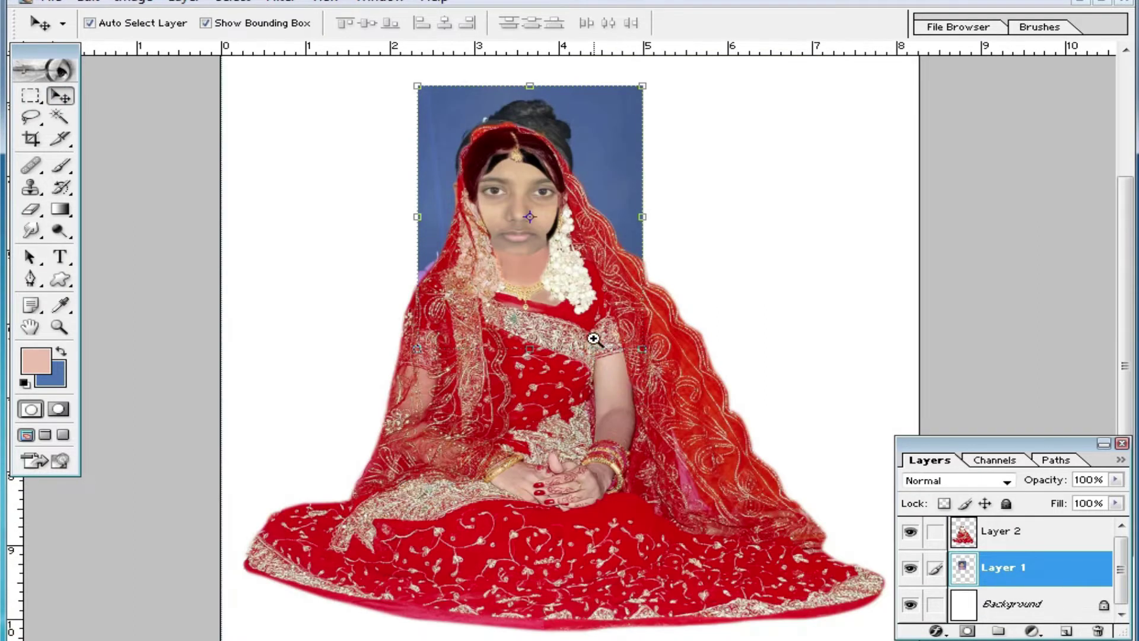
ctrl+click(594, 338)
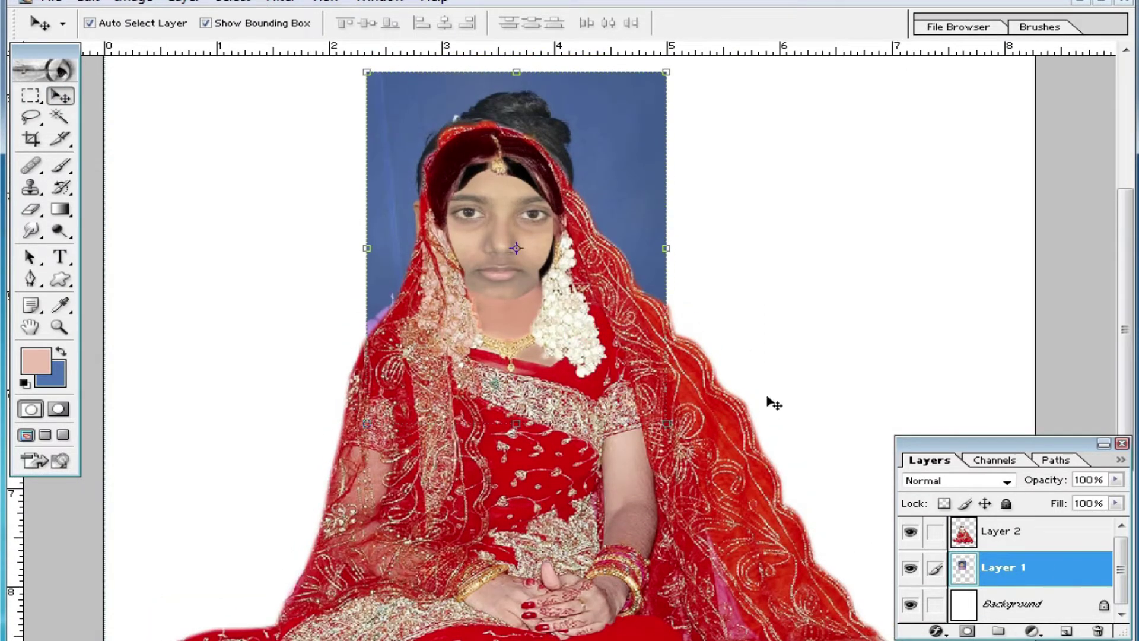
ctrl+click(570, 309)
ctrl+click(541, 328)
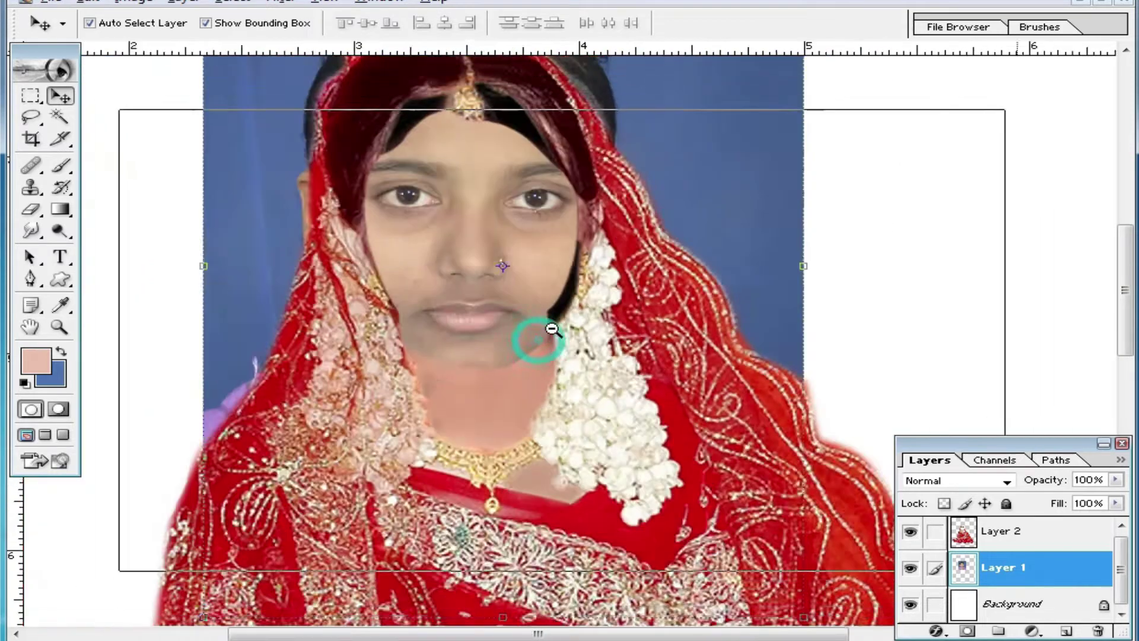
- Hide the portrait to inspect the empty face opening, then show and reselect it
click(695, 397)
click(910, 567)
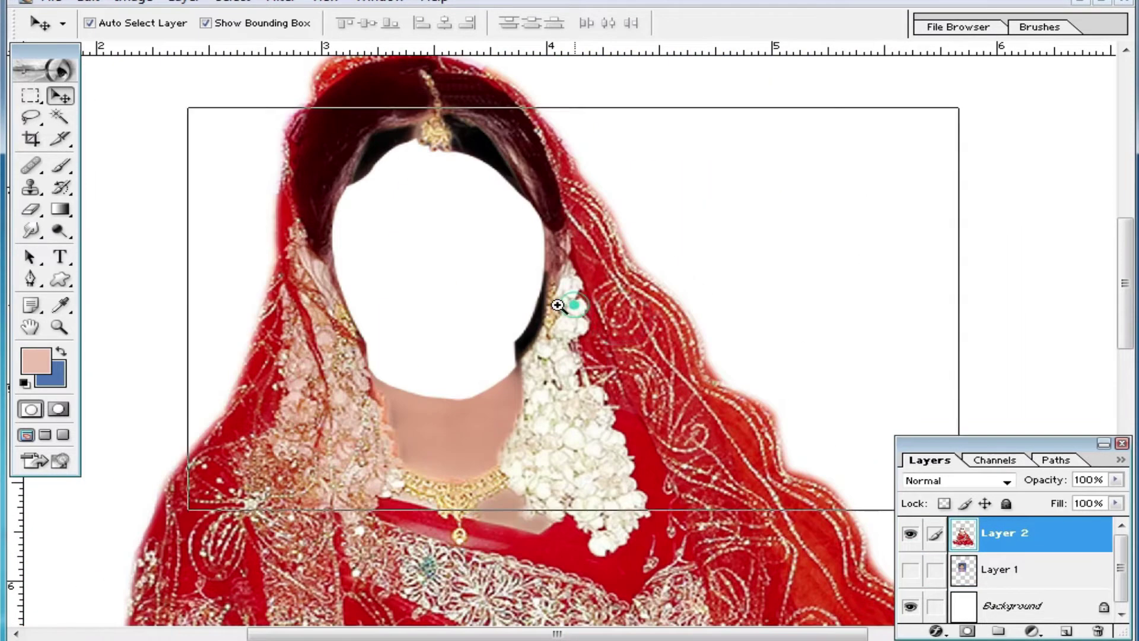
ctrl+click(526, 313)
ctrl+click(657, 366)
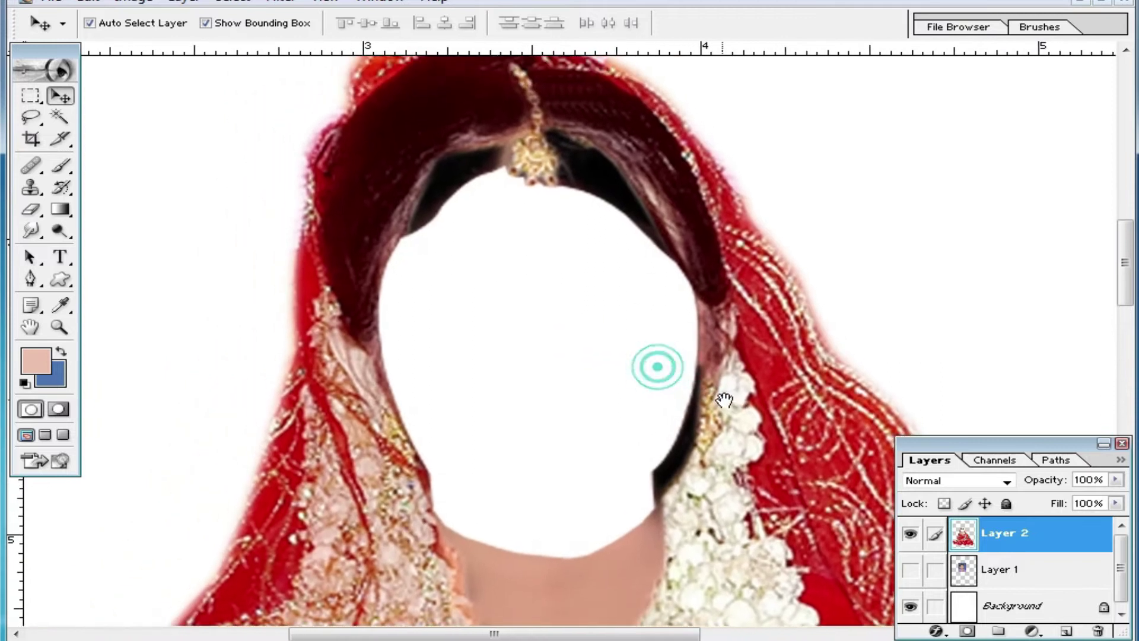
ctrl+alt+click(676, 372)
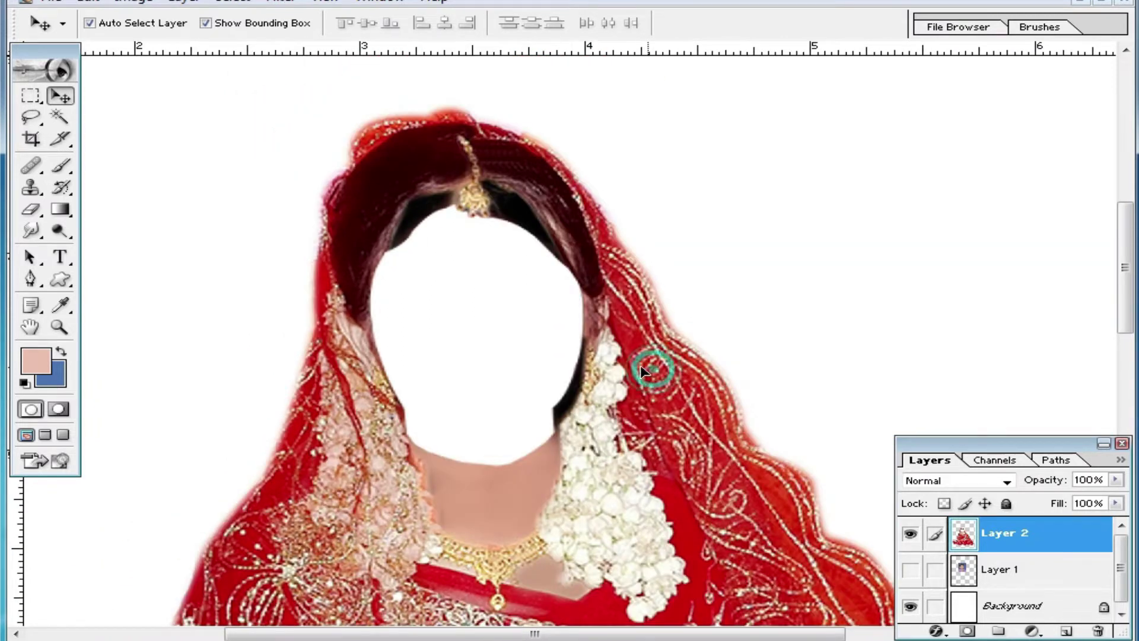
click(911, 566)
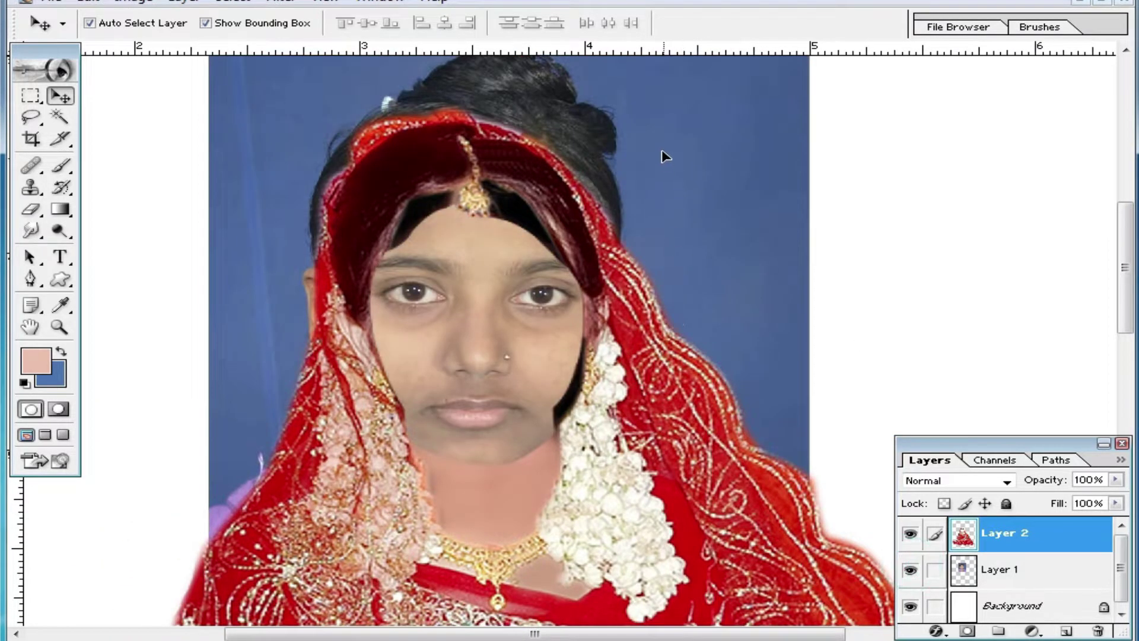
drag(614, 117, 627, 154)
key(ctrl+z)
click(995, 572)
ctrl+alt+click(733, 207)
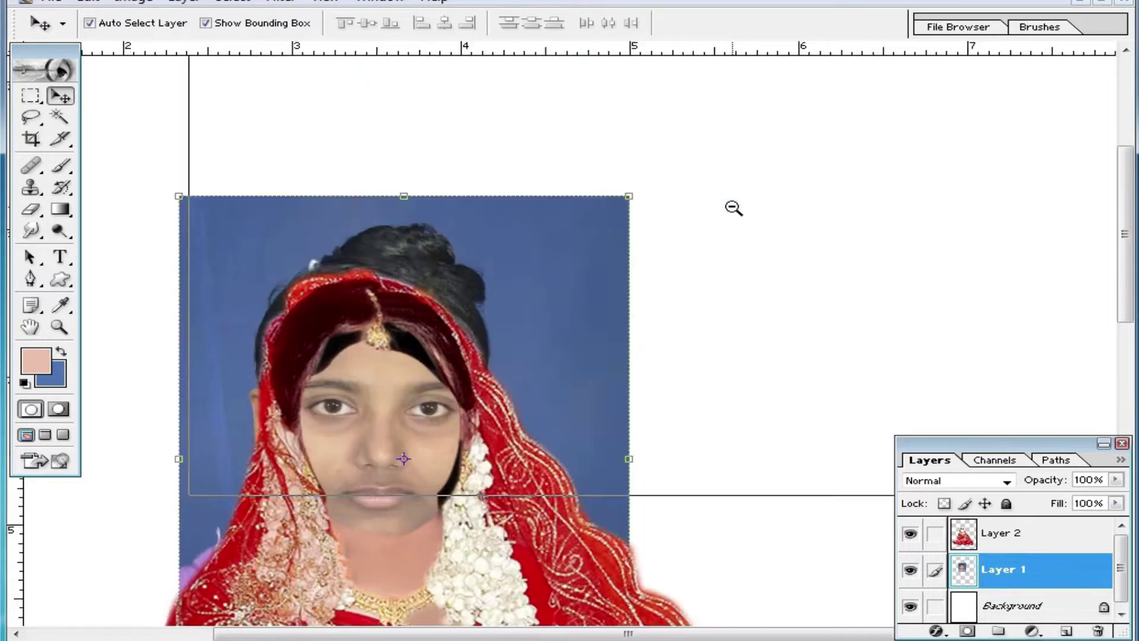
drag(767, 528, 770, 303)
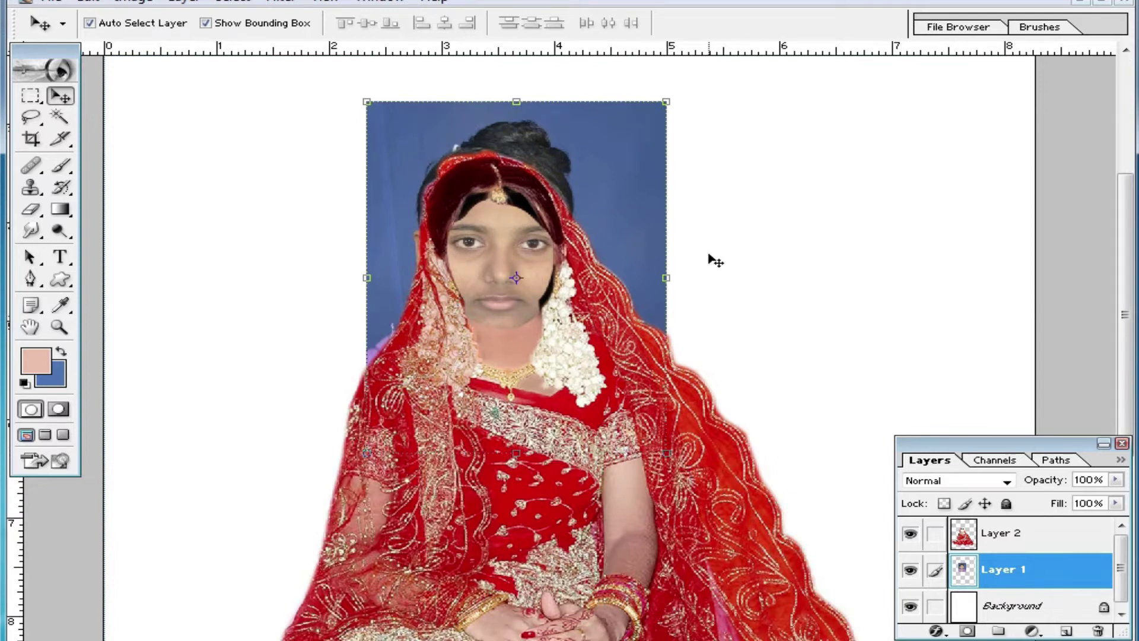
- Scale the portrait to 114.2%, tilt it about -2°, and nudge it into the headscarf
drag(668, 99, 623, 152)
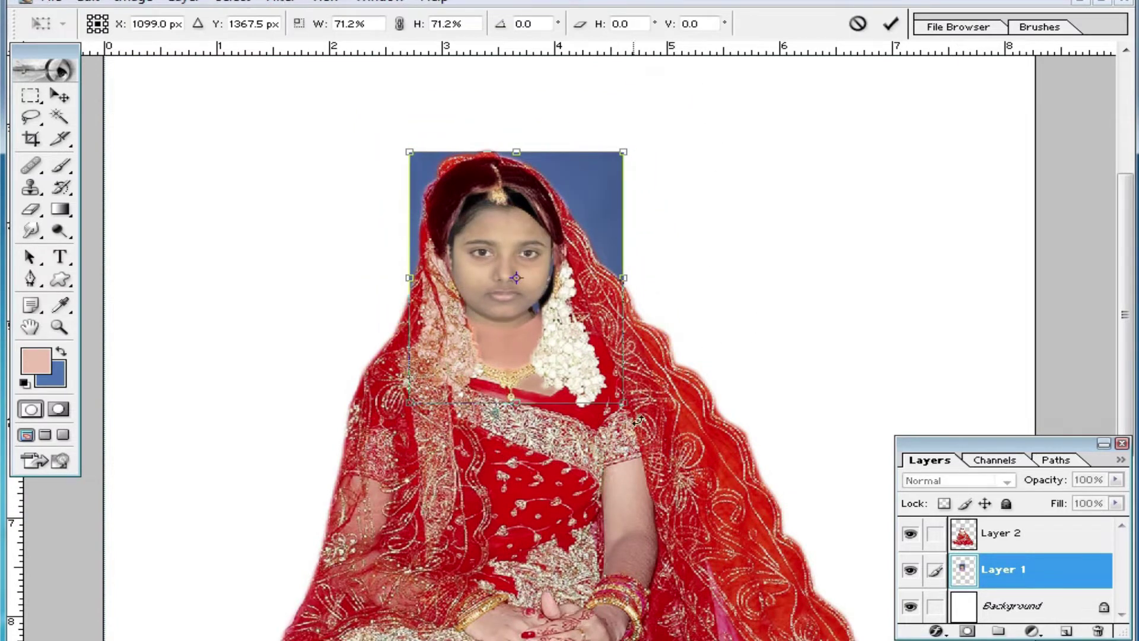
drag(637, 421, 658, 427)
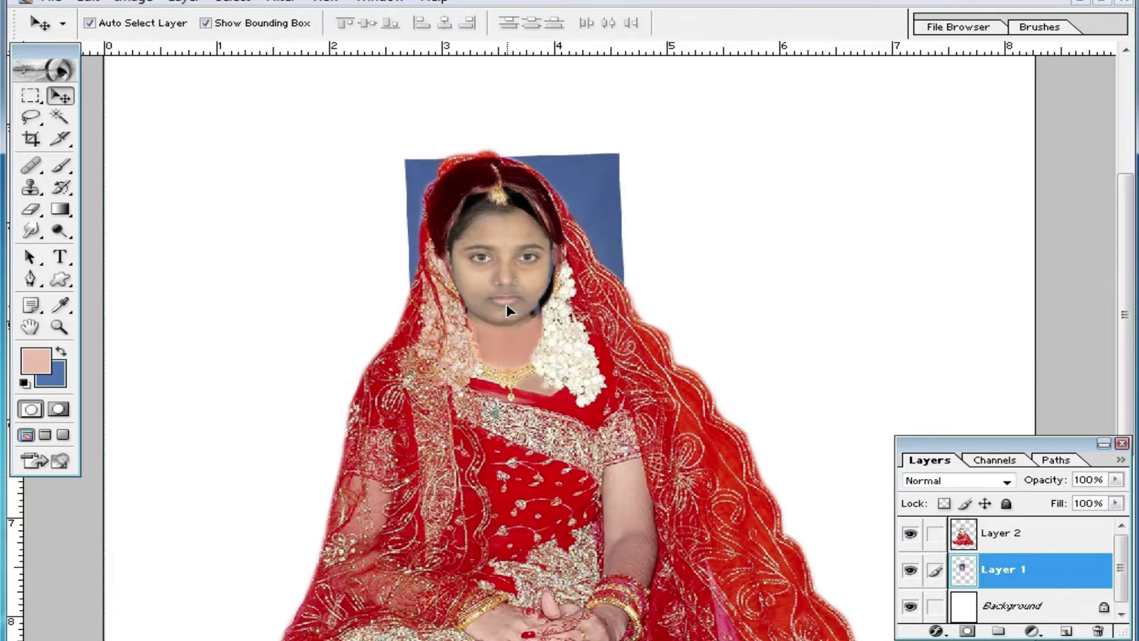
drag(508, 300, 506, 301)
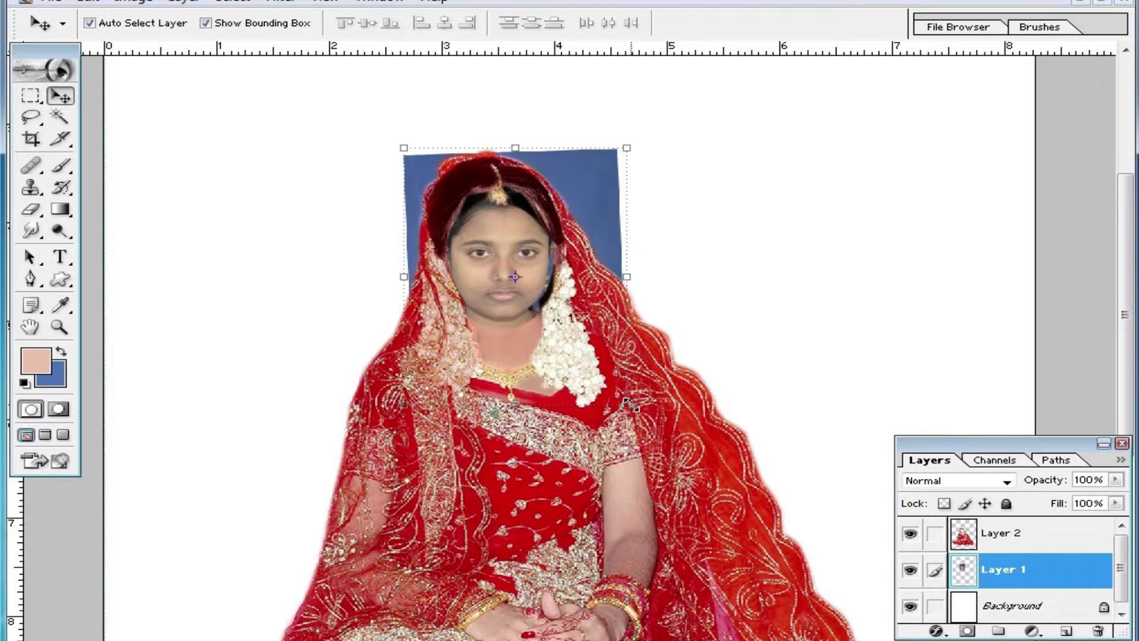
drag(628, 404, 642, 423)
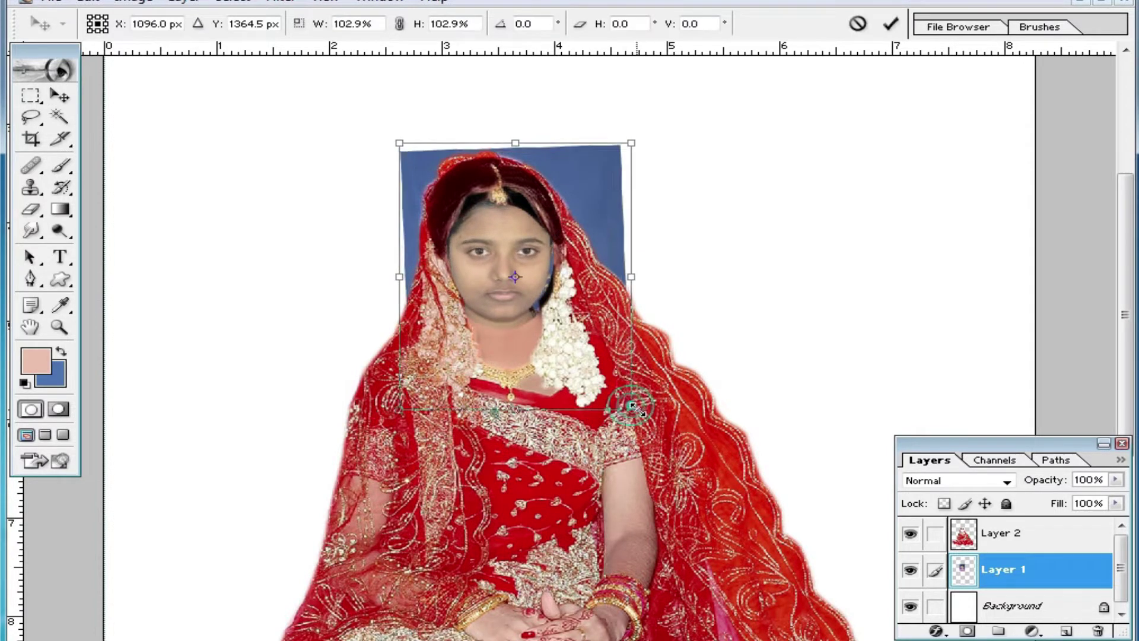
double_click(515, 262)
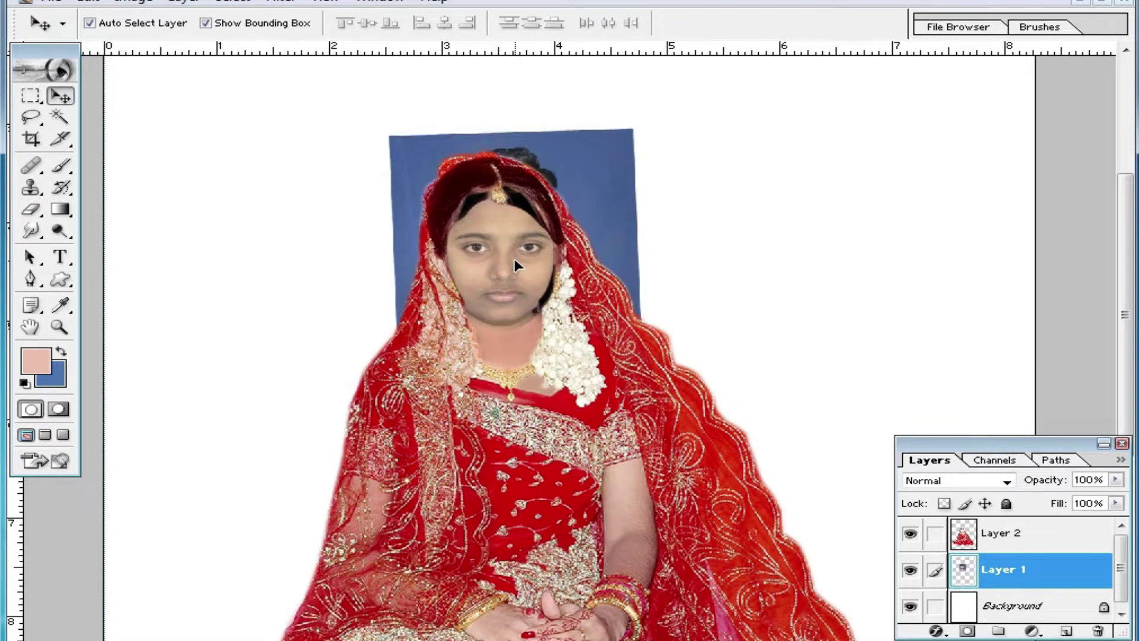
mouse_move(658, 412)
mouse_down()
mouse_move(671, 414)
mouse_move(595, 350)
mouse_up()
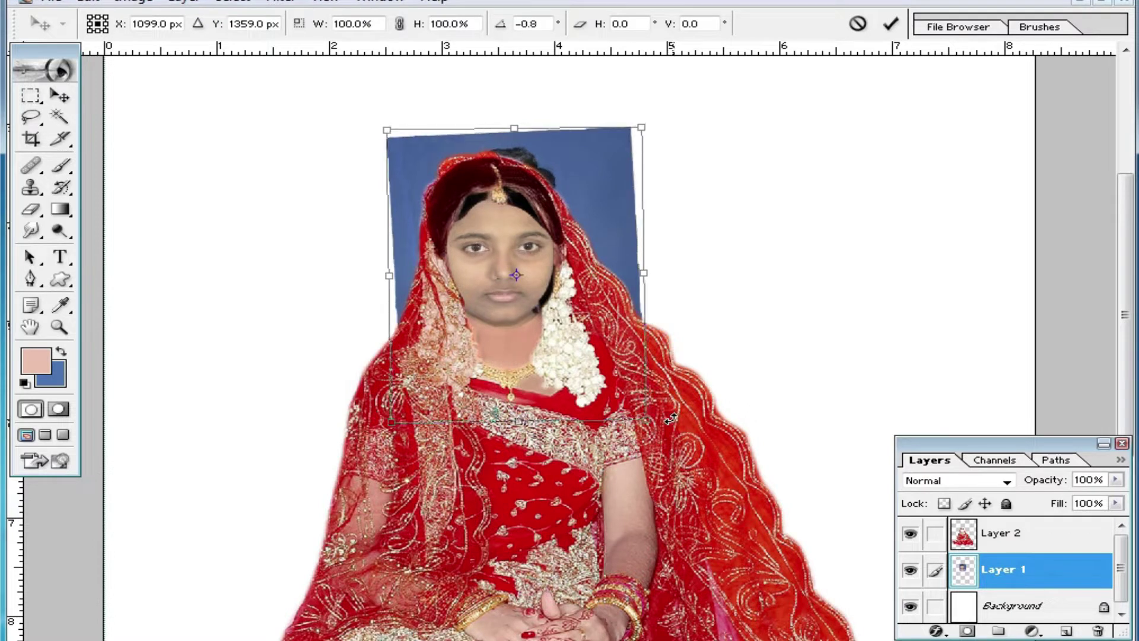
key(Return)
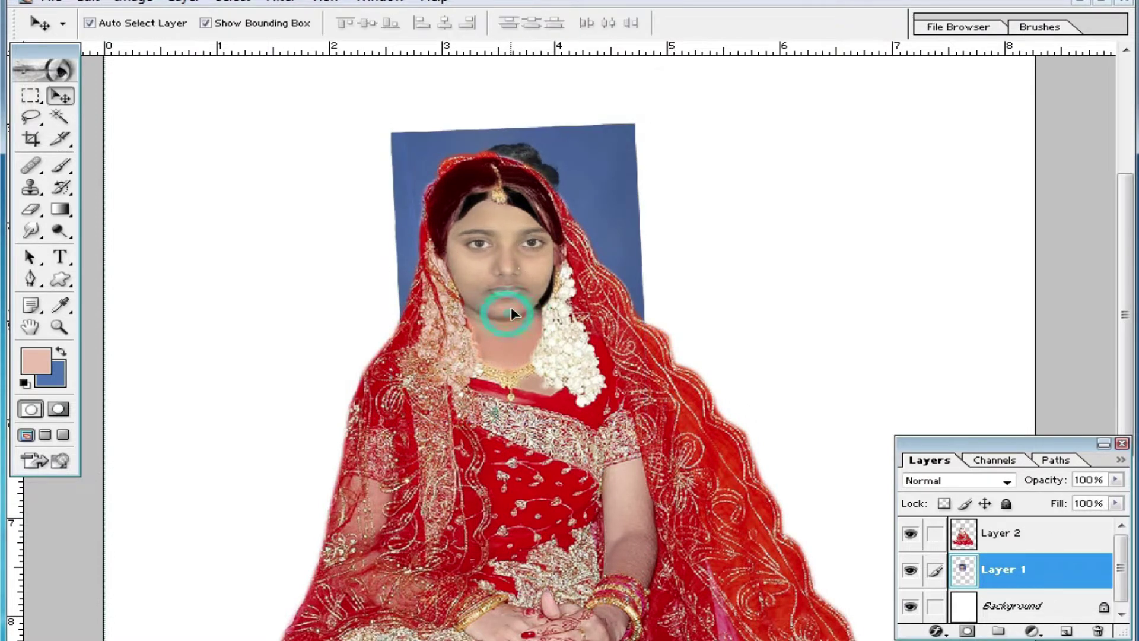
- Zoom in on the face and neck and select the bridal outfit layer
key(ctrl+plus)
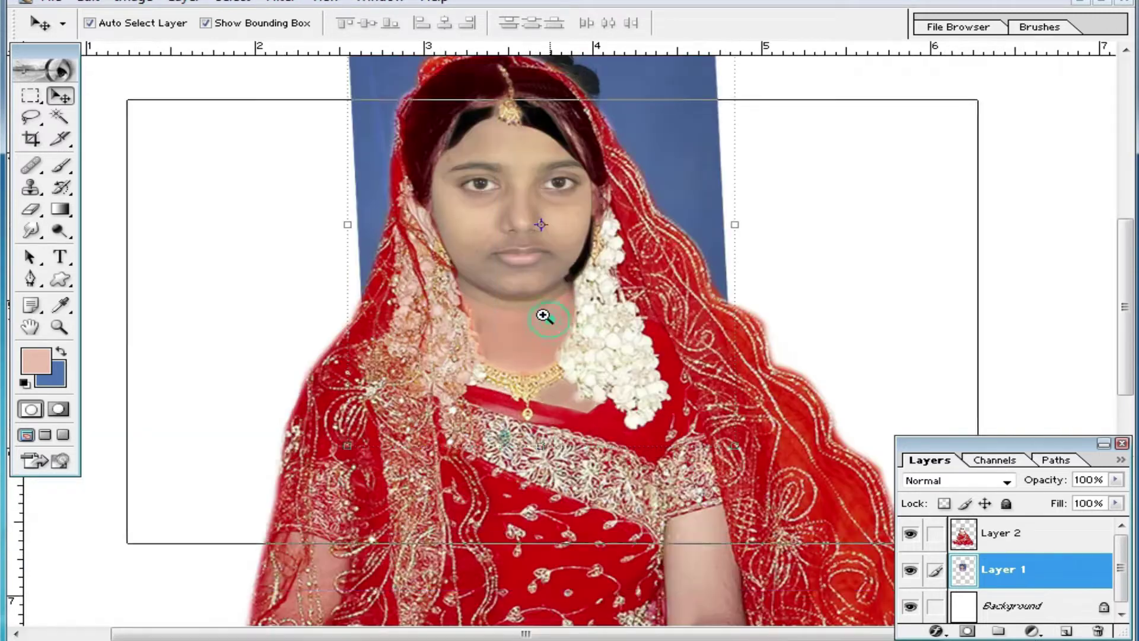
key(ctrl+plus)
key(ctrl+plus)
drag(590, 305, 533, 331)
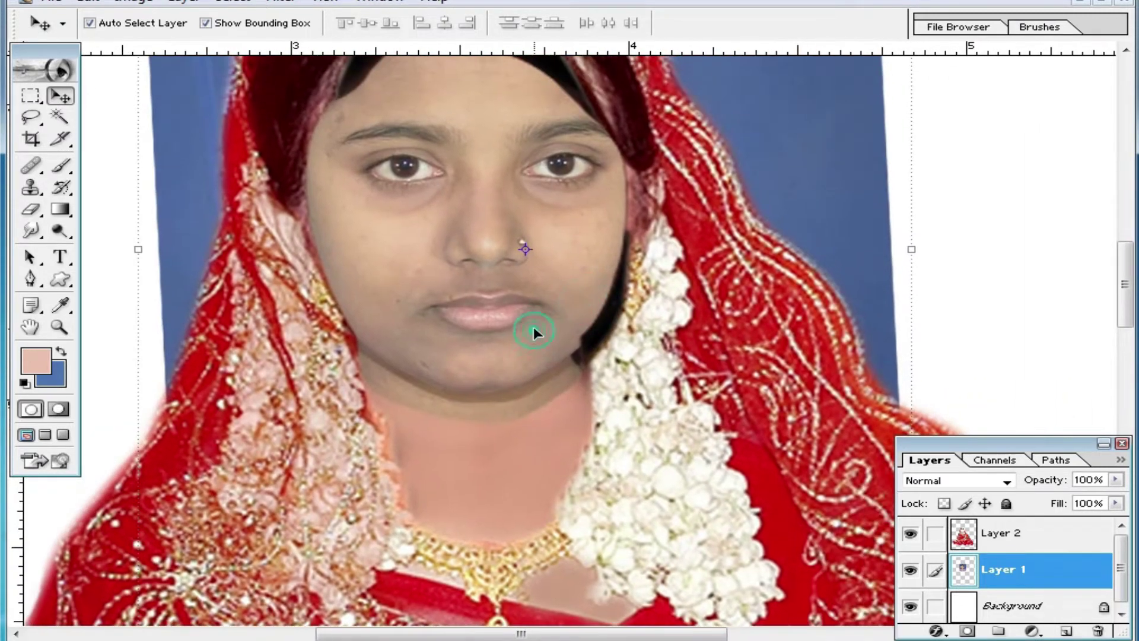
drag(574, 457, 598, 332)
click(722, 350)
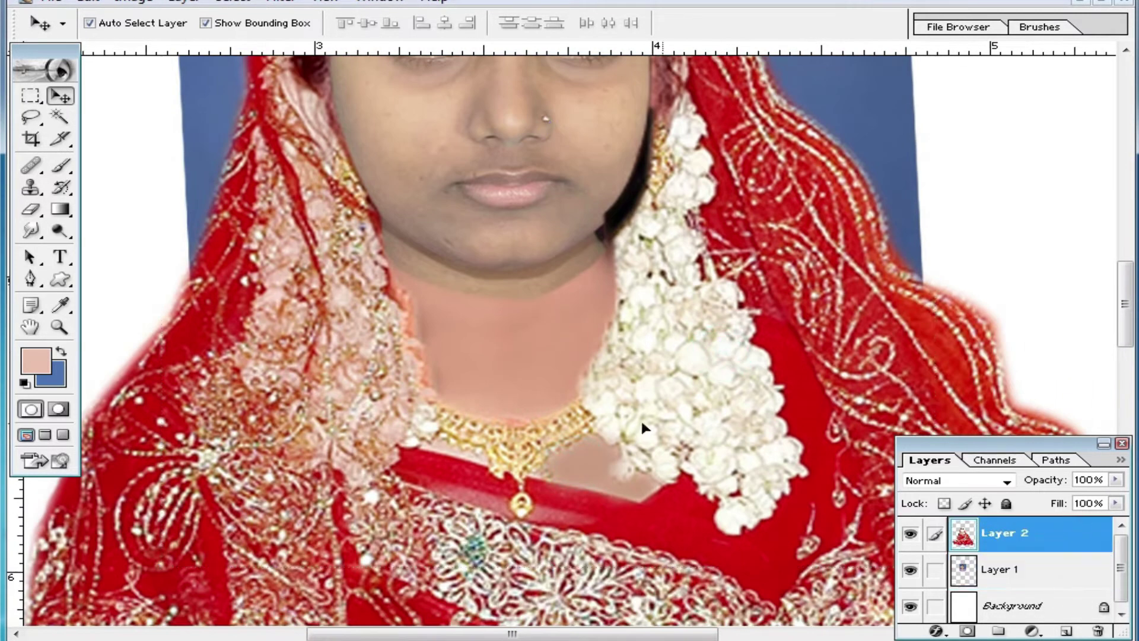
- Start a Pen path at the chin and trace down the neck along the necklace
key(p)
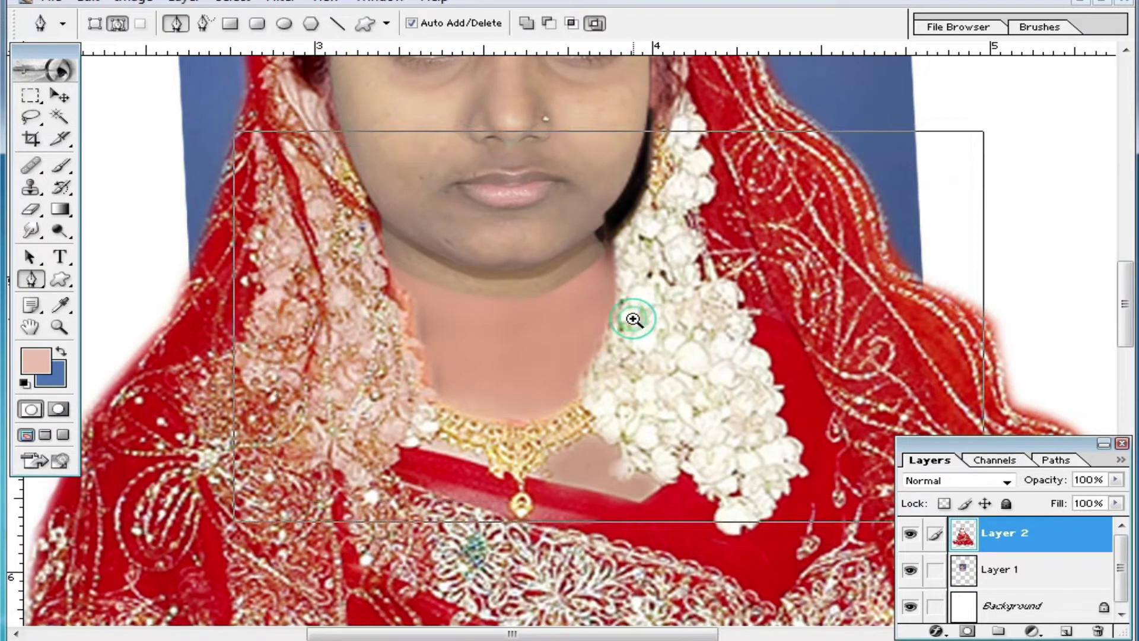
ctrl+click(635, 318)
drag(604, 319, 617, 328)
click(557, 198)
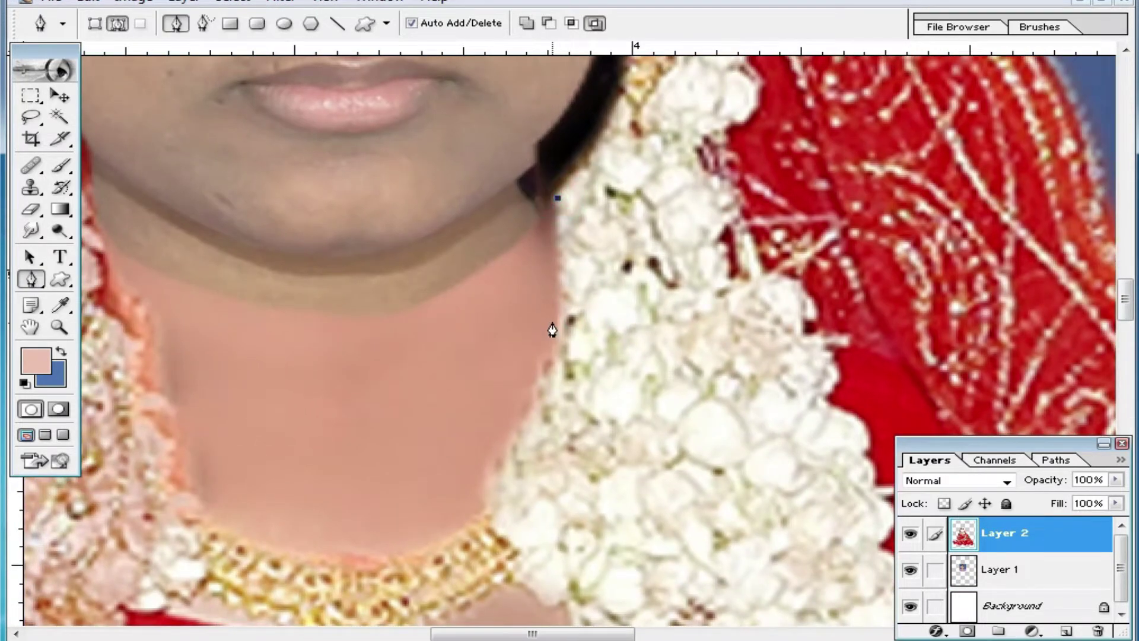
drag(527, 387, 528, 397)
drag(492, 468, 563, 407)
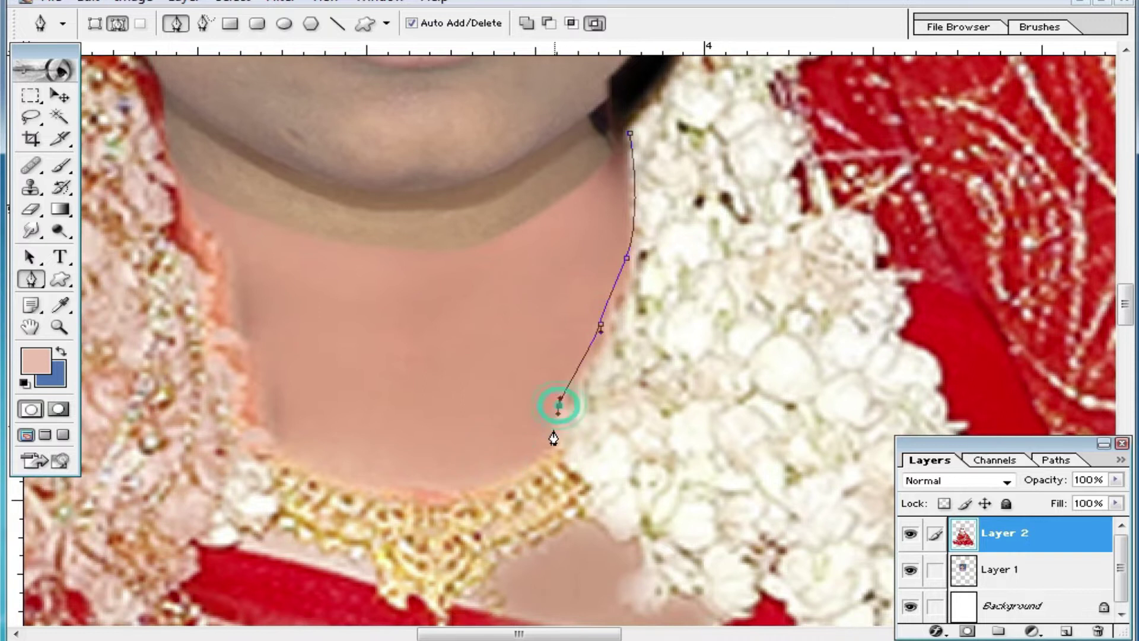
click(491, 488)
drag(455, 503, 344, 502)
- Continue the path up the left neck, around the face and right jaw, closing it
click(333, 482)
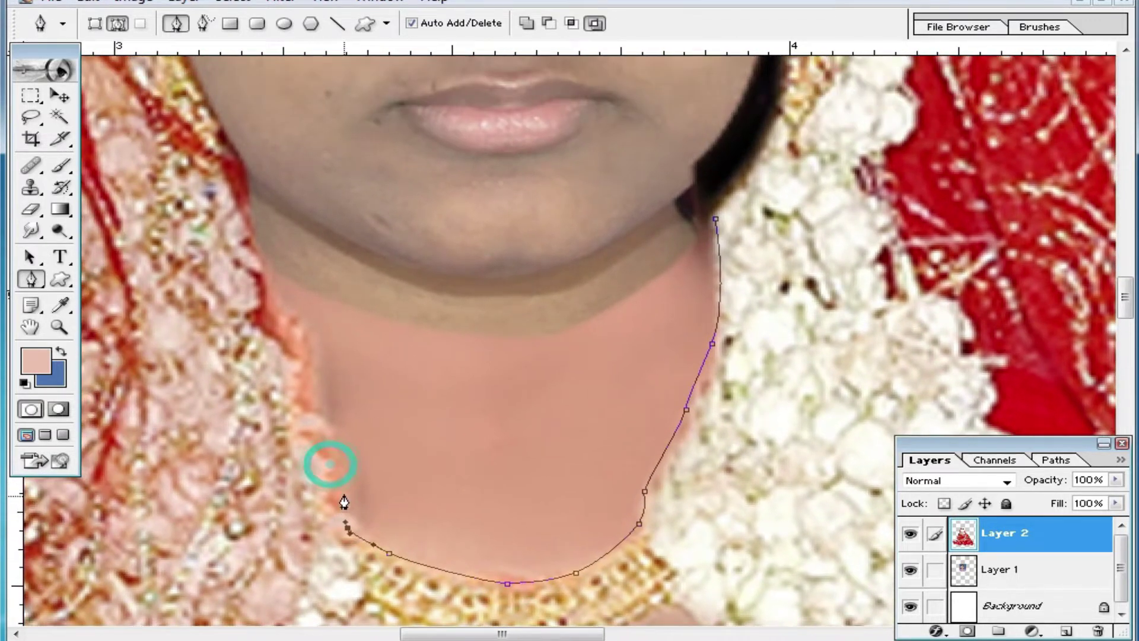
click(339, 443)
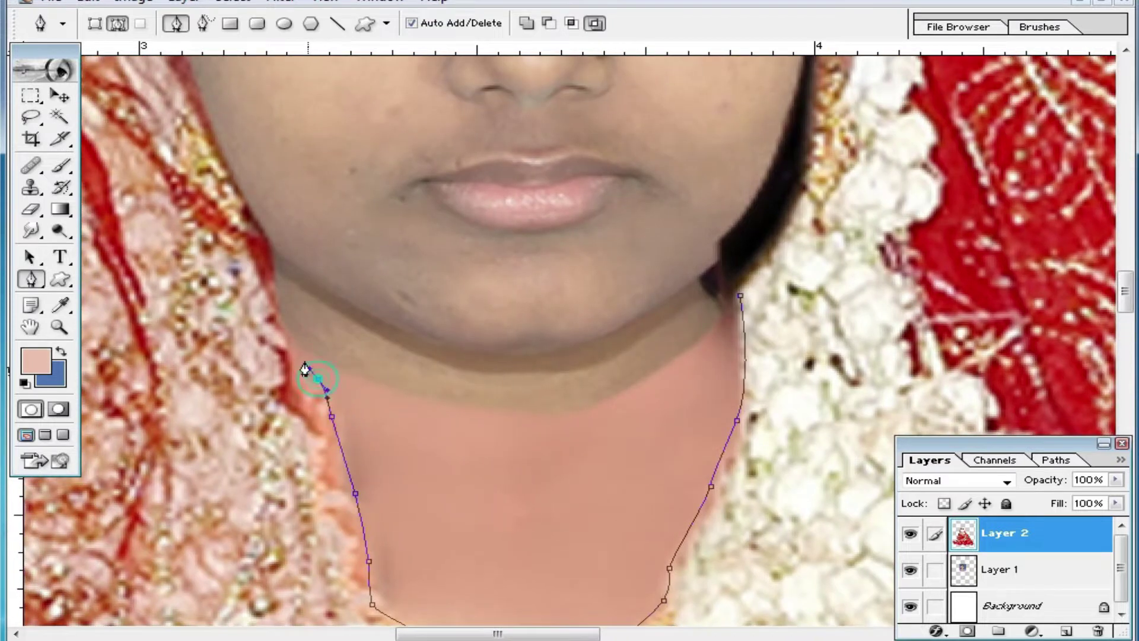
drag(425, 148, 432, 395)
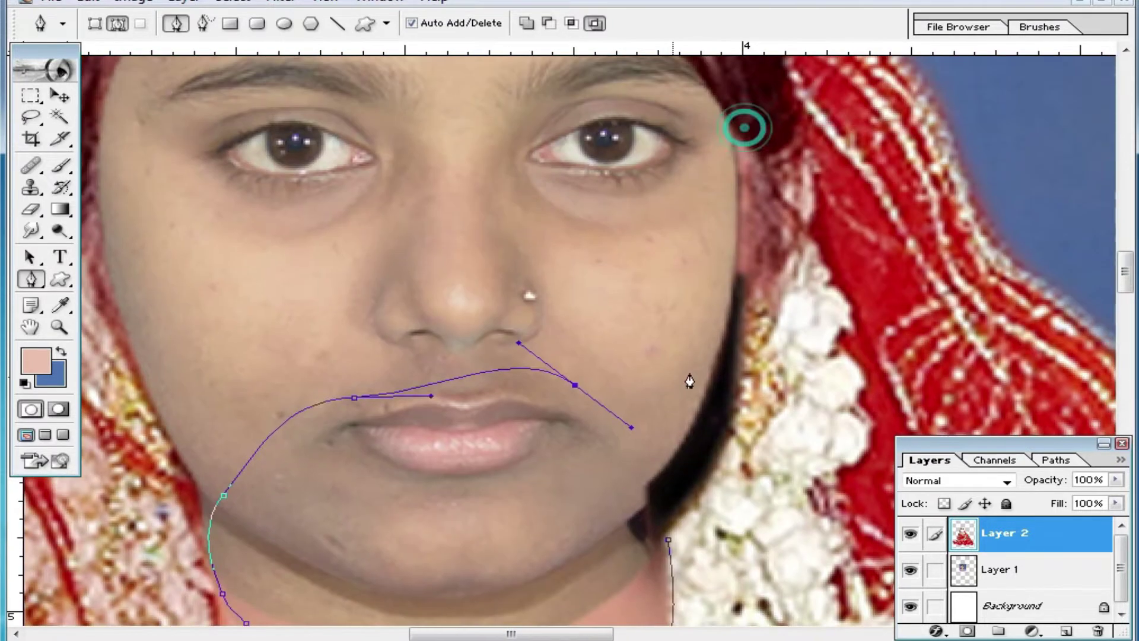
drag(689, 178, 734, 211)
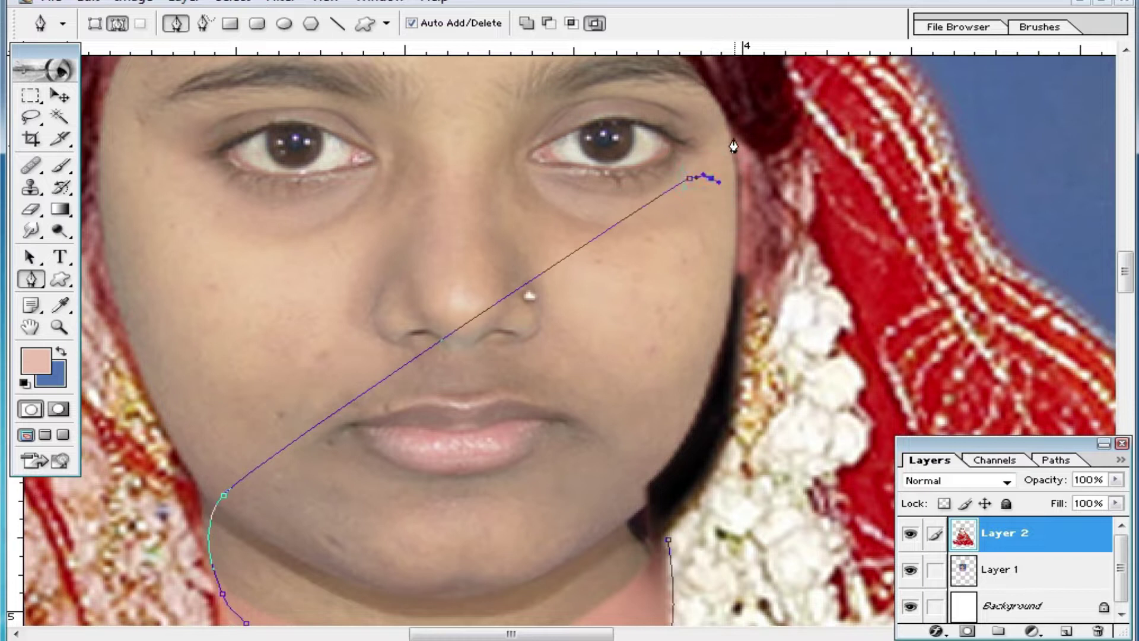
drag(751, 270, 742, 341)
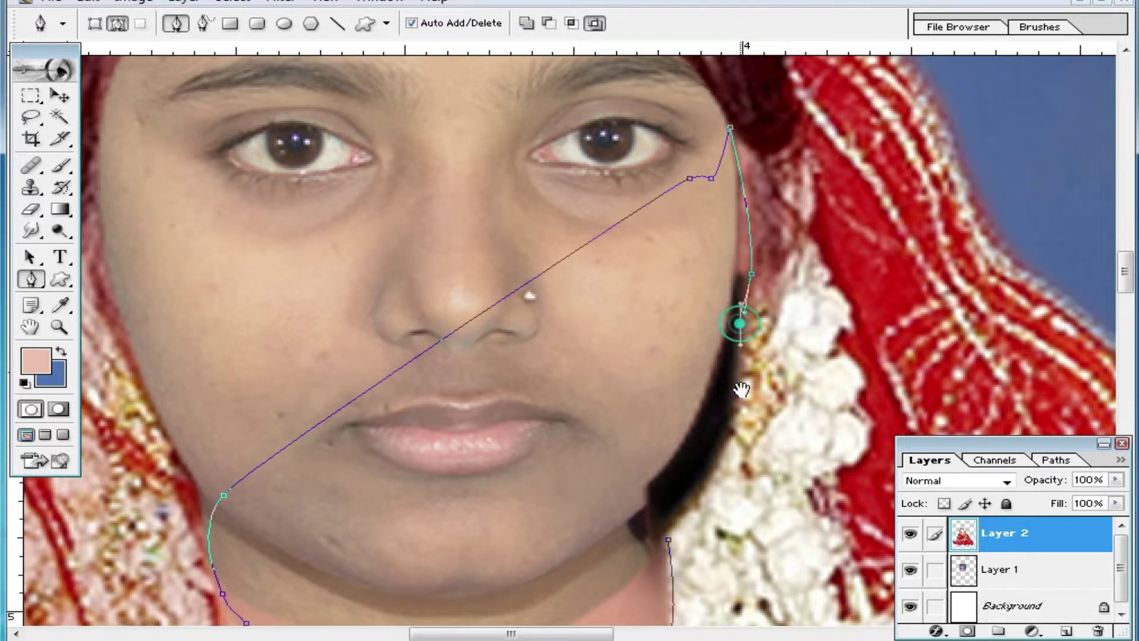
click(746, 318)
drag(672, 437, 625, 367)
- Delete the path area from the outfit layer as a 1.5 px feathered selection, then deselect
right_click(626, 368)
click(753, 453)
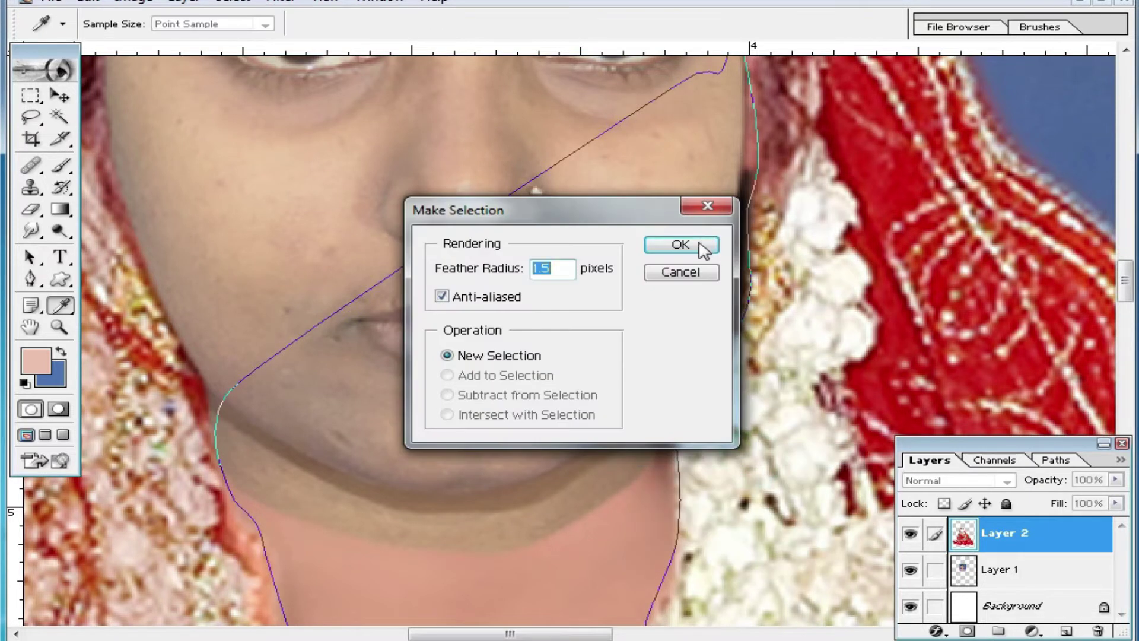
click(697, 250)
key(Delete)
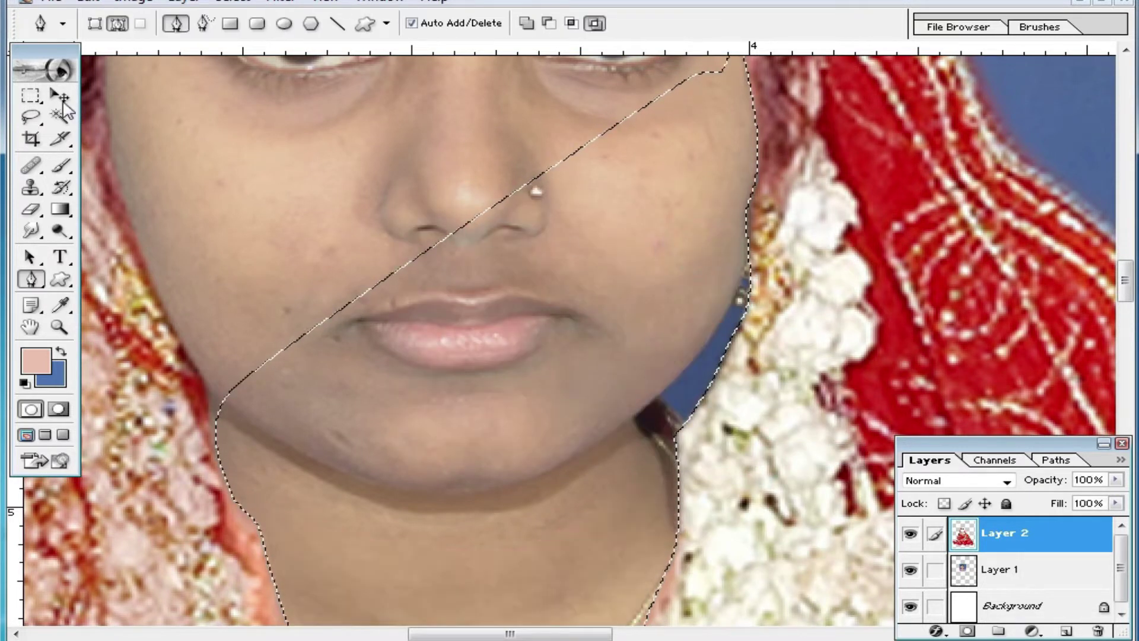
click(33, 97)
click(326, 193)
- Nudge the Layer 1 face photo slightly right and down, then slightly left, to align it
ctrl+alt+click(623, 393)
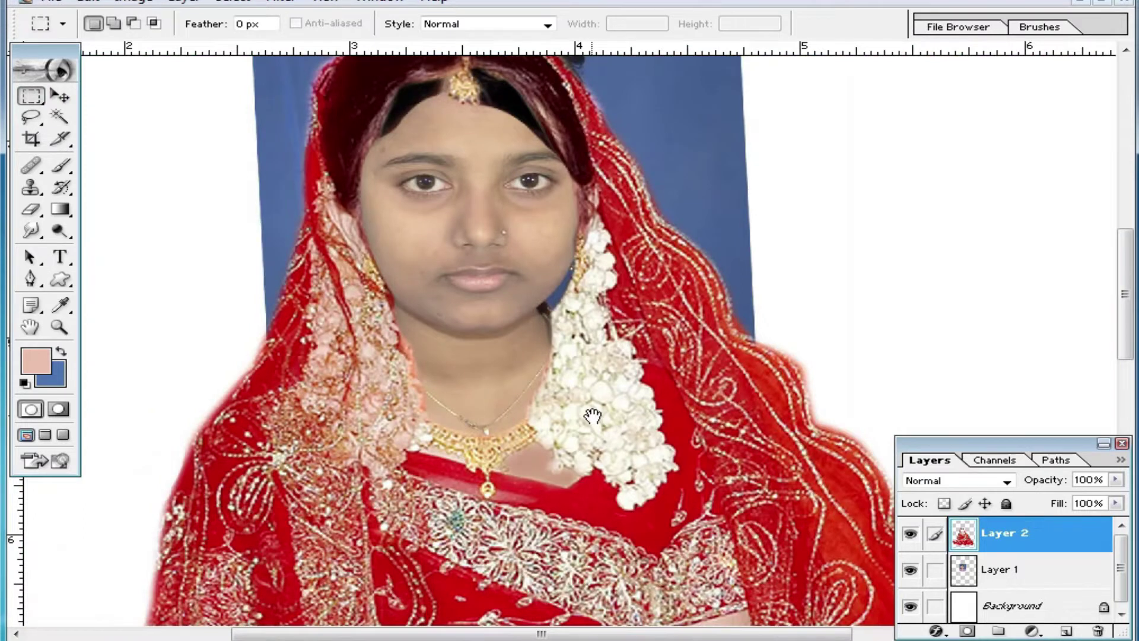
click(527, 387)
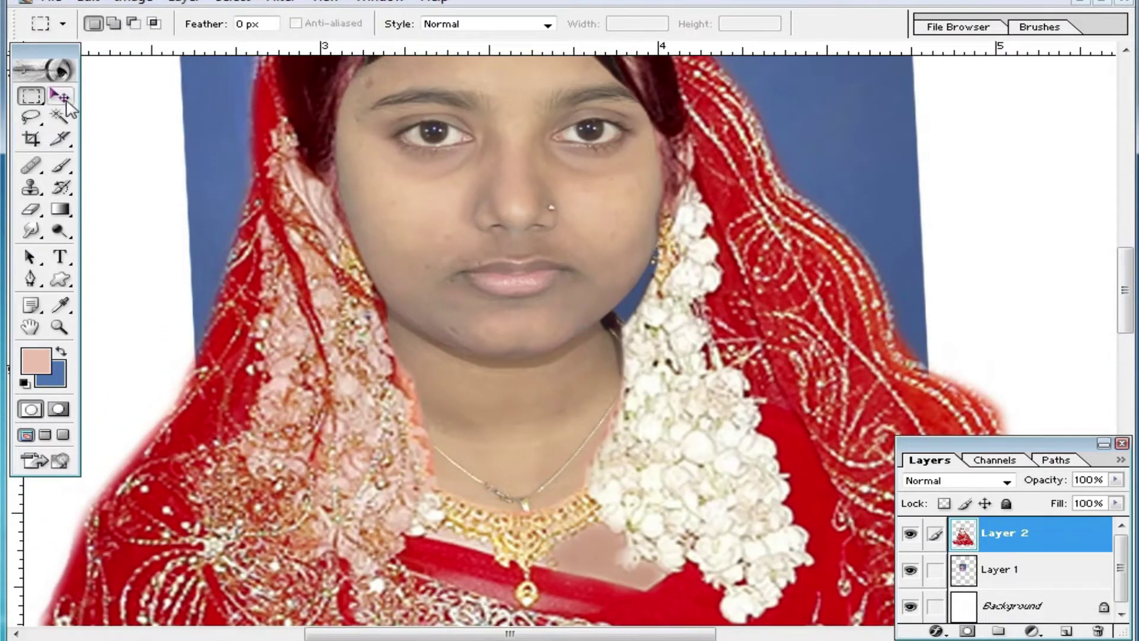
click(63, 97)
click(1002, 568)
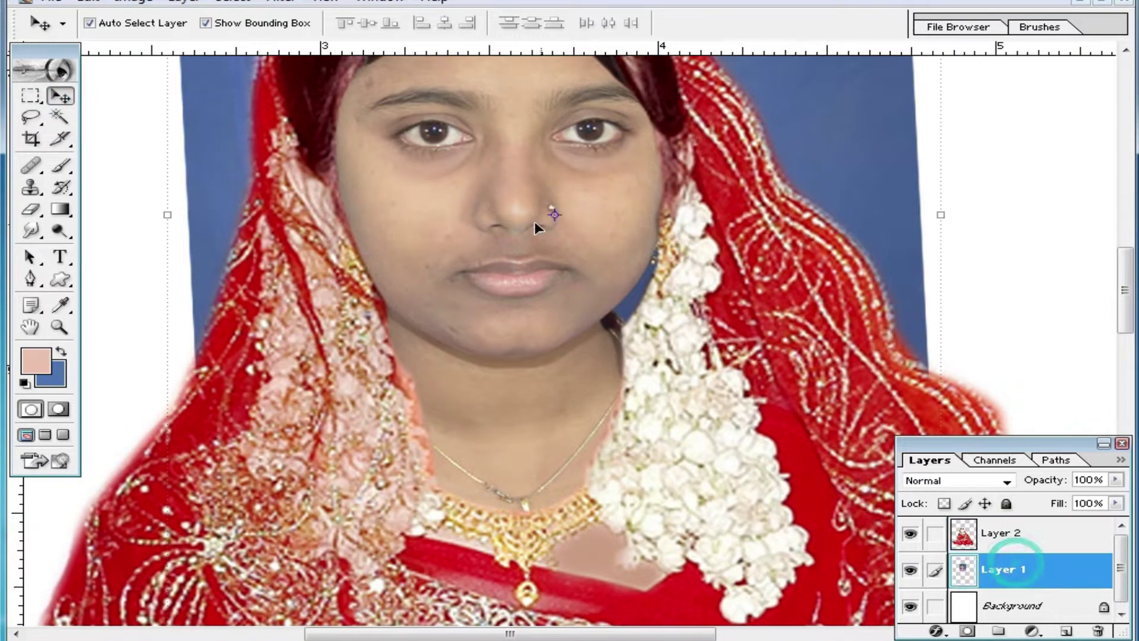
drag(519, 231, 527, 245)
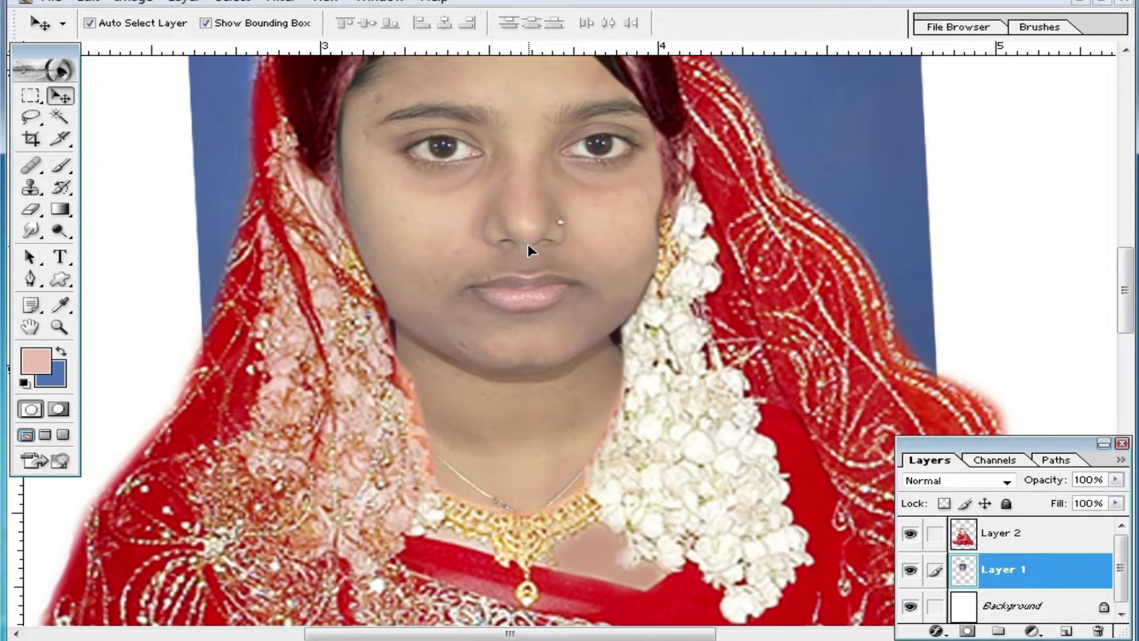
ctrl+alt+click(754, 342)
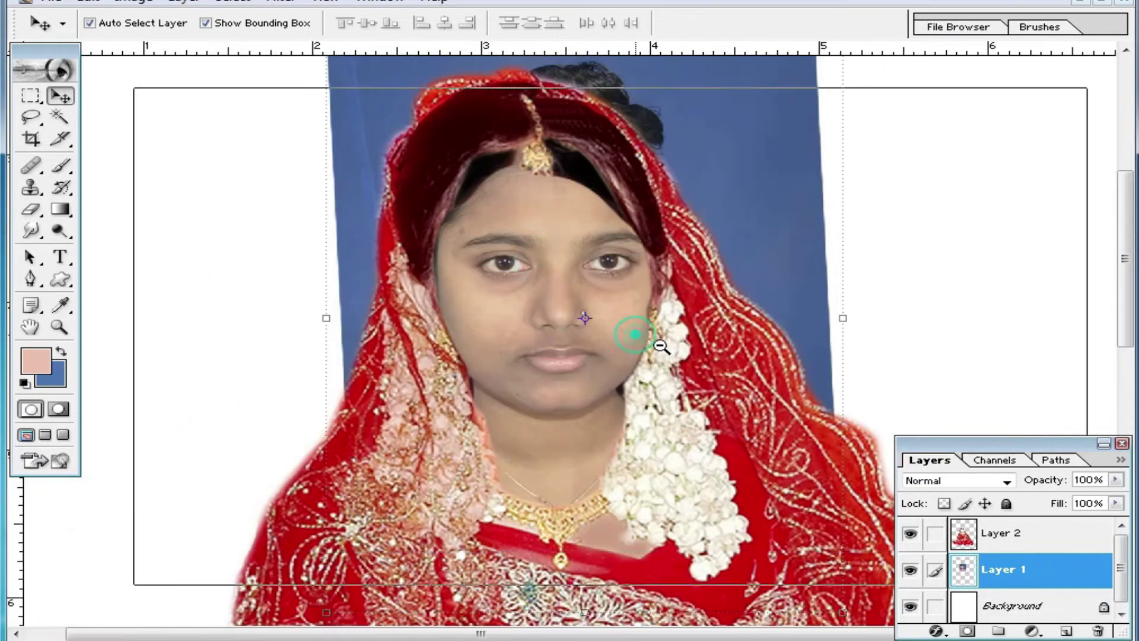
click(805, 341)
scroll(662, 392, down, 3)
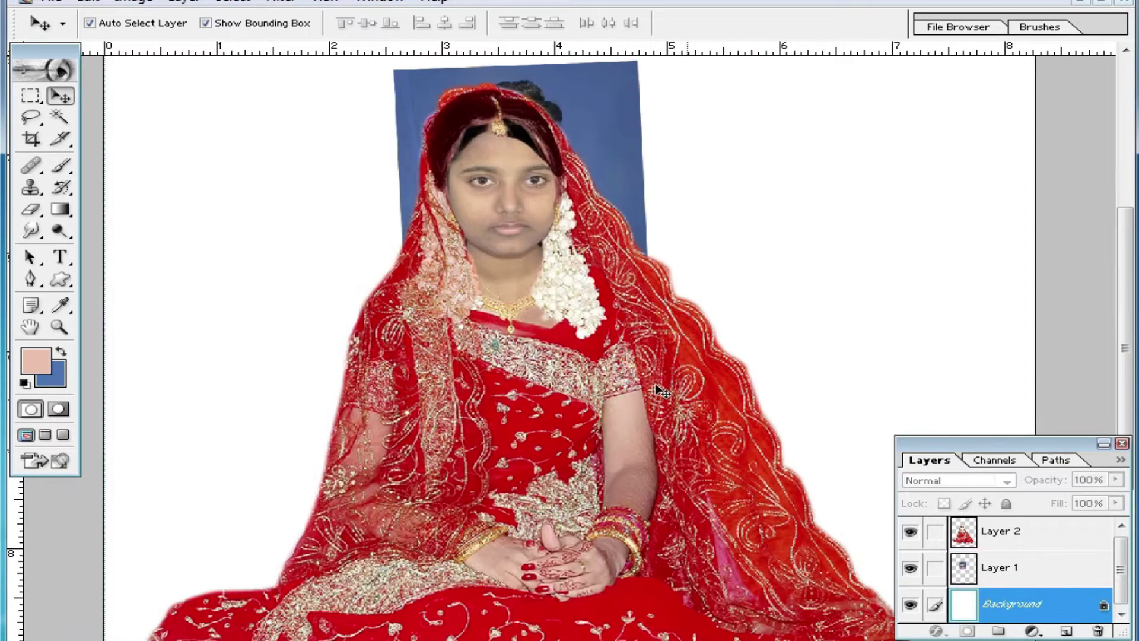
ctrl+click(534, 287)
drag(532, 239, 535, 240)
key(ctrl+minus)
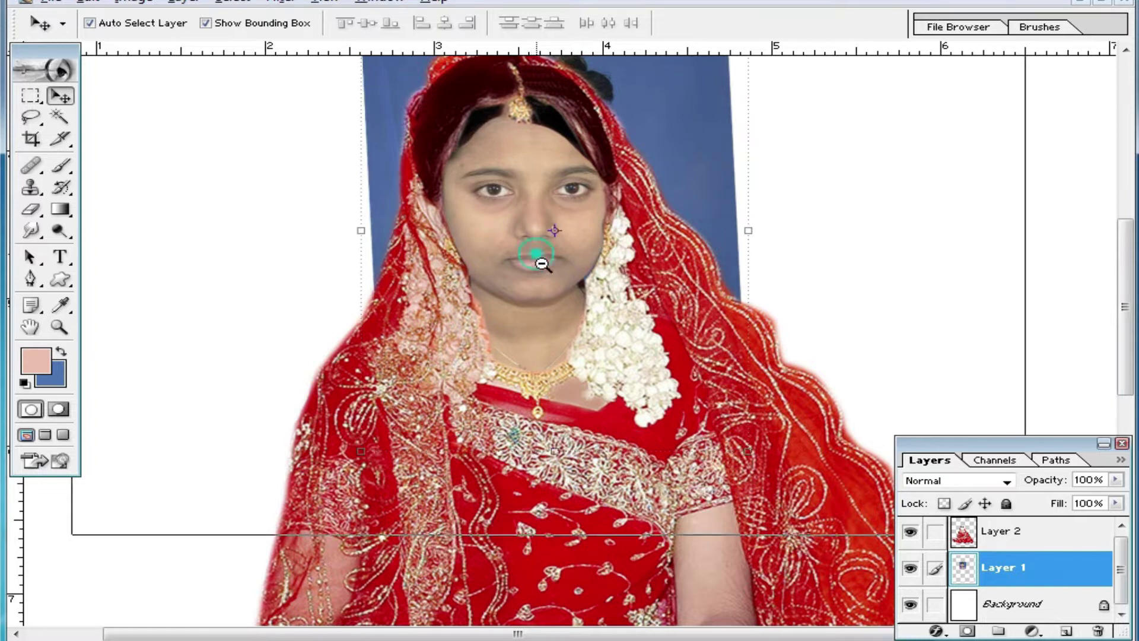
- Move the outfit layer (Layer 2) down about 48 px to line up with the face
click(810, 302)
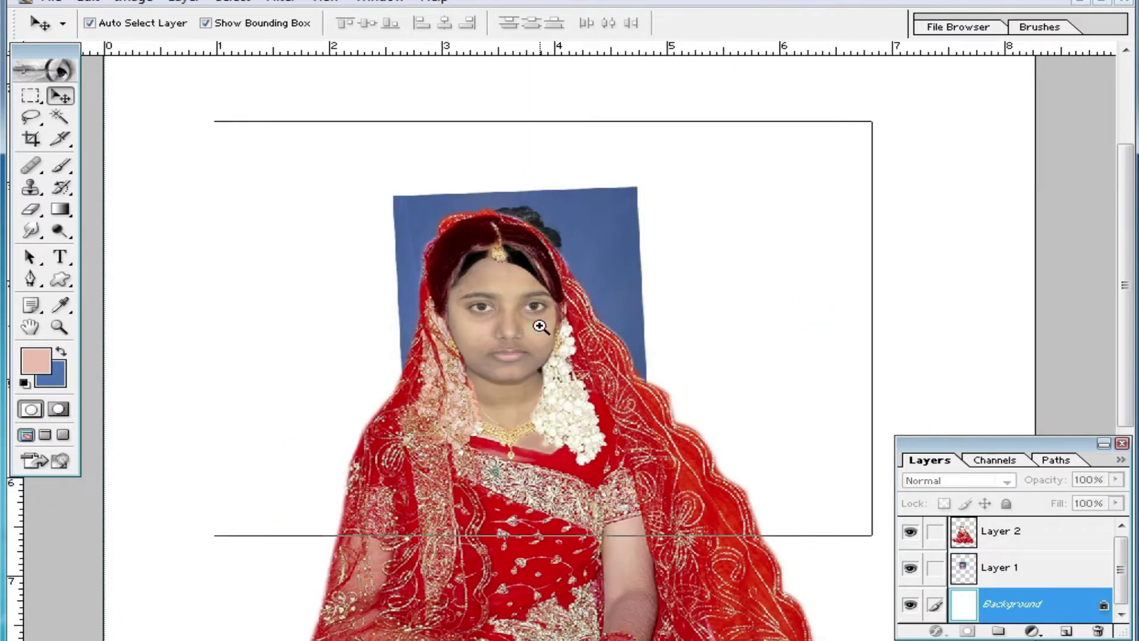
click(542, 330)
click(569, 387)
drag(578, 334, 568, 482)
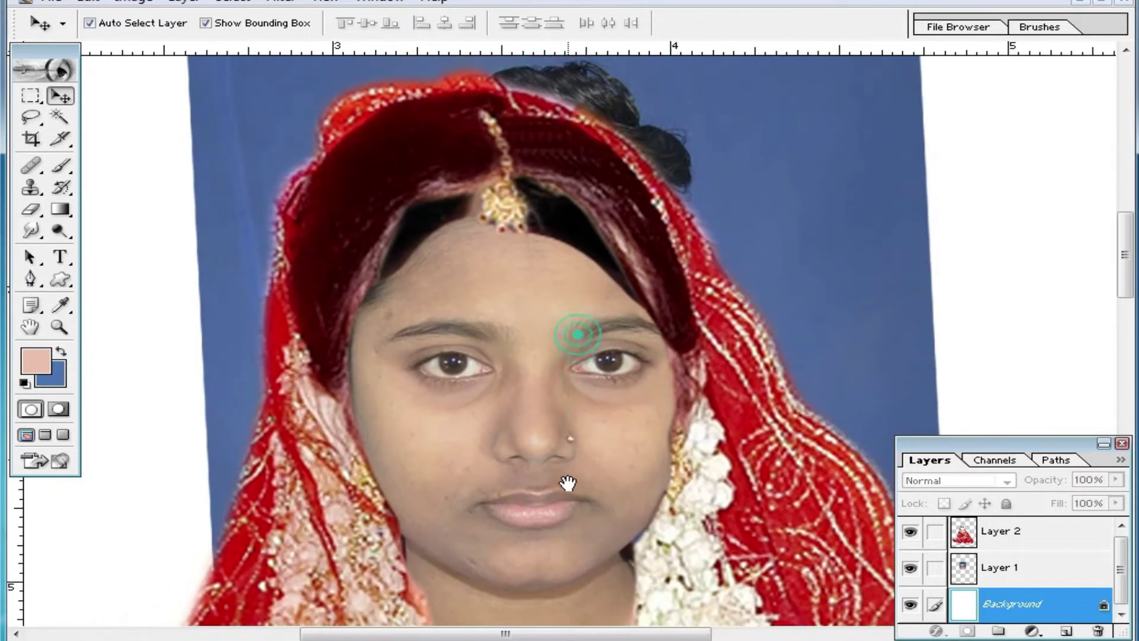
click(1036, 537)
drag(492, 295, 494, 323)
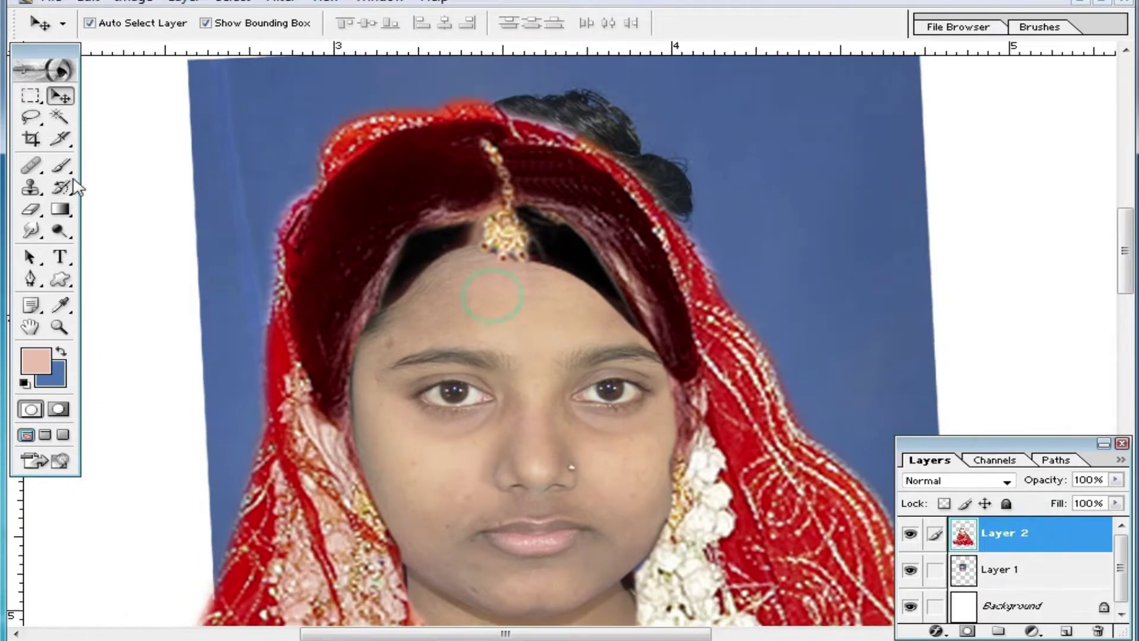
- Erase the red headpiece from the forehead, hairline and left ear with a 79 px eraser
click(32, 209)
right_click(521, 314)
drag(620, 349, 611, 349)
click(430, 340)
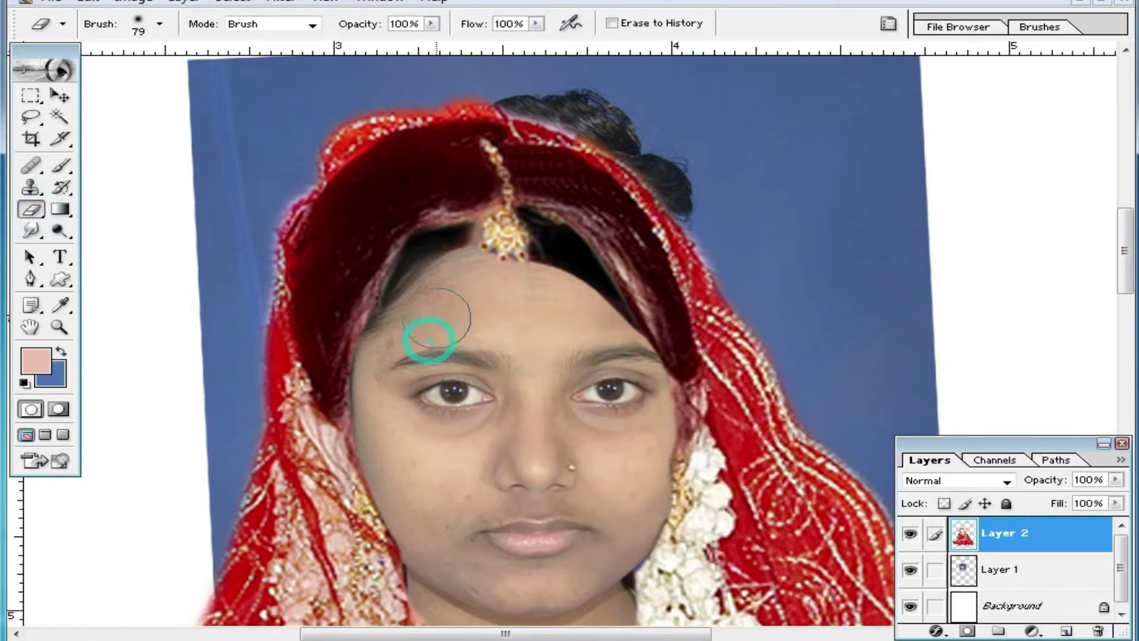
drag(438, 318, 629, 362)
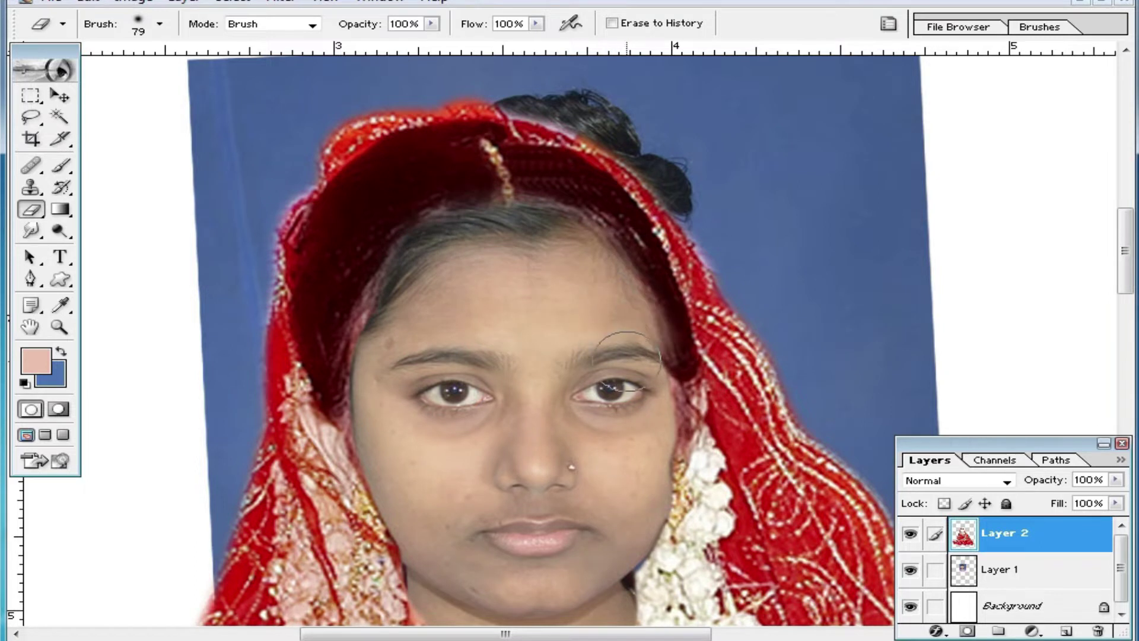
mouse_move(590, 224)
mouse_down()
mouse_move(522, 200)
mouse_move(389, 223)
mouse_up()
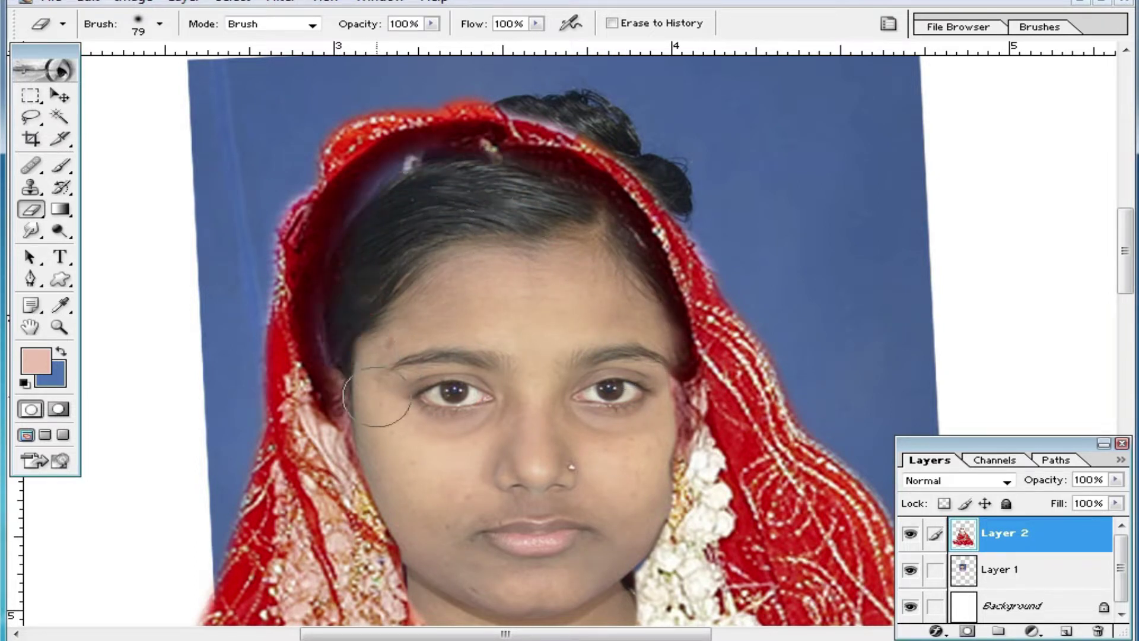
drag(377, 396, 356, 343)
mouse_move(414, 186)
mouse_down()
mouse_move(555, 208)
mouse_move(554, 186)
mouse_move(595, 224)
mouse_move(448, 173)
mouse_move(369, 199)
mouse_move(338, 305)
mouse_move(374, 396)
mouse_up()
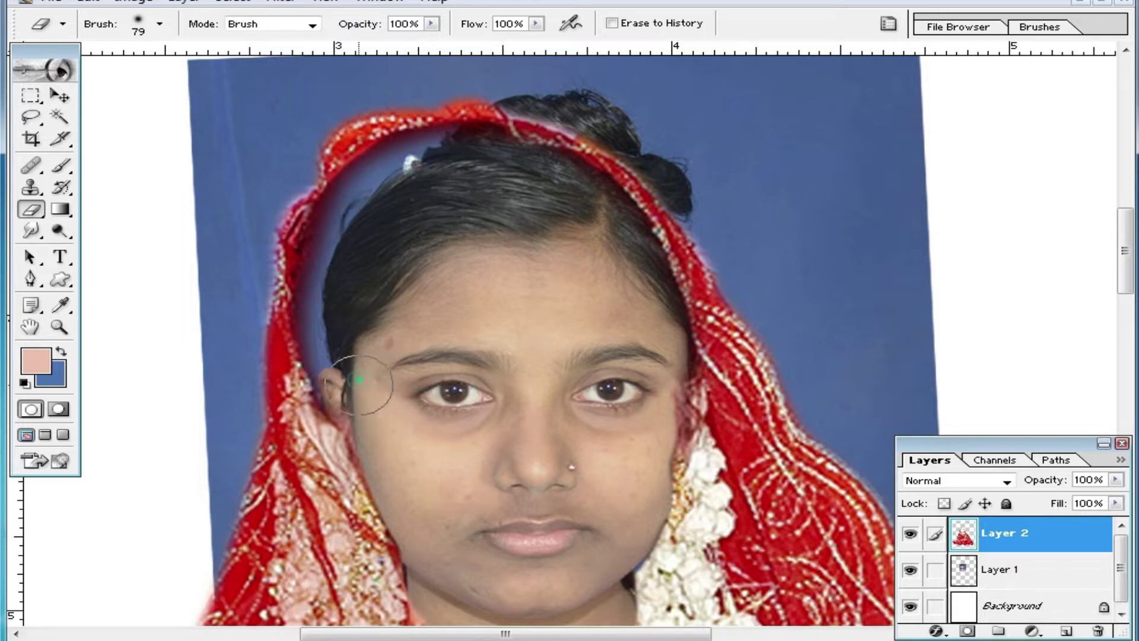
key(ctrl+minus)
- Enlarge the Layer 1 face photo to 108.1% and rotate it -1.2°
click(66, 117)
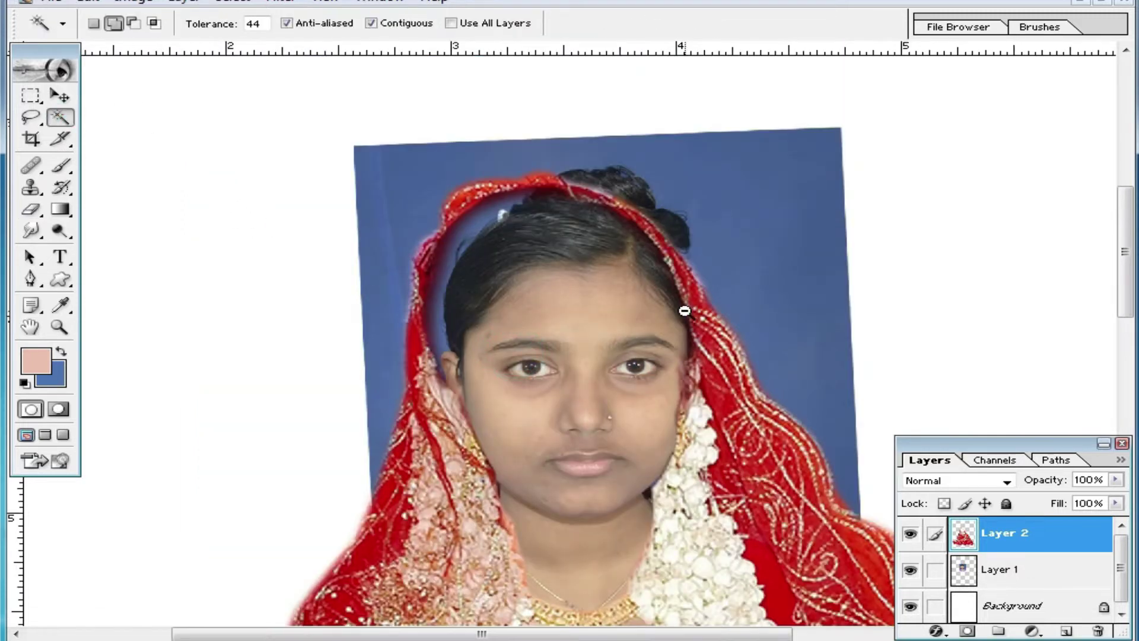
key(ctrl+minus)
click(60, 95)
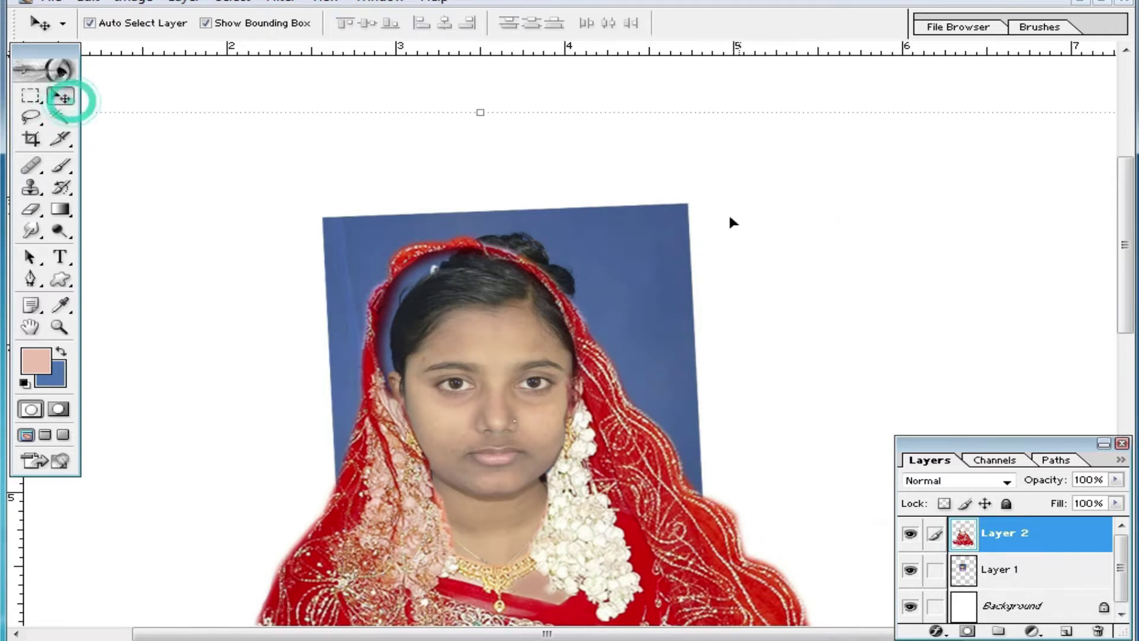
click(1050, 572)
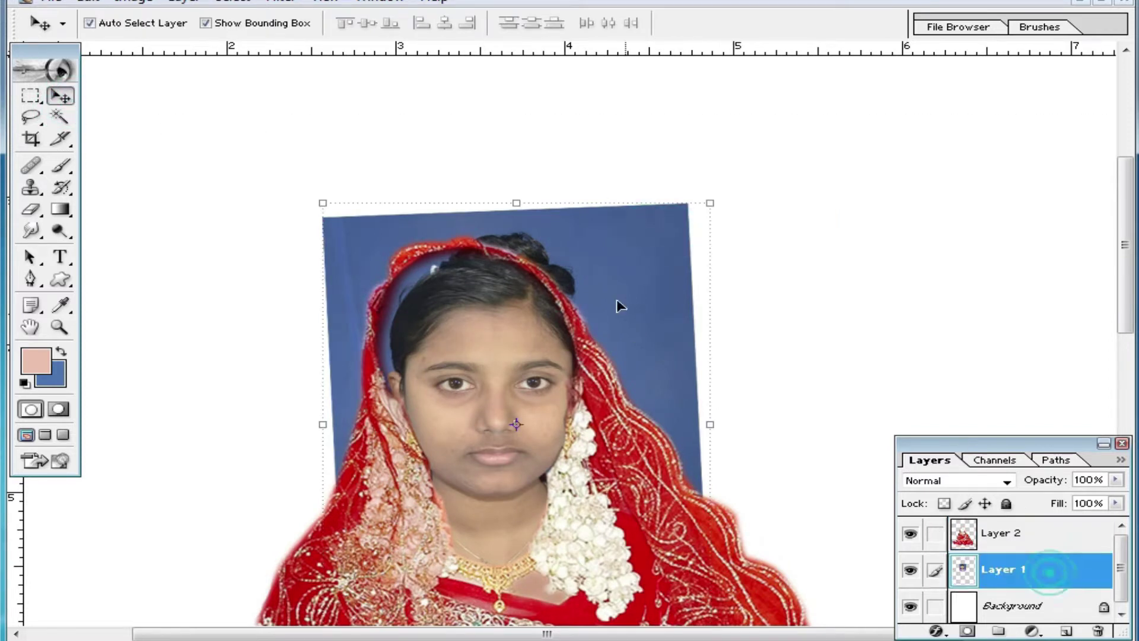
drag(318, 202, 307, 185)
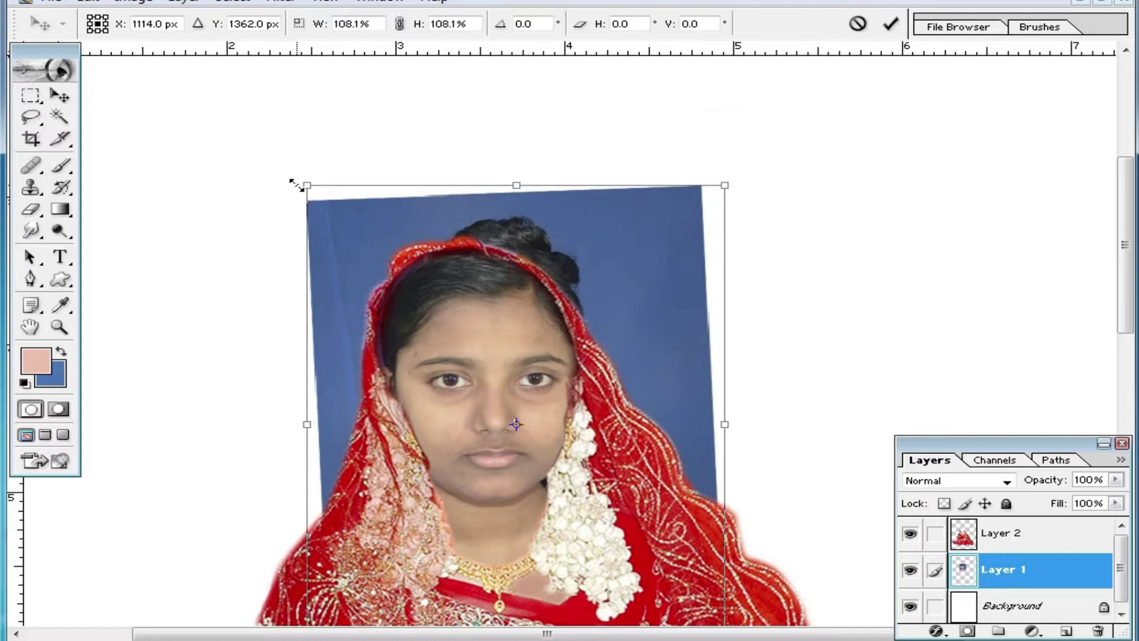
key(ctrl+minus)
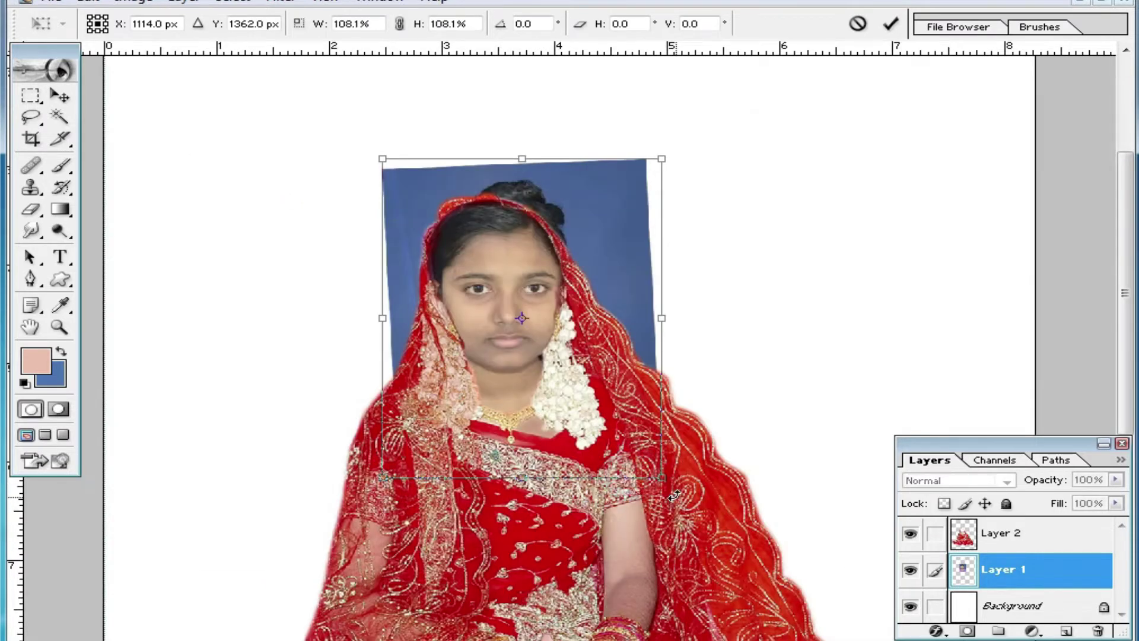
drag(673, 496, 681, 496)
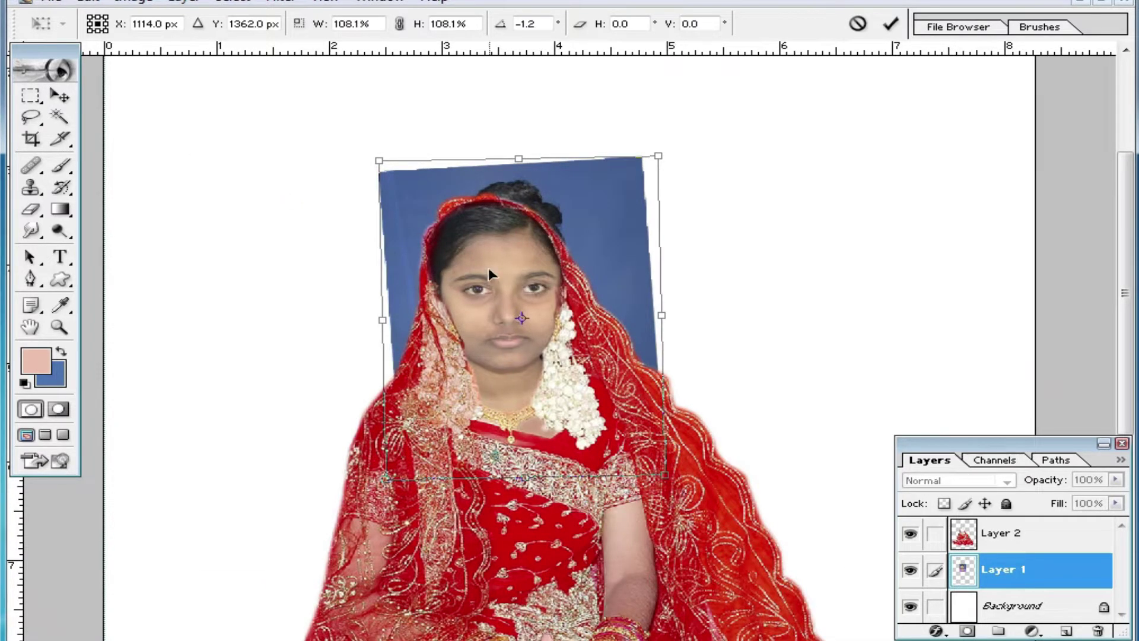
key(Return)
- Shrink the face layer to 97.8% and nudge it down and right into the outfit
key(ctrl+plus)
key(ctrl+plus)
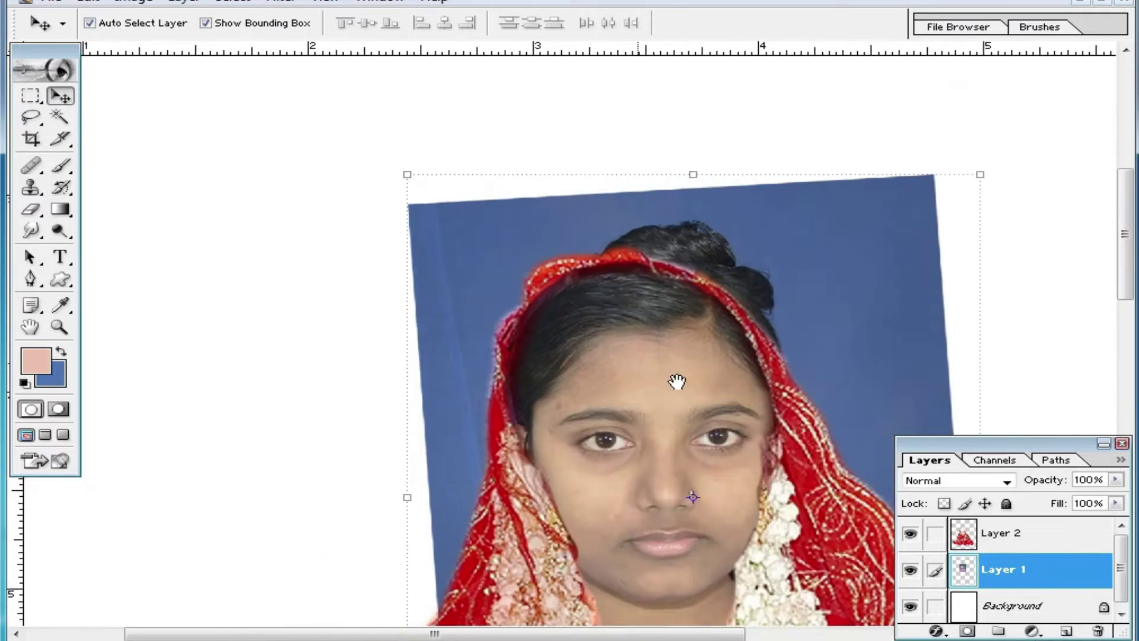
drag(677, 381, 505, 248)
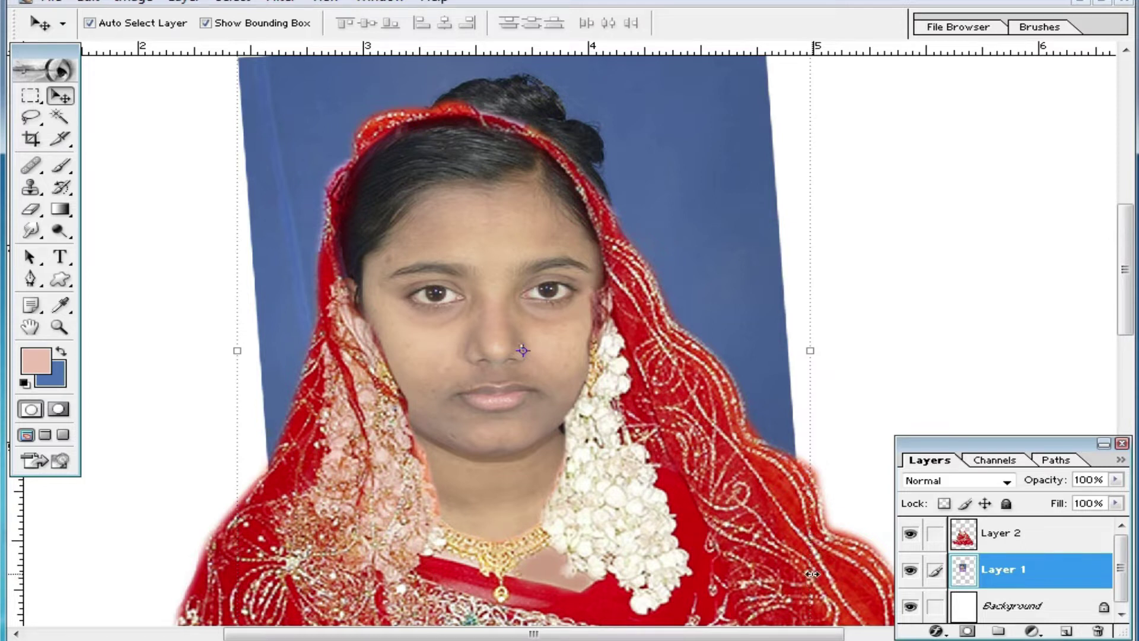
scroll(811, 601, down, 3)
scroll(825, 505, down, 1)
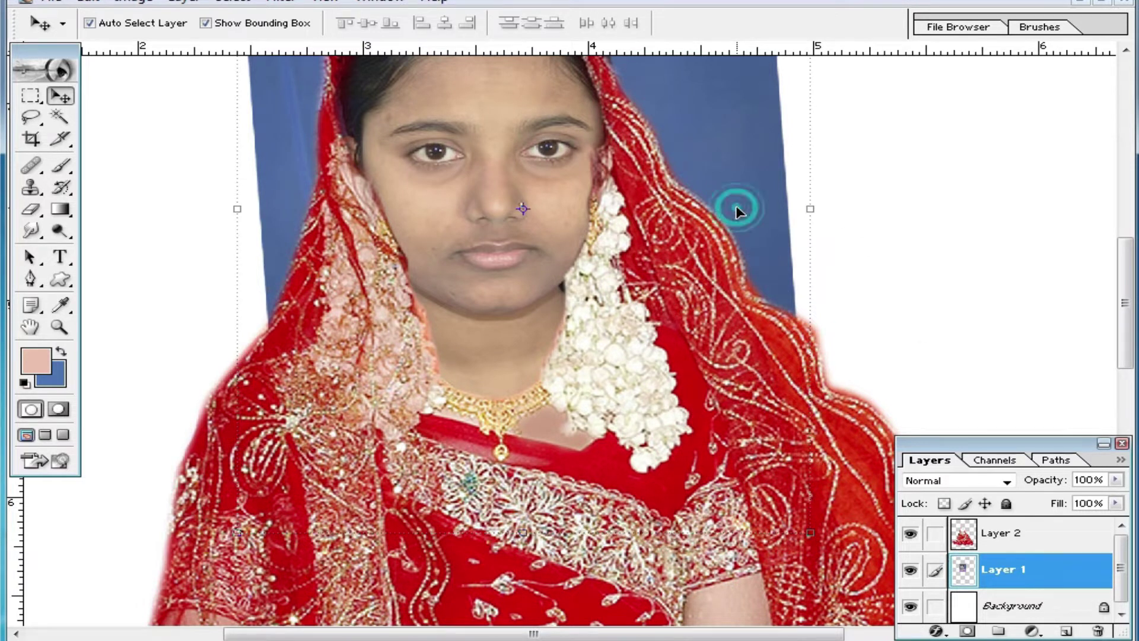
drag(814, 534, 796, 518)
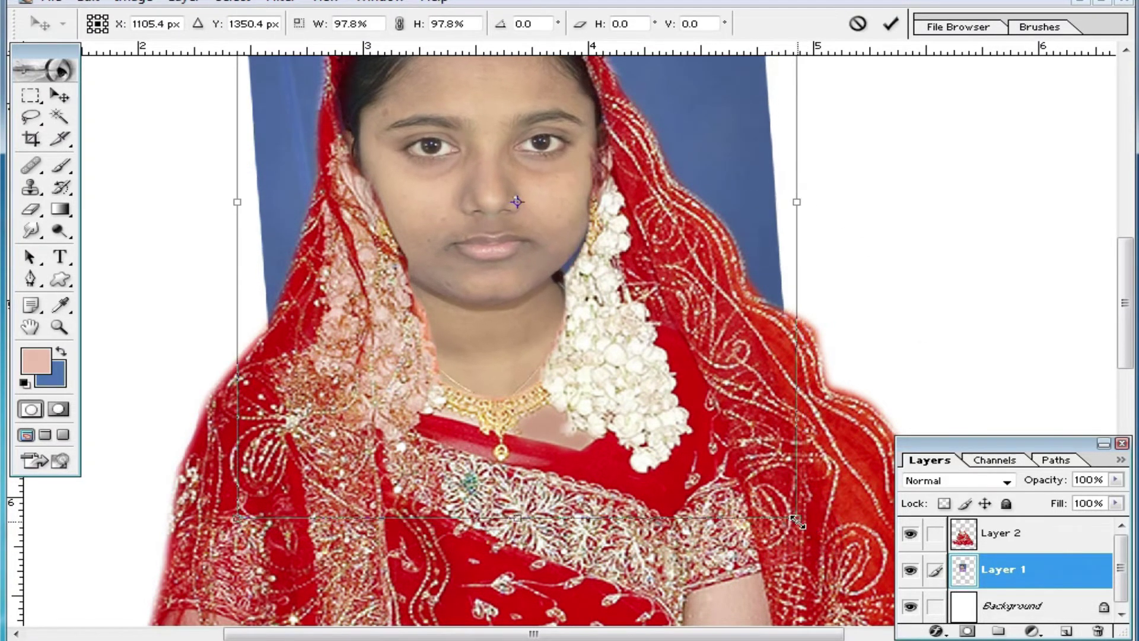
drag(482, 299, 482, 309)
key(Right)
scroll(949, 281, up, 3)
scroll(771, 267, up, 1)
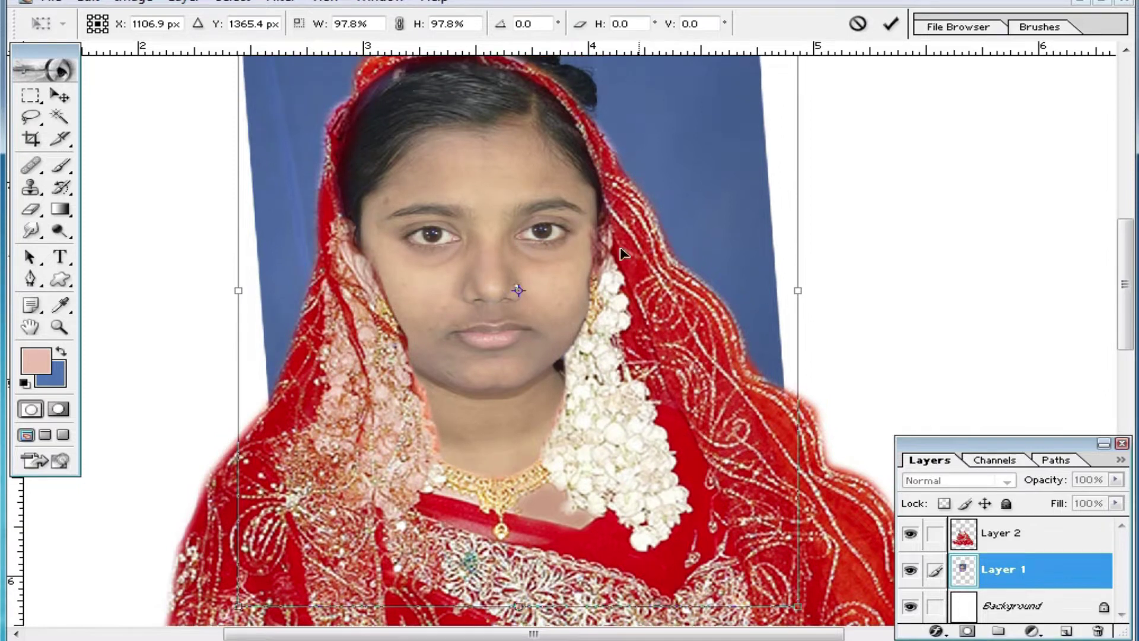
key(Return)
- Select the outfit layer and Eraser, and lower the layer's opacity to see the face
key(ctrl+plus)
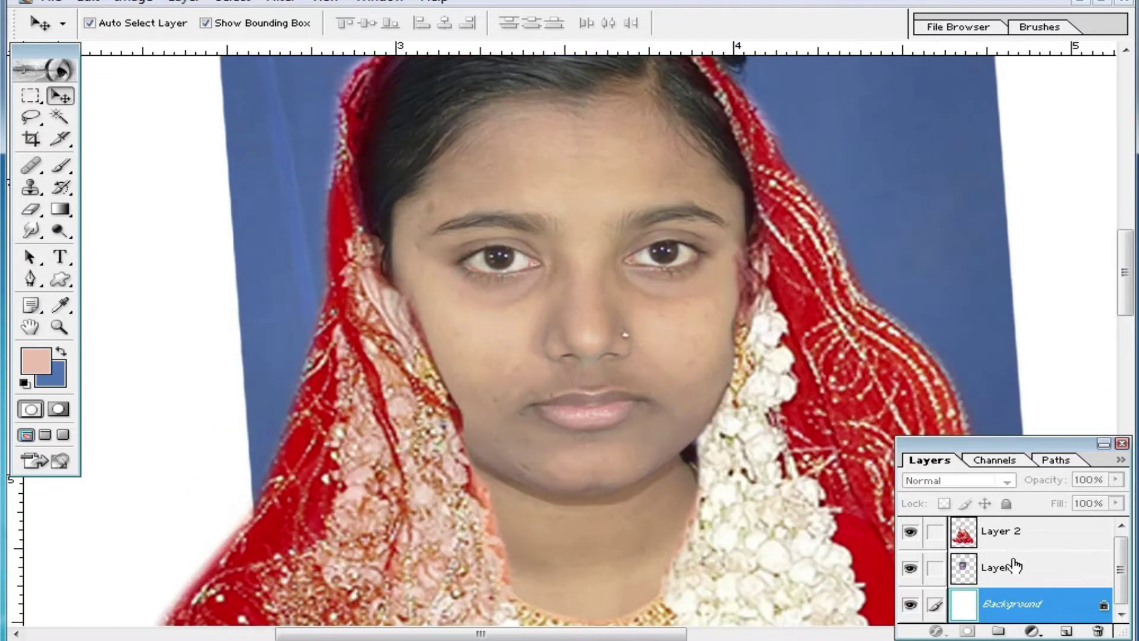
click(1023, 522)
ctrl+click(626, 430)
key(e)
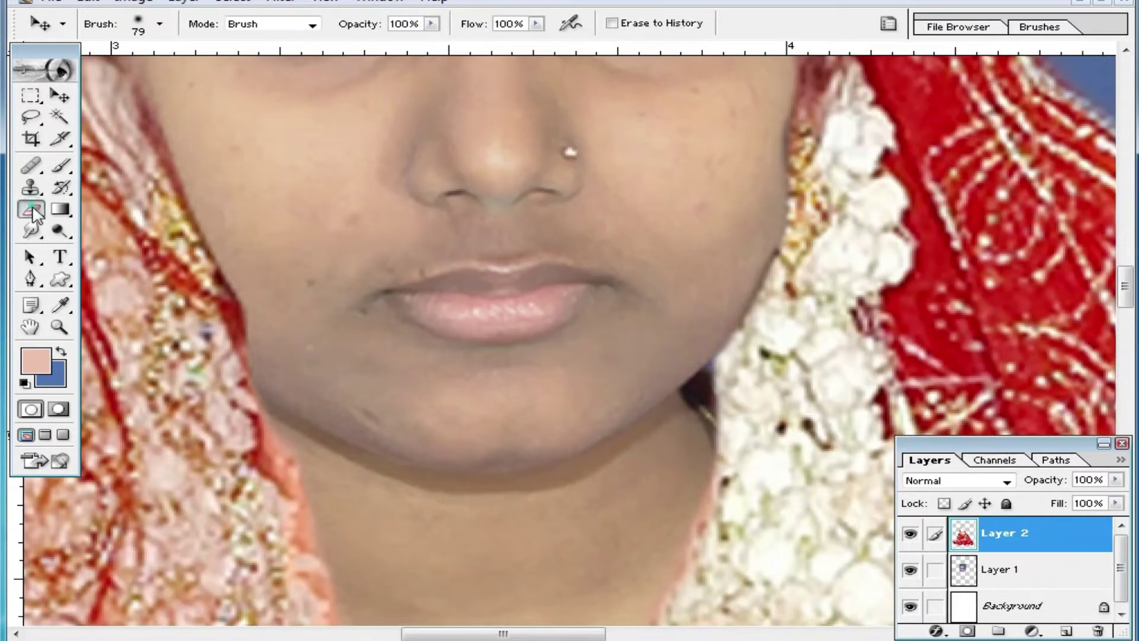
drag(365, 240, 556, 339)
click(1115, 482)
mouse_move(1115, 498)
mouse_down()
mouse_move(961, 523)
mouse_move(1038, 513)
mouse_up()
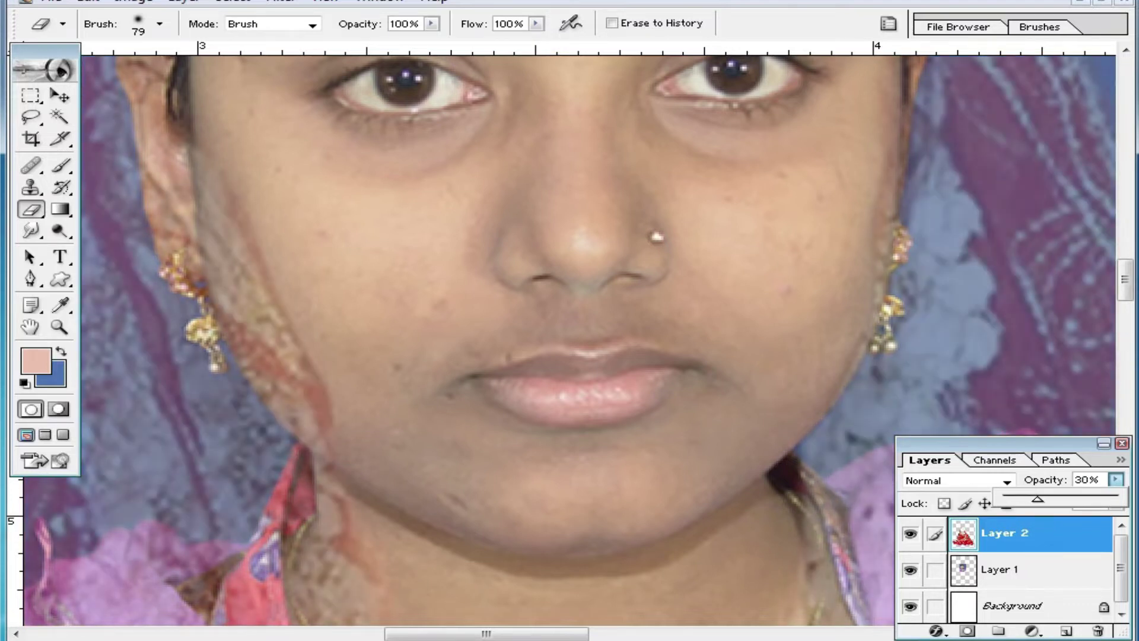
- Erase the reddish jawline edge from ear to neck with a 34 px eraser
right_click(406, 259)
click(376, 243)
key(Return)
drag(191, 155, 315, 413)
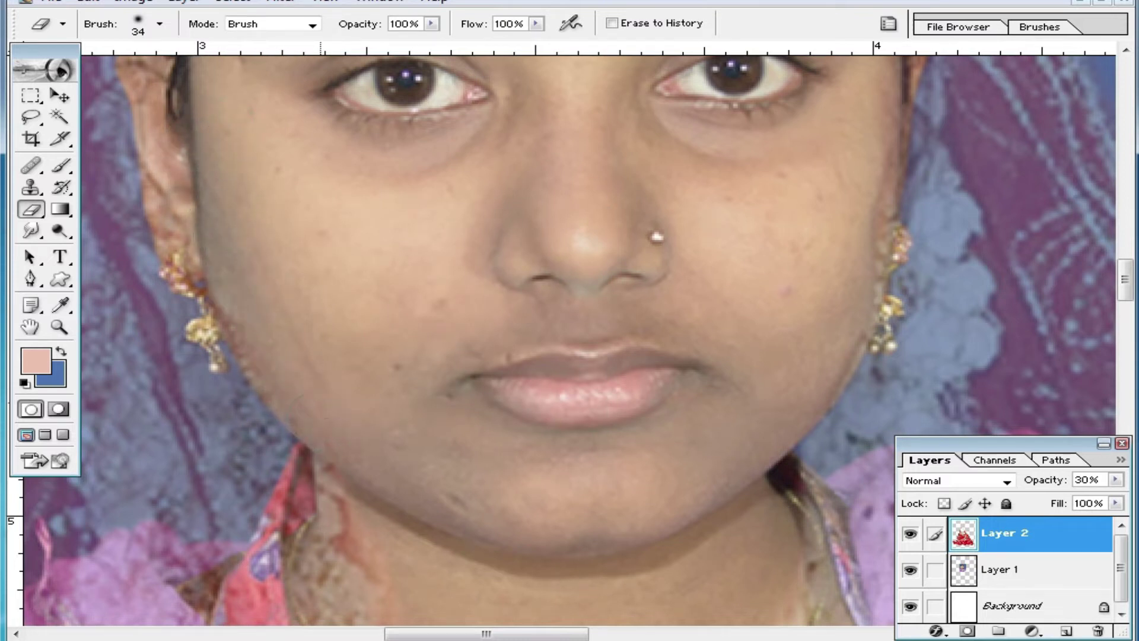
key(ctrl+z)
mouse_move(196, 127)
mouse_down()
mouse_move(246, 270)
mouse_move(333, 410)
mouse_up()
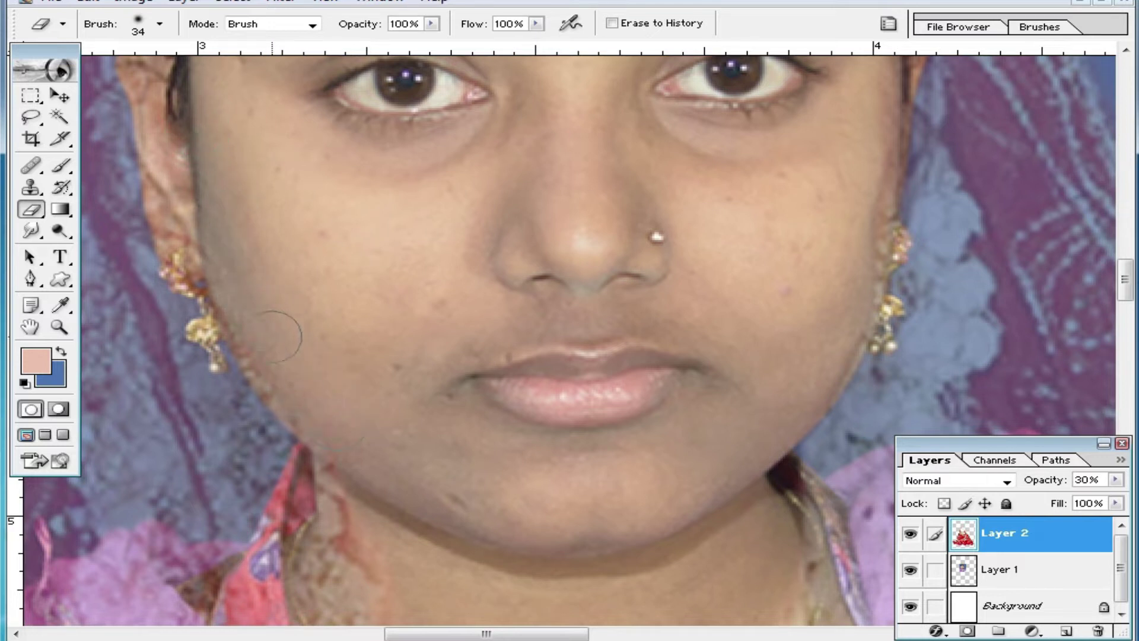
- Set the outfit layer opacity to 24%, then restore it to 100%
drag(1117, 485, 1083, 506)
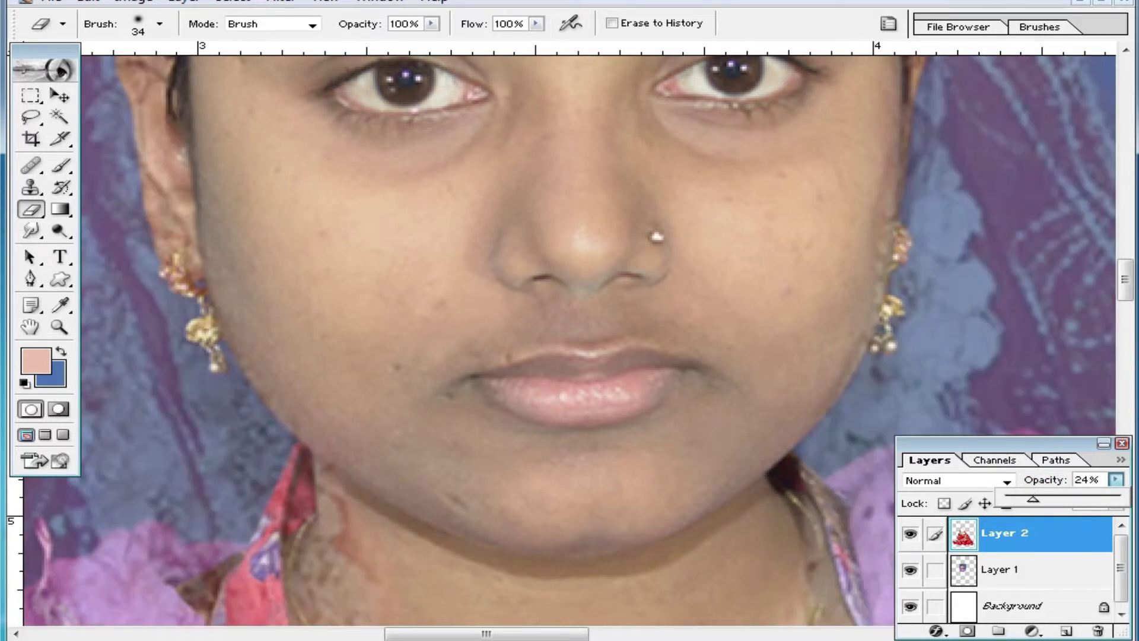
click(862, 134)
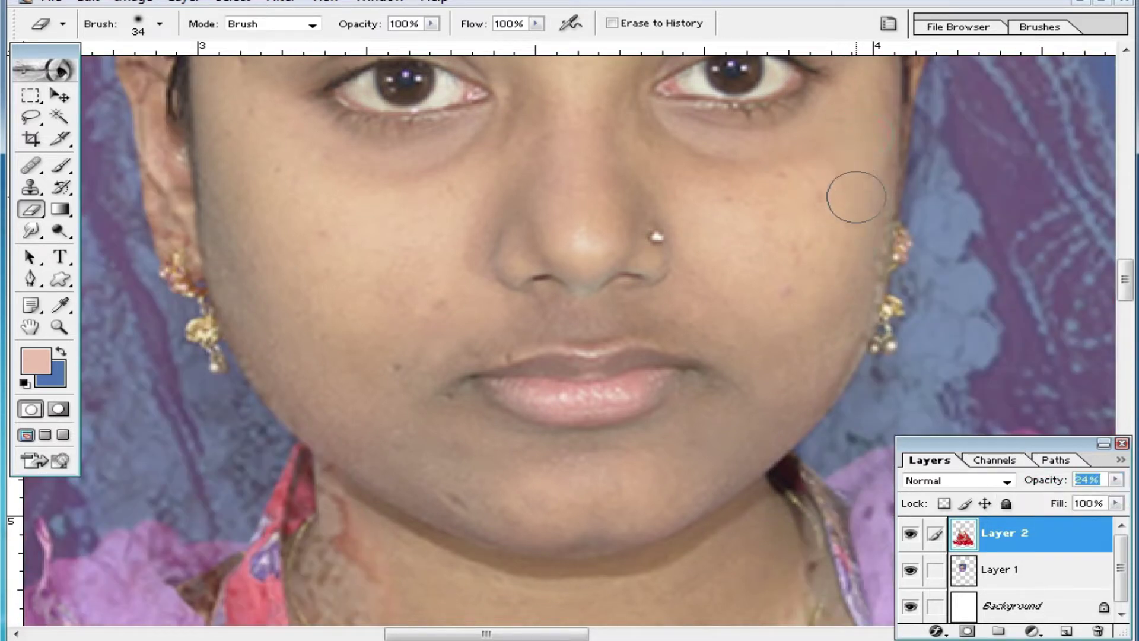
key(Return)
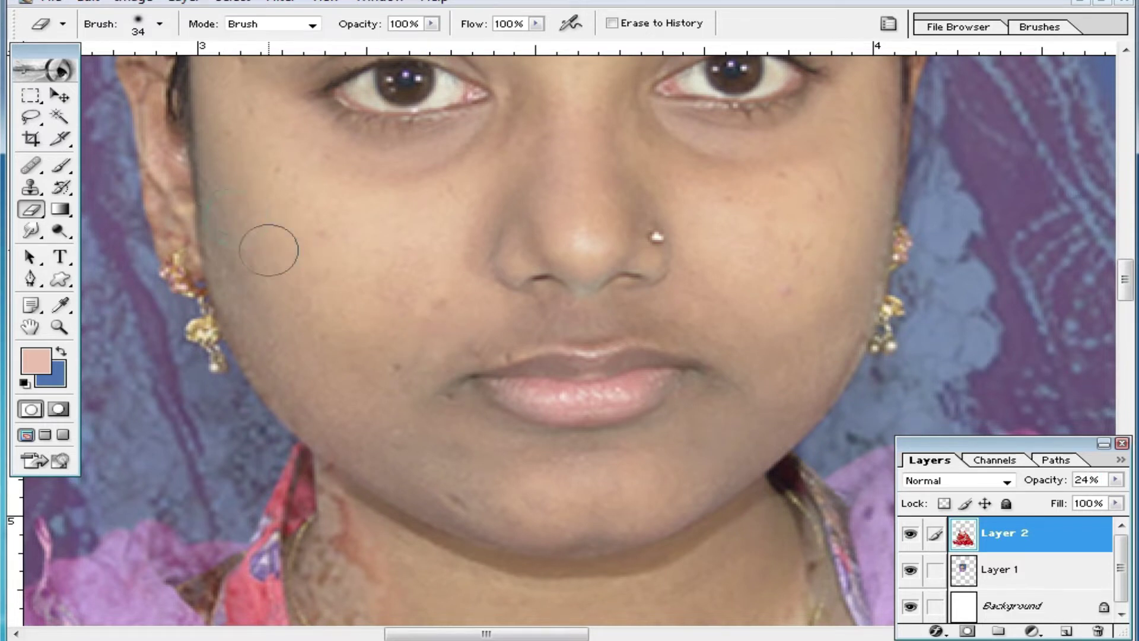
click(1116, 479)
drag(1042, 503, 1115, 503)
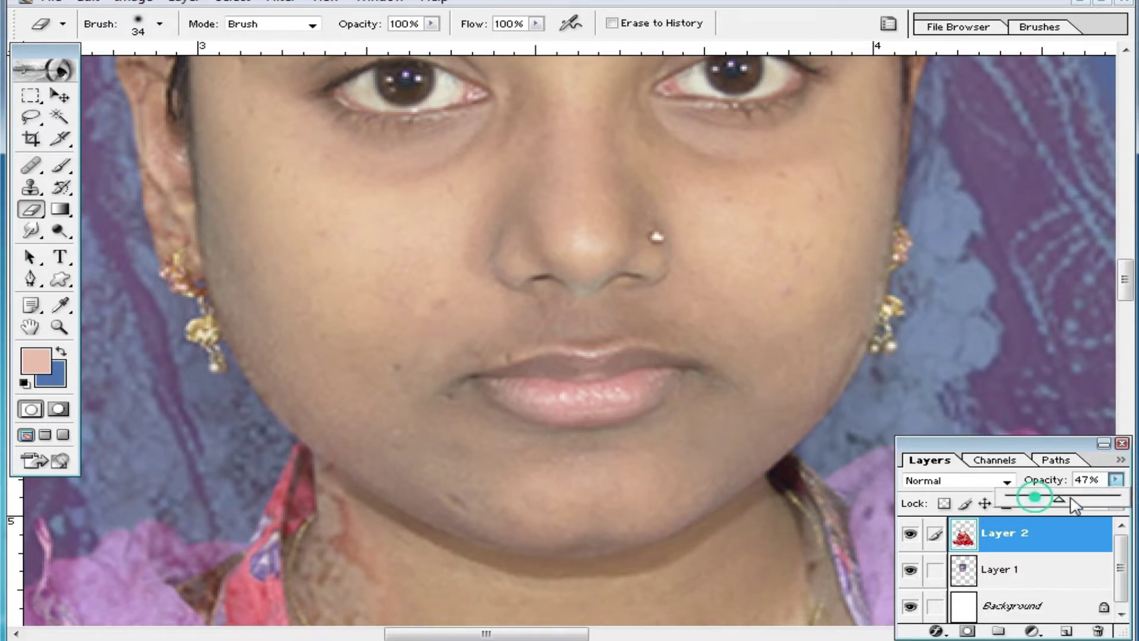
ctrl+alt+click(498, 362)
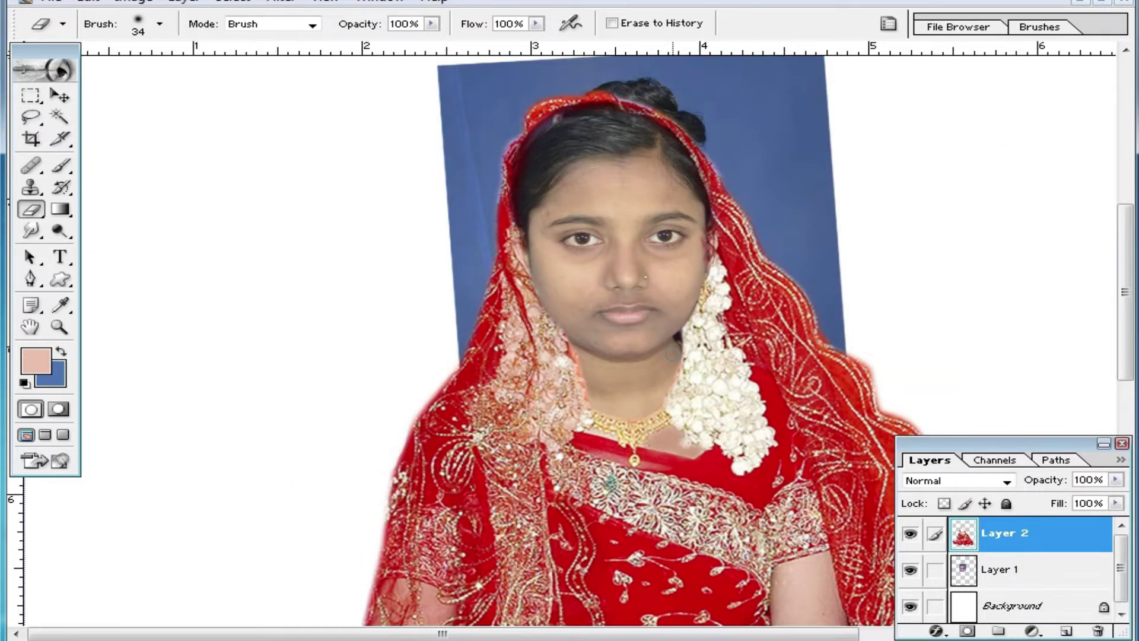
ctrl+click(640, 332)
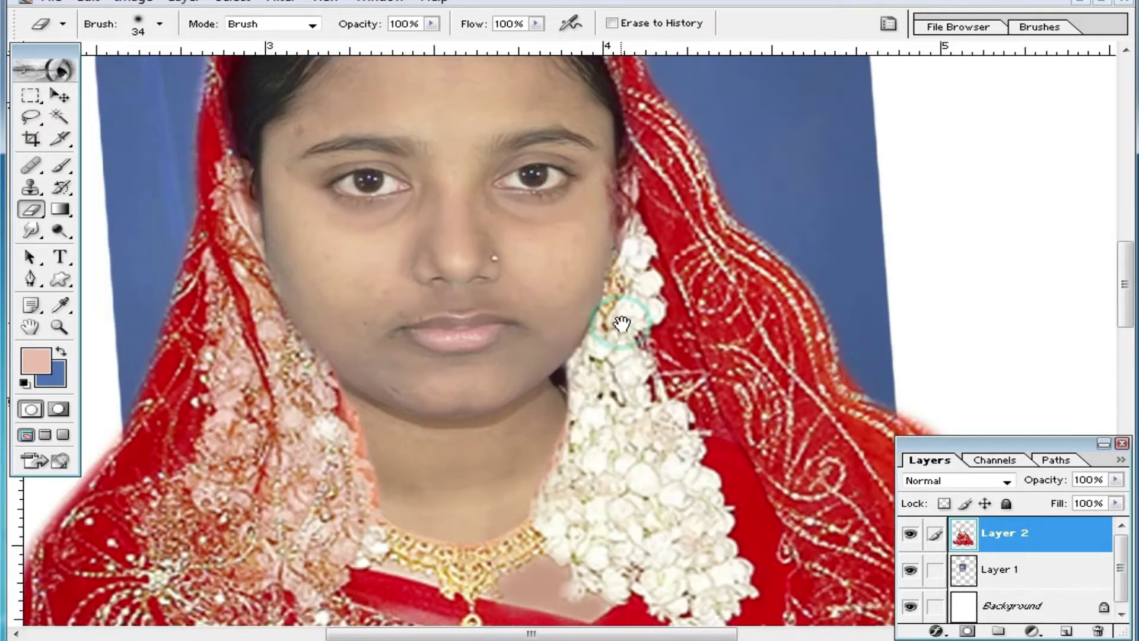
drag(478, 352, 604, 374)
alt+click(604, 373)
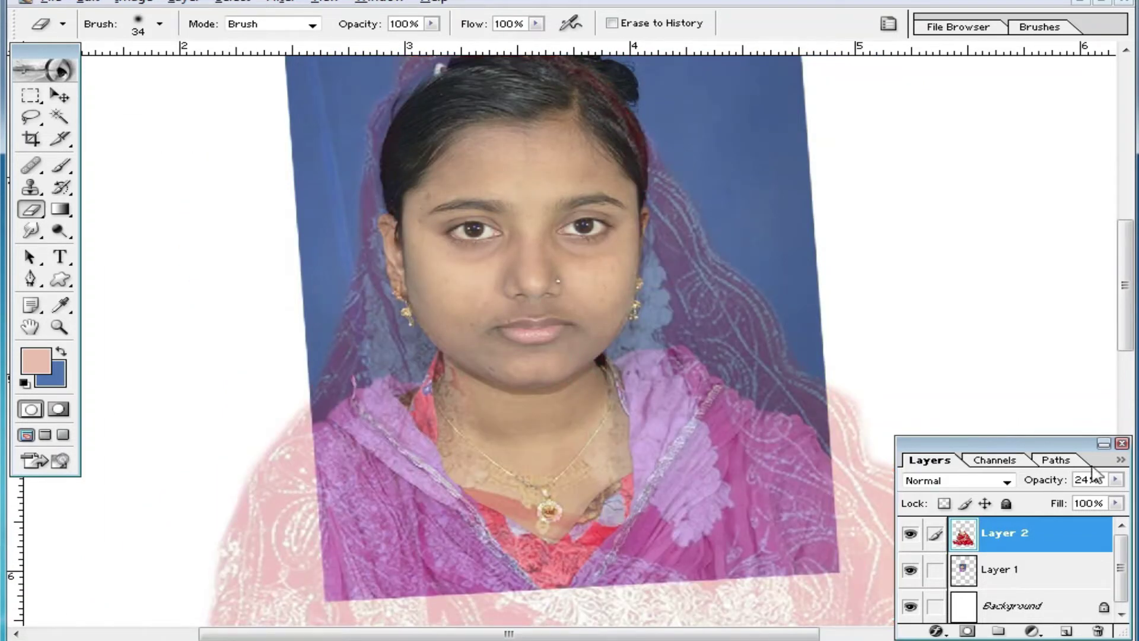
click(1116, 479)
drag(1031, 499, 1118, 499)
text(30)
key(Return)
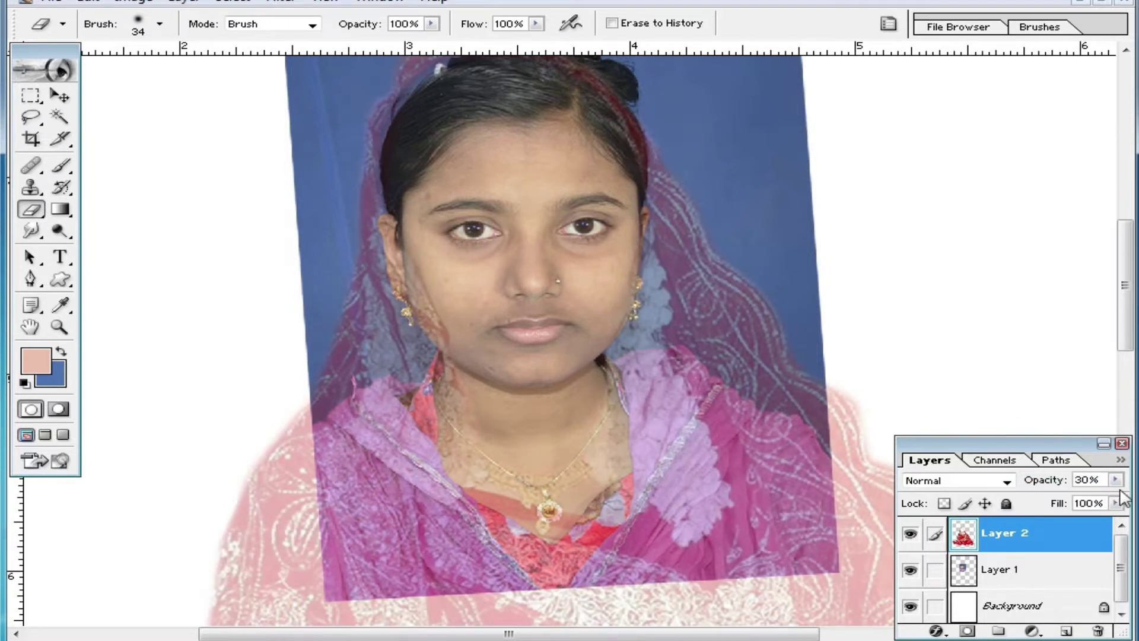
click(1115, 479)
drag(1059, 499, 1118, 499)
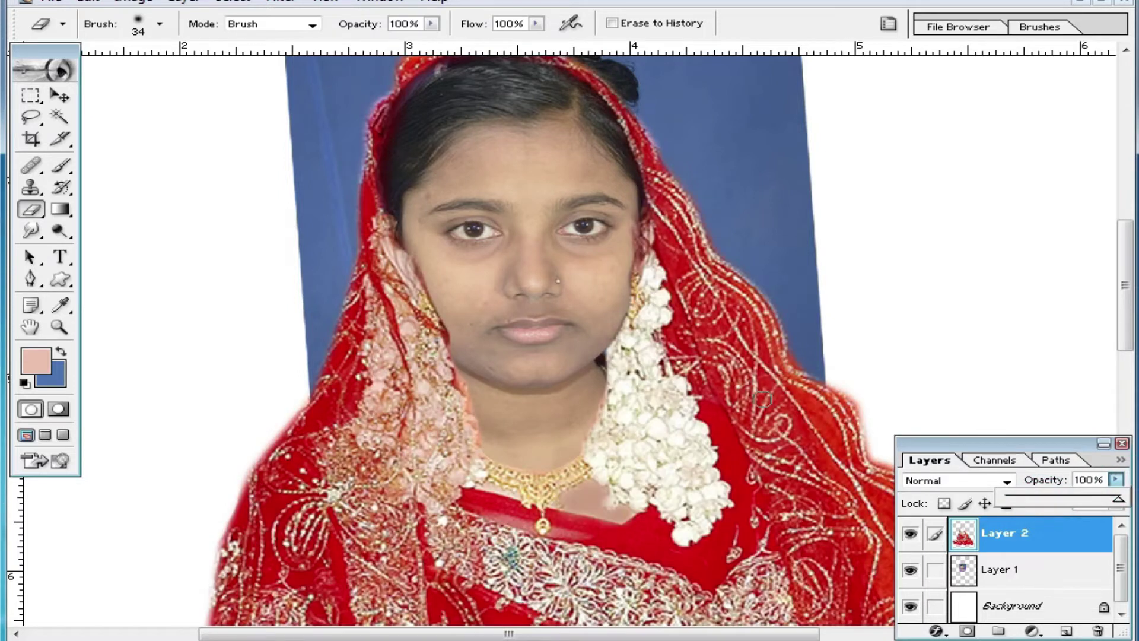
ctrl+click(607, 354)
ctrl+click(586, 338)
ctrl+click(364, 313)
mouse_move(525, 371)
mouse_down()
mouse_move(545, 371)
mouse_move(584, 478)
mouse_up()
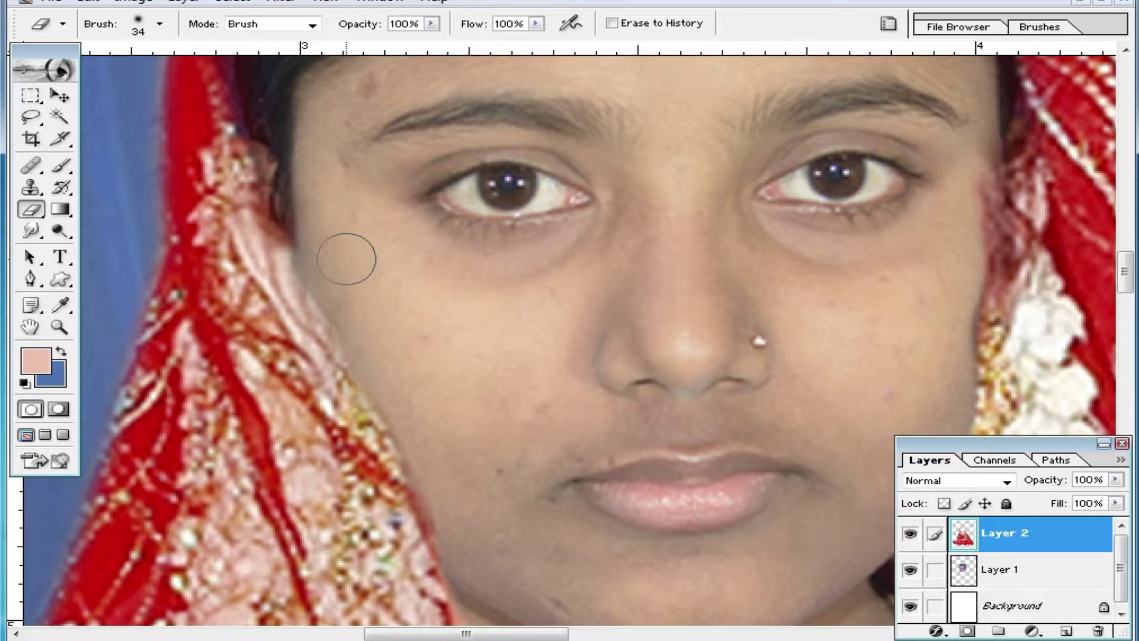
key(ctrl+minus)
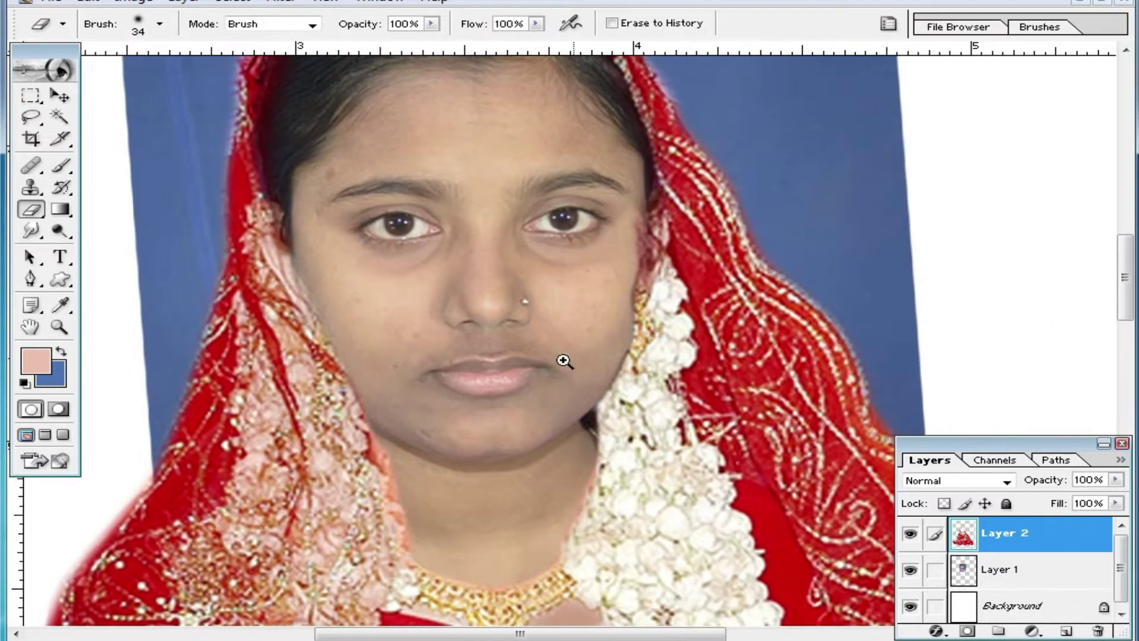
ctrl+click(544, 338)
drag(670, 285, 574, 370)
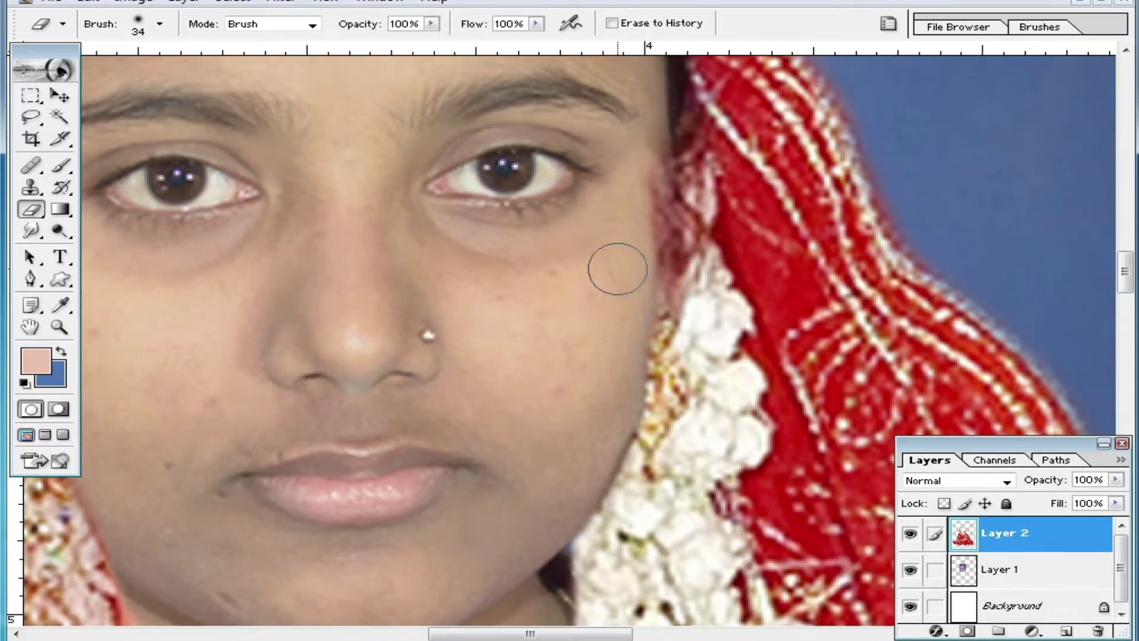
alt+click(551, 377)
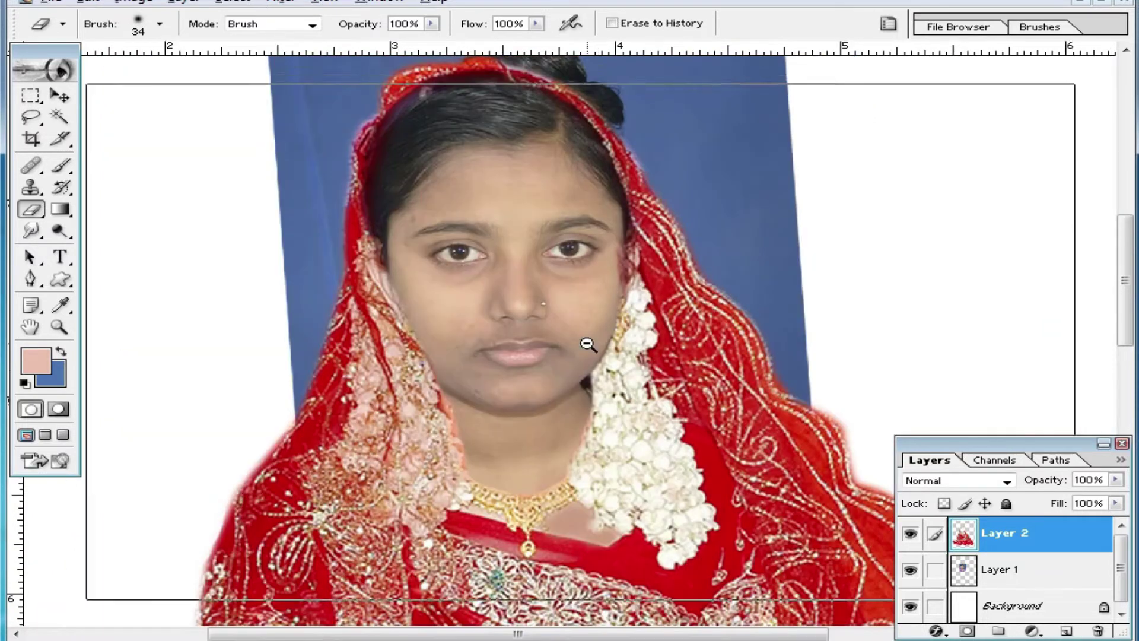
- Zoom and pan across the portrait to inspect the forehead, eyes, mouth and whole head
alt+click(594, 350)
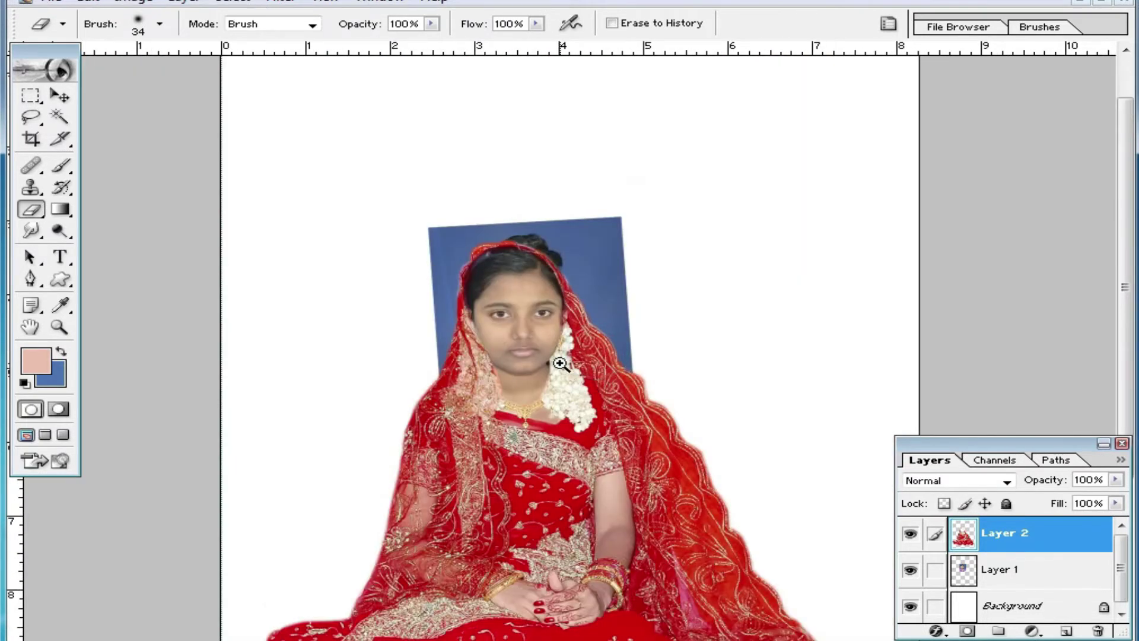
click(560, 364)
click(529, 280)
click(585, 209)
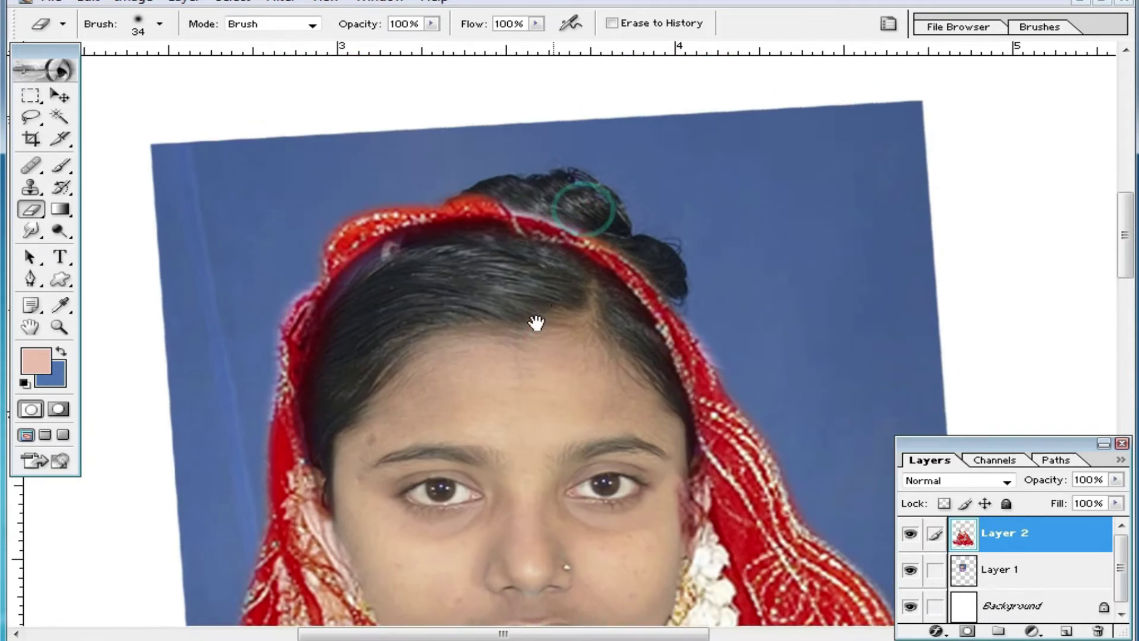
drag(536, 323, 631, 300)
click(516, 198)
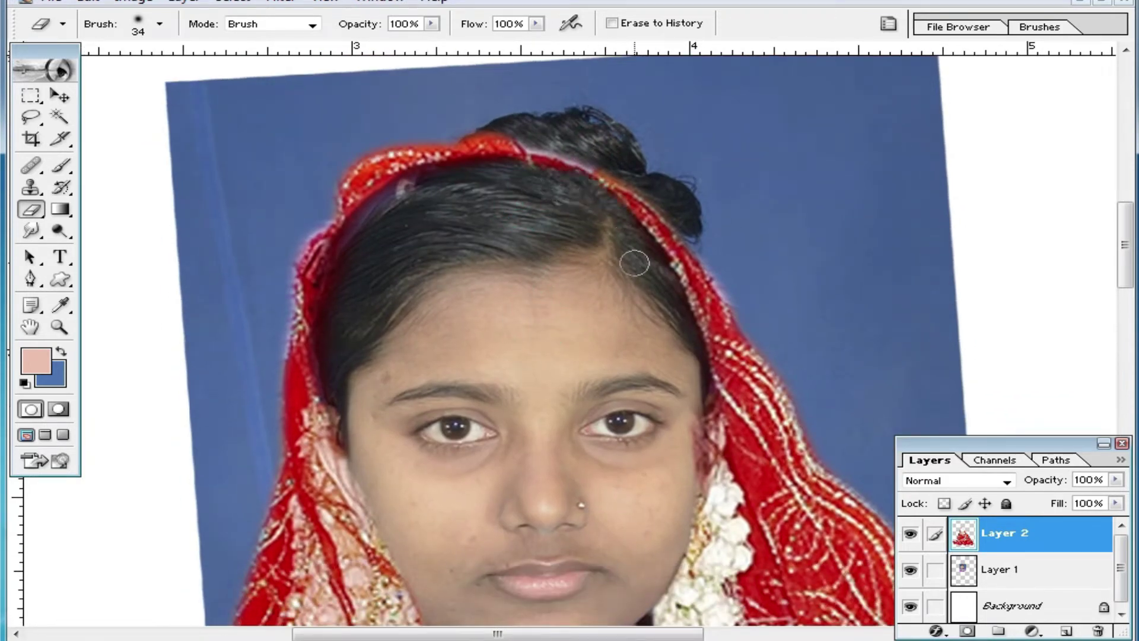
drag(664, 410, 628, 252)
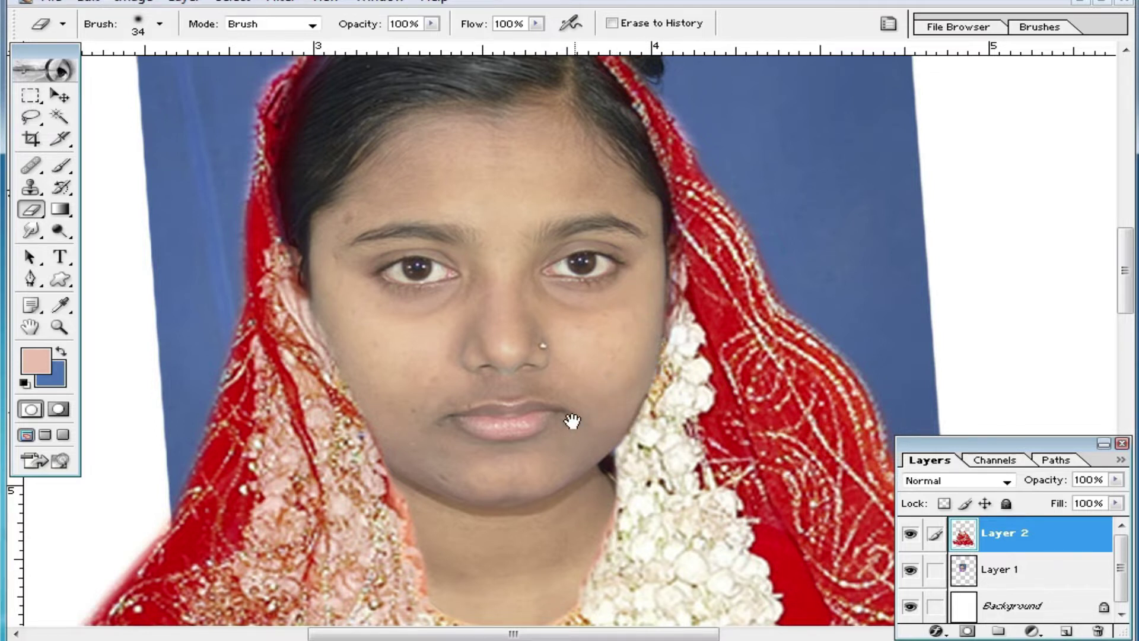
drag(573, 421, 554, 310)
alt+click(613, 310)
alt+click(704, 321)
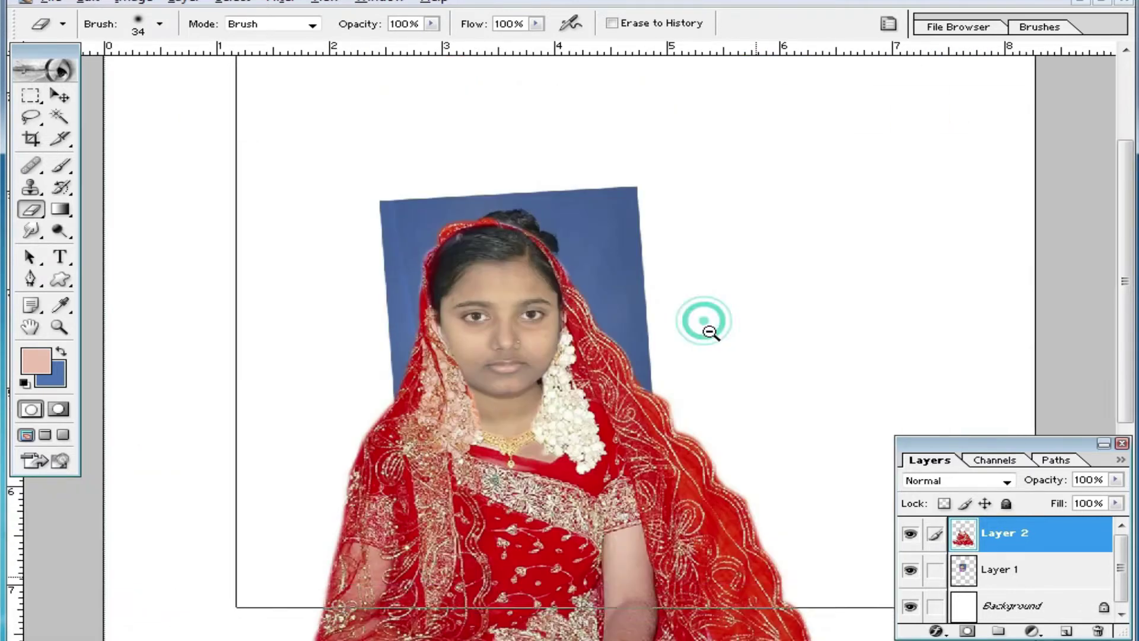
- Zoom in on the hair above the forehead and make Layer 1 the active layer
scroll(679, 407, down, 3)
scroll(678, 407, down, 3)
scroll(679, 407, up, 1)
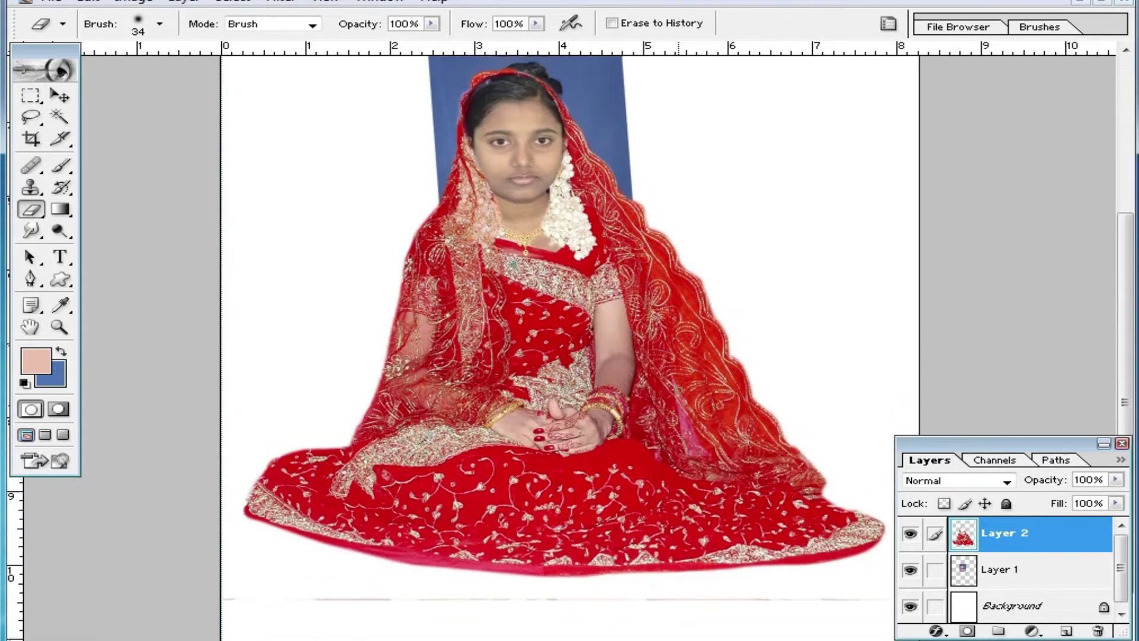
scroll(563, 332, up, 1)
click(558, 247)
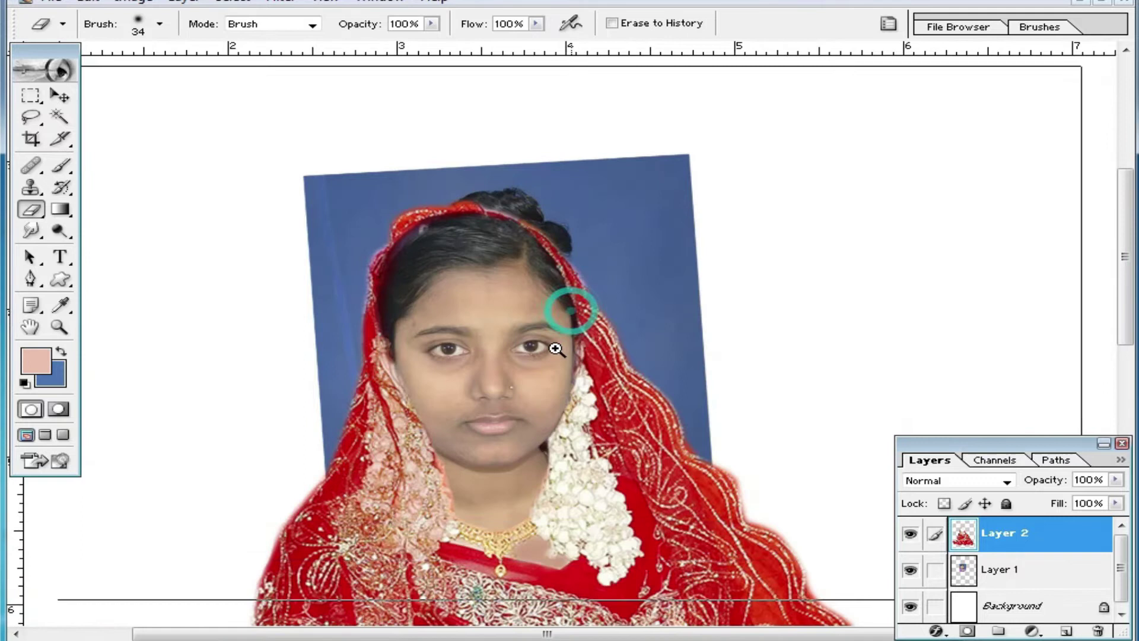
click(564, 310)
click(541, 356)
click(396, 181)
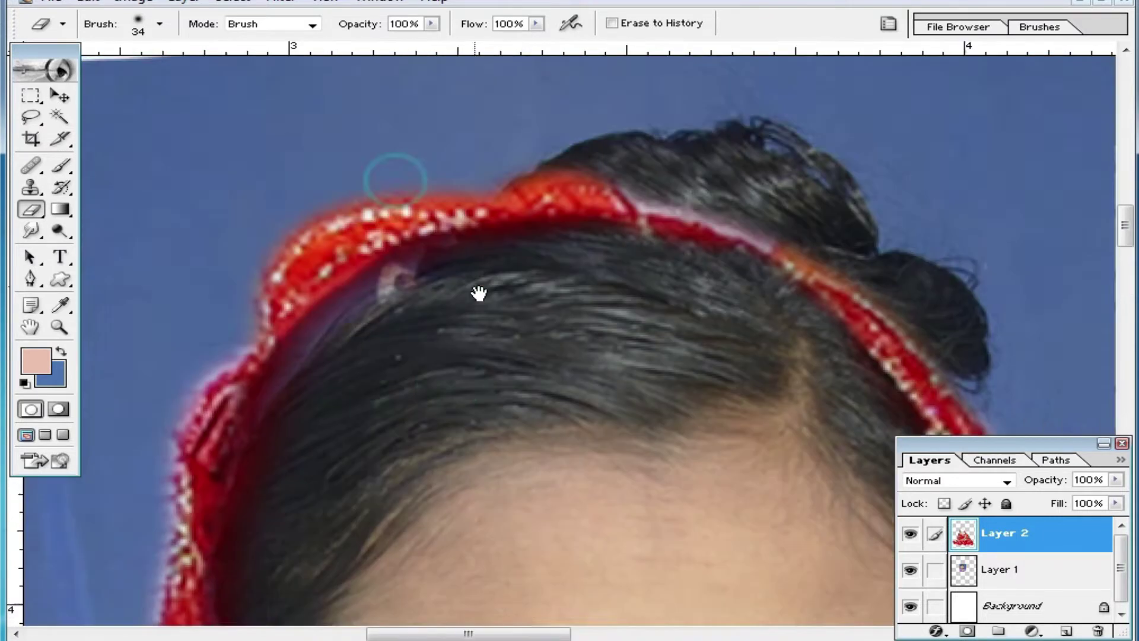
click(1018, 561)
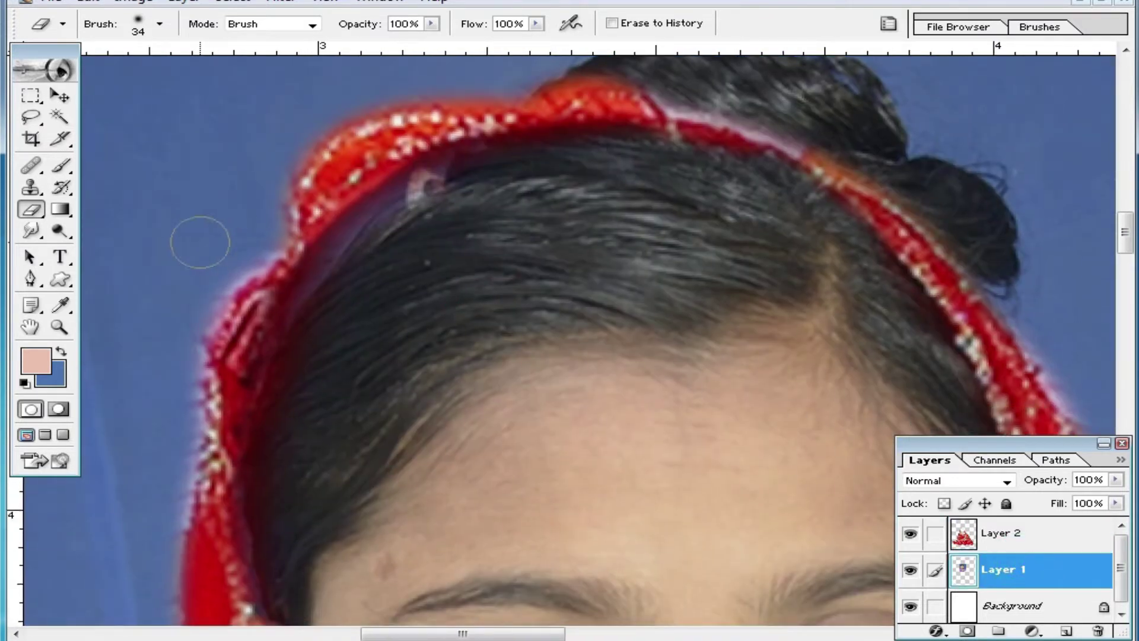
- Clone clean hair texture over the white headband spots and the pinkish hairline spot
click(30, 192)
alt+click(475, 215)
click(424, 181)
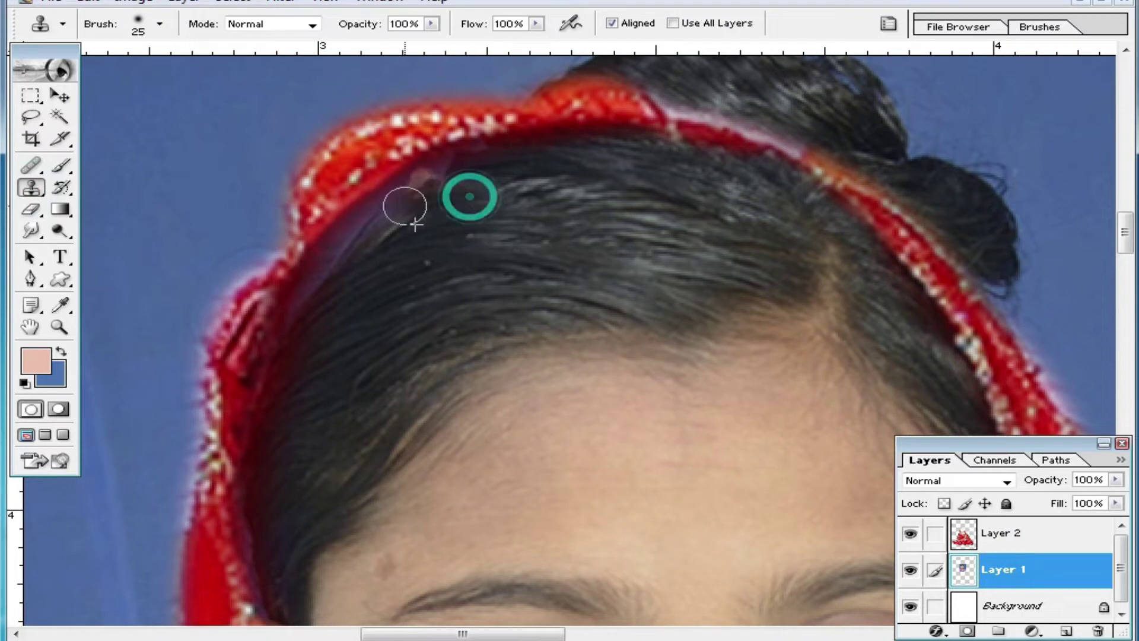
alt+click(331, 315)
click(423, 176)
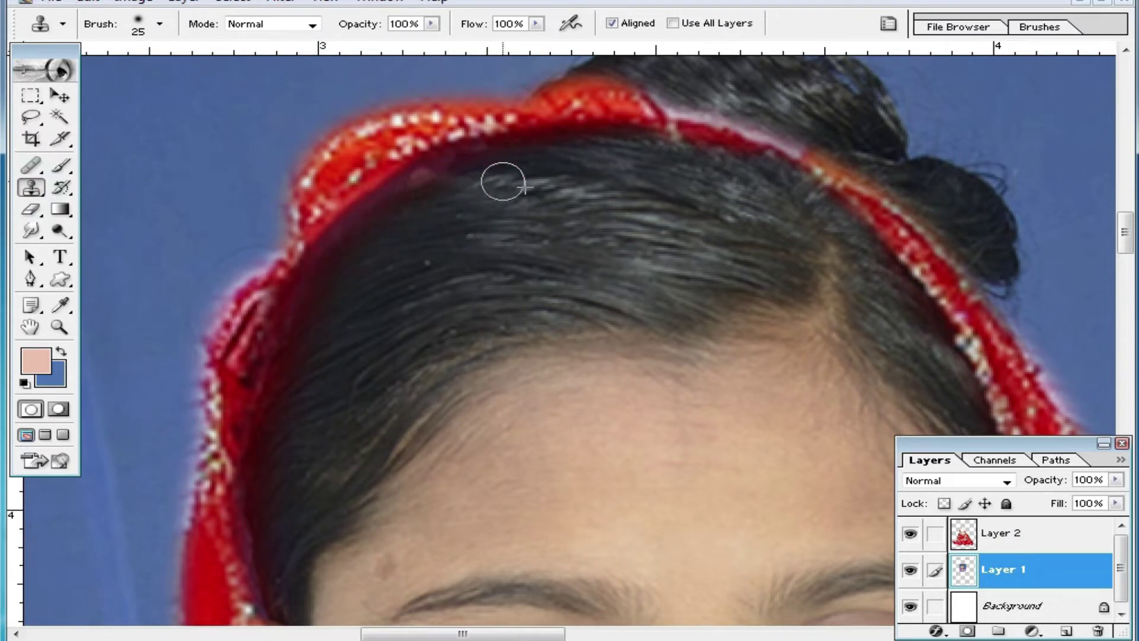
alt+click(580, 211)
click(444, 177)
alt+click(541, 200)
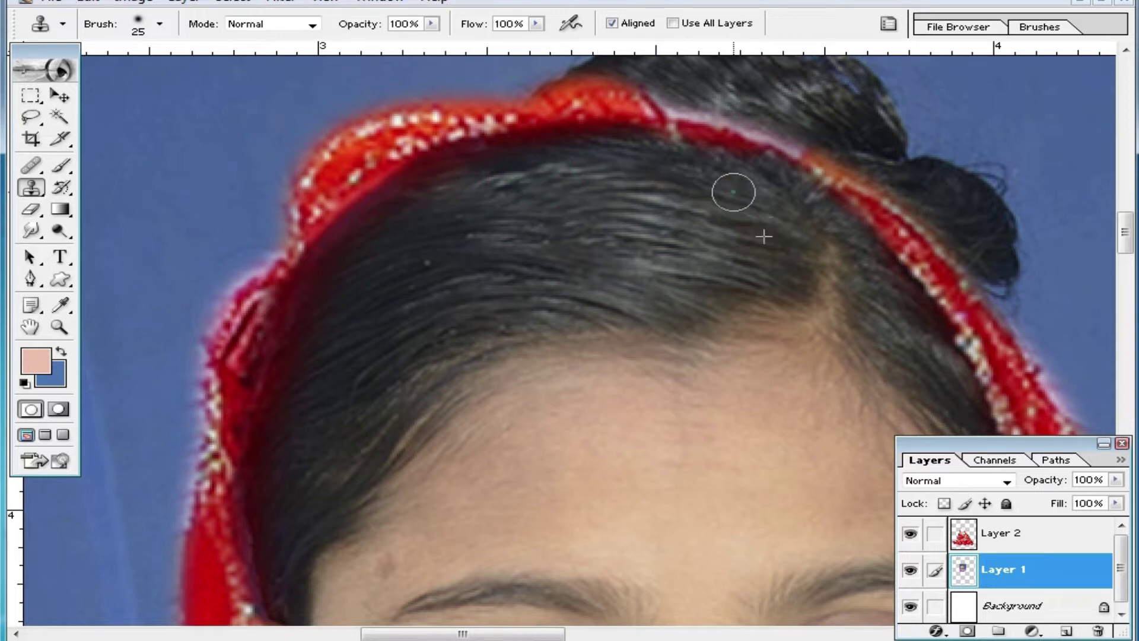
click(733, 191)
- On Layer 2, clone over the ear, hair and scarf edge beside the left eye
key(ctrl+minus)
click(455, 238)
drag(554, 389, 546, 338)
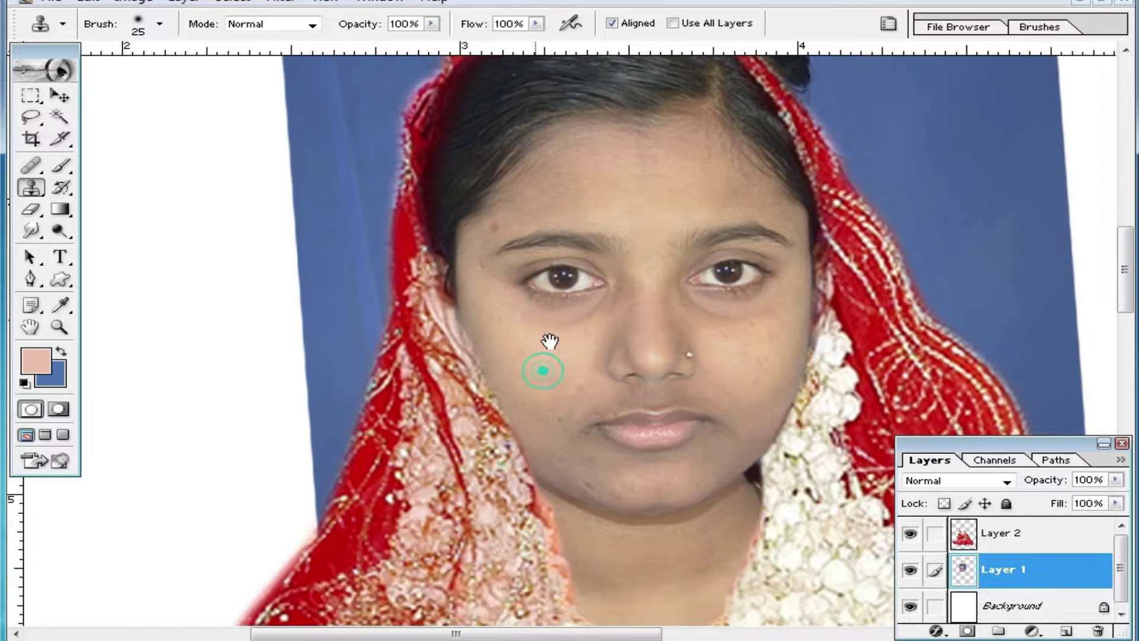
click(1003, 532)
ctrl+click(516, 285)
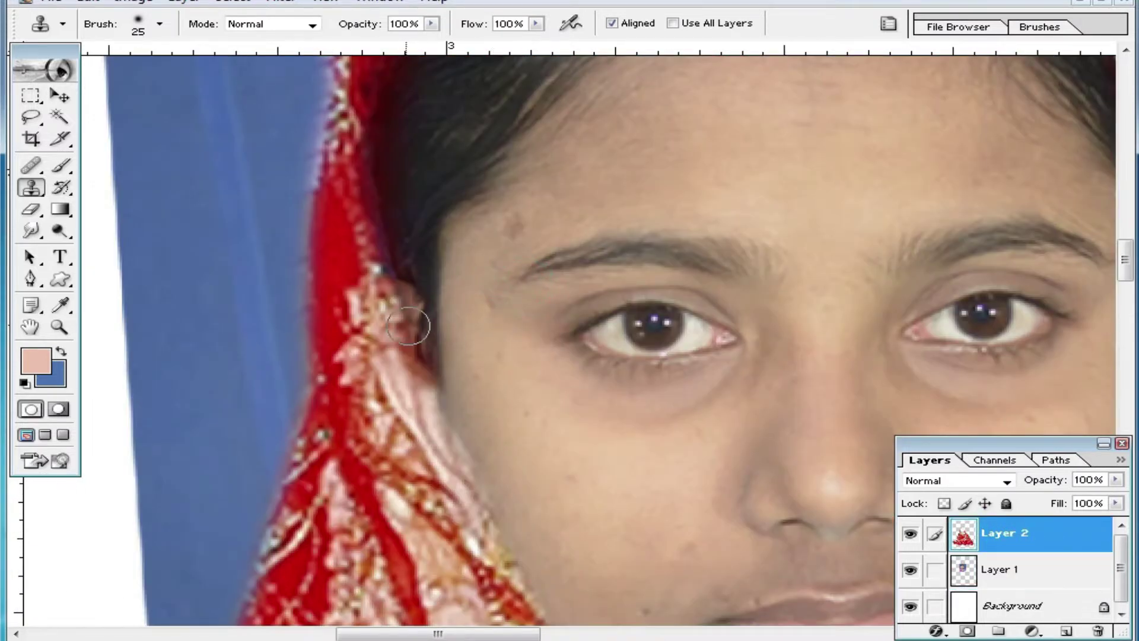
drag(412, 267, 407, 318)
drag(425, 280, 425, 318)
- Clone away the dark spots on the temple using clean adjacent skin
drag(535, 242, 477, 329)
click(434, 295)
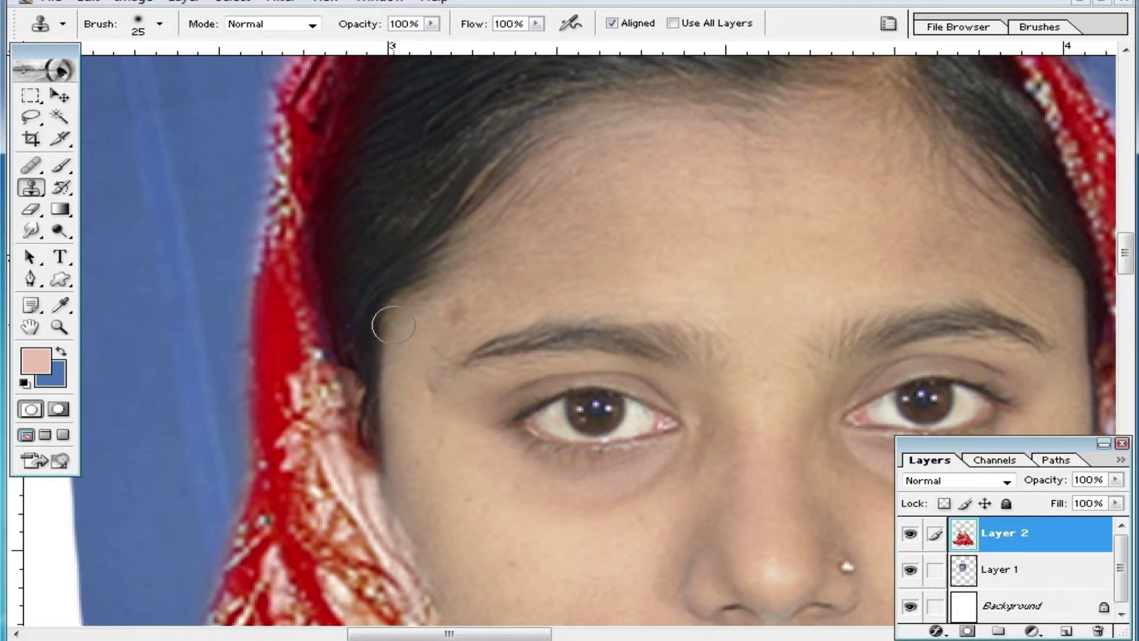
click(418, 350)
click(460, 305)
click(437, 332)
- Zoom out to the whole figure and save the composite to the Desktop
ctrl+alt+click(579, 334)
drag(595, 310, 630, 264)
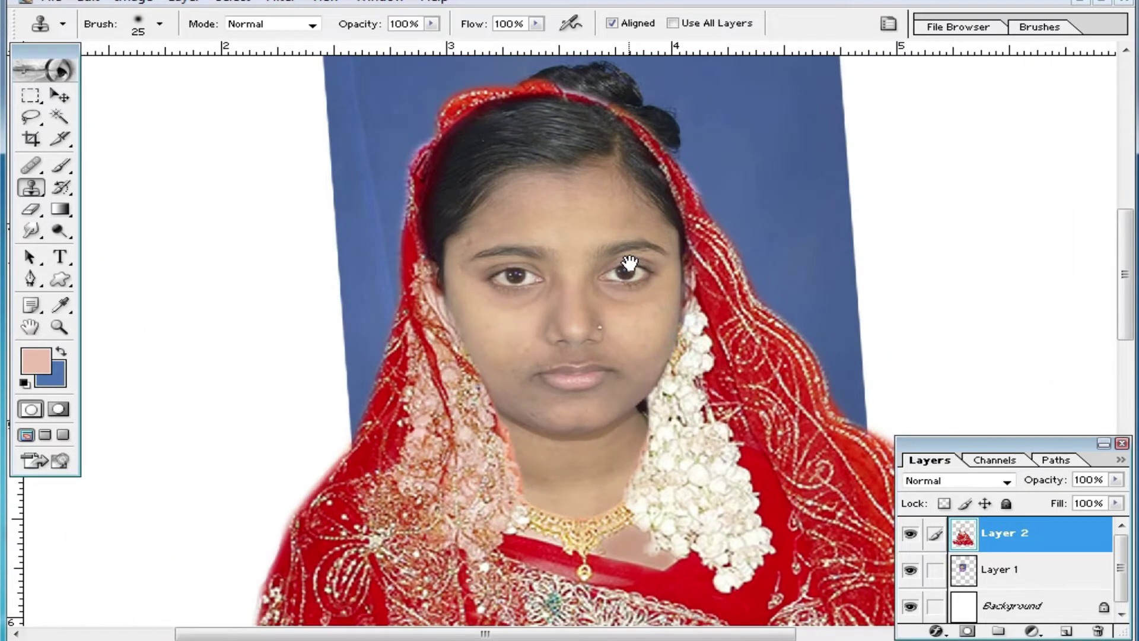
scroll(719, 330, up, 2)
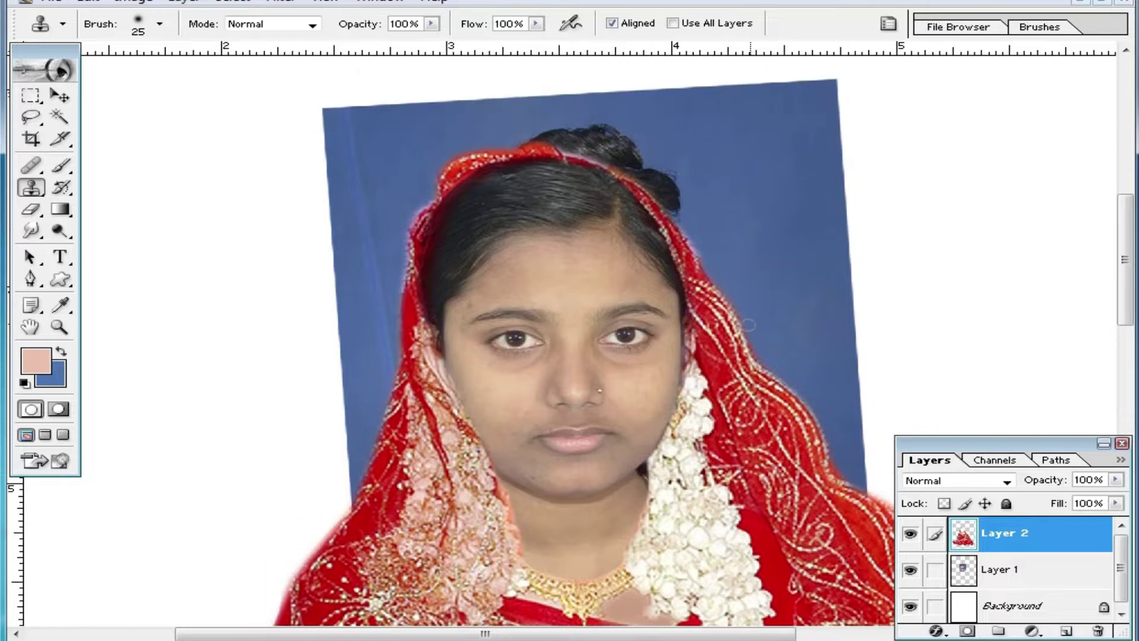
ctrl+alt+click(767, 394)
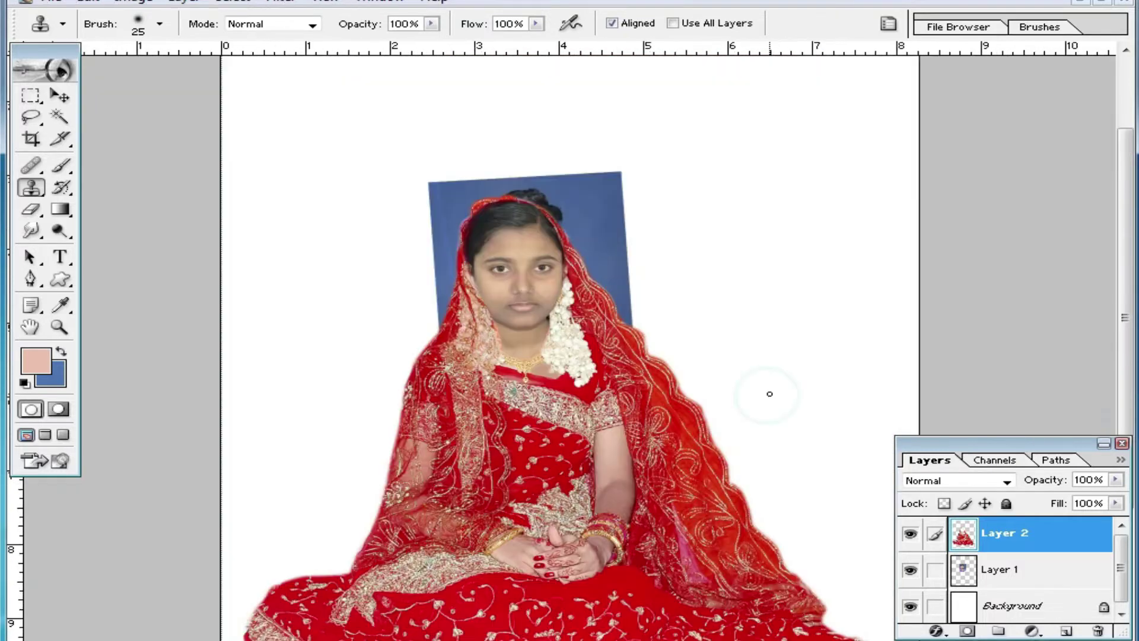
key(ctrl+s)
click(257, 155)
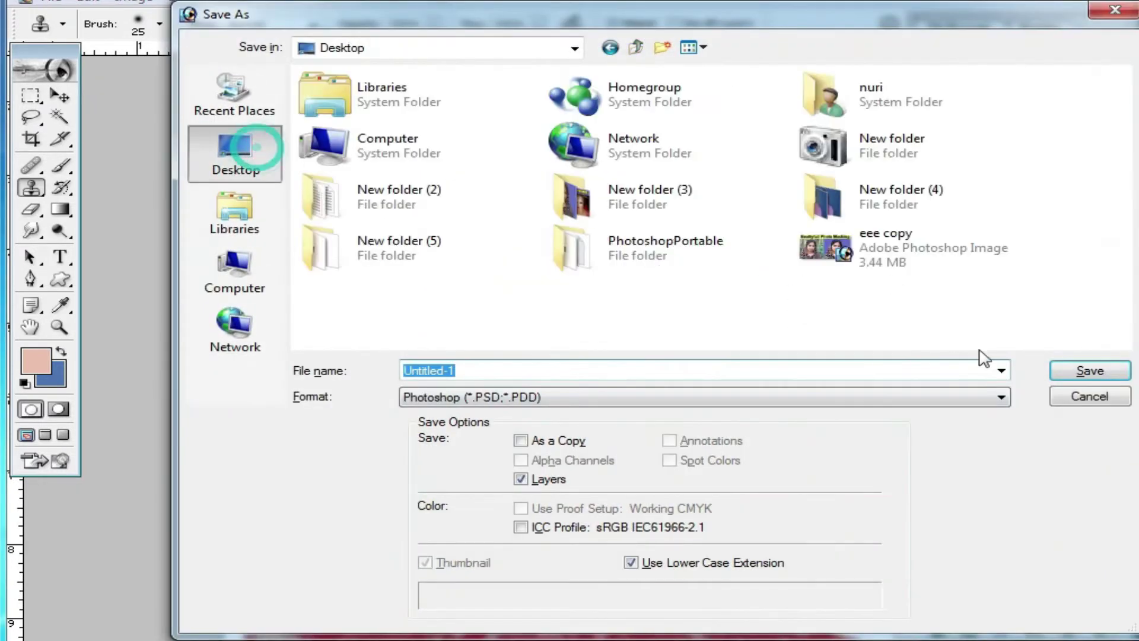
click(1088, 370)
scroll(870, 252, down, 1)
scroll(870, 252, down, 2)
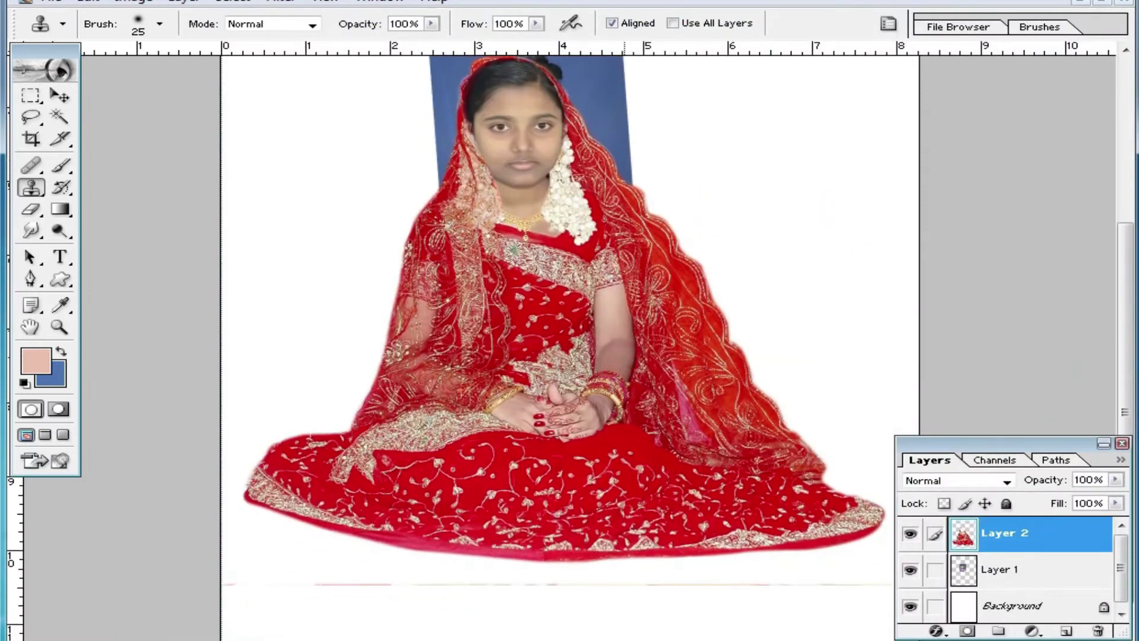
- Zoom in on the neck and paint skin texture over the flower and necklace edge
ctrl+click(544, 297)
ctrl+click(534, 267)
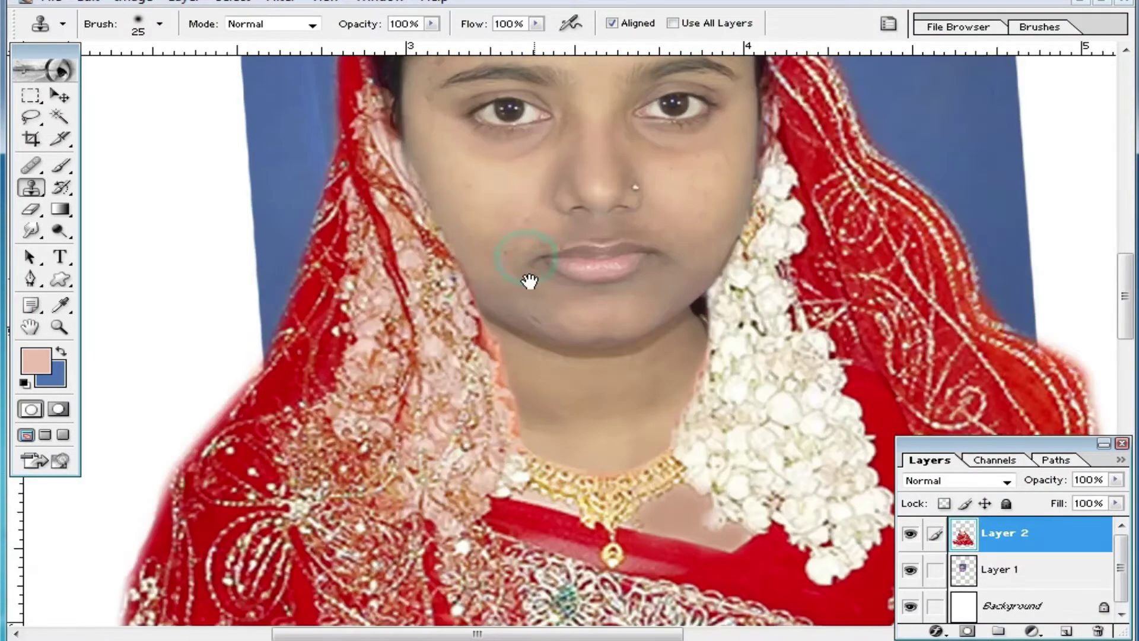
drag(643, 392, 502, 303)
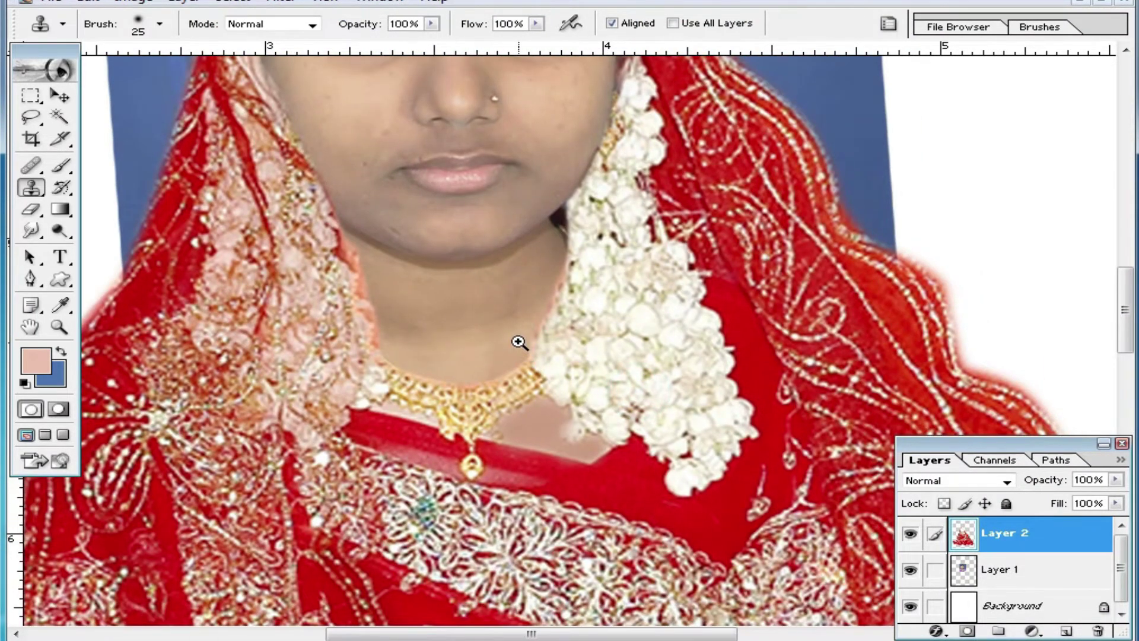
ctrl+click(519, 342)
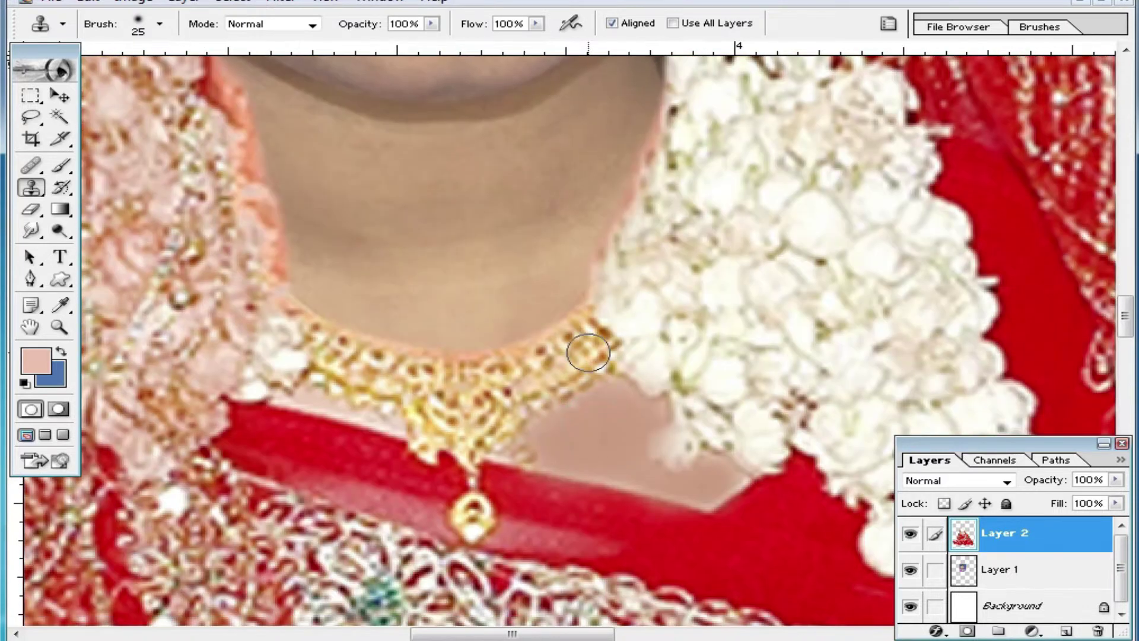
drag(618, 393, 687, 424)
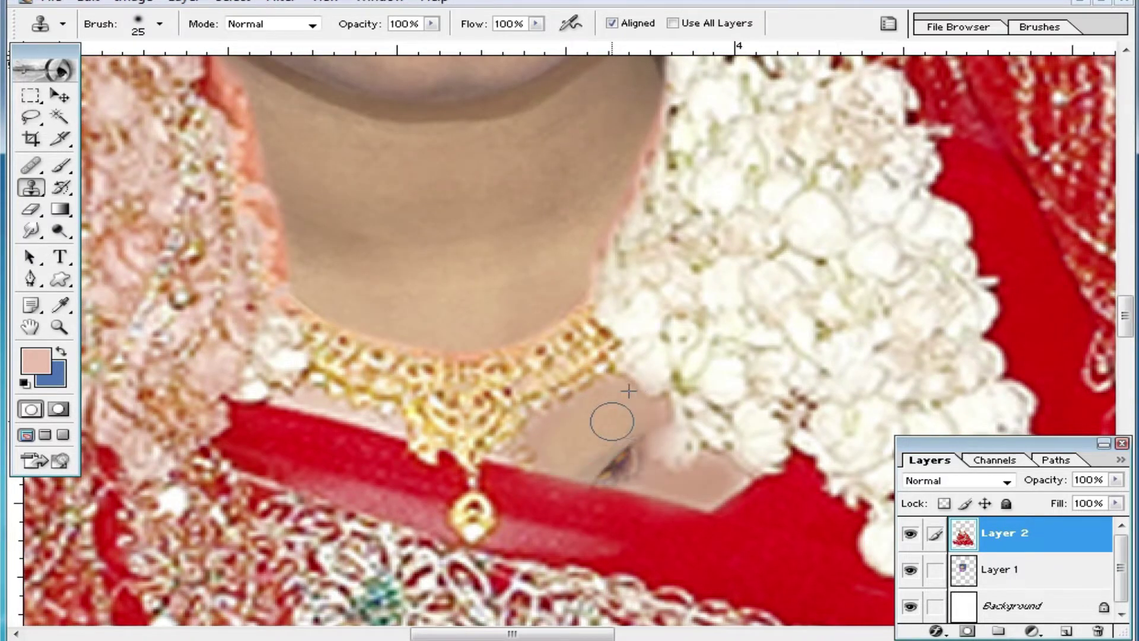
- With a 15 px clone brush, paint sampled skin over the flower and jewellery edges
right_click(756, 475)
drag(809, 477, 804, 474)
click(699, 474)
click(648, 406)
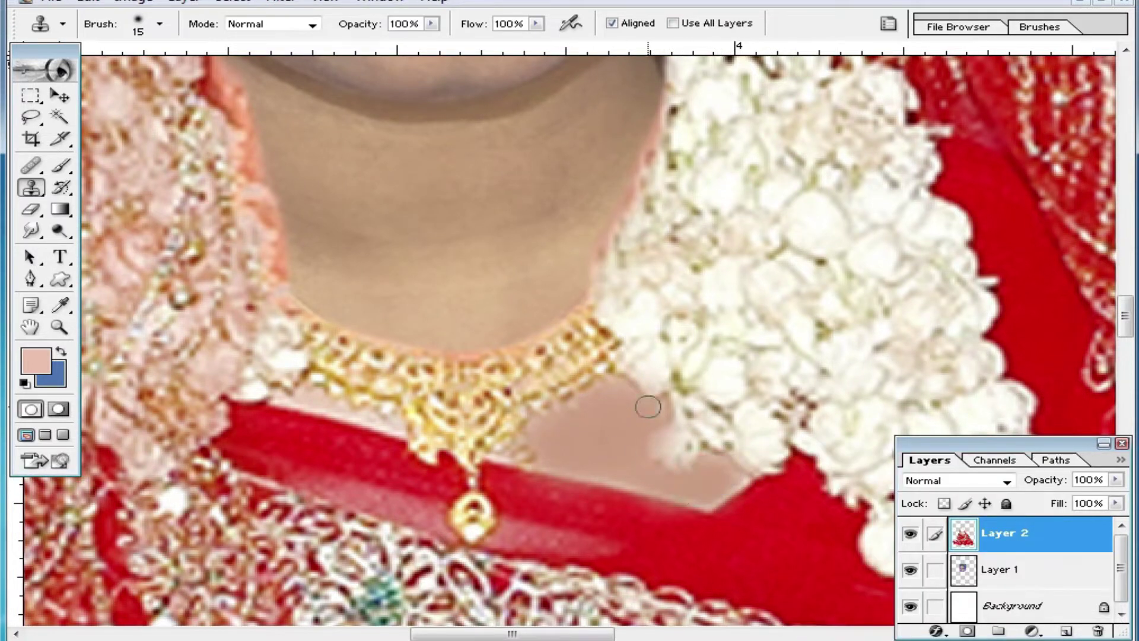
drag(646, 408, 575, 453)
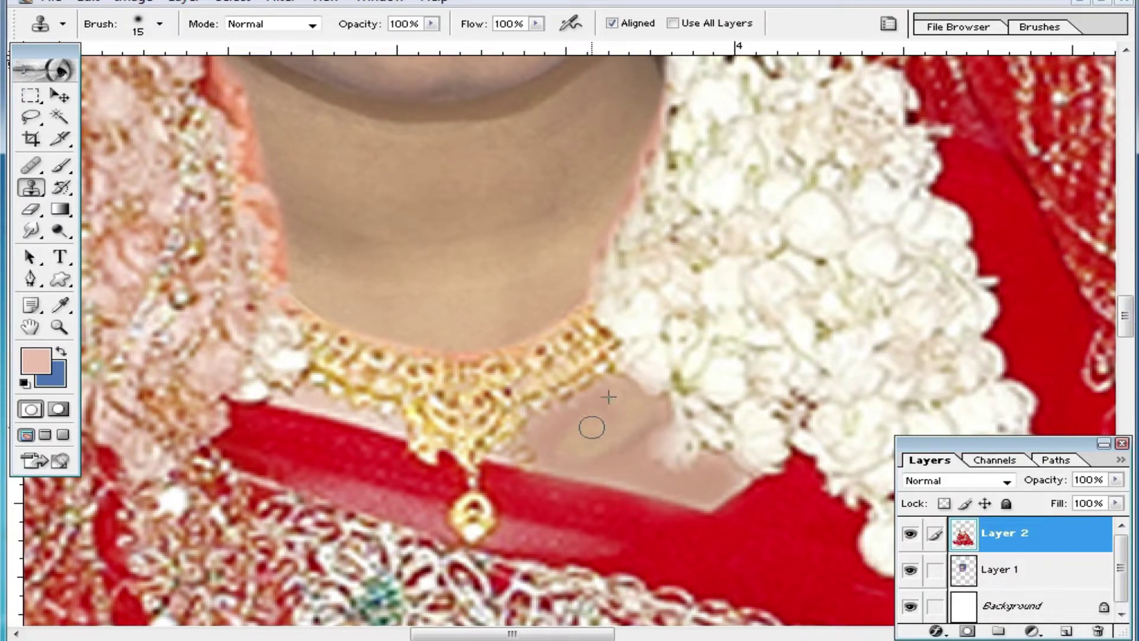
mouse_move(351, 420)
mouse_down()
mouse_move(313, 394)
mouse_move(386, 420)
mouse_up()
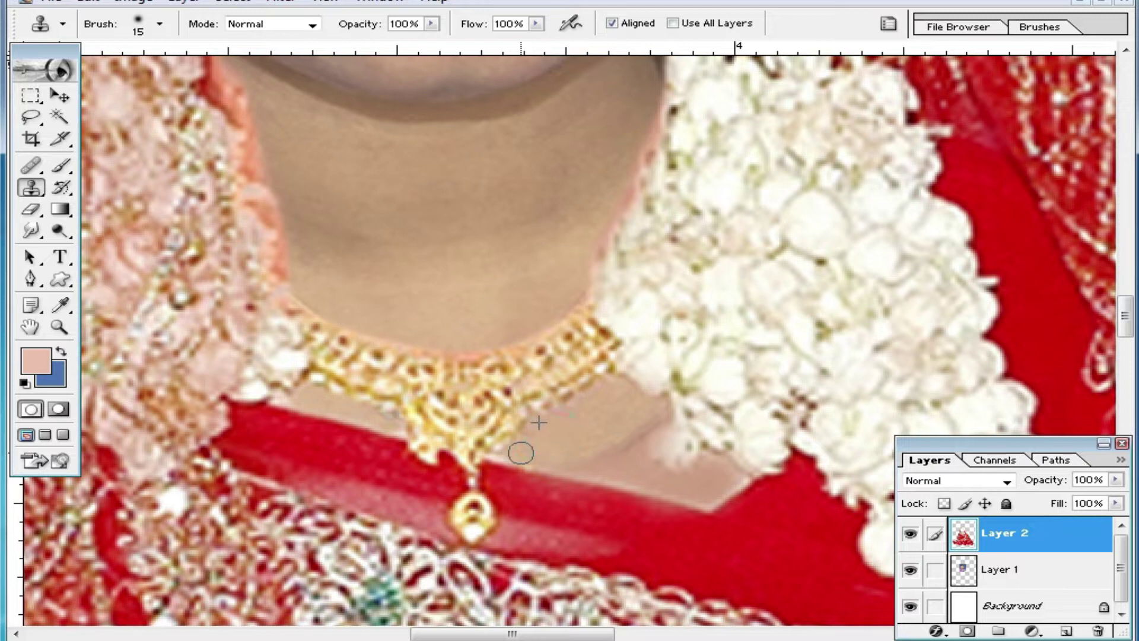
- Check the whole figure, then zoom back in on the lower face and enlarge the brush
scroll(594, 403, up, 3)
alt+click(541, 349)
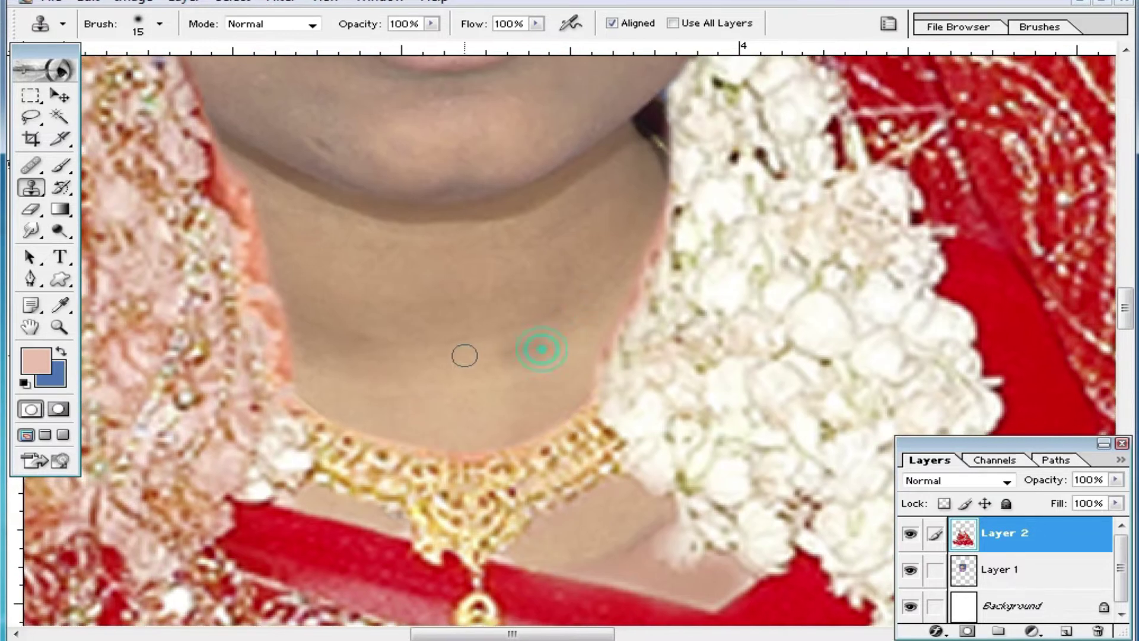
alt+click(571, 376)
ctrl+click(649, 311)
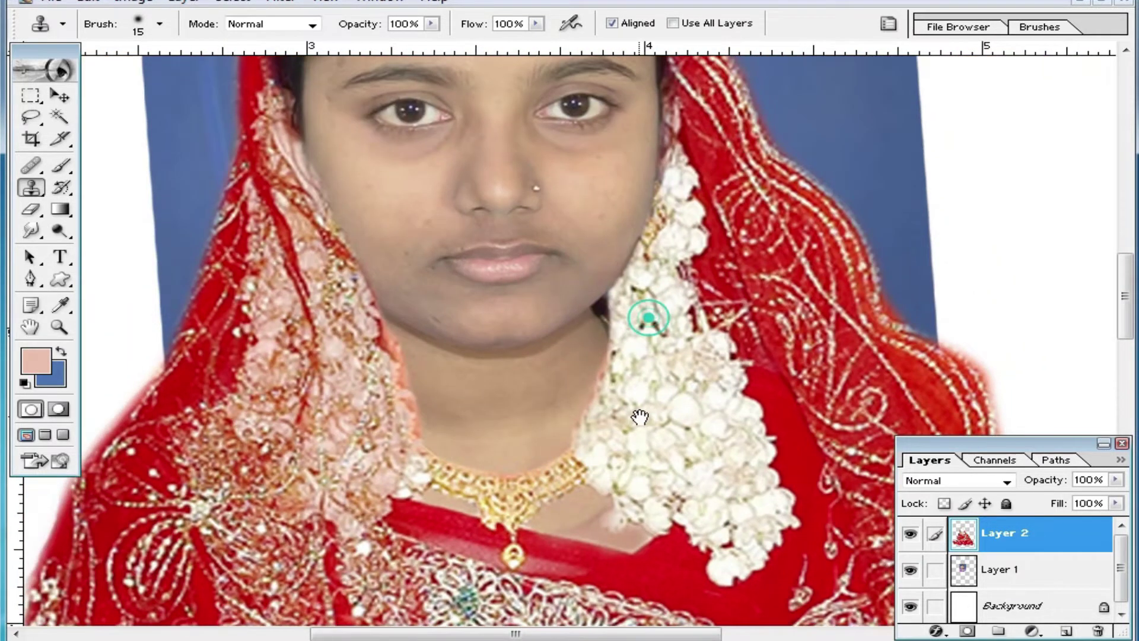
drag(662, 374, 667, 429)
alt+click(655, 298)
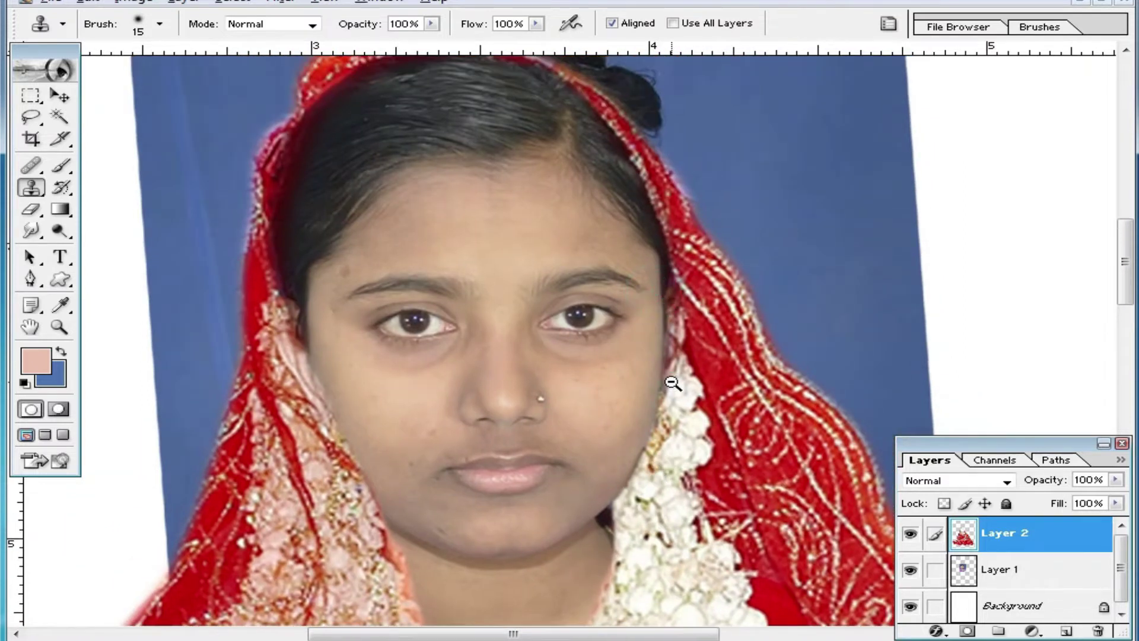
alt+click(669, 380)
alt+click(730, 408)
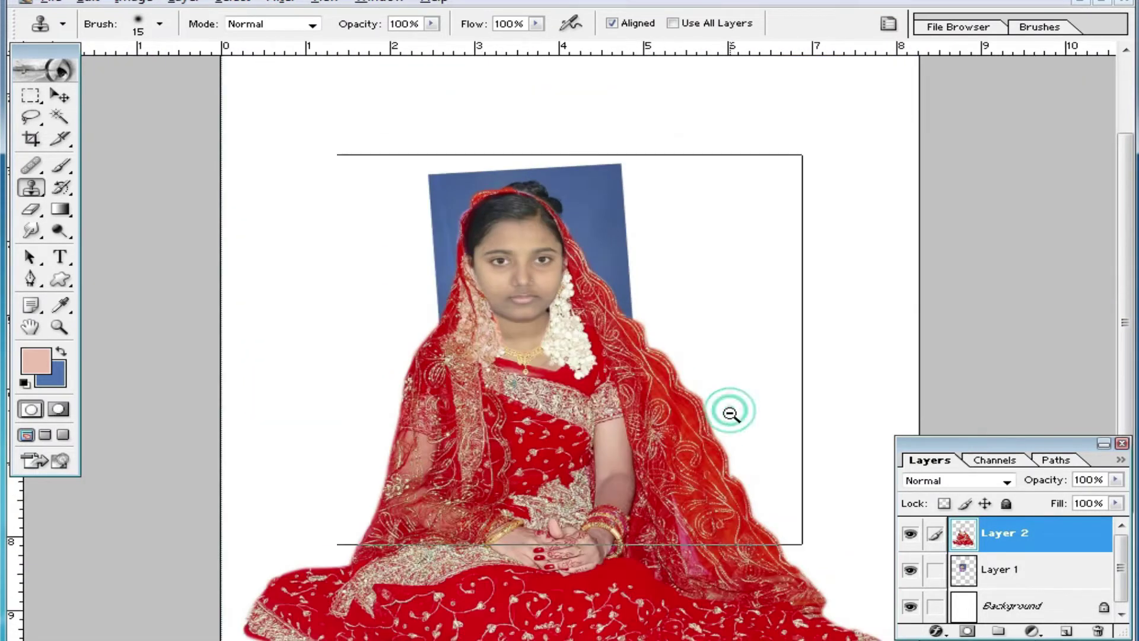
click(554, 287)
click(547, 363)
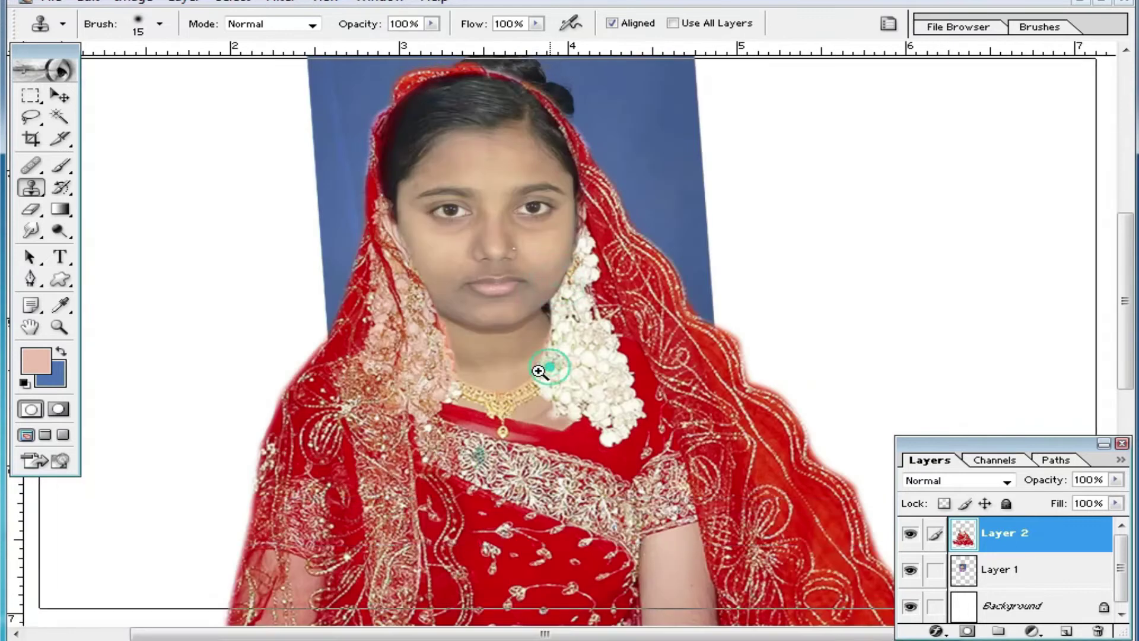
click(501, 252)
click(554, 399)
click(595, 430)
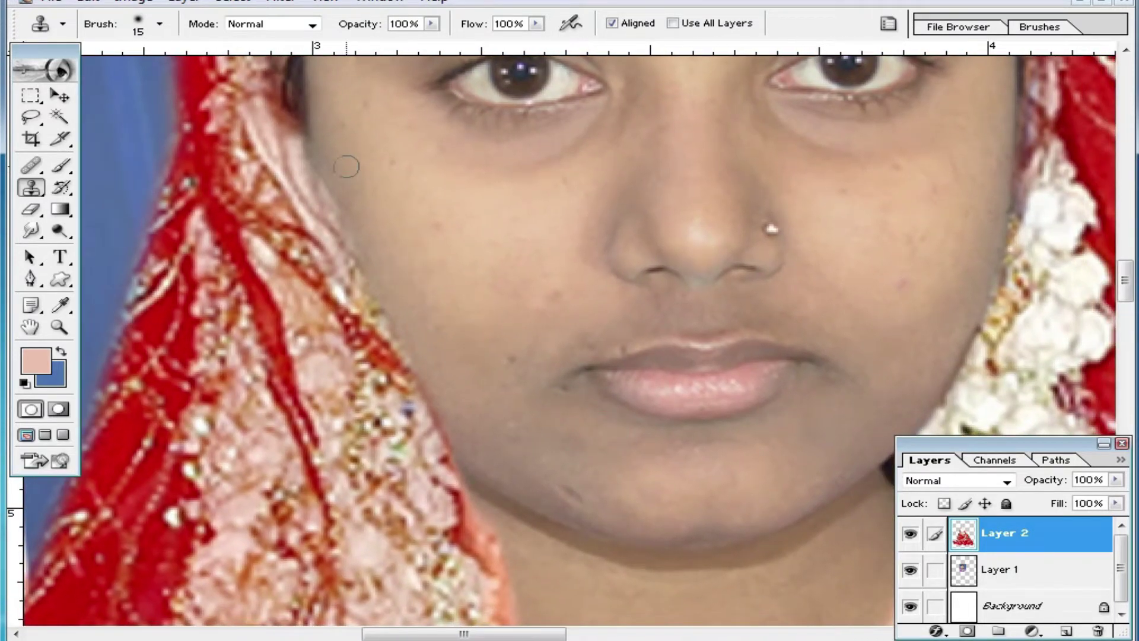
right_click(380, 208)
drag(440, 244, 448, 244)
- Erase the face photo along the cheek and scarf edges
key(Return)
click(30, 209)
drag(353, 159, 351, 155)
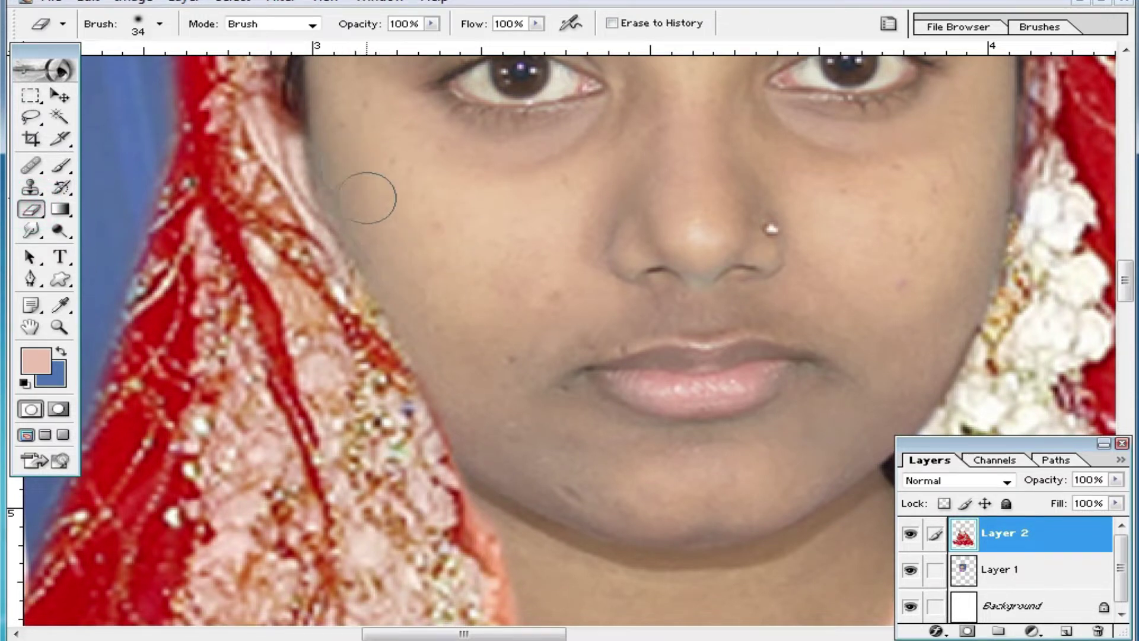
mouse_move(372, 239)
mouse_down()
mouse_move(445, 377)
mouse_move(416, 326)
mouse_up()
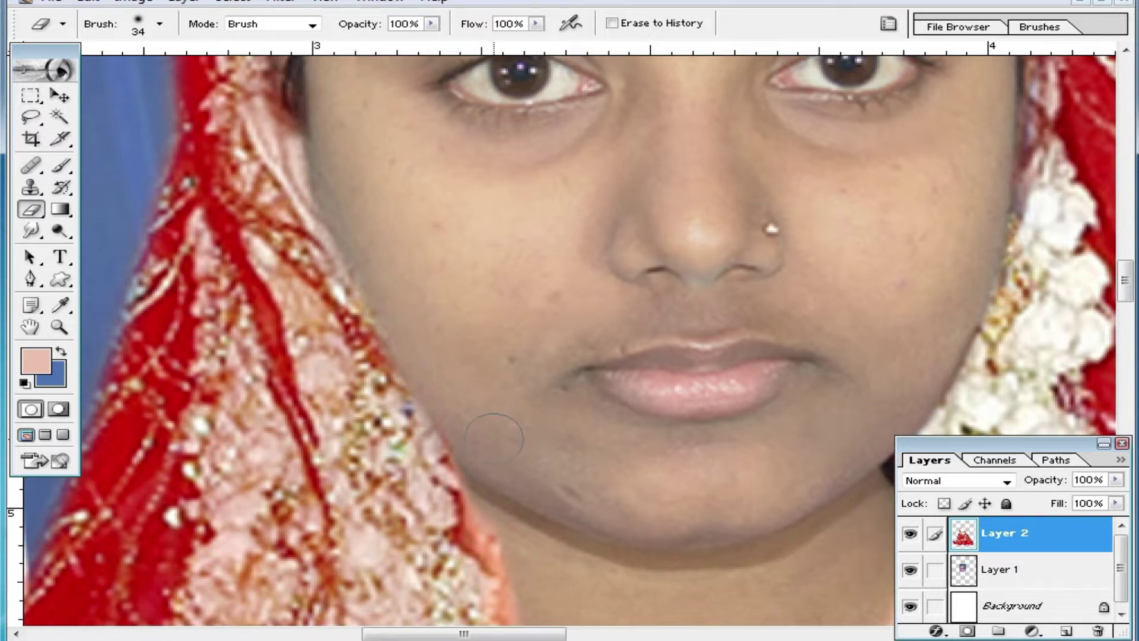
drag(468, 399, 396, 258)
drag(469, 403, 404, 308)
key(ctrl+minus)
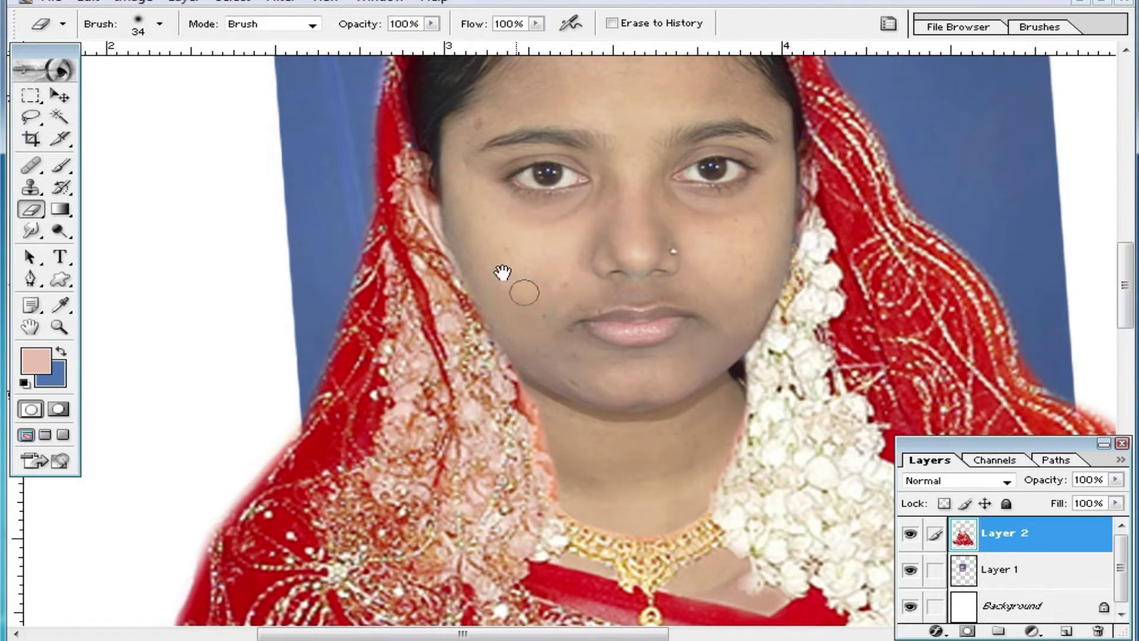
drag(478, 242, 472, 269)
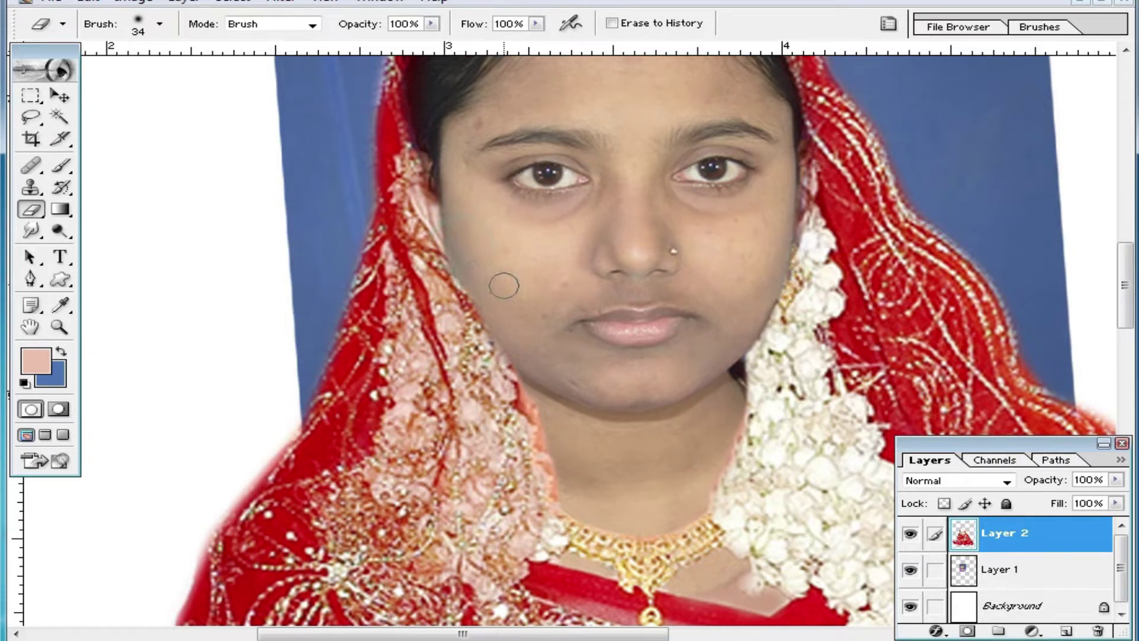
drag(469, 240, 491, 302)
- Inspect the mouth close up, zoom back out, and make Layer 1 active
alt+click(586, 346)
alt+click(632, 341)
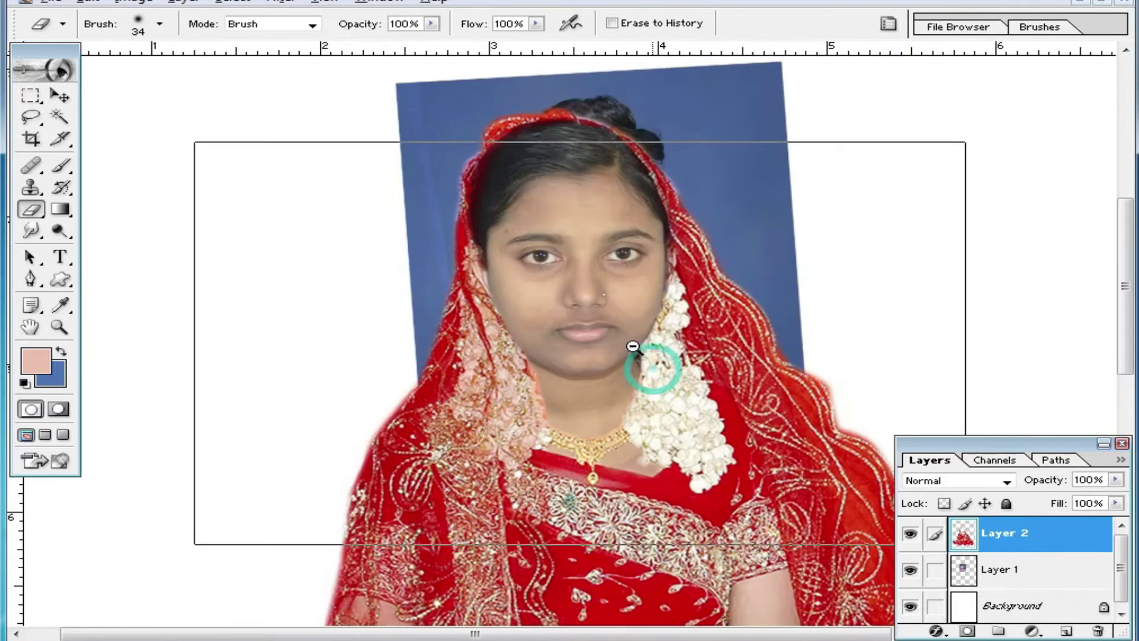
click(536, 326)
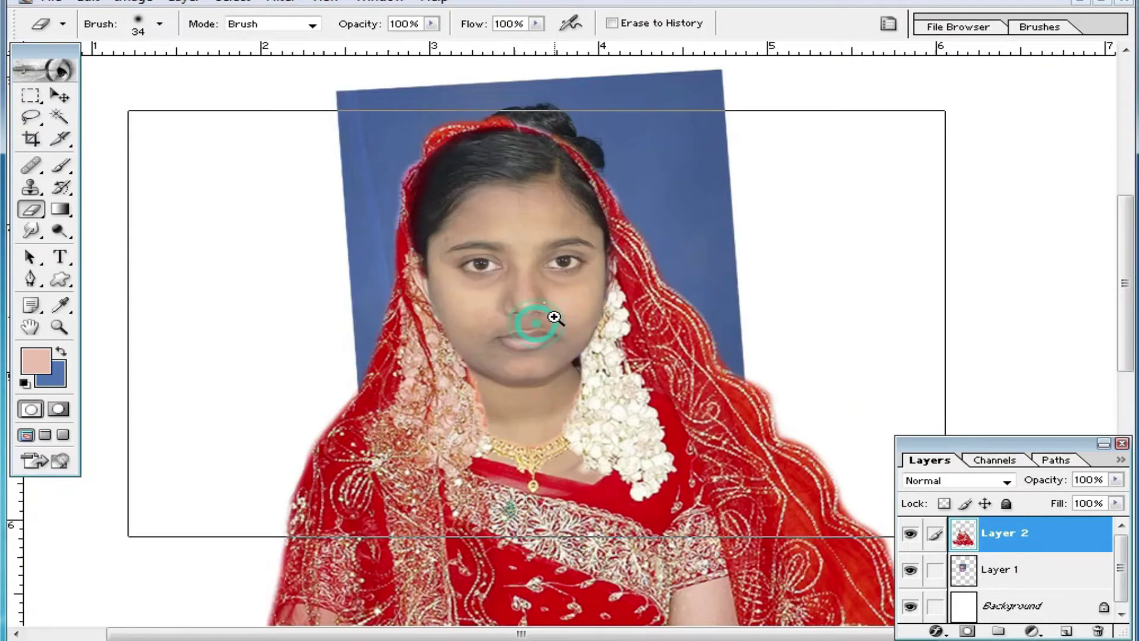
click(554, 333)
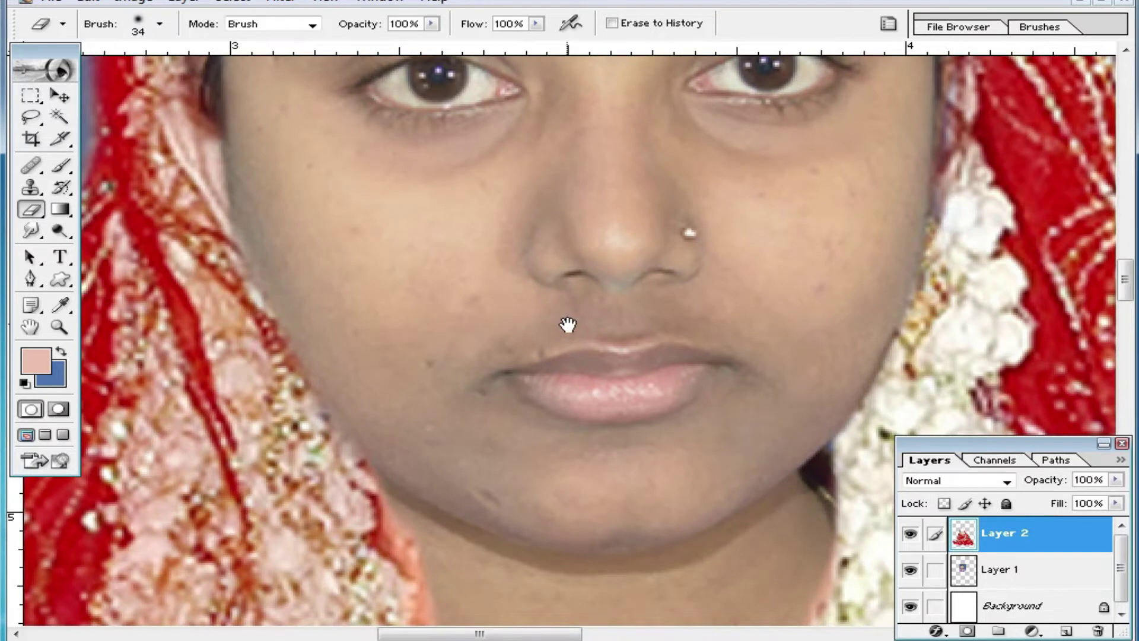
alt+click(572, 327)
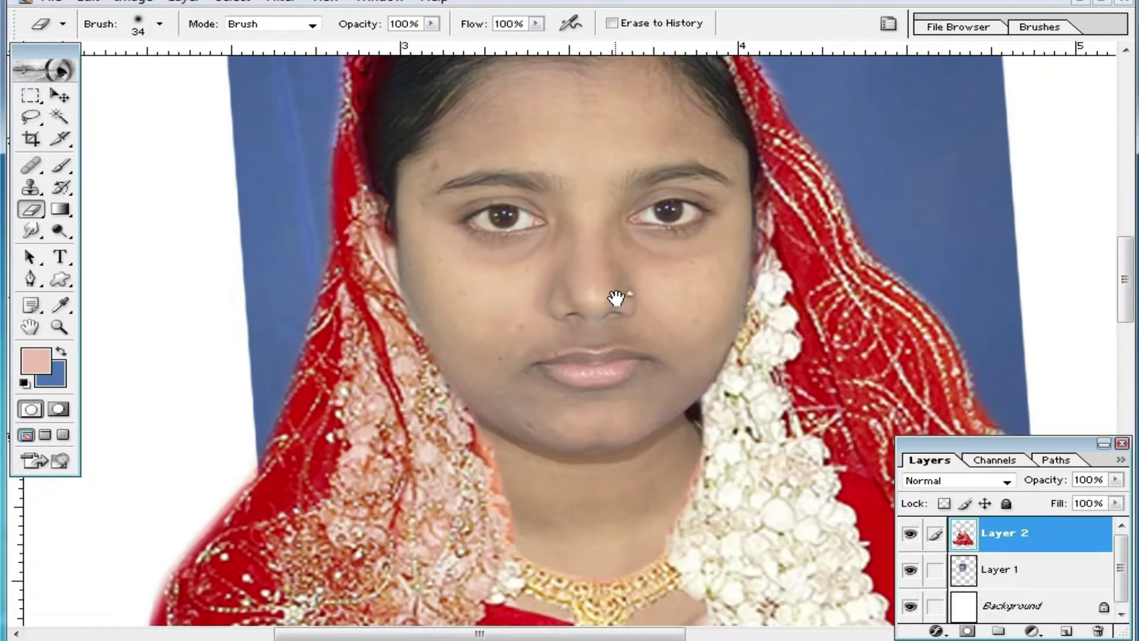
click(1051, 569)
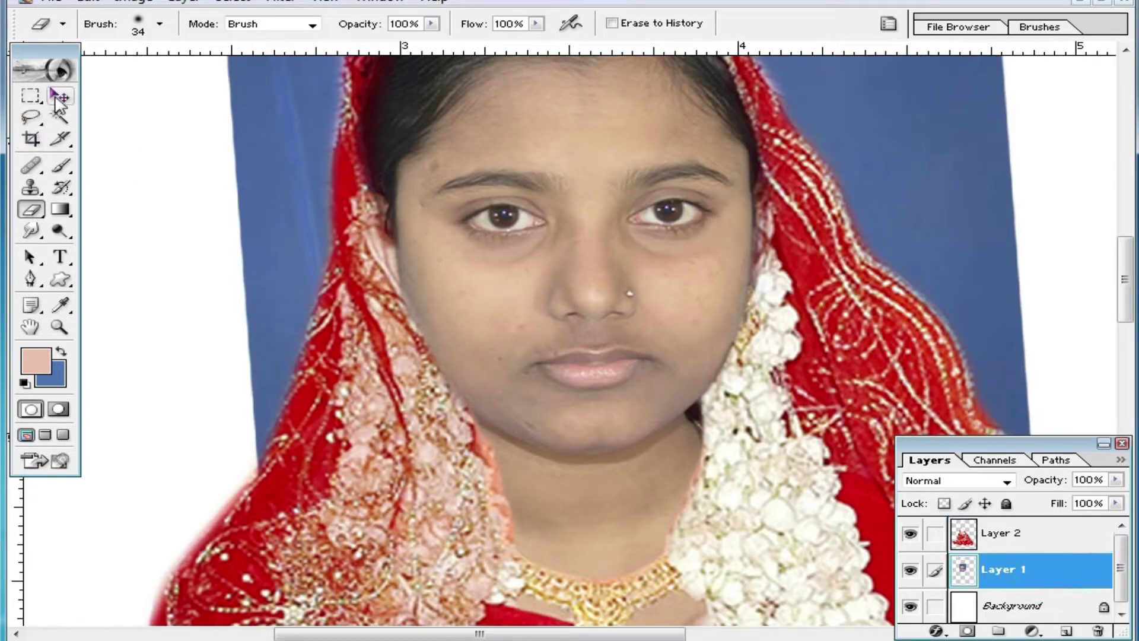
- Nudge the face photo one step right and erase a patch of background above the head
click(60, 96)
key(Right)
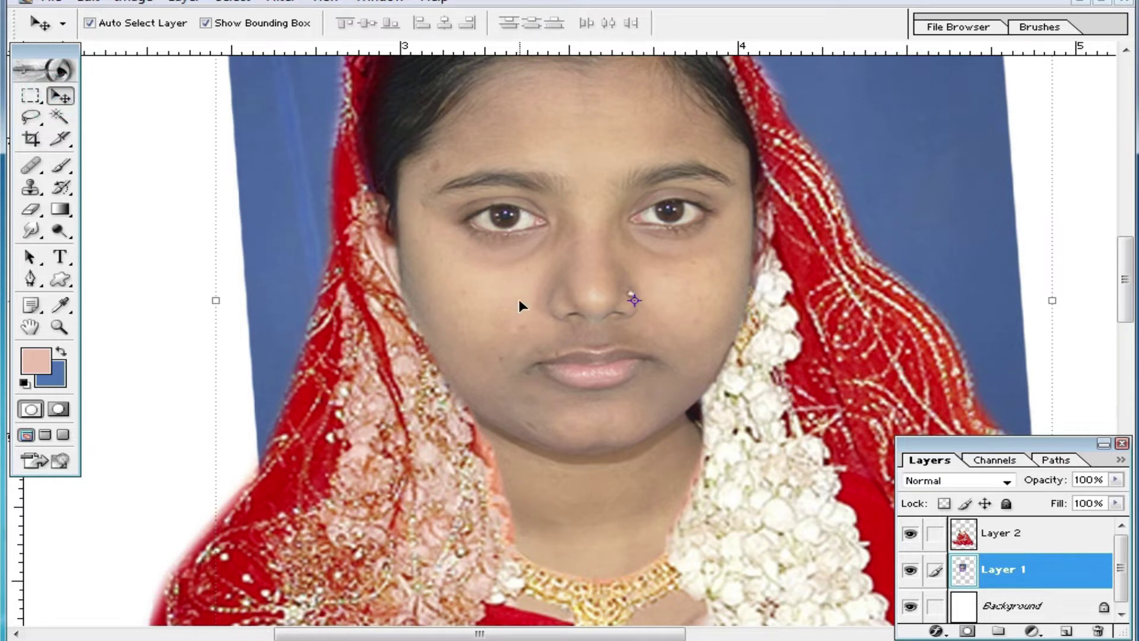
drag(584, 327, 589, 428)
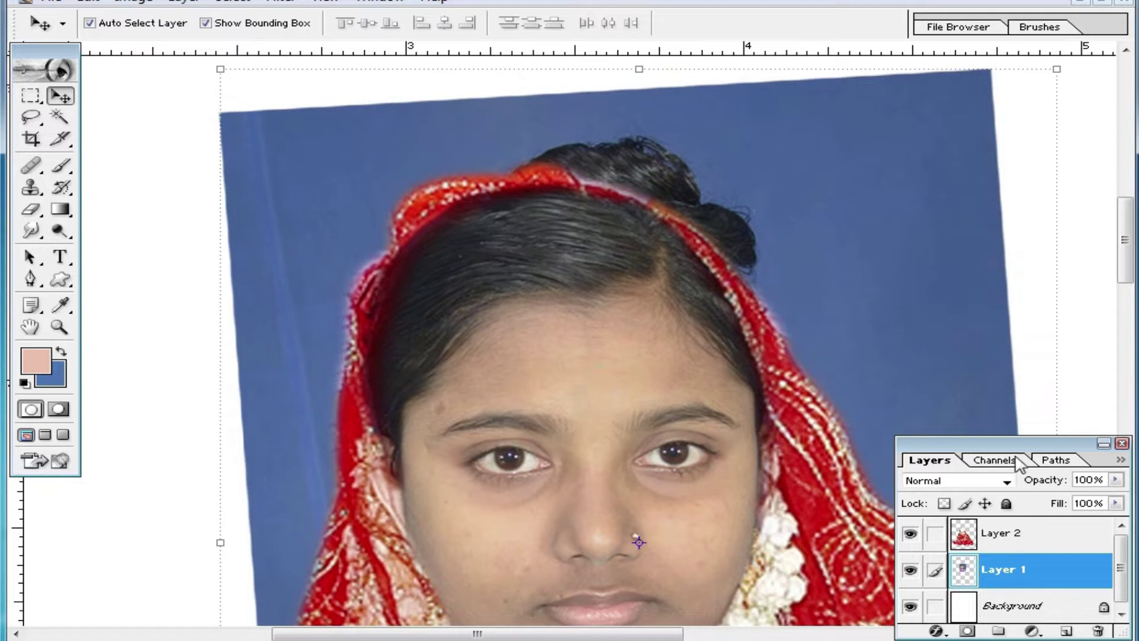
click(34, 213)
mouse_move(764, 268)
mouse_down()
mouse_move(749, 240)
mouse_move(765, 268)
mouse_move(692, 198)
mouse_move(728, 239)
mouse_up()
mouse_move(673, 188)
mouse_down()
mouse_move(694, 209)
mouse_move(589, 160)
mouse_move(541, 153)
mouse_move(697, 183)
mouse_move(768, 243)
mouse_move(567, 163)
mouse_move(462, 157)
mouse_up()
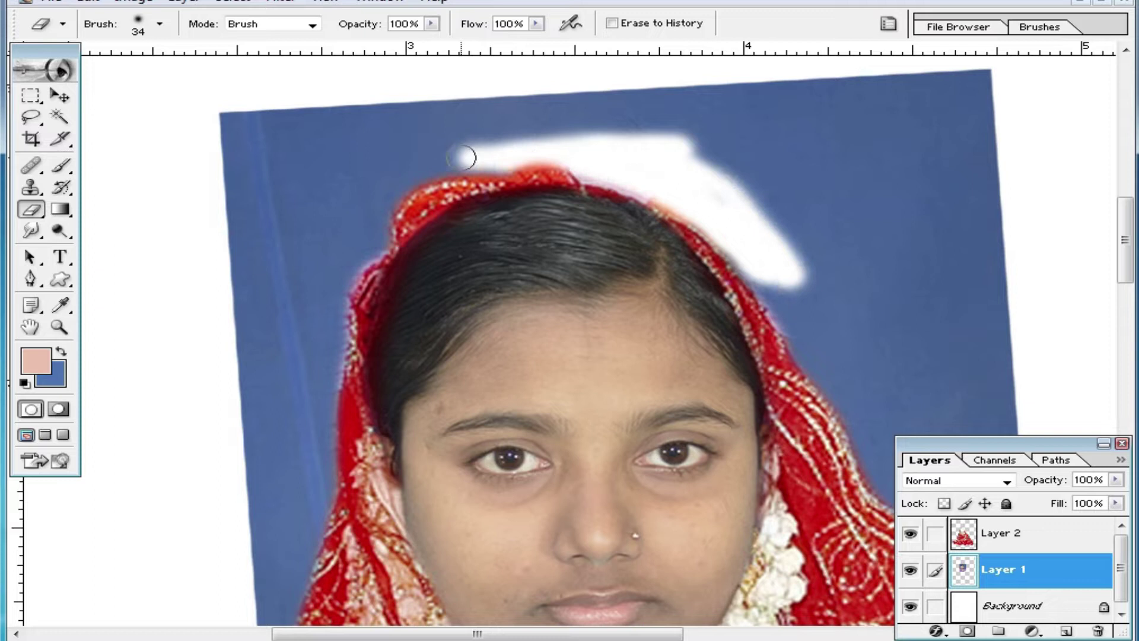
- Try Magic Wand selections on the blue background and headscarf edge, then deselect
click(59, 117)
click(433, 182)
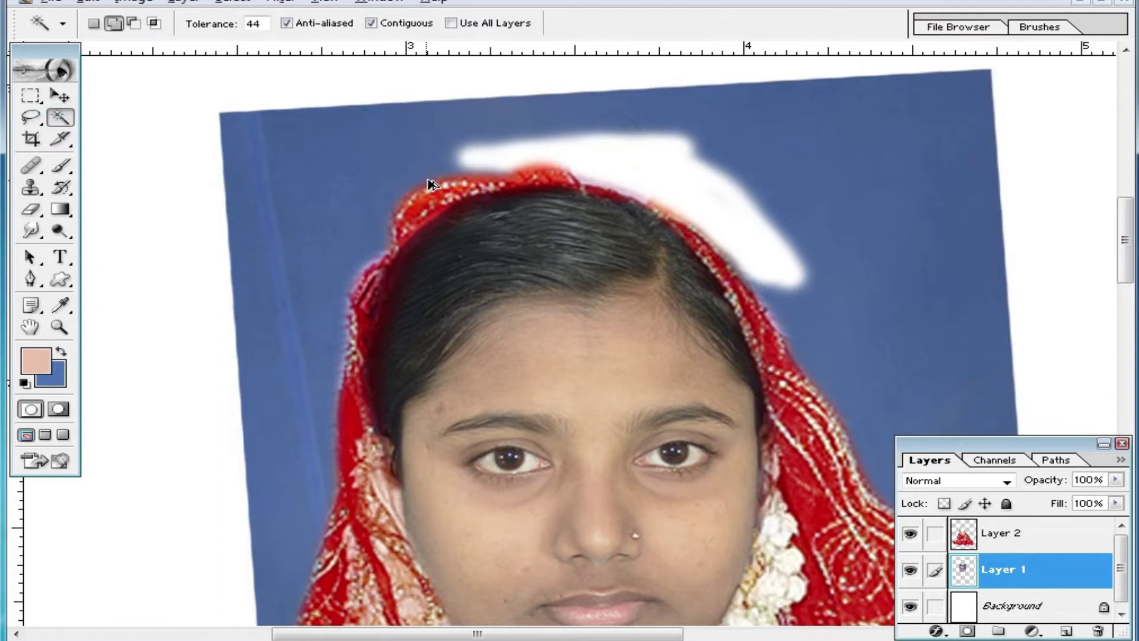
click(784, 157)
click(897, 288)
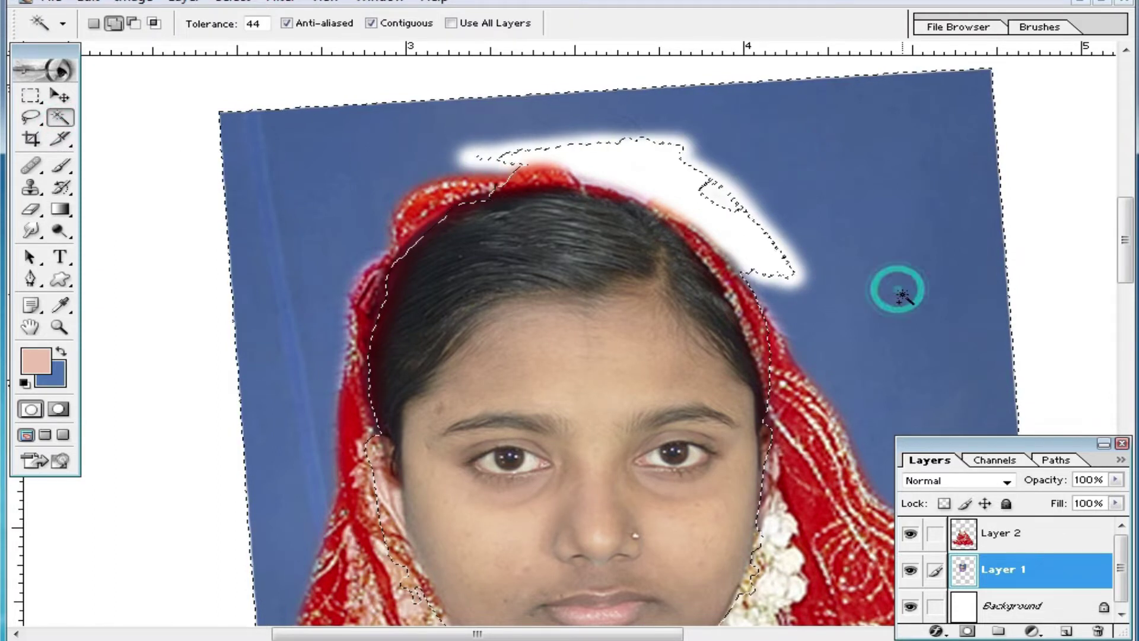
key(ctrl+d)
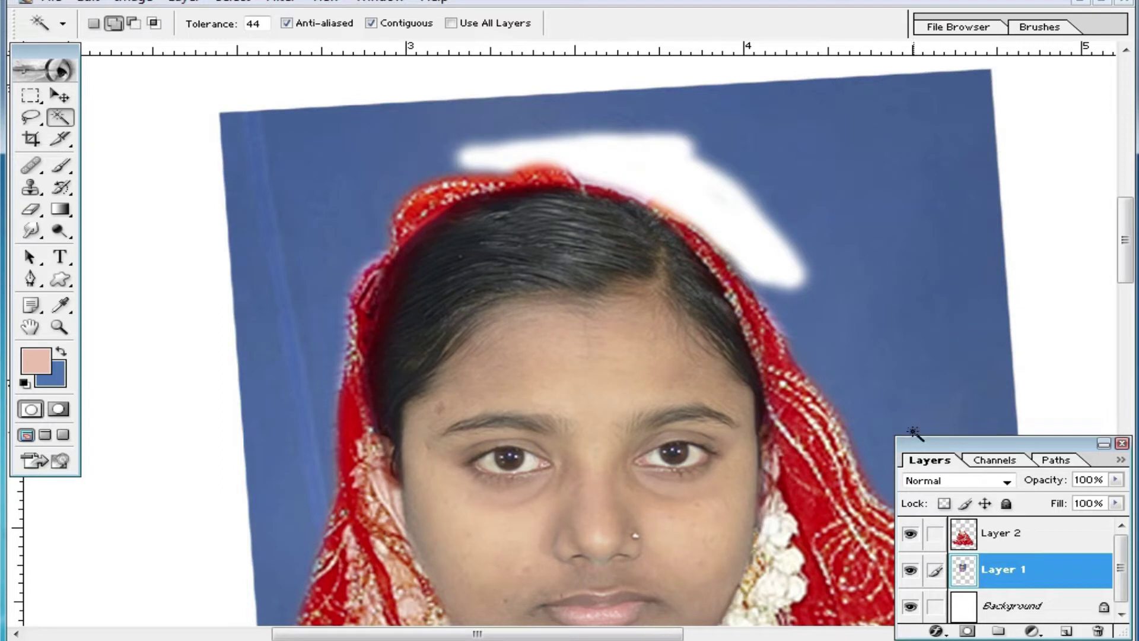
click(59, 94)
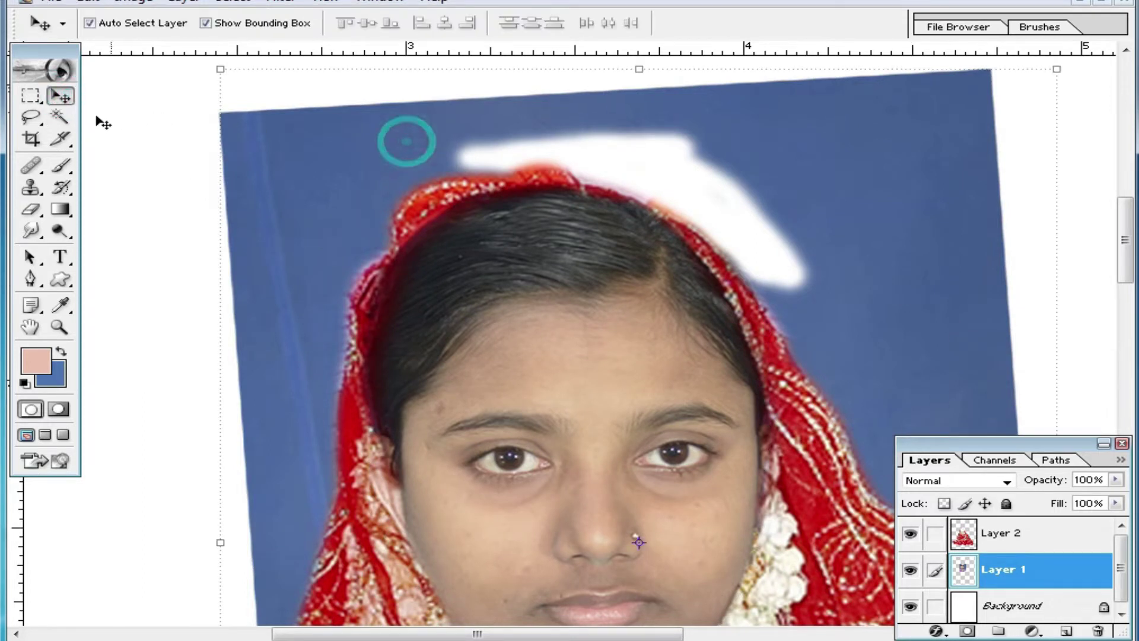
click(59, 117)
click(379, 161)
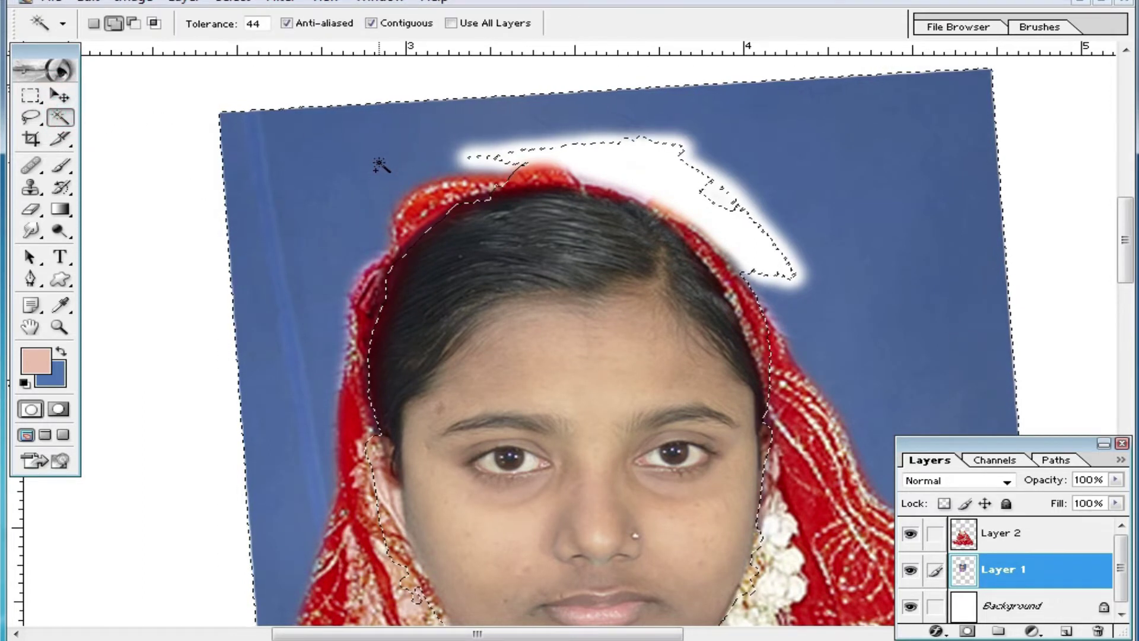
key(ctrl+d)
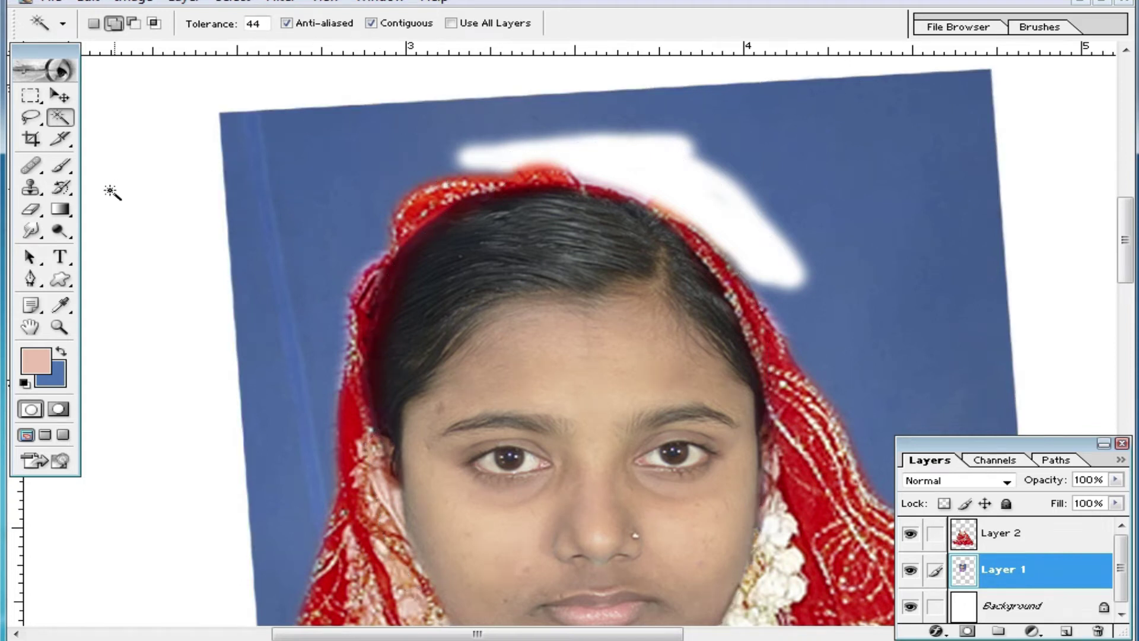
- With a 131 px eraser, wipe the blue background across the top and beside the scarf
click(31, 211)
right_click(492, 174)
mouse_move(457, 137)
mouse_down()
mouse_move(269, 114)
mouse_move(783, 92)
mouse_move(896, 293)
mouse_move(844, 183)
mouse_move(1048, 377)
mouse_move(851, 261)
mouse_up()
mouse_move(720, 112)
mouse_down()
mouse_move(727, 290)
mouse_move(605, 133)
mouse_move(628, 203)
mouse_move(763, 419)
mouse_move(834, 567)
mouse_up()
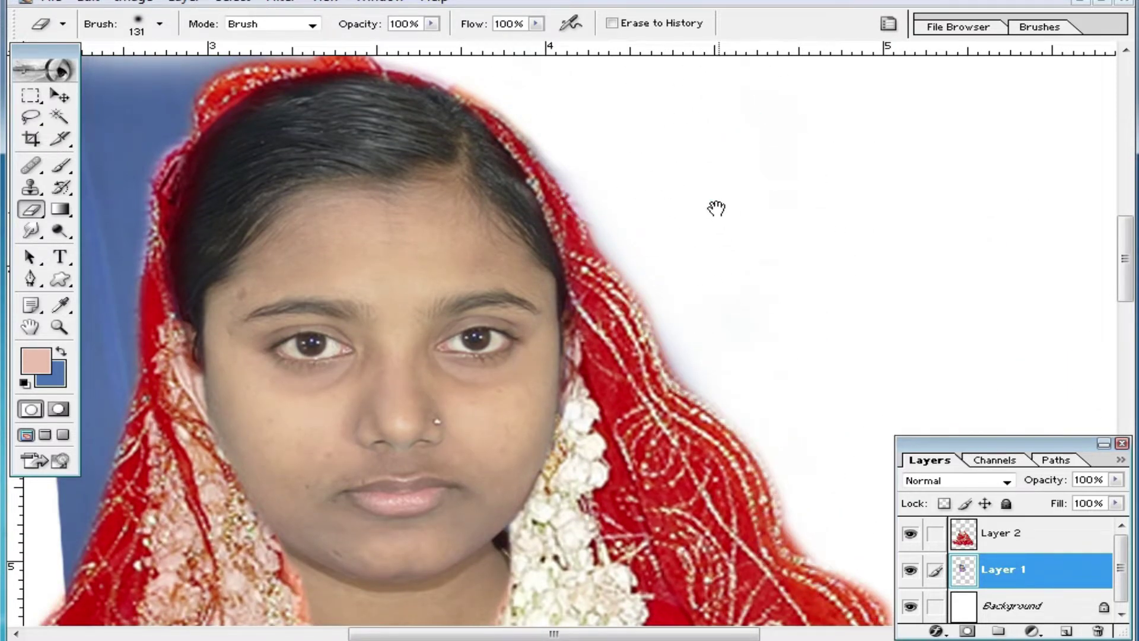
drag(718, 206, 1118, 366)
mouse_move(687, 165)
mouse_down()
mouse_move(560, 148)
mouse_move(633, 175)
mouse_up()
drag(542, 148, 552, 196)
- Switch to an 84 px eraser and clear the blue strip left of the scarf
right_click(659, 169)
click(770, 204)
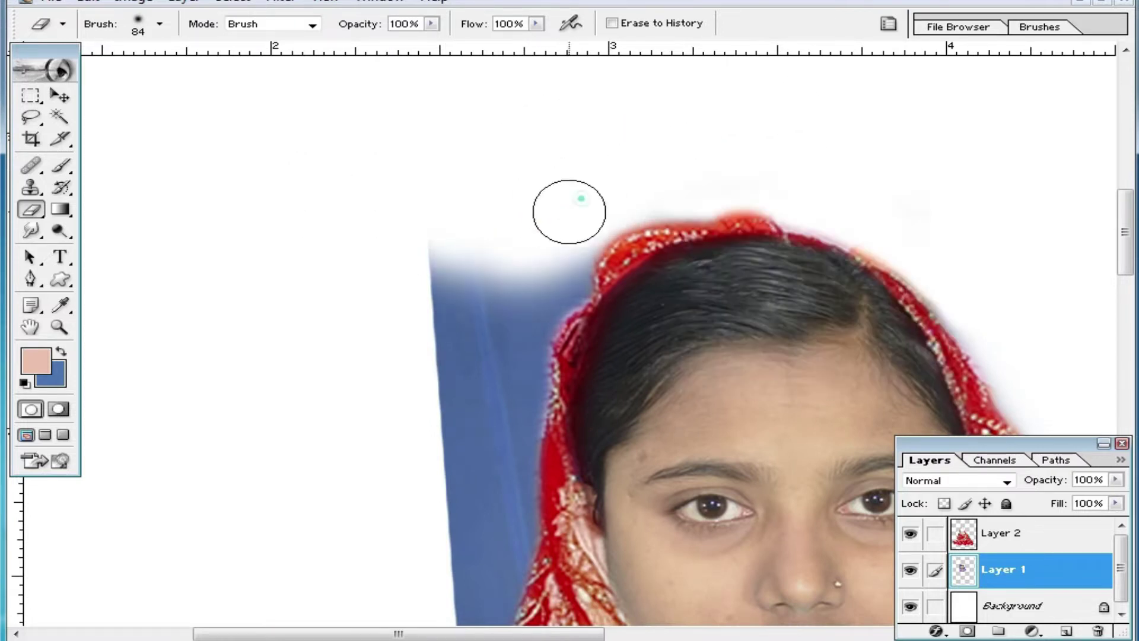
mouse_move(569, 249)
mouse_down()
mouse_move(534, 305)
mouse_move(558, 275)
mouse_move(499, 461)
mouse_up()
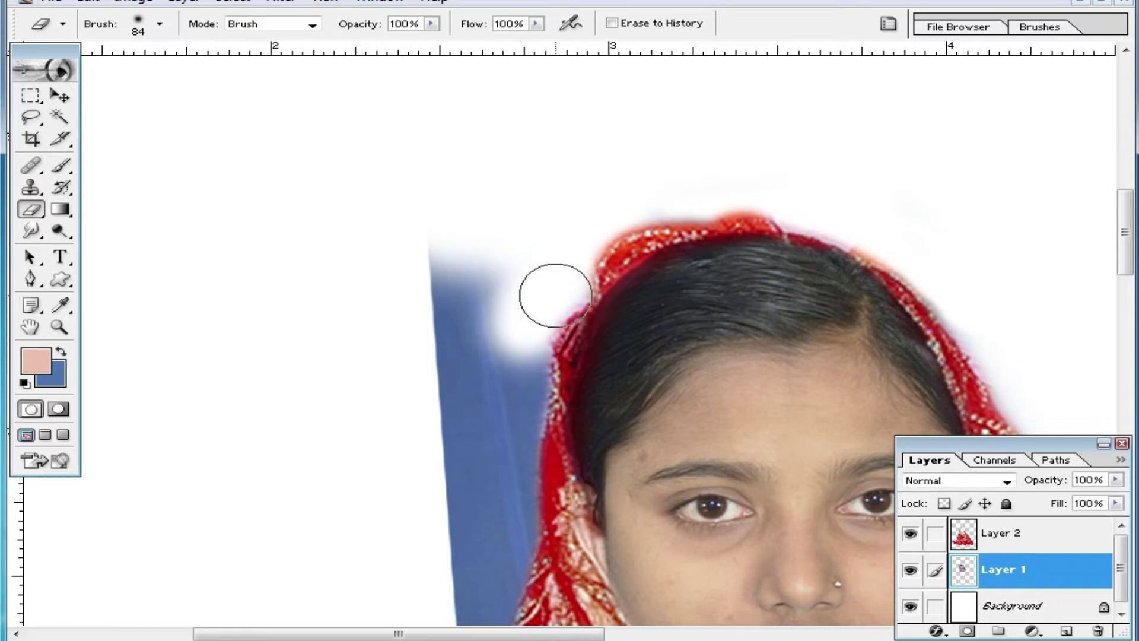
mouse_move(478, 298)
mouse_down()
mouse_move(446, 455)
mouse_move(463, 305)
mouse_up()
mouse_move(491, 461)
mouse_down()
mouse_move(479, 241)
mouse_move(501, 277)
mouse_move(468, 617)
mouse_move(498, 593)
mouse_up()
- Zoom out to check the white background, then zoom back in on the face and necklace
ctrl+alt+click(516, 505)
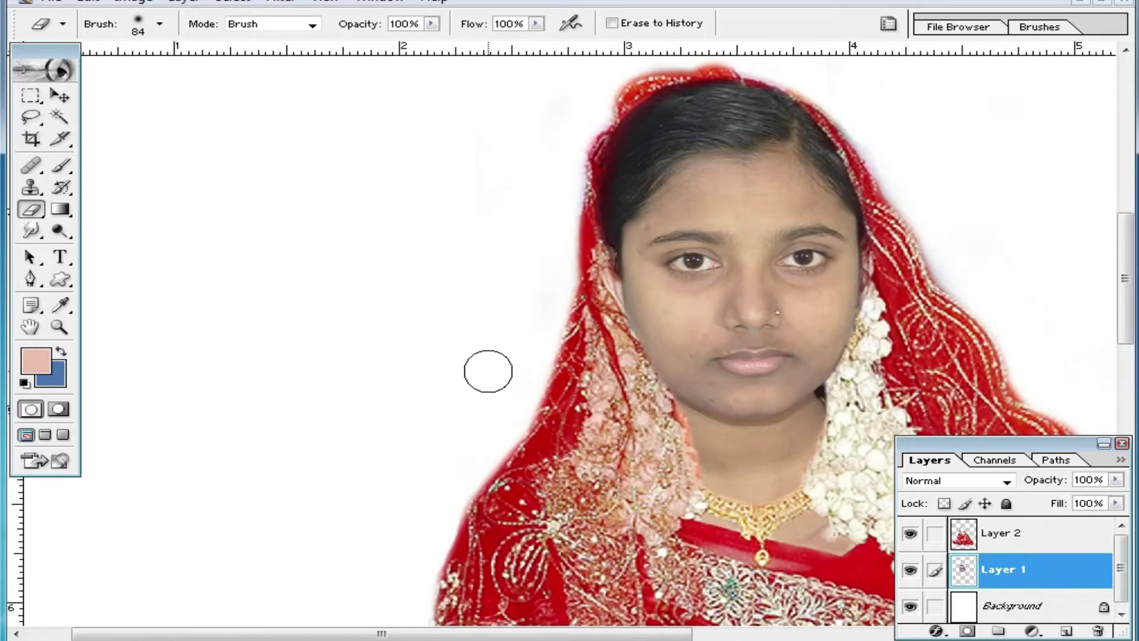
ctrl+click(558, 144)
drag(522, 301, 506, 363)
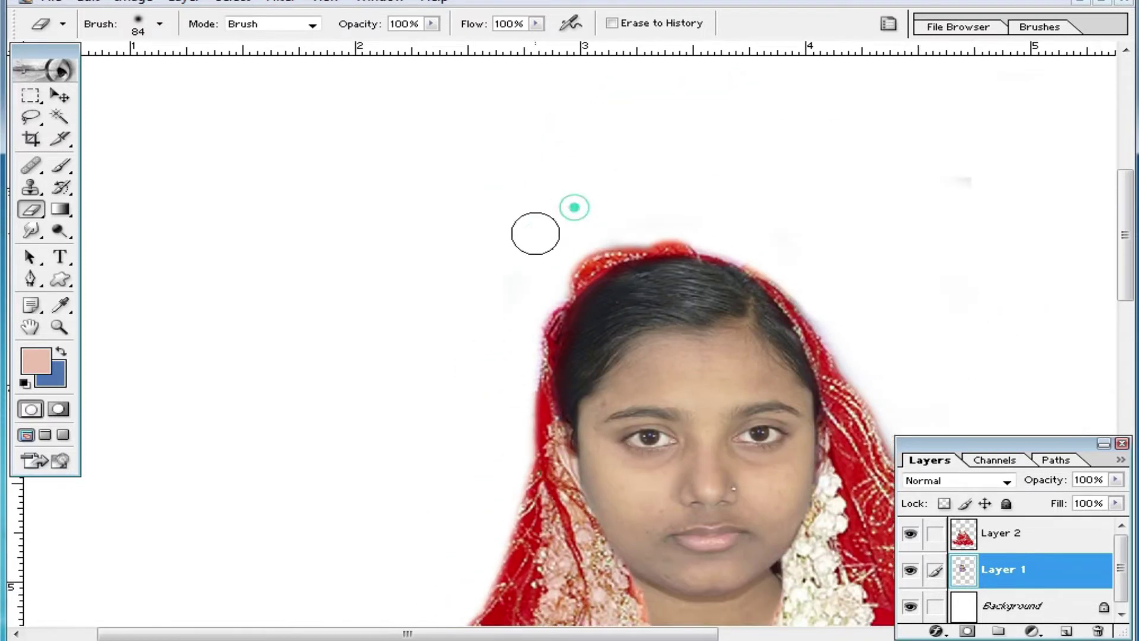
ctrl+alt+click(914, 261)
ctrl+alt+click(884, 286)
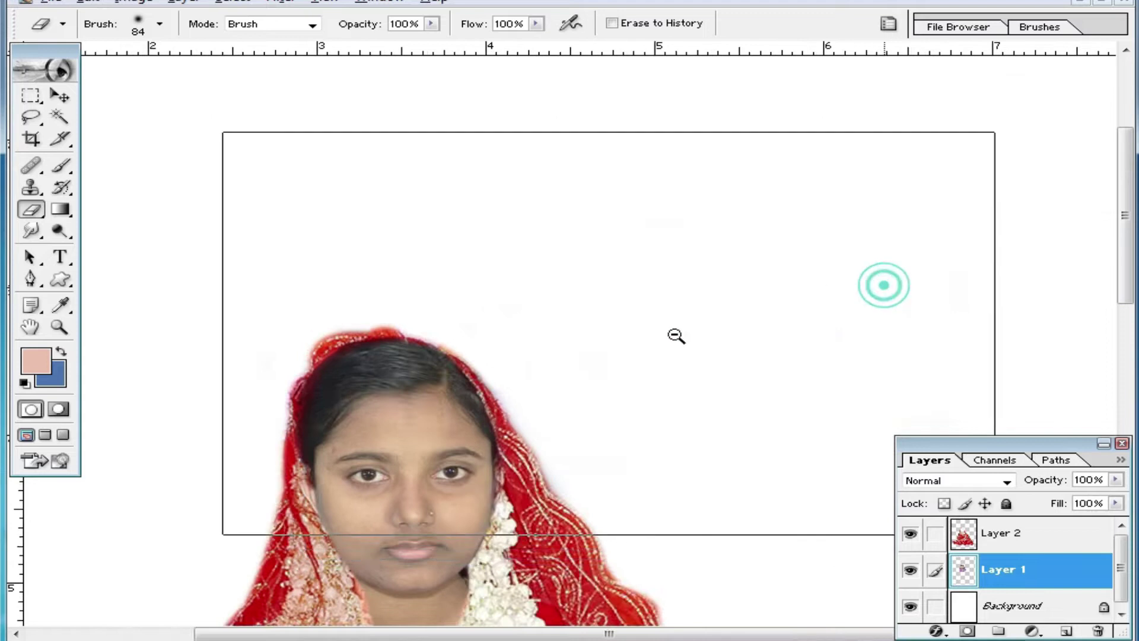
ctrl+click(634, 346)
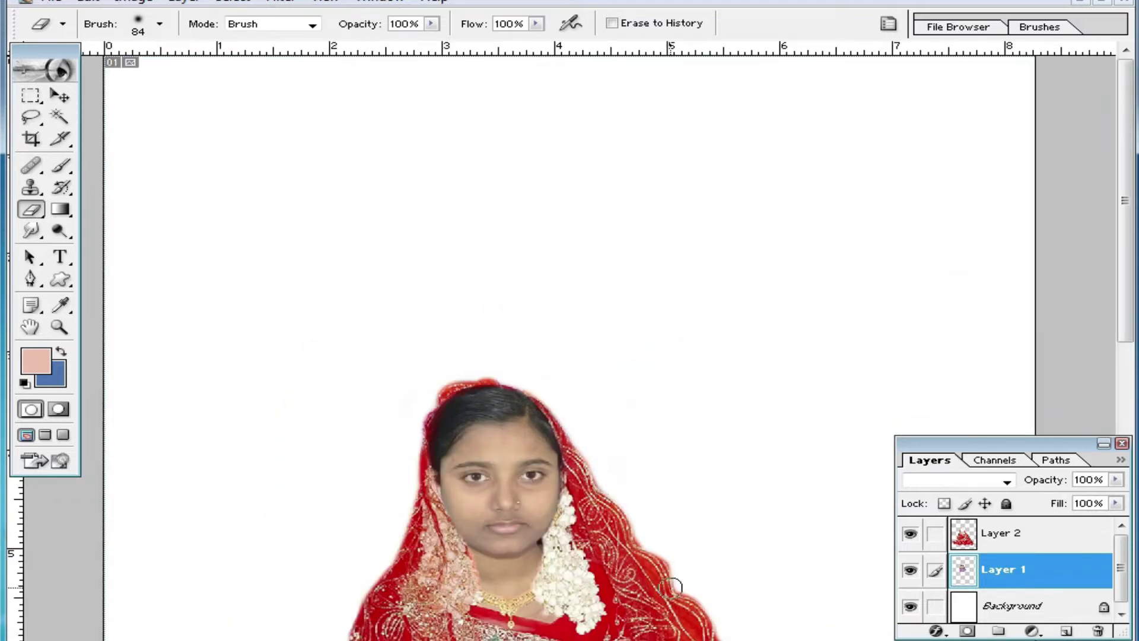
ctrl+alt+click(671, 587)
ctrl+alt+click(675, 488)
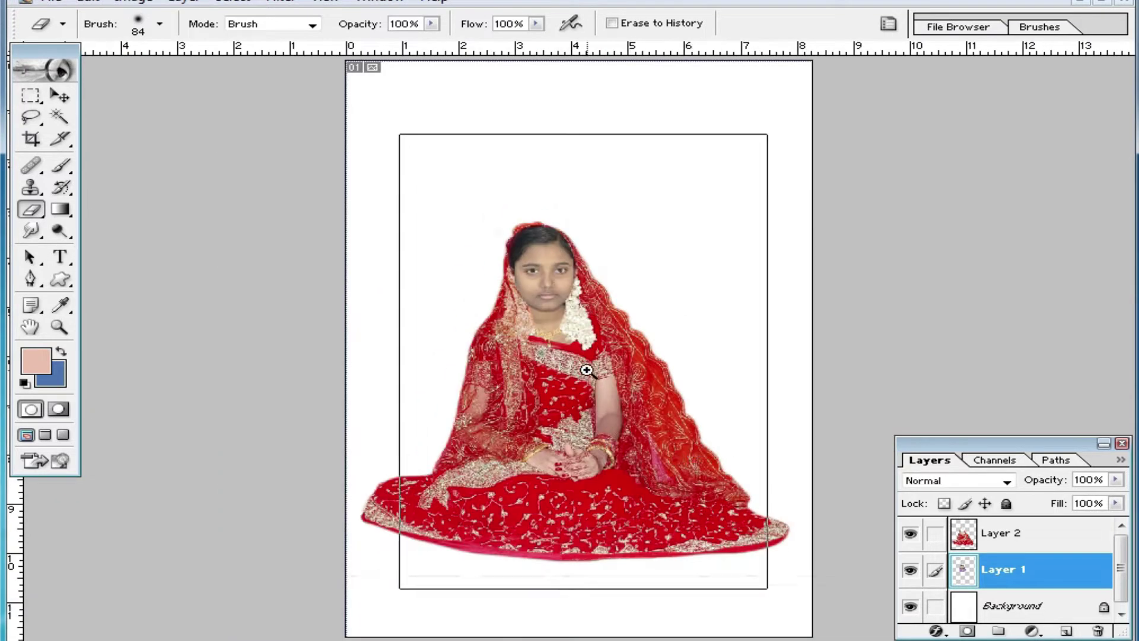
drag(394, 127, 763, 585)
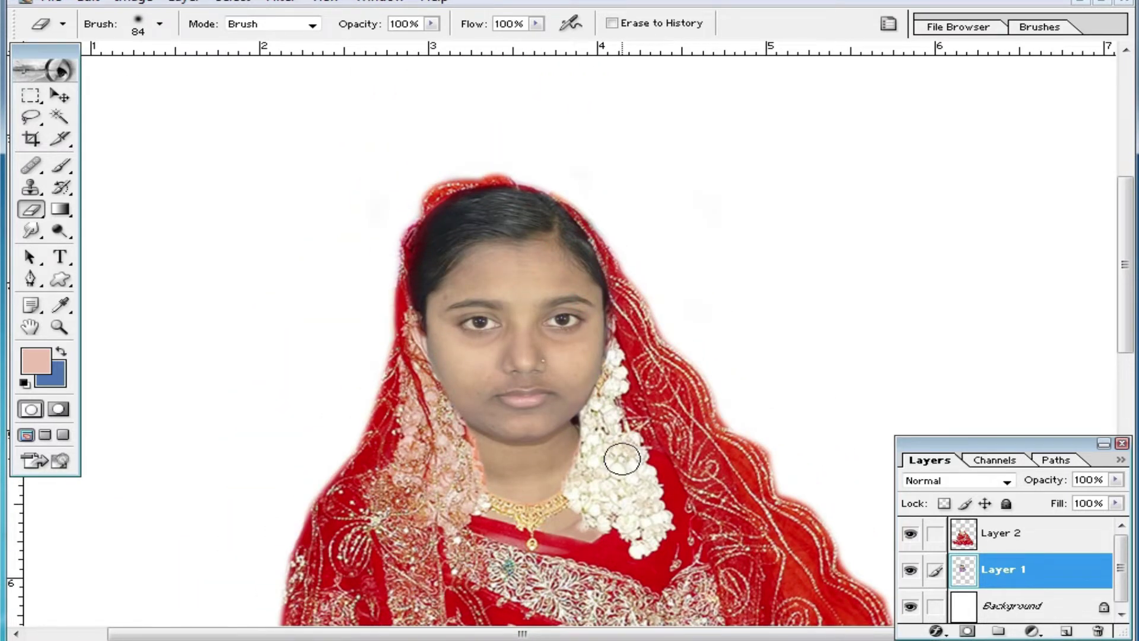
scroll(621, 459, down, 2)
scroll(686, 417, down, 3)
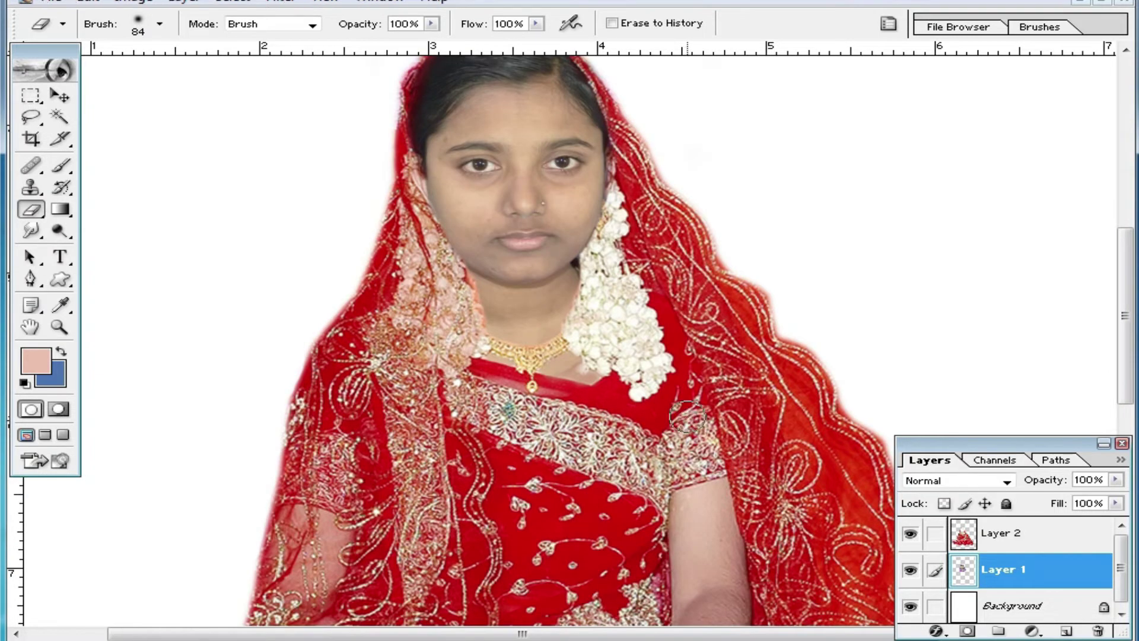
scroll(622, 337, down, 2)
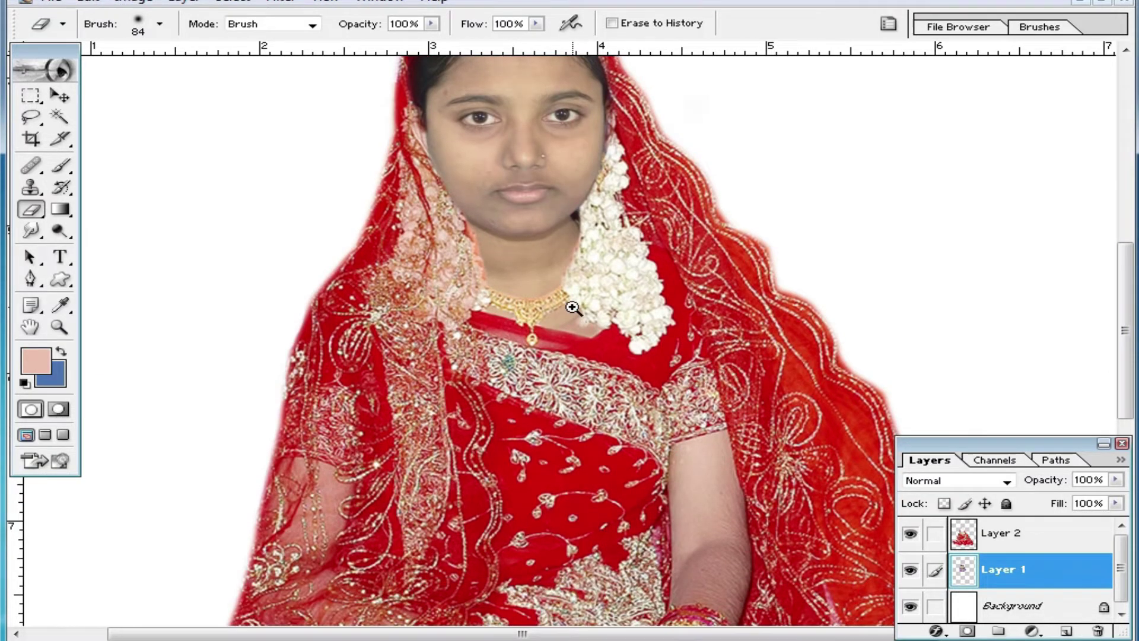
click(572, 306)
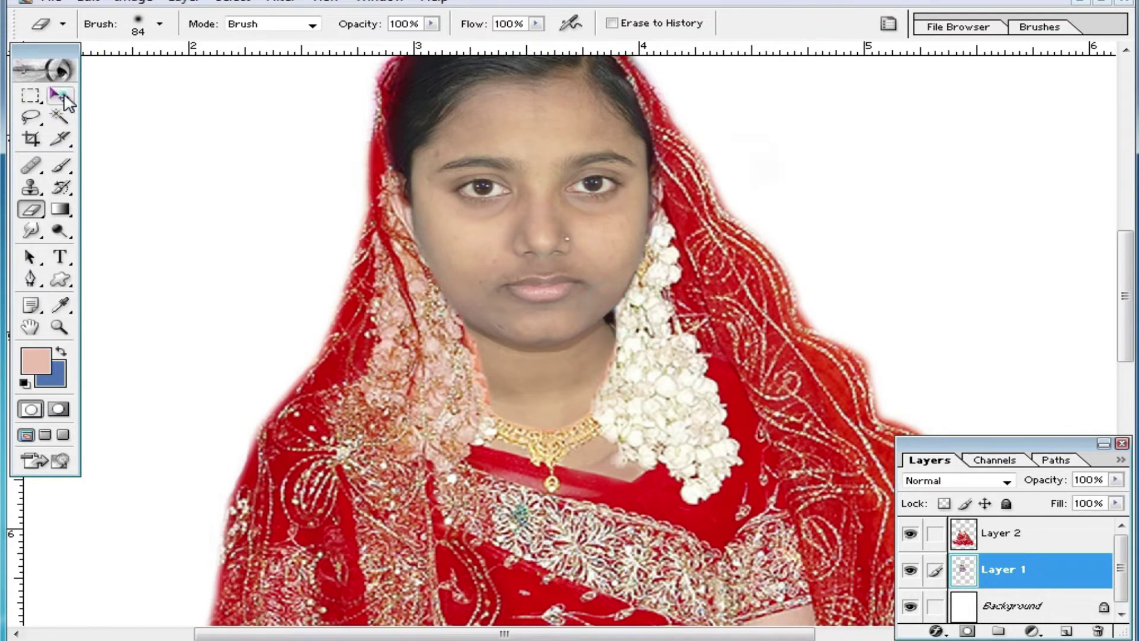
click(62, 97)
- Run Noiseware Professional on the face with luminance noise level -3 and sharpening 10
click(276, 3)
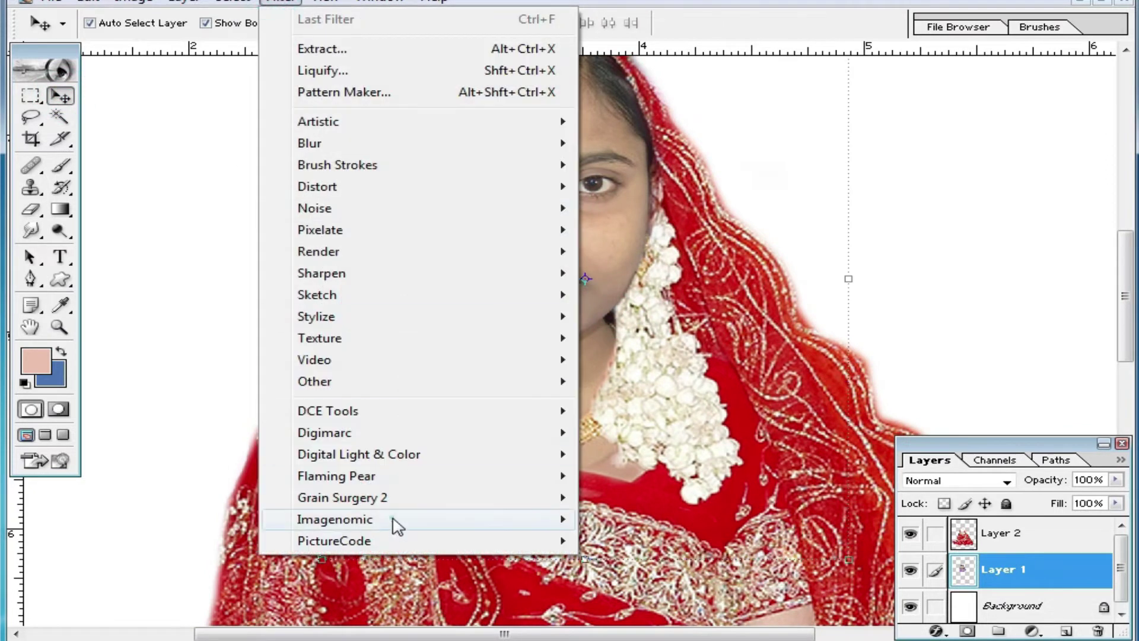
click(700, 519)
drag(992, 362, 984, 309)
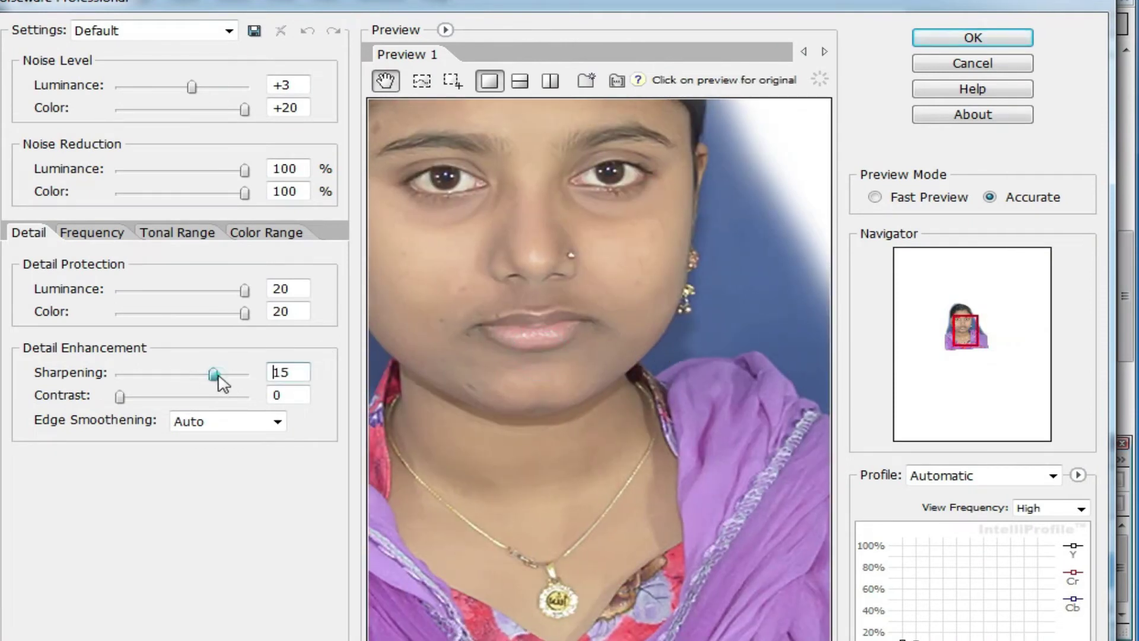
click(164, 87)
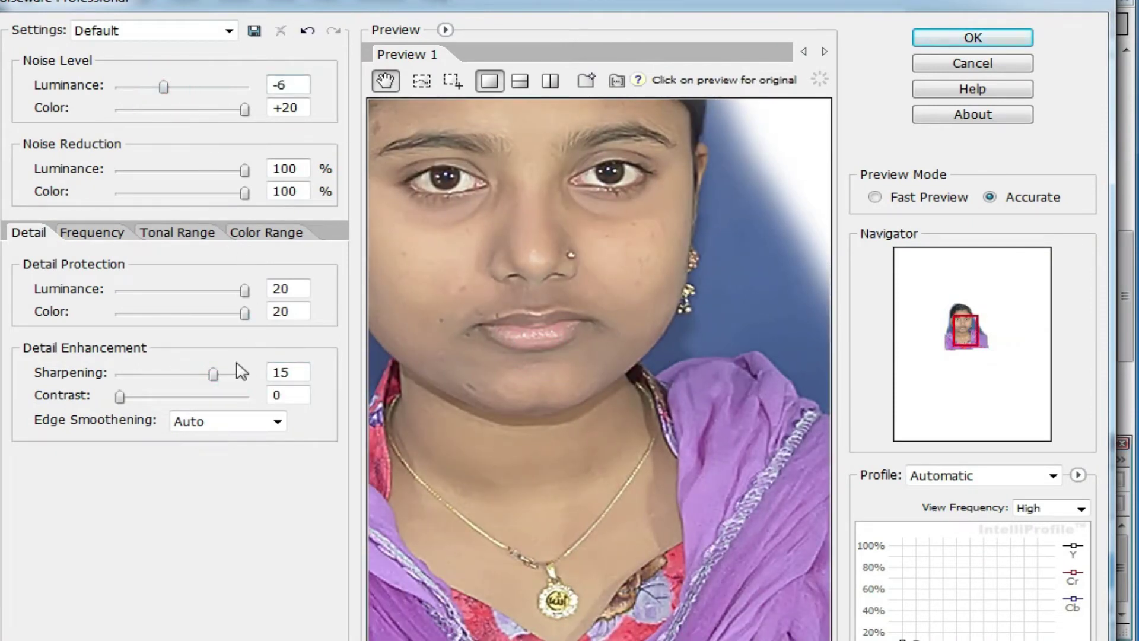
mouse_move(210, 373)
mouse_down()
mouse_move(158, 375)
mouse_move(185, 370)
mouse_up()
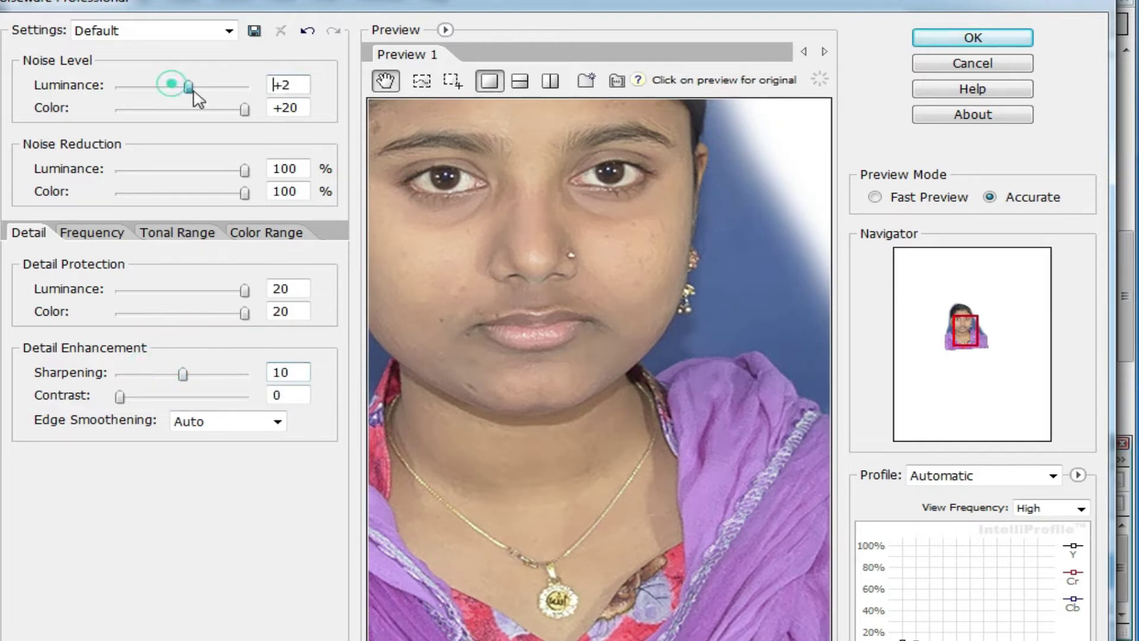
drag(193, 92, 175, 88)
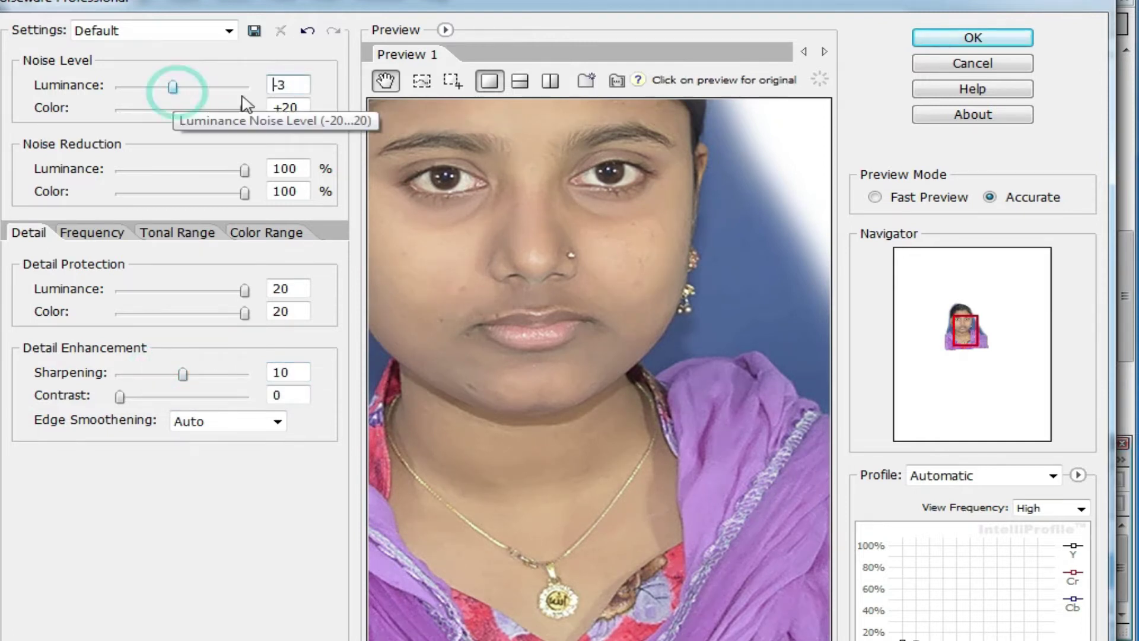
click(976, 41)
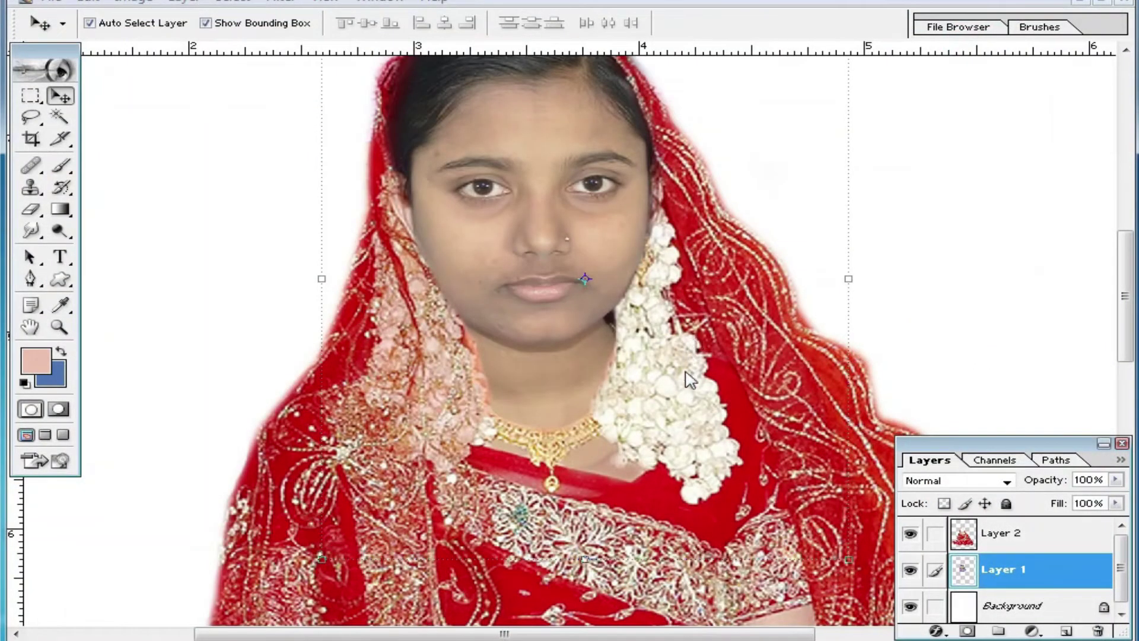
- Lighten the face's midtones by raising the middle of a Curves adjustment
key(ctrl+m)
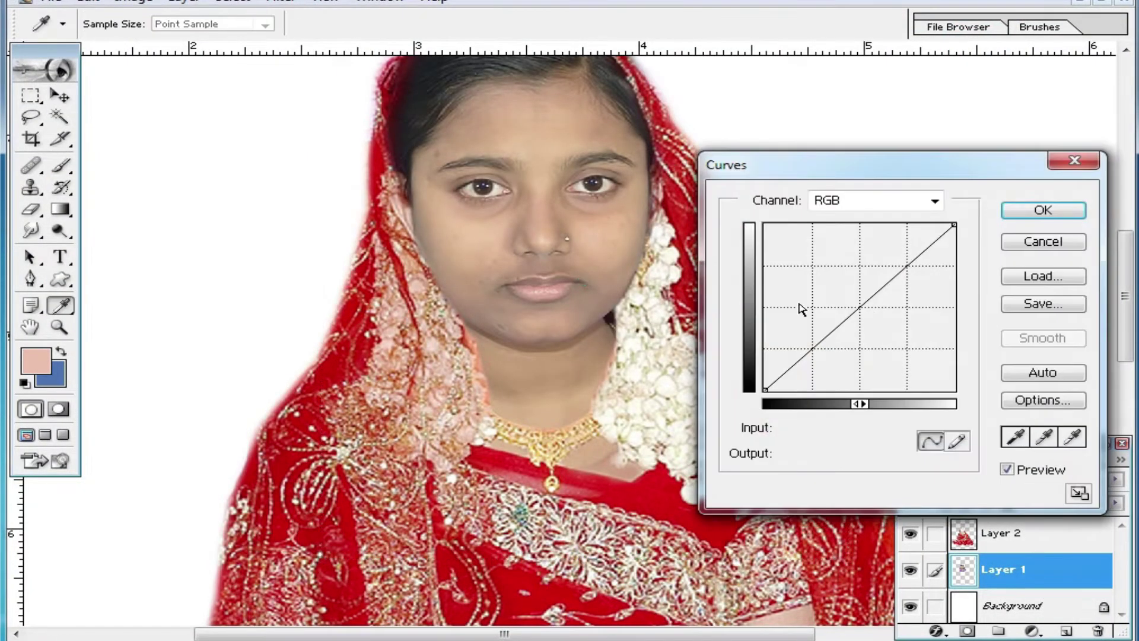
drag(856, 305, 853, 302)
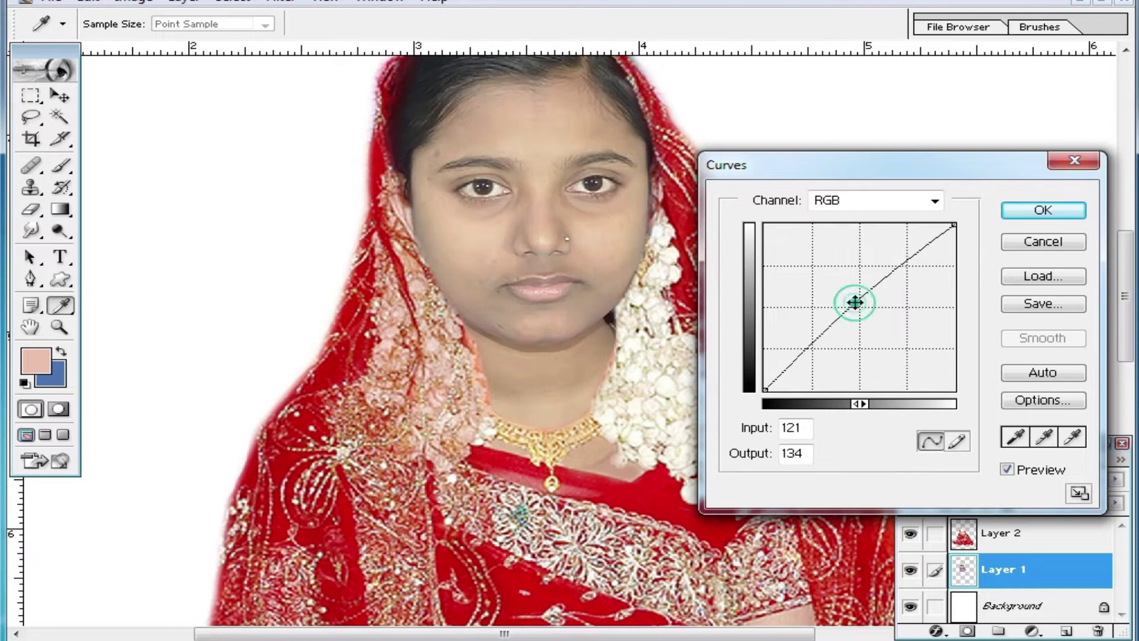
click(1025, 212)
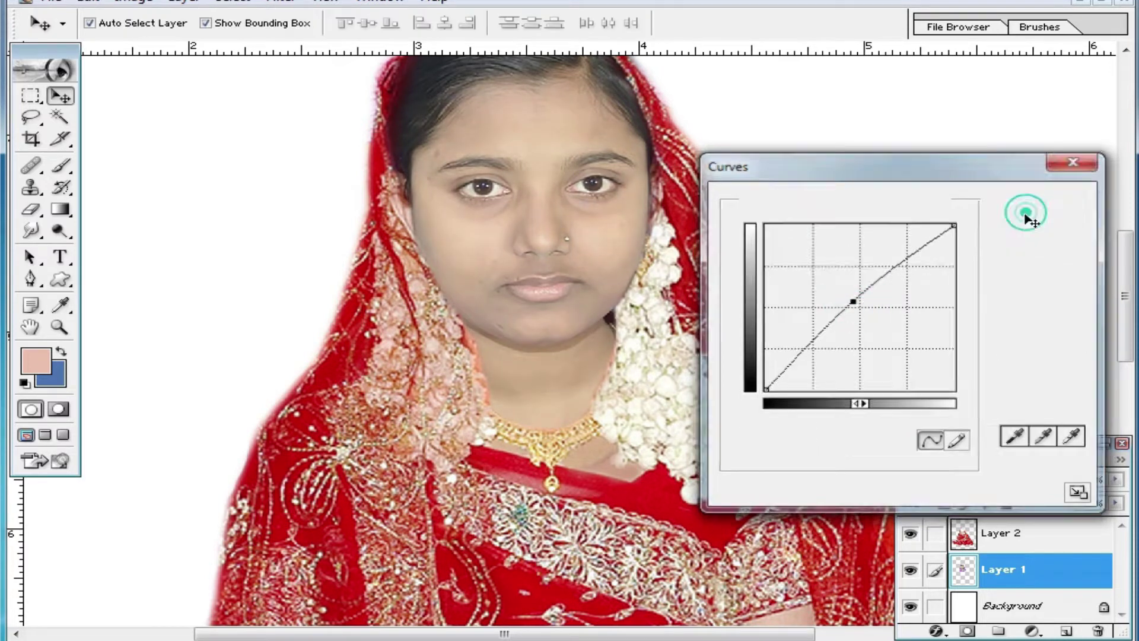
- Set the face layer's Brightness to -5 and Contrast to +11
click(137, 3)
mouse_move(184, 49)
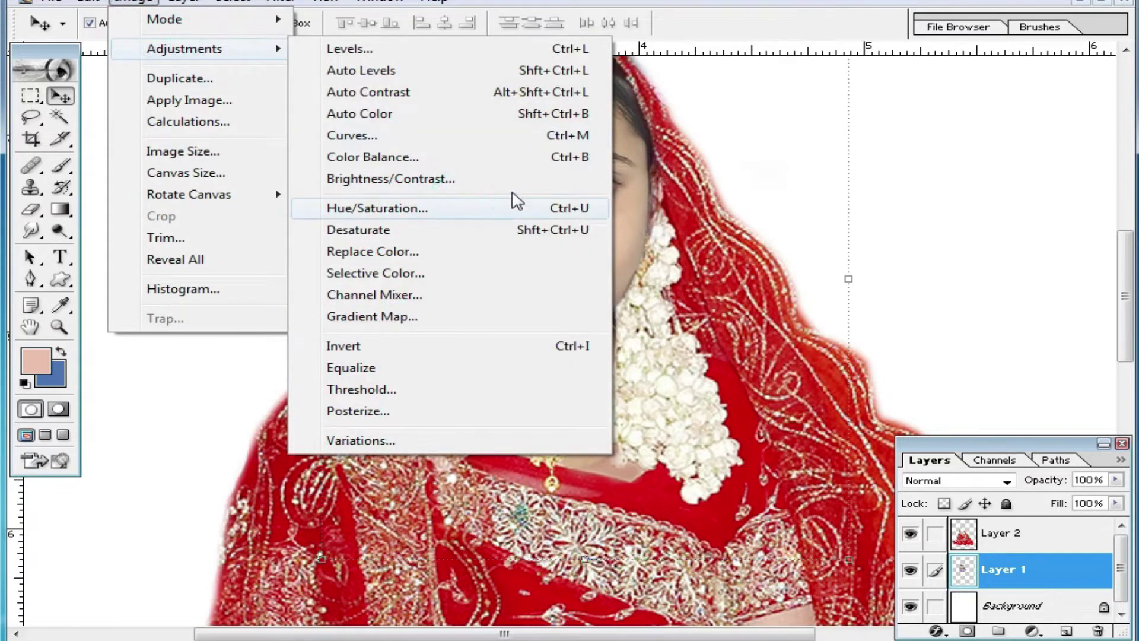
click(451, 179)
drag(914, 319, 908, 319)
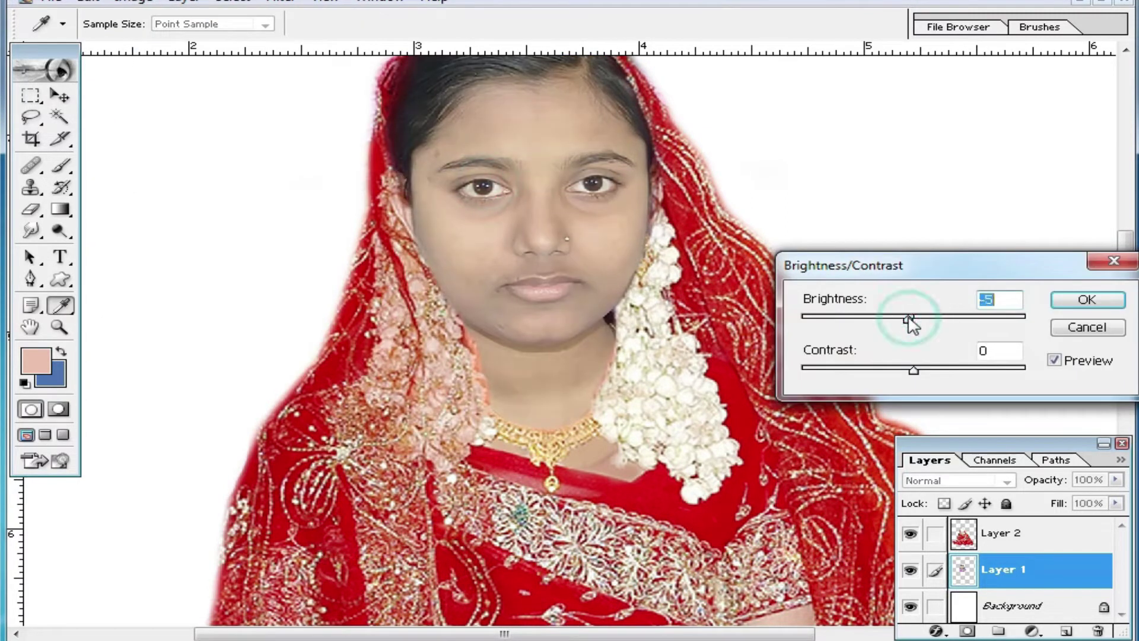
drag(916, 371, 920, 372)
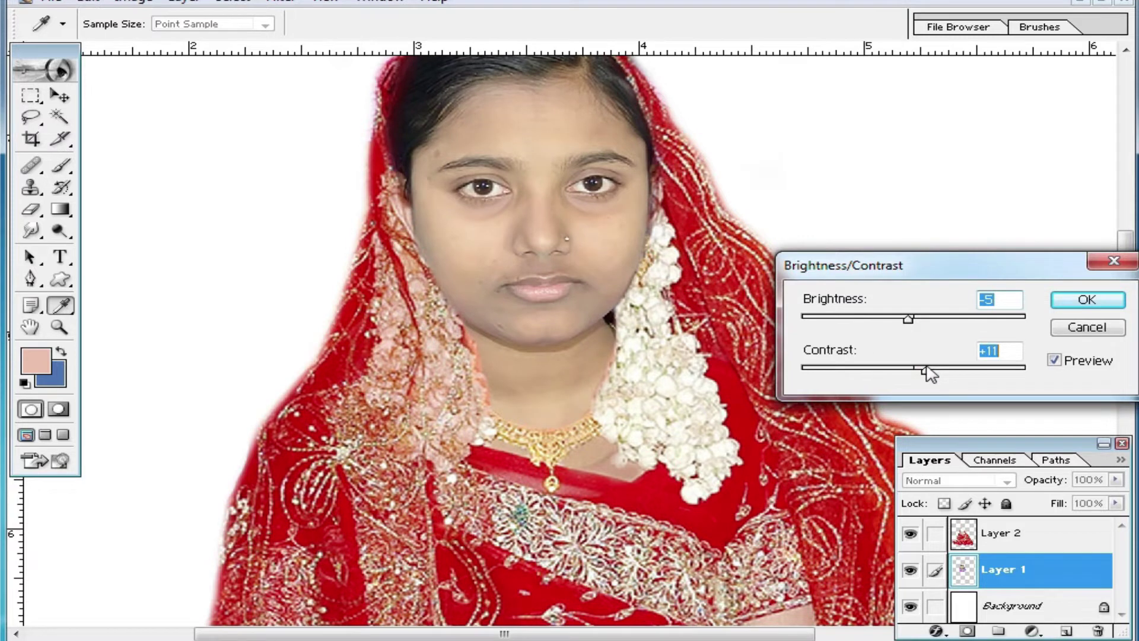
click(1104, 301)
- Zoom out to the whole figure and select the red outfit layer, Layer 2
key(ctrl+minus)
key(ctrl+minus)
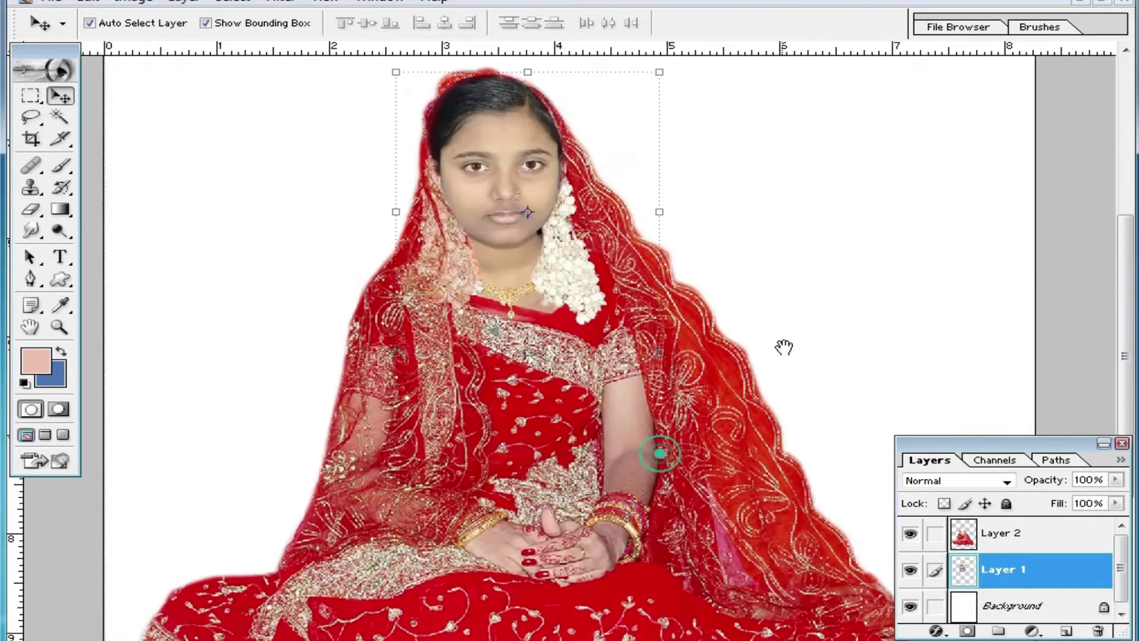
click(686, 486)
key(ctrl+b)
- Shift Layer 2's highlights toward yellow in Color Balance
click(788, 410)
drag(765, 357, 746, 360)
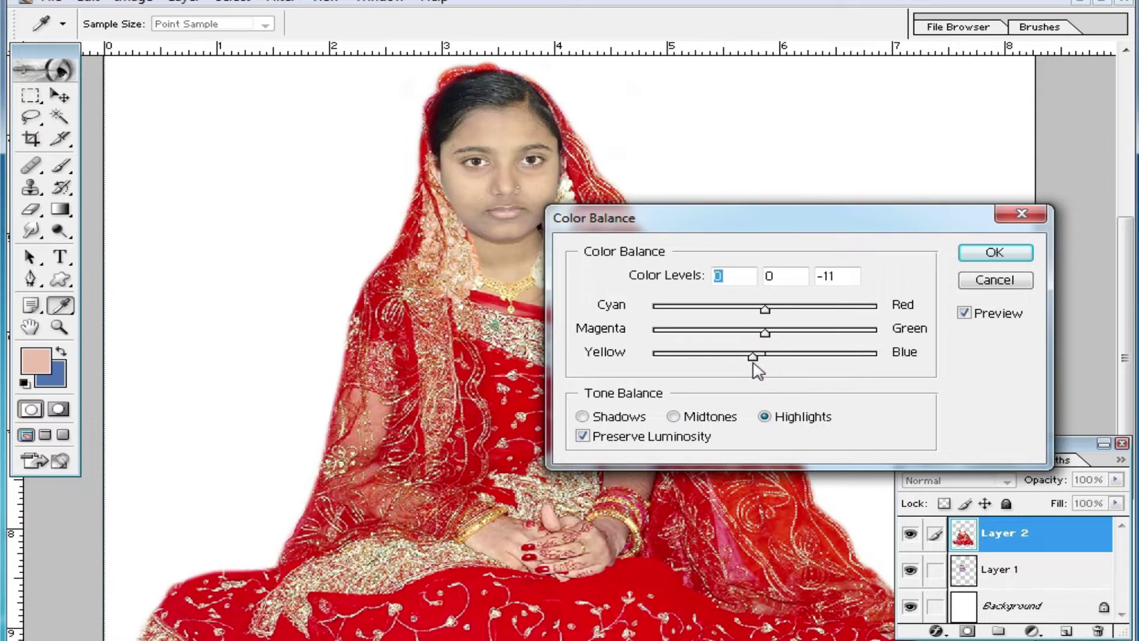
key(alt+space)
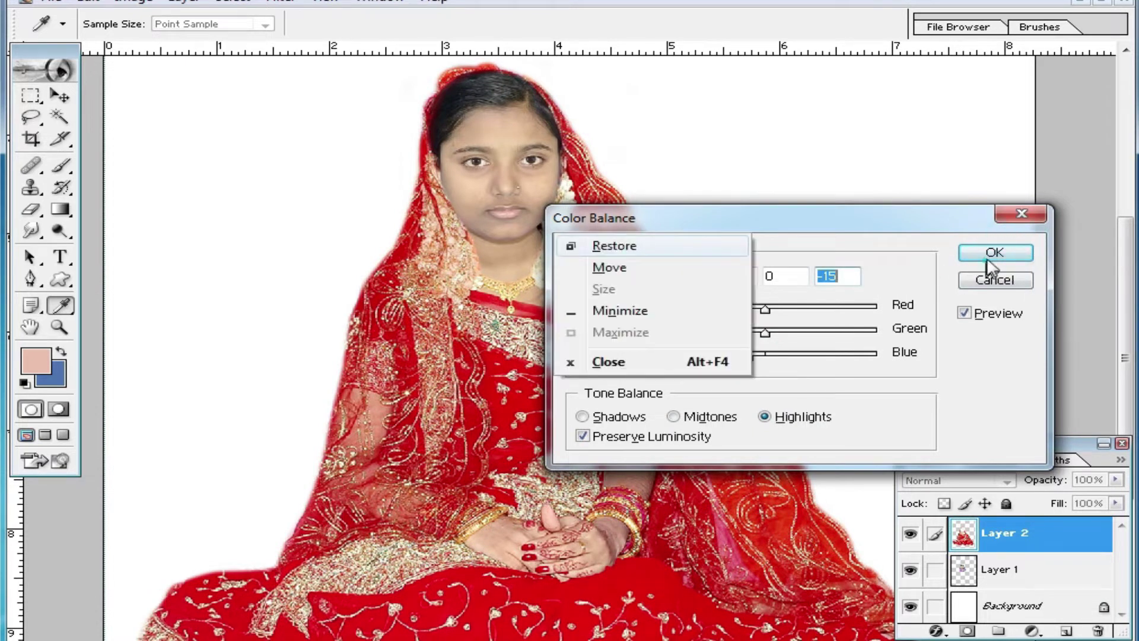
click(997, 256)
alt+click(923, 267)
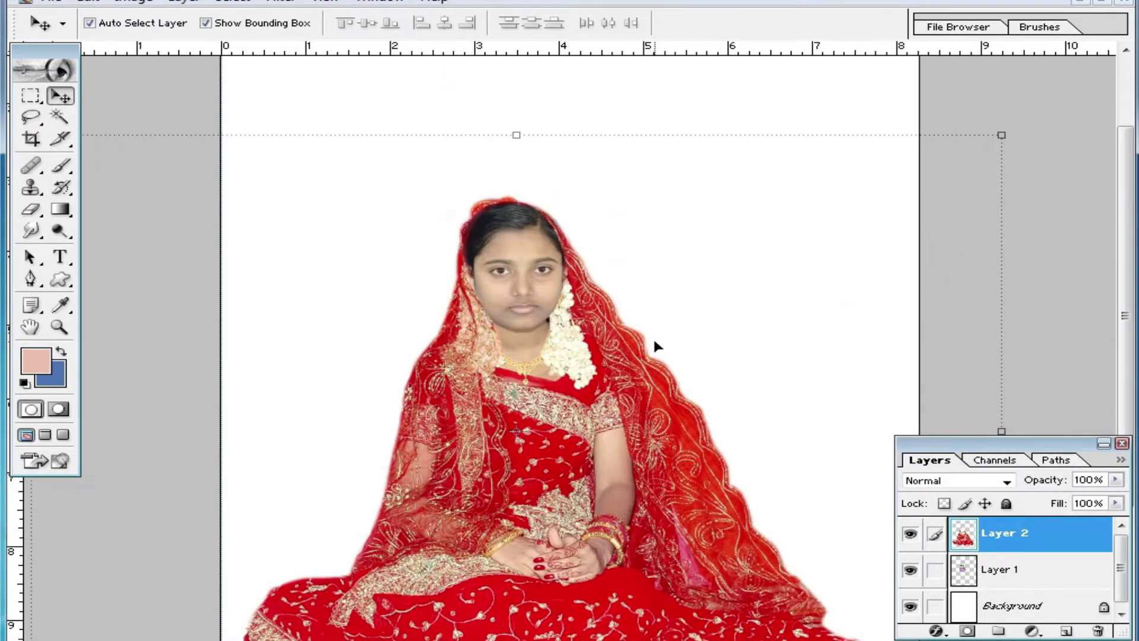
- Zoom in on the face, then open and cancel Noiseware Professional on the outfit layer
ctrl+click(557, 302)
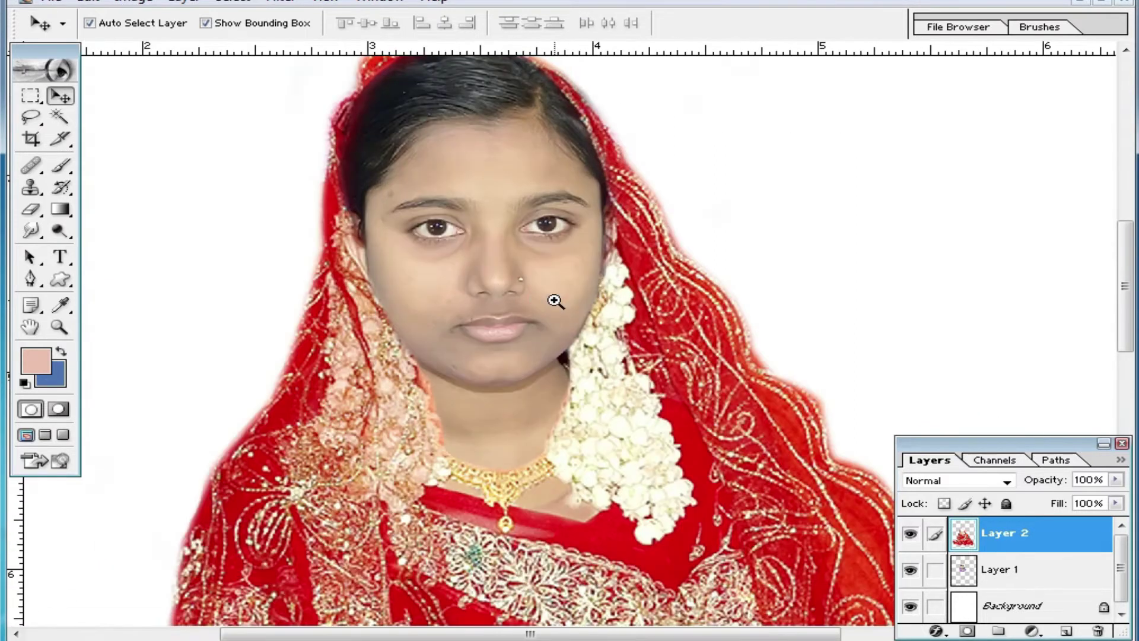
ctrl+click(555, 302)
drag(577, 332, 680, 334)
click(280, 2)
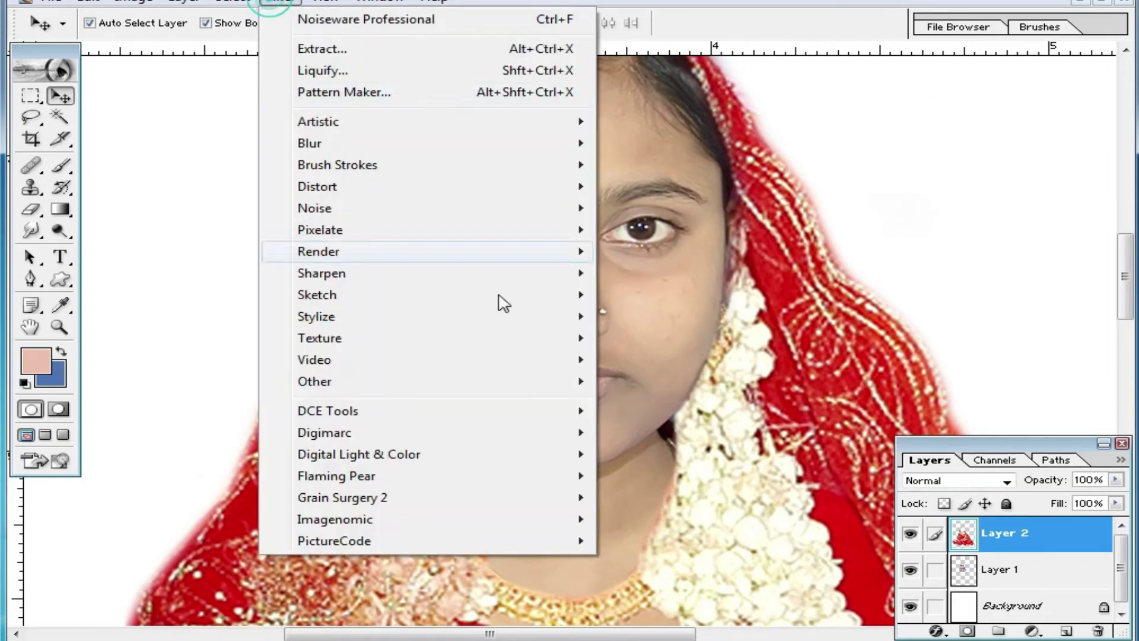
click(420, 518)
click(656, 521)
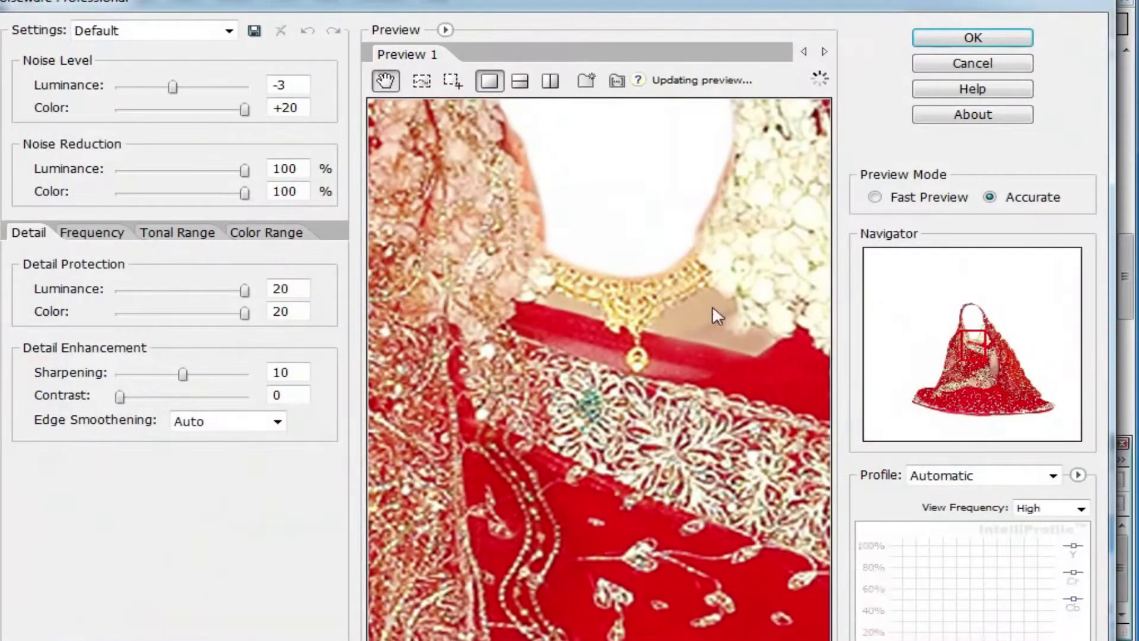
click(1014, 64)
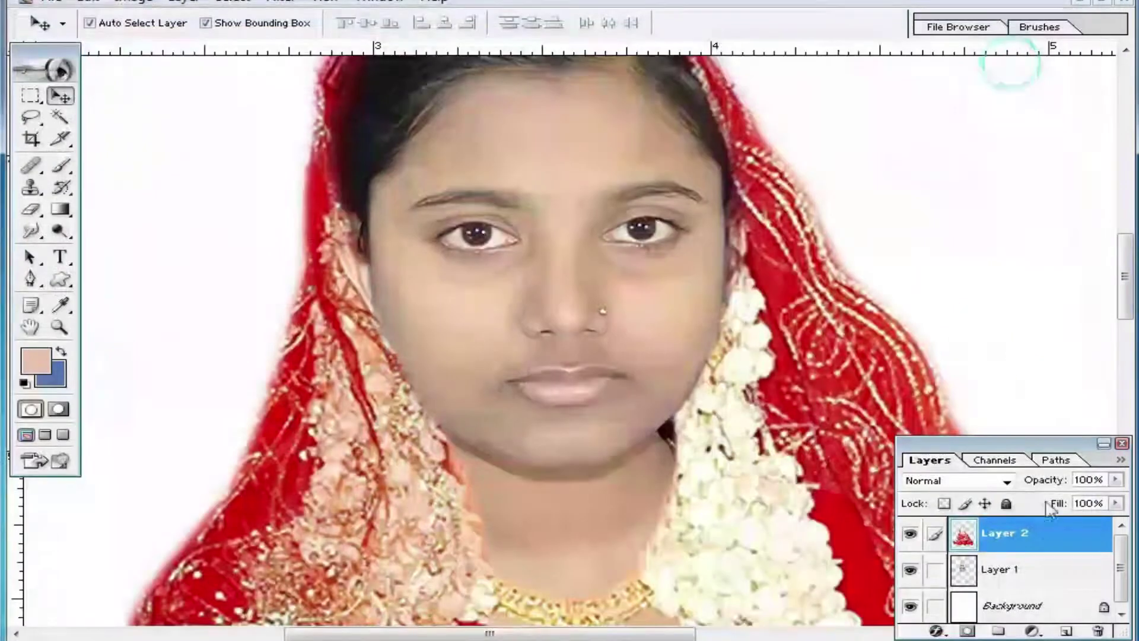
- Apply Noiseware Professional to the face layer, Layer 1, with sharpening 0
click(1015, 568)
click(280, 1)
click(425, 516)
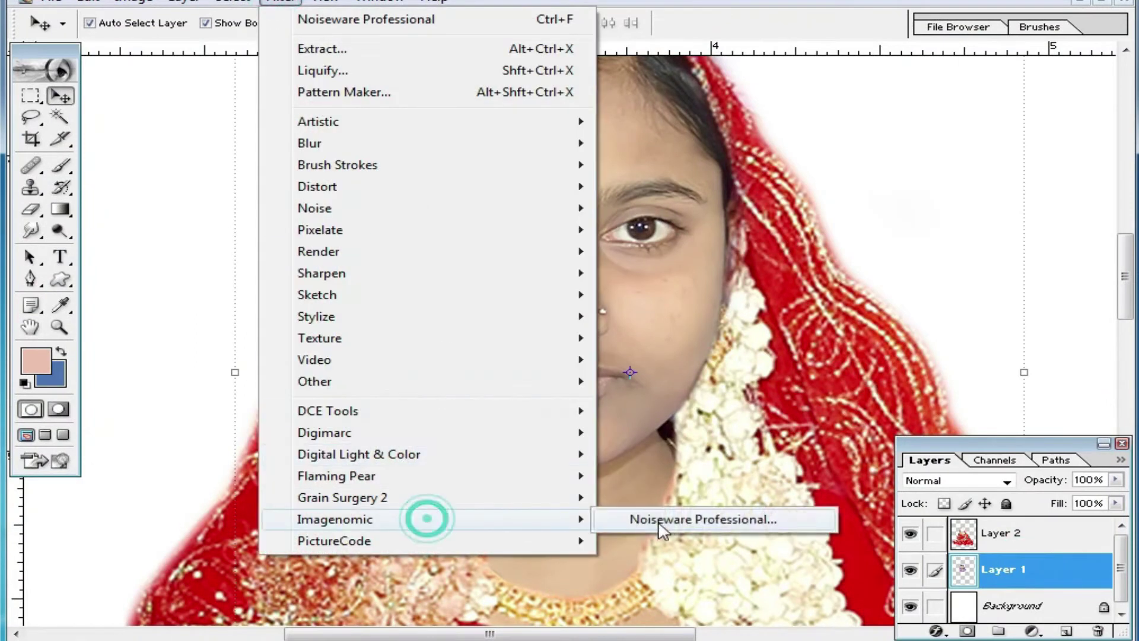
click(655, 519)
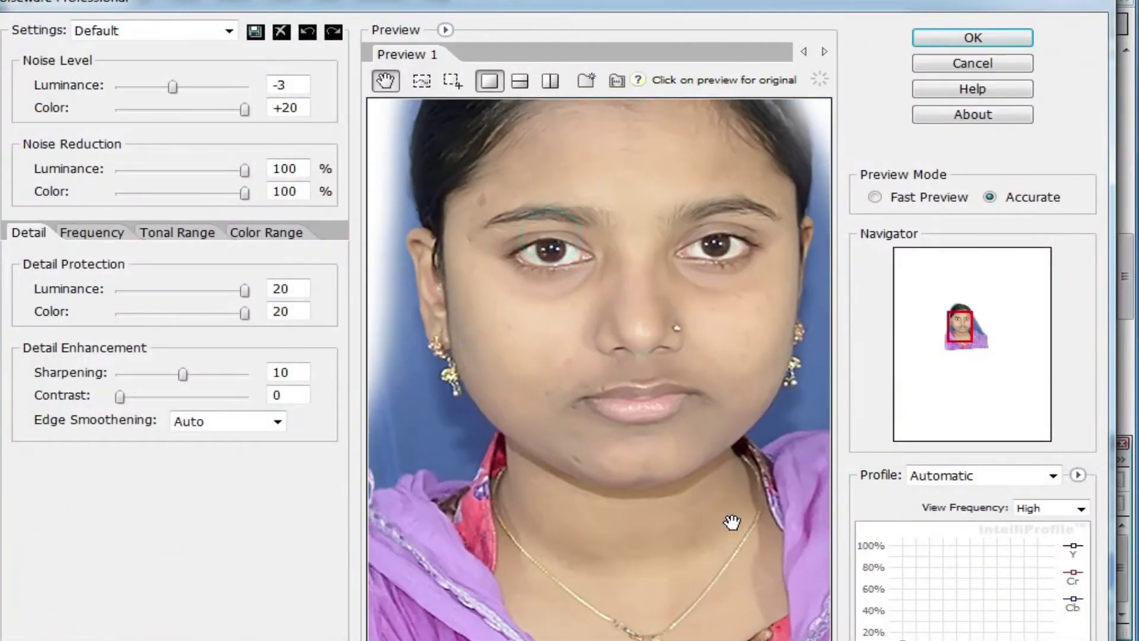
drag(183, 373, 119, 374)
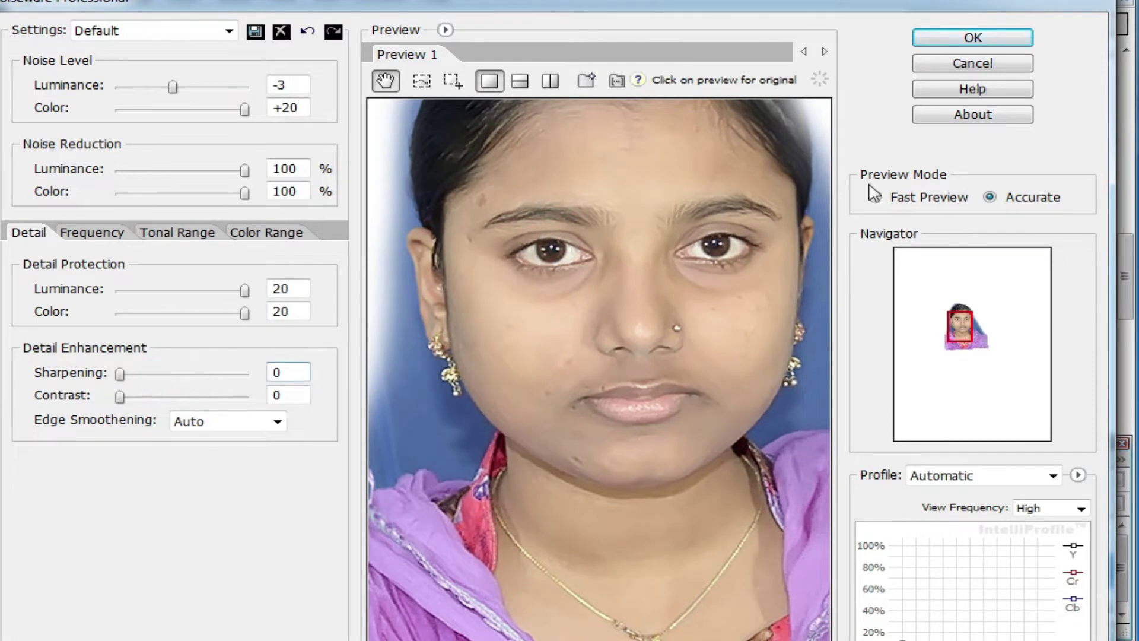
click(972, 38)
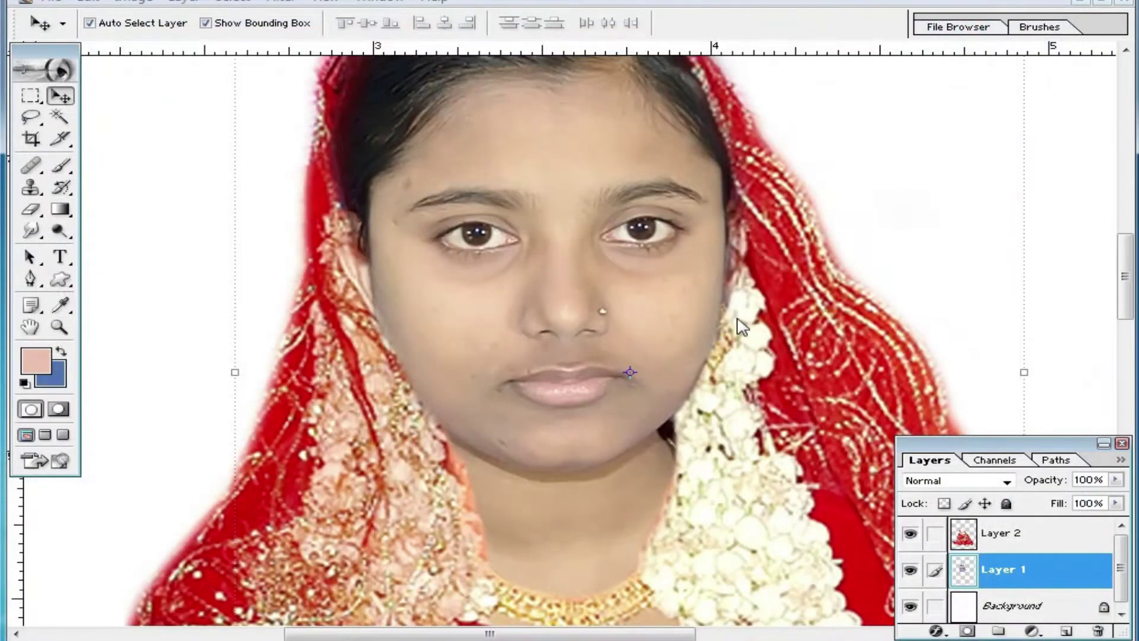
scroll(778, 348, down, 2)
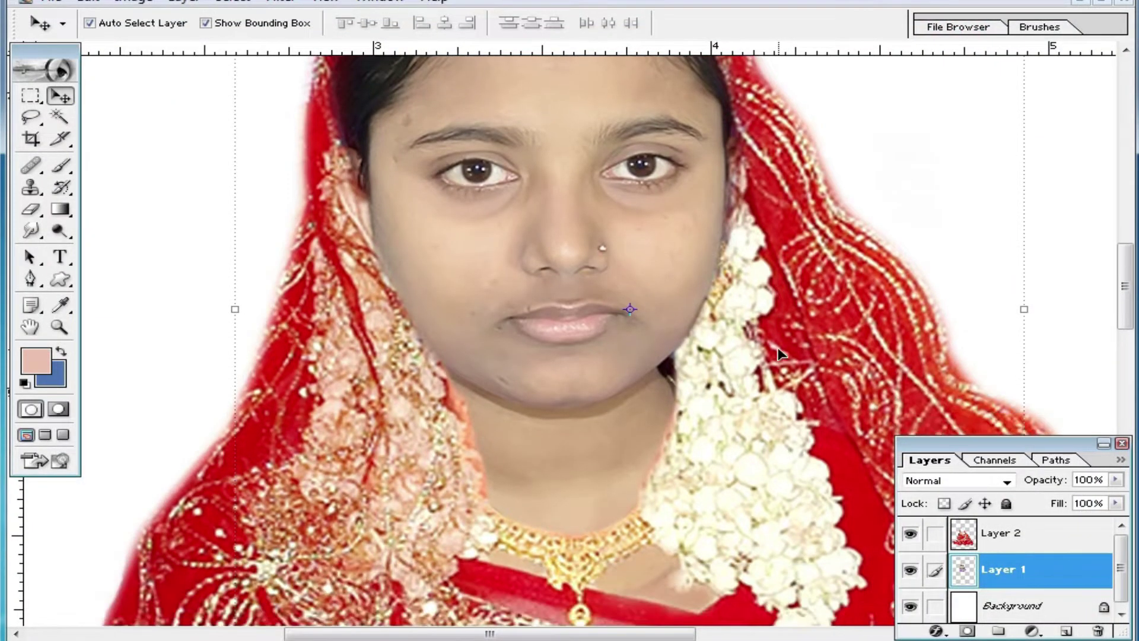
- Hide the outfit layer, trial a Gaussian blur and mask on Layer 1, then undo them
click(911, 533)
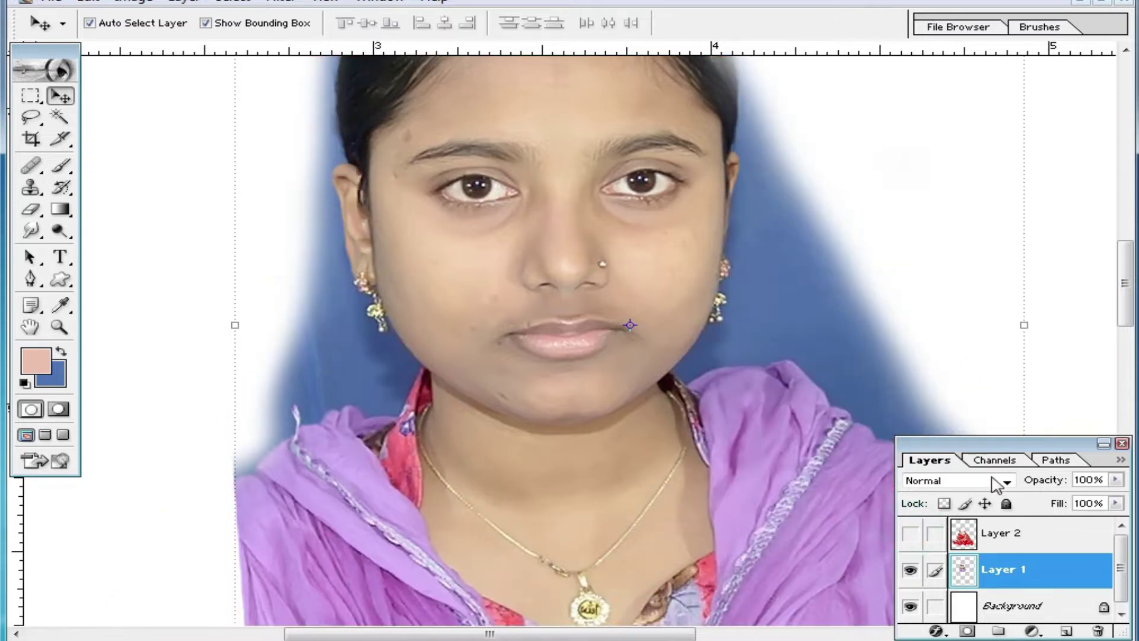
click(276, 2)
mouse_move(310, 143)
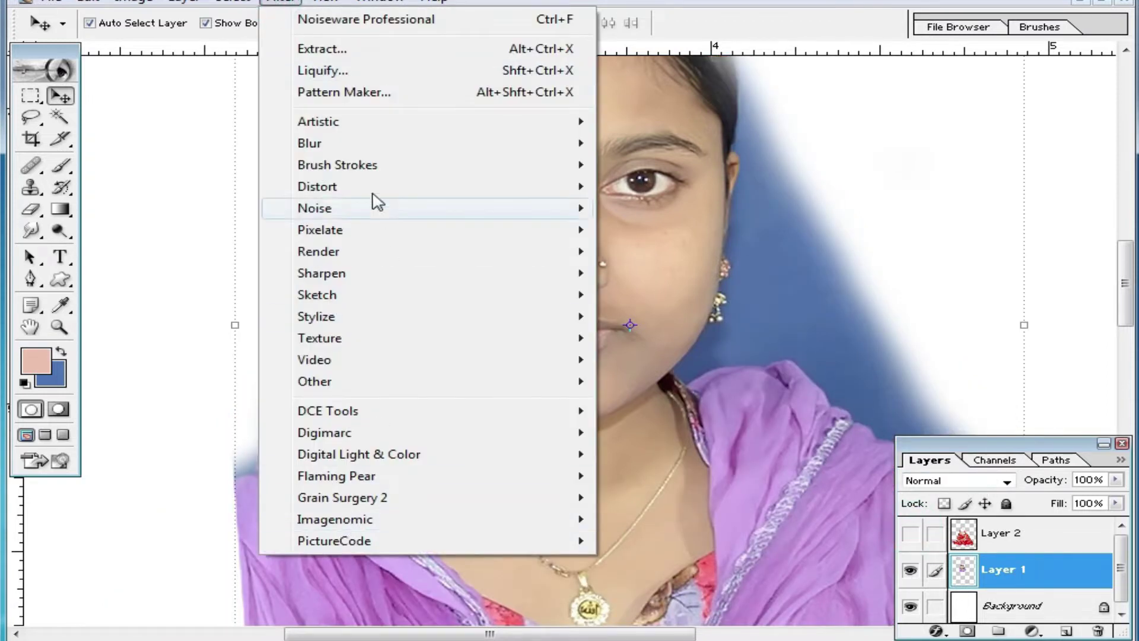
click(703, 185)
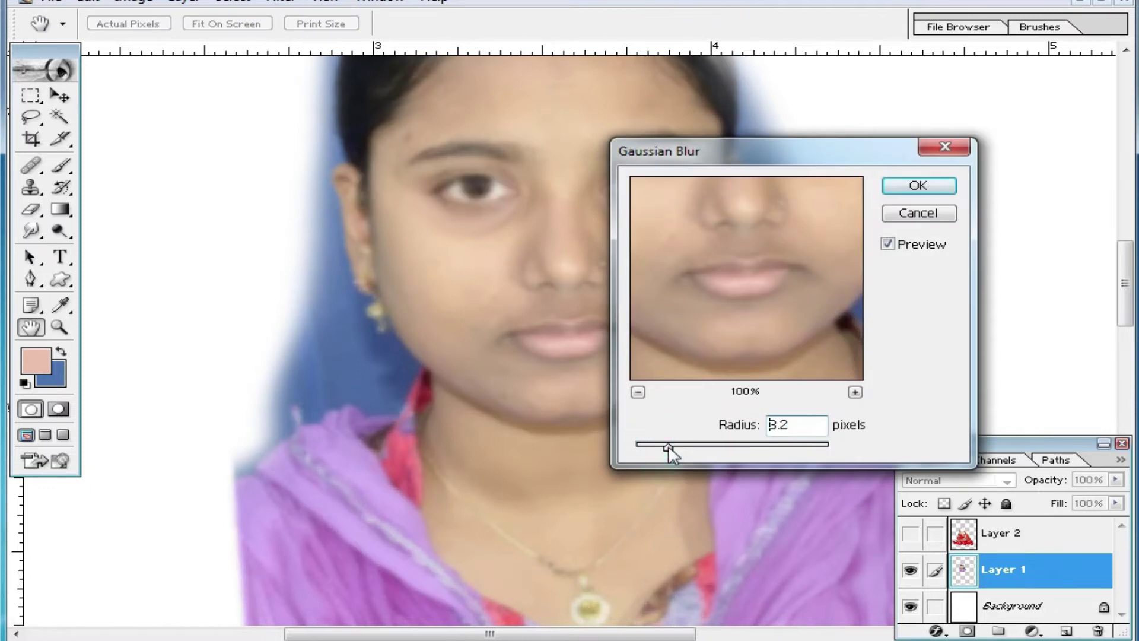
click(918, 185)
click(969, 631)
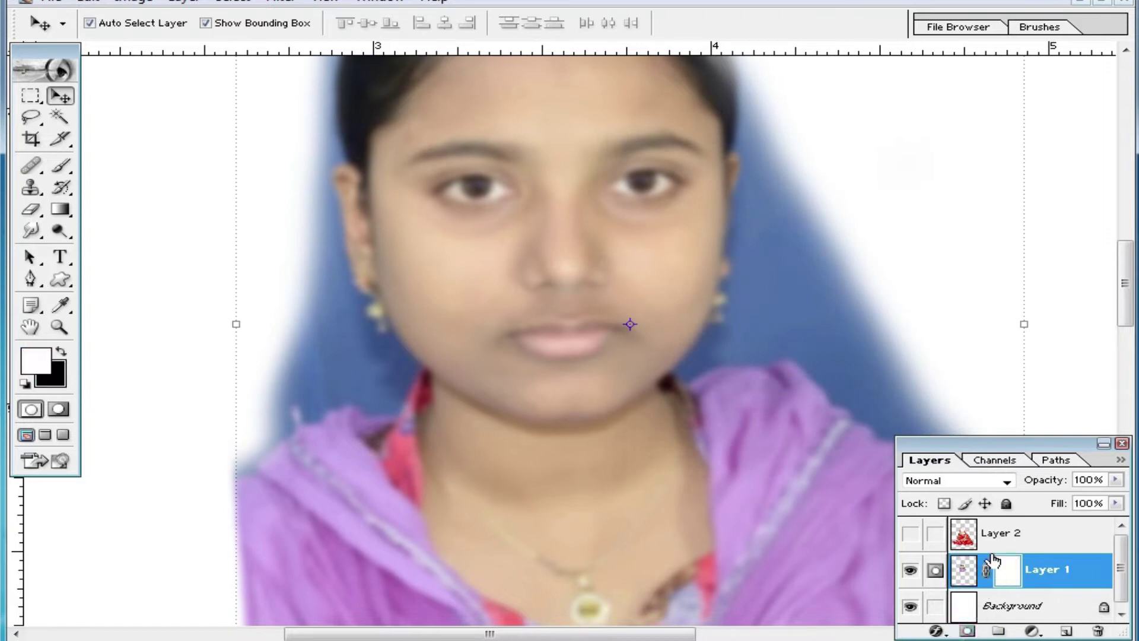
key(ctrl+i)
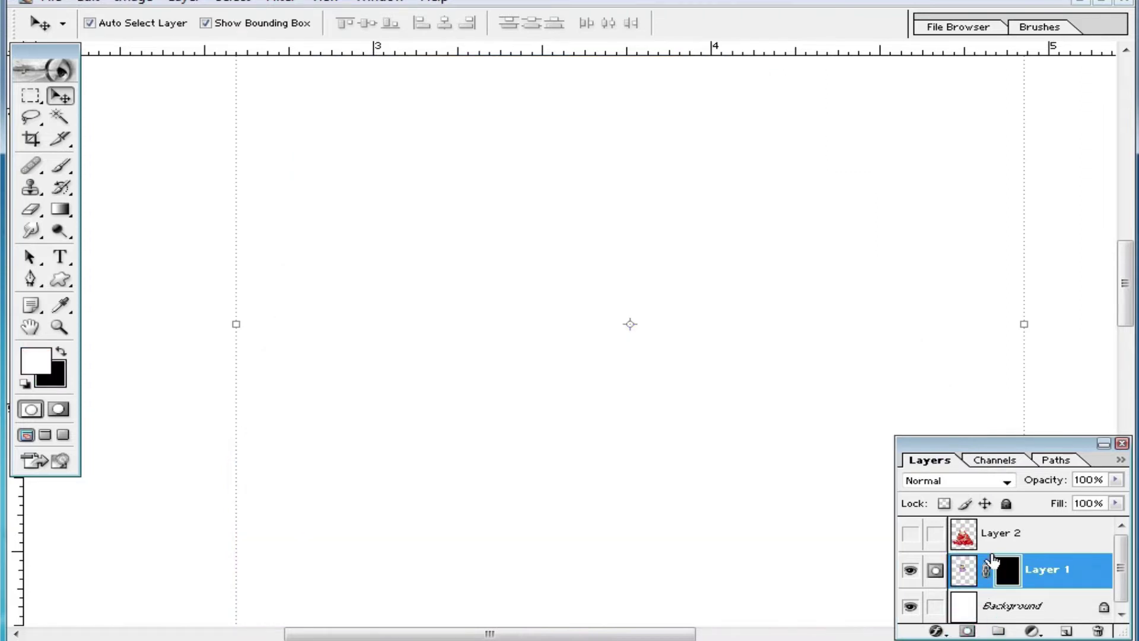
key(ctrl+z)
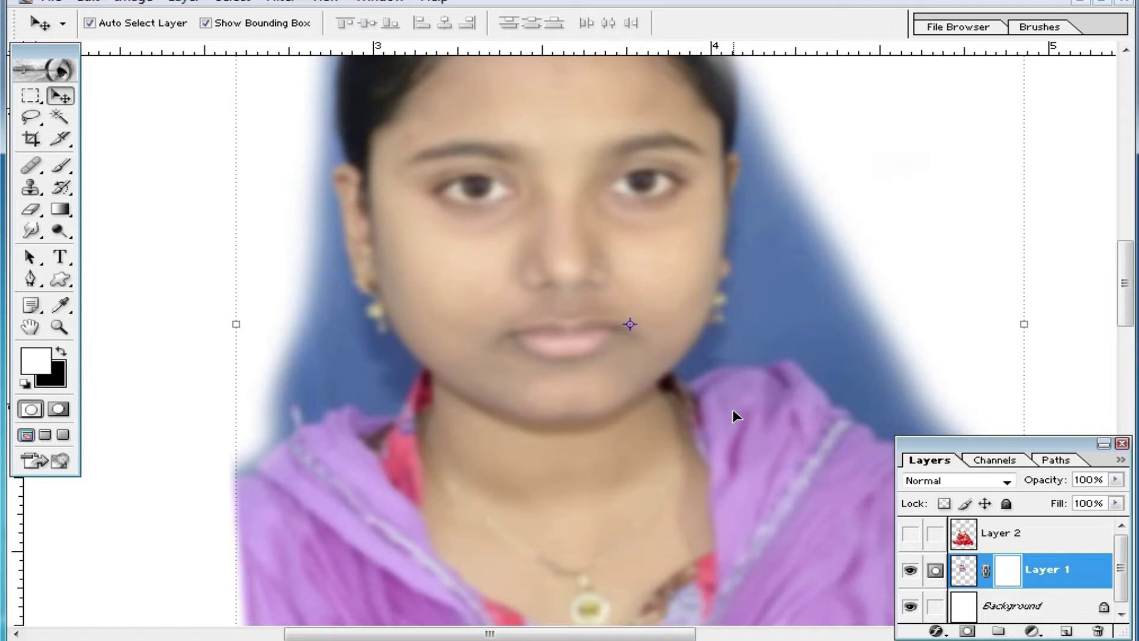
key(ctrl+alt+z)
key(ctrl+alt+z)
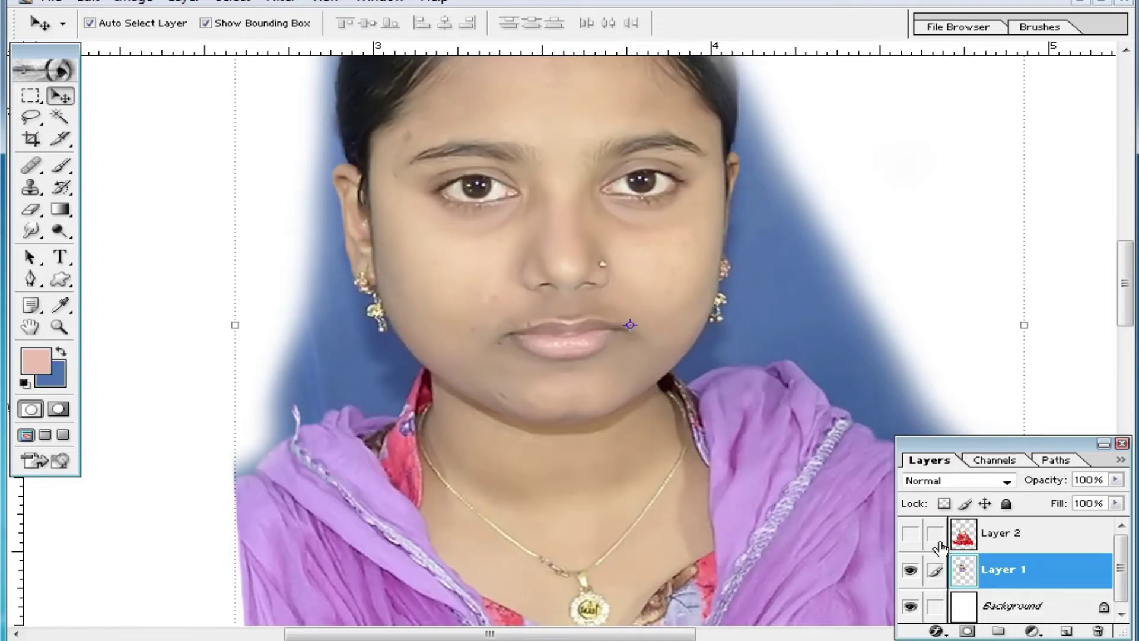
- Duplicate Layer 1, Gaussian-blur the copy at 3.0 px, and hide it with a black mask
key(ctrl+j)
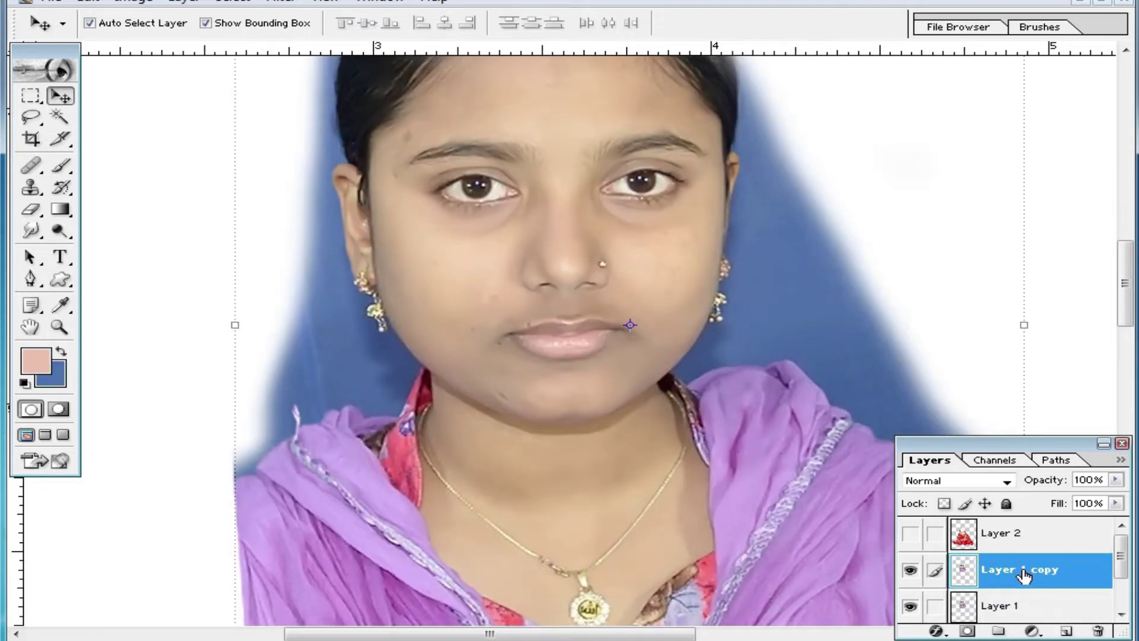
click(280, 2)
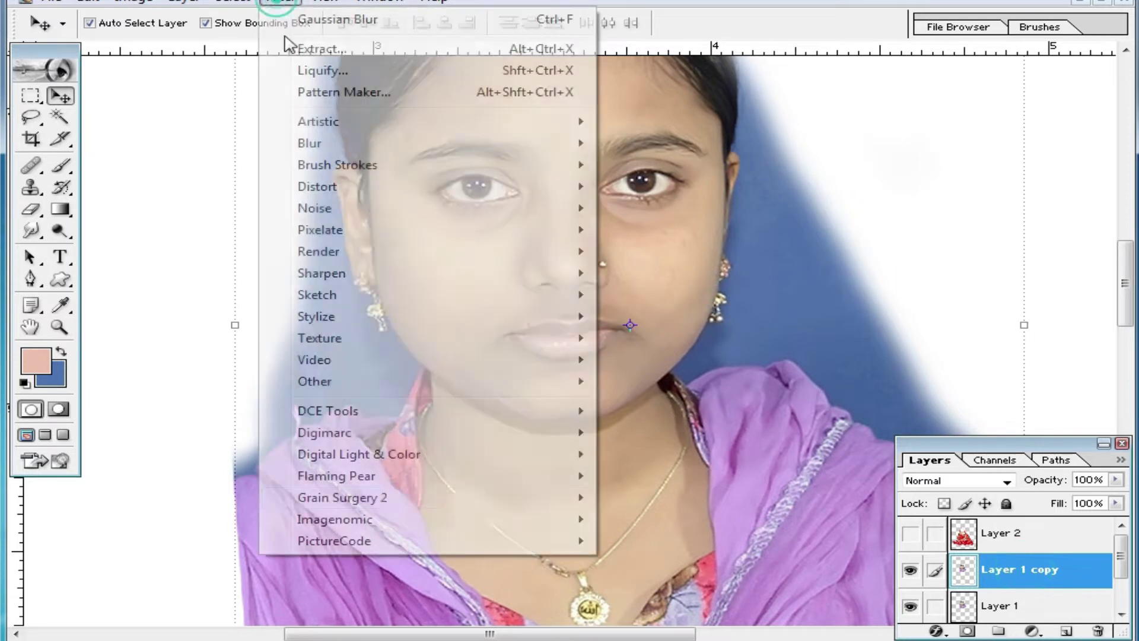
mouse_move(310, 142)
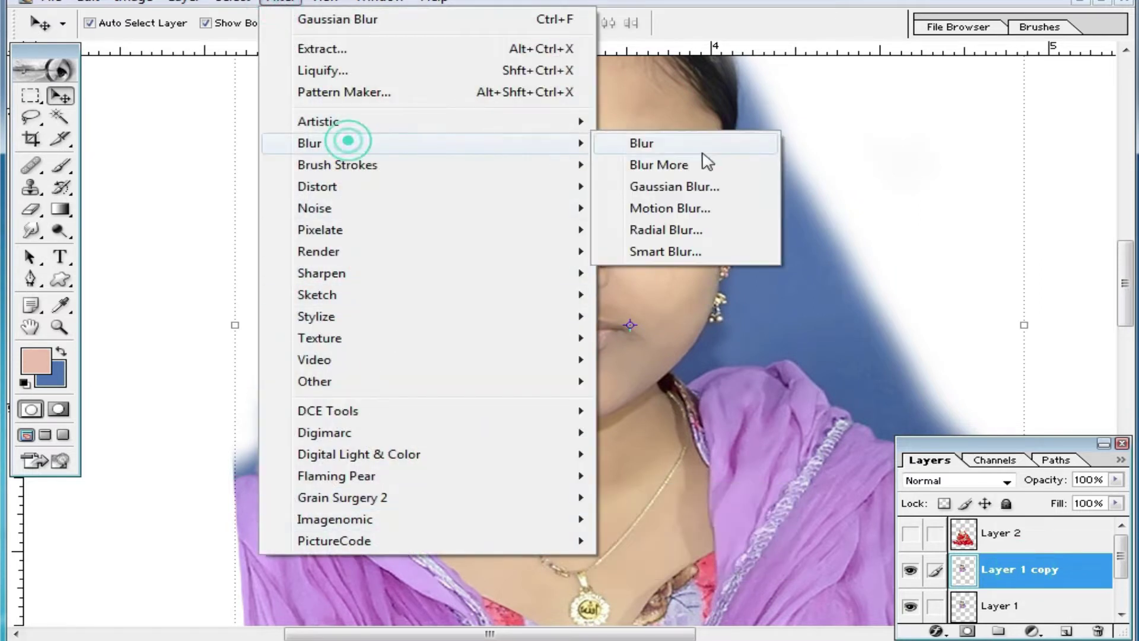
click(700, 185)
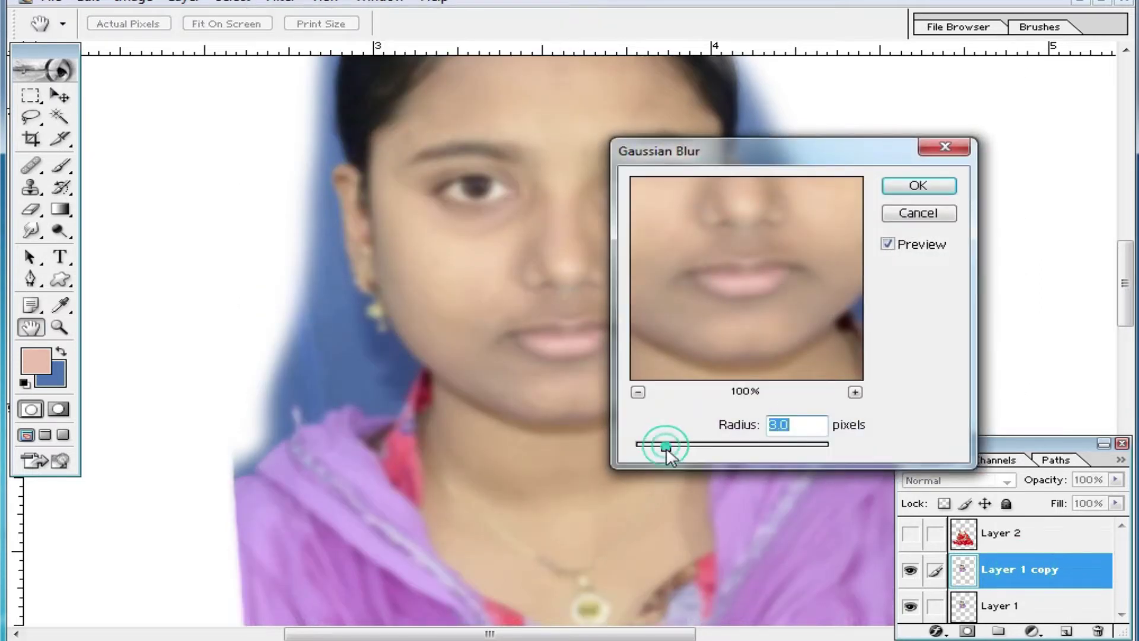
click(910, 187)
key(v)
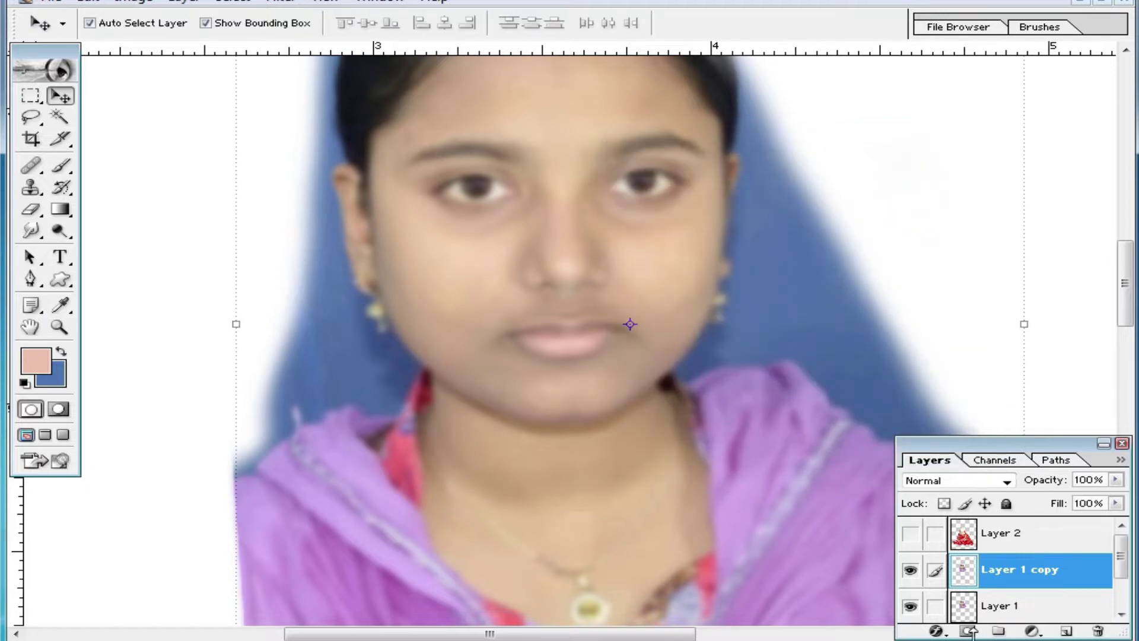
click(967, 631)
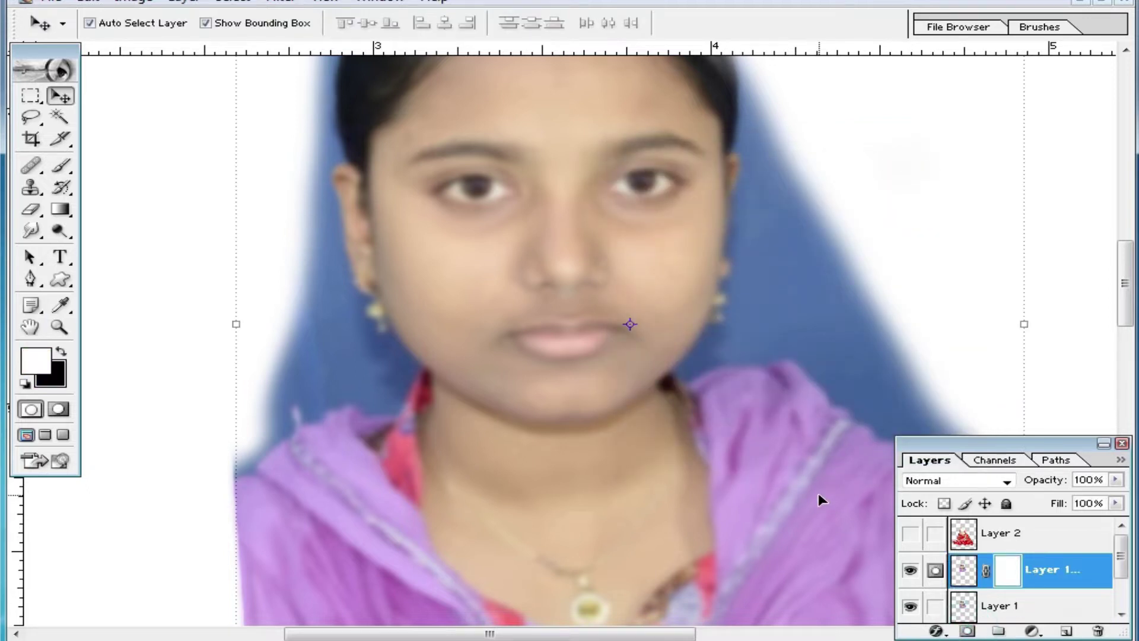
key(ctrl+i)
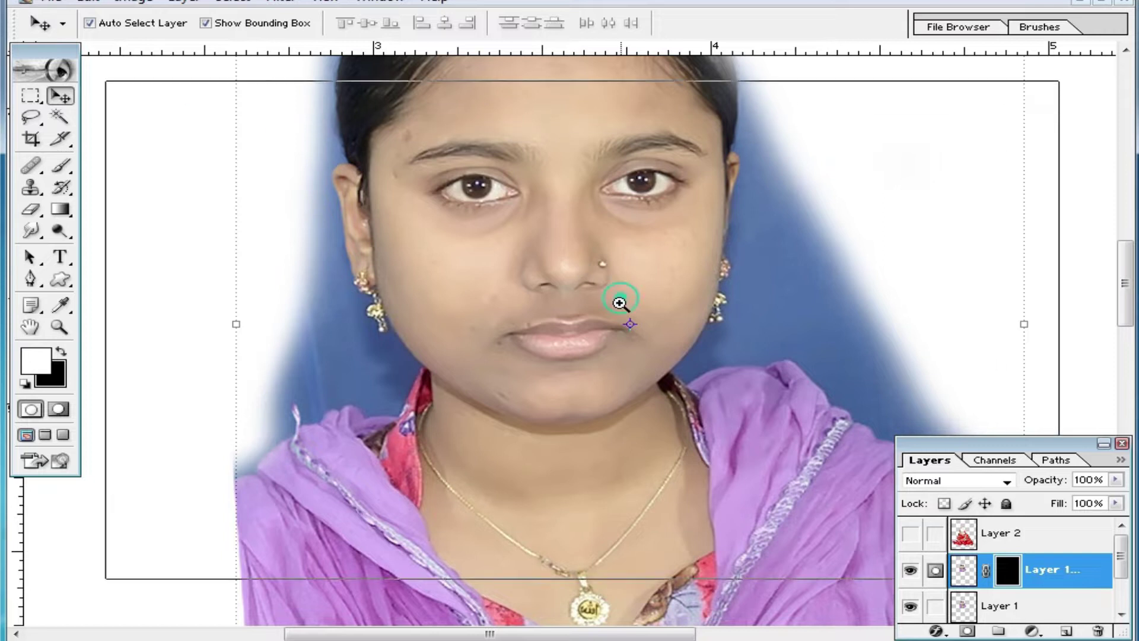
click(615, 285)
- Pick the Brush at 100% opacity and paint the blur back onto the cheek
key(b)
click(70, 169)
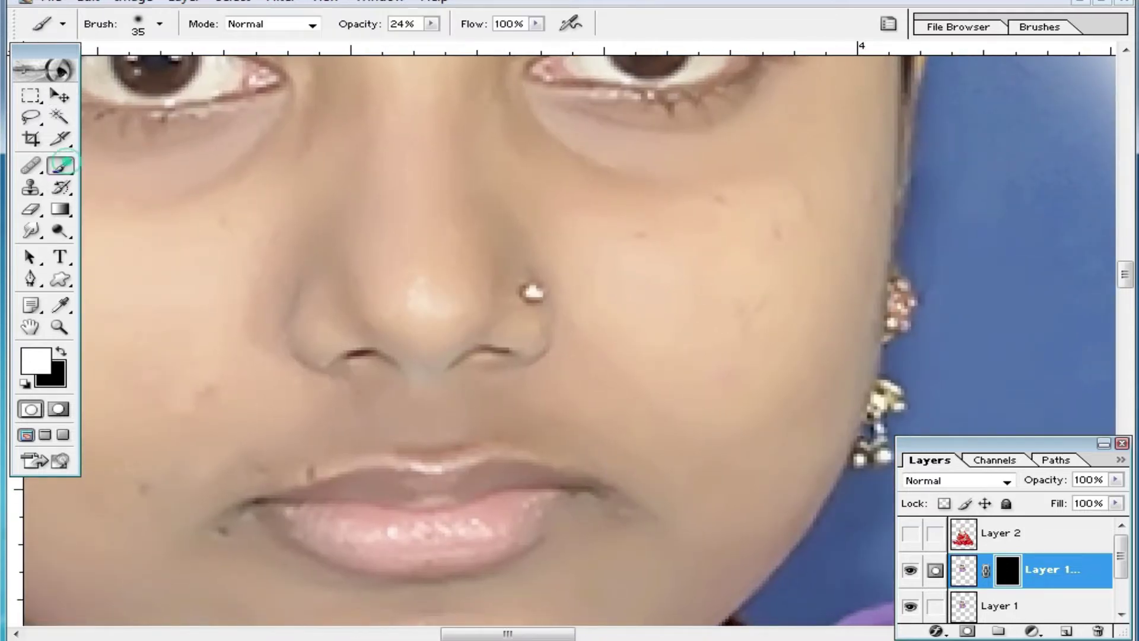
click(770, 277)
drag(432, 24, 766, 258)
click(783, 224)
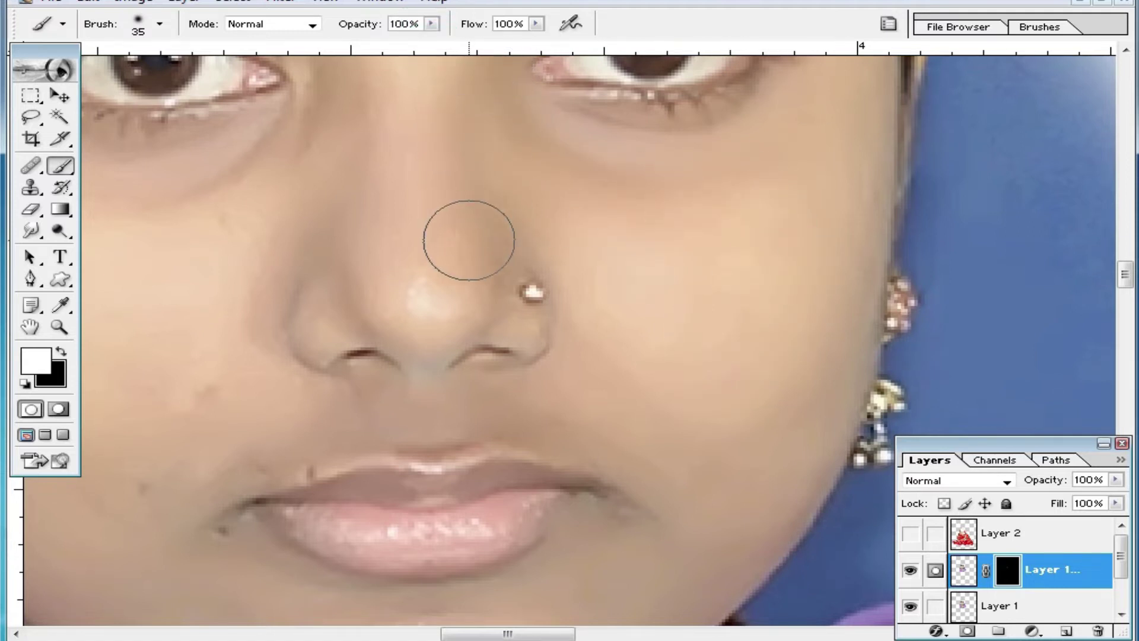
- Paint the blur onto the other cheek and beside the nose, checking chin and neck
alt+click(354, 262)
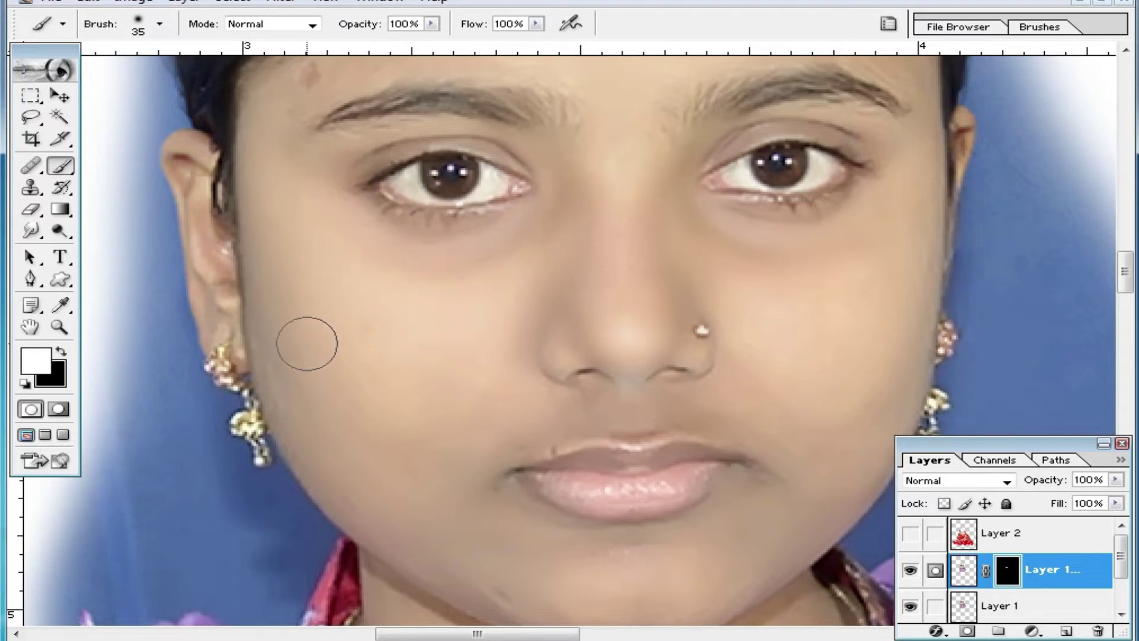
drag(609, 579, 456, 347)
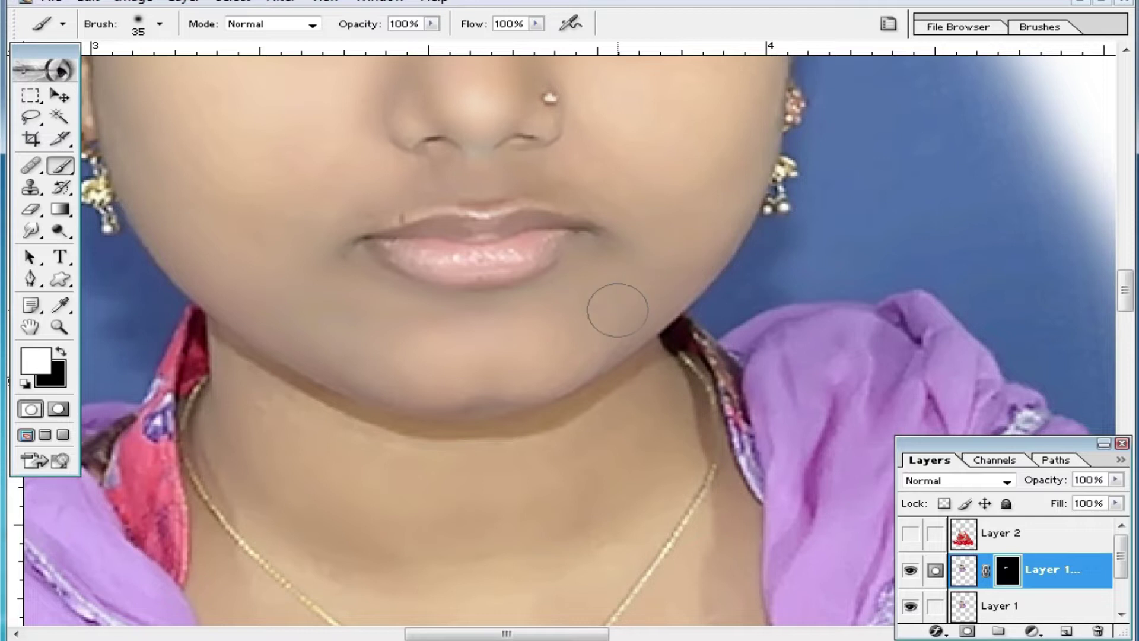
drag(574, 272, 584, 412)
click(327, 343)
mouse_move(389, 213)
mouse_down()
mouse_move(453, 330)
mouse_move(481, 501)
mouse_up()
click(445, 315)
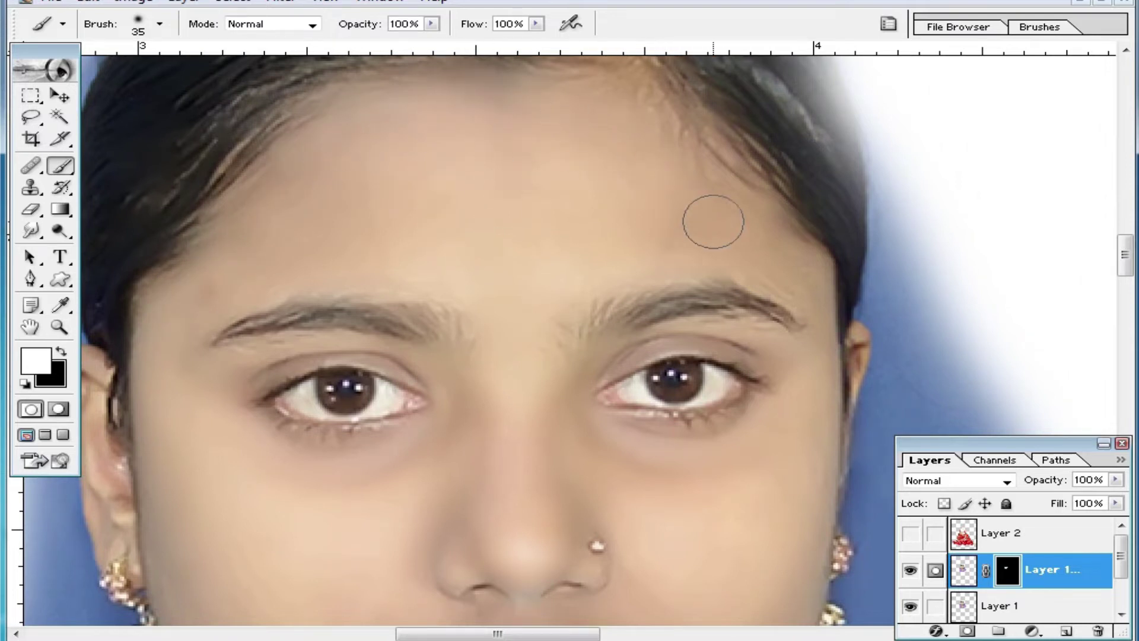
alt+click(570, 358)
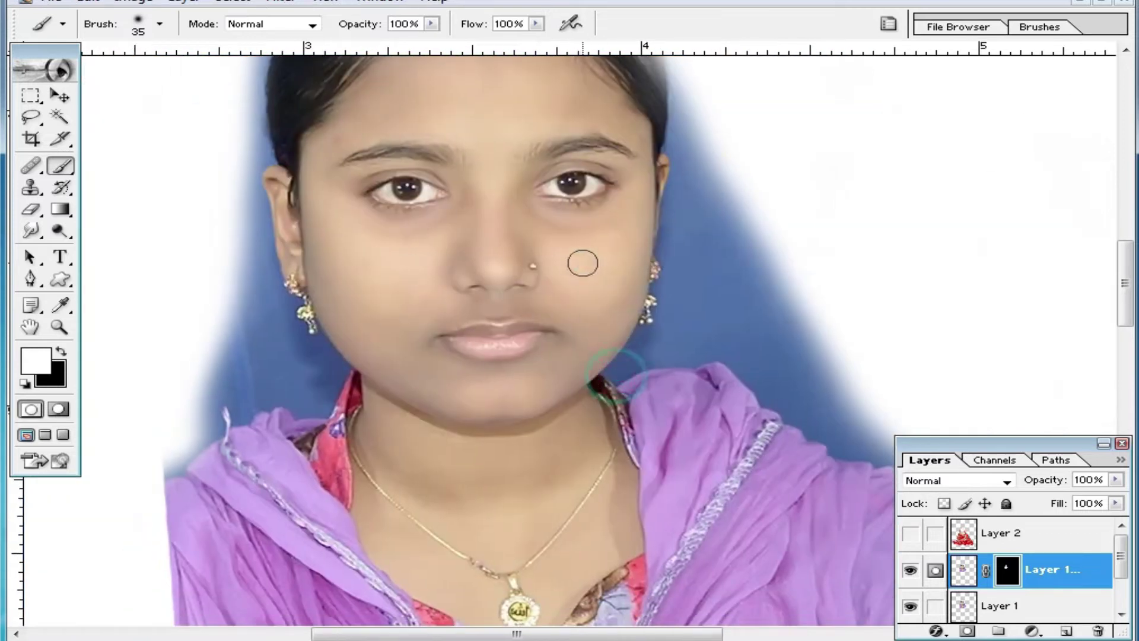
ctrl+click(583, 351)
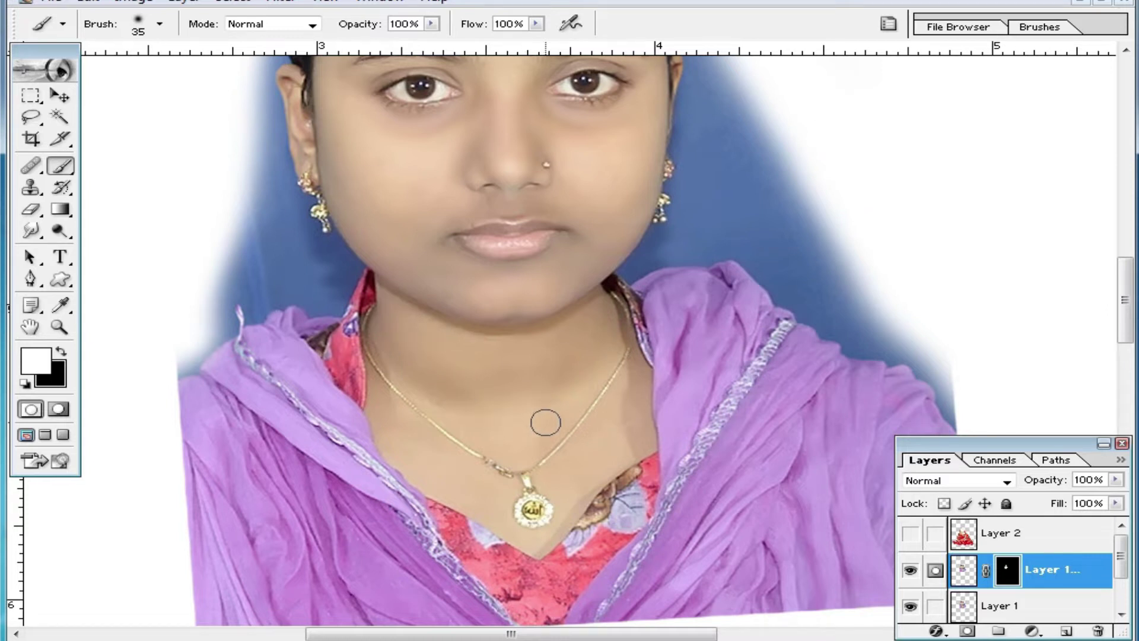
- Show the red outfit layer again and lower the layer opacity to 69%
alt+click(557, 386)
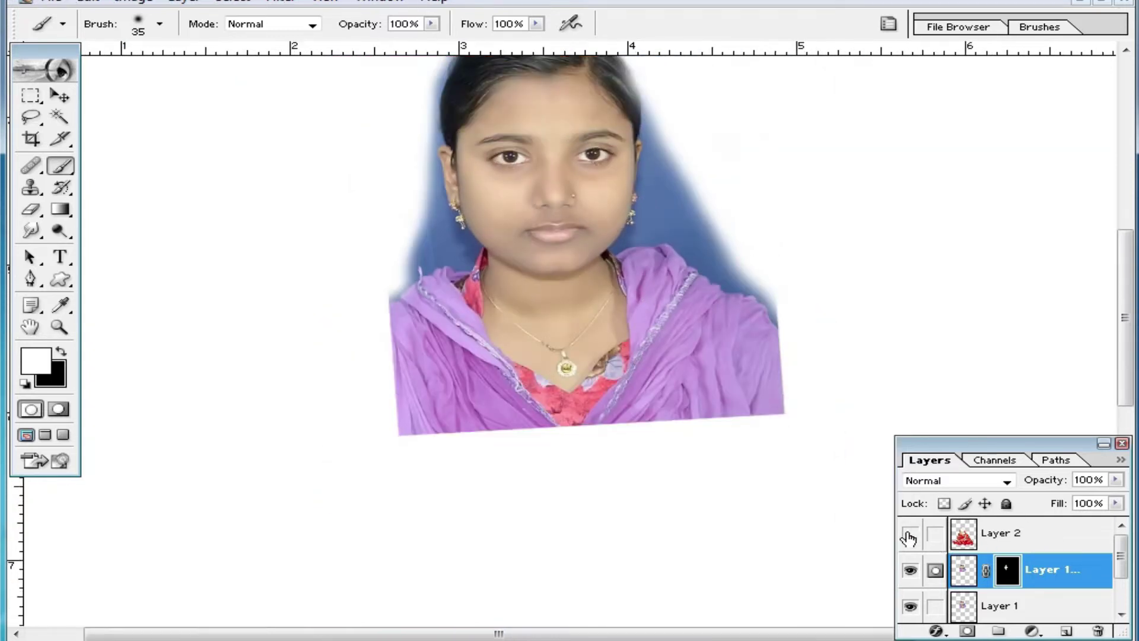
click(909, 533)
ctrl+click(617, 229)
ctrl+click(490, 419)
drag(490, 419, 657, 369)
alt+click(635, 376)
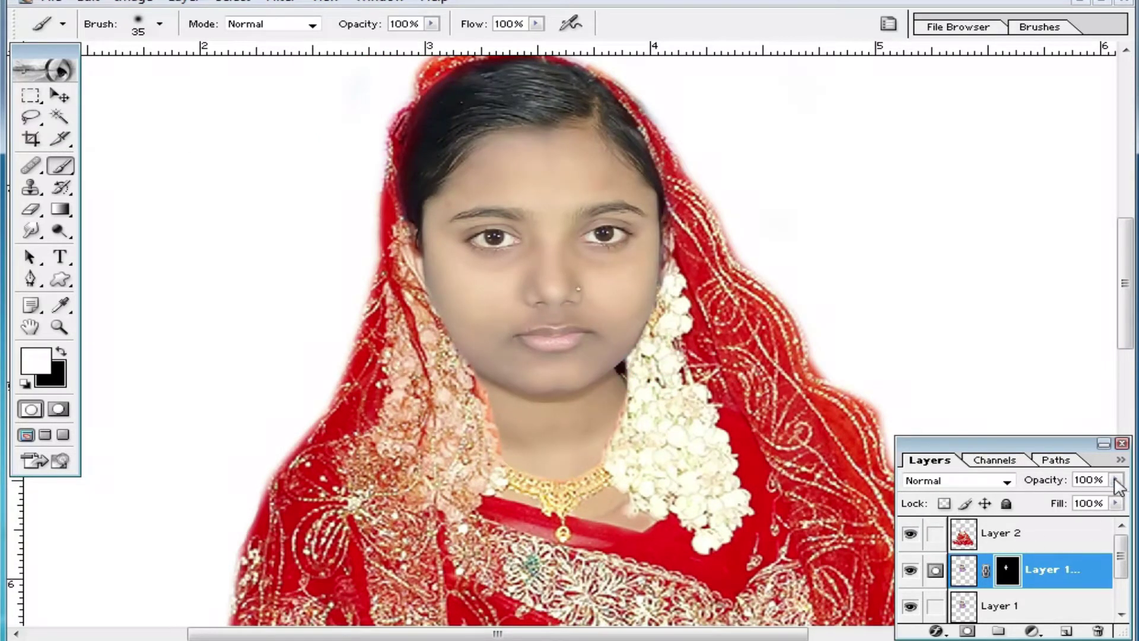
drag(1118, 486, 1084, 506)
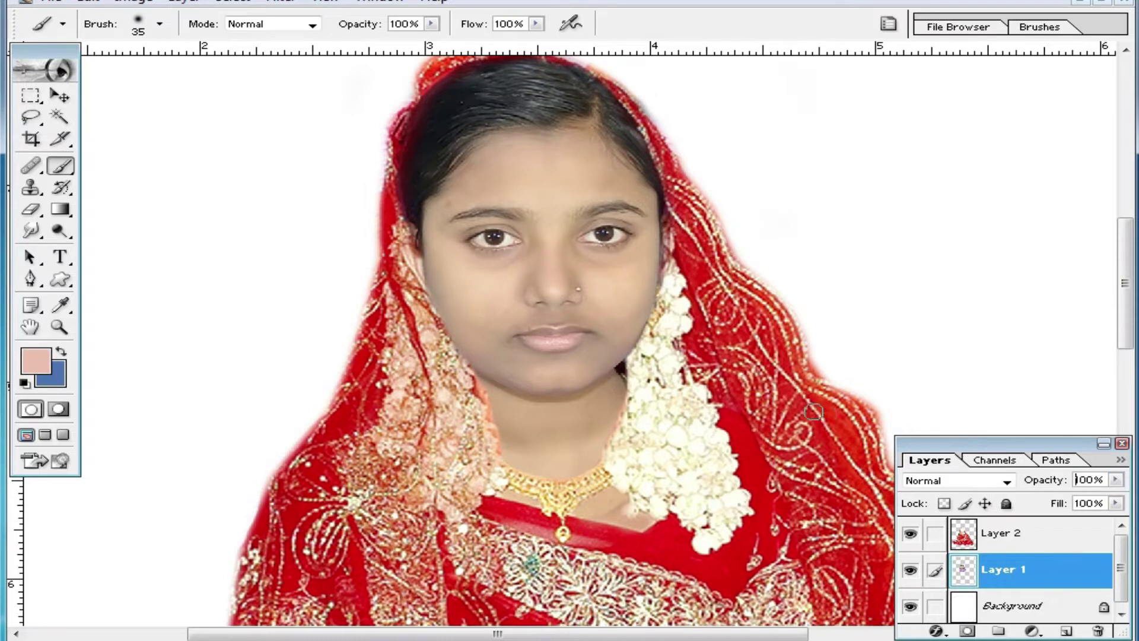
- Close 68.psd and _DSC0468.JPG, discarding changes to both
click(1090, 3)
click(1093, 122)
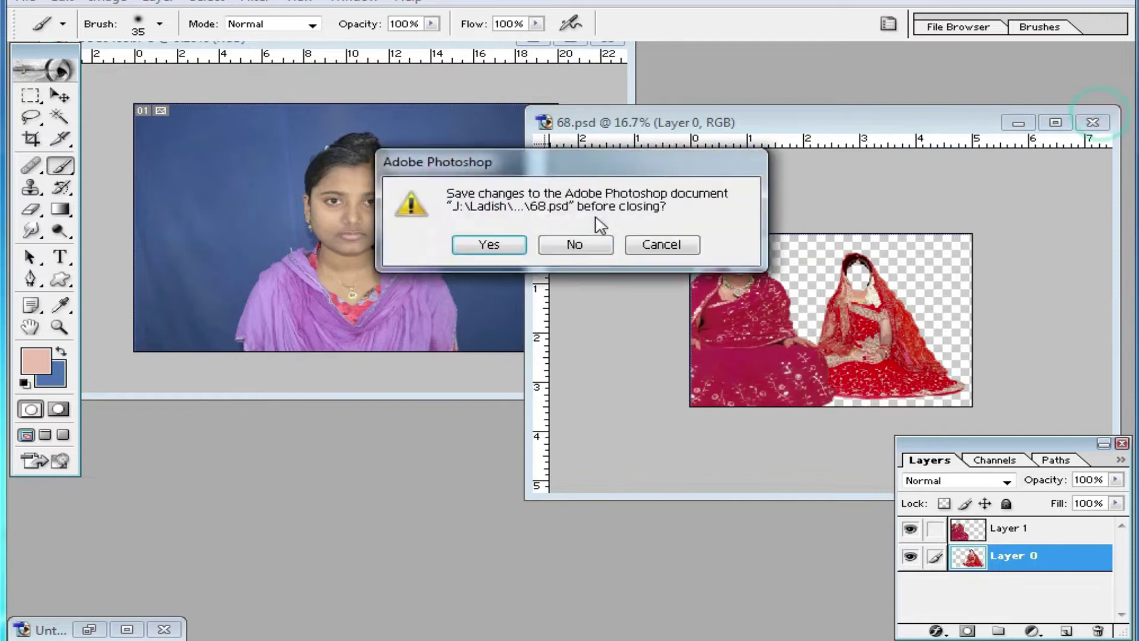
click(574, 244)
click(608, 40)
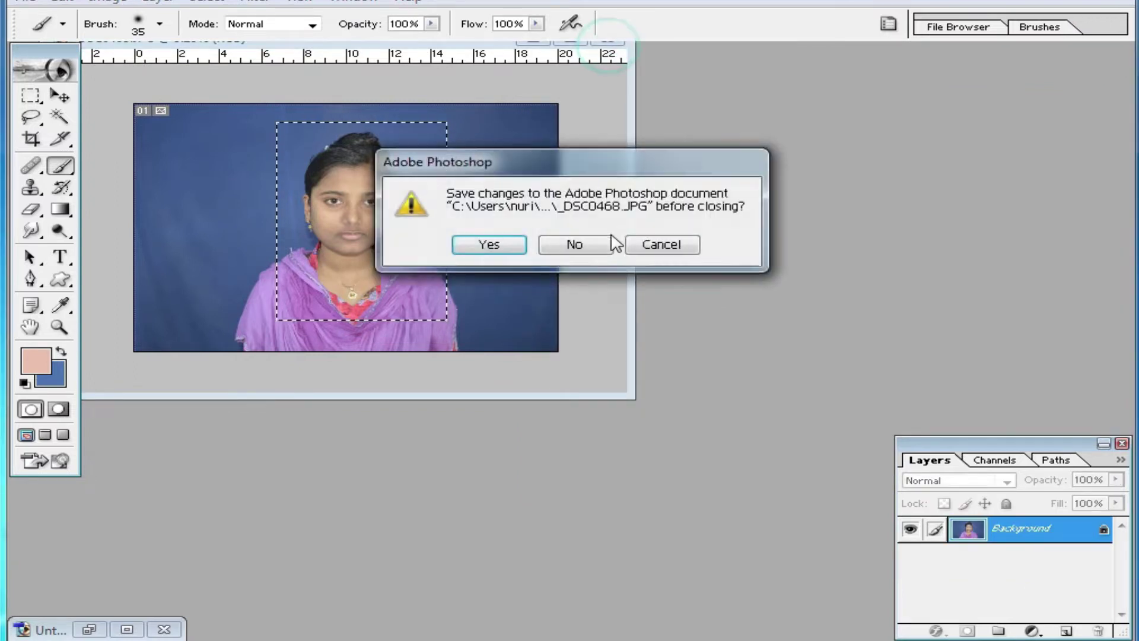
click(609, 244)
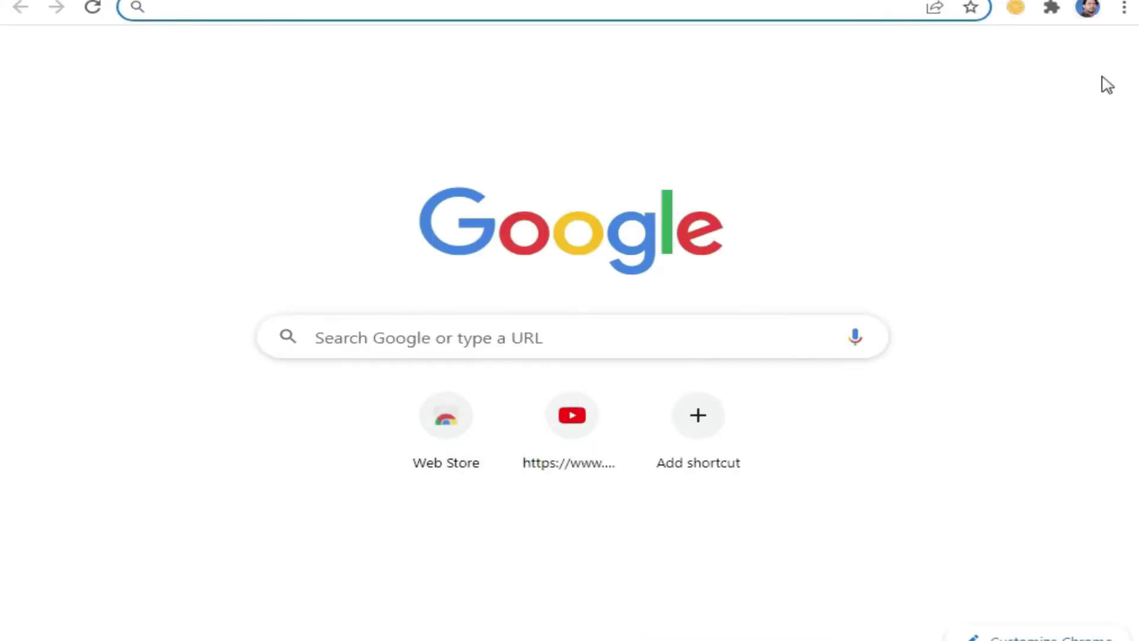
click(1112, 57)
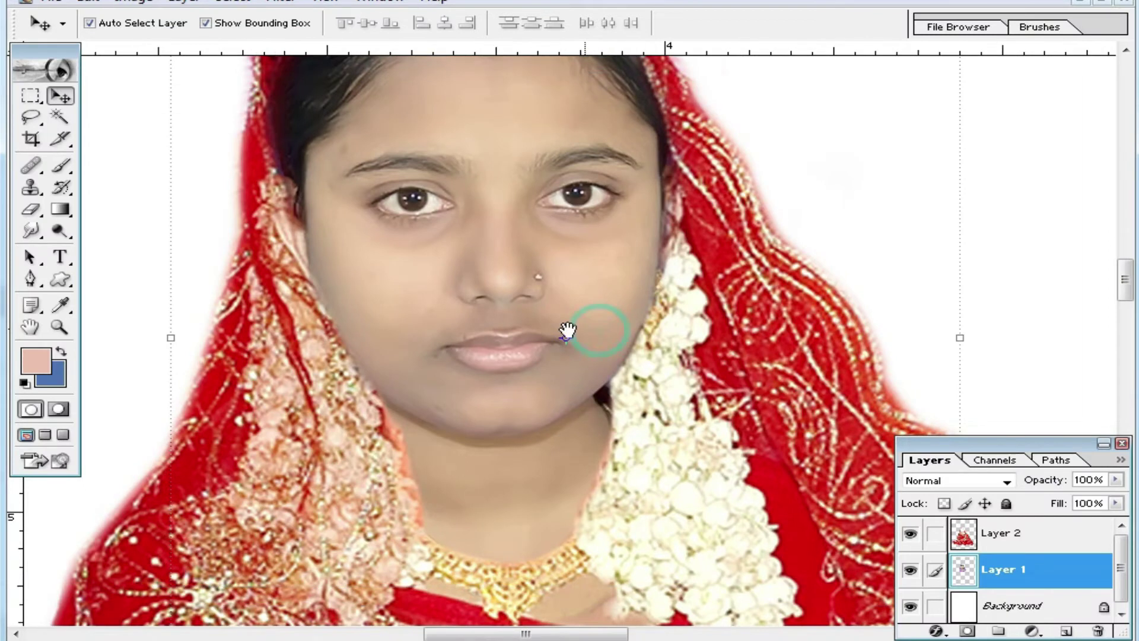
- Duplicate the face layer and set the Brush opacity to 25%
click(567, 330)
key(ctrl+j)
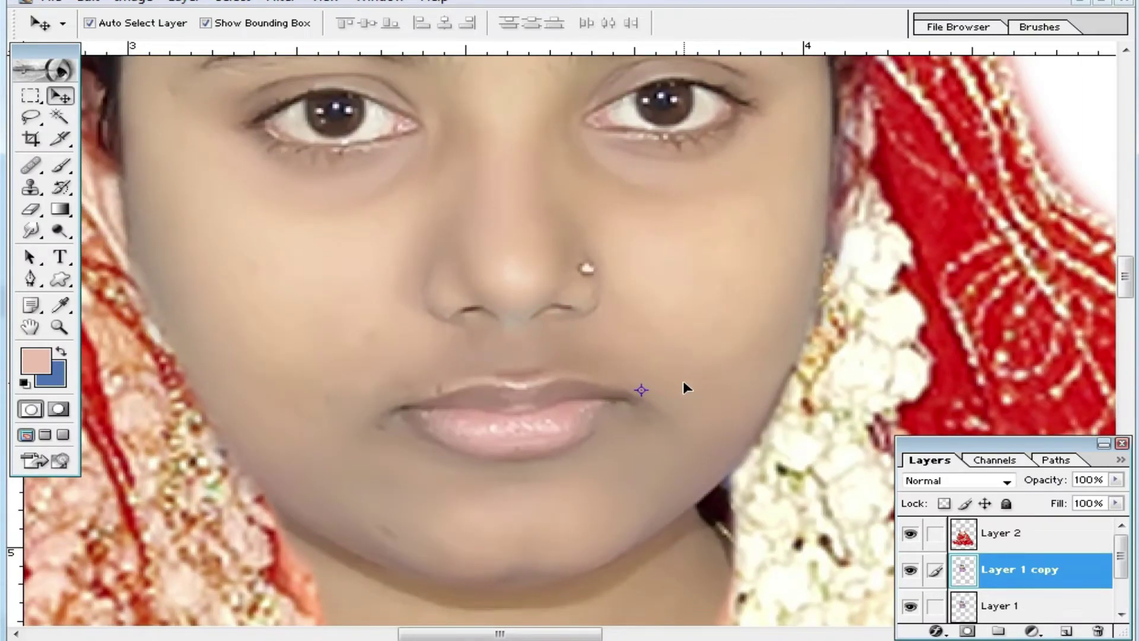
click(61, 166)
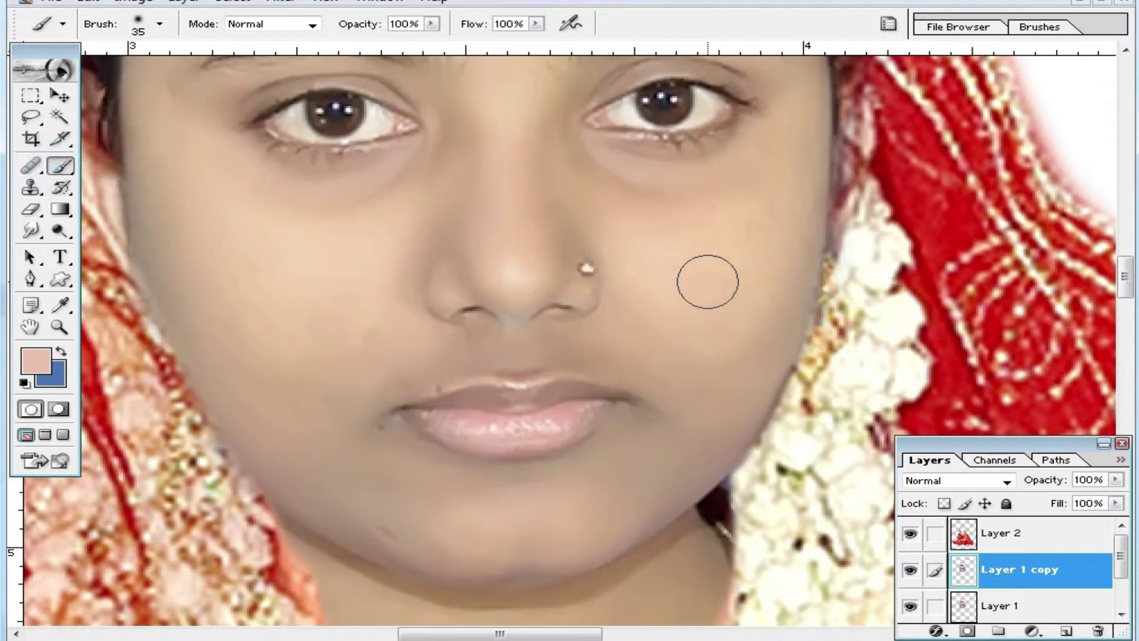
click(432, 24)
drag(397, 46, 348, 43)
- Dab peach skin tone over the cheeks, mouth mark, upper lip, nose bridge and forehead
click(714, 276)
click(753, 246)
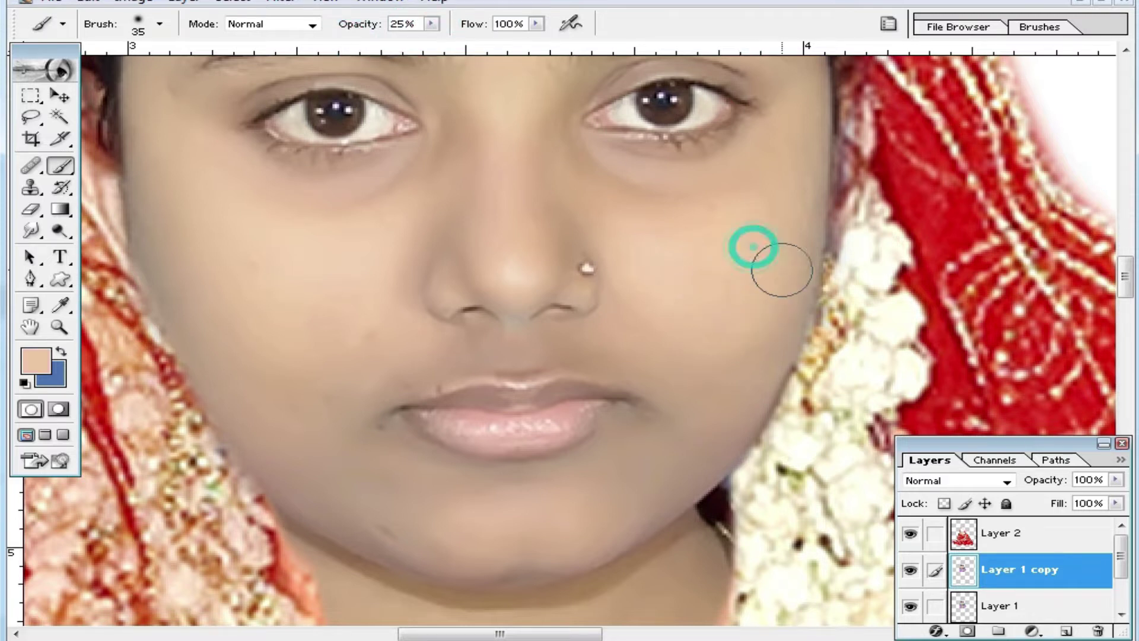
click(320, 397)
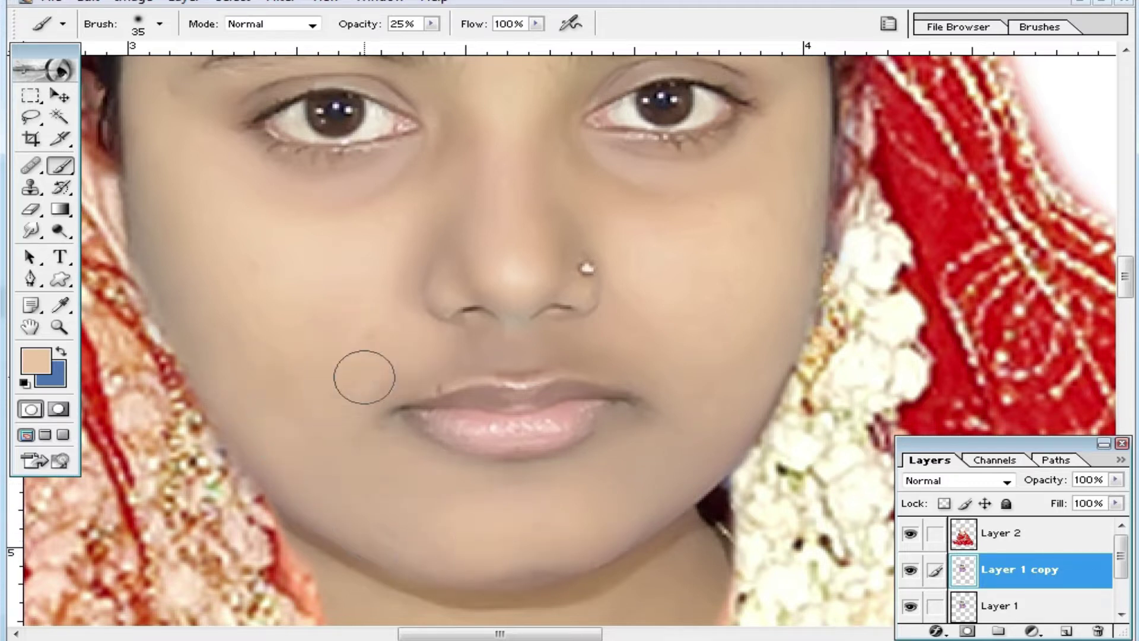
click(470, 356)
click(584, 350)
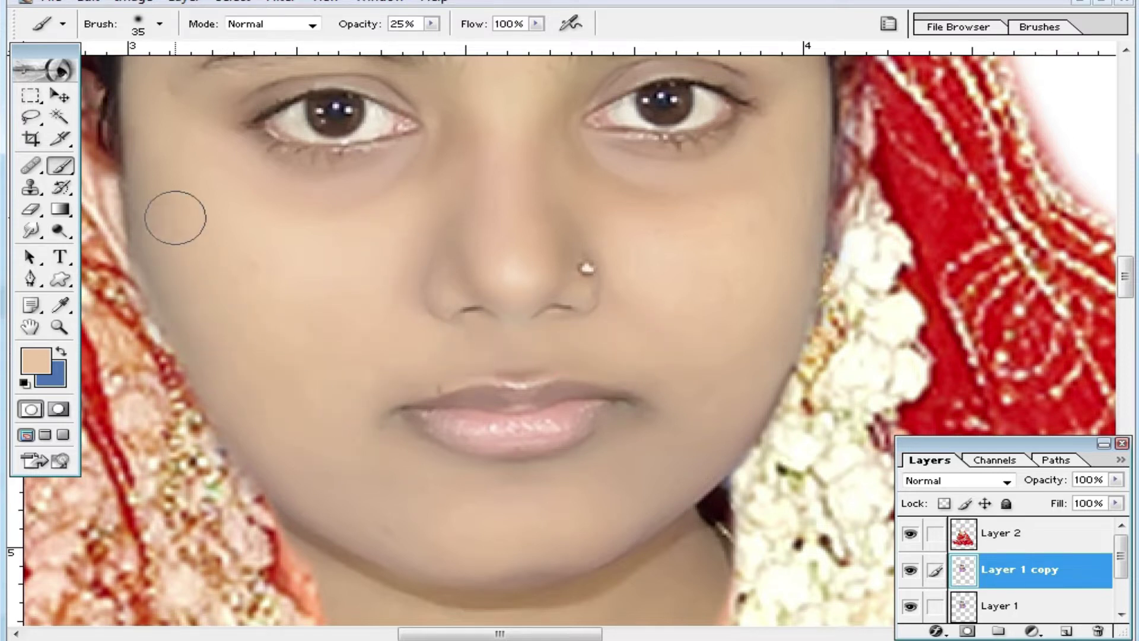
drag(329, 305, 349, 364)
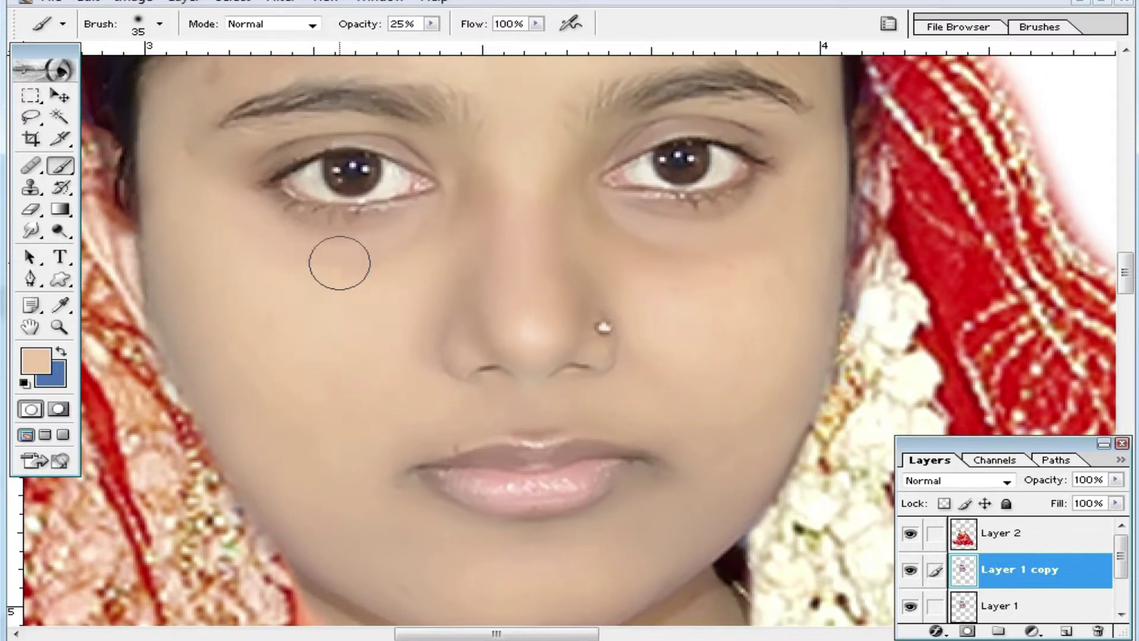
click(473, 173)
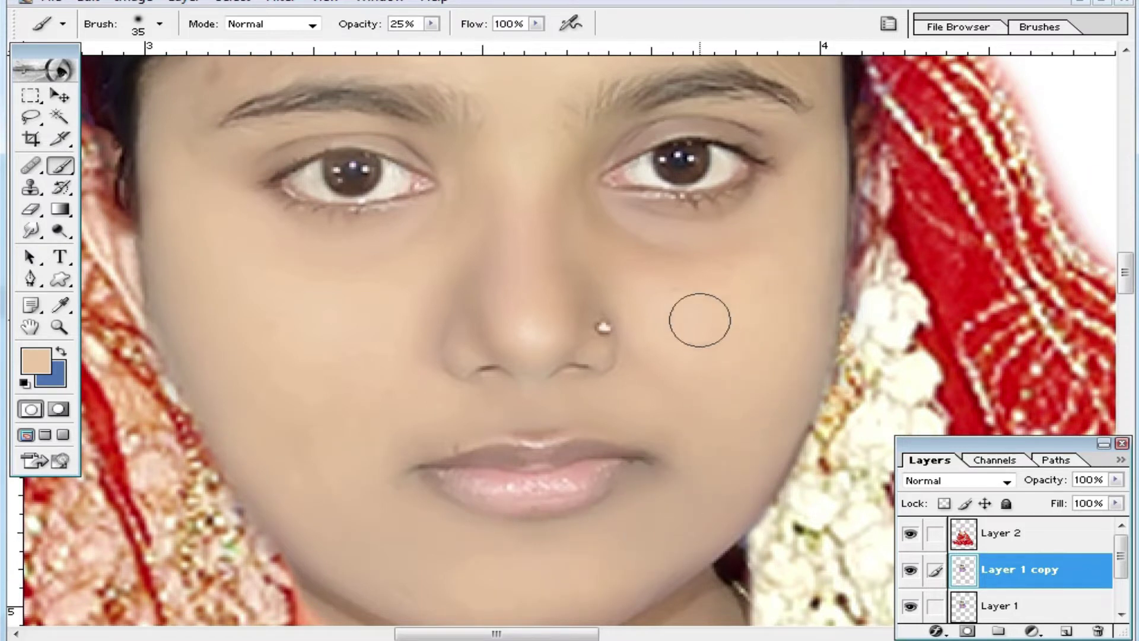
drag(636, 273, 644, 320)
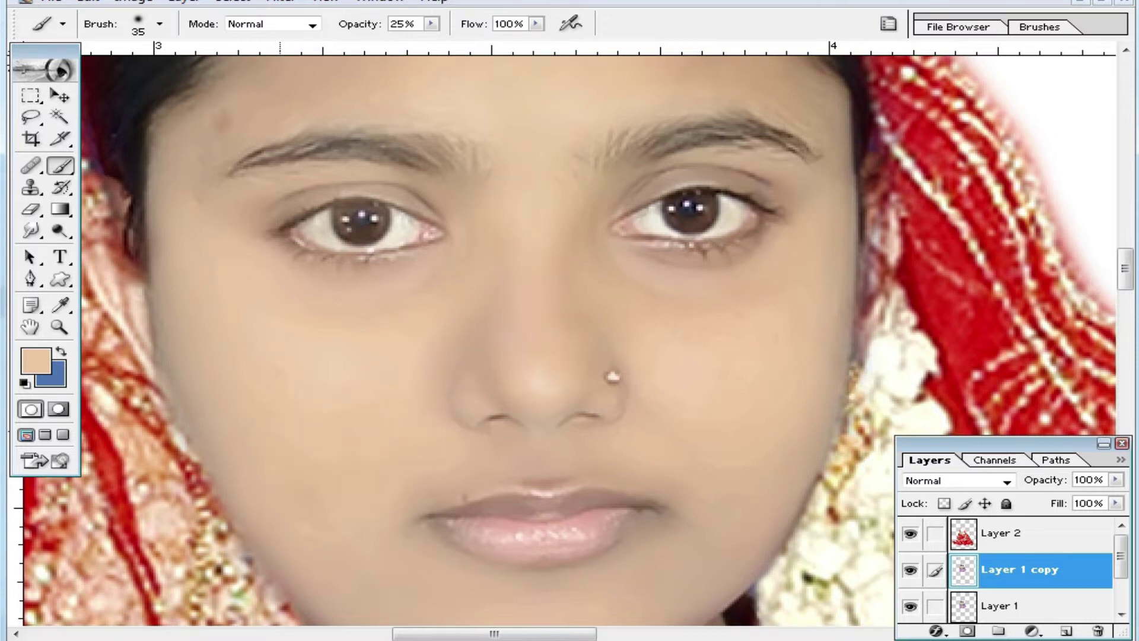
drag(228, 275, 272, 407)
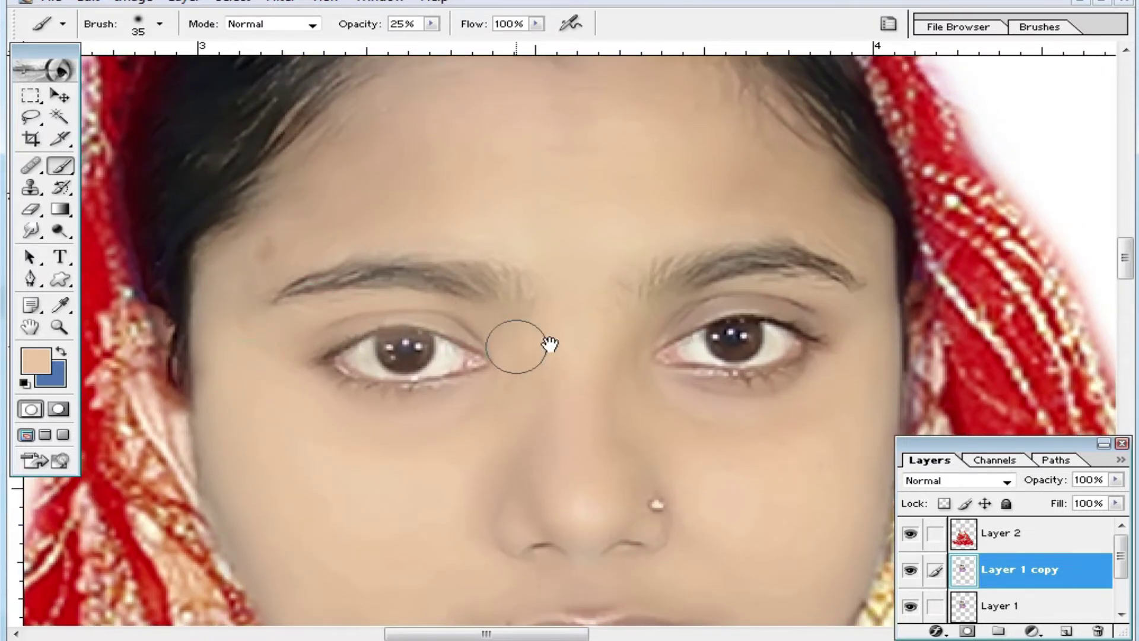
drag(550, 343, 546, 394)
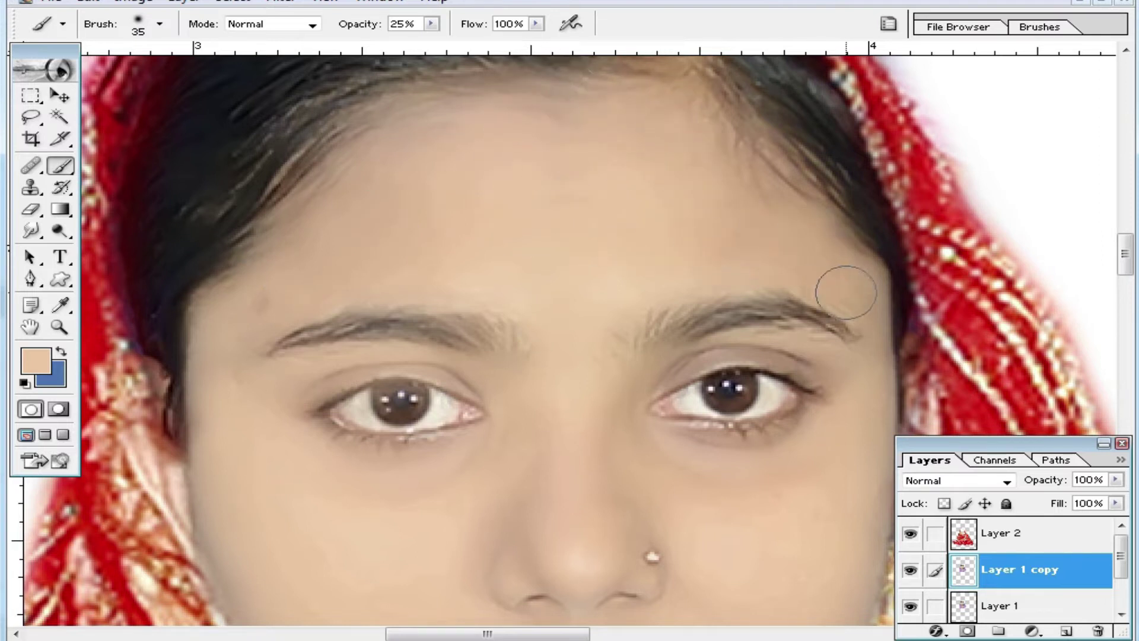
ctrl+alt+click(592, 270)
- Shrink the brush to 31 px and blend skin tone beside the right eye
right_click(632, 359)
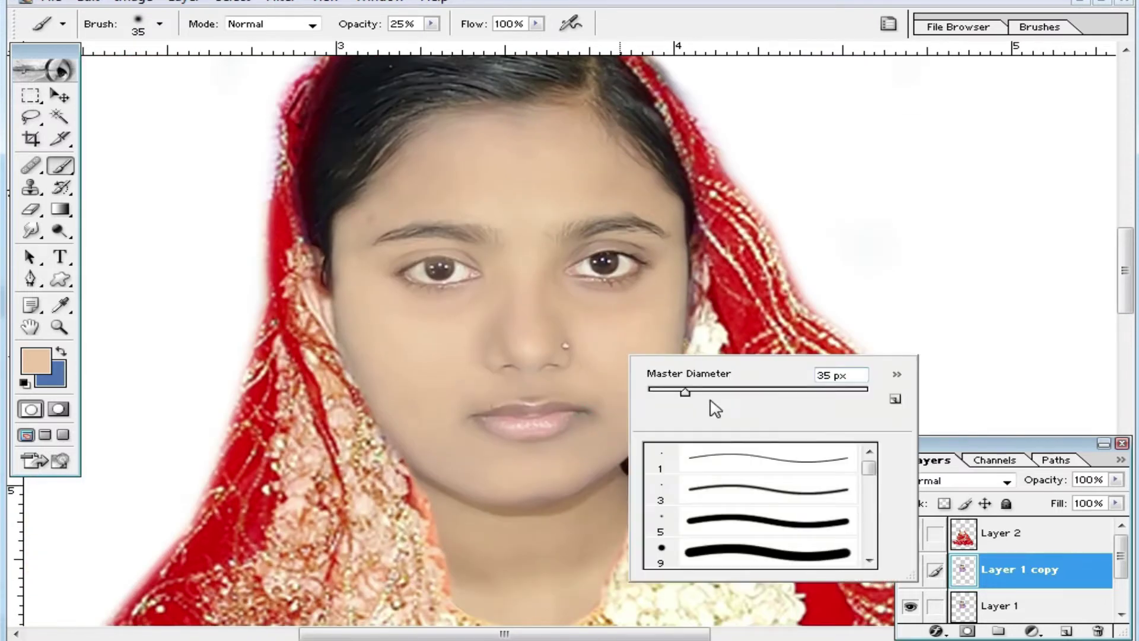
drag(685, 392, 681, 392)
click(645, 296)
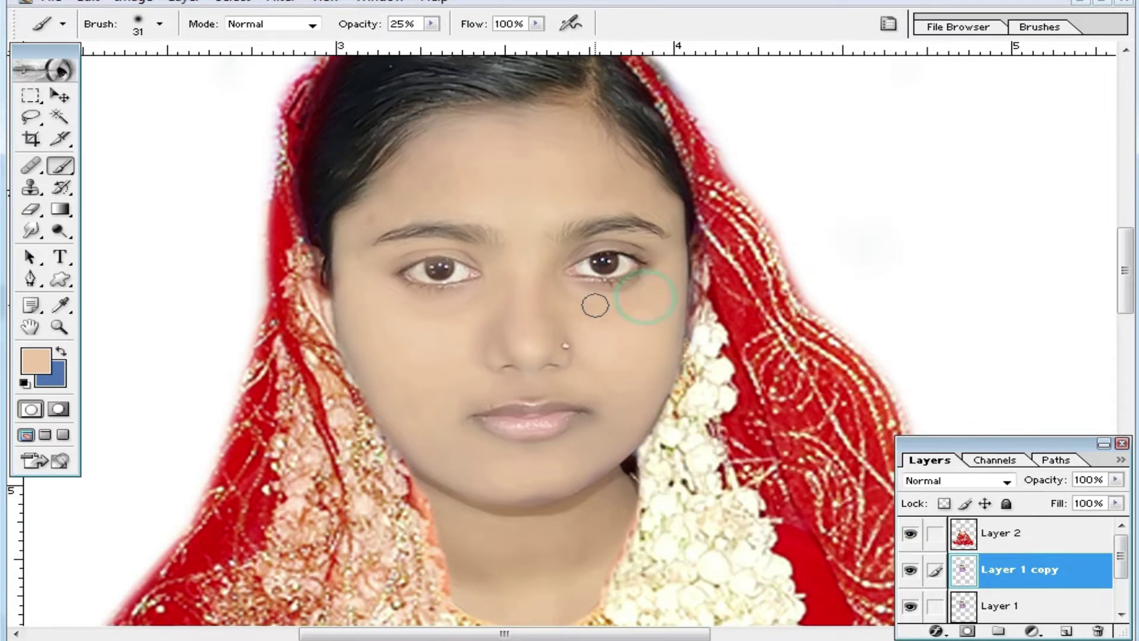
mouse_move(558, 267)
mouse_down()
mouse_move(655, 255)
mouse_move(598, 247)
mouse_up()
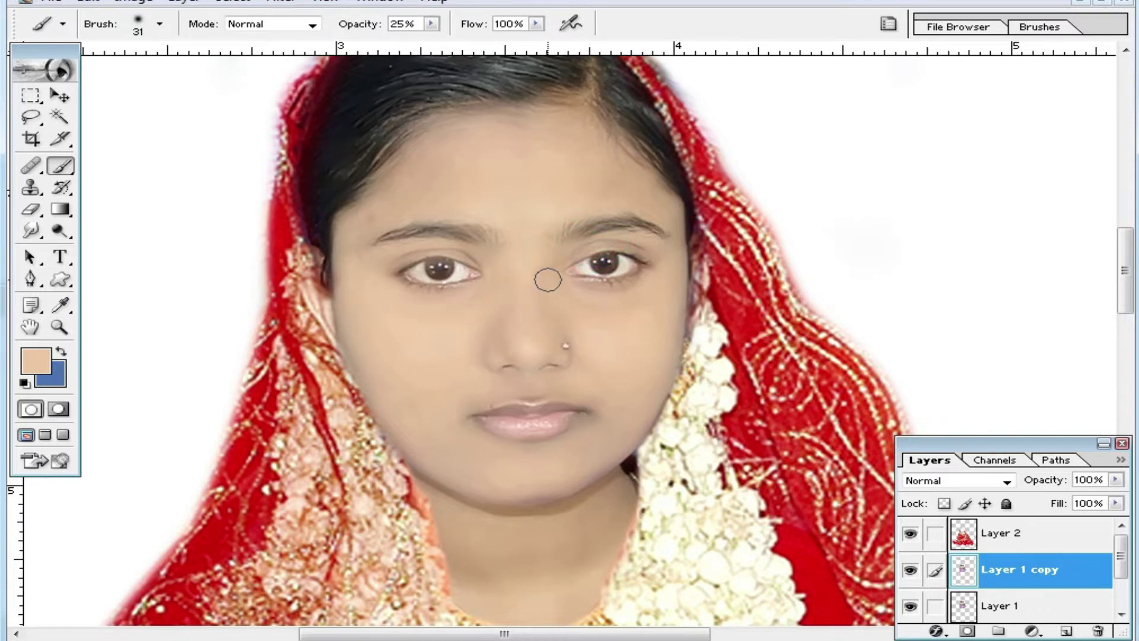
- Enlarge the brush to 78 px and soften the neck shadow near the earring
scroll(641, 303, down, 2)
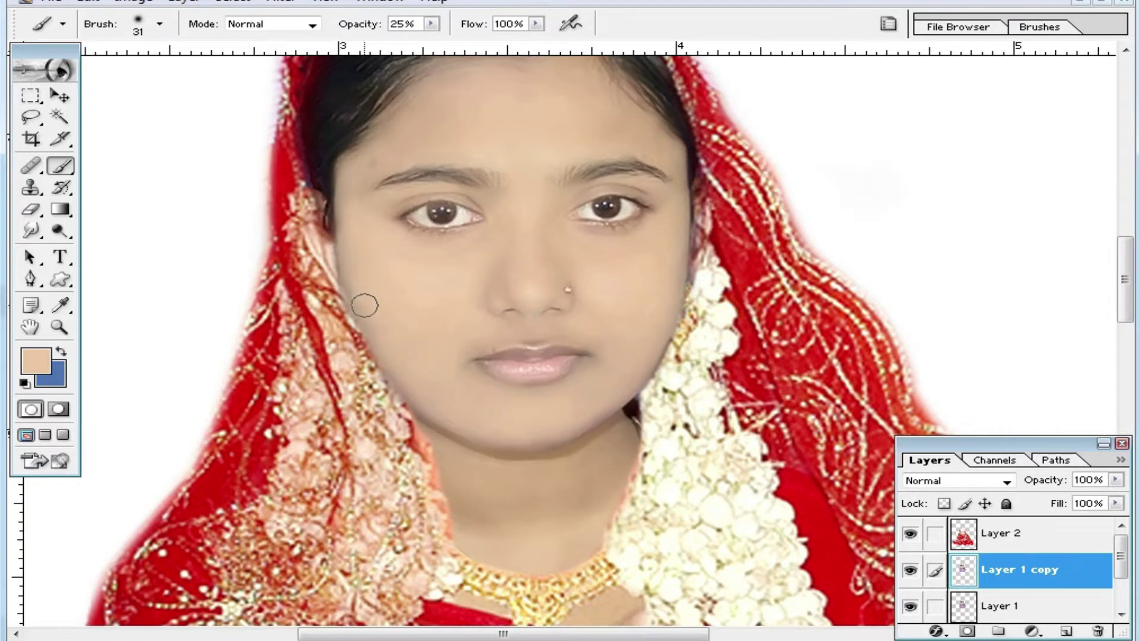
scroll(424, 394, down, 3)
right_click(658, 398)
drag(741, 428, 750, 433)
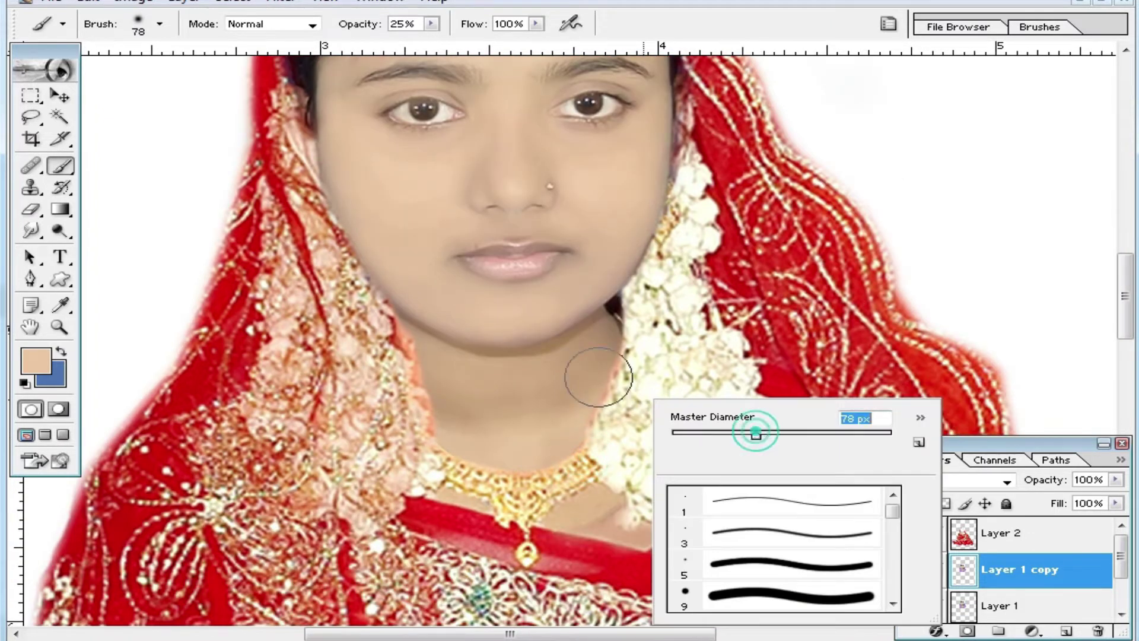
click(563, 367)
drag(592, 352, 552, 394)
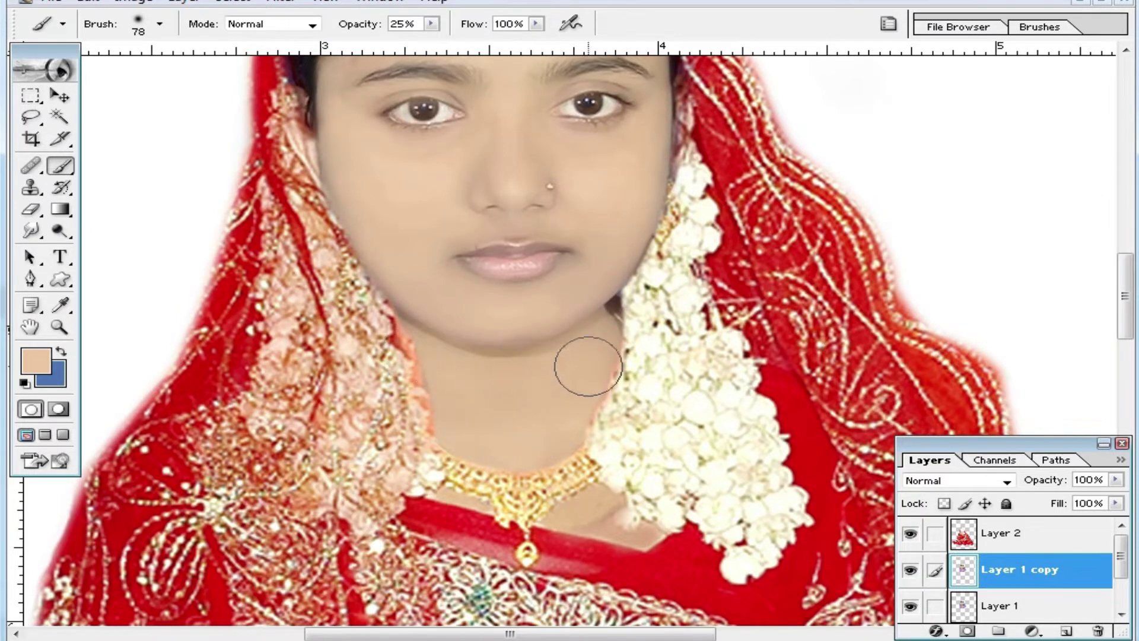
- With a 35 px brush, smooth the chin, upper lip and cheeks
right_click(658, 395)
drag(775, 429, 731, 428)
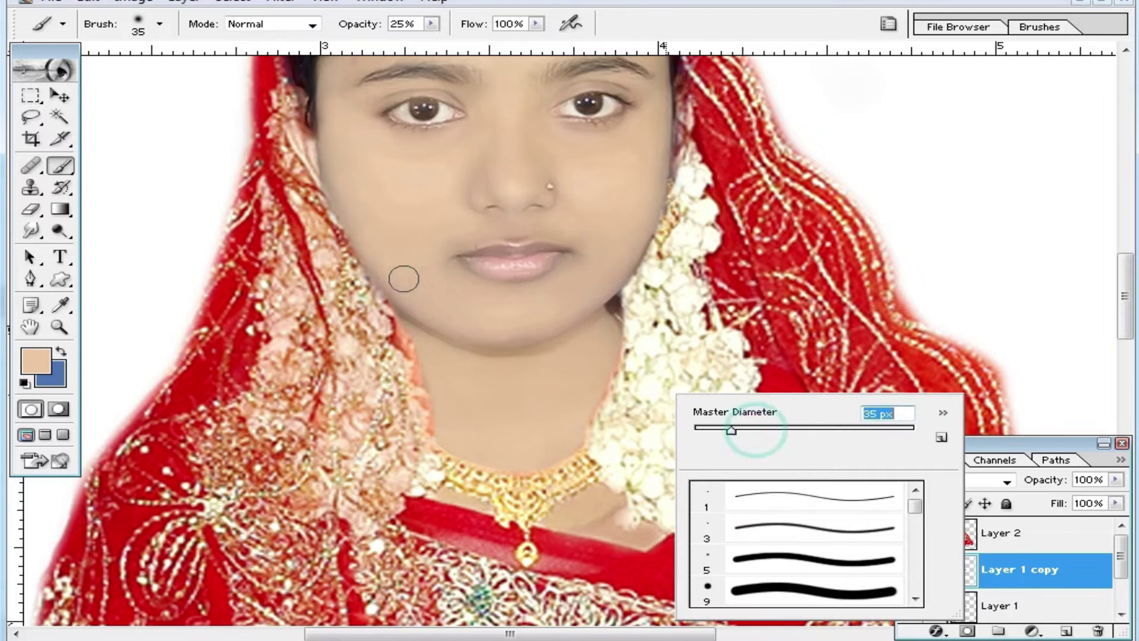
click(390, 268)
mouse_move(517, 333)
mouse_down()
mouse_move(593, 343)
mouse_move(496, 362)
mouse_up()
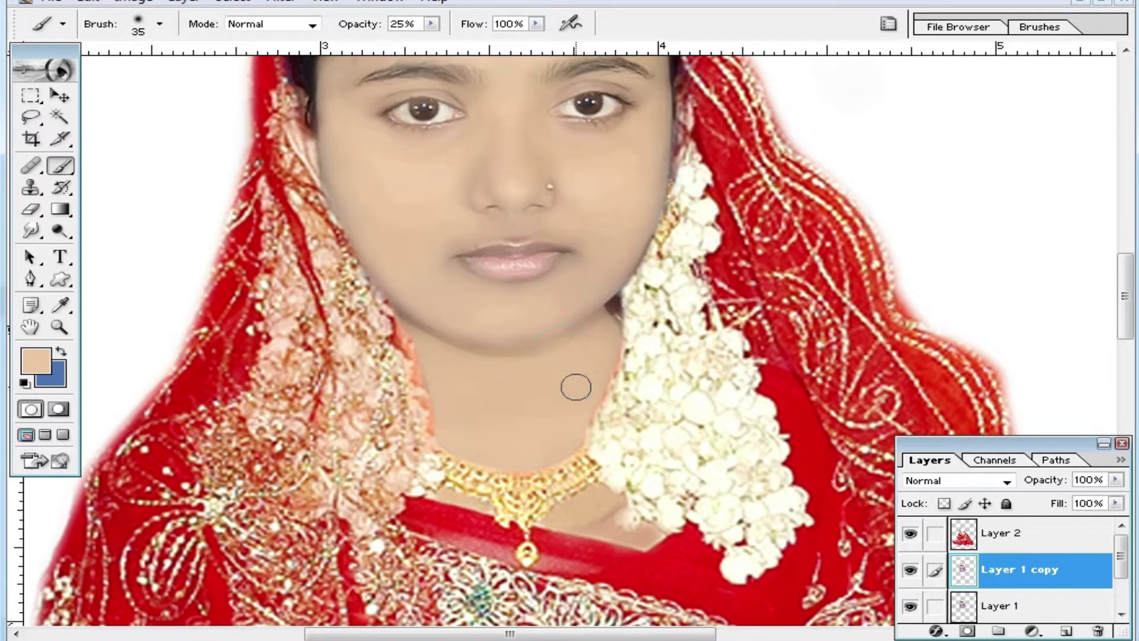
drag(516, 229, 581, 280)
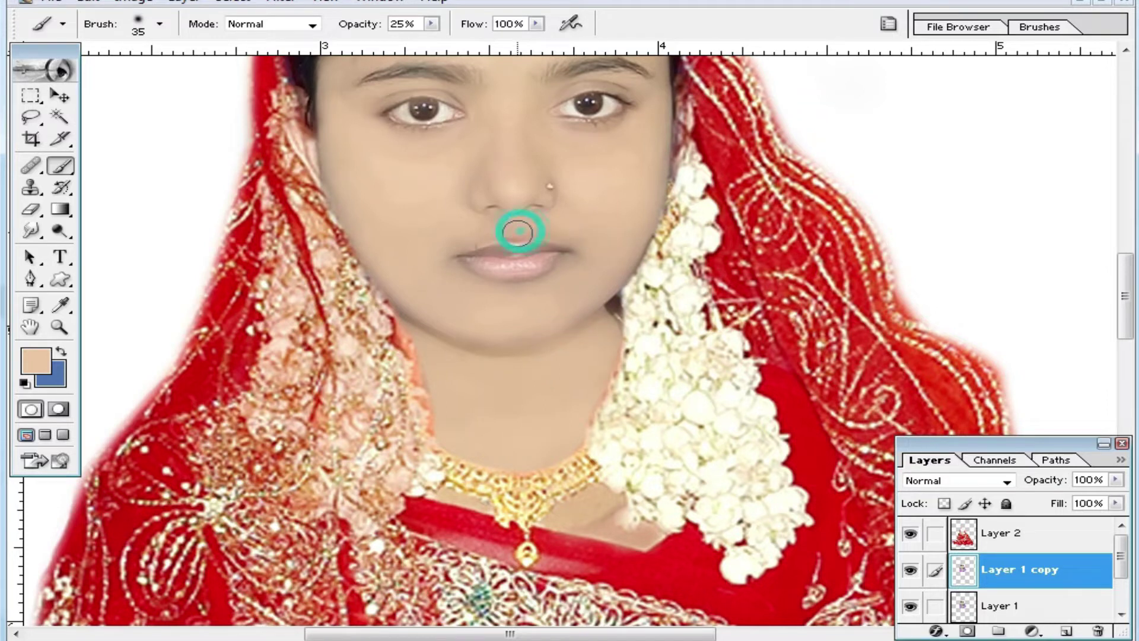
drag(503, 287, 532, 354)
drag(453, 298, 449, 241)
ctrl+alt+click(569, 219)
- Raise Black in the Blacks range of Selective Color on the painted layer
click(134, 3)
mouse_move(184, 48)
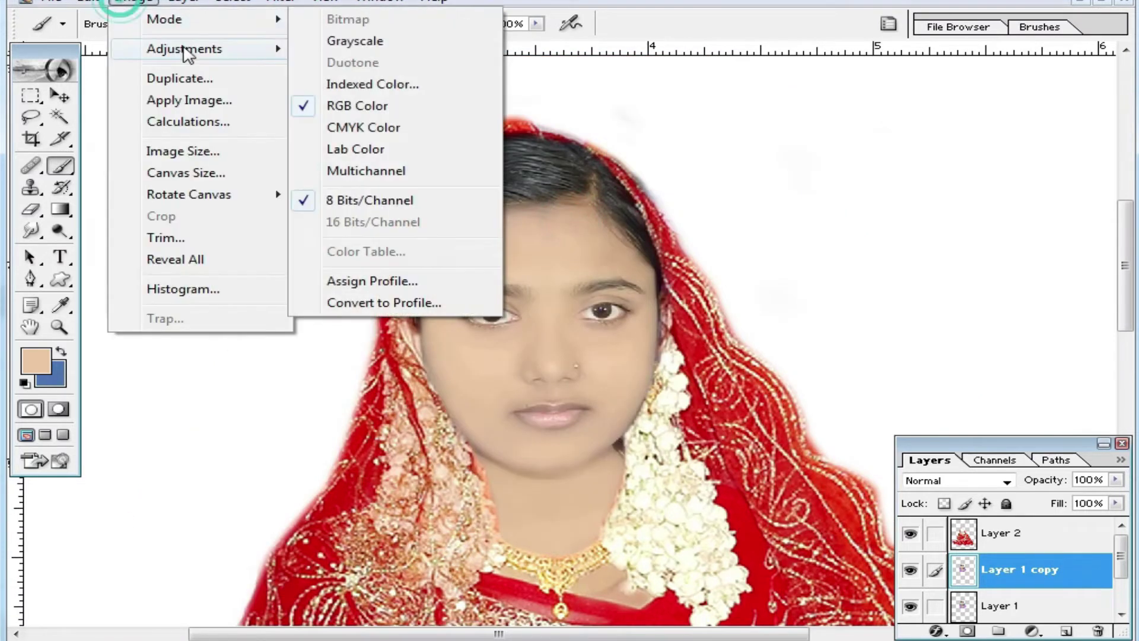
click(445, 271)
click(874, 186)
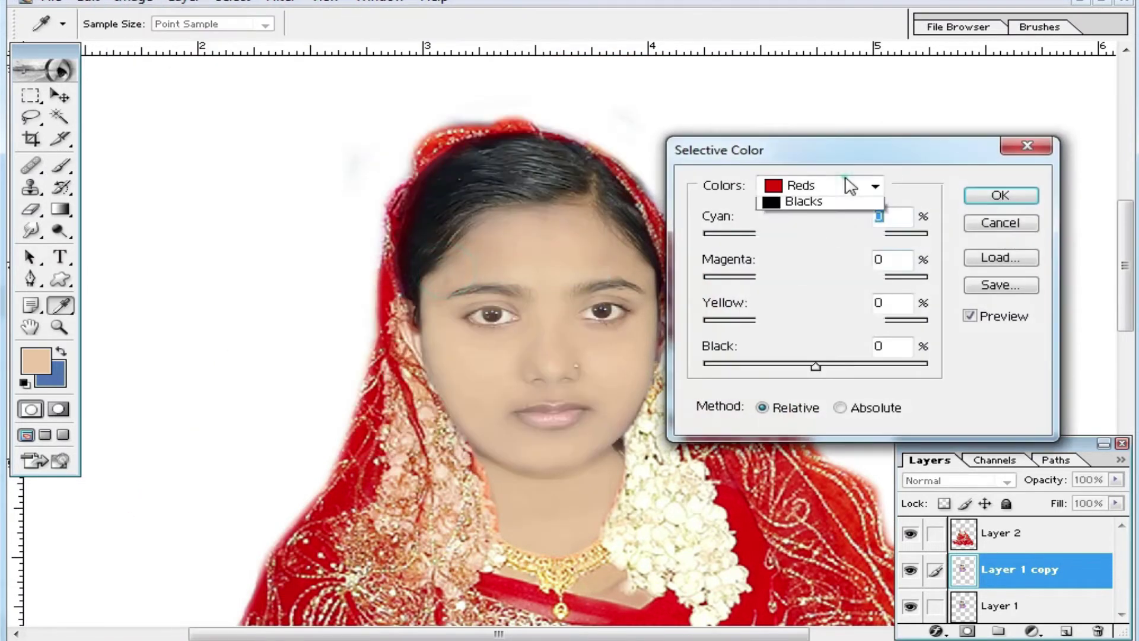
click(804, 330)
drag(837, 365, 902, 371)
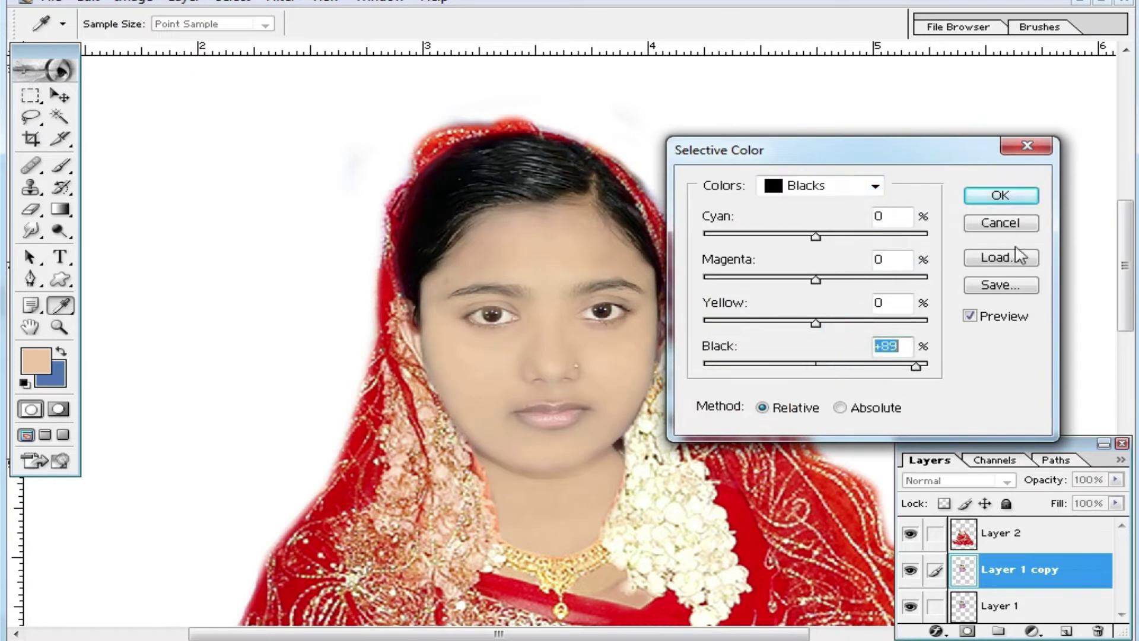
click(1010, 195)
- Fade the painted layer's opacity, merge it into Layer 1, and duplicate Layer 1
key(b)
drag(1116, 481, 1083, 504)
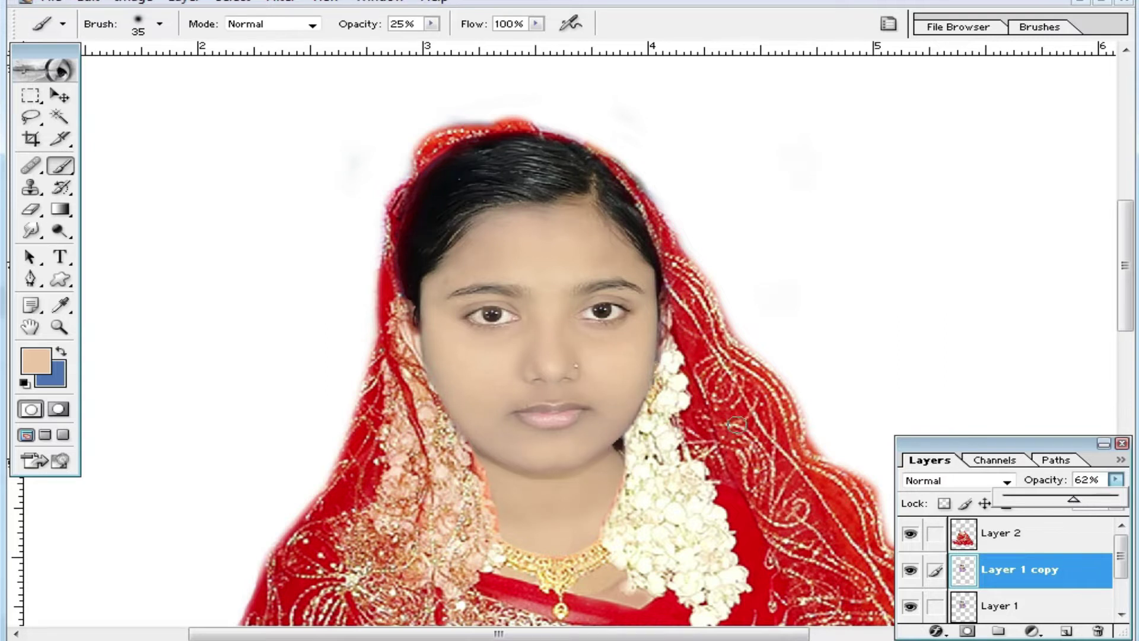
key(ctrl+e)
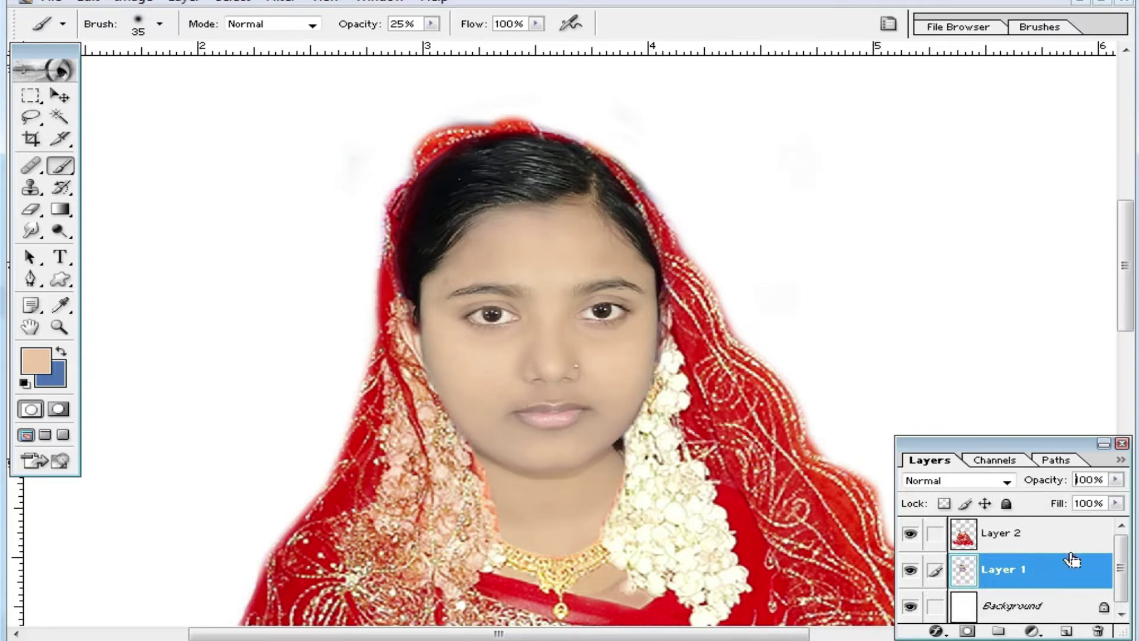
key(ctrl+j)
click(1032, 631)
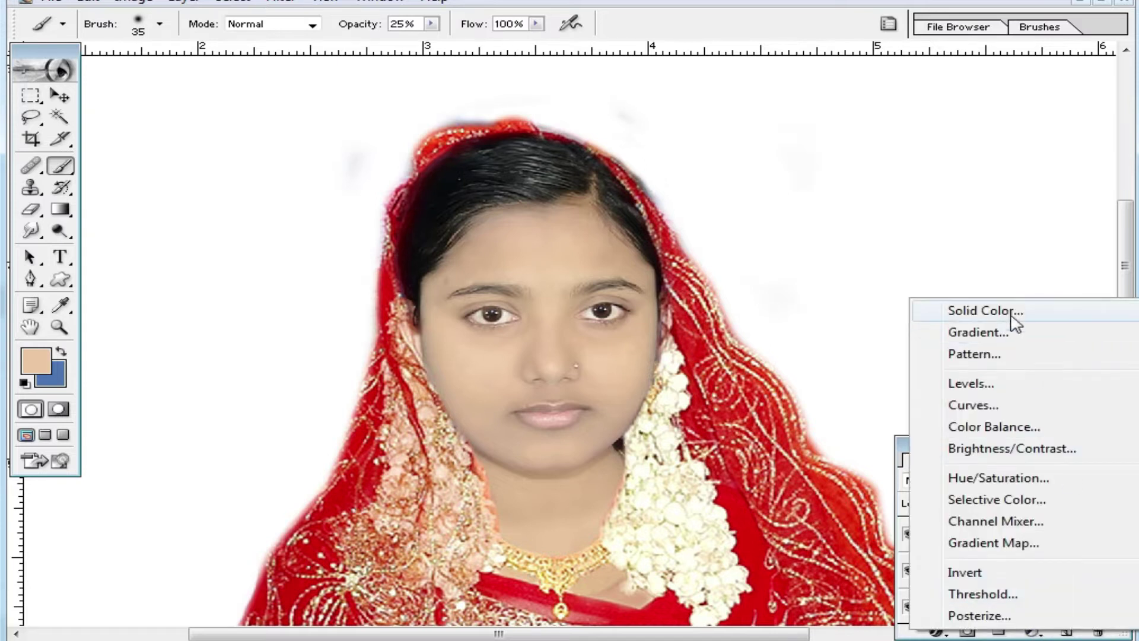
- Add a brown #996633 Solid Color fill layer and invert its mask to black
click(1012, 310)
click(610, 456)
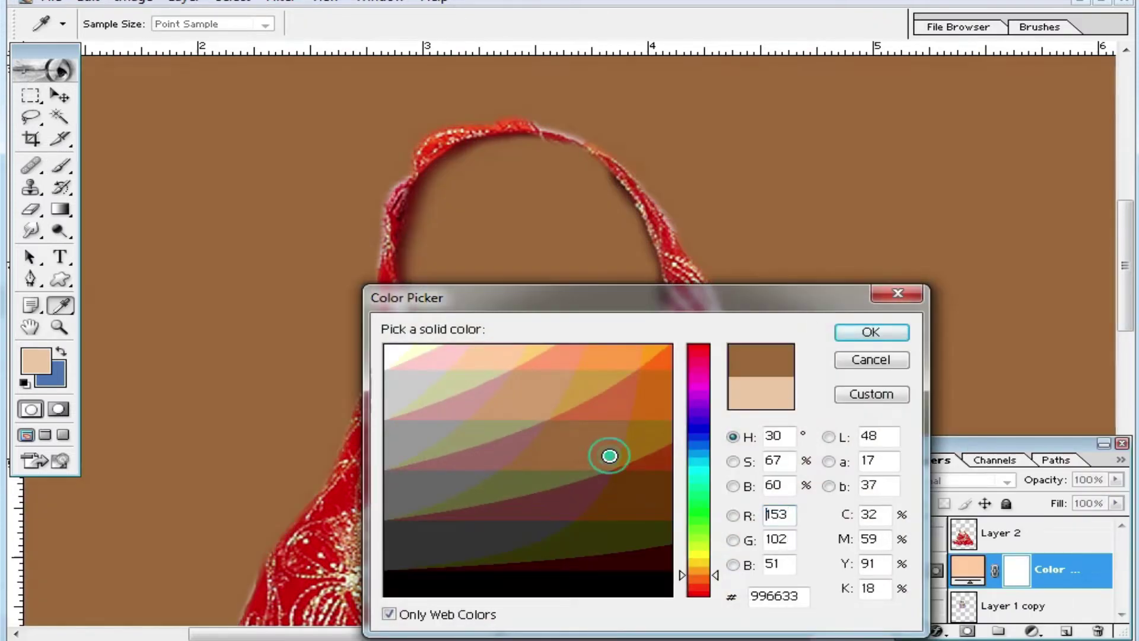
click(876, 332)
key(b)
key(d)
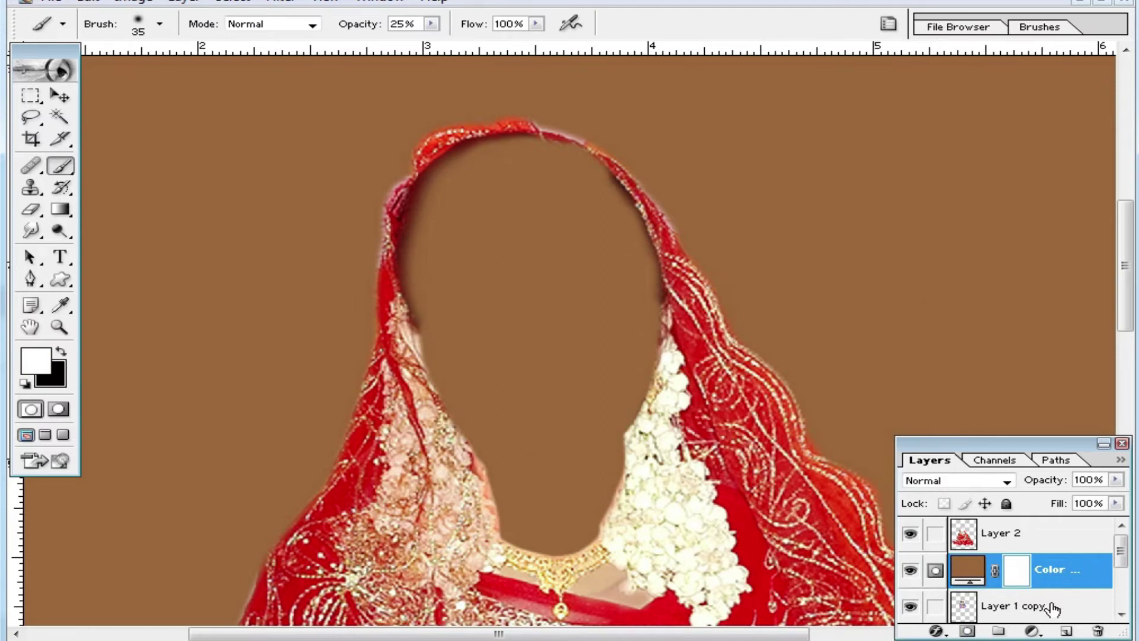
key(ctrl+i)
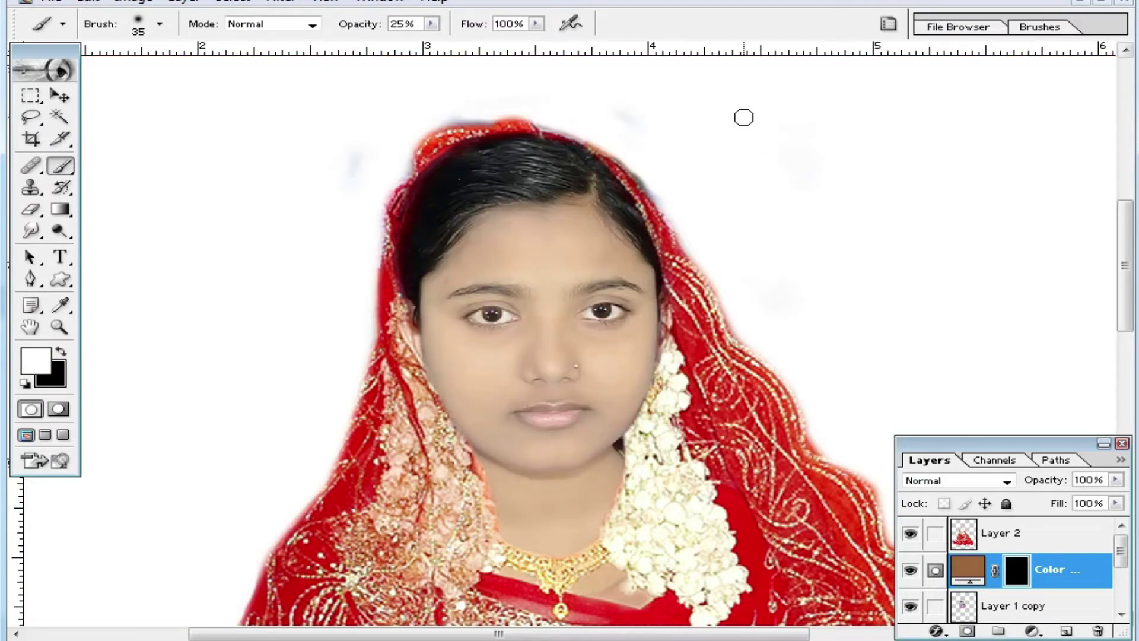
- Zoom in close on the lips and set the brush to 11 px at 35% opacity
click(604, 428)
click(453, 336)
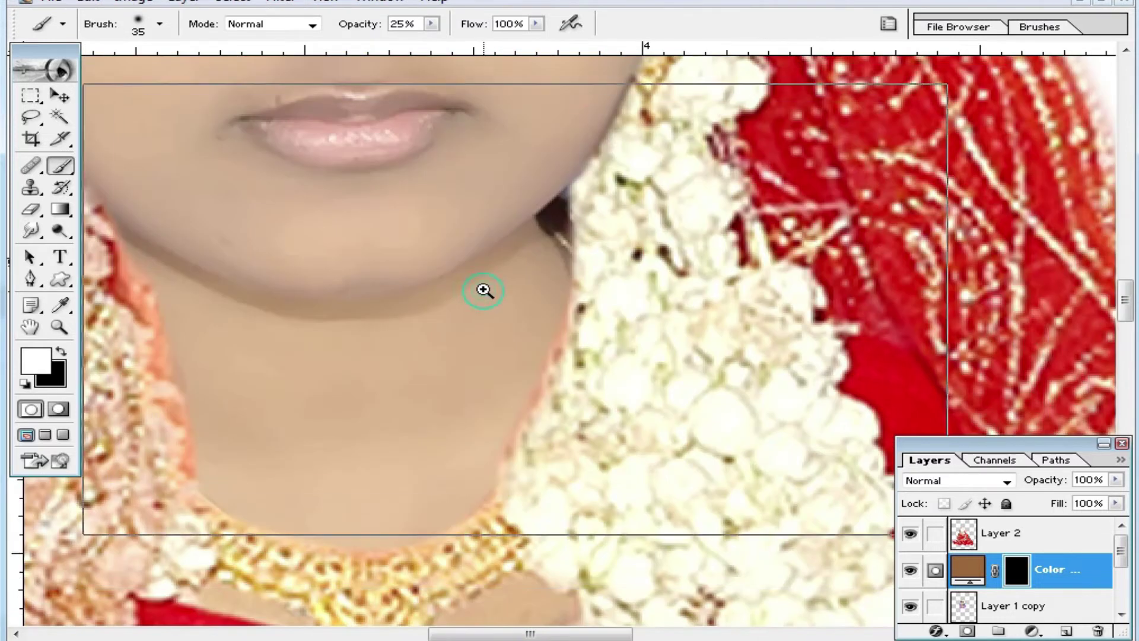
click(483, 293)
right_click(529, 317)
drag(571, 353, 564, 352)
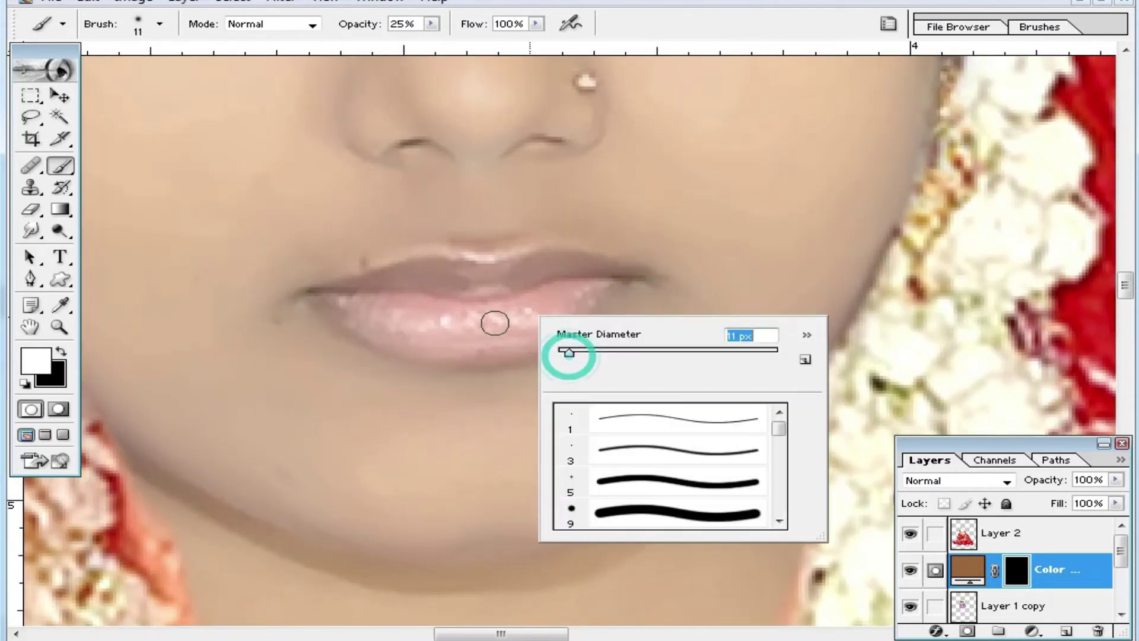
click(491, 320)
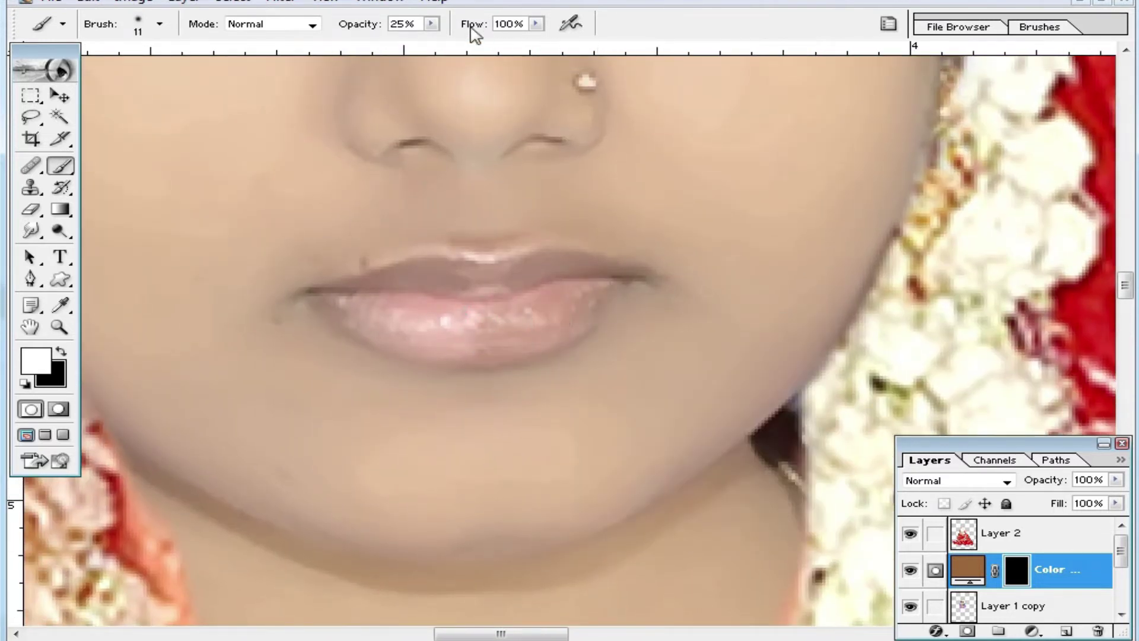
drag(431, 26, 439, 38)
- Paint white over the lower lip and across the lips to reveal the brown
mouse_move(541, 308)
mouse_down()
mouse_move(632, 284)
mouse_move(534, 331)
mouse_move(540, 323)
mouse_up()
drag(460, 342, 344, 312)
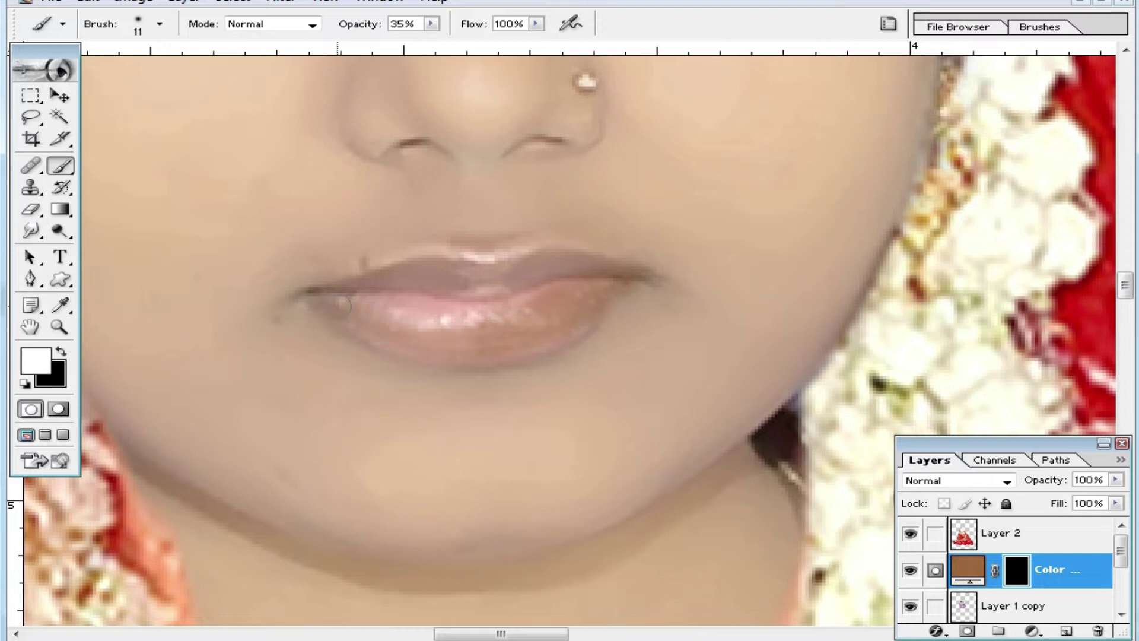
mouse_move(417, 340)
mouse_down()
mouse_move(432, 322)
mouse_move(463, 318)
mouse_move(455, 329)
mouse_move(495, 346)
mouse_move(384, 332)
mouse_up()
mouse_move(372, 294)
mouse_down()
mouse_move(549, 280)
mouse_move(528, 341)
mouse_up()
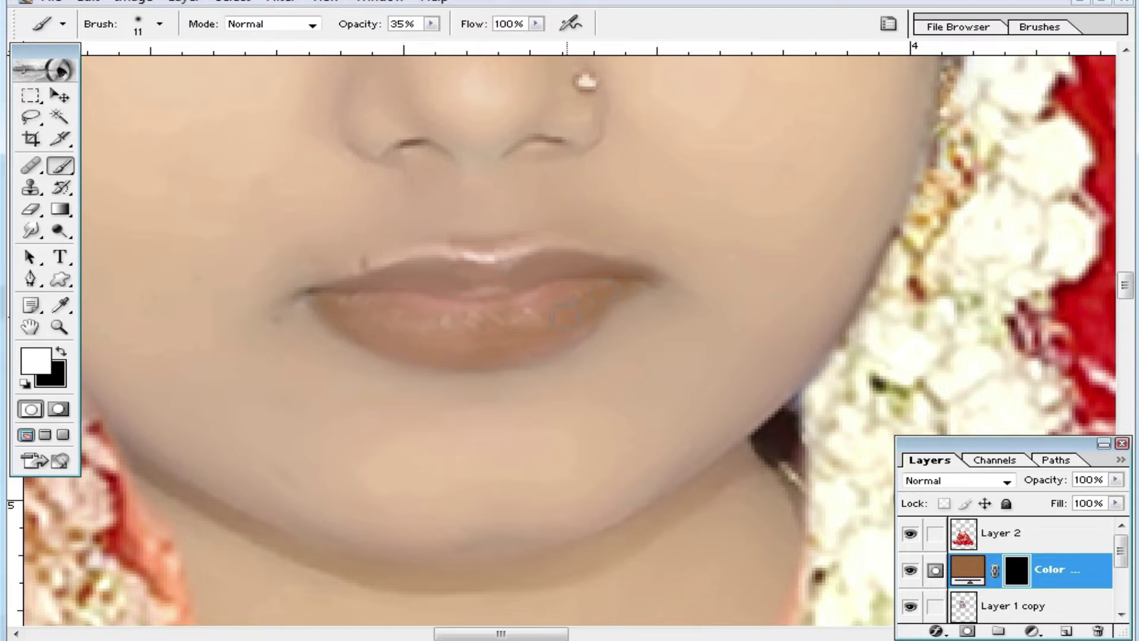
mouse_move(589, 295)
mouse_down()
mouse_move(500, 347)
mouse_move(374, 326)
mouse_move(476, 308)
mouse_up()
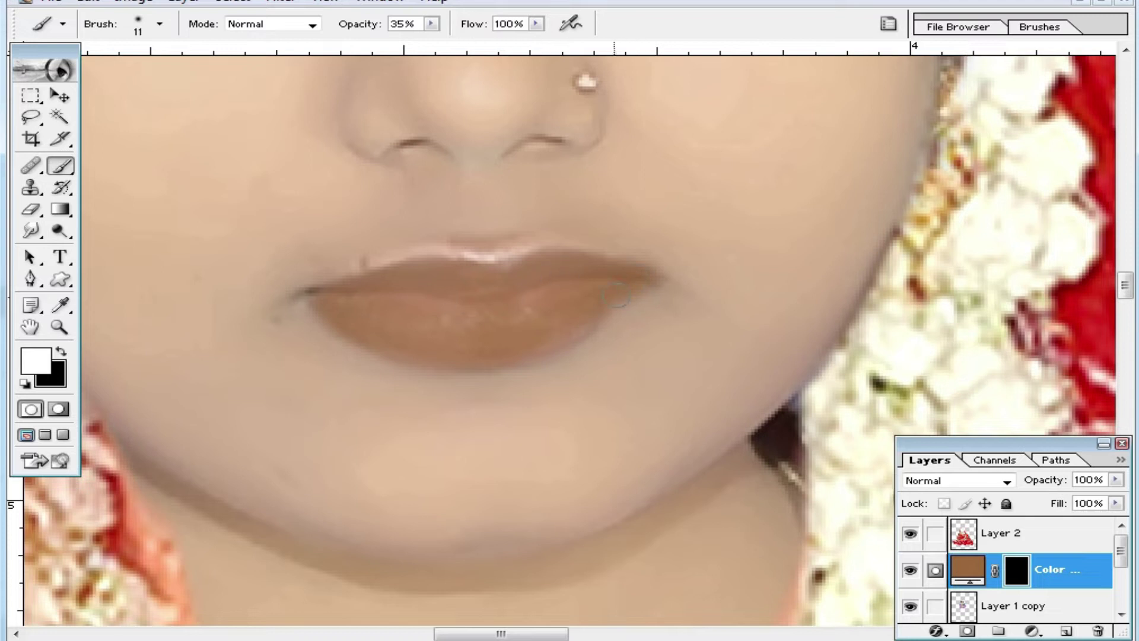
- Set the brown lip Color fill layer to 70% opacity, trying Multiply, then settling on Soft Light
click(1116, 479)
mouse_move(1116, 501)
mouse_down()
mouse_move(1065, 504)
mouse_move(1087, 503)
mouse_up()
click(1004, 481)
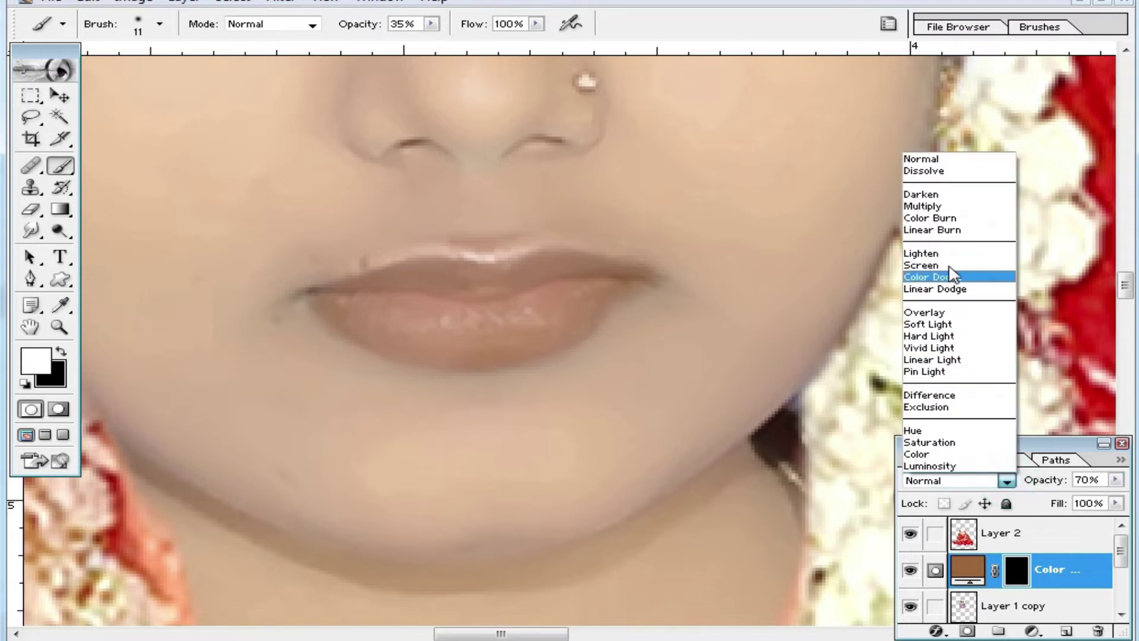
click(925, 206)
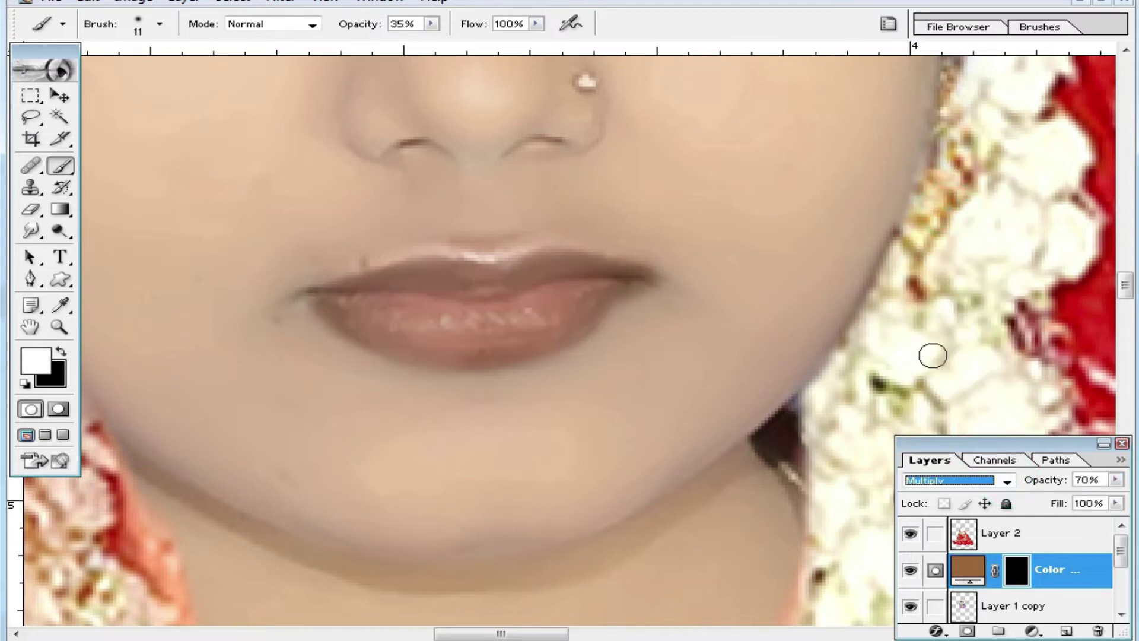
click(1007, 482)
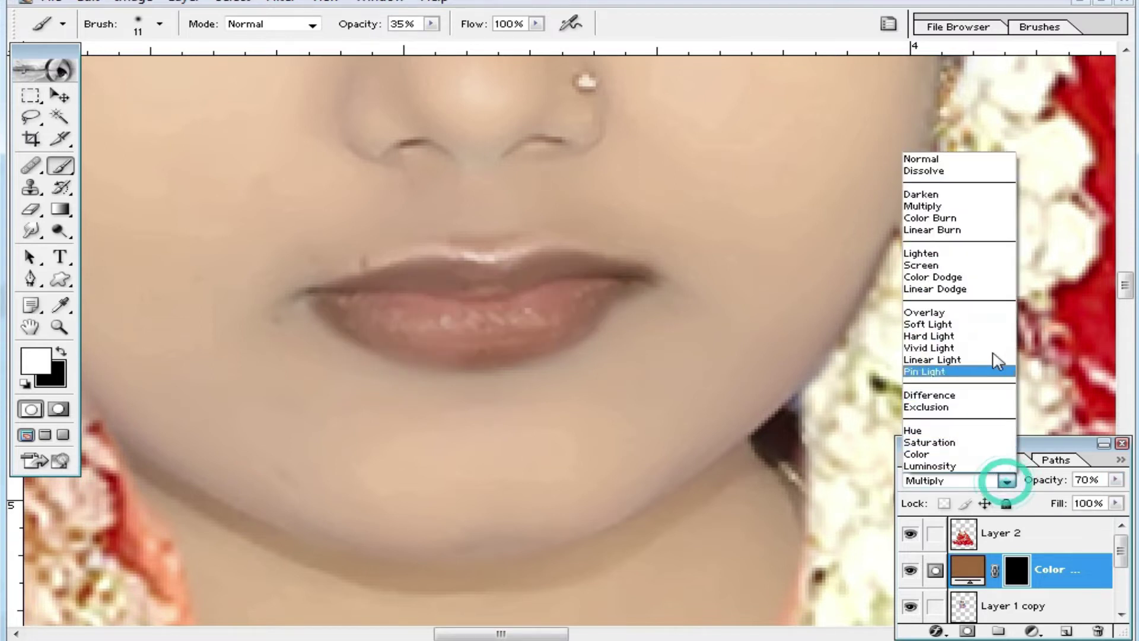
click(961, 325)
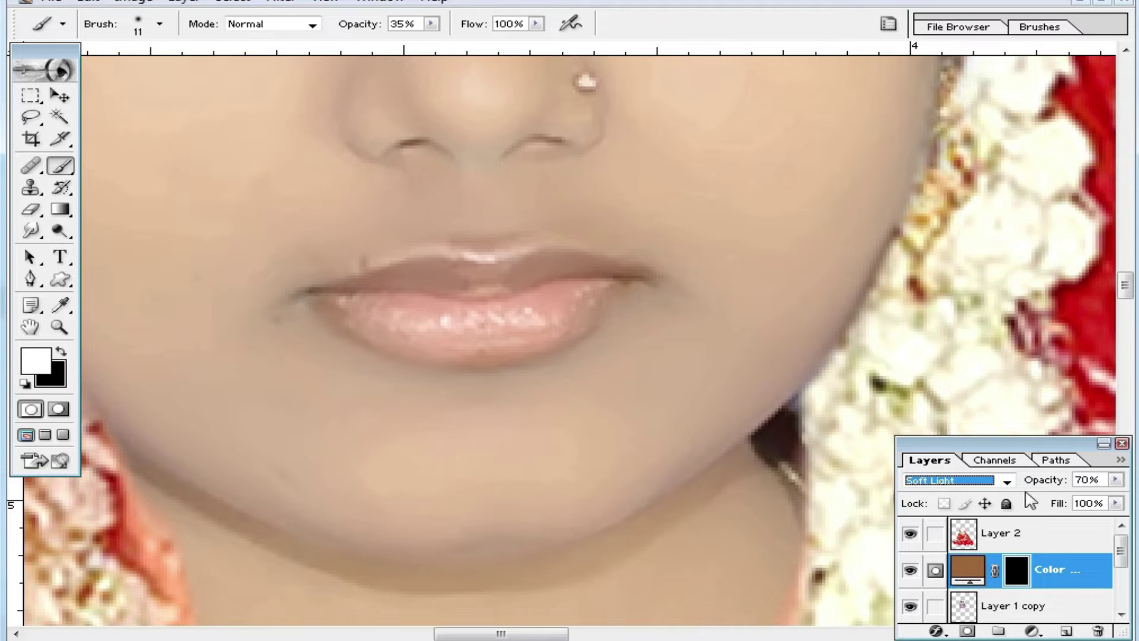
- Try Hard Light, Color, Multiply, Normal and Screen blend modes on the lip colour layer
scroll(985, 494, down, 1)
click(1008, 482)
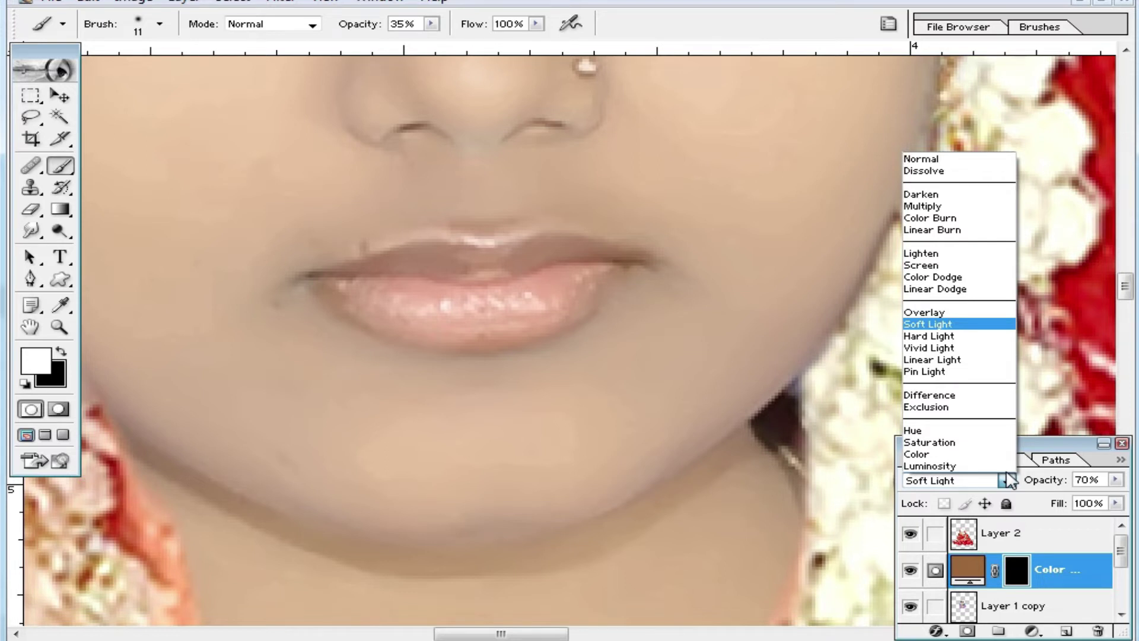
click(1015, 336)
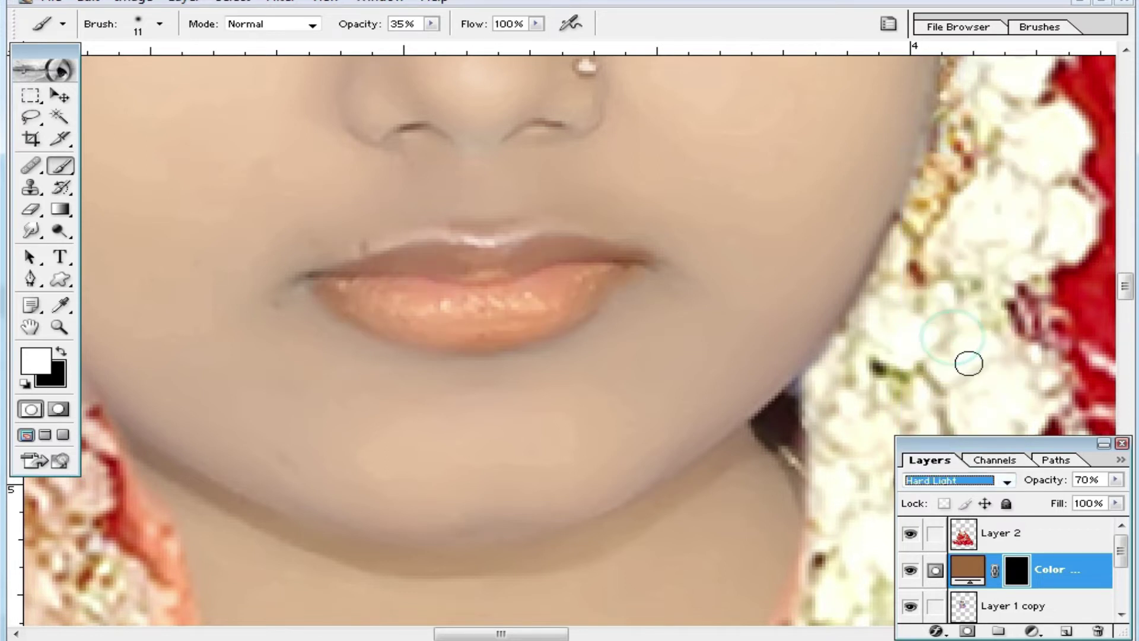
click(1006, 482)
click(948, 455)
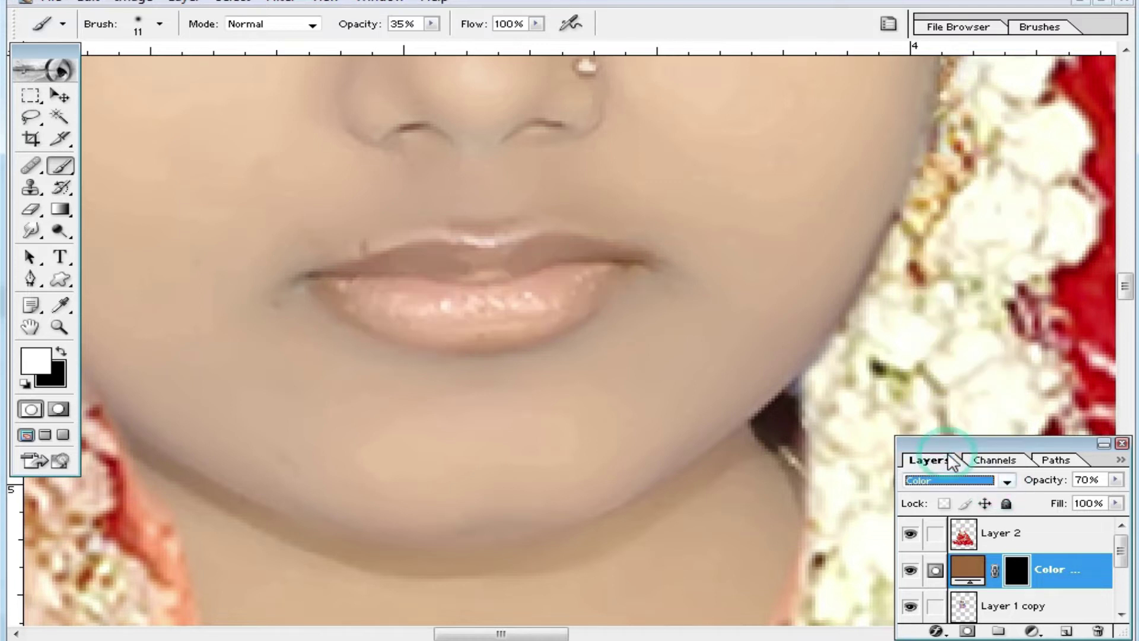
click(1004, 483)
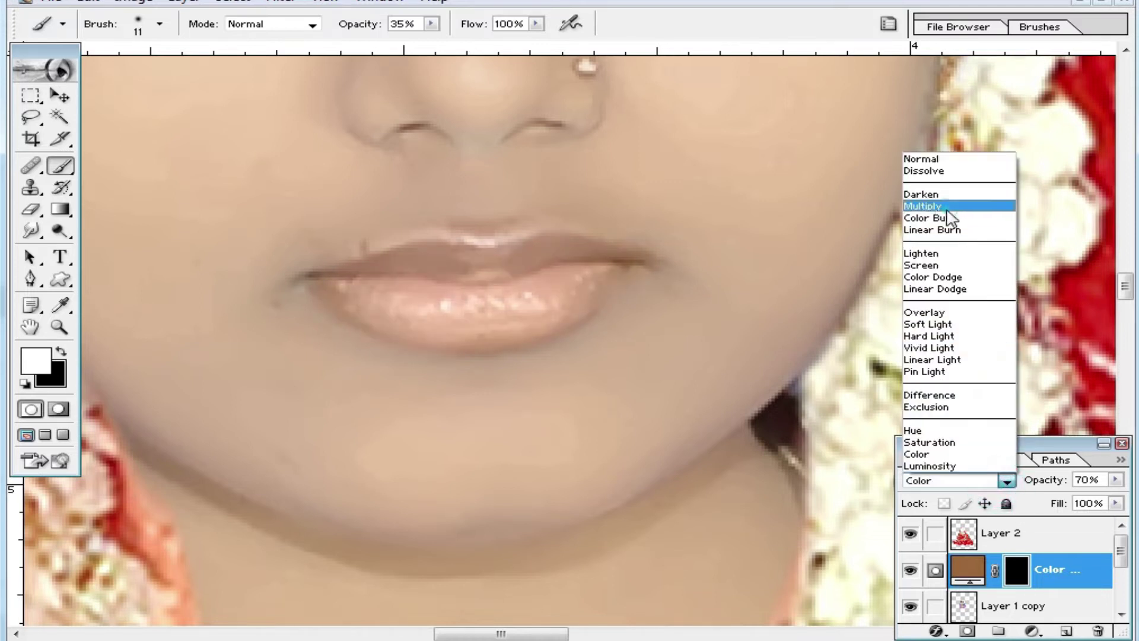
click(943, 206)
click(1007, 481)
click(931, 159)
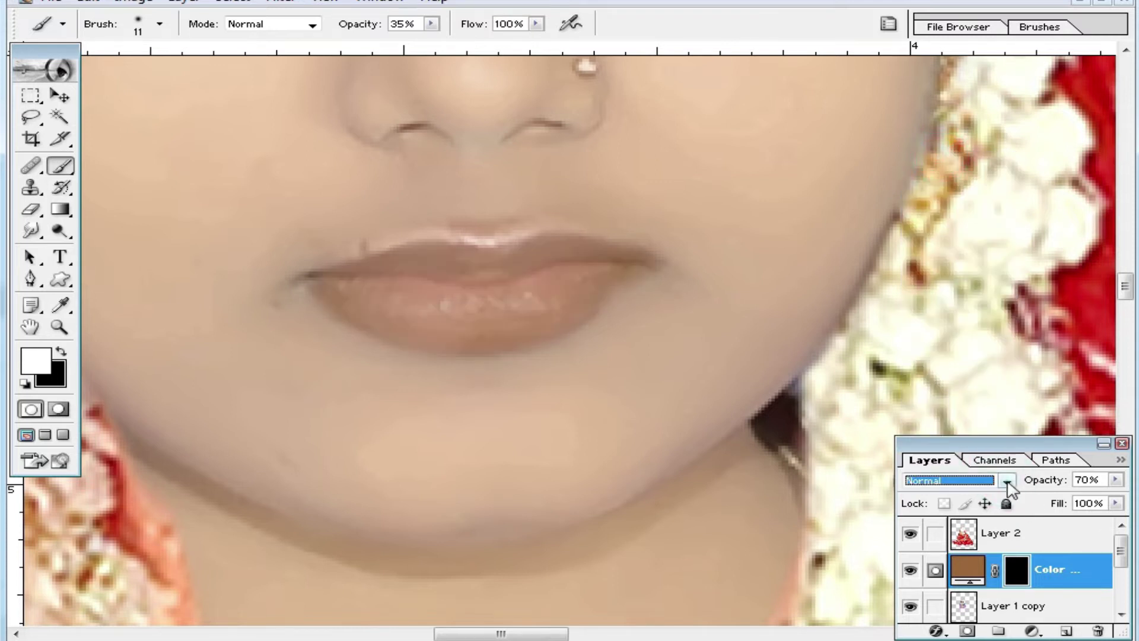
click(1007, 482)
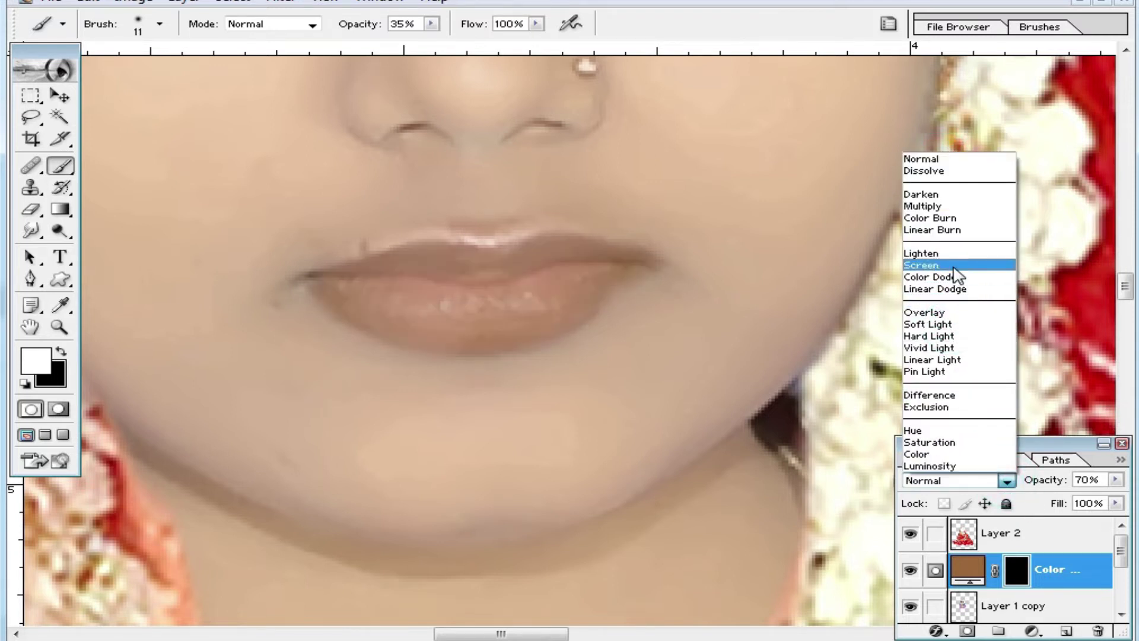
click(926, 265)
- Settle the lip colour layer on Soft Light at 100% opacity
click(1007, 482)
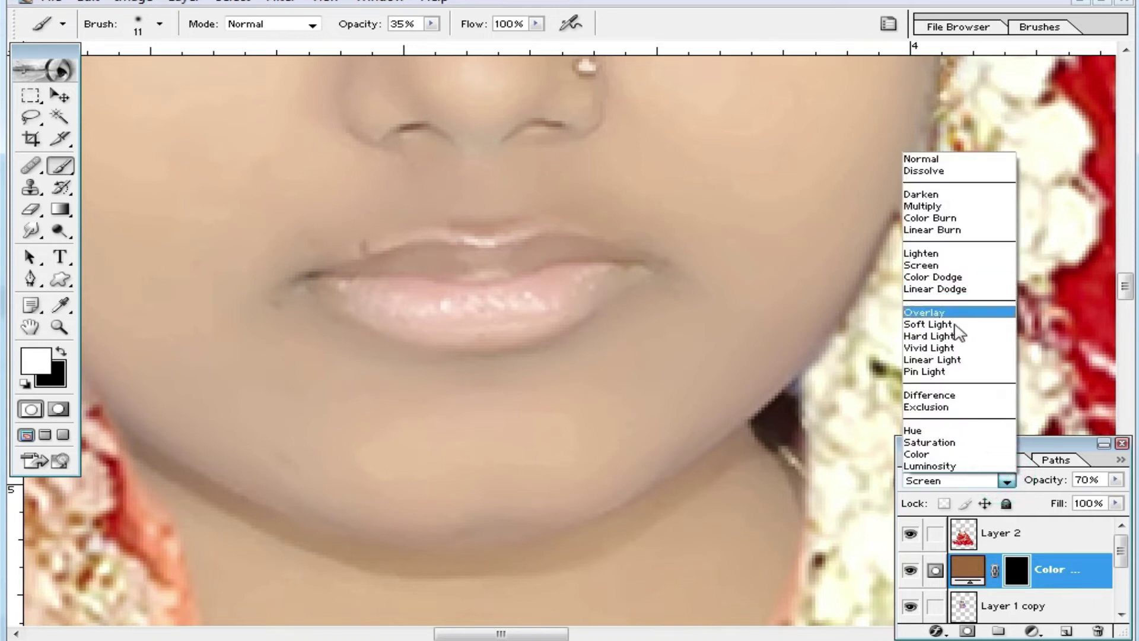
click(929, 324)
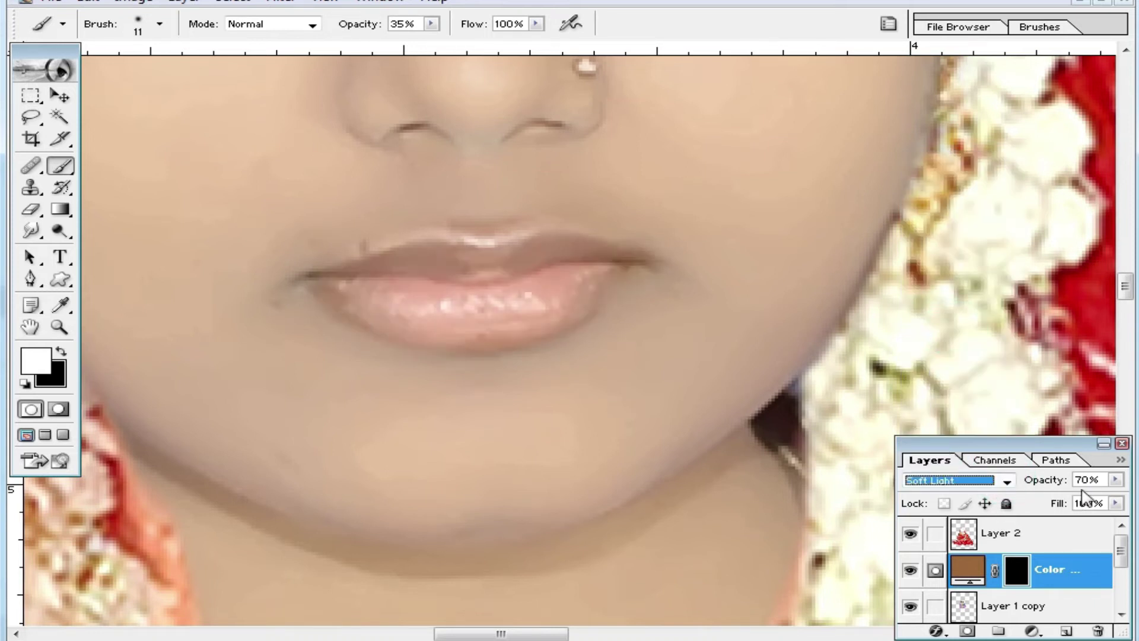
click(1121, 484)
drag(1081, 501, 1028, 504)
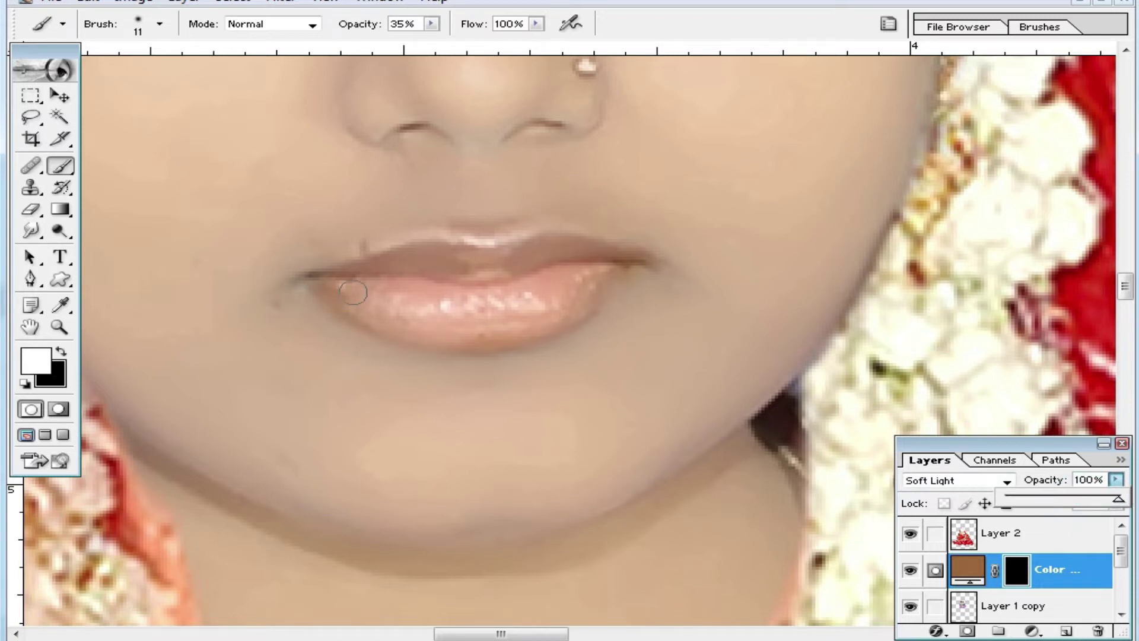
key(ctrl+minus)
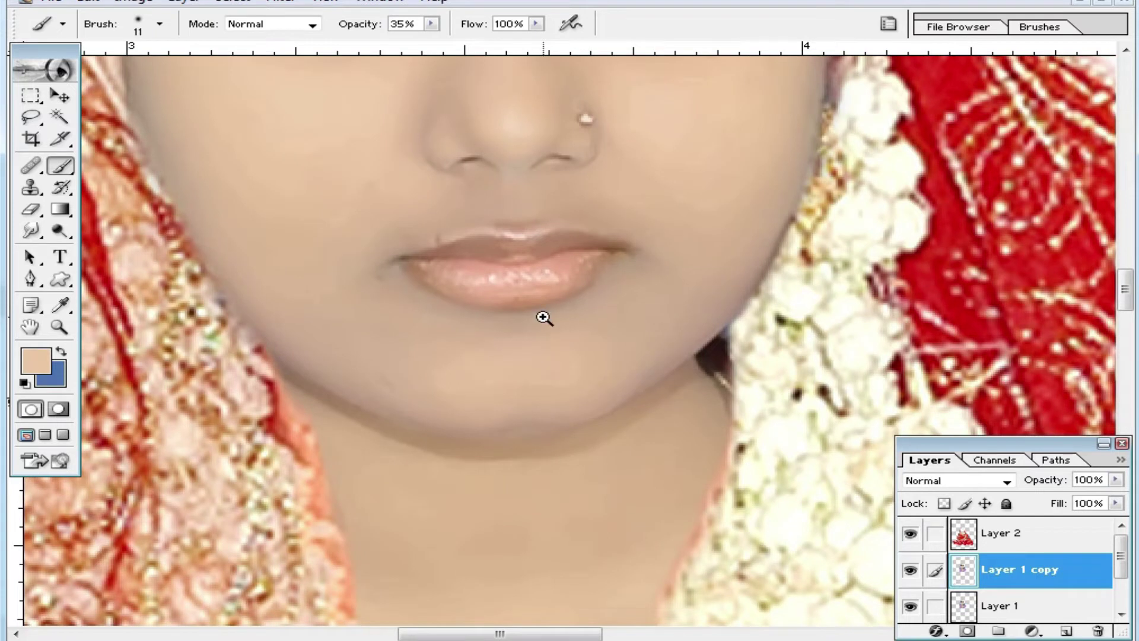
- Switch to the Healing Brush and resize it from 18 px down to 7 px
ctrl+click(544, 318)
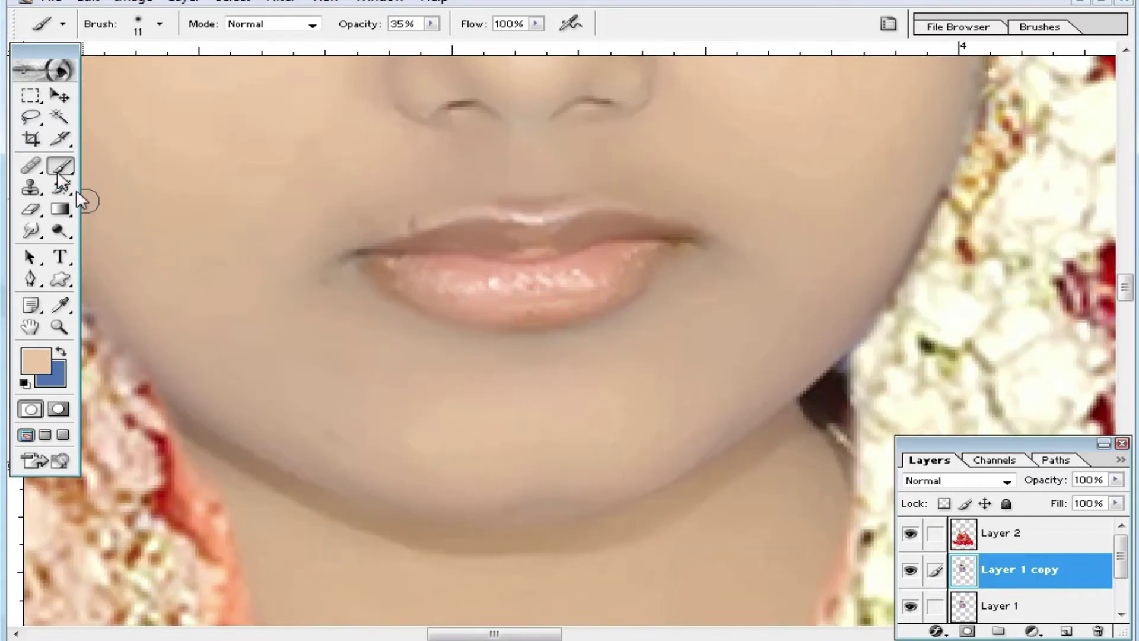
click(31, 167)
right_click(350, 330)
text(18)
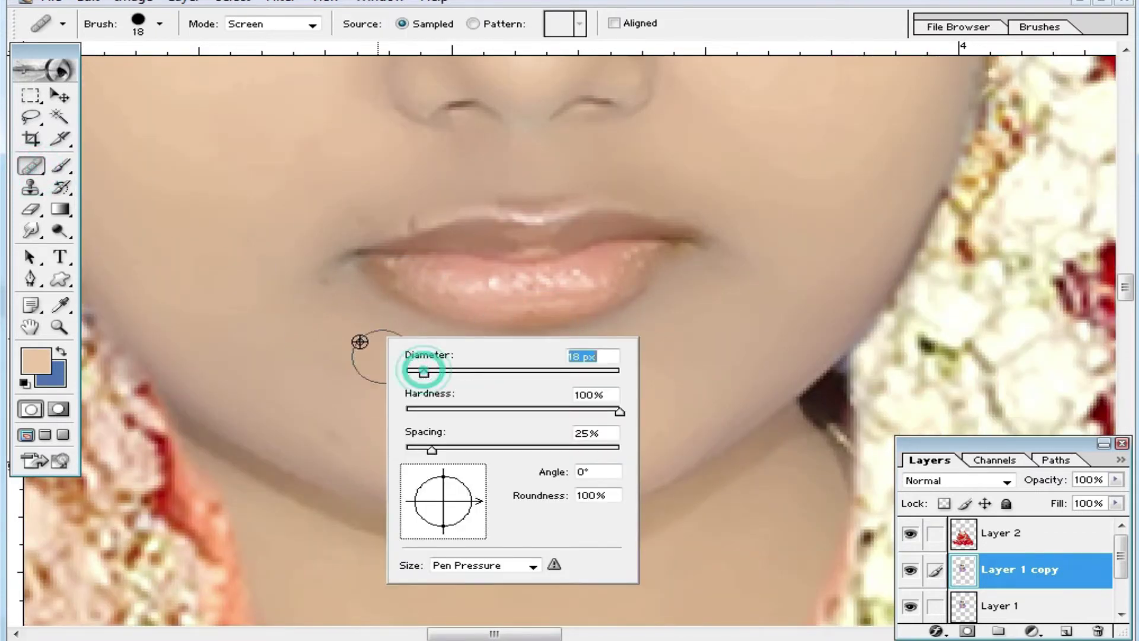
key(Return)
click(332, 283)
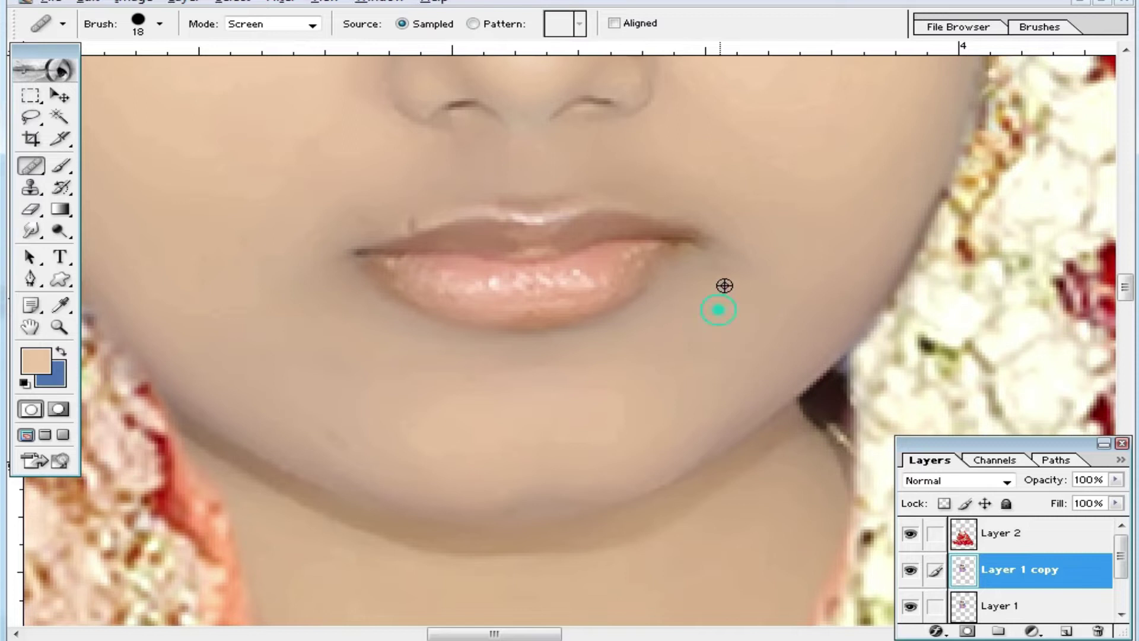
right_click(575, 314)
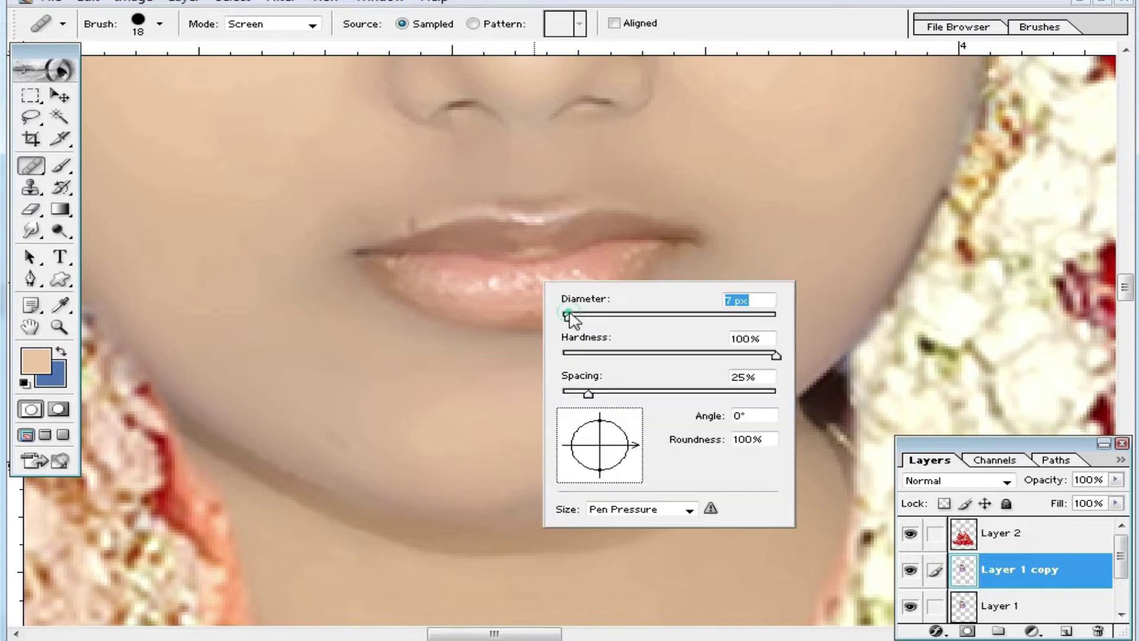
key(Return)
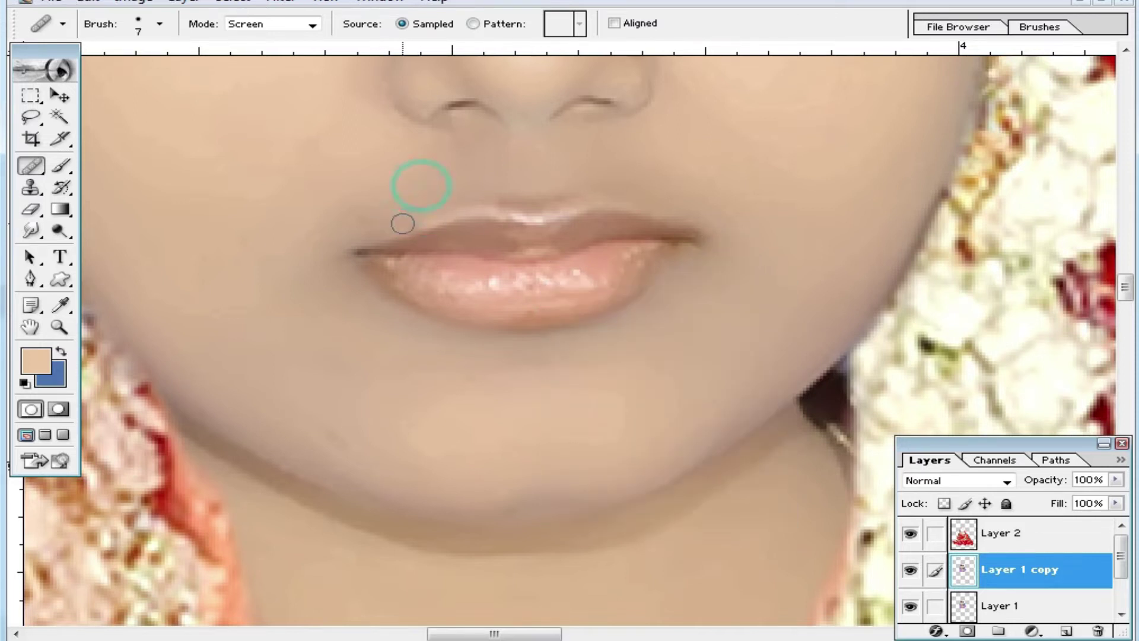
- Heal a small mark near the lips and one on the chin
click(305, 145)
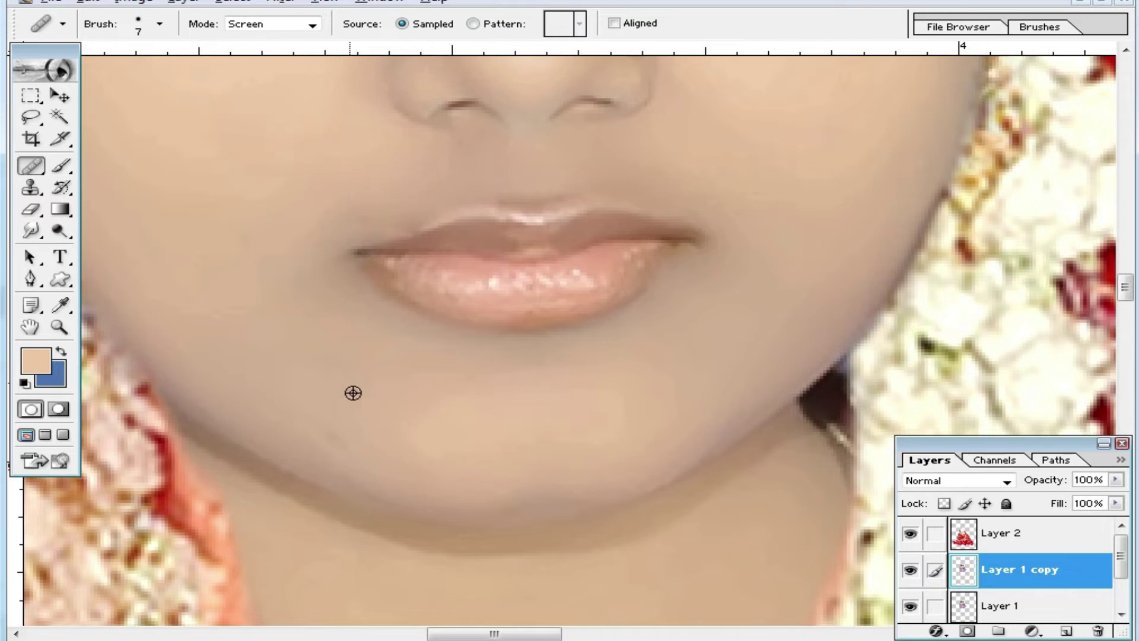
click(346, 433)
alt+click(407, 219)
ctrl+alt+click(586, 373)
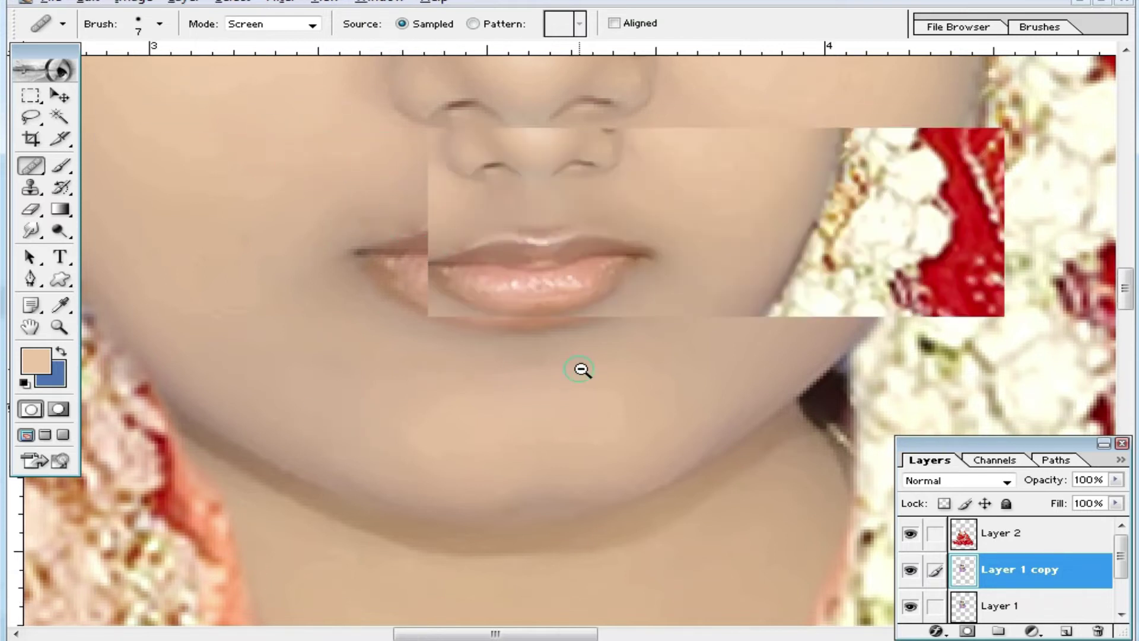
alt+click(587, 374)
alt+click(525, 284)
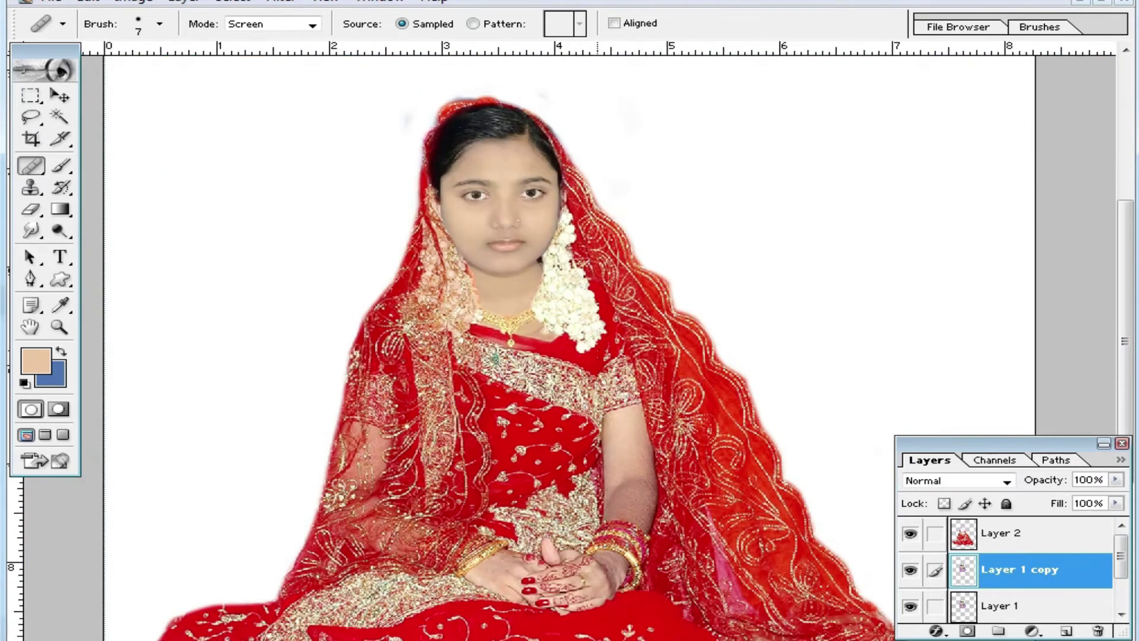
- Load the Brush with a dark brown colour and set its size to 10 px
click(525, 285)
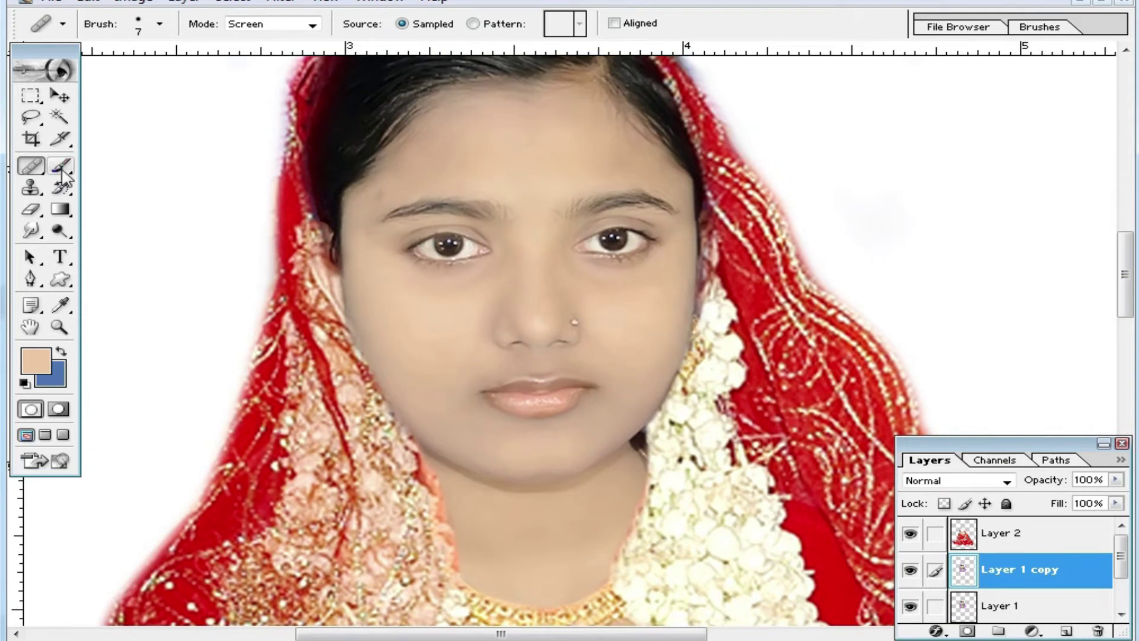
click(62, 167)
ctrl+click(519, 259)
alt+click(439, 317)
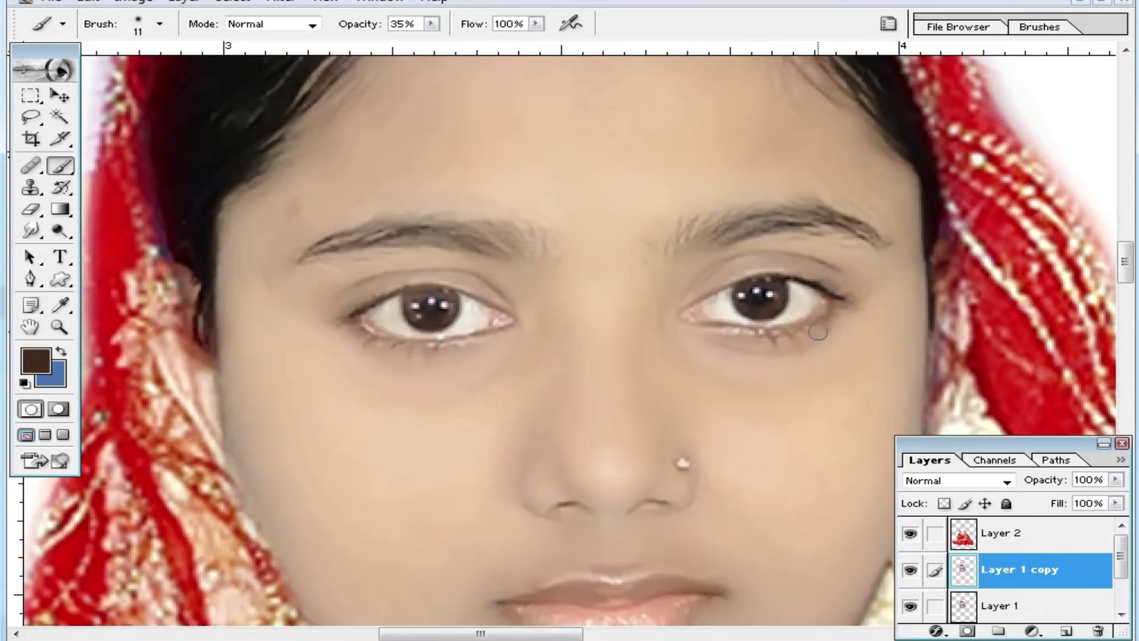
right_click(608, 355)
drag(626, 353, 633, 354)
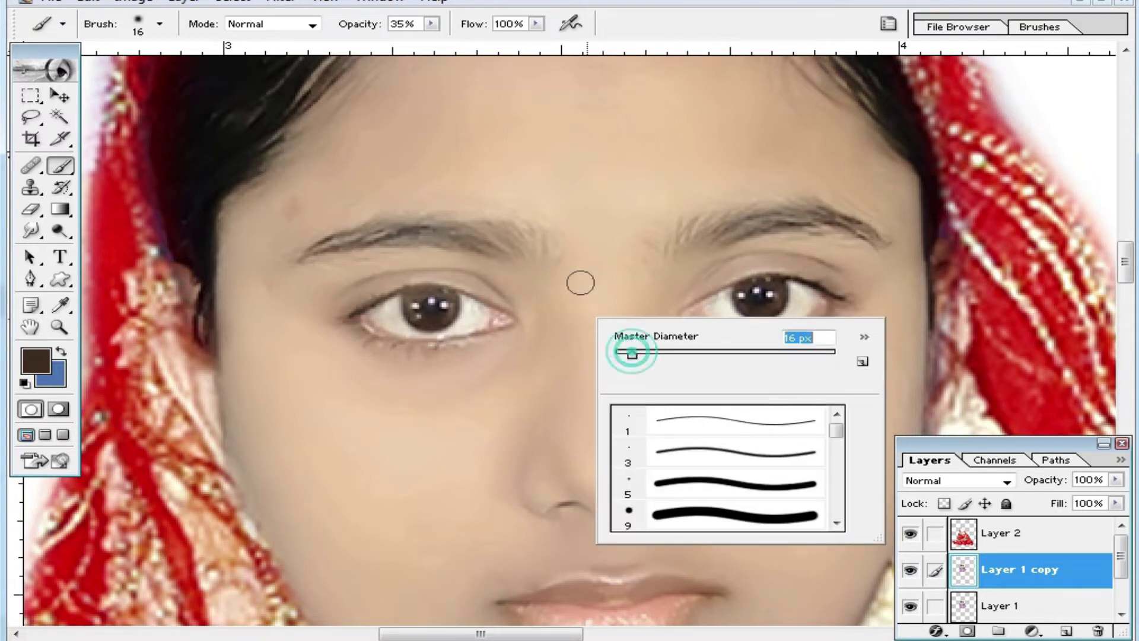
key(Return)
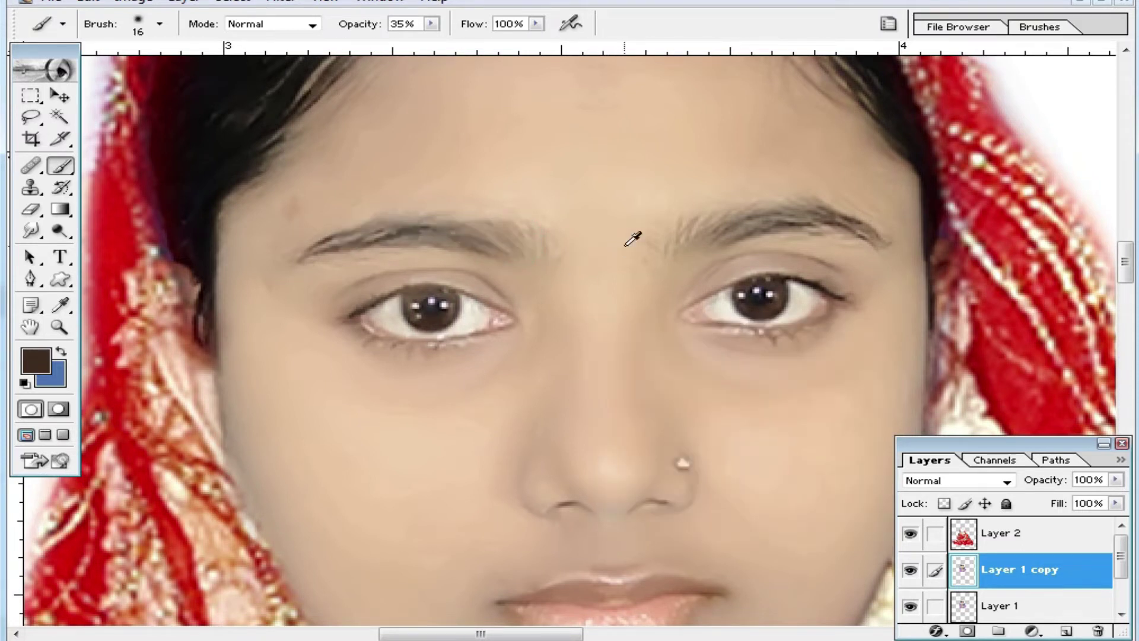
right_click(629, 236)
drag(665, 283, 662, 281)
- Darken both eyebrows and deepen the shading in both irises with soft strokes
drag(510, 238, 323, 246)
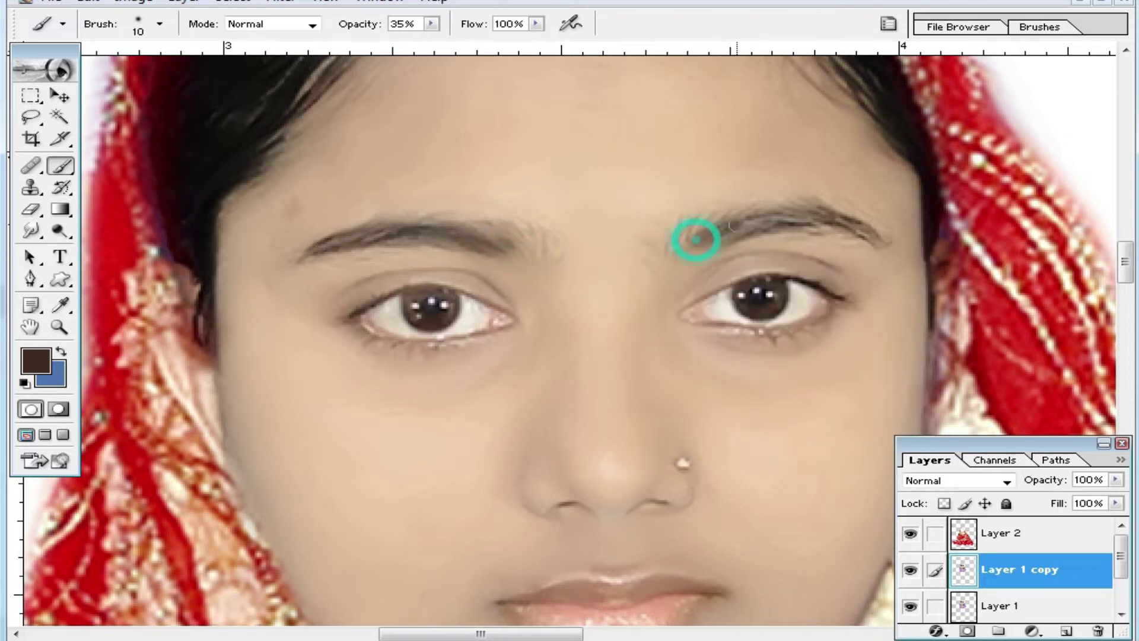
drag(696, 240, 862, 221)
drag(765, 290, 764, 304)
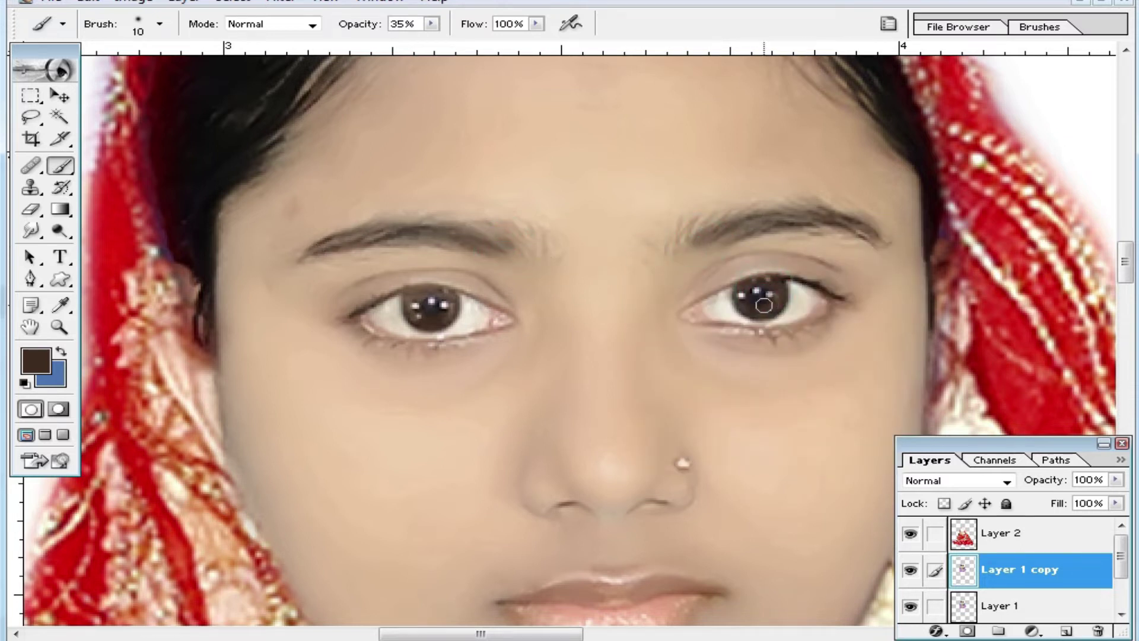
drag(438, 296, 416, 317)
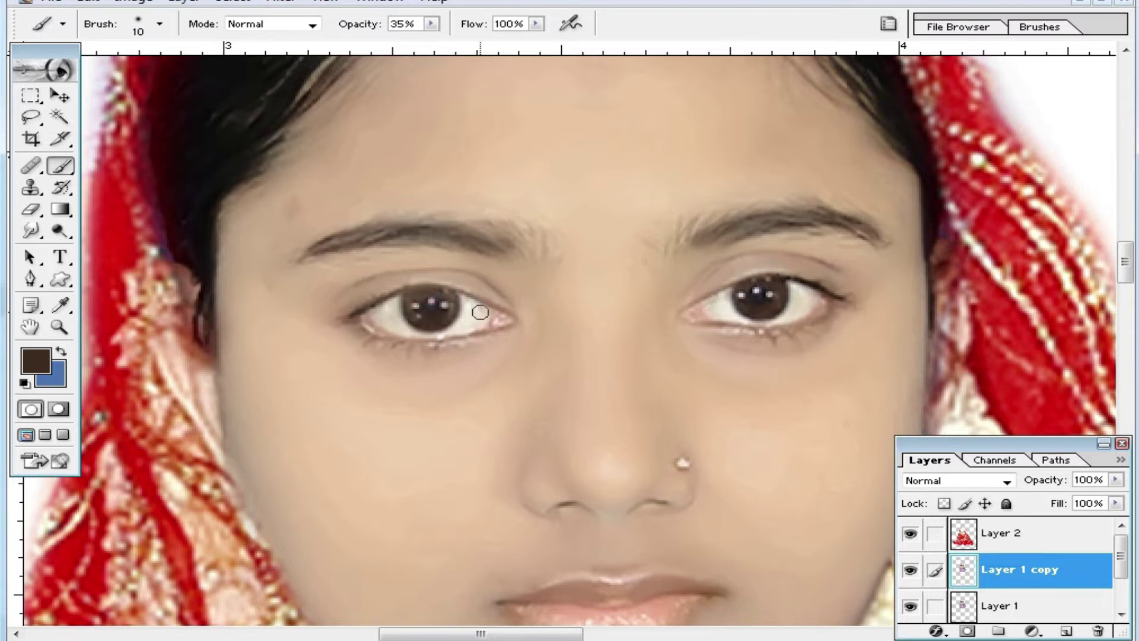
key(ctrl+minus)
key(ctrl+minus)
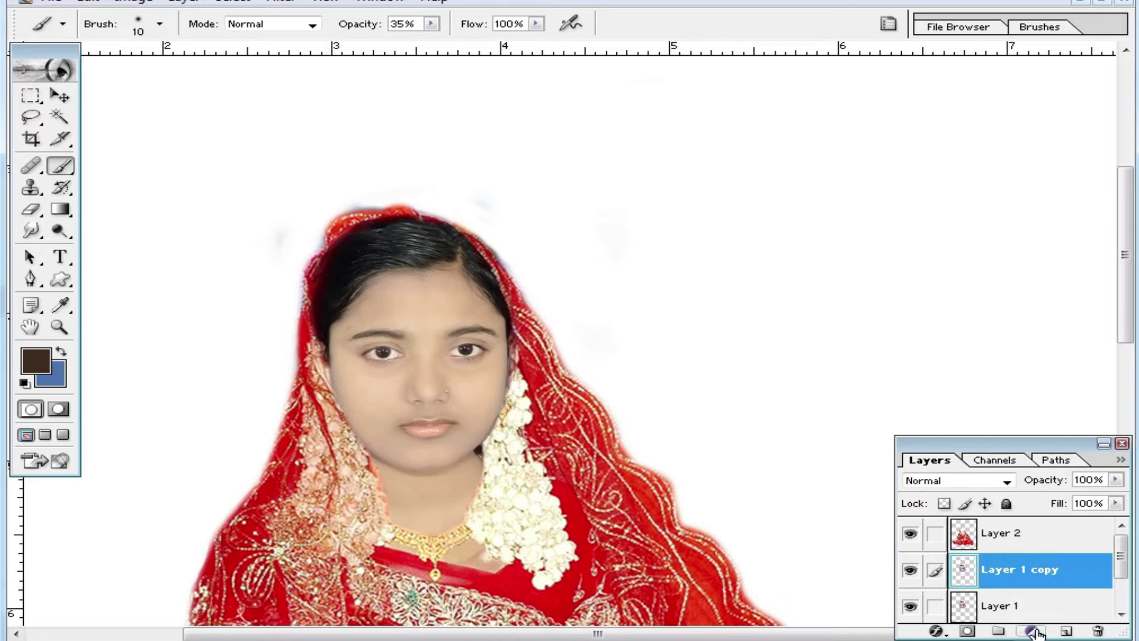
- Add a black solid colour fill layer, hide it with an inverted mask, and paint in white
click(1035, 633)
click(997, 305)
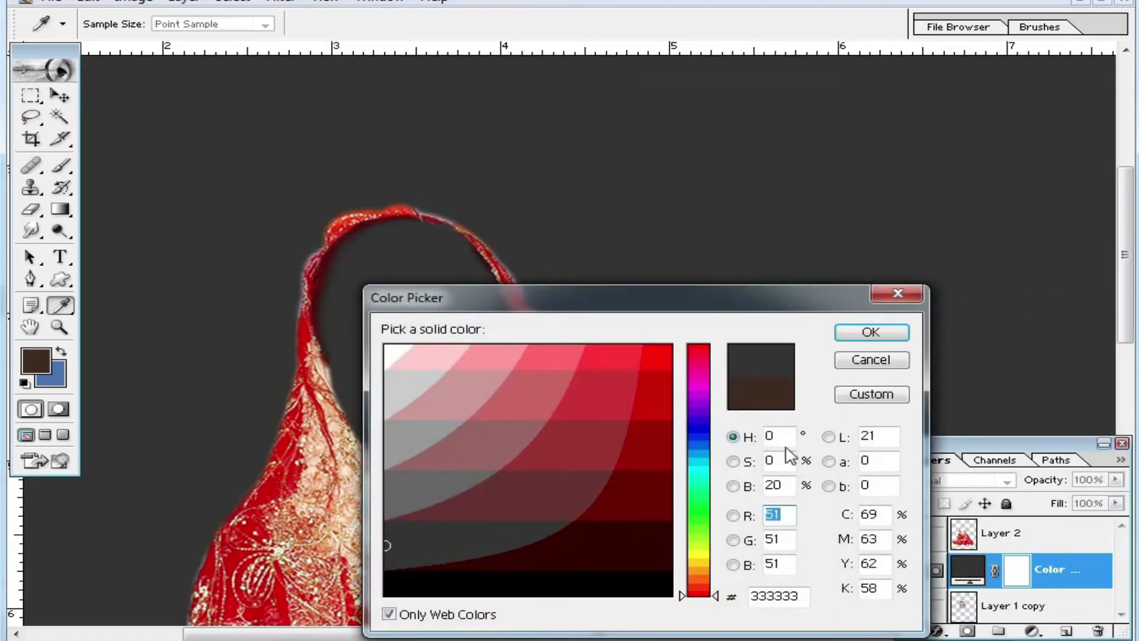
click(649, 585)
click(871, 332)
key(b)
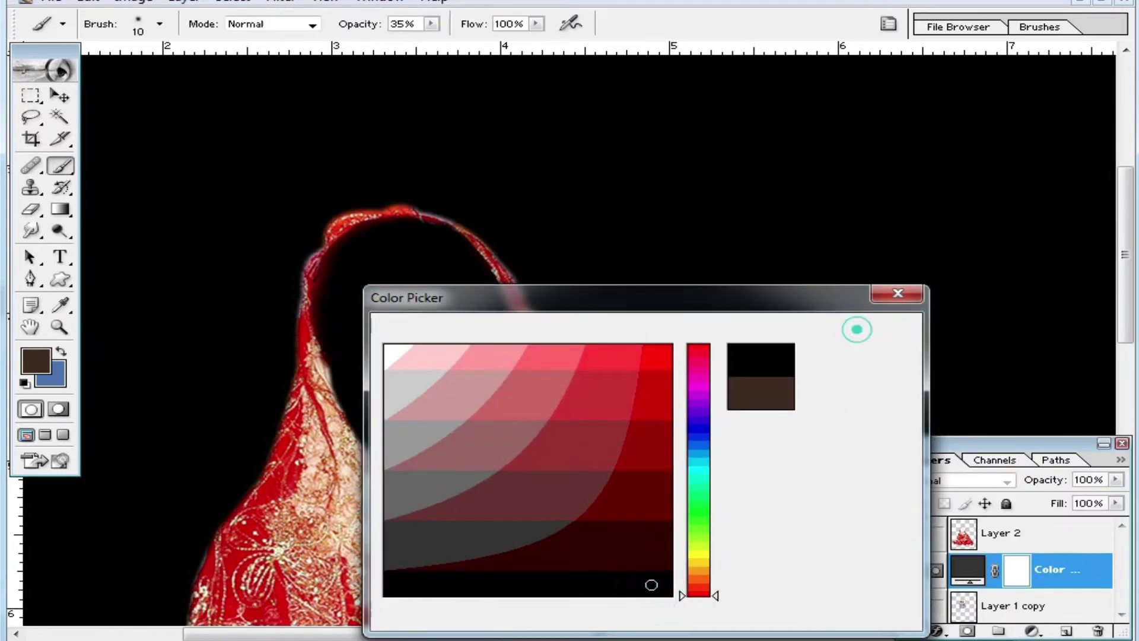
key(d)
key(ctrl+i)
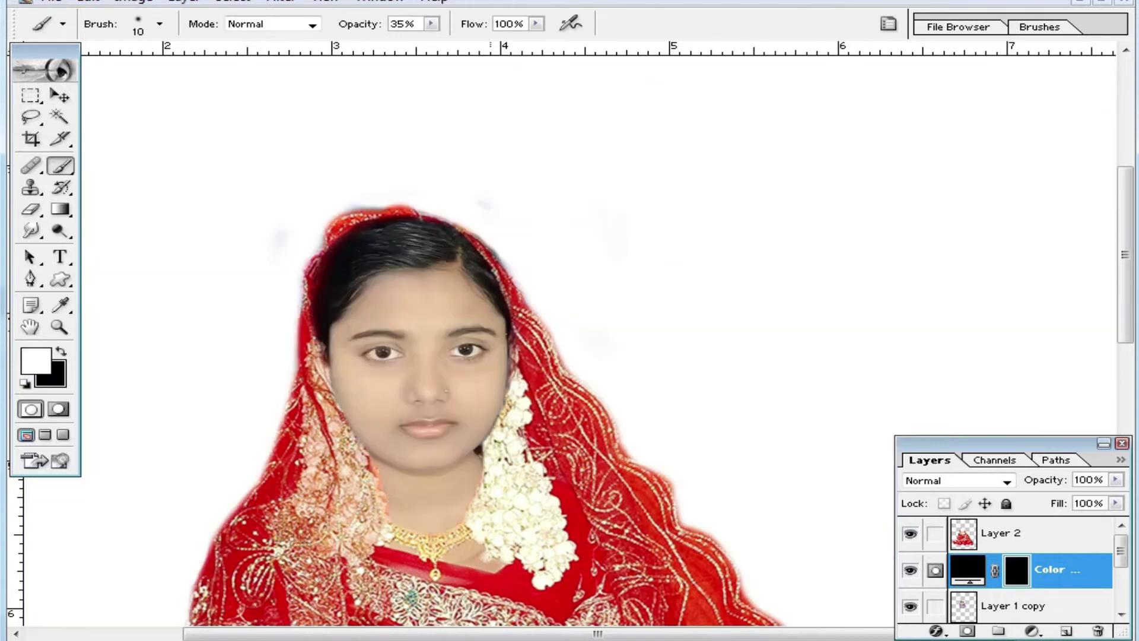
- Try a 7 px eyeliner stroke on the right eye's lower lid, then undo it
click(440, 374)
click(775, 219)
click(725, 293)
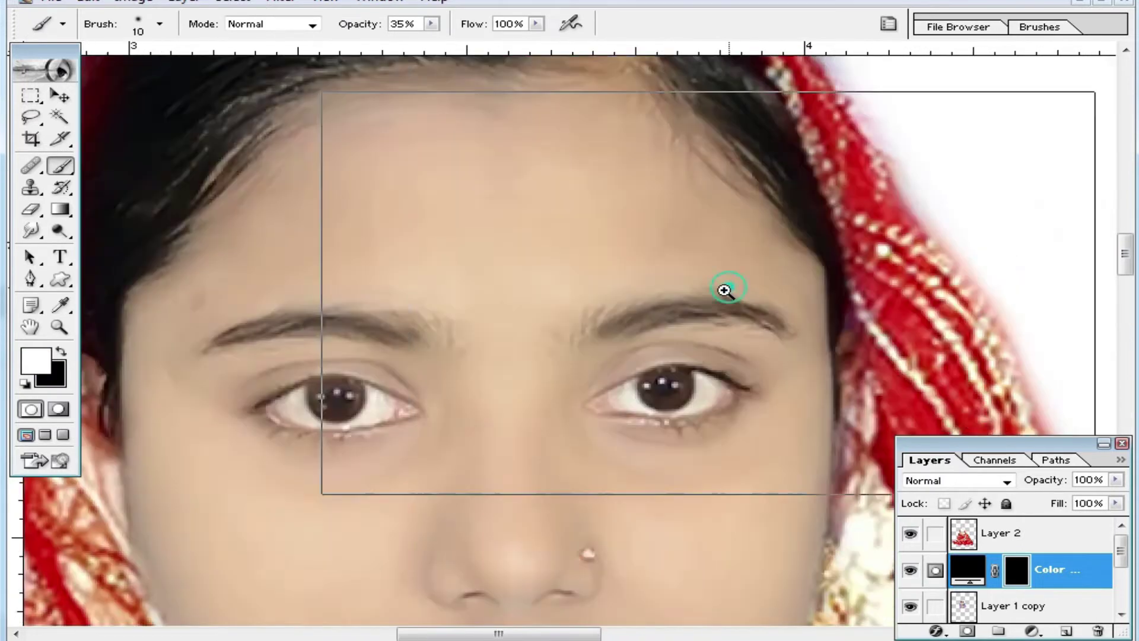
click(701, 220)
drag(701, 219, 726, 169)
right_click(731, 283)
drag(771, 314, 758, 317)
click(727, 262)
mouse_move(728, 262)
mouse_down()
mouse_move(665, 305)
mouse_move(503, 284)
mouse_move(537, 255)
mouse_move(638, 232)
mouse_move(713, 252)
mouse_up()
key(ctrl+z)
- Paint thin 4 px eyeliner along the right lower lid and the left upper lid
right_click(749, 269)
drag(779, 306, 771, 306)
click(728, 257)
drag(728, 257, 688, 289)
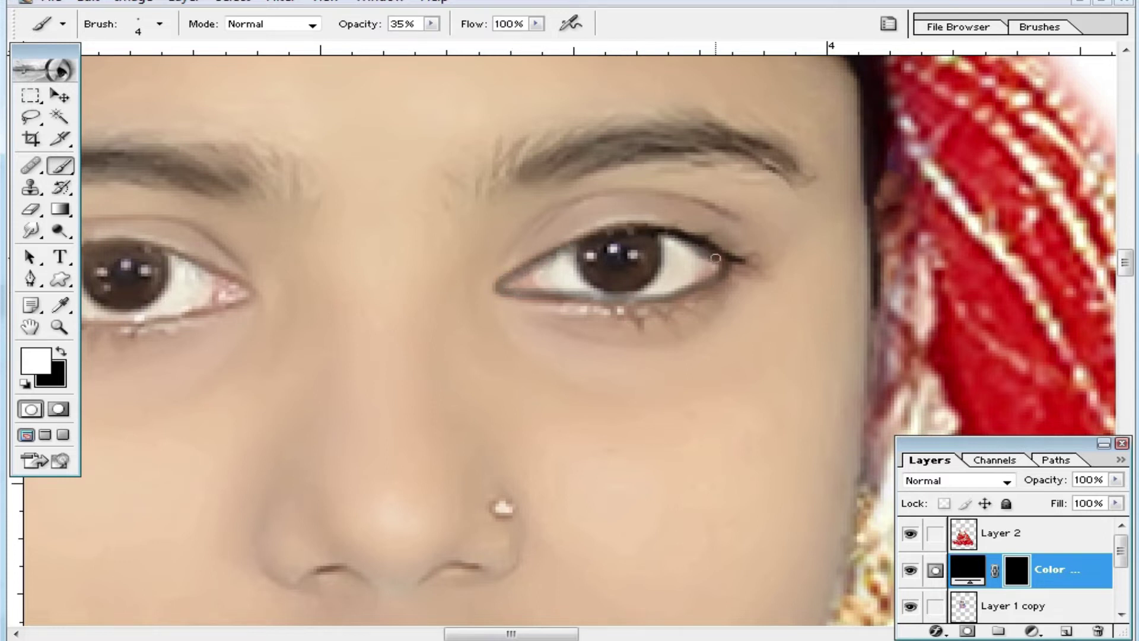
drag(227, 314, 492, 285)
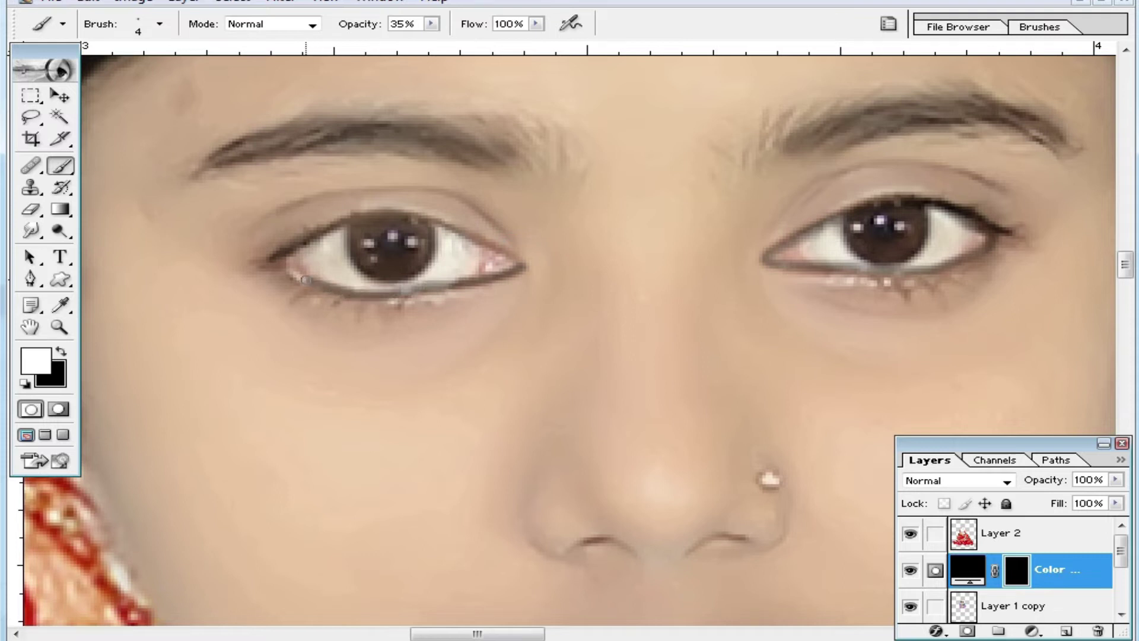
drag(278, 258, 400, 220)
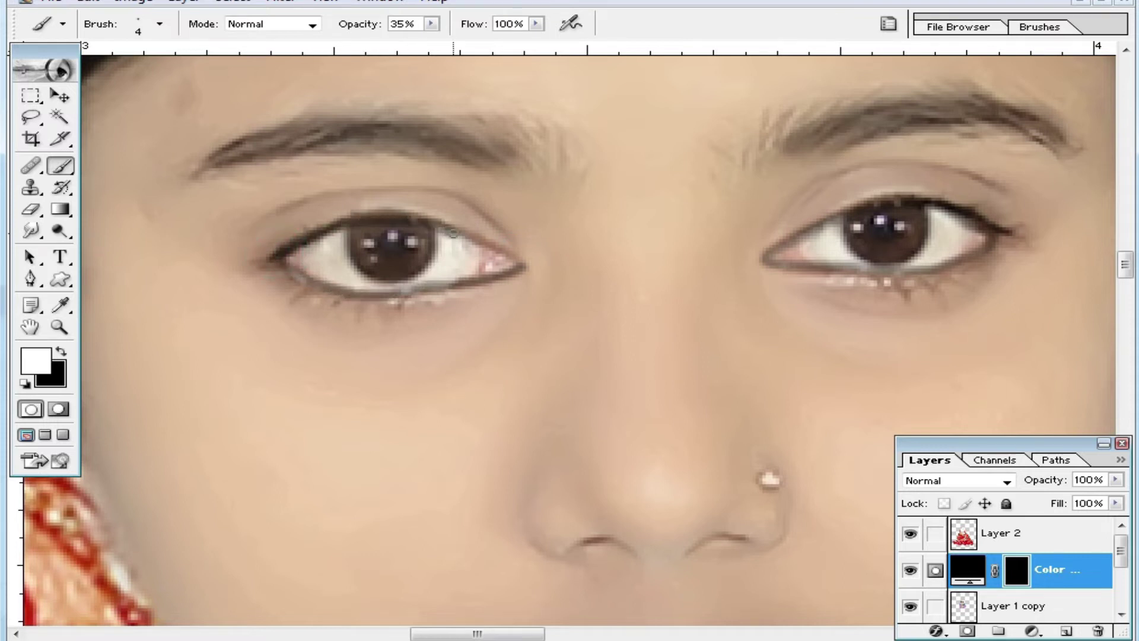
- Enlarge the brush to 7 px, then to 11 px
alt+click(603, 297)
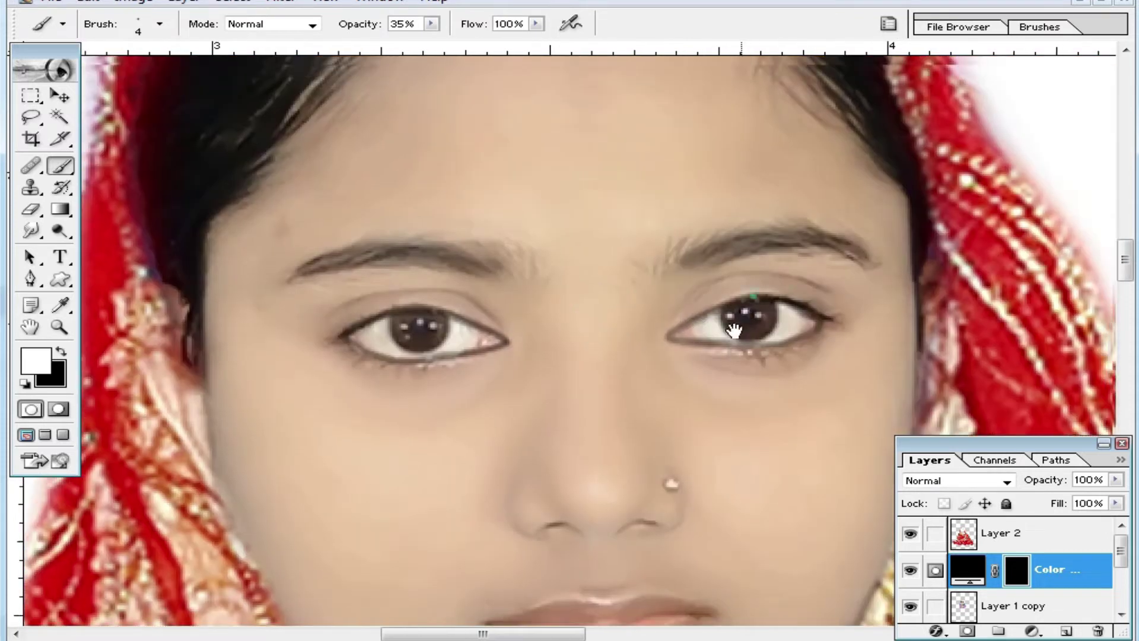
right_click(732, 340)
drag(764, 375, 767, 375)
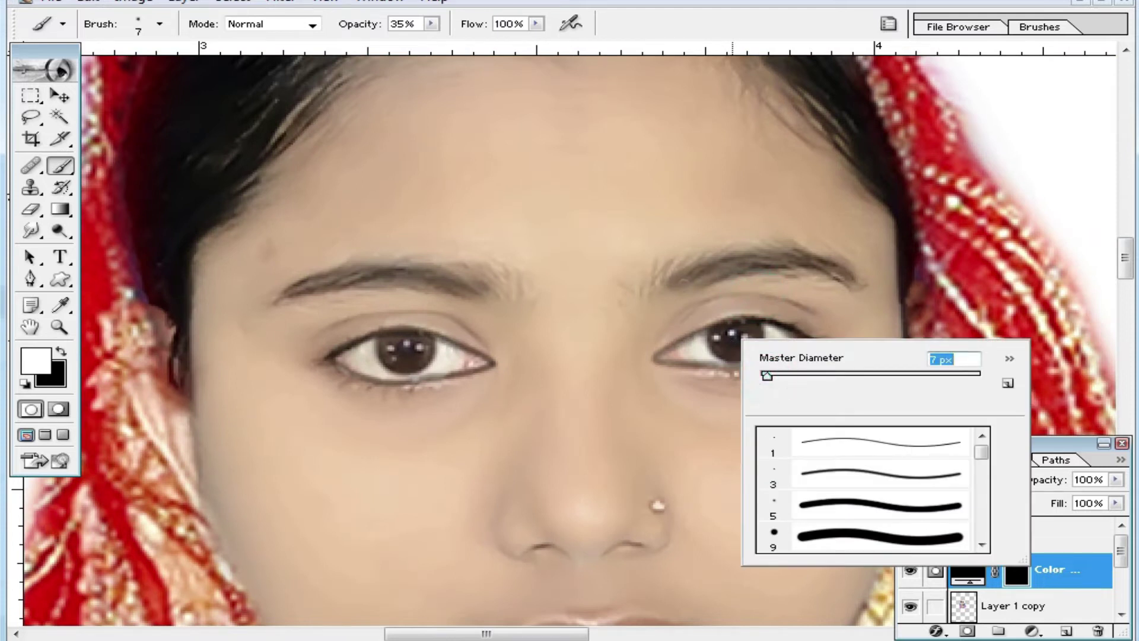
click(702, 276)
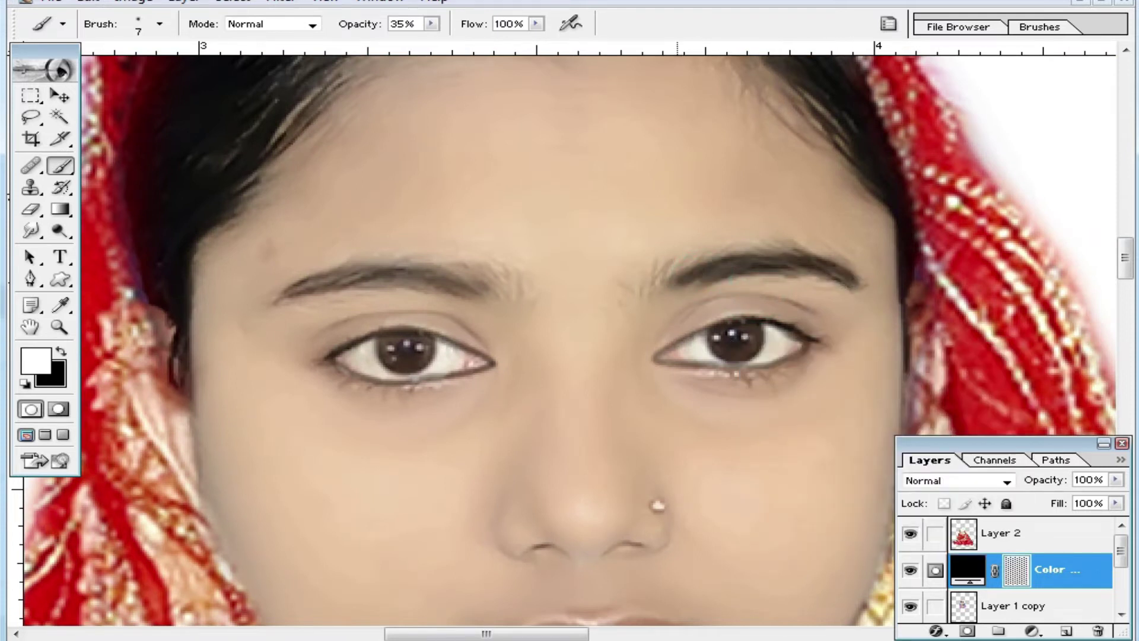
right_click(688, 279)
drag(714, 319, 715, 320)
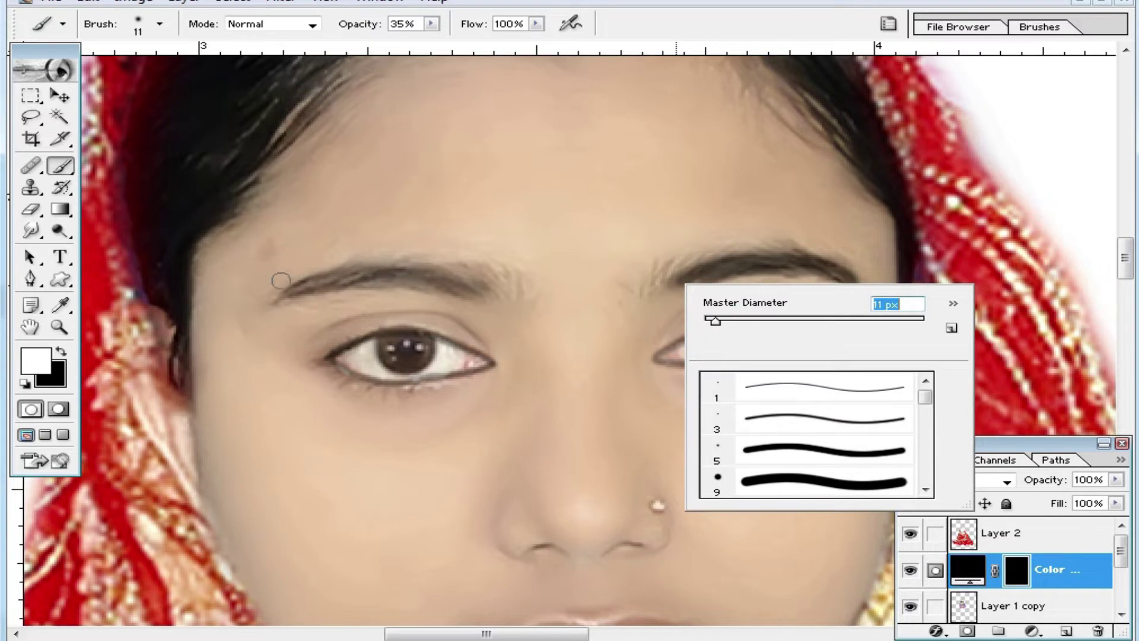
click(281, 280)
alt+click(554, 338)
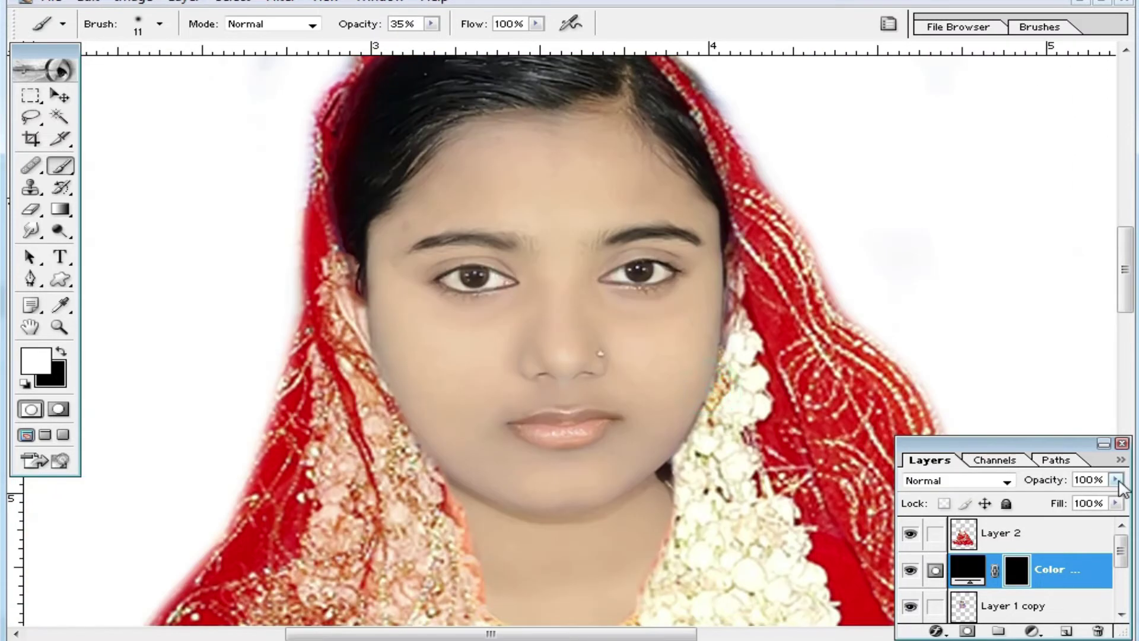
- Set the black eye-lining fill layer to Soft Light at 100% opacity, then zoom out to the whole bride
drag(1119, 487, 1062, 505)
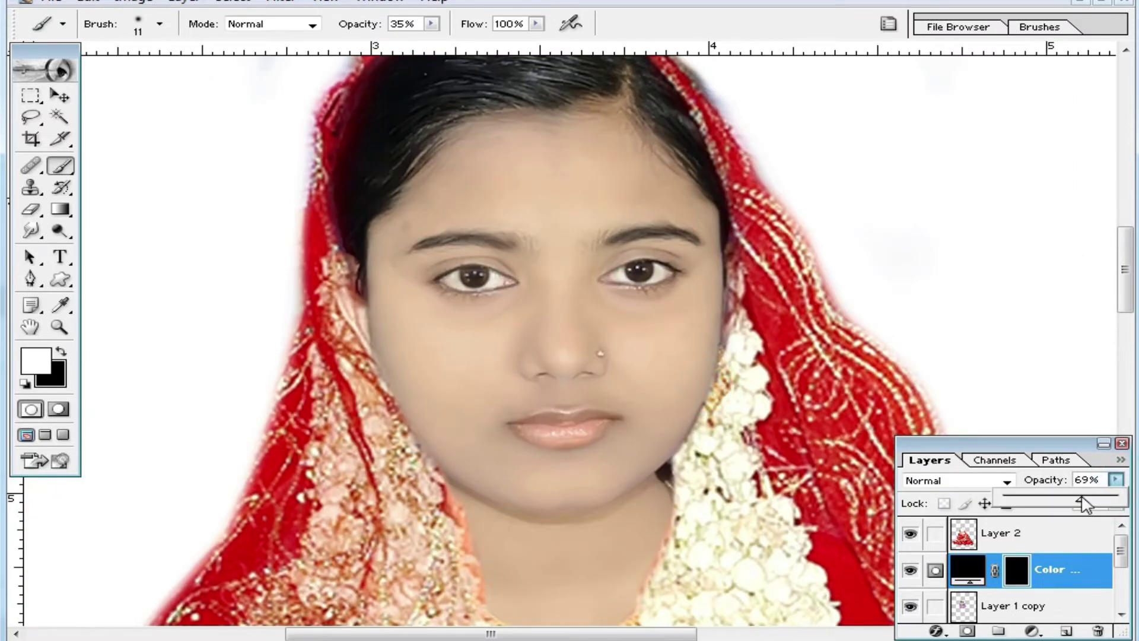
click(1008, 481)
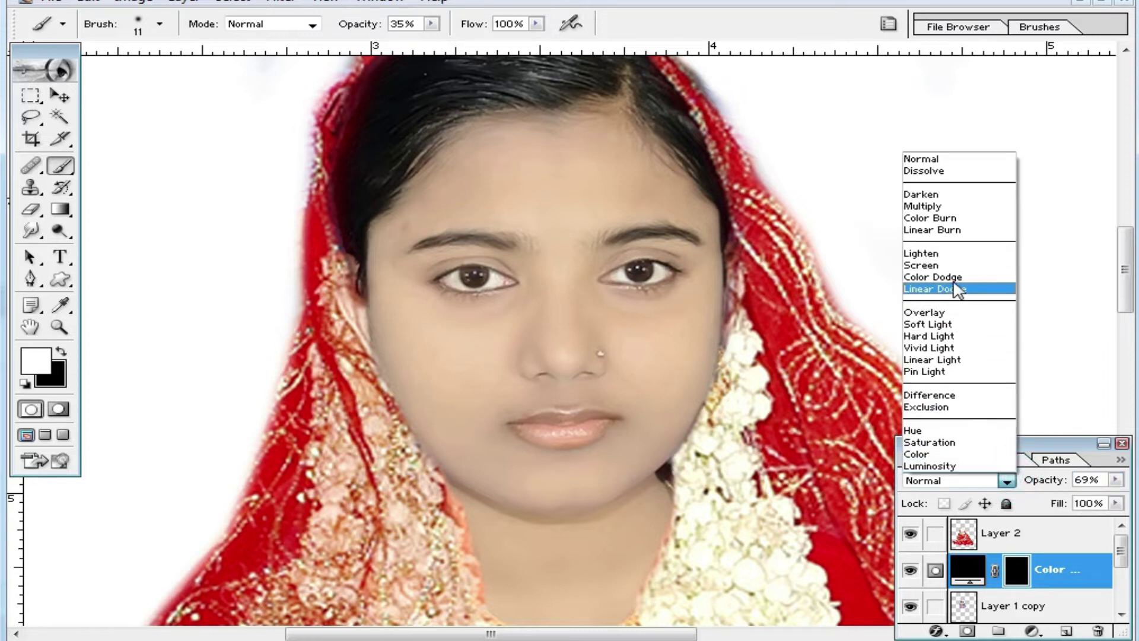
click(948, 324)
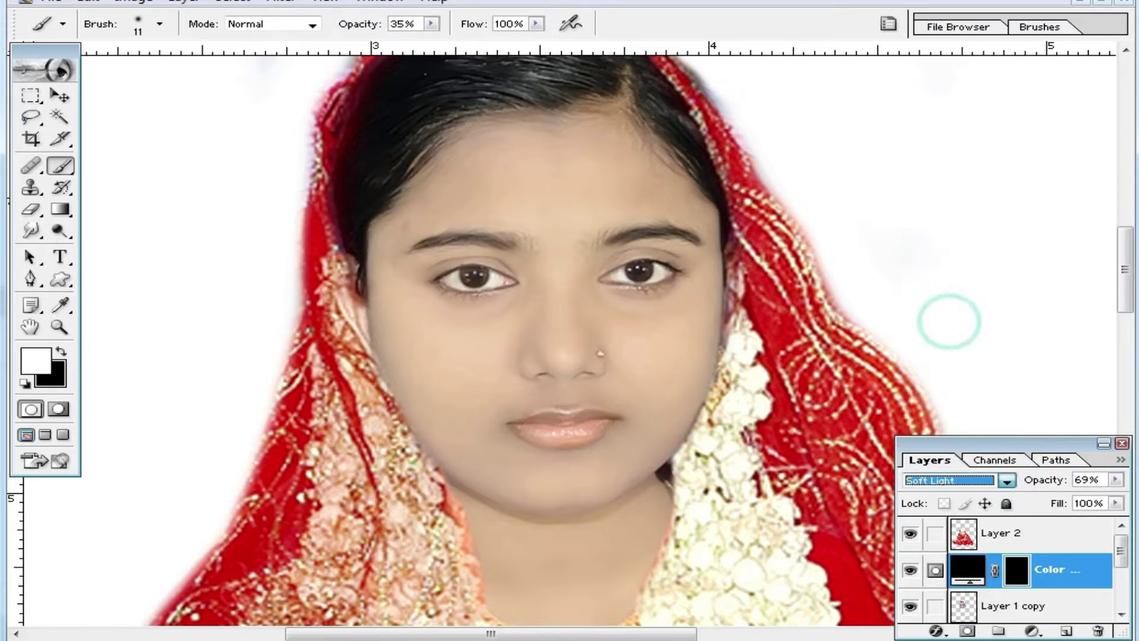
click(590, 336)
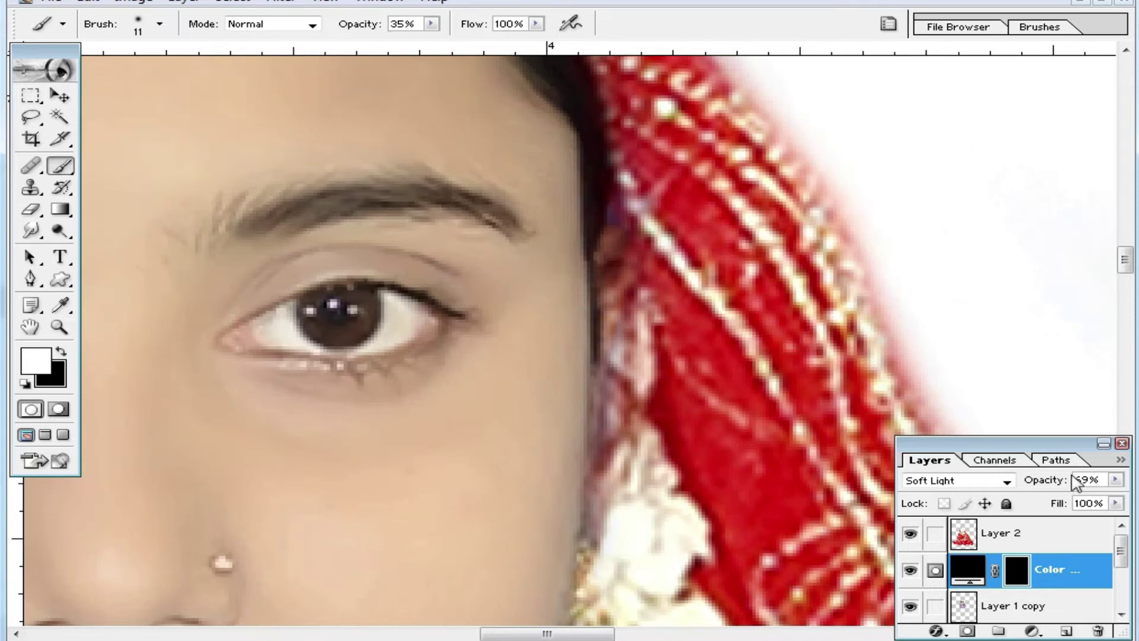
drag(1115, 480, 1125, 493)
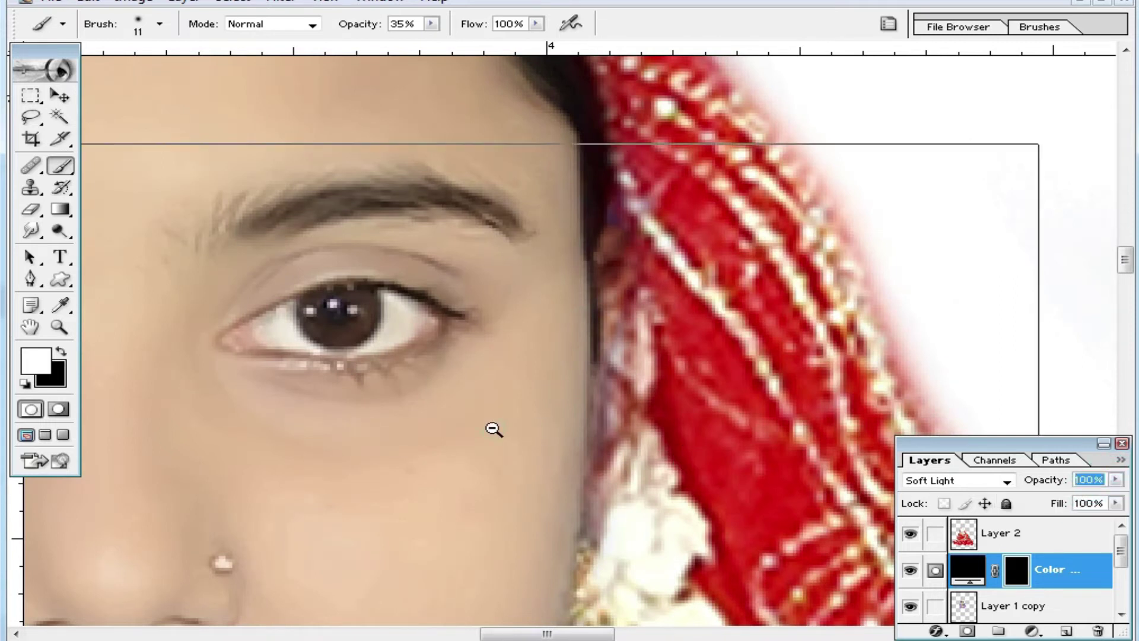
alt+click(493, 429)
alt+click(582, 374)
key(ctrl+minus)
key(ctrl+minus)
scroll(636, 356, down, 1)
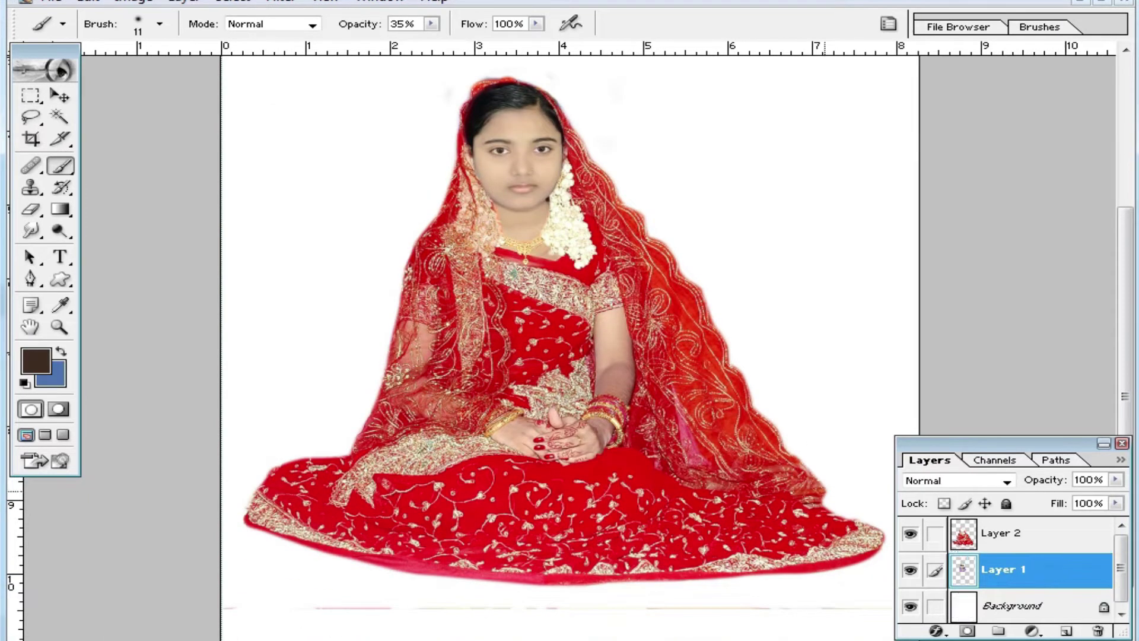
- On Layer 2, paint a sampled skin tone over the forearm and upper arm with a 91 px brush
alt+click(635, 363)
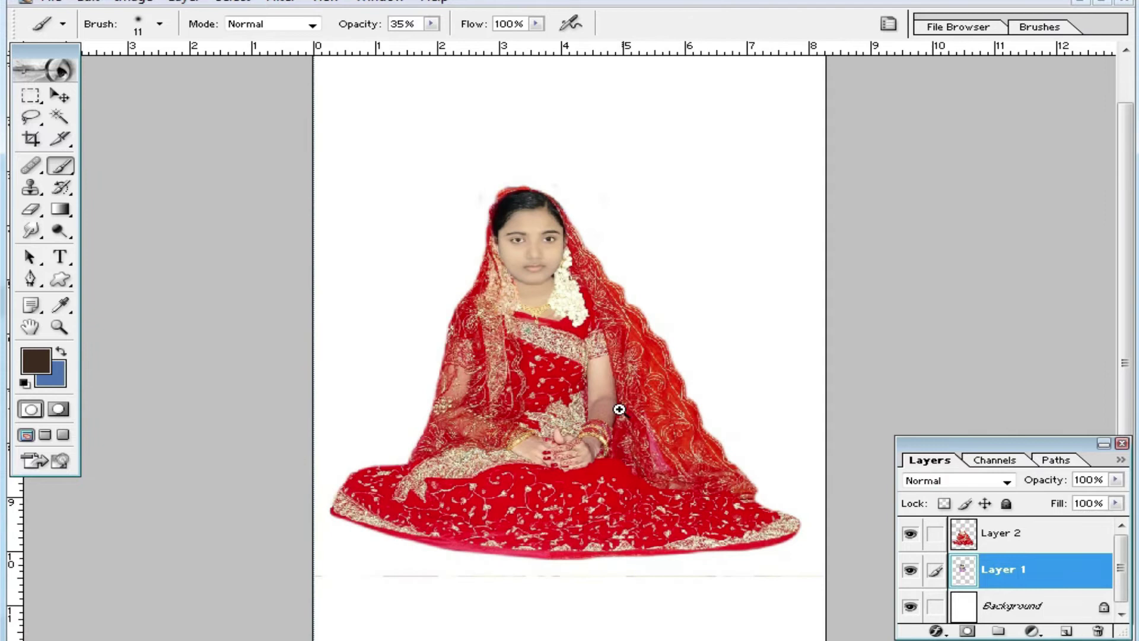
click(617, 410)
click(636, 280)
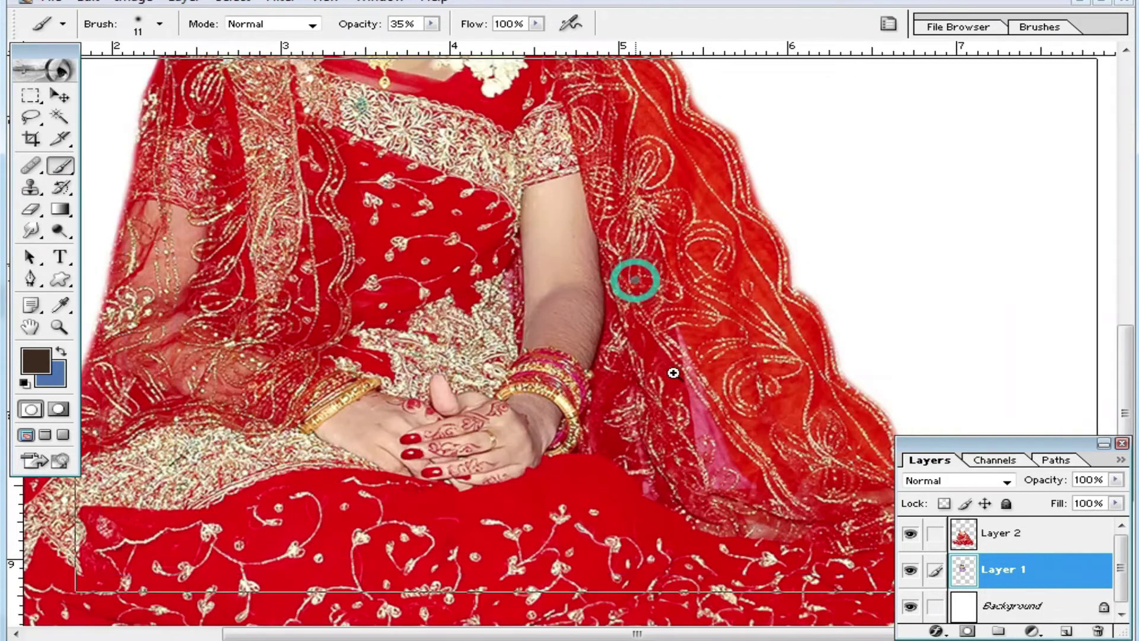
click(1016, 538)
right_click(576, 321)
click(693, 359)
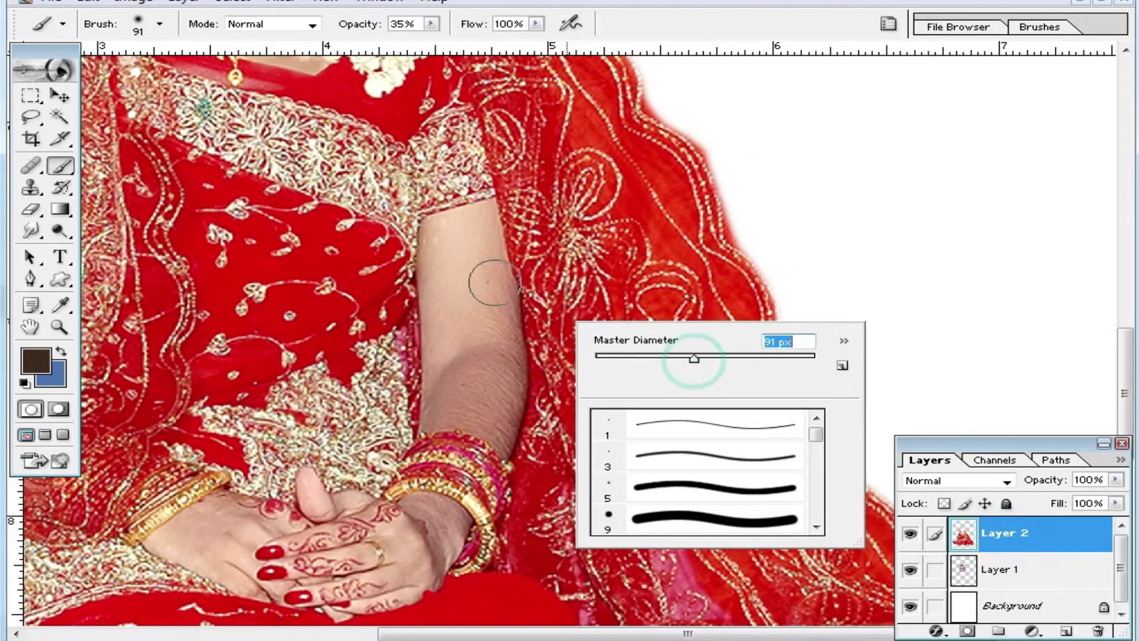
alt+click(472, 314)
mouse_move(473, 314)
mouse_down()
mouse_move(470, 407)
mouse_move(483, 250)
mouse_move(466, 419)
mouse_move(440, 233)
mouse_move(419, 321)
mouse_up()
drag(244, 510, 445, 303)
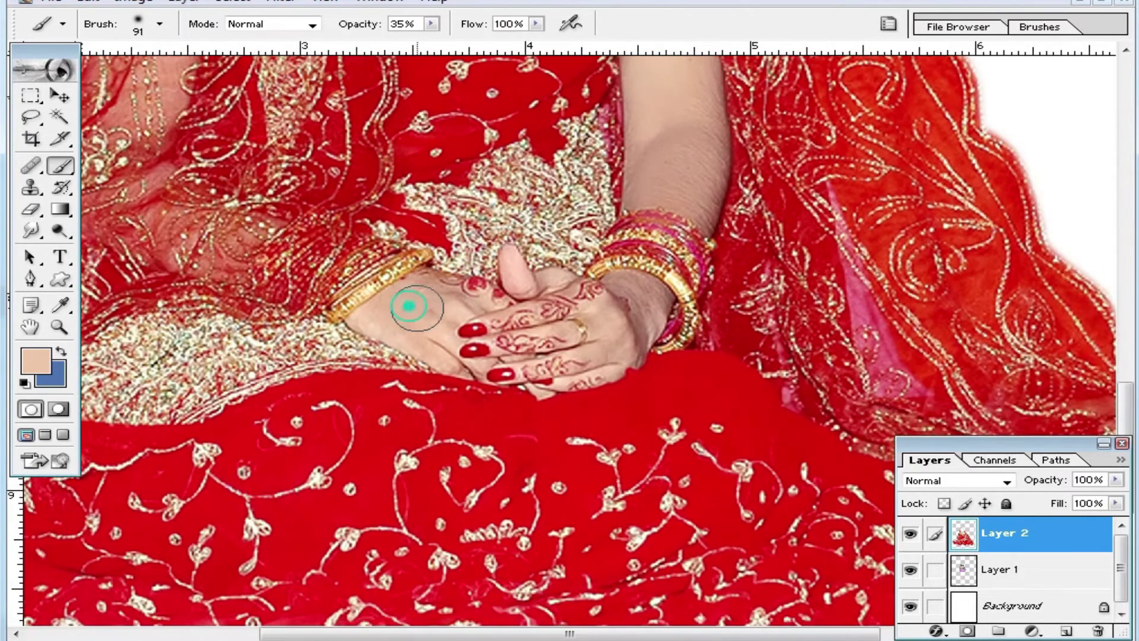
- Pick the colour-based selection tool, zoom to the face, and restore the document to a floating window
ctrl+alt+click(575, 317)
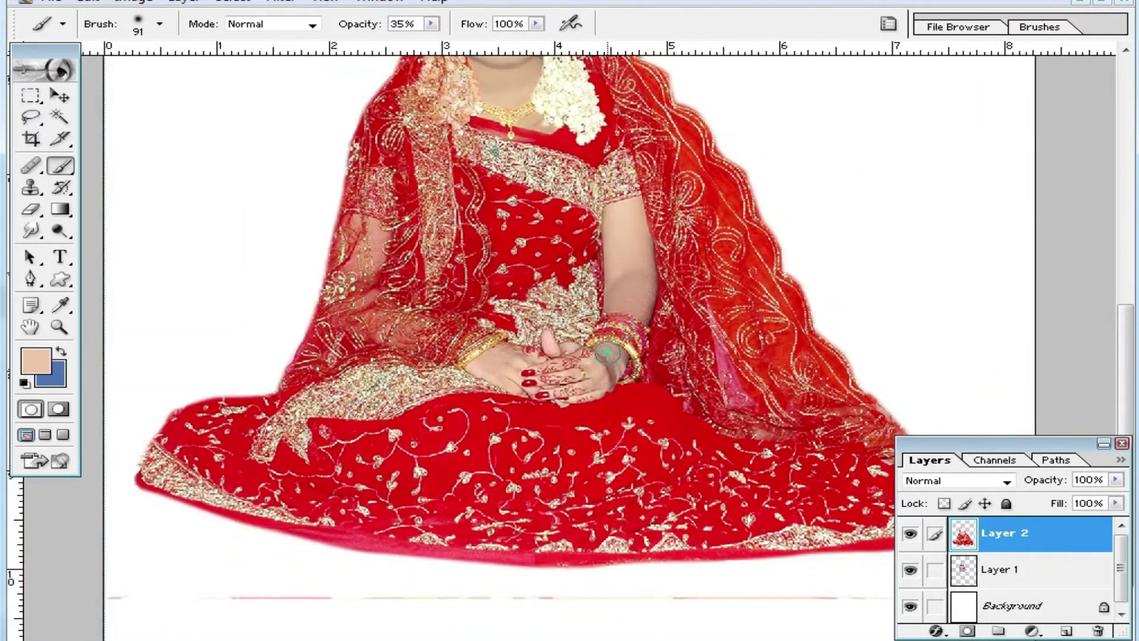
key(ctrl+minus)
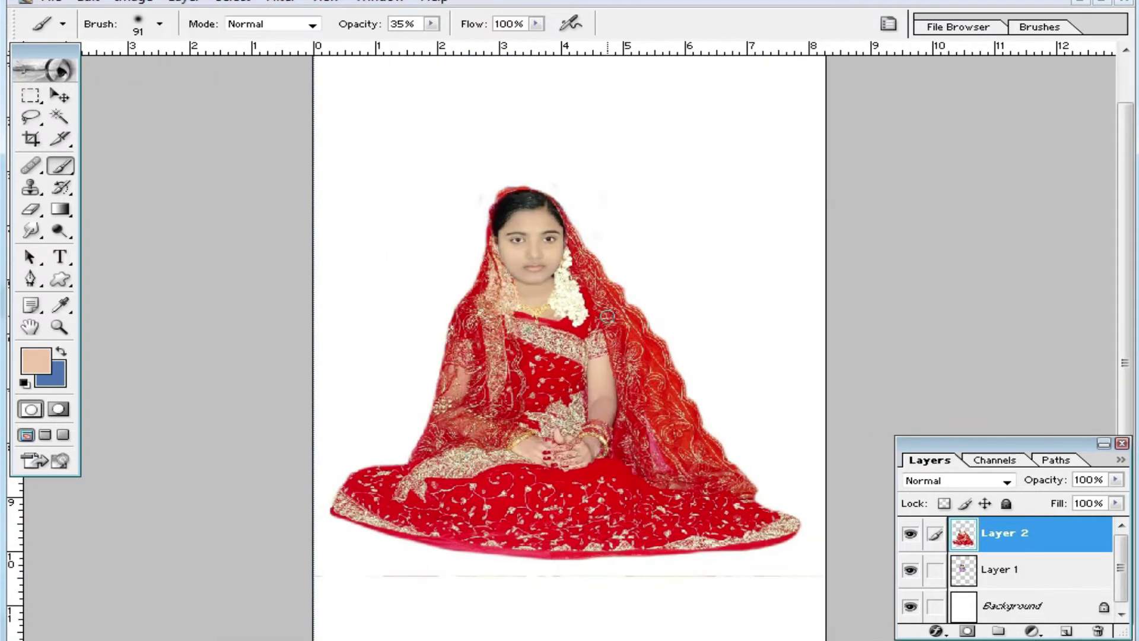
click(58, 118)
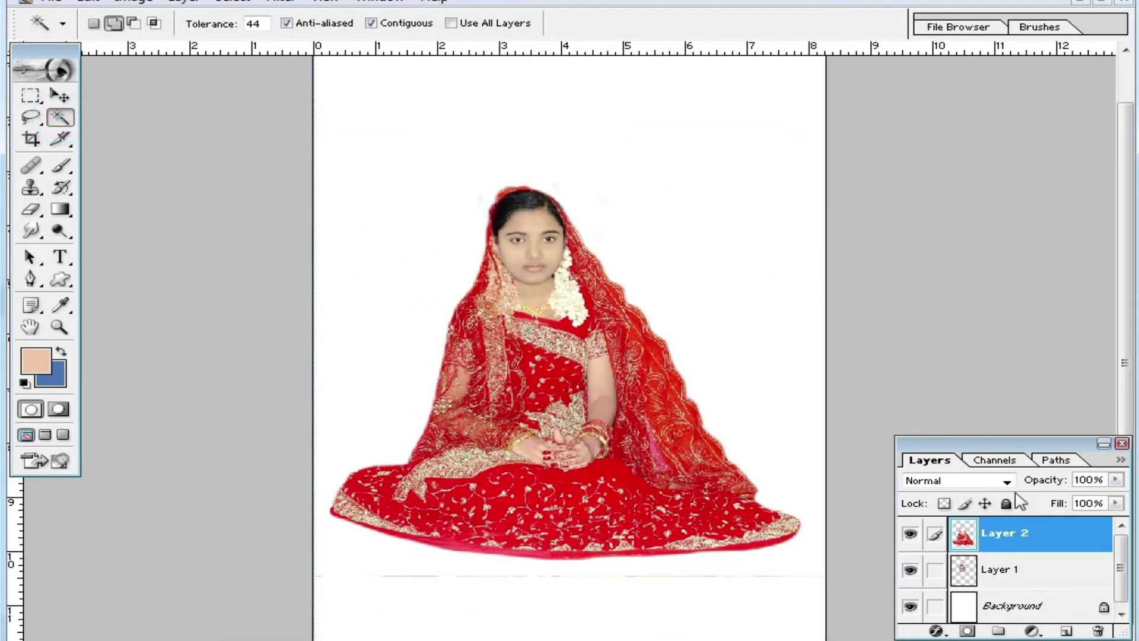
ctrl+click(564, 285)
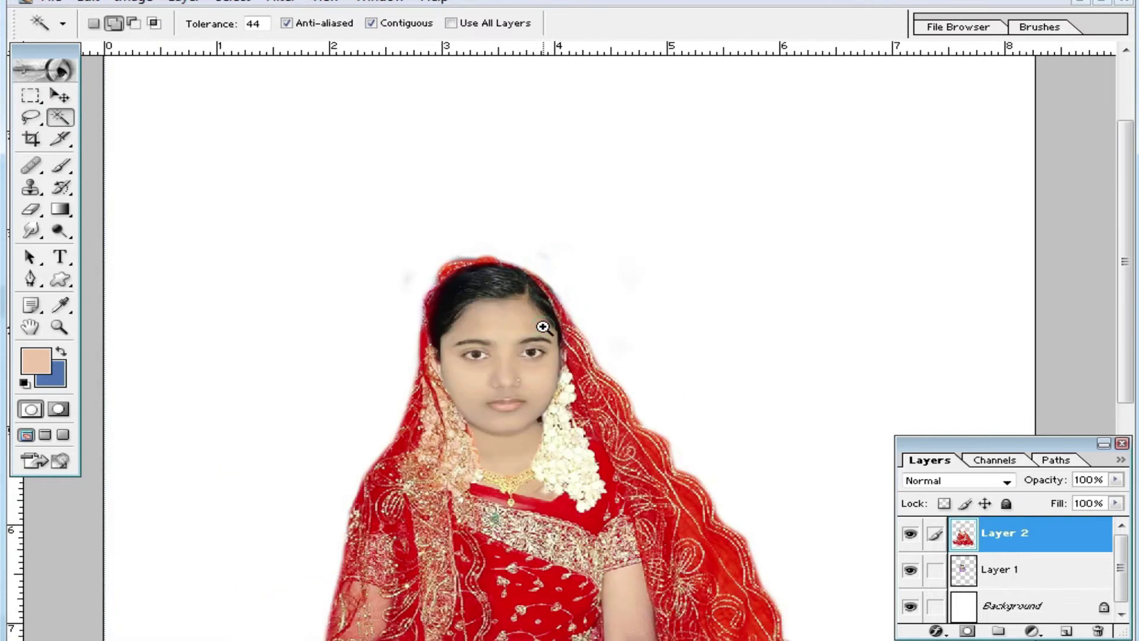
ctrl+click(540, 324)
ctrl+click(534, 312)
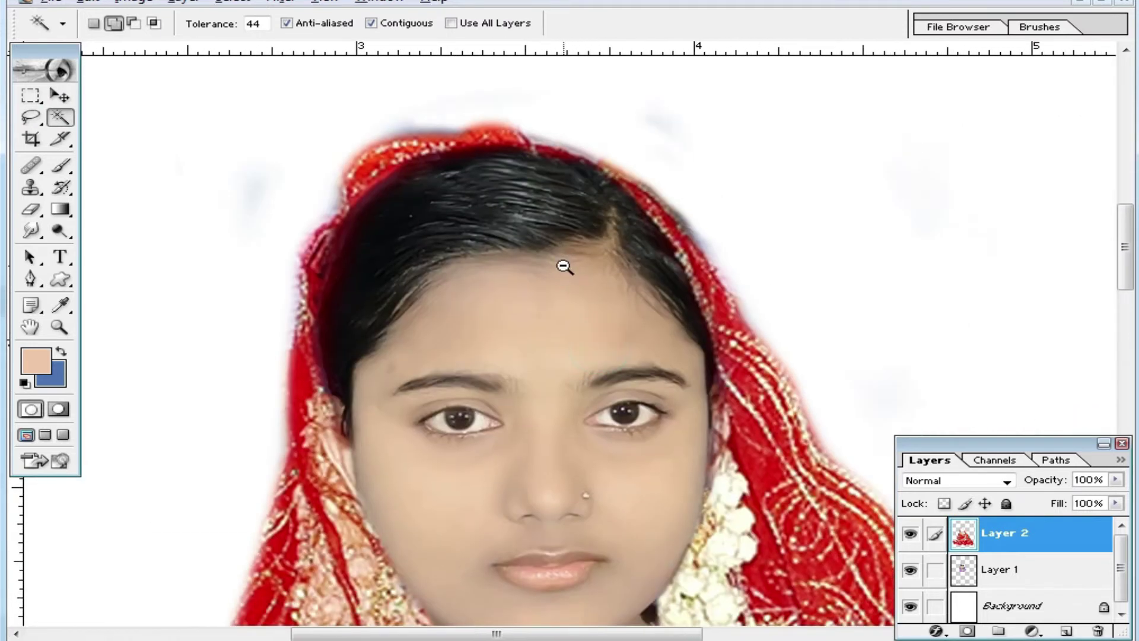
key(ctrl+minus)
click(1107, 3)
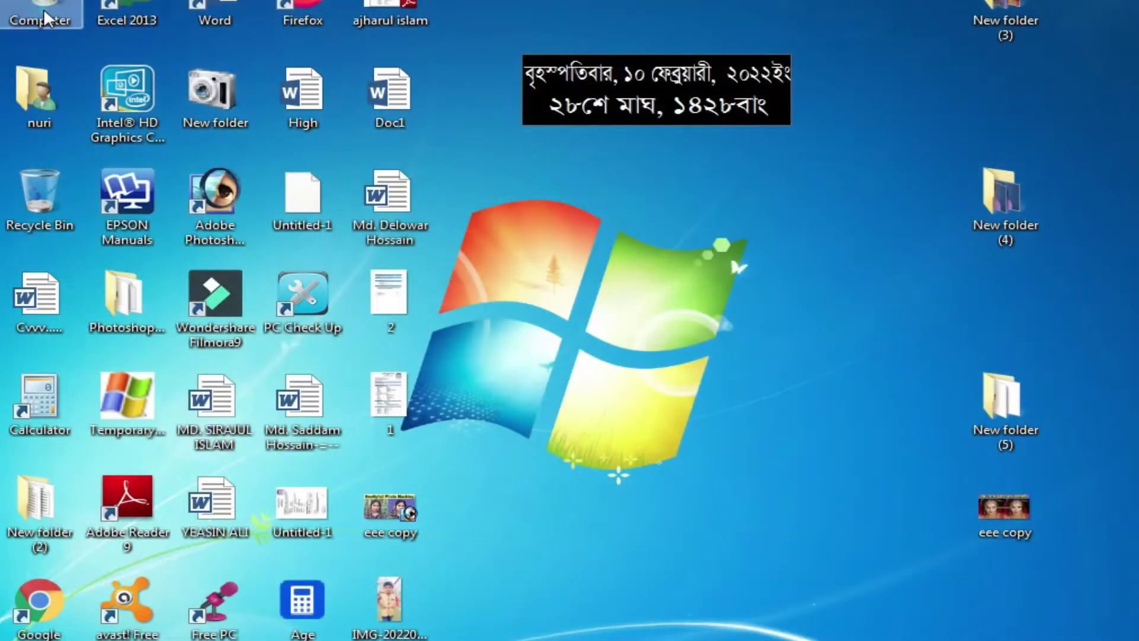
- Open Computer from the desktop to list the drives in Windows Explorer
double_click(48, 18)
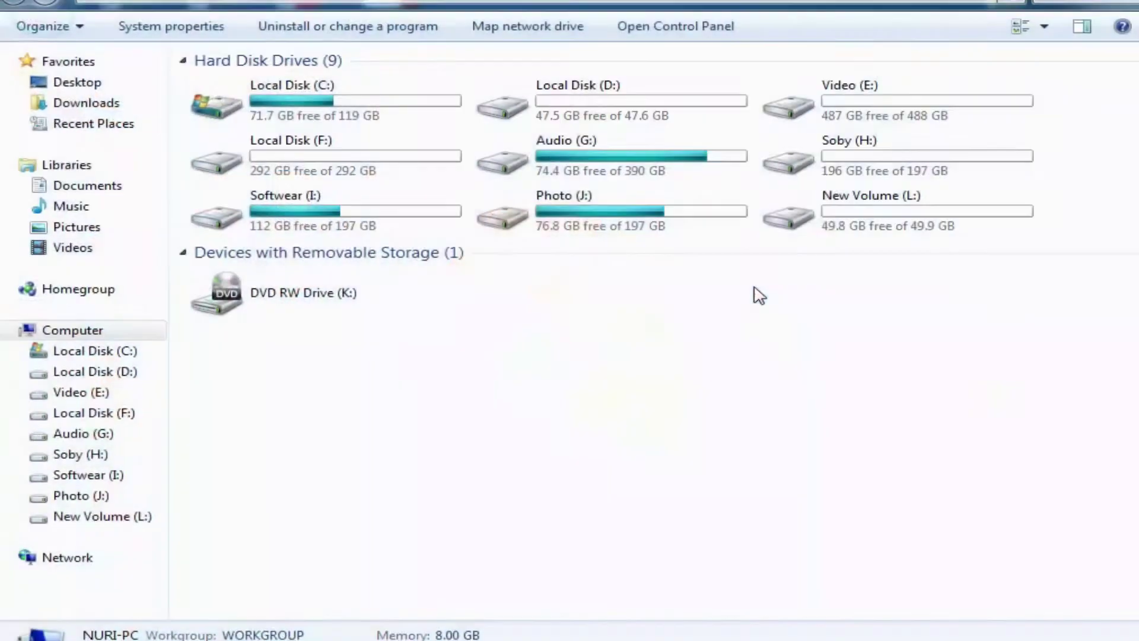
- Open Photo (J:) > Ladish and go into the Shobuj Nuri dijital Studio (3) folder
click(570, 223)
double_click(651, 223)
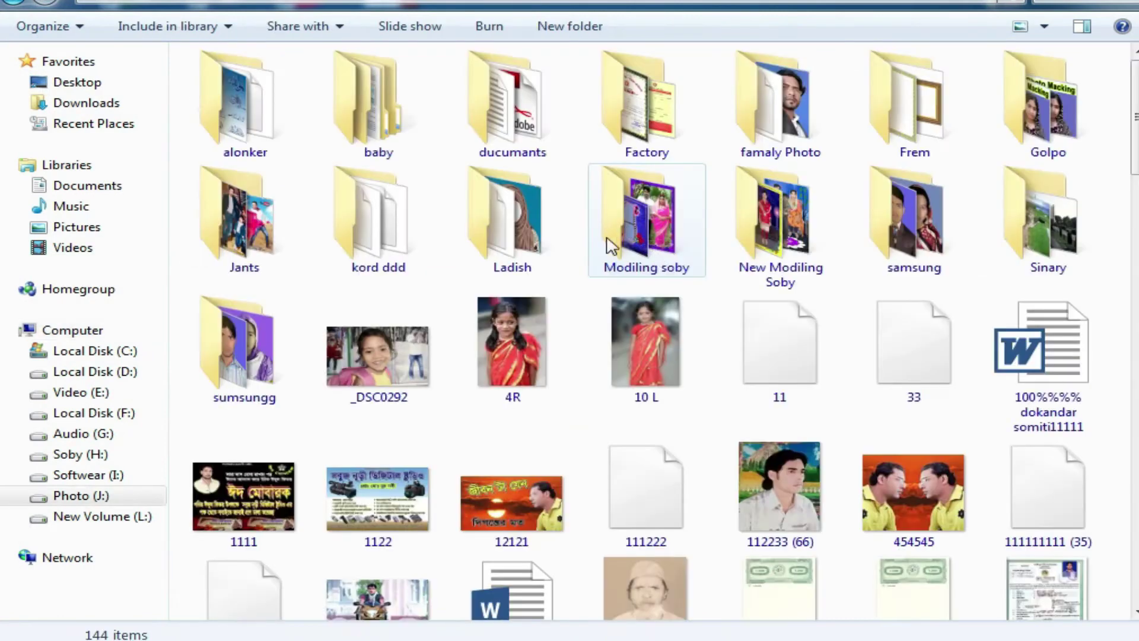
double_click(514, 249)
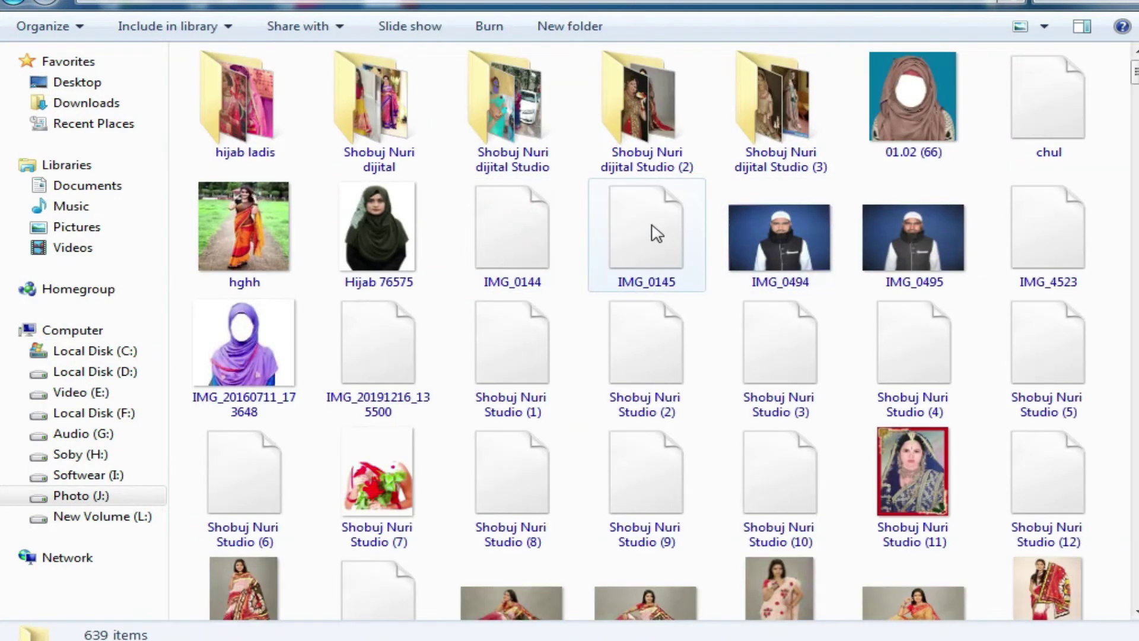
double_click(388, 102)
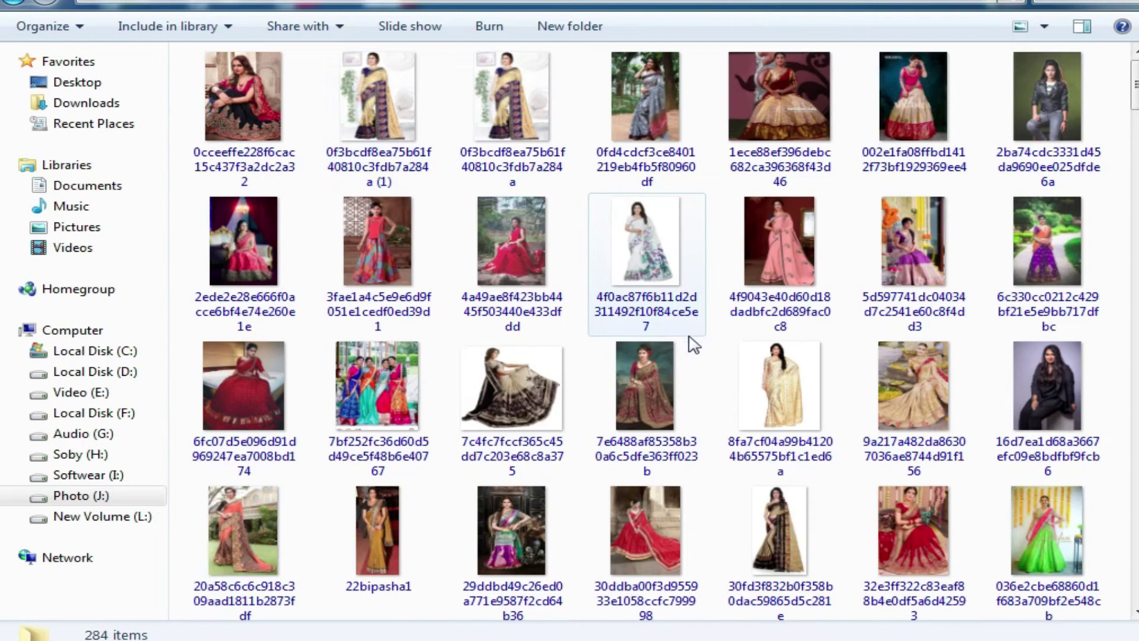
click(13, 3)
click(636, 107)
double_click(636, 105)
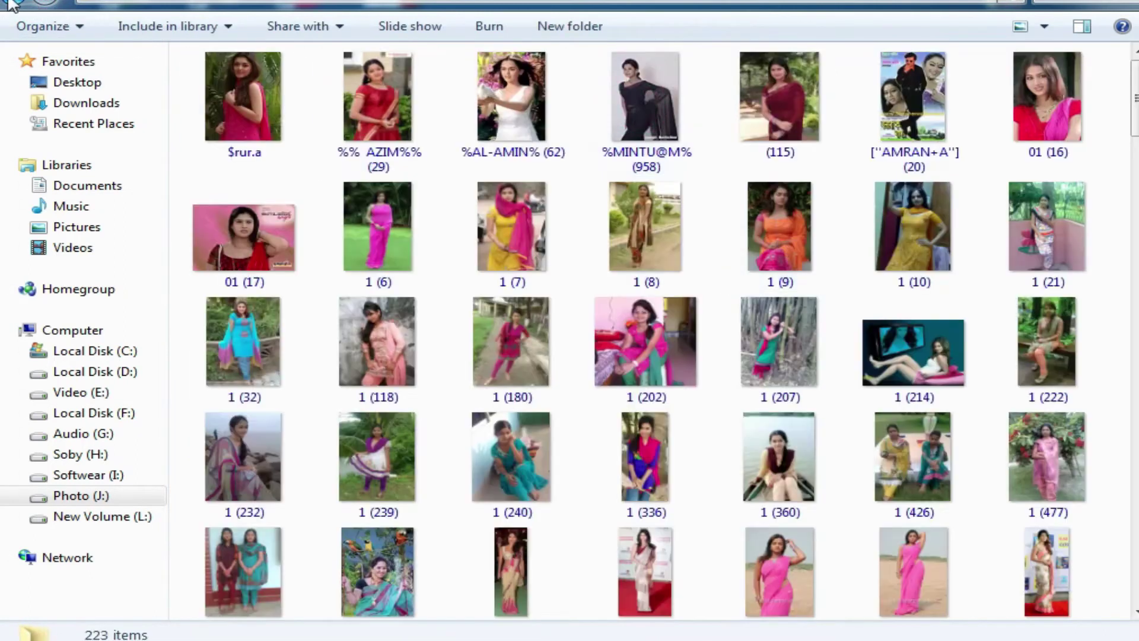
click(13, 4)
double_click(767, 88)
- Scroll through the Studio (3) folder and open 00Folder
scroll(819, 338, down, 5)
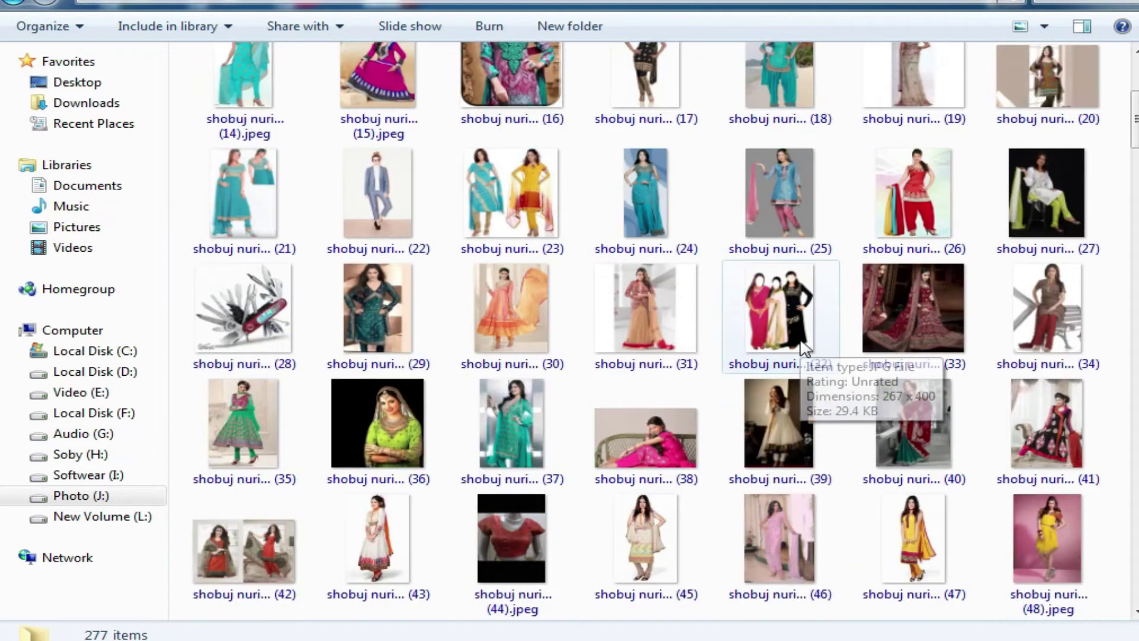
scroll(804, 347, down, 5)
scroll(804, 347, down, 5)
scroll(804, 344, down, 5)
scroll(802, 343, down, 5)
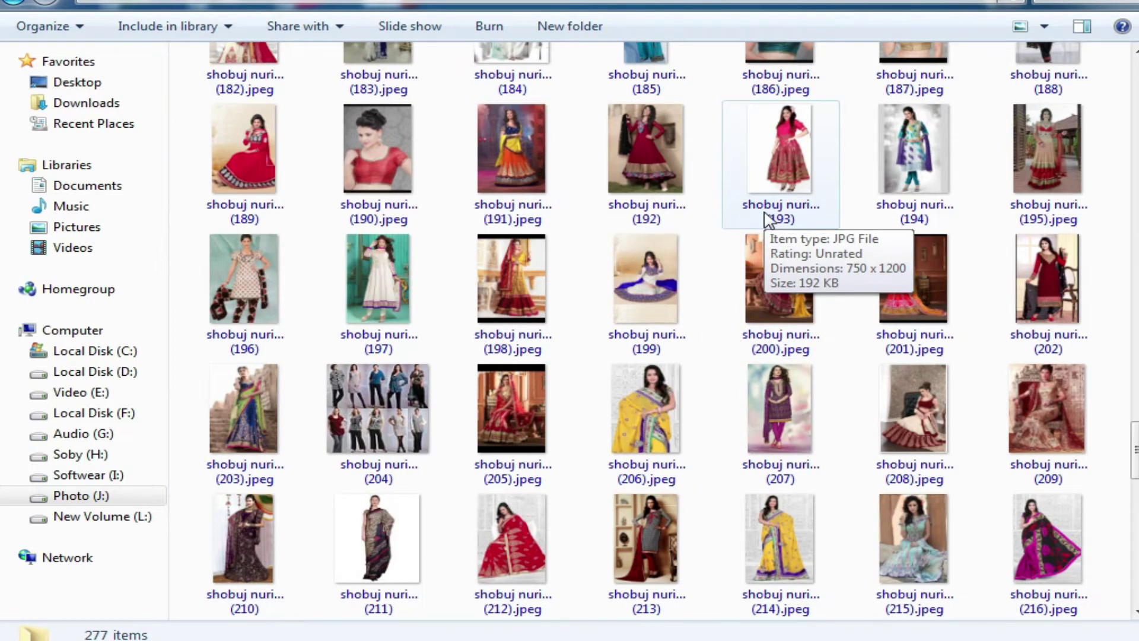
scroll(783, 267, down, 10)
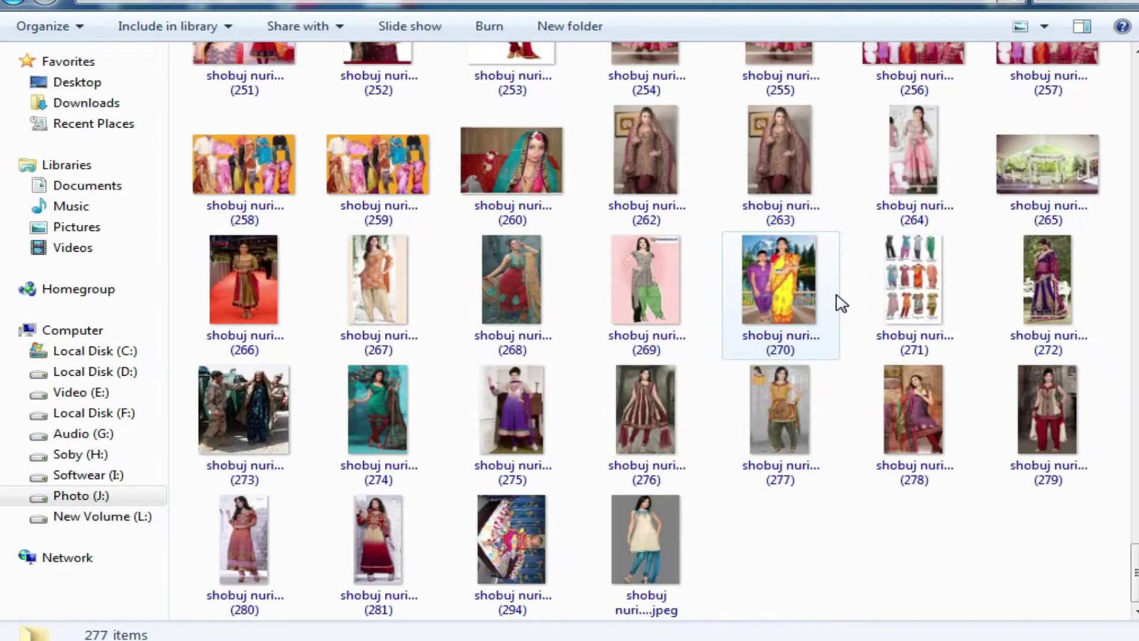
scroll(861, 293, up, 15)
scroll(599, 236, up, 5)
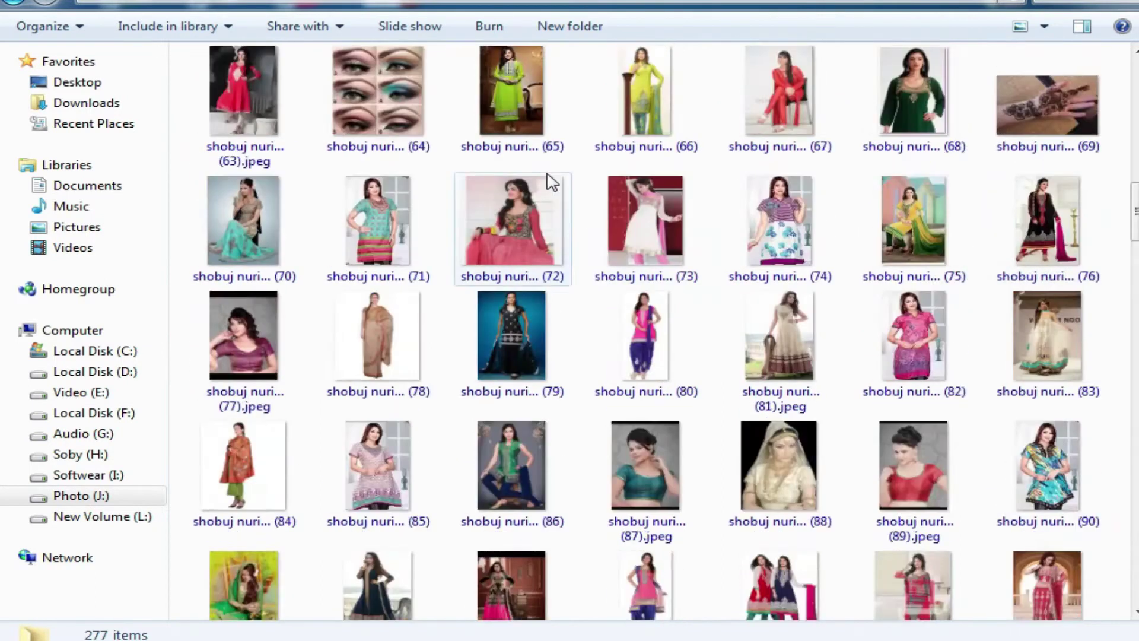
scroll(546, 254, up, 8)
double_click(241, 102)
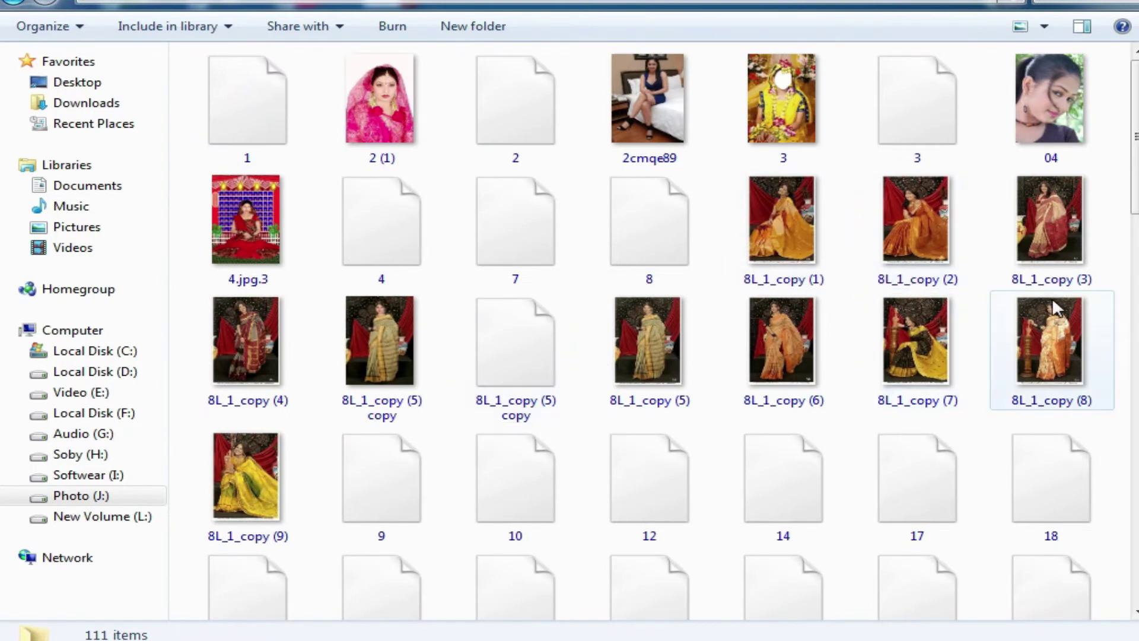
- Scroll through the numbered costume JPG thumbnails down past item 400
scroll(849, 348, down, 5)
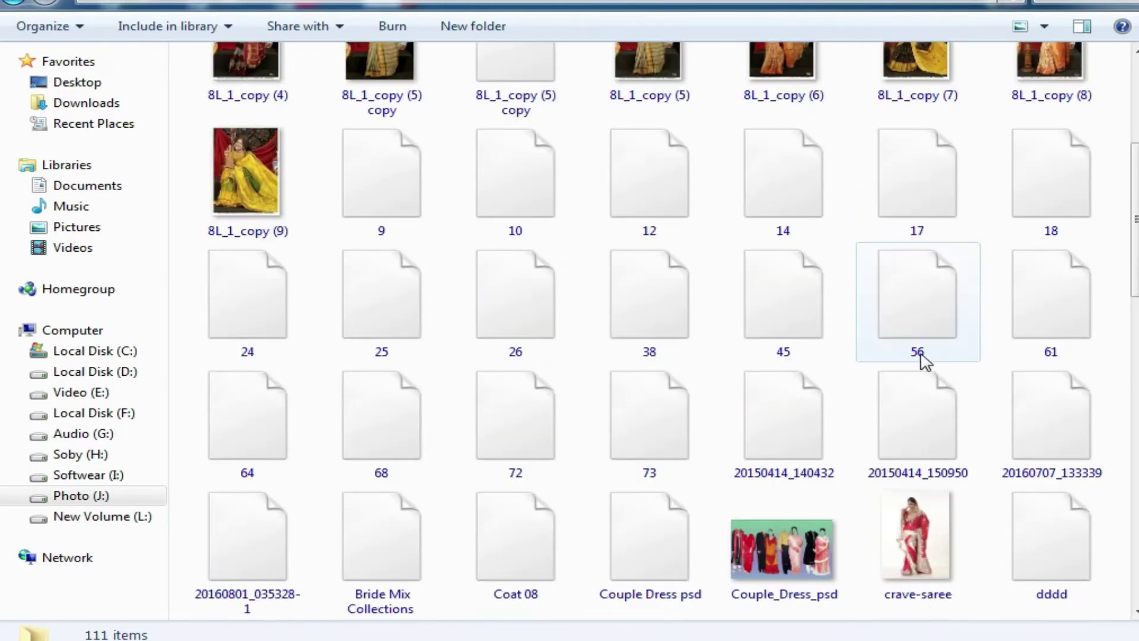
scroll(921, 360, down, 10)
scroll(828, 356, up, 15)
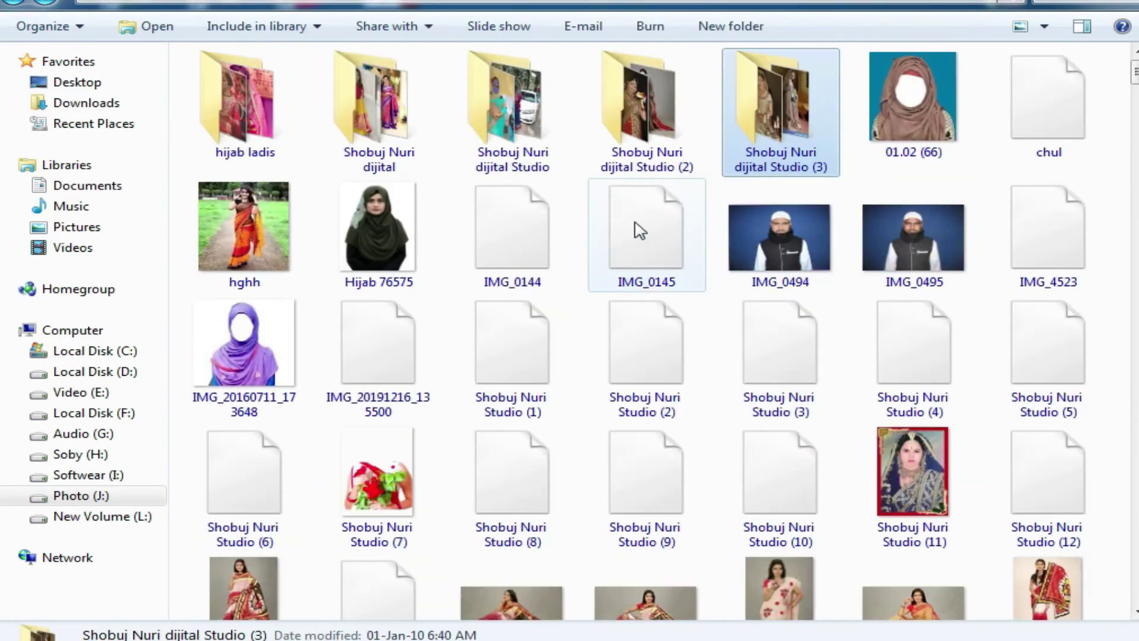
scroll(836, 433, down, 8)
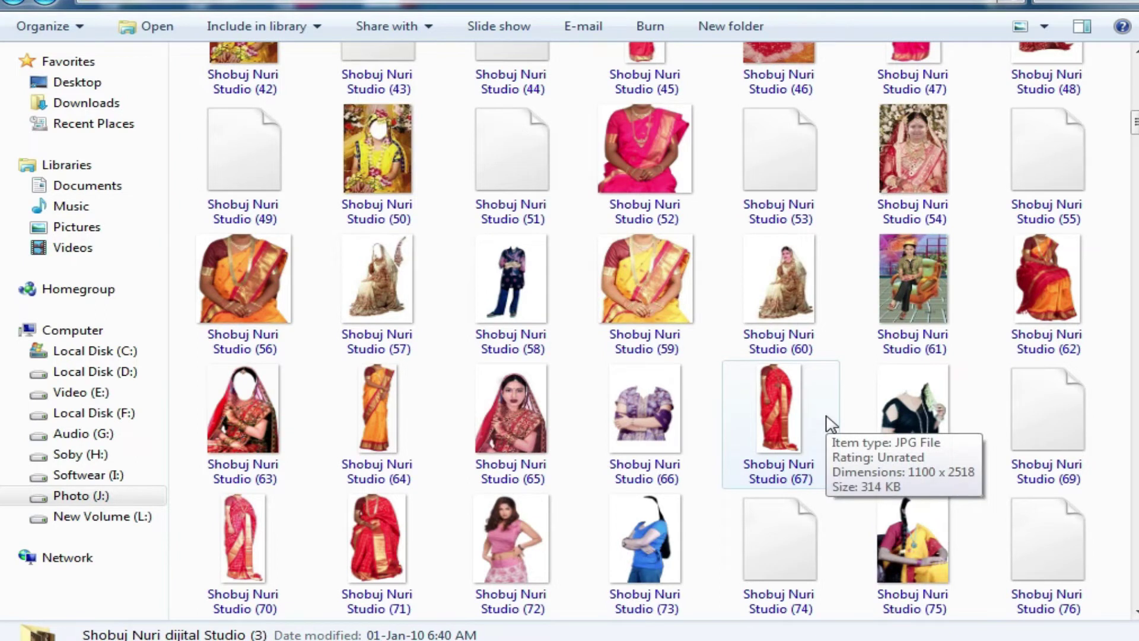
scroll(831, 422, down, 5)
scroll(937, 433, down, 5)
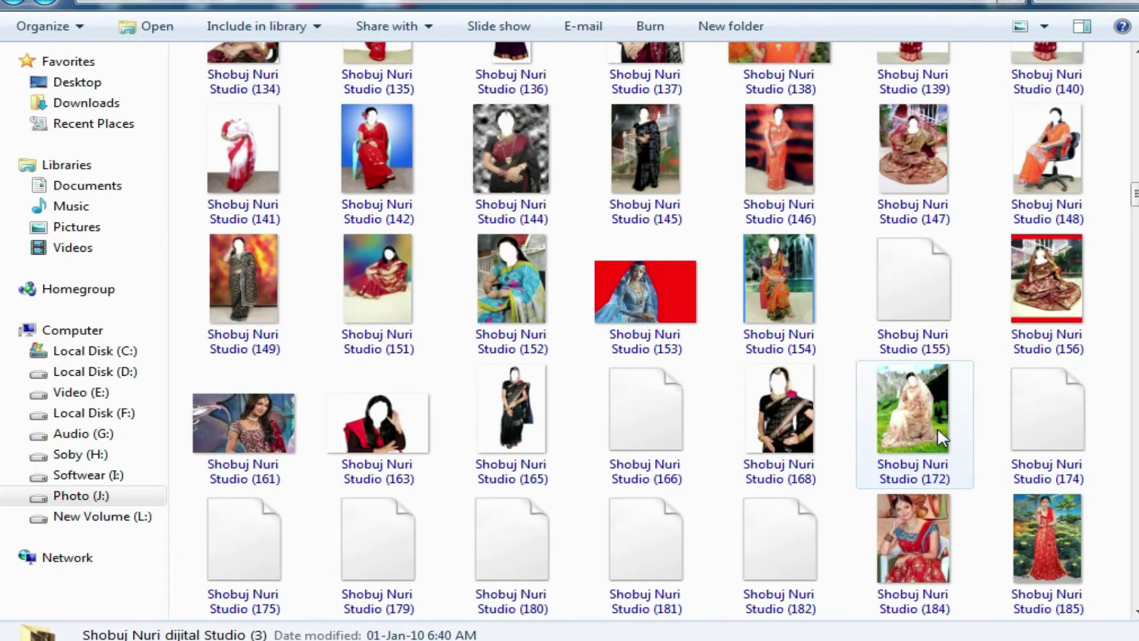
scroll(939, 432, down, 5)
scroll(923, 381, down, 5)
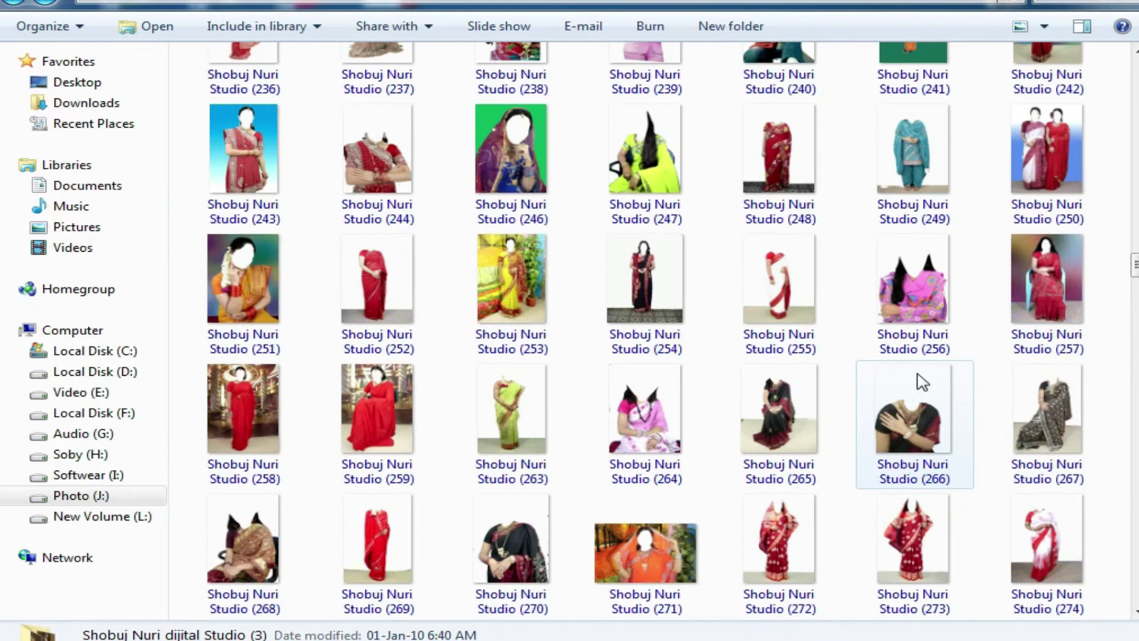
scroll(923, 381, down, 5)
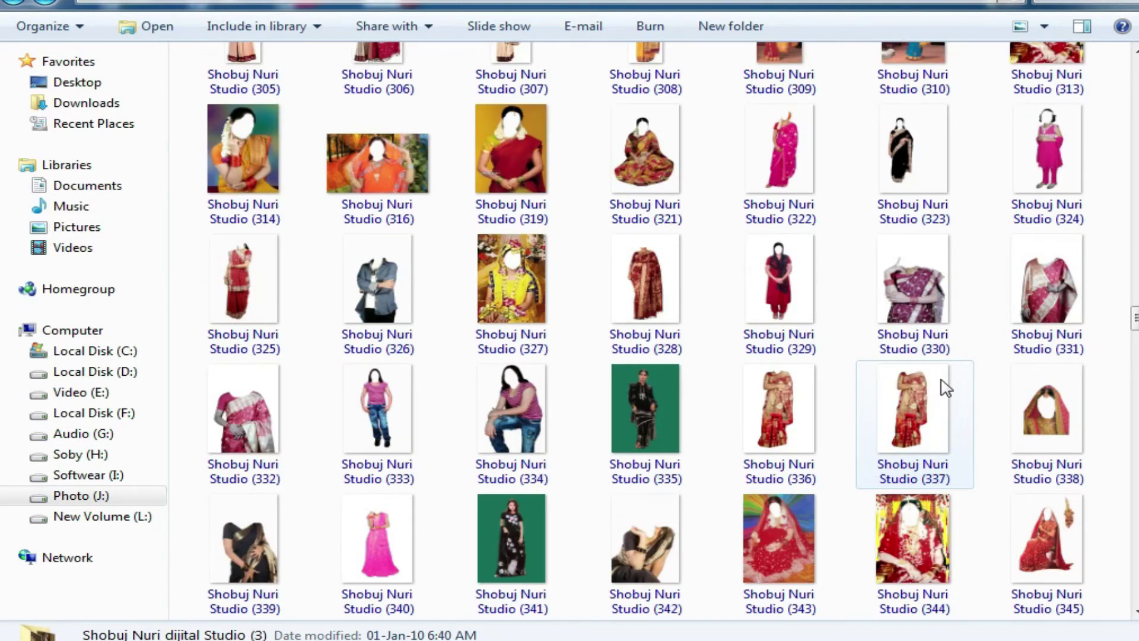
scroll(946, 388, down, 3)
scroll(946, 389, up, 1)
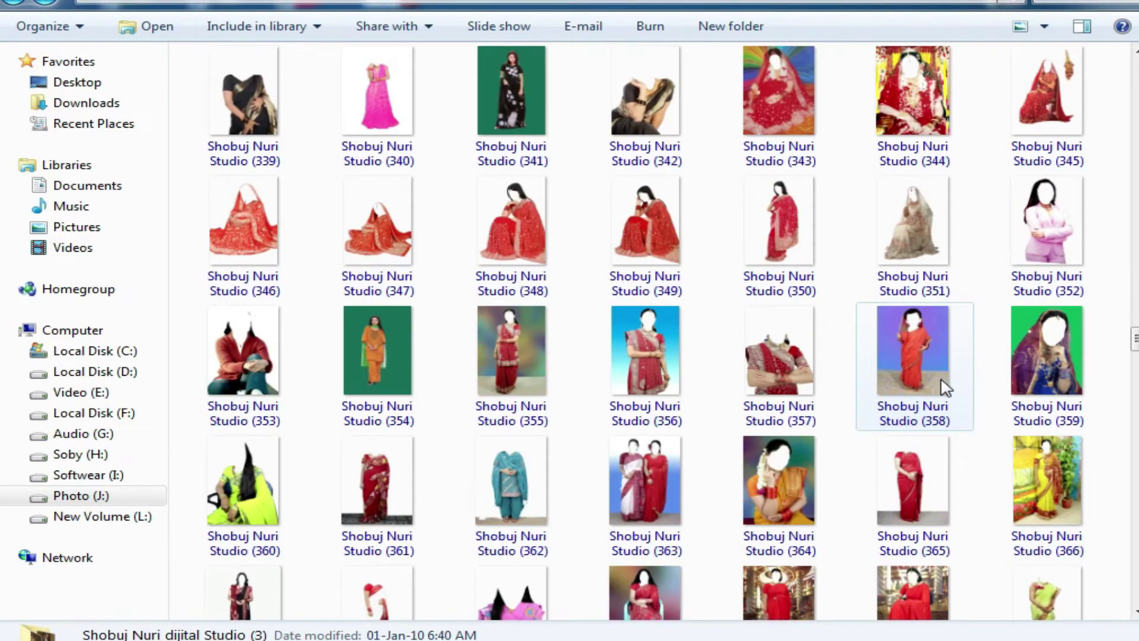
scroll(946, 389, up, 3)
scroll(946, 389, down, 5)
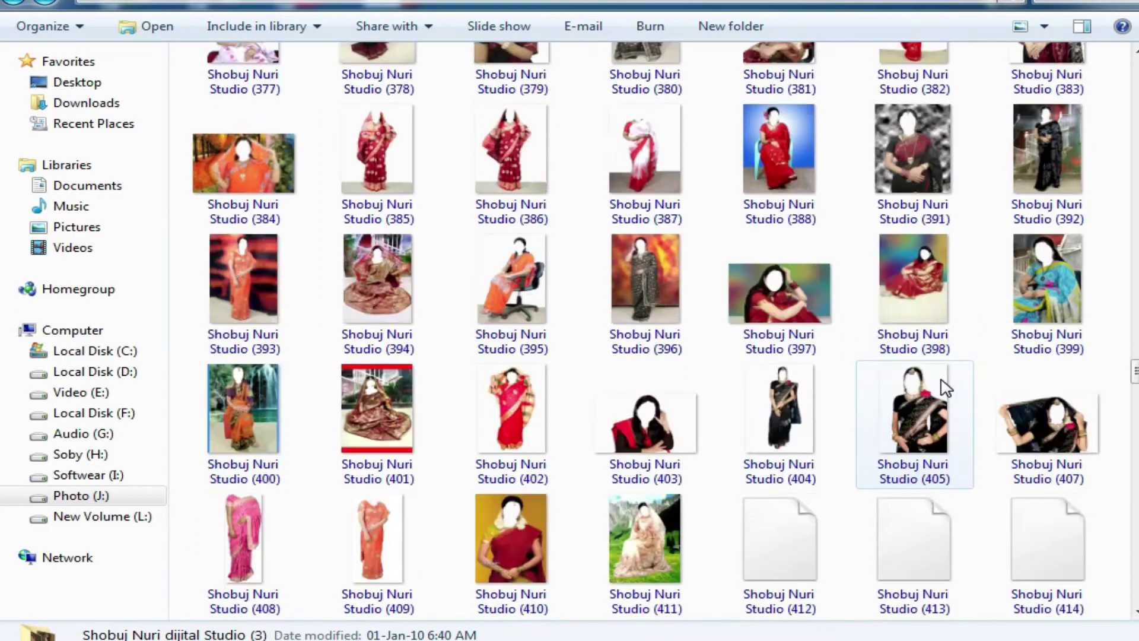
scroll(946, 389, down, 5)
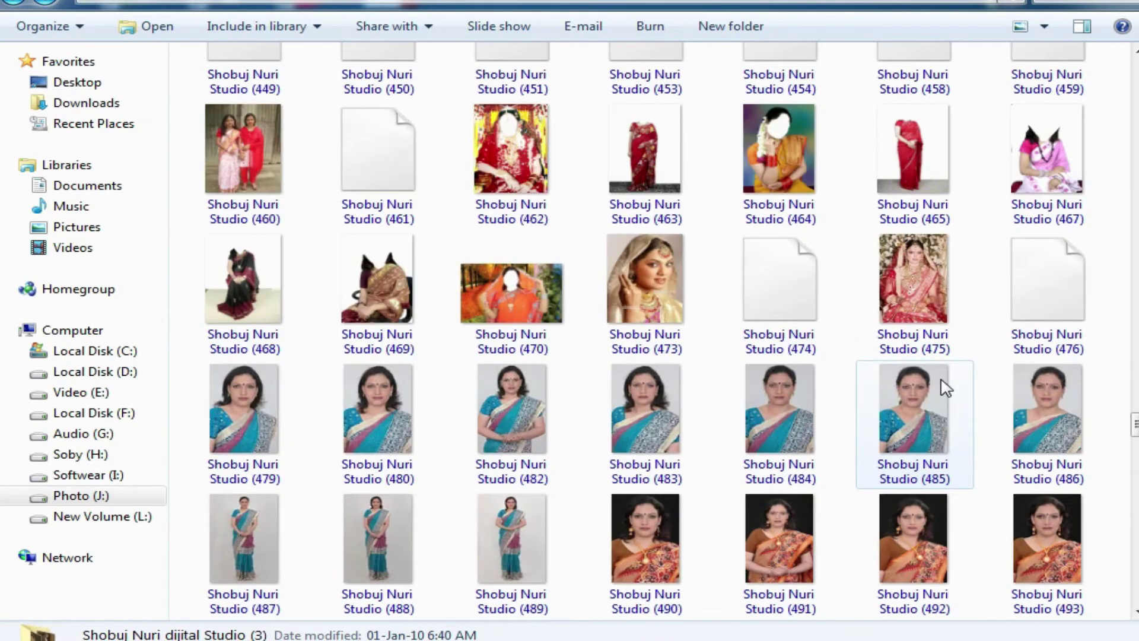
double_click(909, 249)
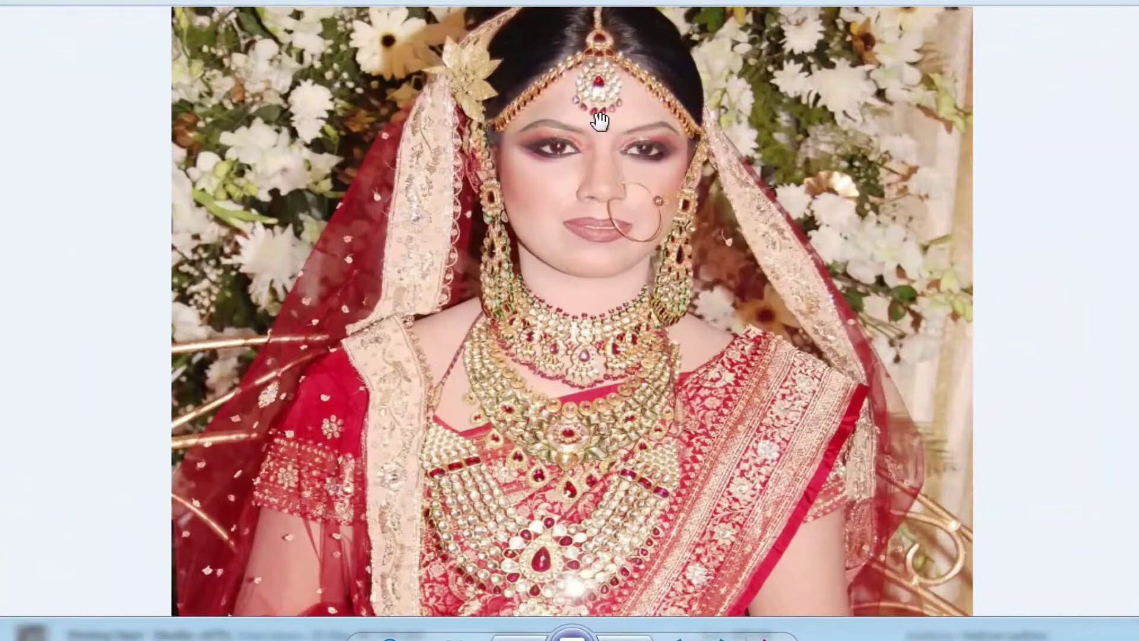
scroll(600, 122, up, 1)
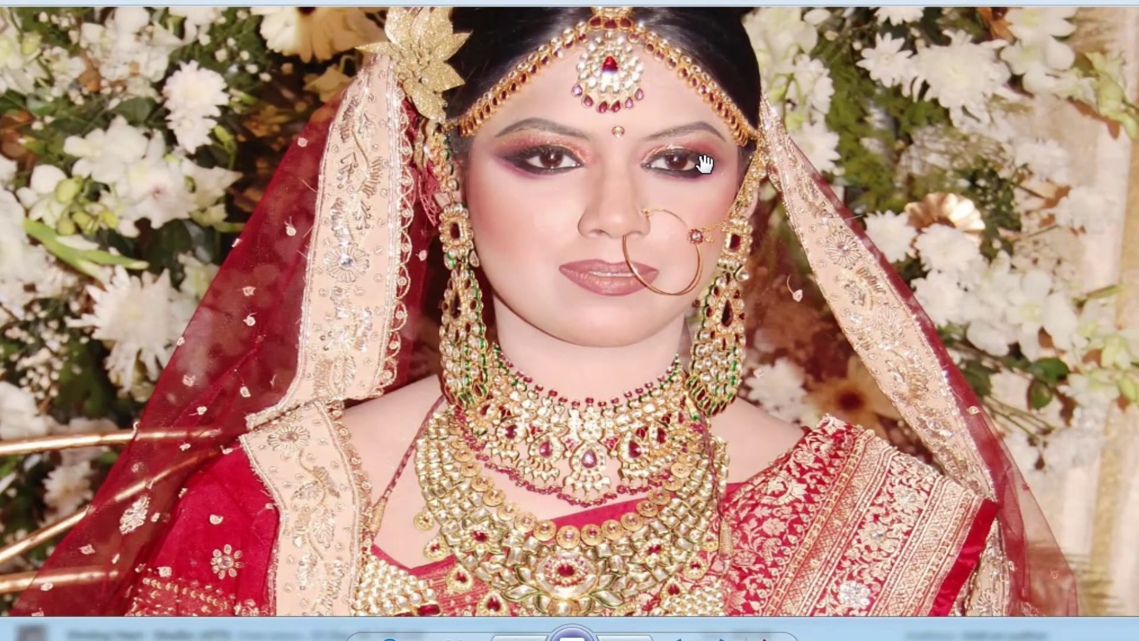
scroll(705, 164, up, 2)
drag(631, 165, 651, 479)
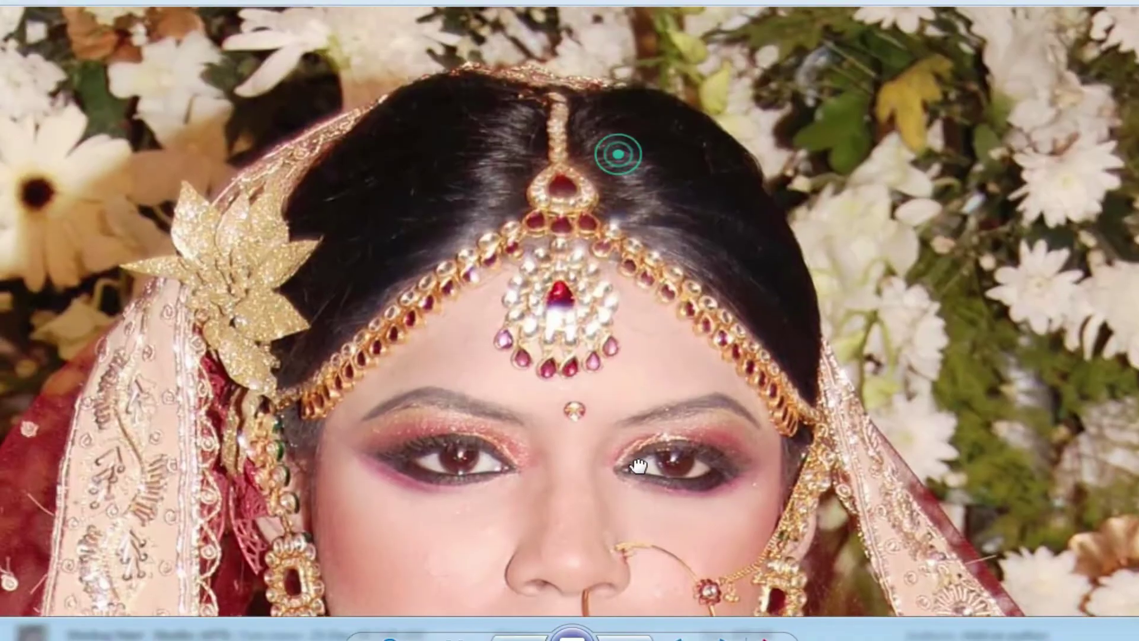
click(1108, 18)
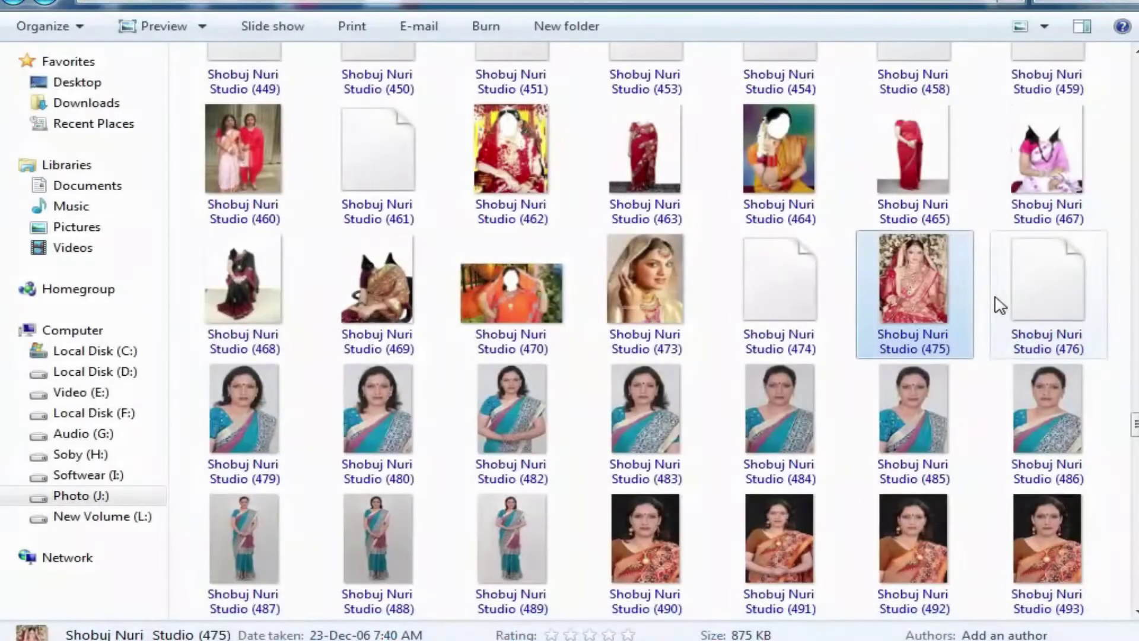
- Open the bride photo in Photoshop, maximize its window and zoom in on her face
mouse_move(914, 237)
mouse_down()
mouse_move(453, 629)
mouse_move(692, 338)
mouse_up()
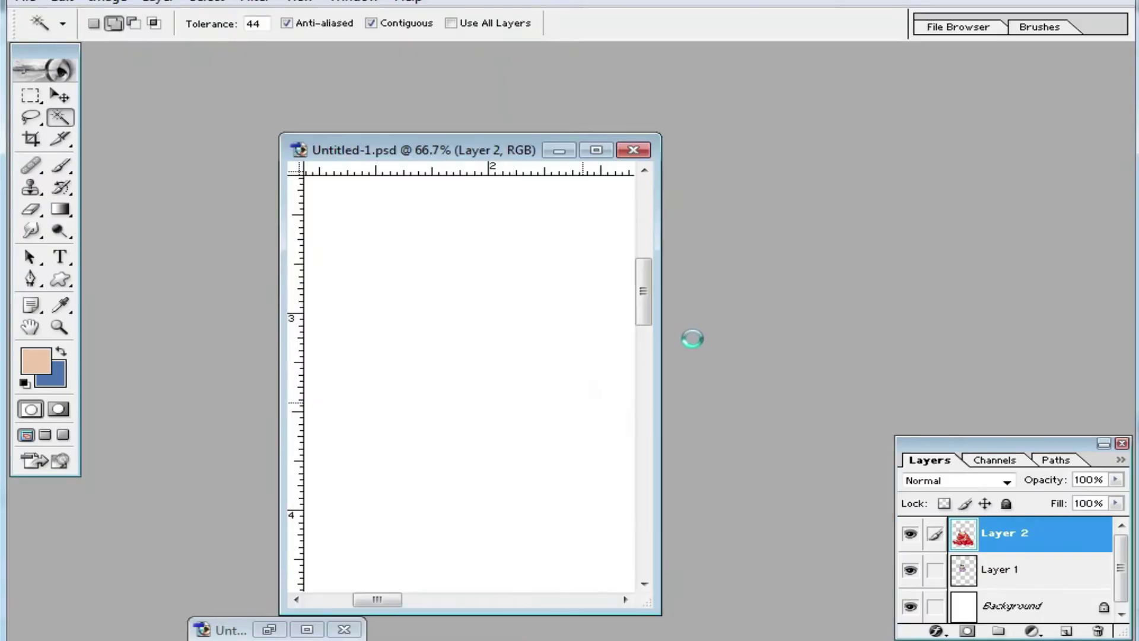
double_click(712, 99)
click(564, 212)
click(579, 275)
click(570, 251)
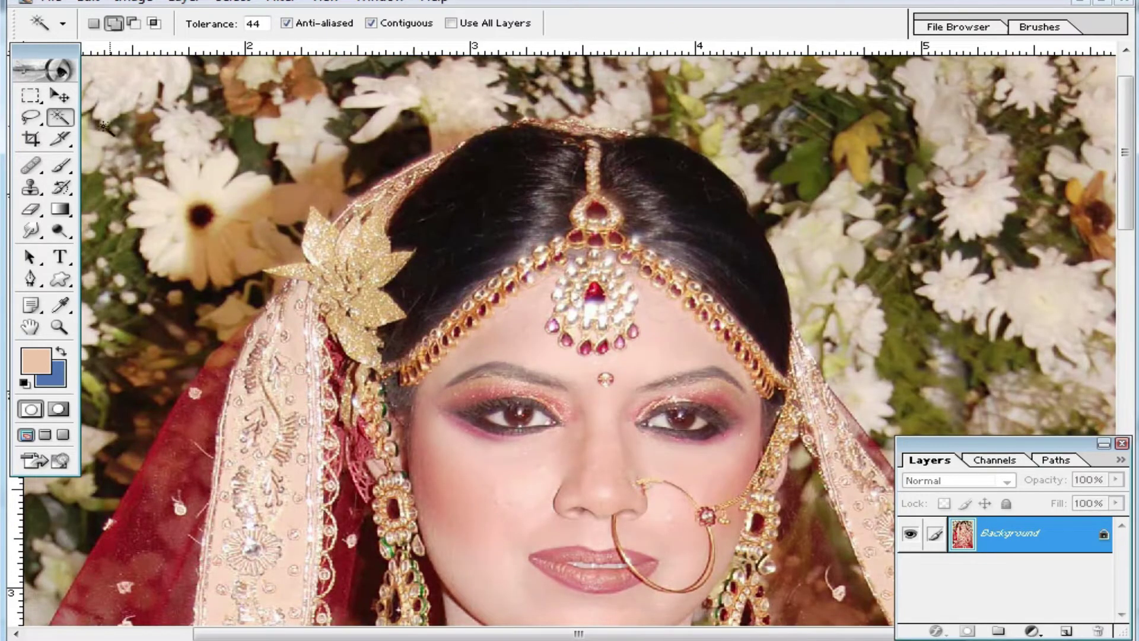
- Lasso the bride's hair and forehead jewellery, then feather the selection
click(31, 117)
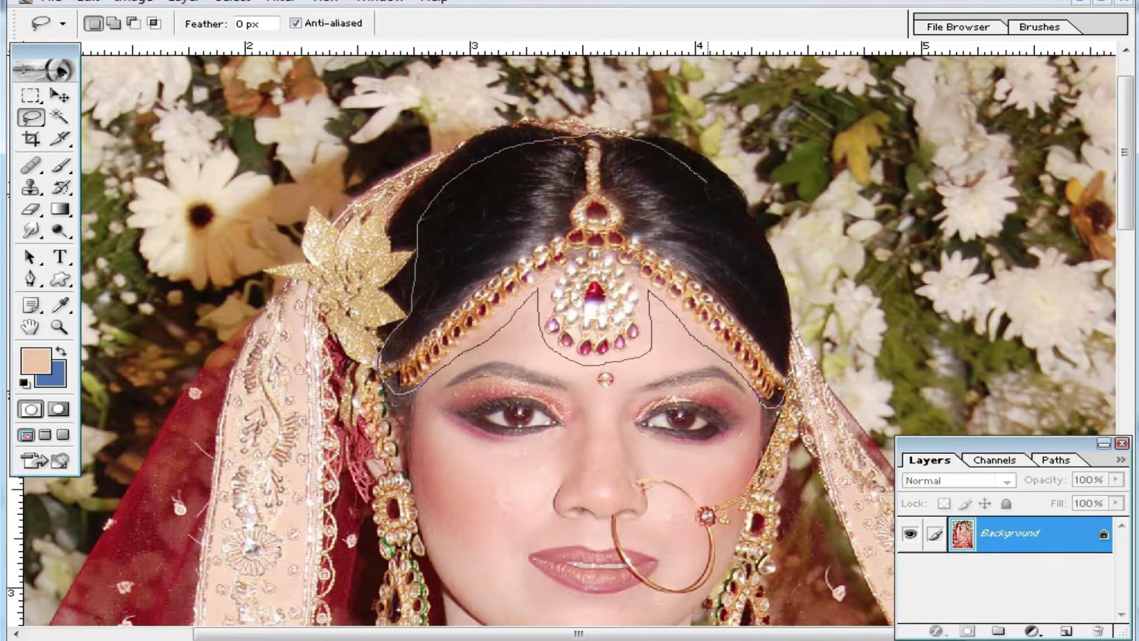
drag(792, 365, 789, 369)
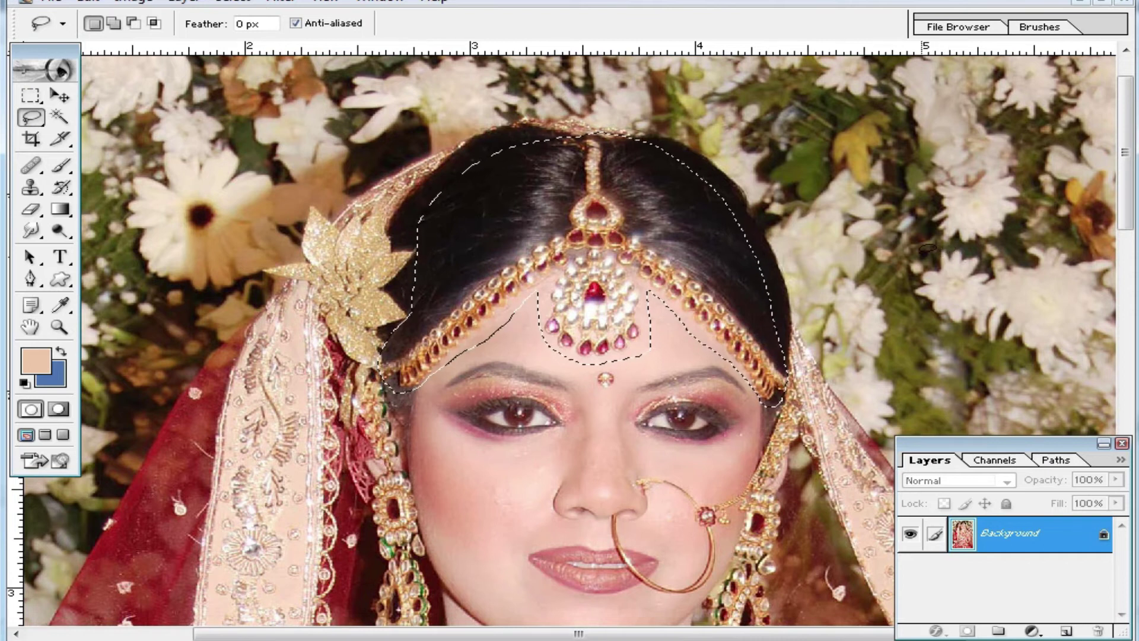
key(ctrl+alt+d)
key(Return)
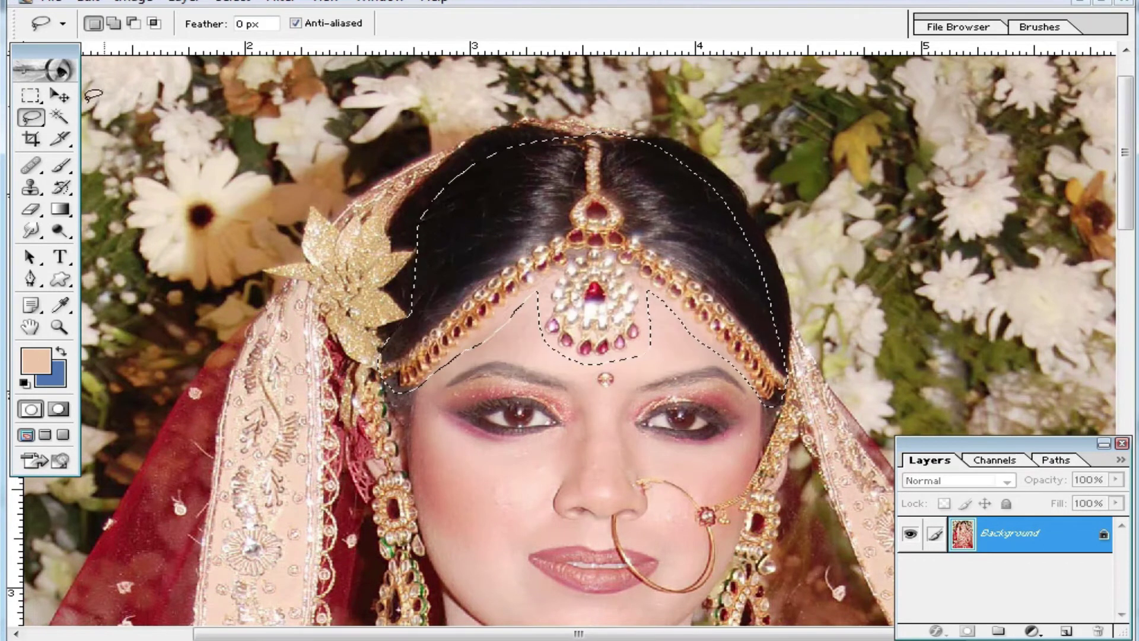
click(59, 95)
- Carry the selected jewellery into the Untitled-1 composite, place it on the forehead and shrink it
click(1101, 2)
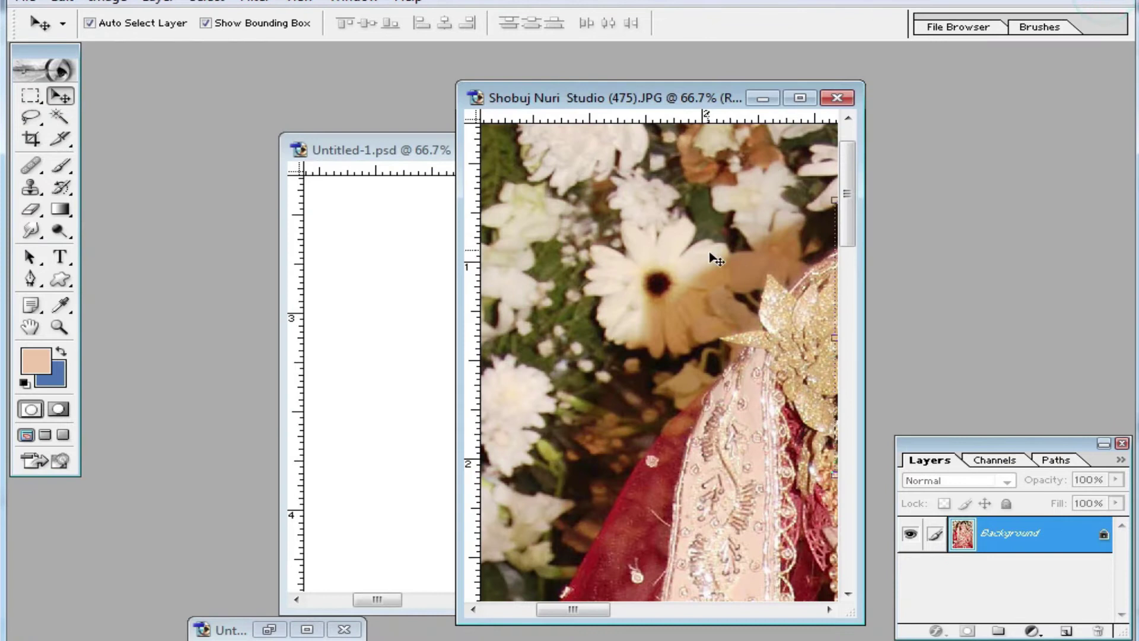
alt+click(775, 311)
mouse_move(737, 231)
mouse_down()
mouse_move(433, 287)
mouse_move(429, 279)
mouse_up()
double_click(496, 151)
drag(155, 171, 601, 346)
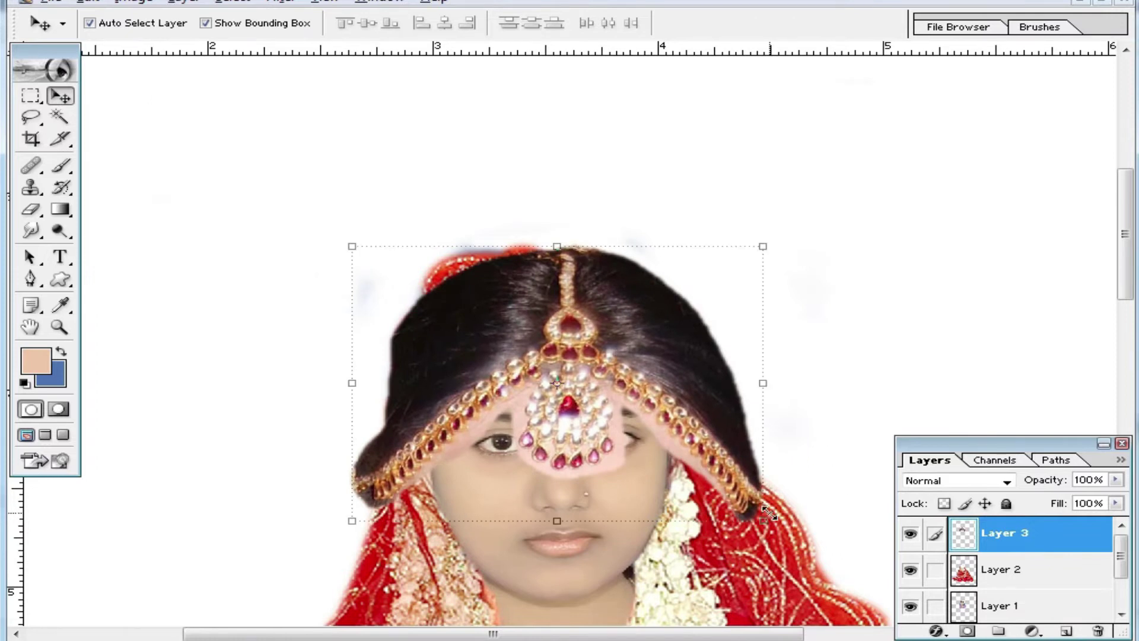
drag(769, 513, 680, 451)
key(Return)
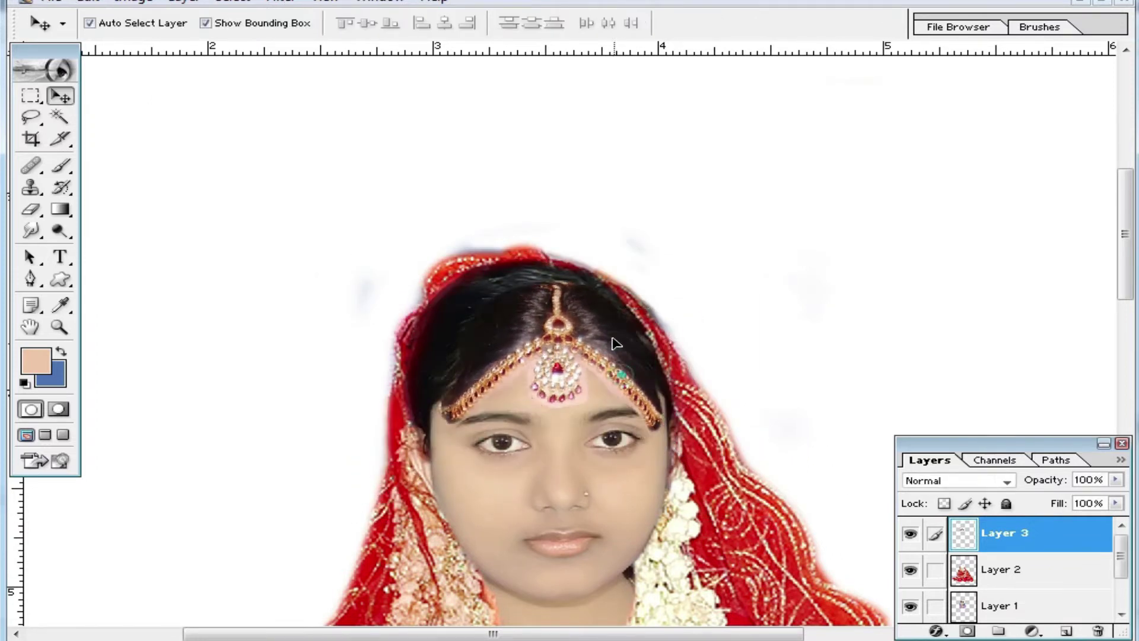
- Enlarge and rotate the Layer 3 jewellery to match the angle of the bride's head
ctrl+click(663, 383)
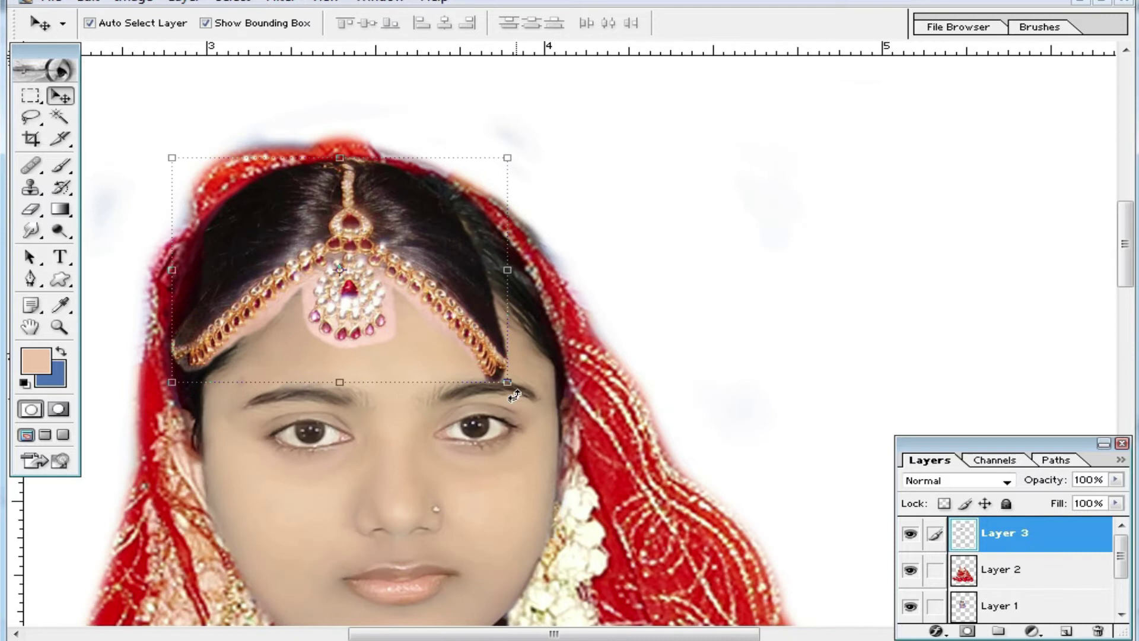
drag(508, 383, 568, 406)
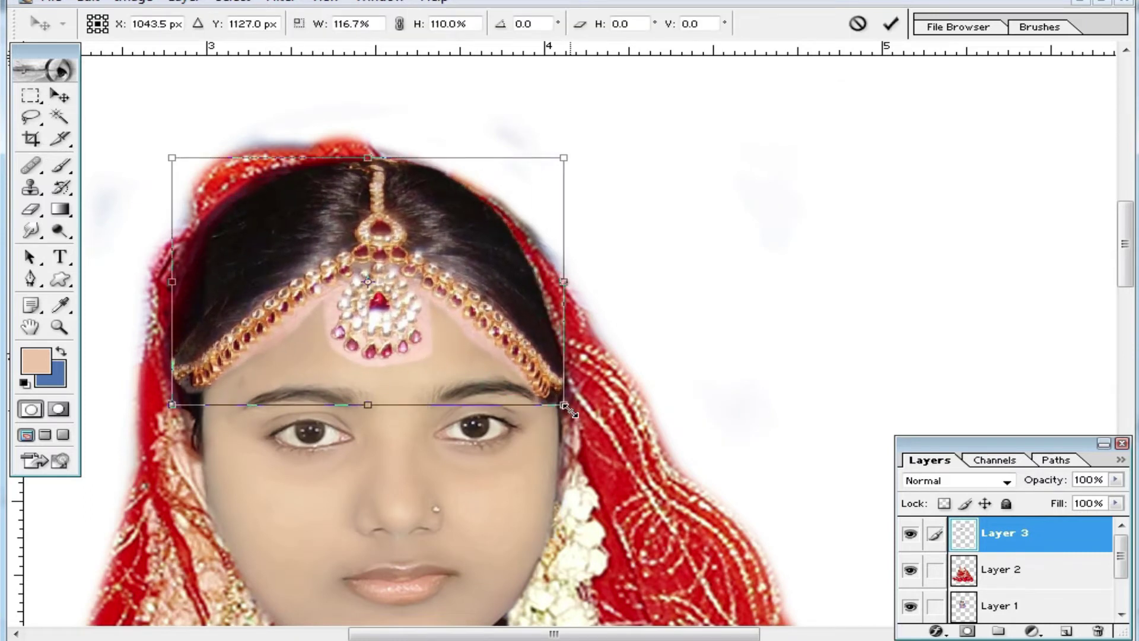
mouse_move(585, 425)
mouse_down()
mouse_move(517, 315)
mouse_move(479, 295)
mouse_up()
key(Return)
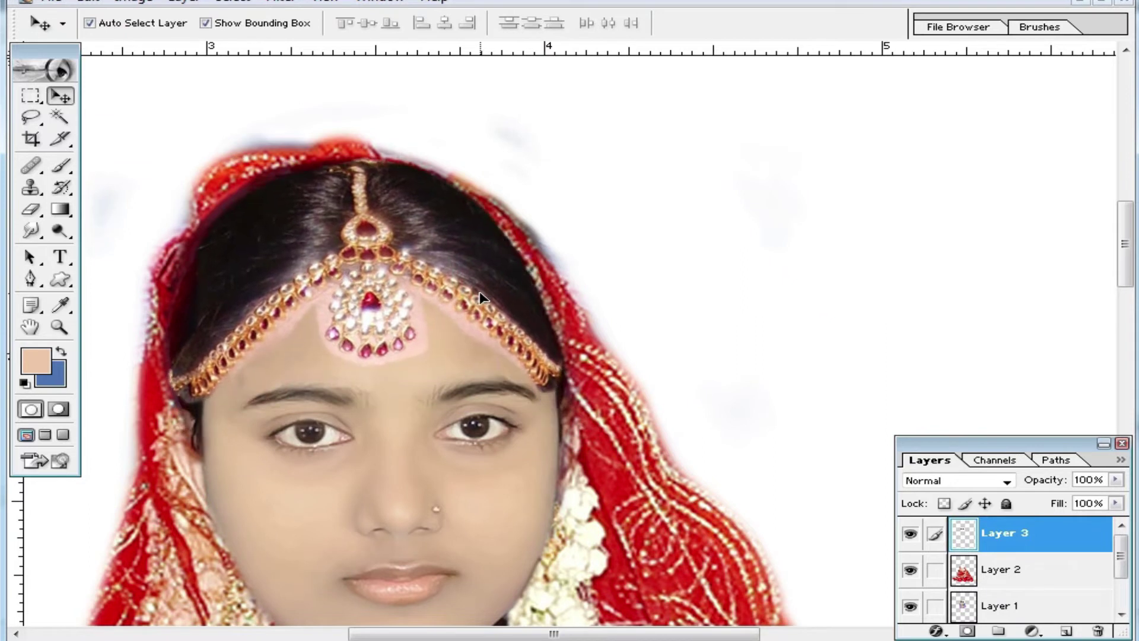
ctrl+click(513, 364)
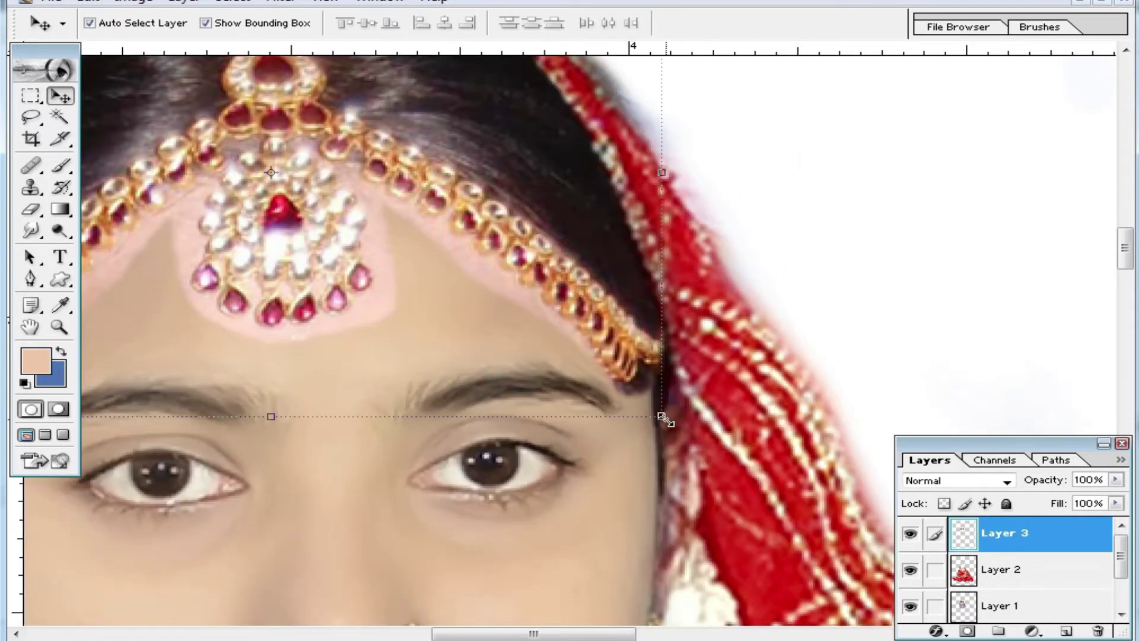
drag(662, 417, 689, 423)
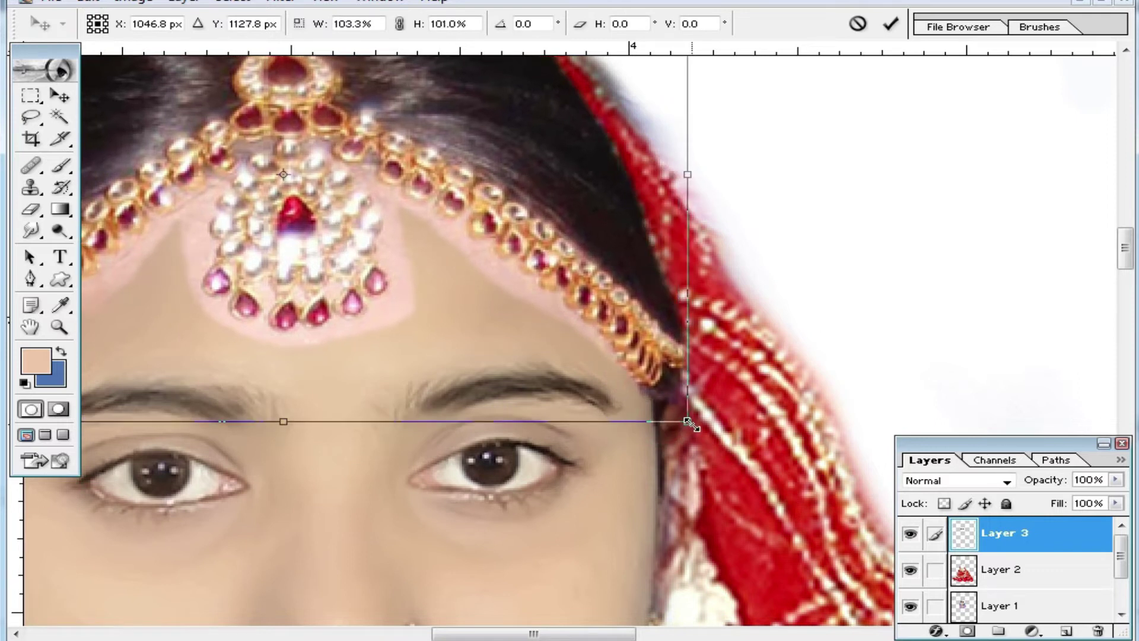
key(Return)
- Fine-tune the jewellery's height by adjusting its bottom edge and commit the transform
key(ctrl+minus)
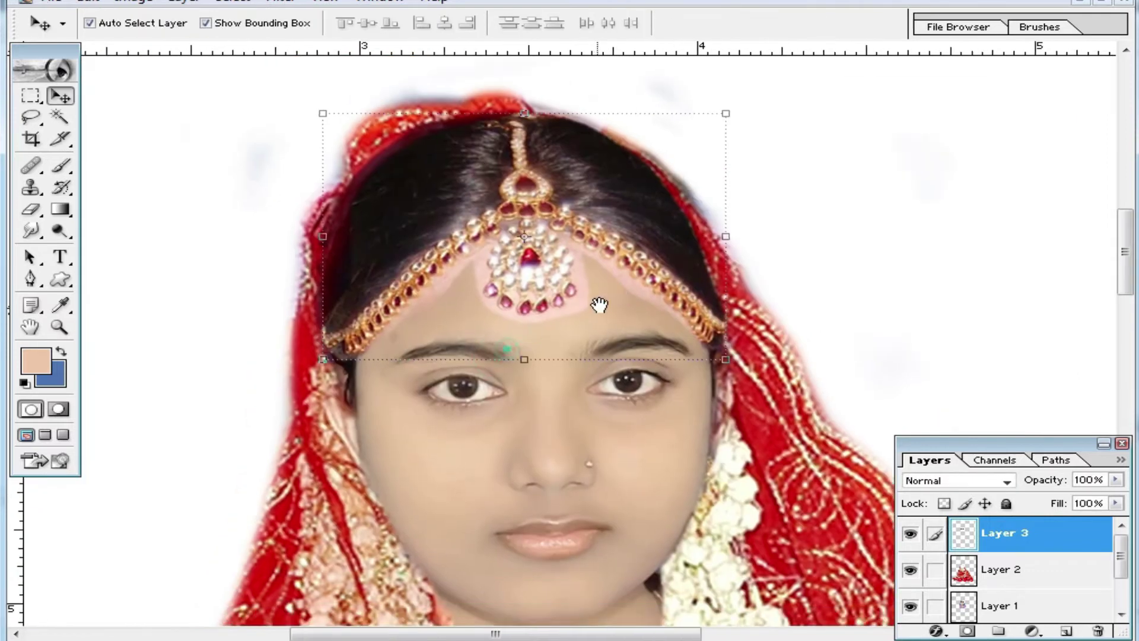
drag(599, 305, 606, 297)
drag(330, 354, 332, 357)
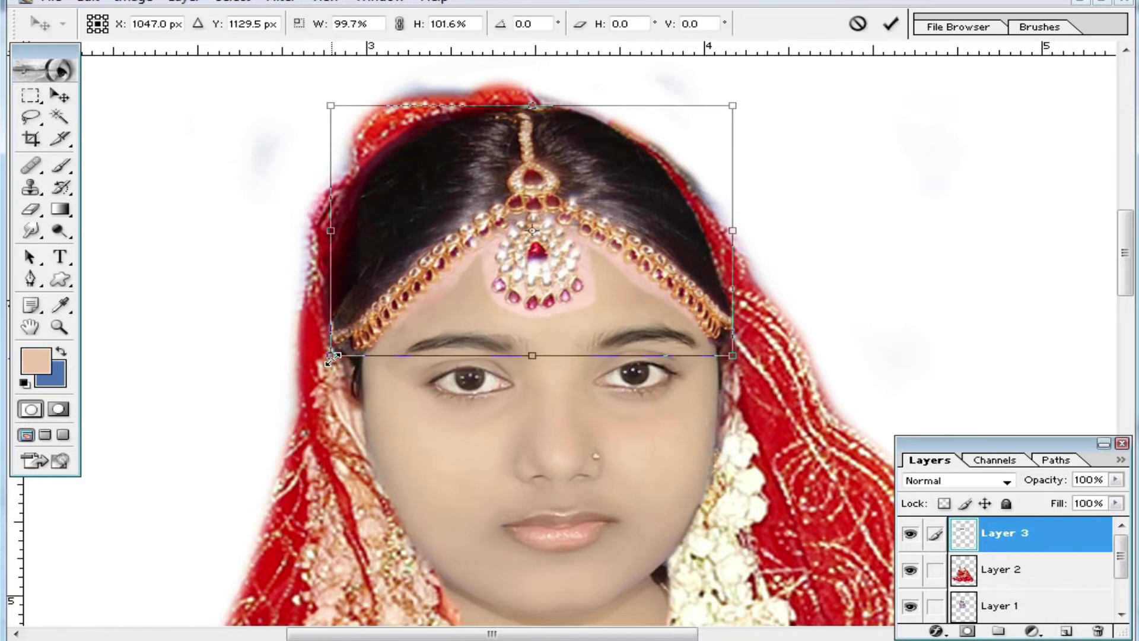
key(ctrl+z)
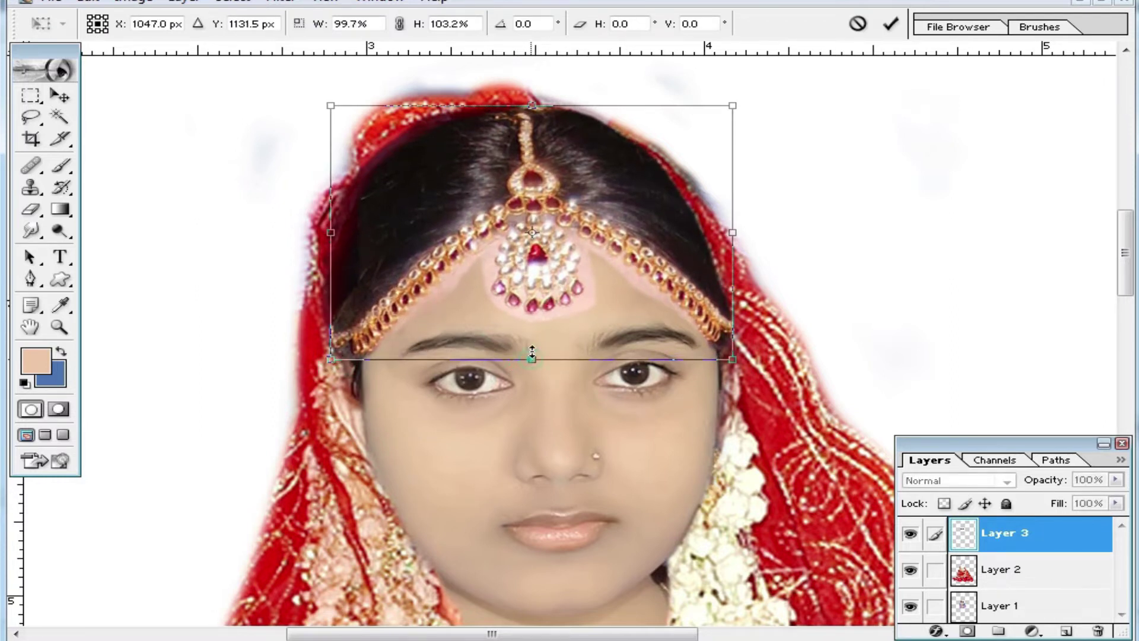
drag(532, 356, 532, 355)
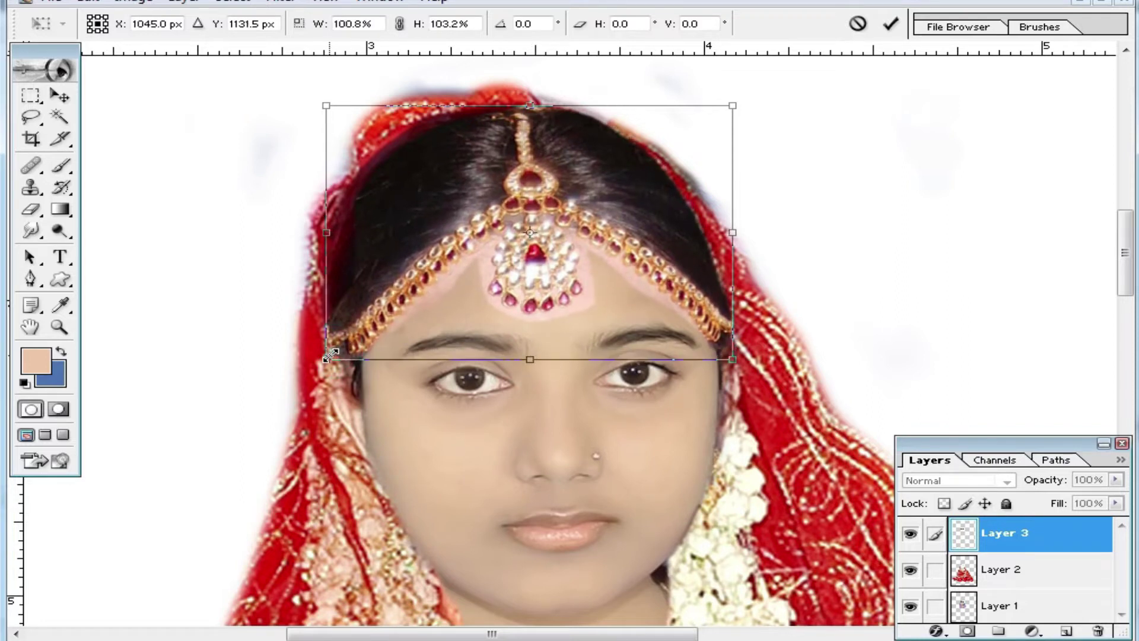
key(Return)
- Check the jewellery's right end, then zoom out to review it against the whole face
ctrl+click(725, 342)
drag(725, 343, 731, 344)
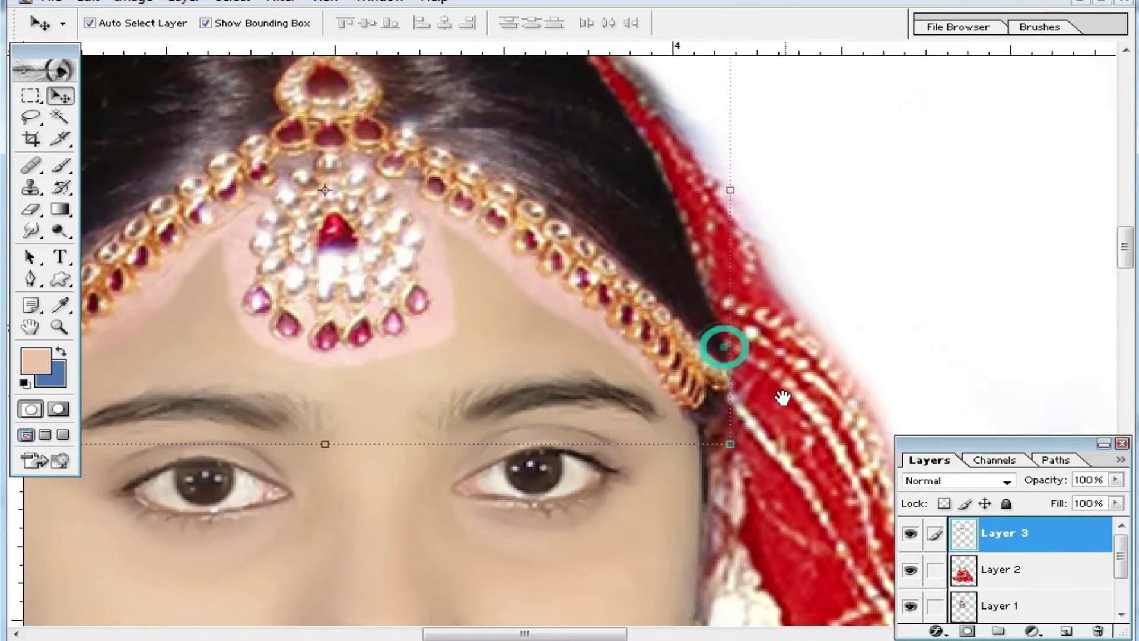
scroll(374, 318, up, 3)
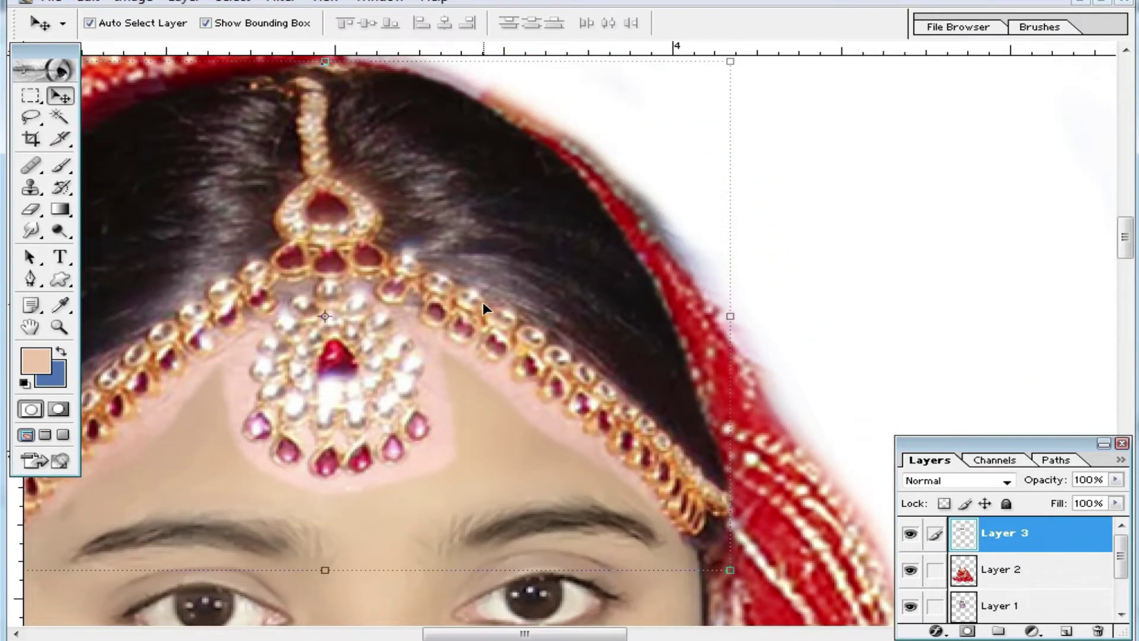
mouse_move(450, 353)
mouse_down()
mouse_move(692, 287)
mouse_move(628, 323)
mouse_up()
key(ctrl+minus)
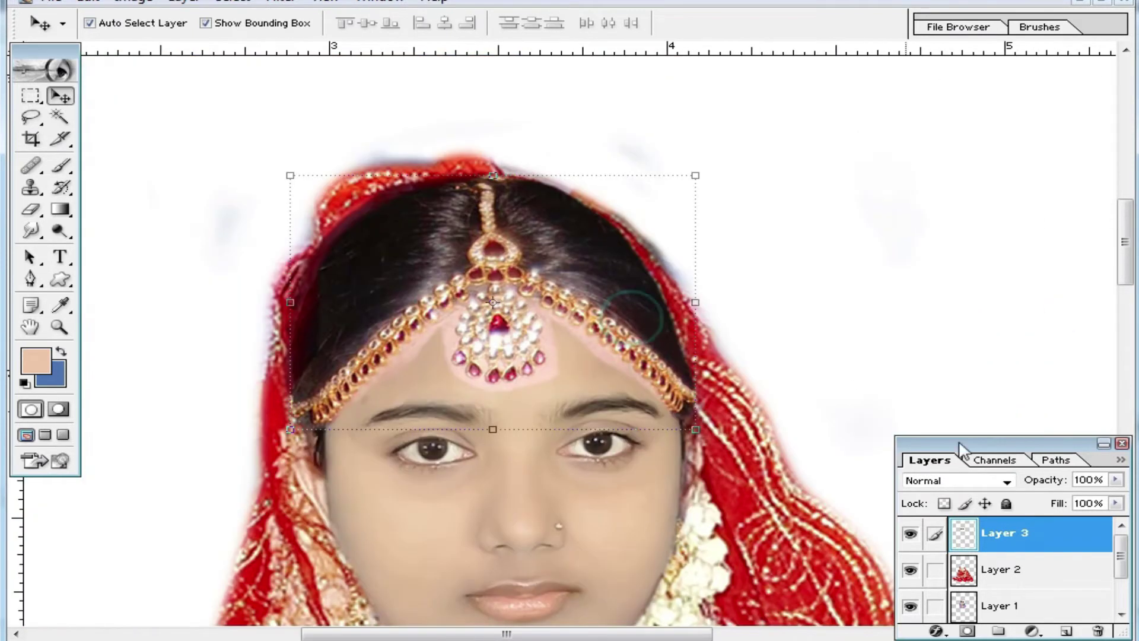
click(1007, 481)
click(950, 267)
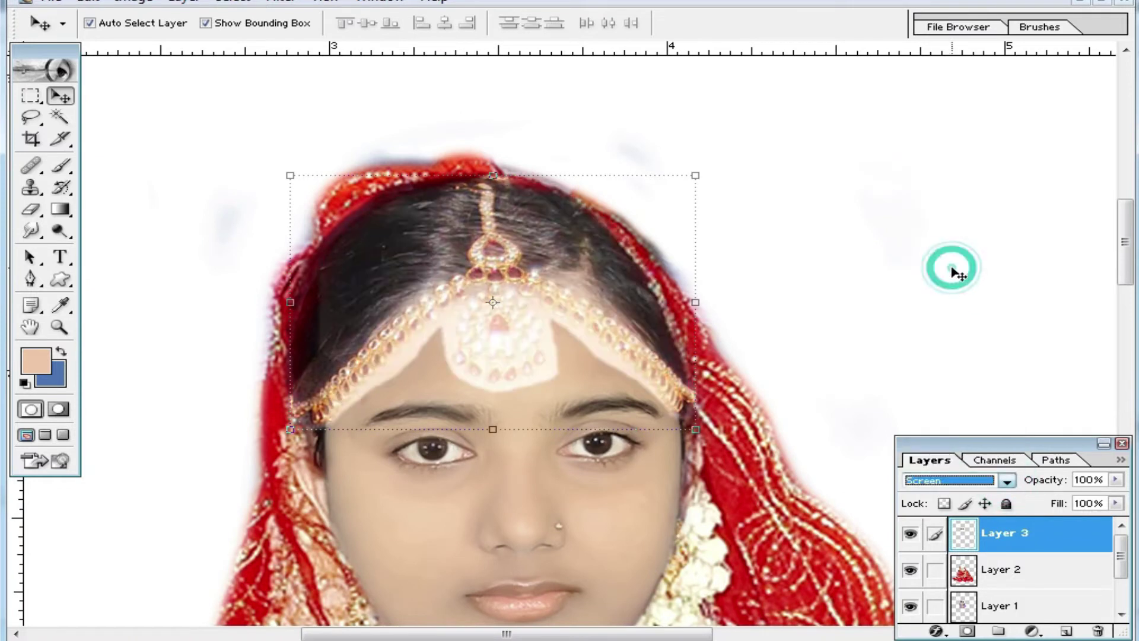
click(992, 484)
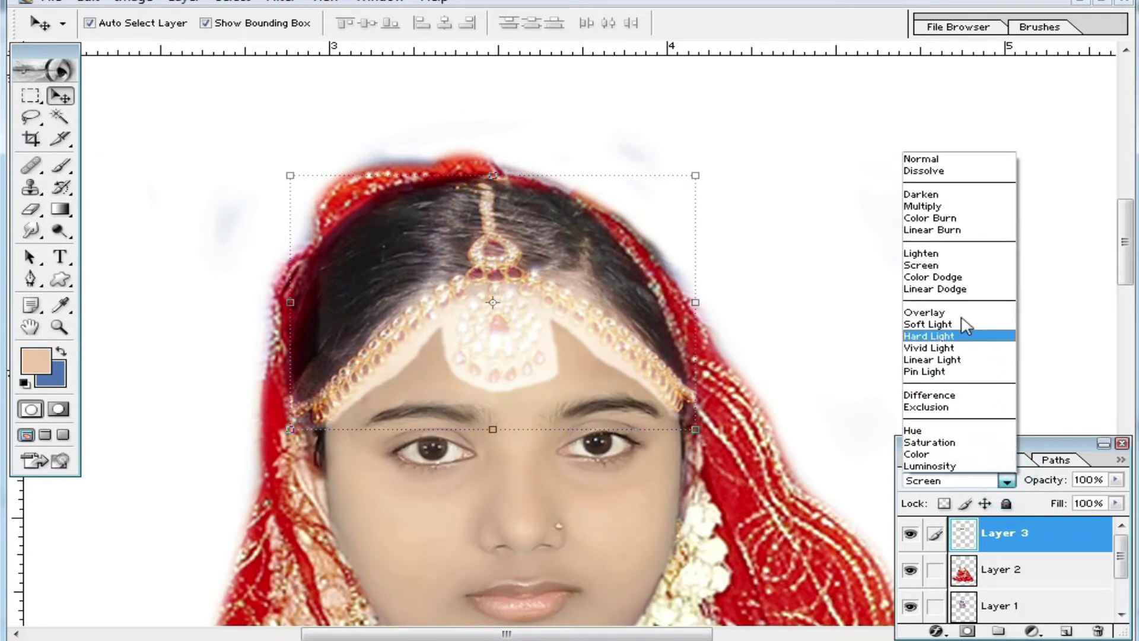
click(938, 203)
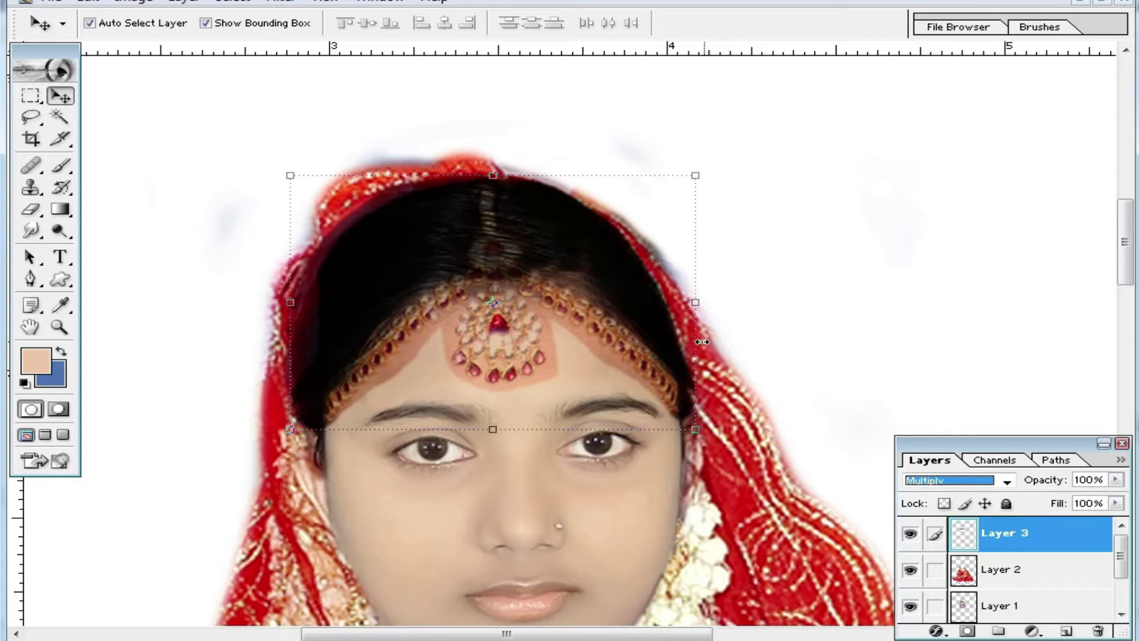
click(1006, 482)
click(956, 156)
click(463, 297)
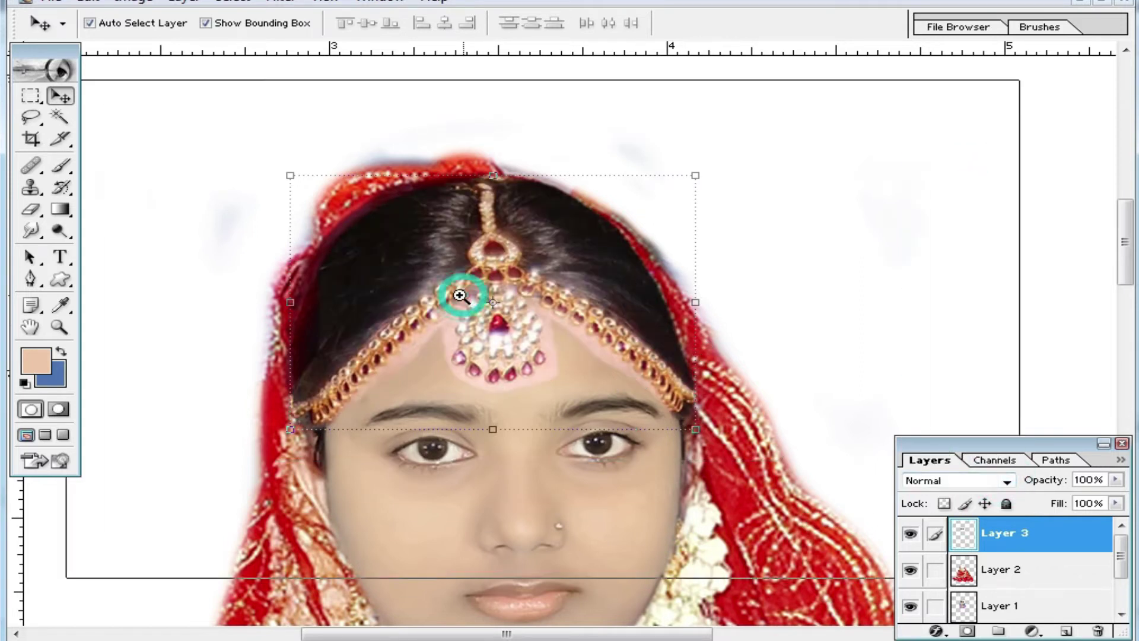
click(31, 209)
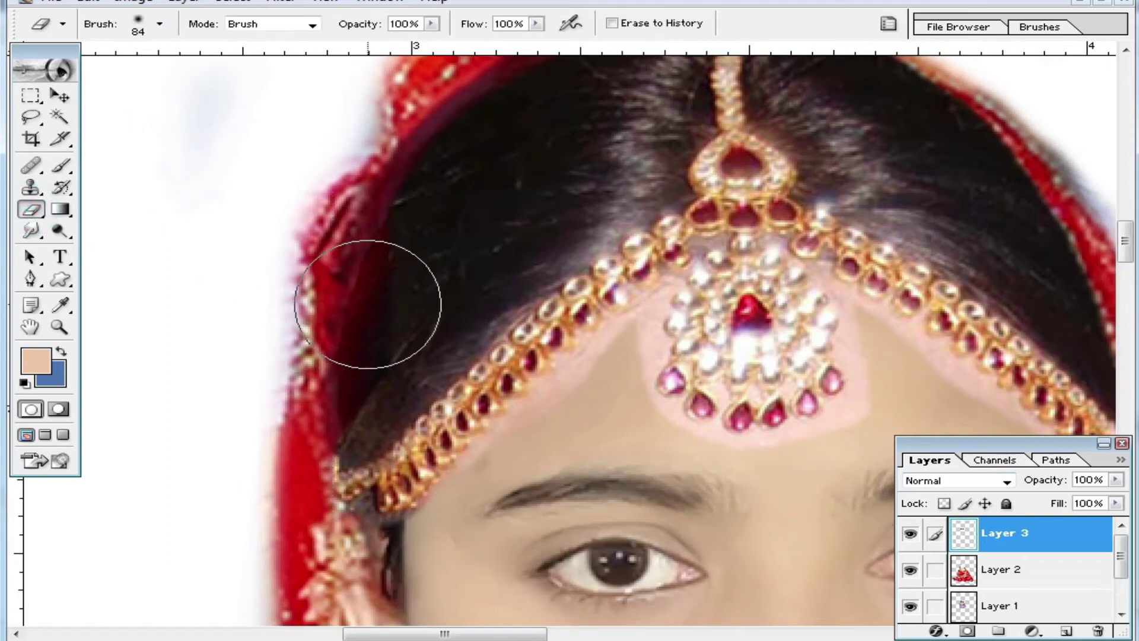
- Set the eraser to 37 px and erase the red veil edge along the top of the hair
right_click(399, 280)
drag(478, 315, 458, 315)
key(Return)
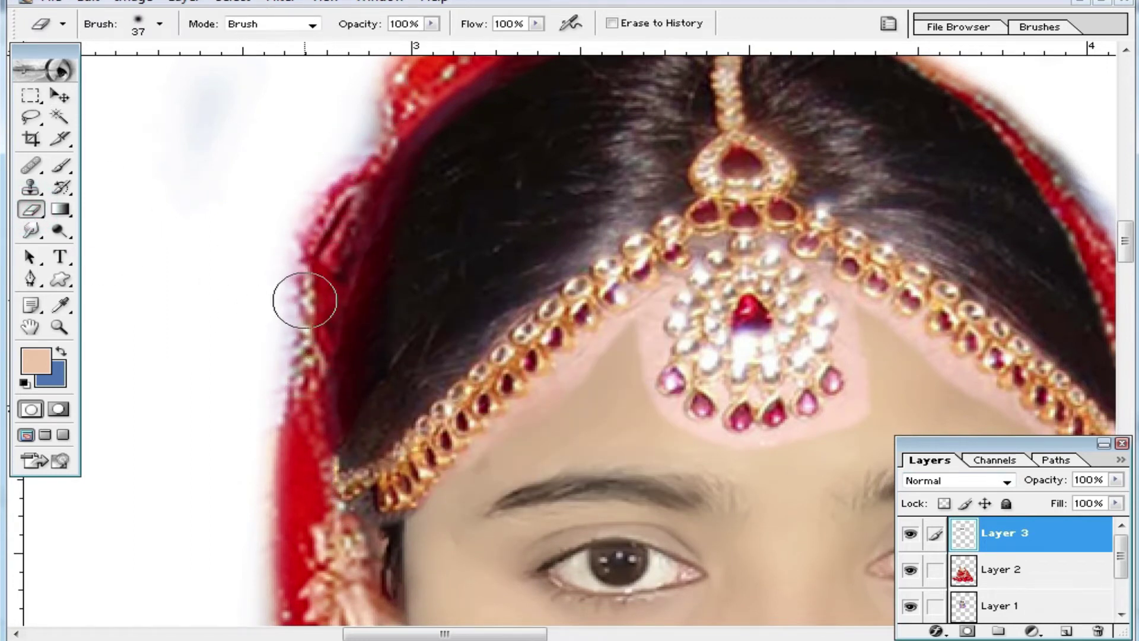
mouse_move(321, 447)
mouse_down()
mouse_move(324, 347)
mouse_move(359, 477)
mouse_up()
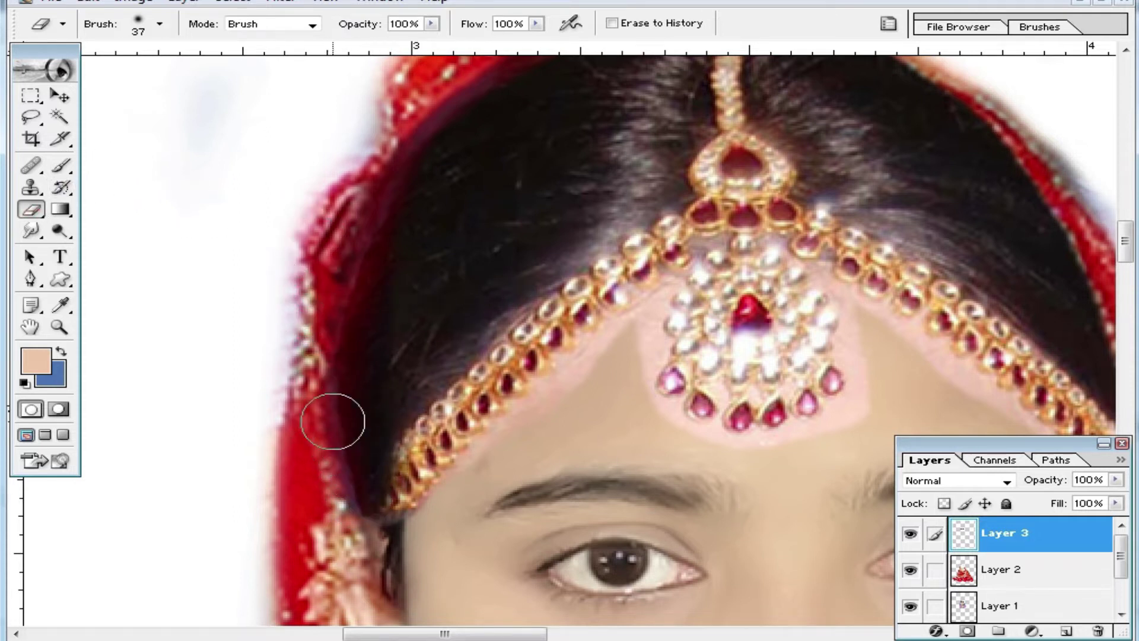
scroll(383, 319, up, 3)
mouse_move(383, 319)
mouse_down()
mouse_move(950, 200)
mouse_move(677, 135)
mouse_up()
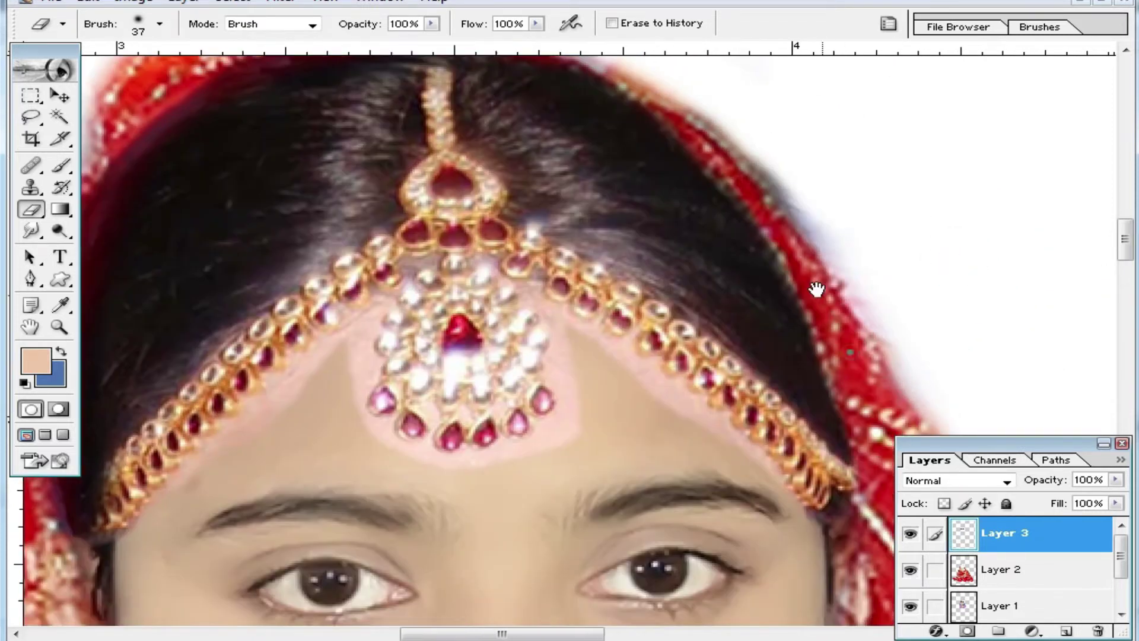
drag(798, 229, 744, 140)
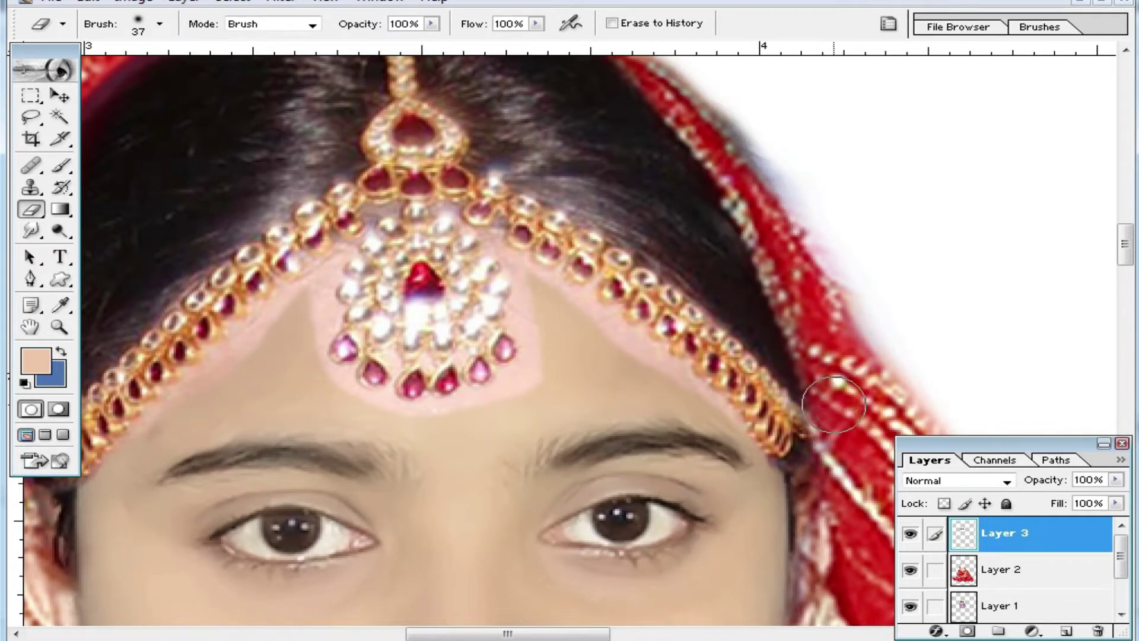
- Reduce the eraser to 17 px and reframe the view on the forehead
right_click(851, 377)
drag(893, 413, 890, 413)
key(Return)
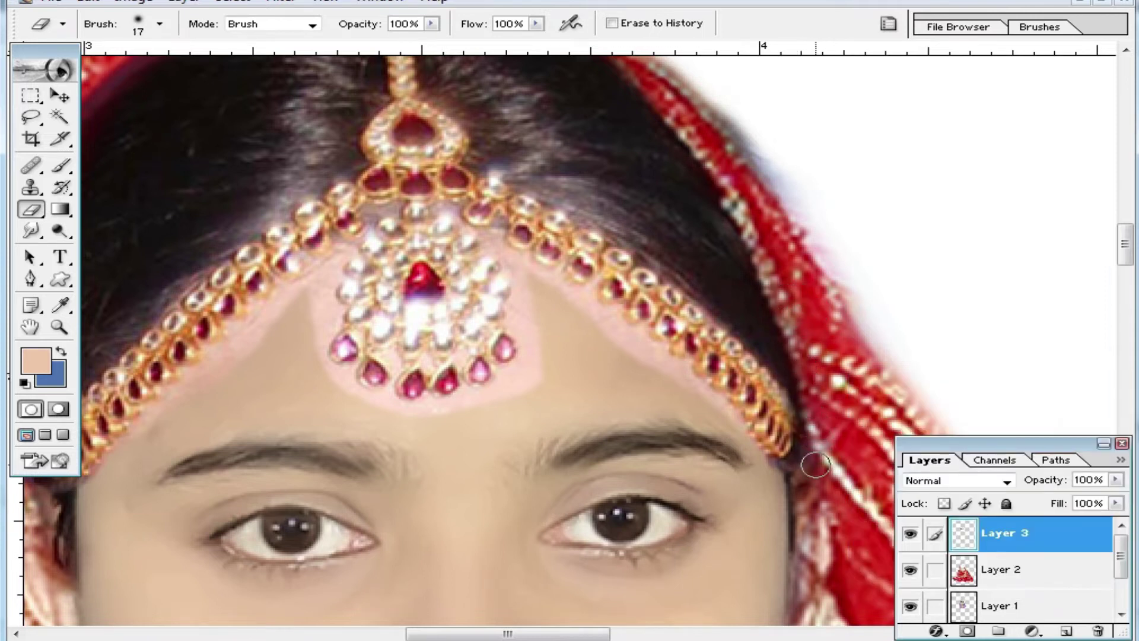
drag(460, 309, 604, 236)
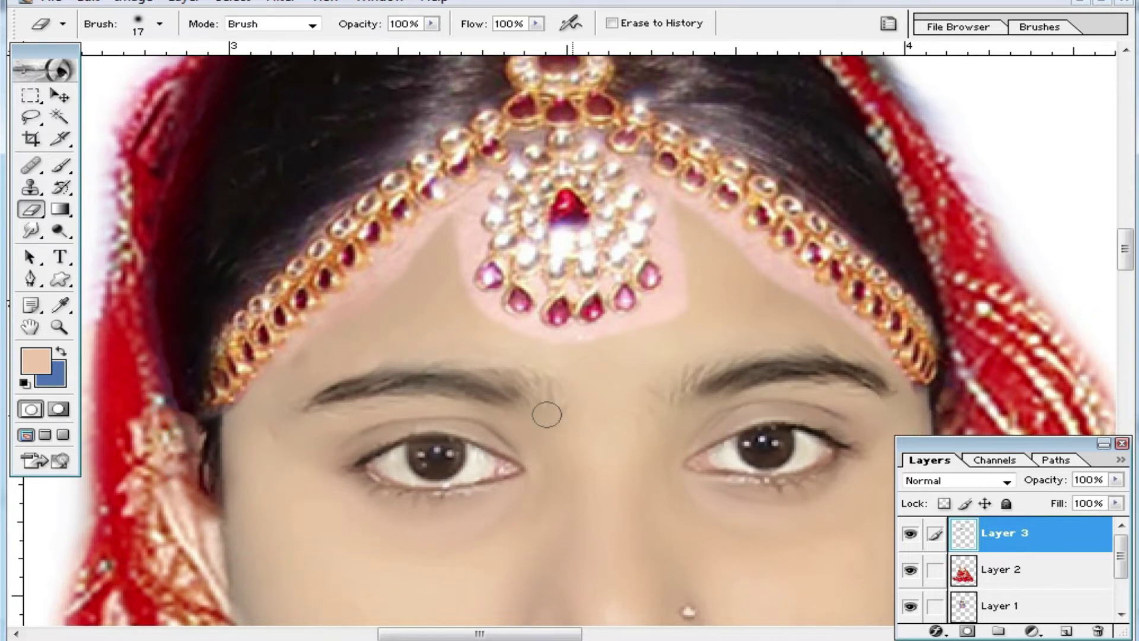
ctrl+alt+click(554, 309)
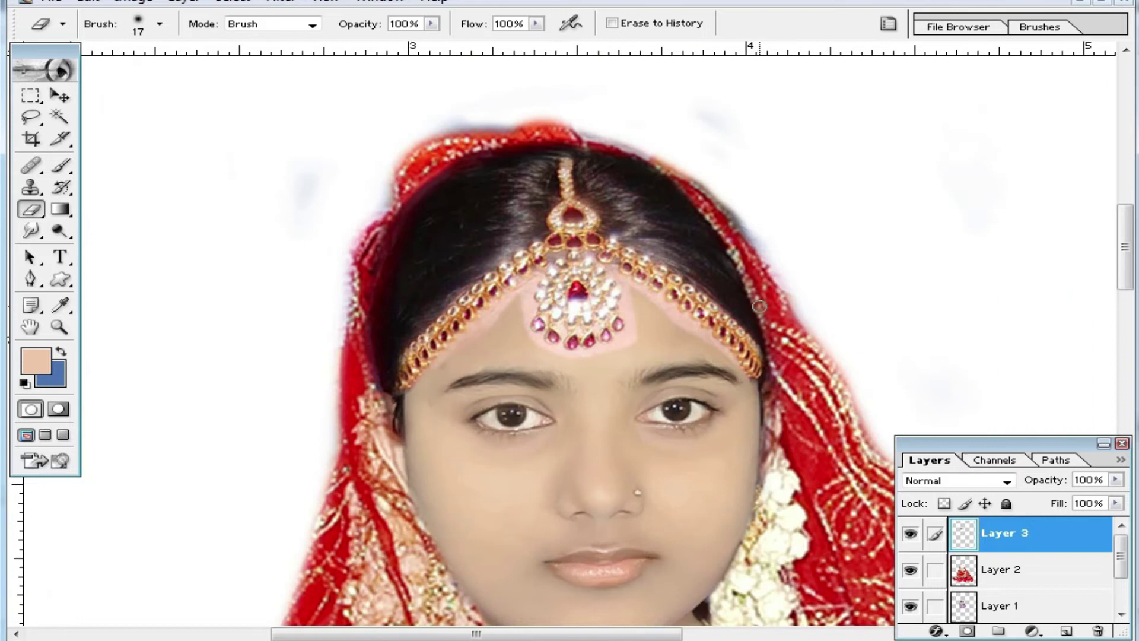
scroll(759, 306, down, 2)
scroll(653, 285, down, 2)
ctrl+click(666, 305)
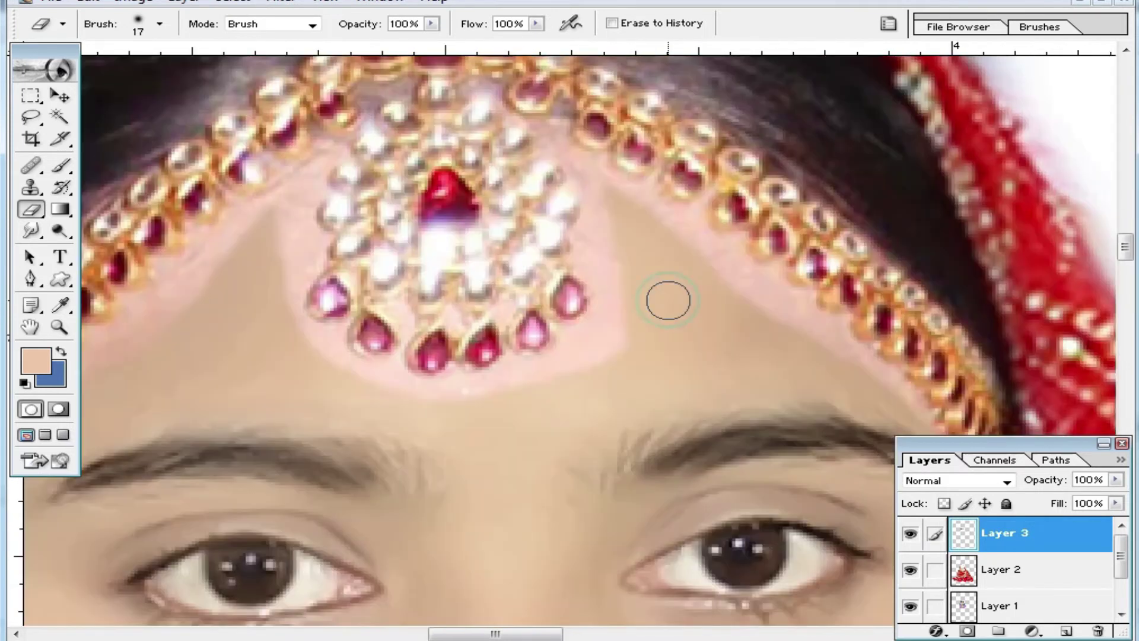
key(ctrl+b)
- Shift the highlights along the yellow–blue colour balance slider and apply it
click(777, 417)
mouse_move(765, 355)
mouse_down()
mouse_move(747, 356)
mouse_move(765, 355)
mouse_up()
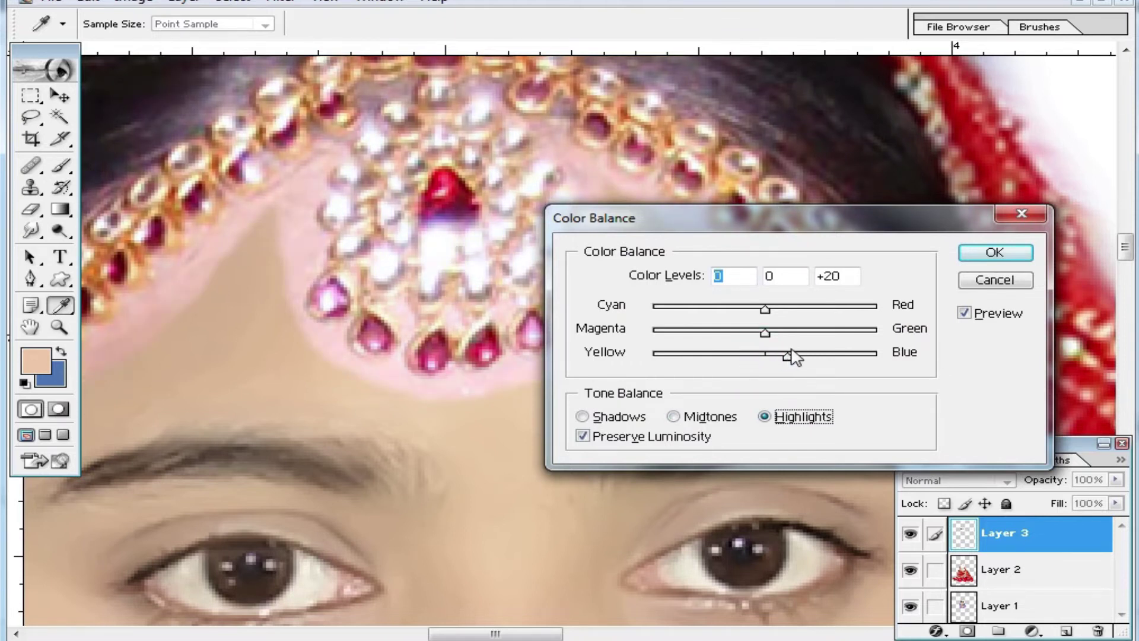
click(992, 251)
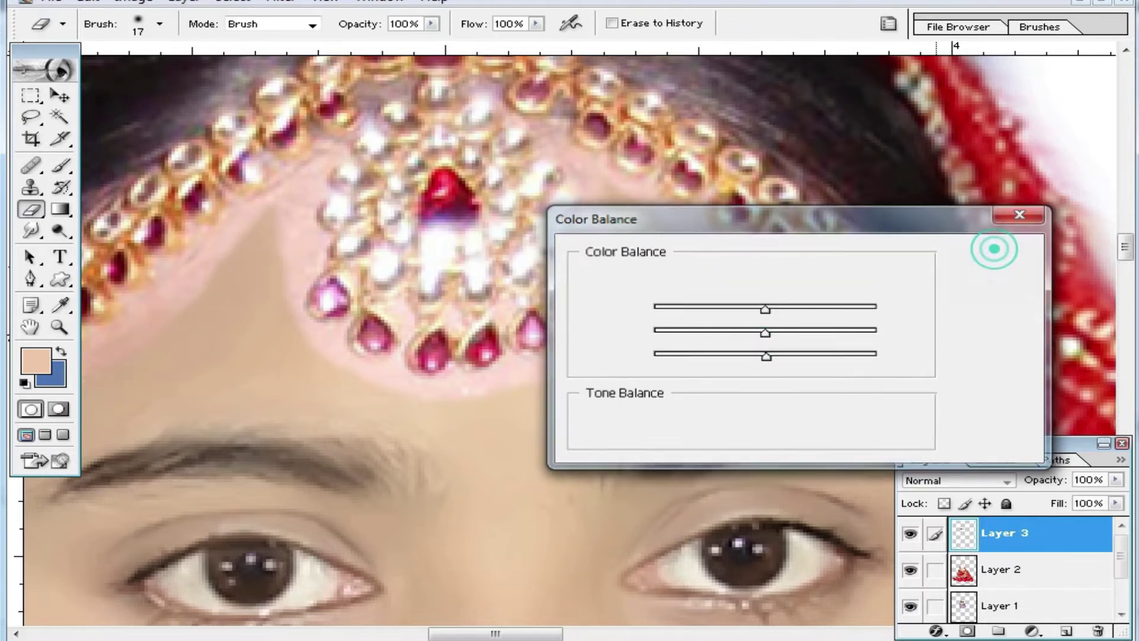
- Apply Levels with output white at 248 and midtones darkened to gamma 0.61
key(ctrl+l)
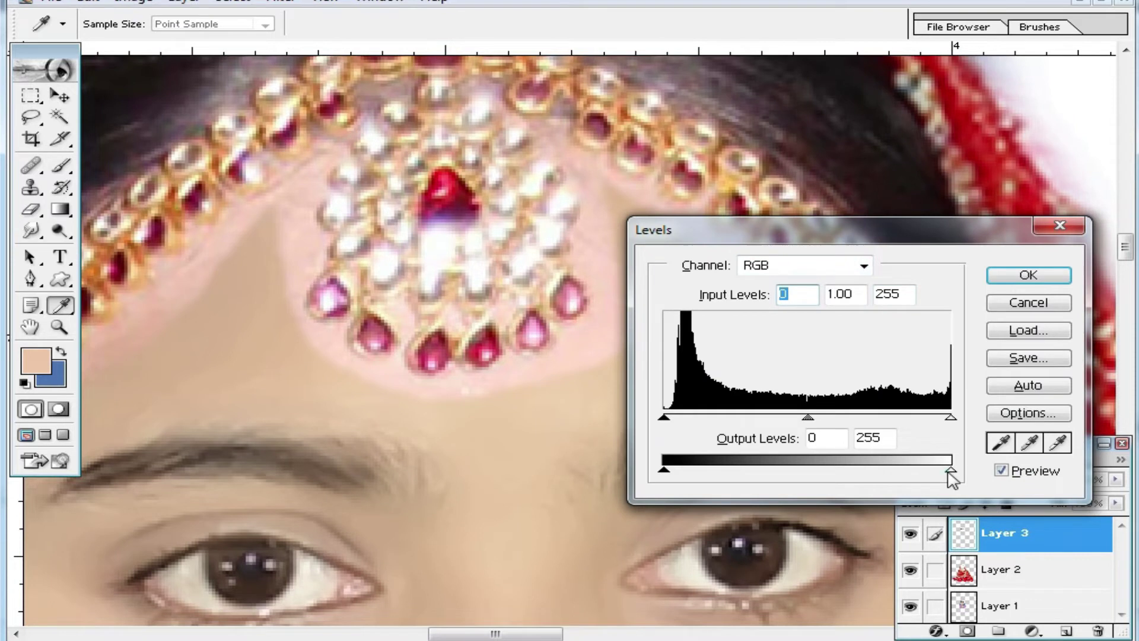
drag(950, 471, 929, 470)
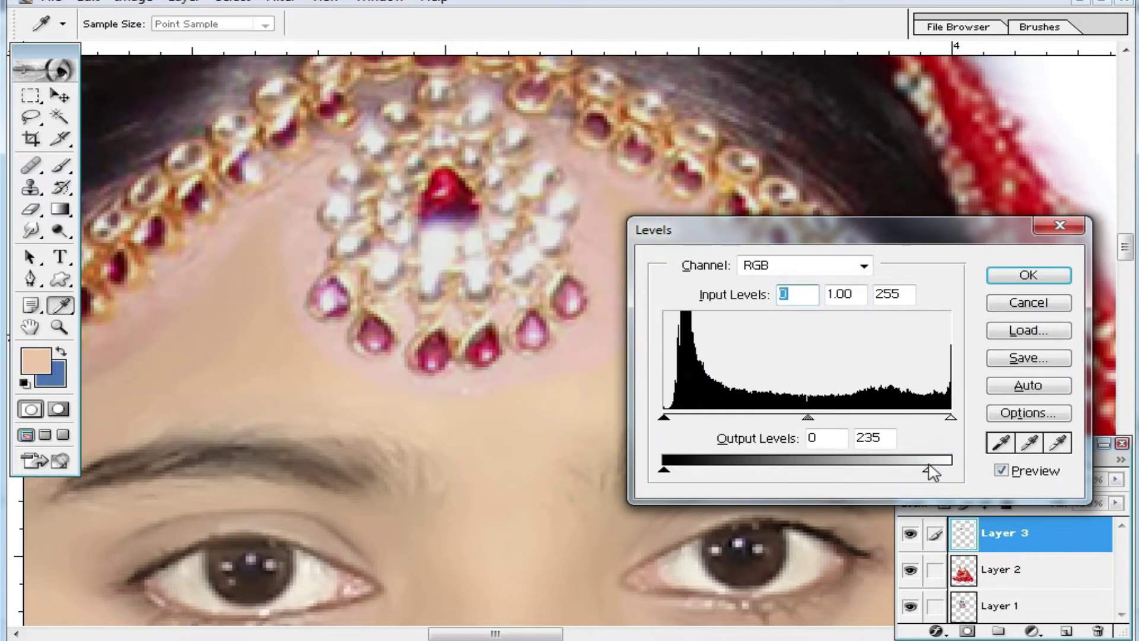
drag(923, 471, 945, 469)
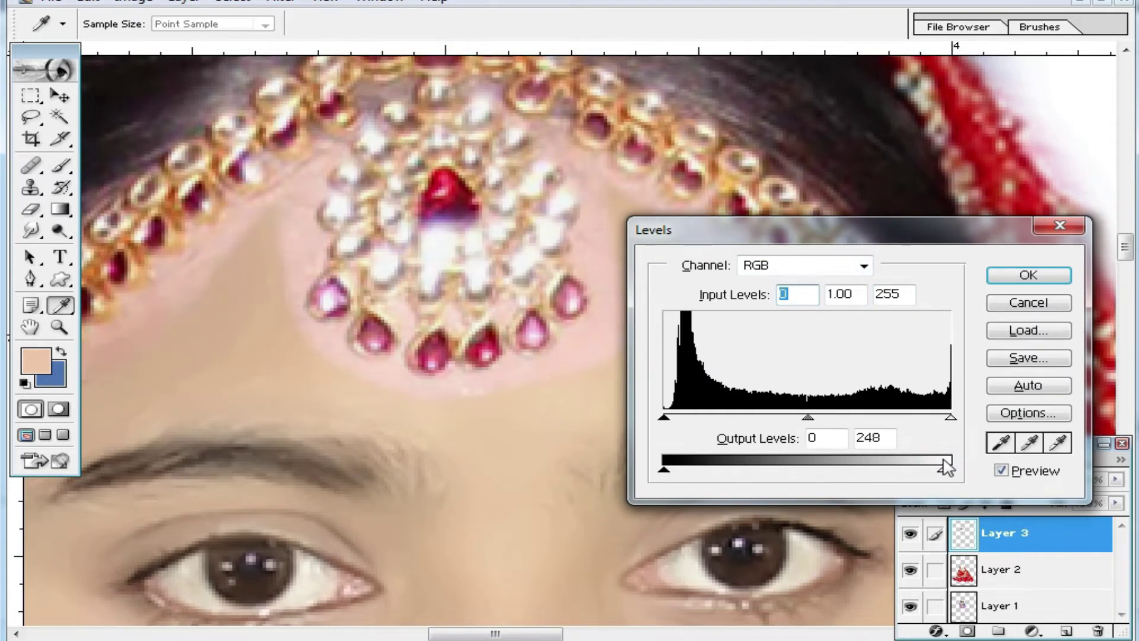
mouse_move(665, 471)
mouse_down()
mouse_move(699, 470)
mouse_move(667, 471)
mouse_up()
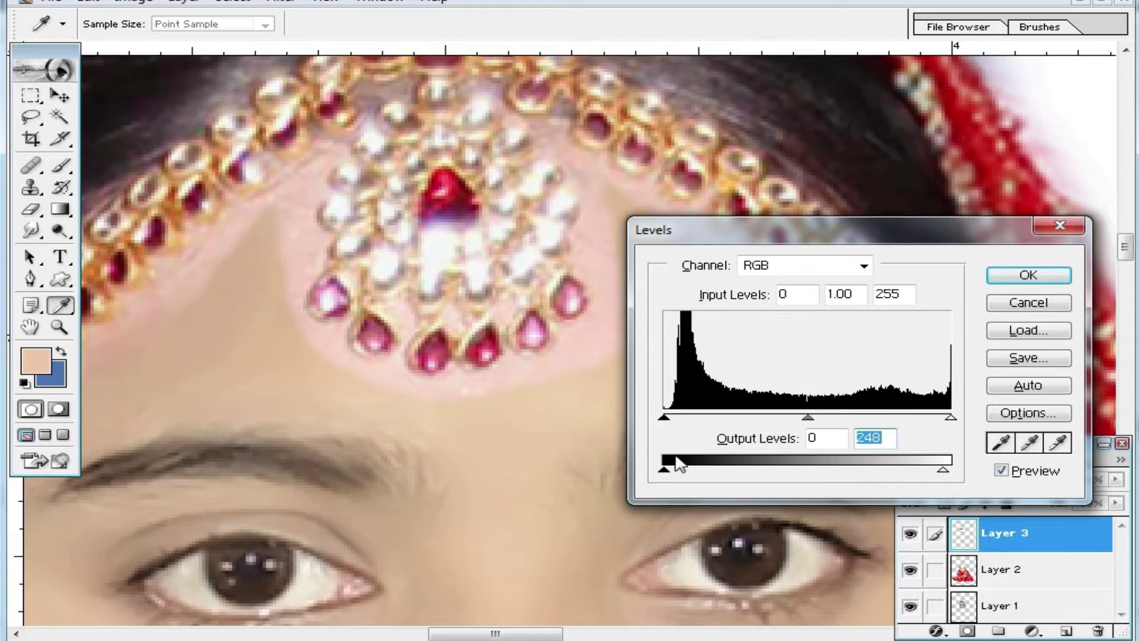
drag(809, 417, 849, 419)
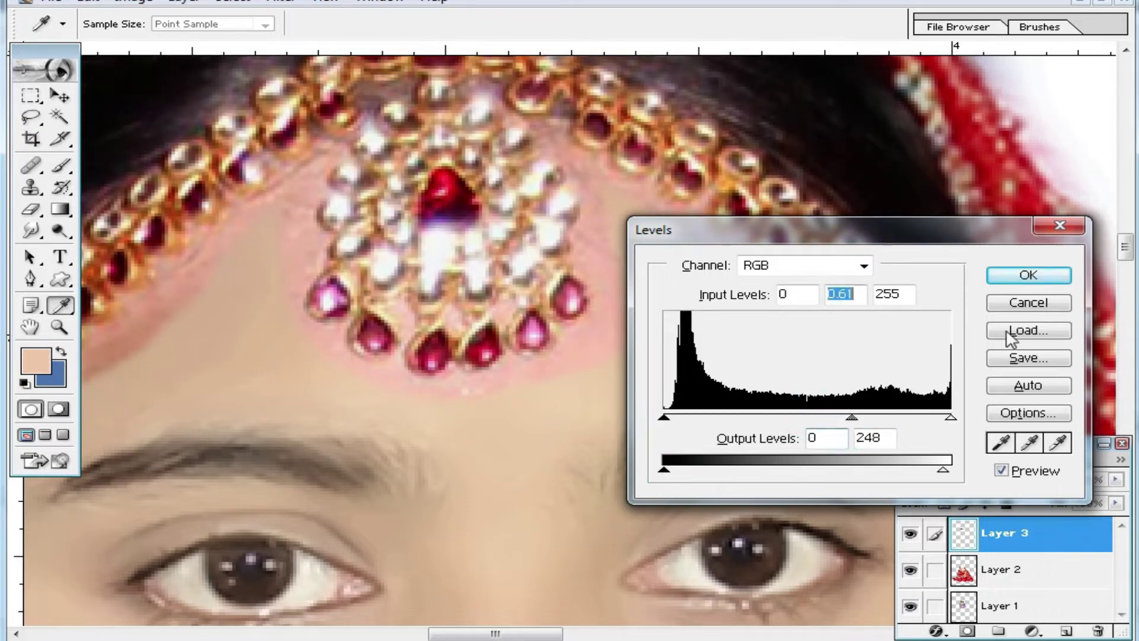
click(1038, 275)
key(e)
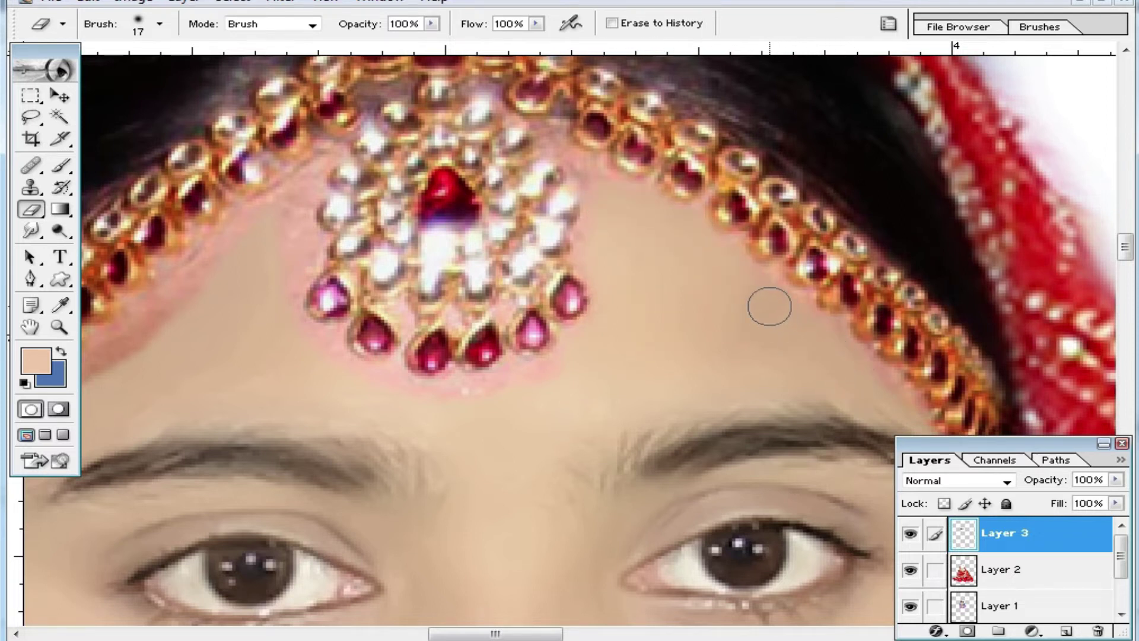
- Set the eraser to 11 px and erase the pinkish streaks along the jewellery band
right_click(632, 223)
drag(692, 267, 683, 264)
key(Return)
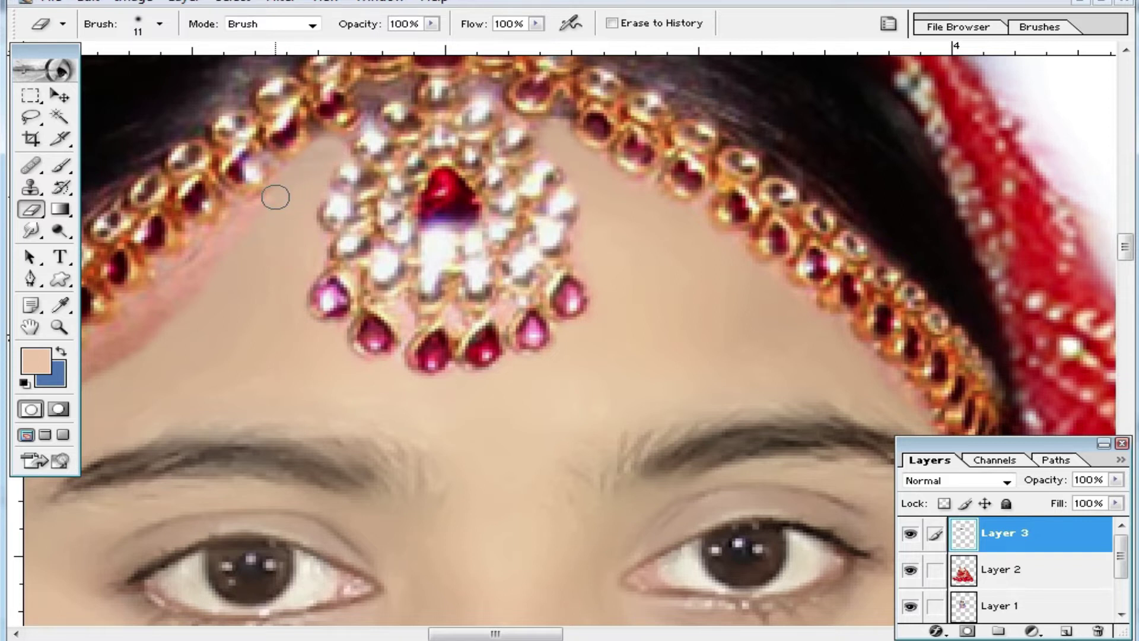
drag(366, 305, 514, 173)
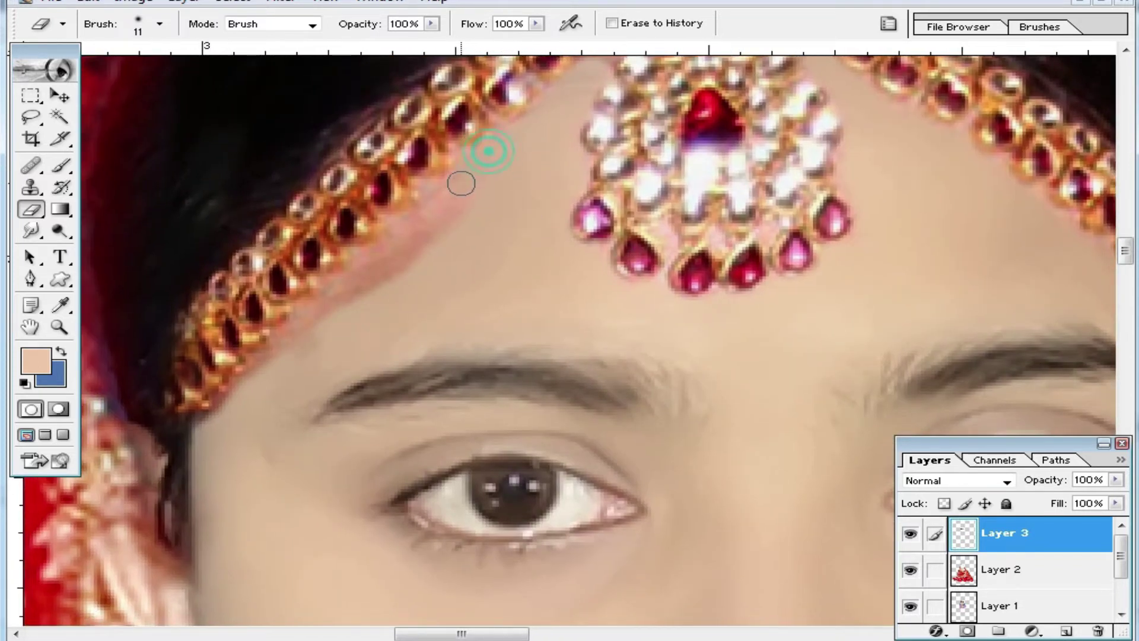
mouse_move(393, 222)
mouse_down()
mouse_move(397, 265)
mouse_move(390, 226)
mouse_move(368, 283)
mouse_move(484, 196)
mouse_up()
drag(307, 313, 281, 345)
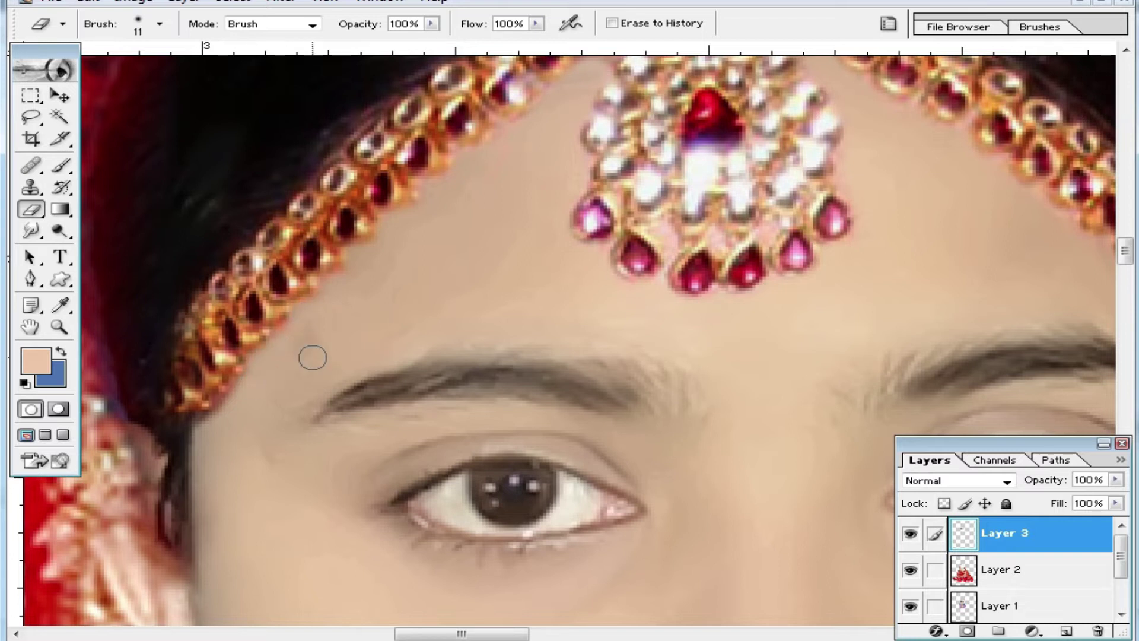
mouse_move(299, 360)
mouse_down()
mouse_move(241, 386)
mouse_move(221, 413)
mouse_up()
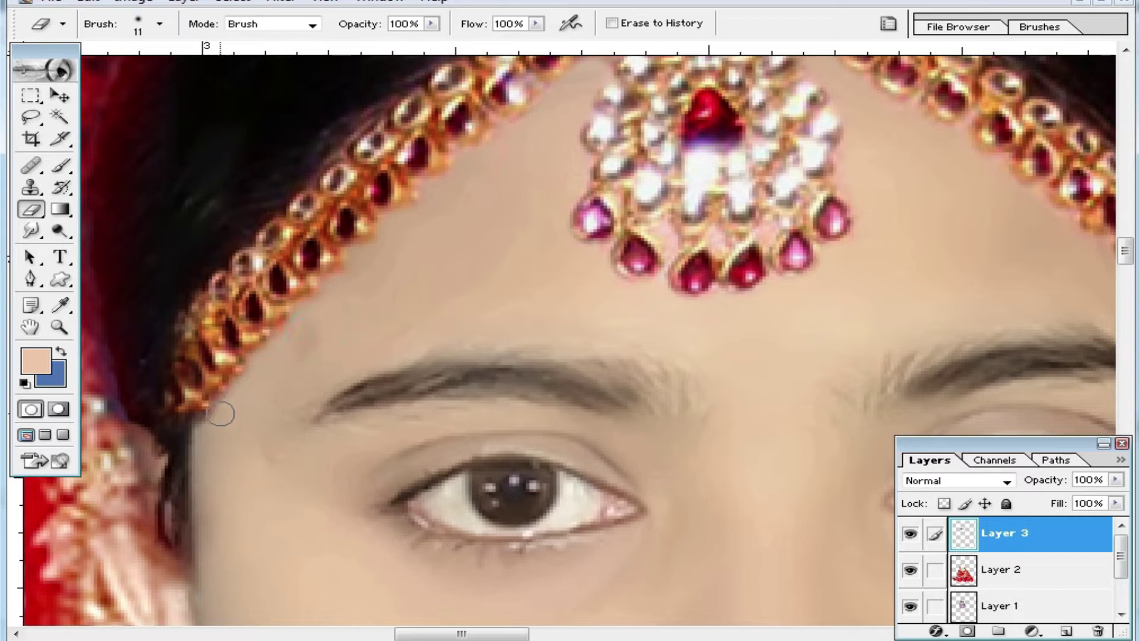
alt+click(641, 344)
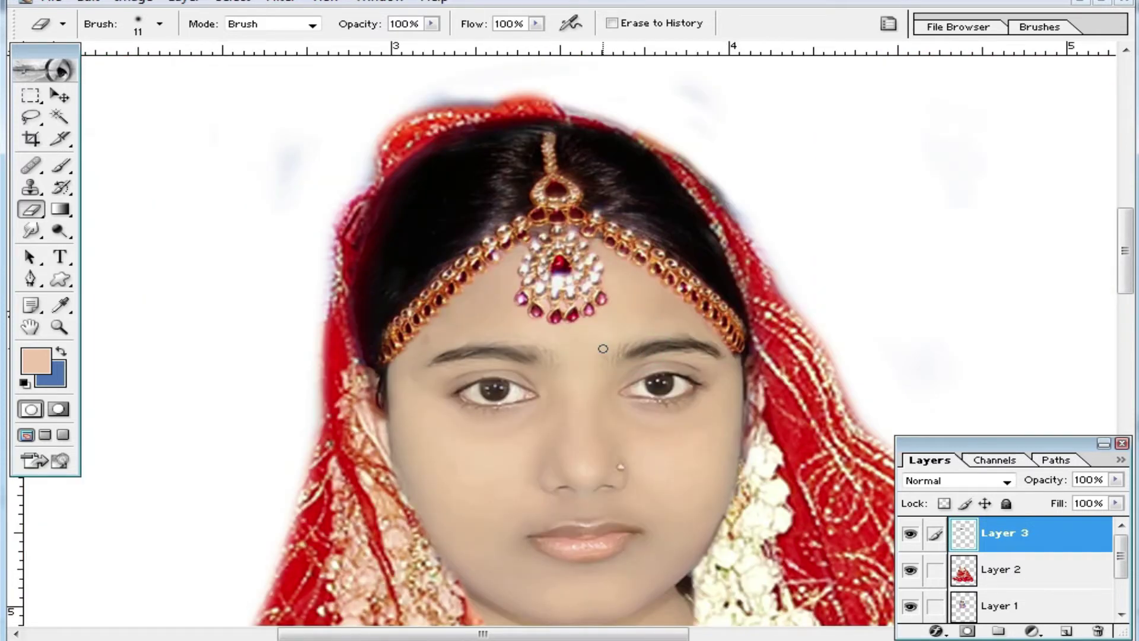
- Enlarge the eraser to 82 px and clean the right edge of the hair and top of the head
right_click(558, 215)
drag(641, 203, 648, 195)
click(473, 127)
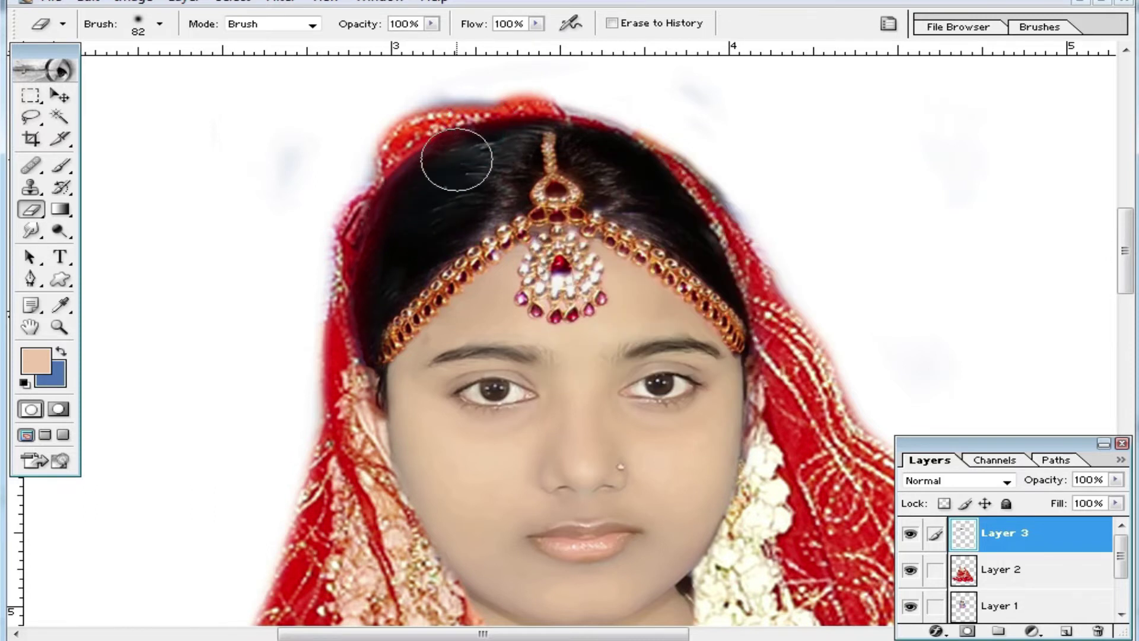
drag(618, 153, 694, 198)
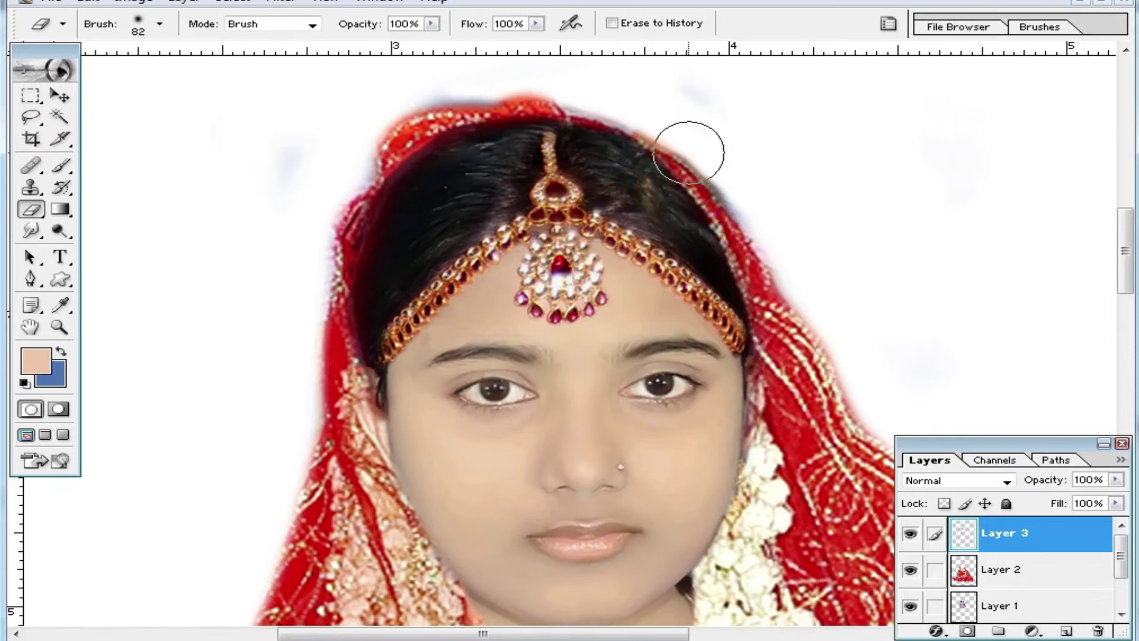
drag(537, 84, 603, 94)
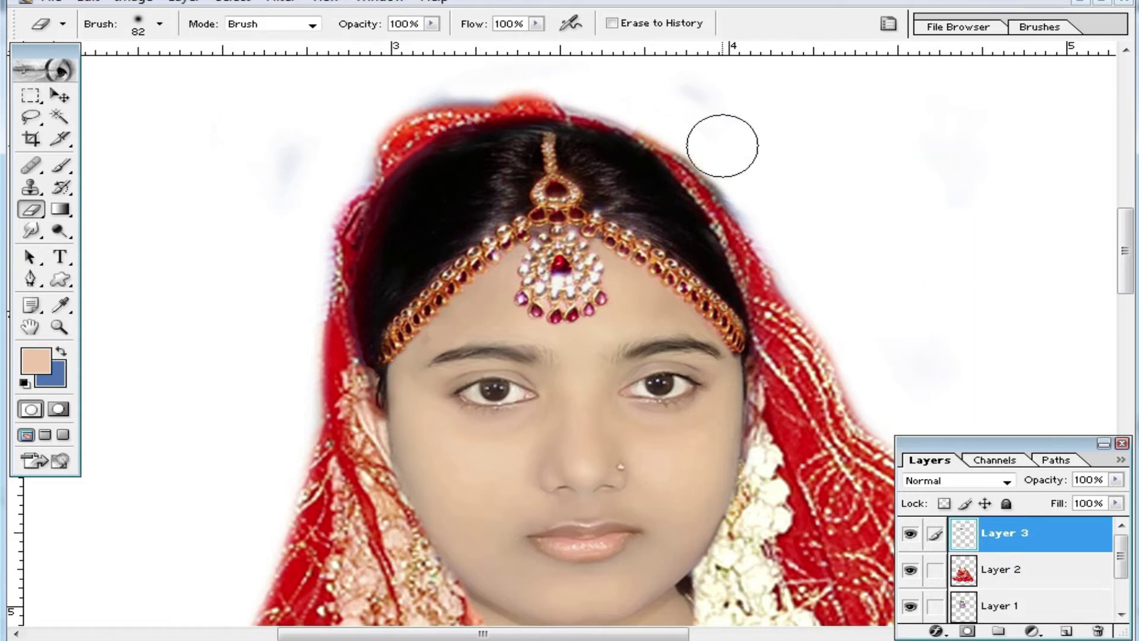
- Zoom out and show the composite and original bridal photo as separate windows
key(ctrl+minus)
key(ctrl+minus)
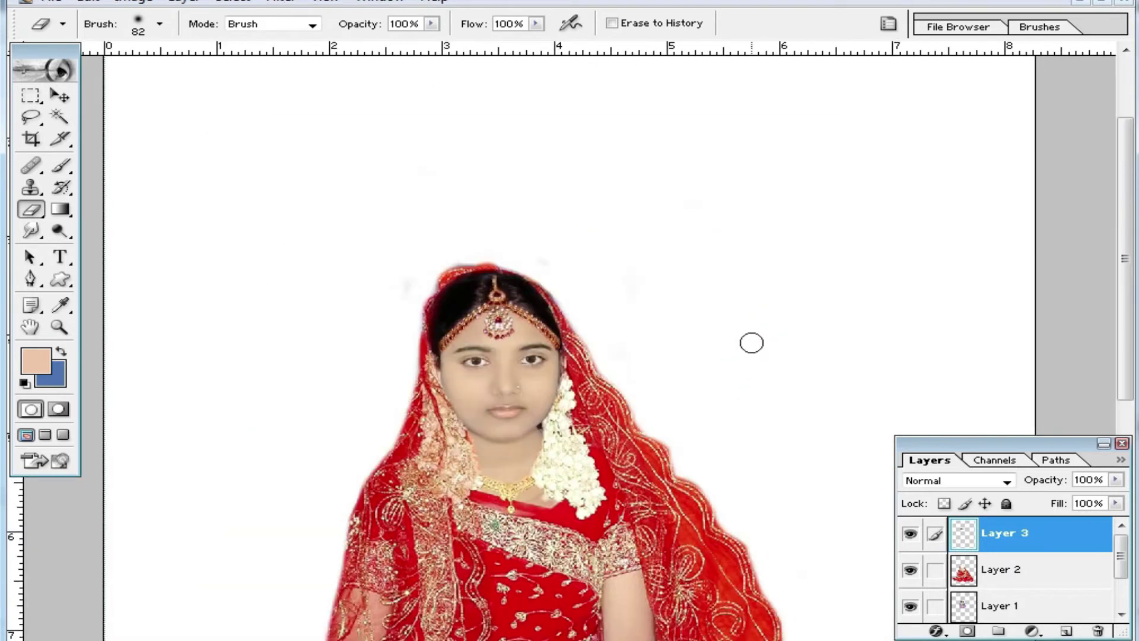
scroll(752, 343, down, 2)
scroll(776, 354, down, 2)
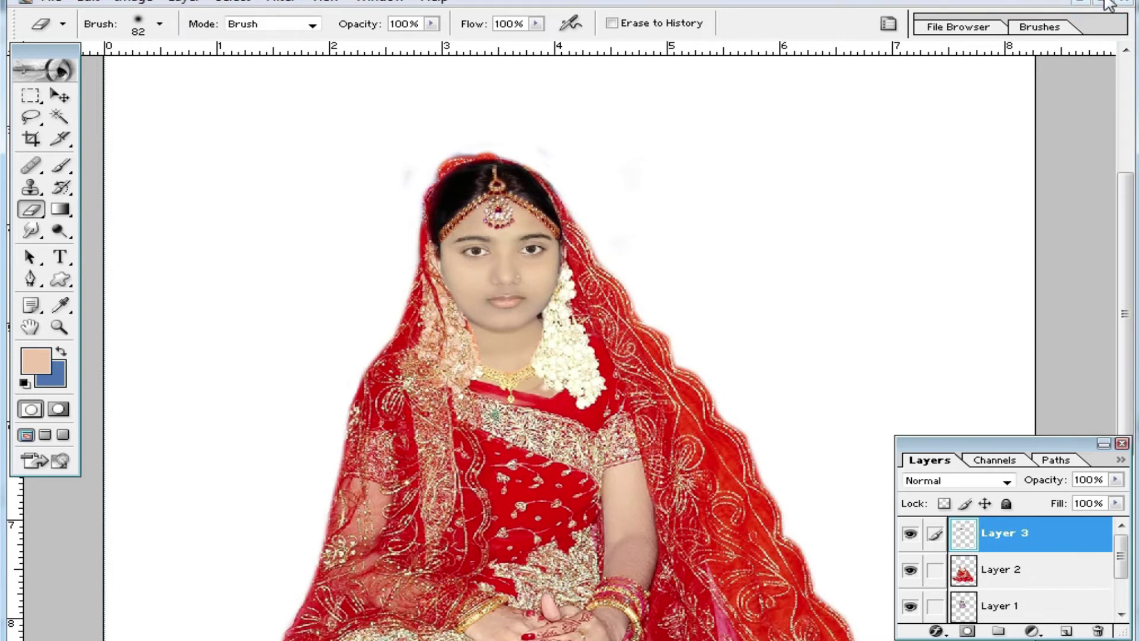
click(1106, 2)
click(799, 350)
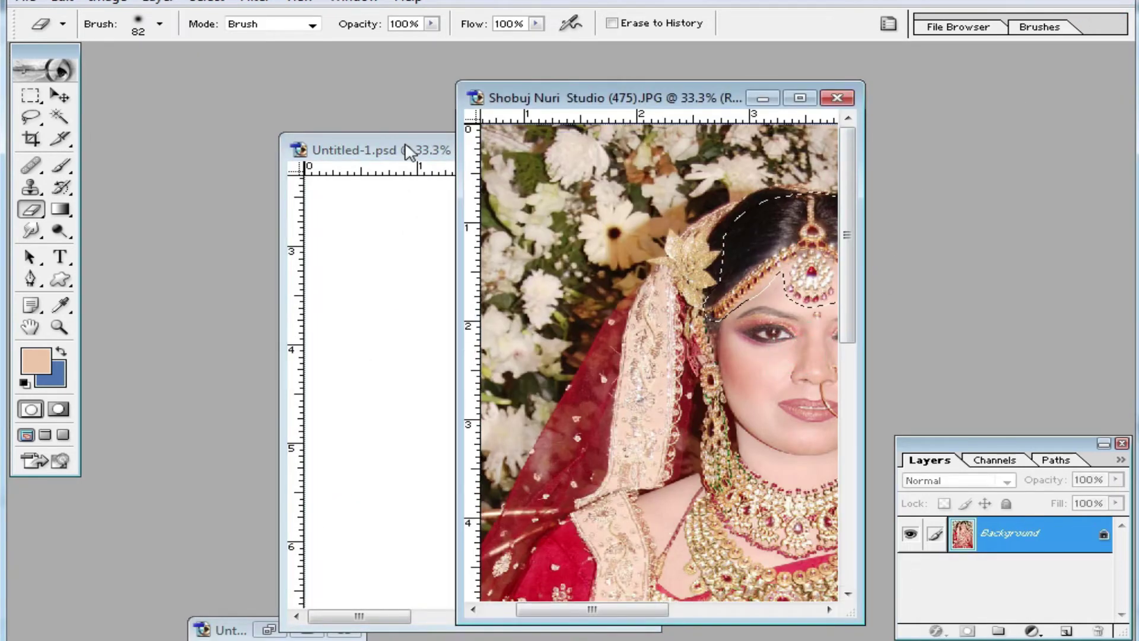
- Bring the bride composite back, maximize it and zoom in on the headpiece
click(407, 150)
double_click(407, 152)
key(ctrl+plus)
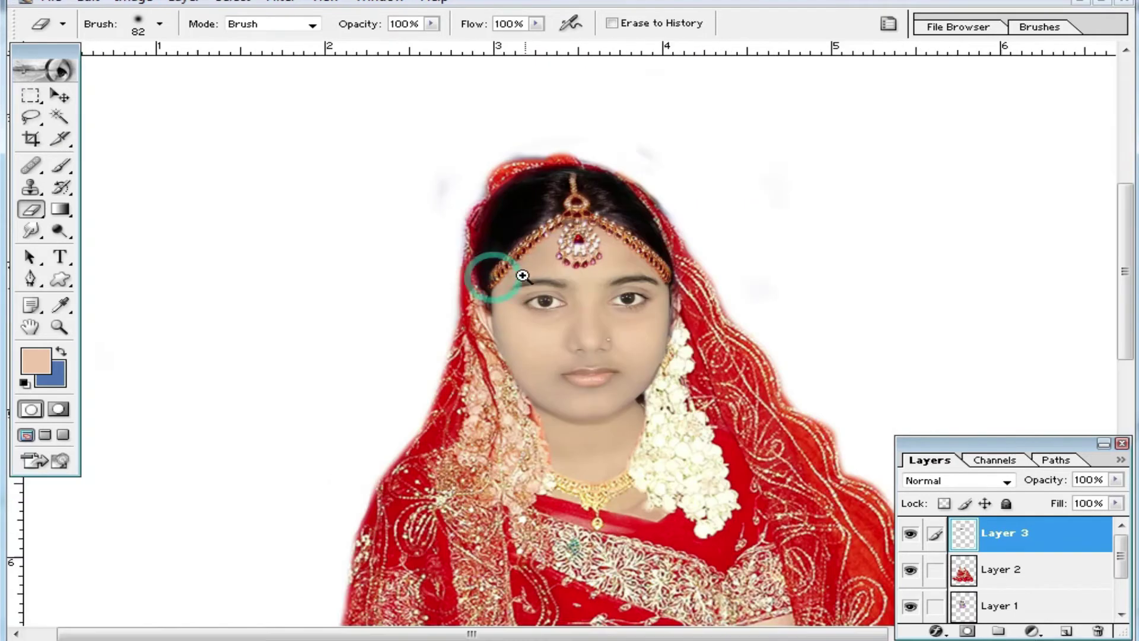
key(ctrl+plus)
key(ctrl+plus)
ctrl+click(654, 323)
ctrl+click(345, 311)
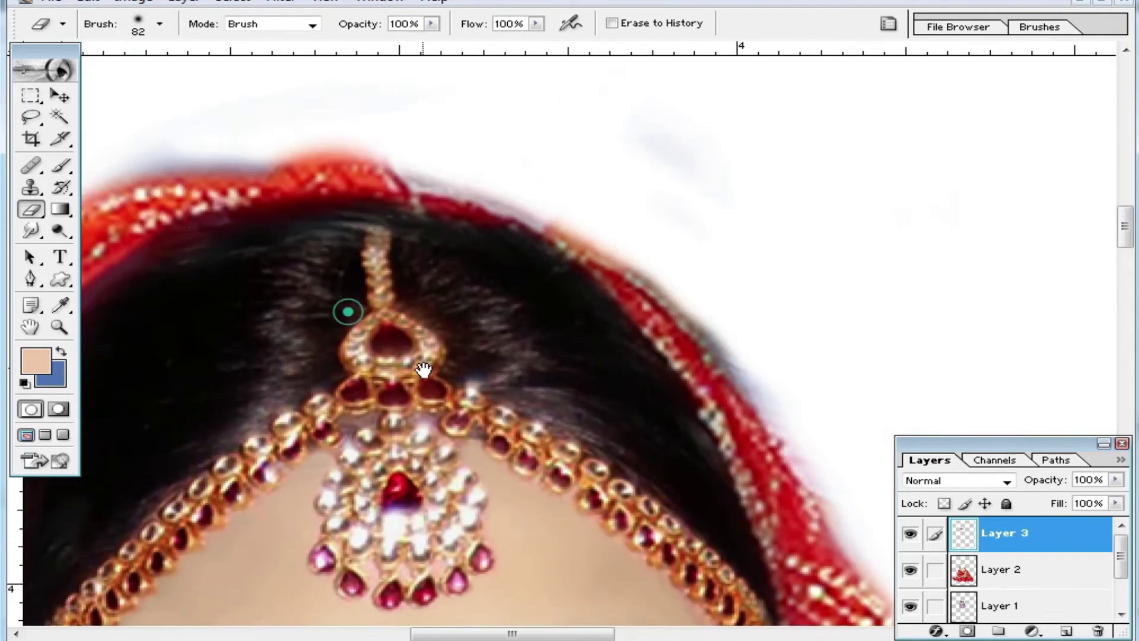
- Clone the jewel chain upward toward the headscarf with a 15 px Clone Stamp
click(31, 187)
right_click(415, 259)
click(458, 295)
key(Return)
drag(380, 235, 383, 202)
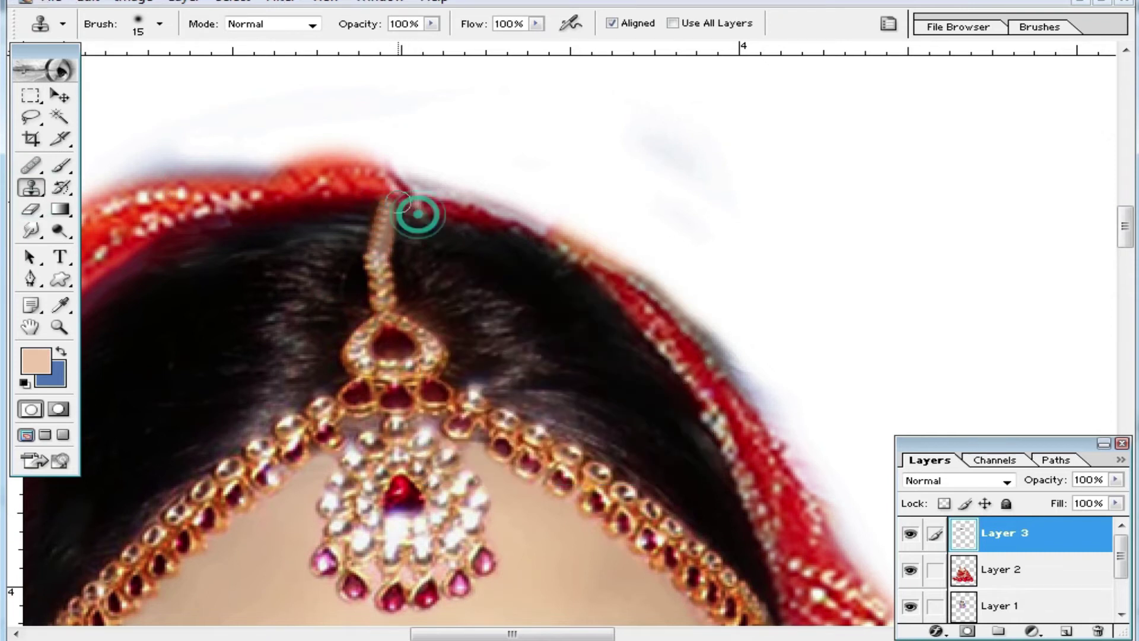
drag(382, 199, 385, 209)
click(382, 204)
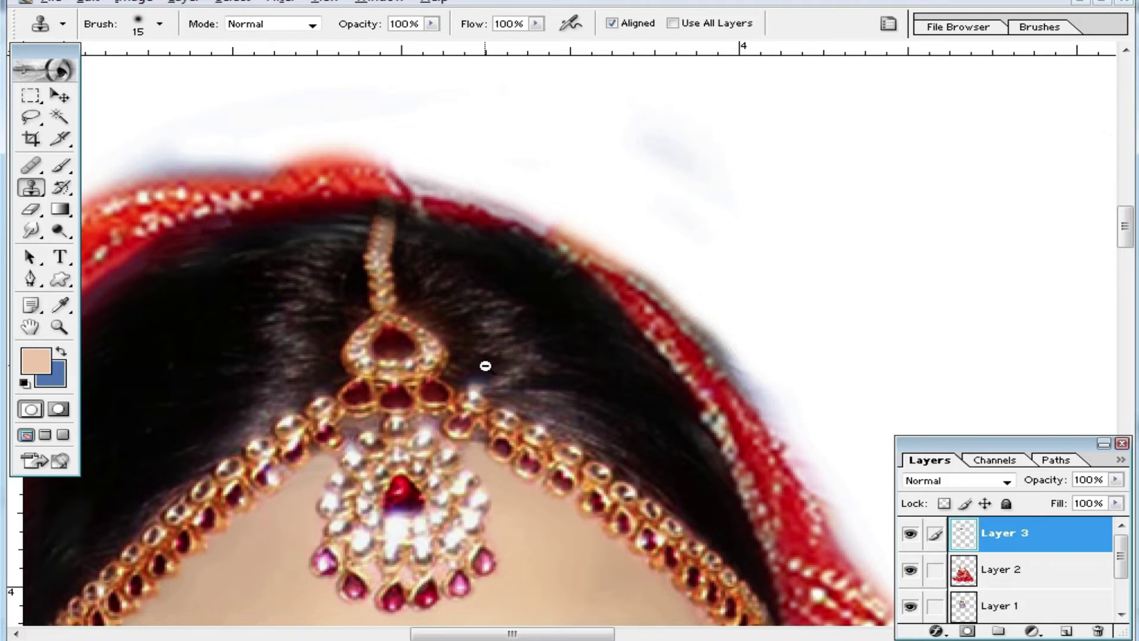
- Zoom out to check the whole face, then zoom back in on the eyes and nose
key(ctrl+0)
key(ctrl+plus)
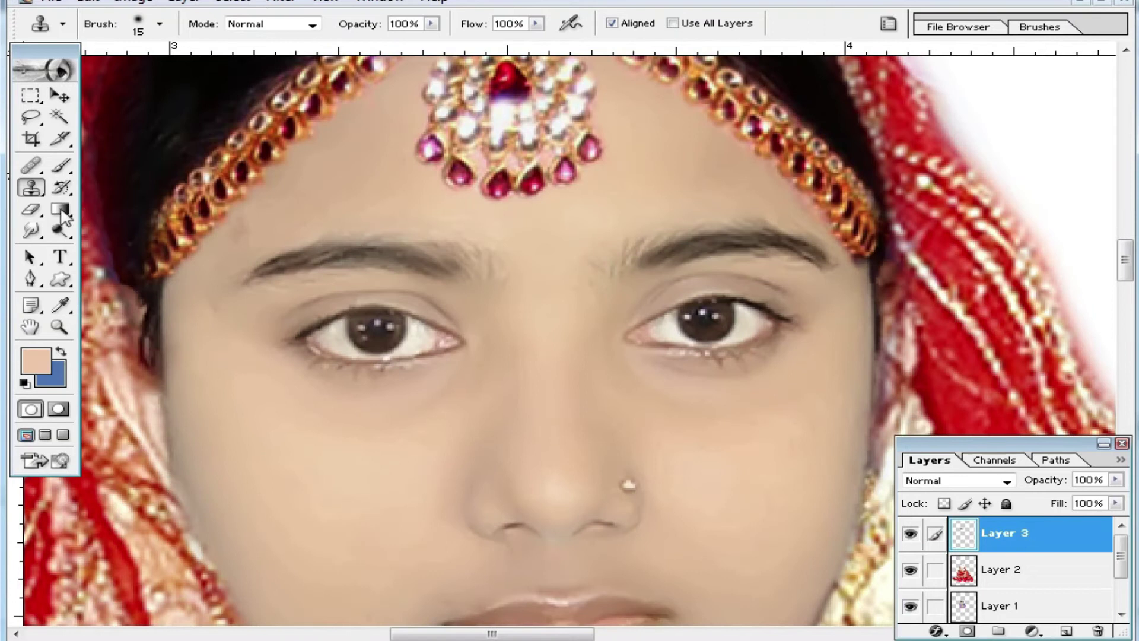
click(31, 209)
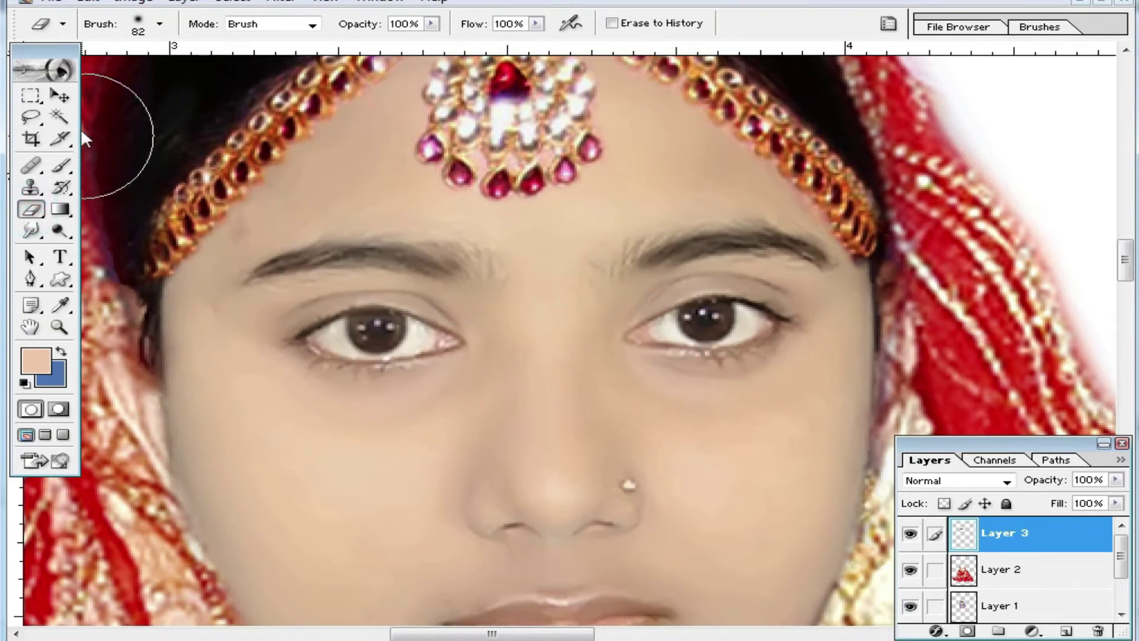
click(31, 95)
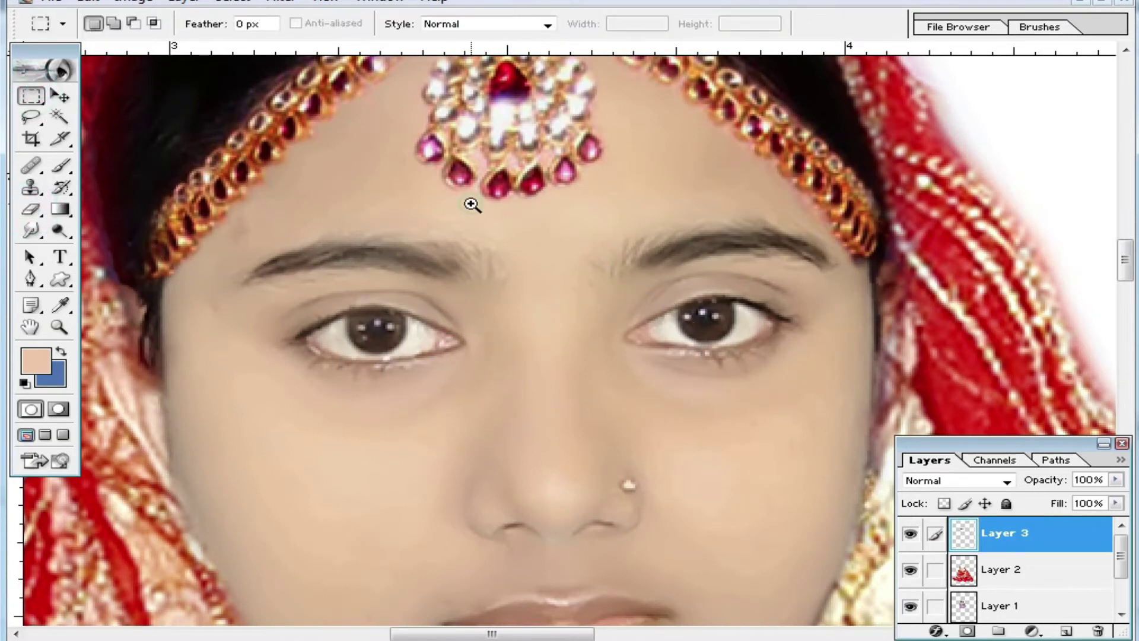
- Lasso one red teardrop gem from the headpiece and copy it onto its own layer
click(471, 204)
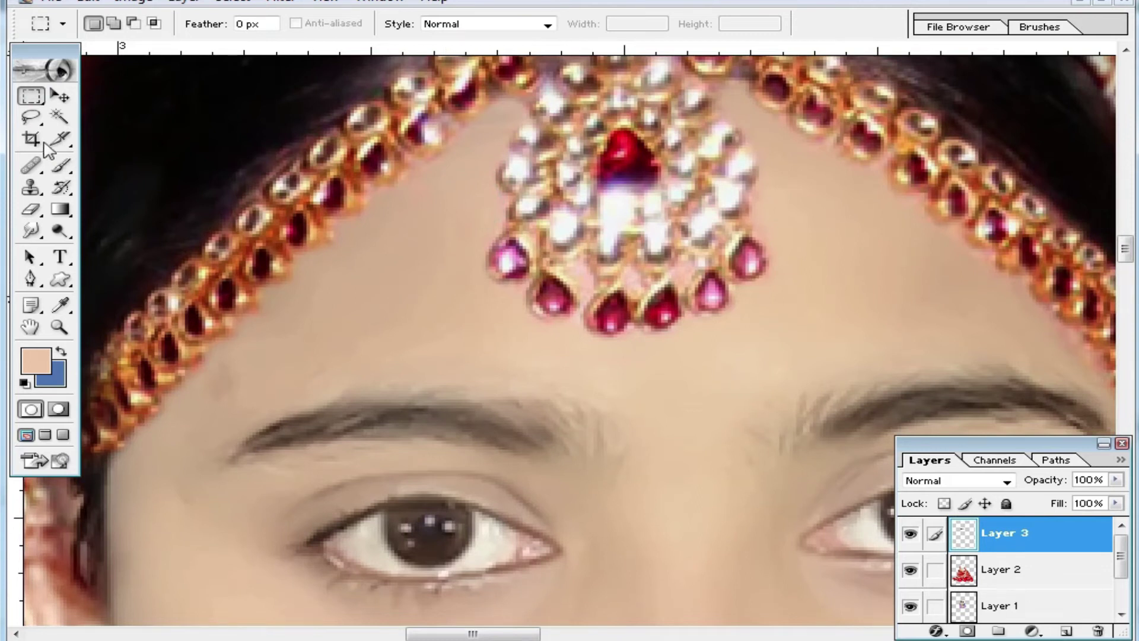
click(29, 123)
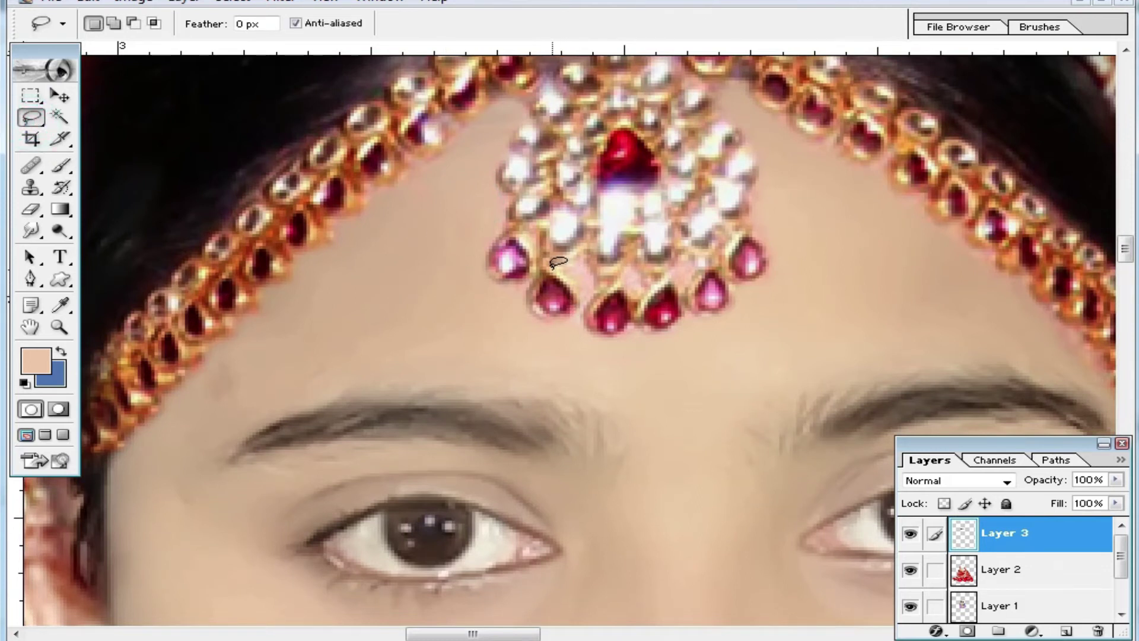
drag(558, 268, 569, 279)
drag(562, 302, 696, 426)
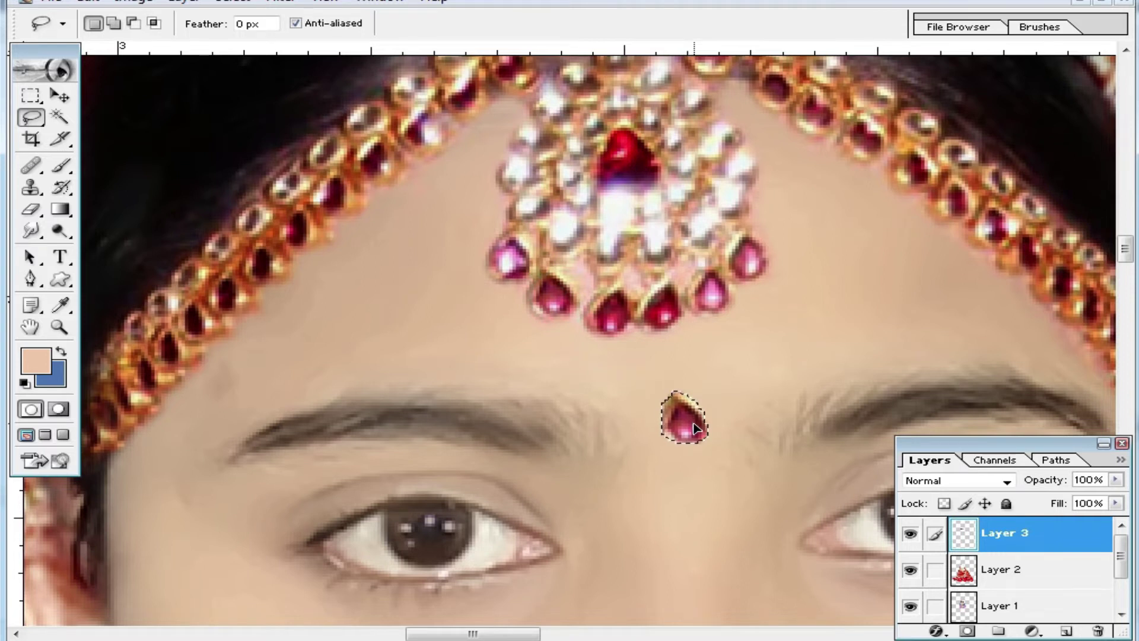
key(ctrl+z)
click(60, 94)
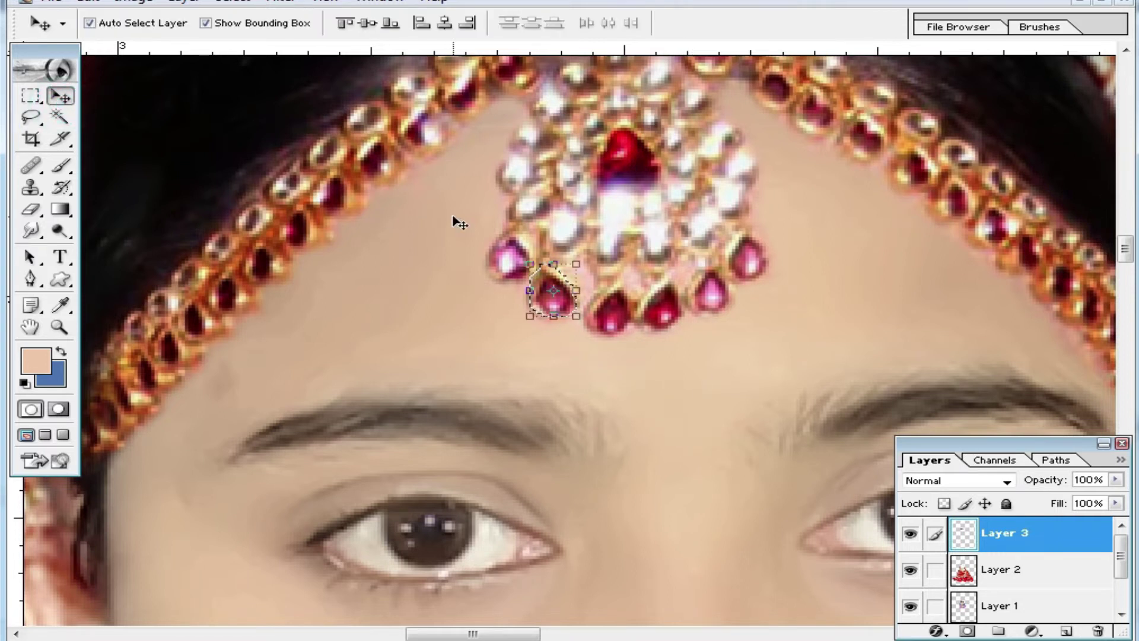
key(ctrl+j)
- Move the gem between the eyebrows and tilt it about 11°, then 6° more
mouse_move(567, 295)
mouse_down()
mouse_move(685, 416)
mouse_move(709, 424)
mouse_up()
mouse_move(734, 382)
mouse_down()
mouse_move(756, 386)
mouse_move(728, 401)
mouse_up()
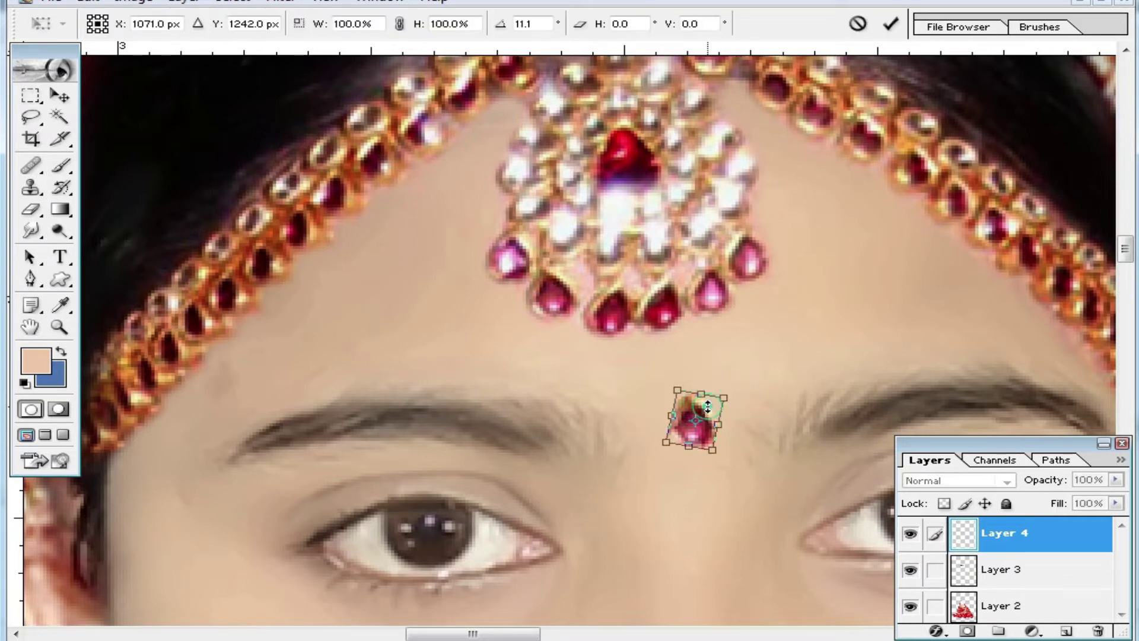
key(Return)
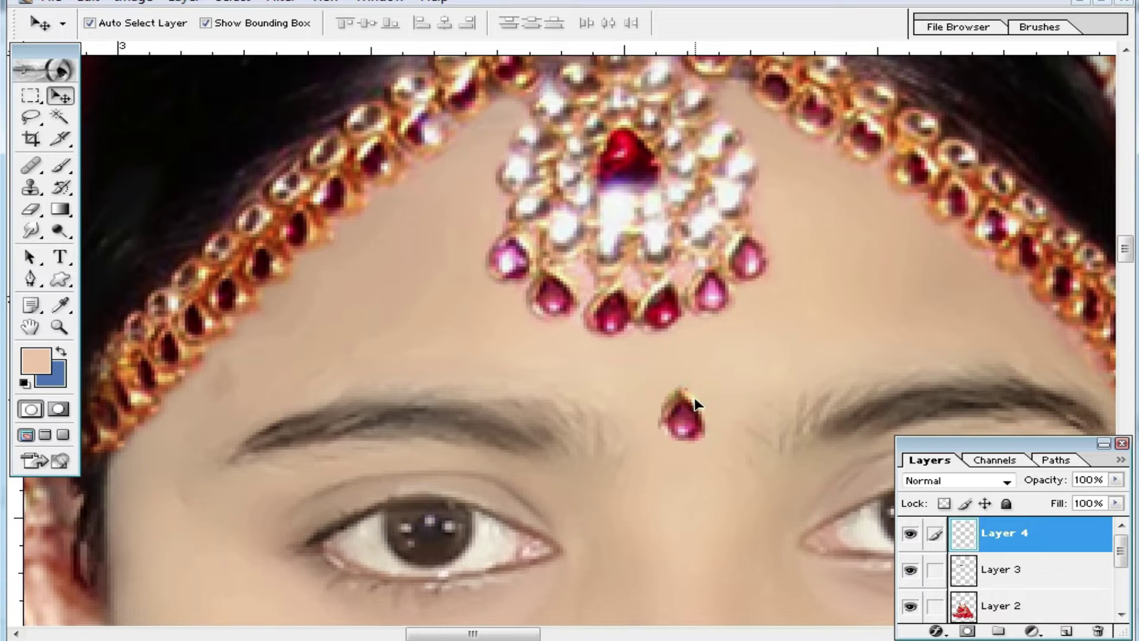
key(ctrl+plus)
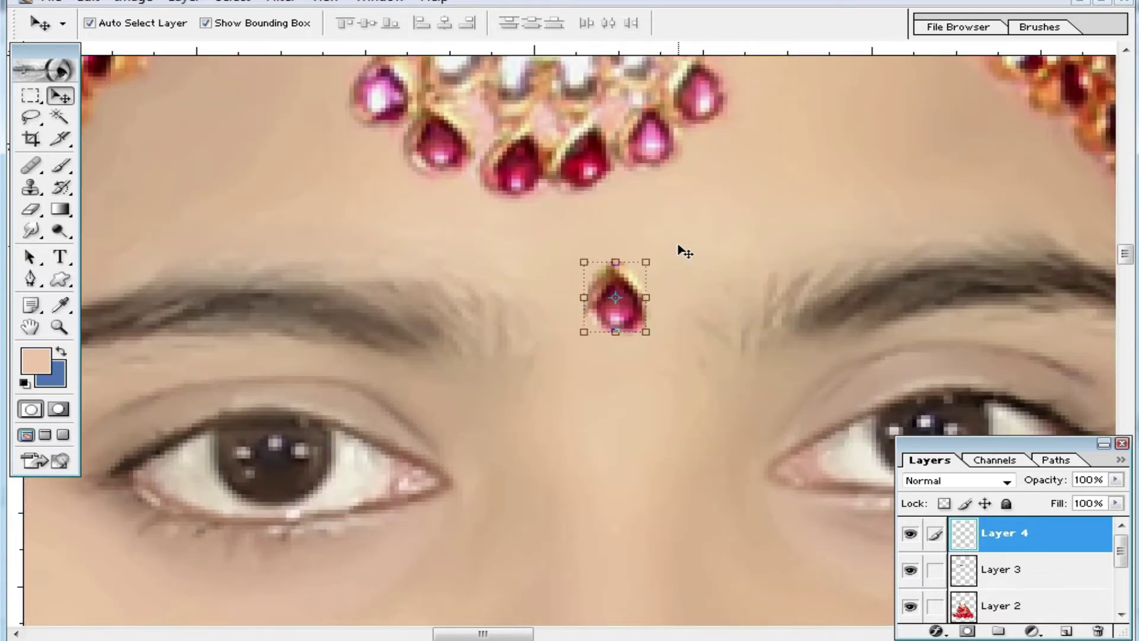
drag(656, 251, 667, 250)
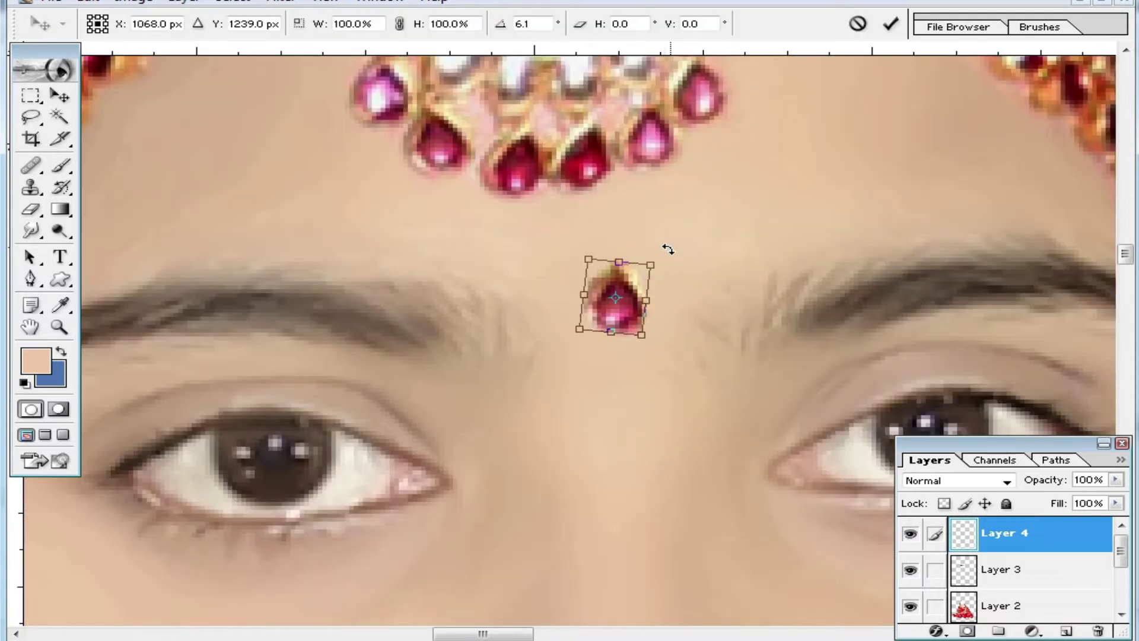
key(Return)
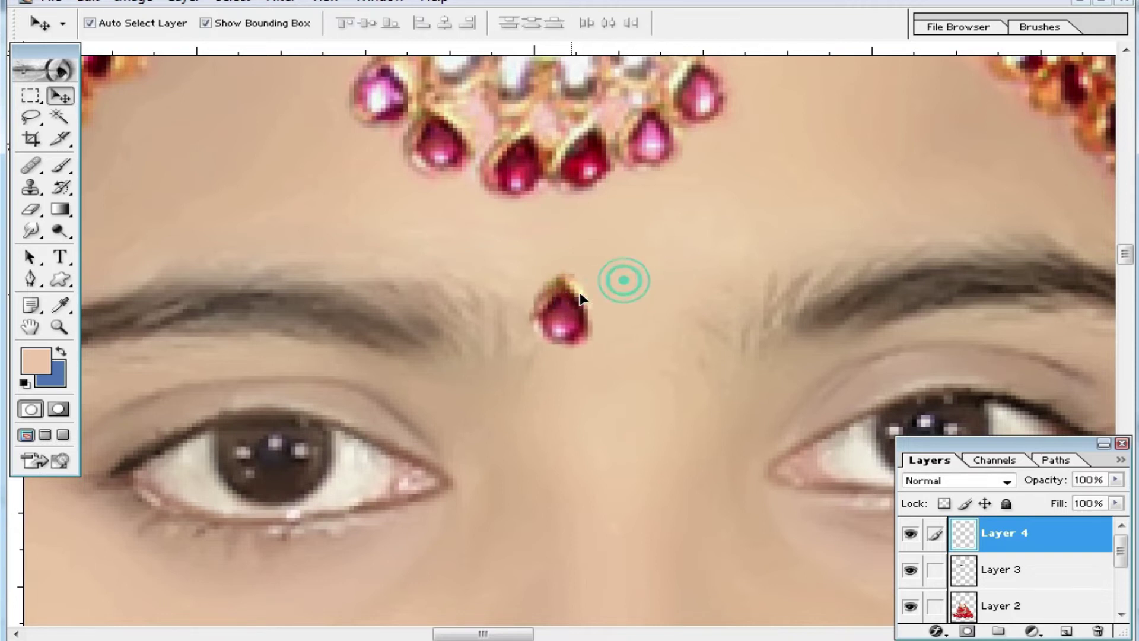
- Zoom in closely on the forehead gem and bring up the Eraser's brush settings
drag(234, 72, 1098, 527)
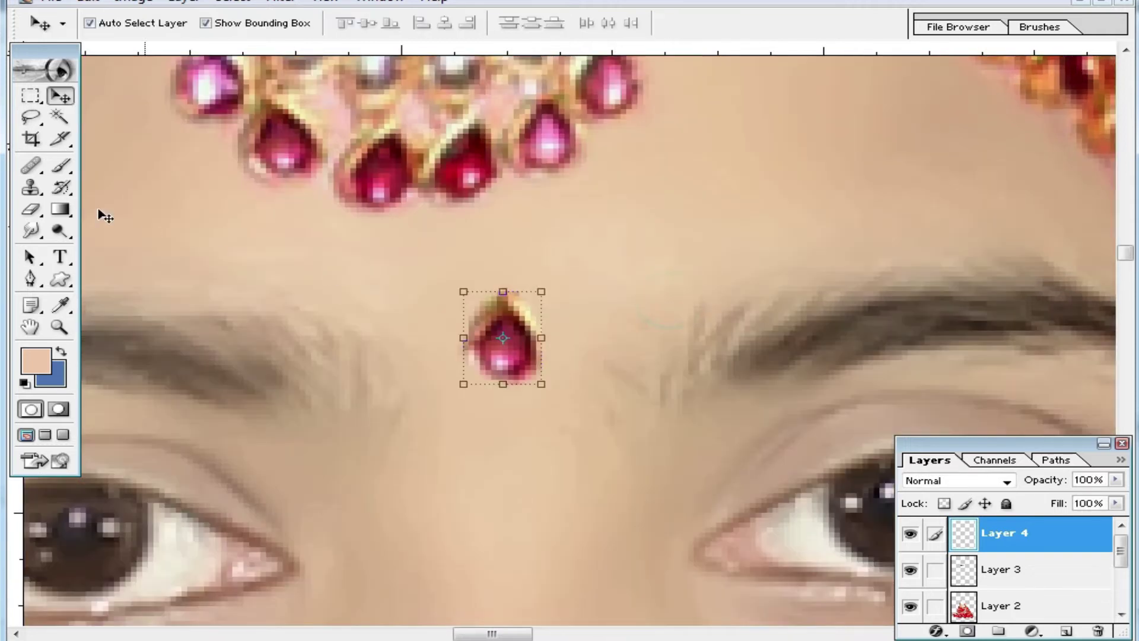
click(36, 212)
right_click(616, 315)
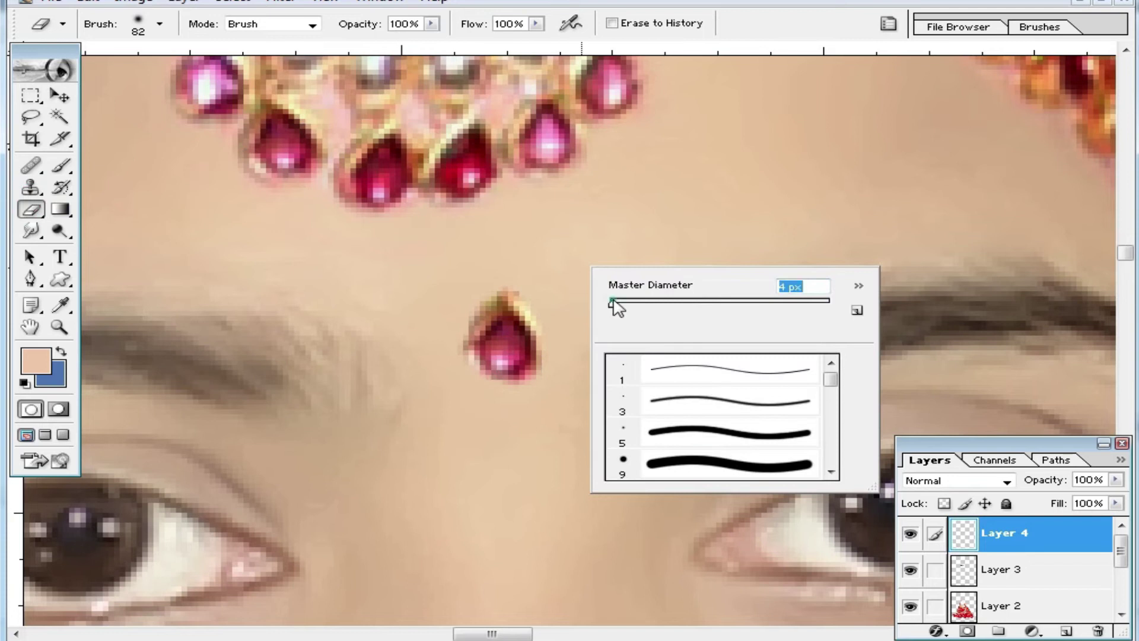
- Pick a 4 px eraser size, then zoom out stepwise from the face to the full seated figure
click(515, 271)
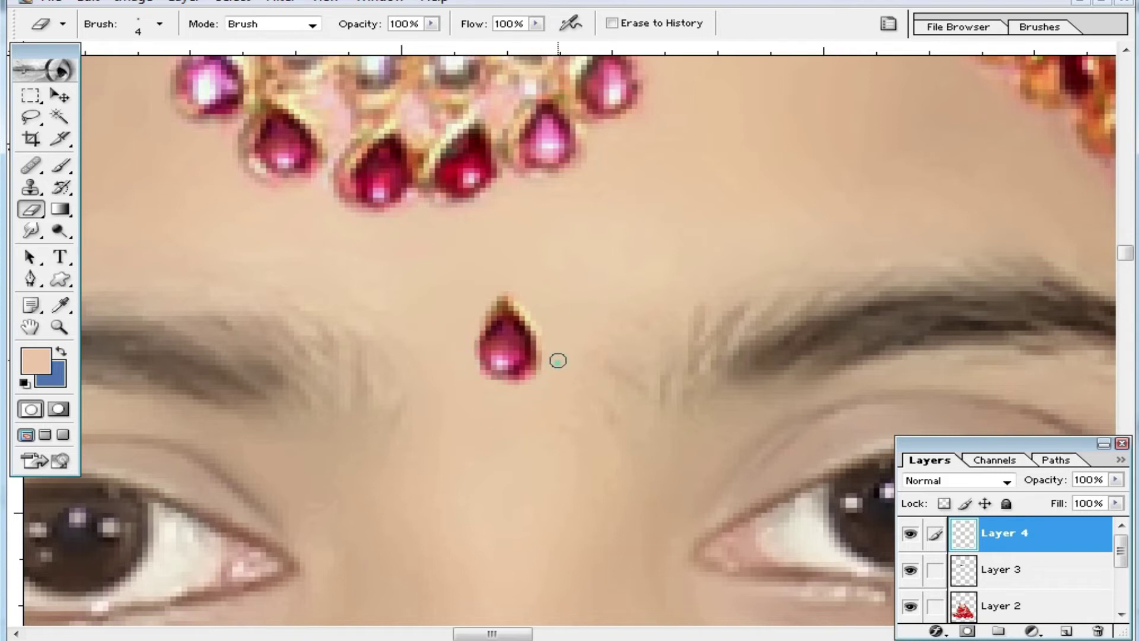
alt+click(581, 430)
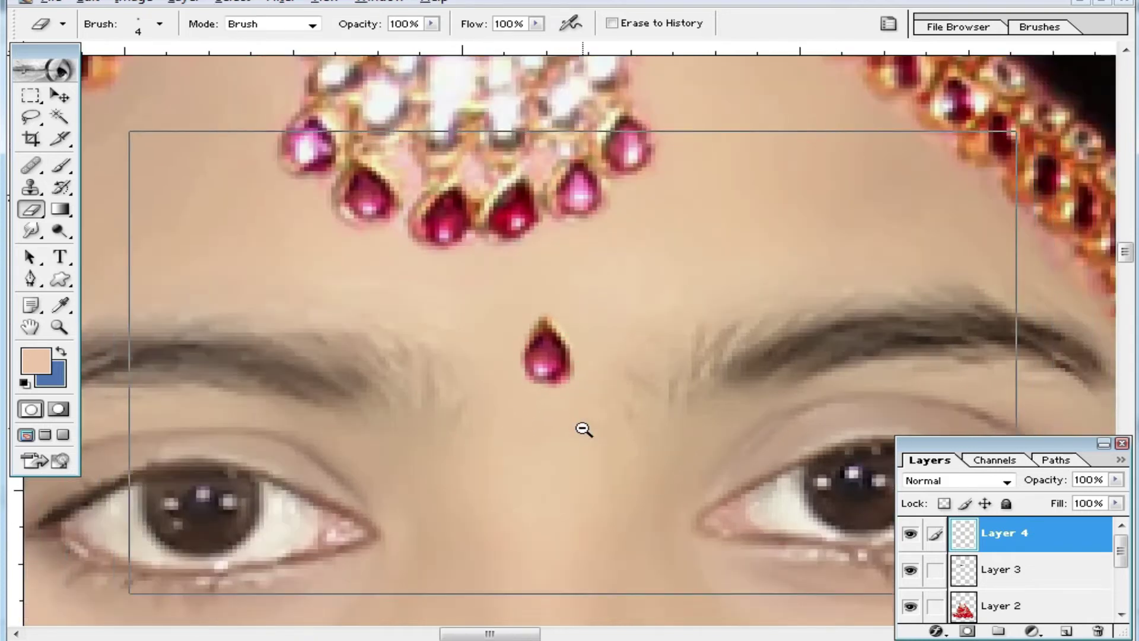
alt+click(672, 389)
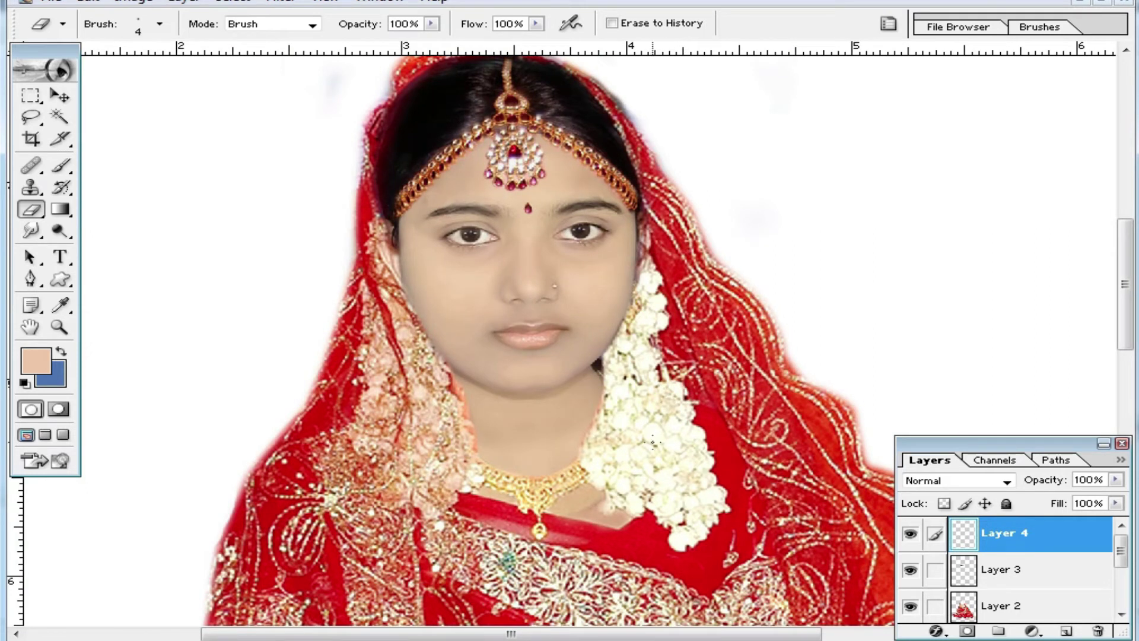
alt+click(655, 416)
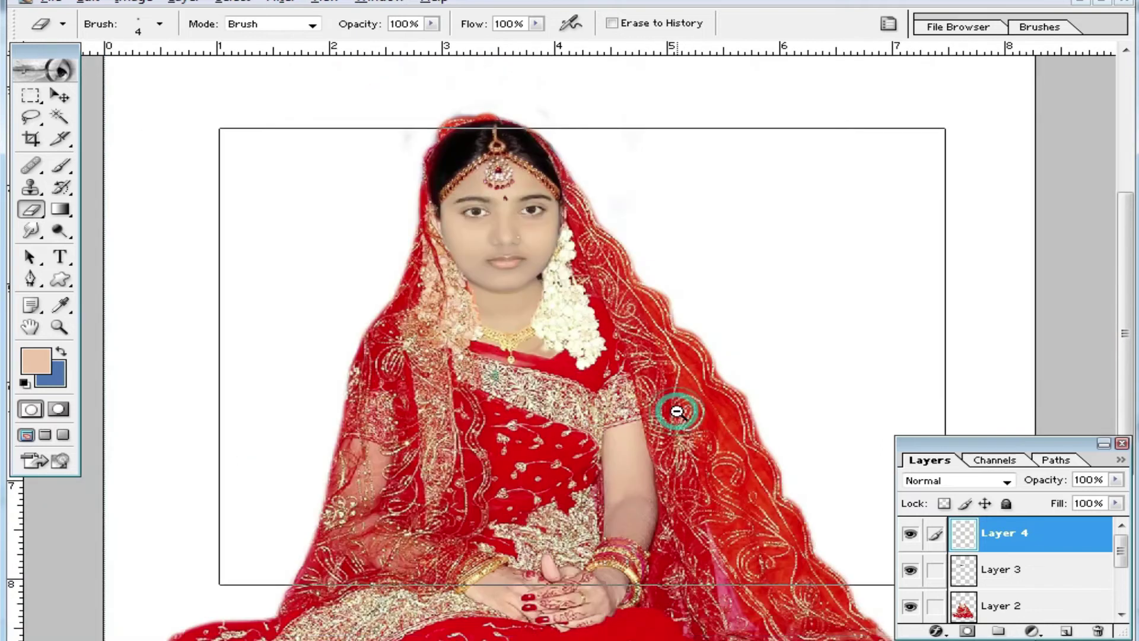
alt+click(676, 409)
key(ctrl+plus)
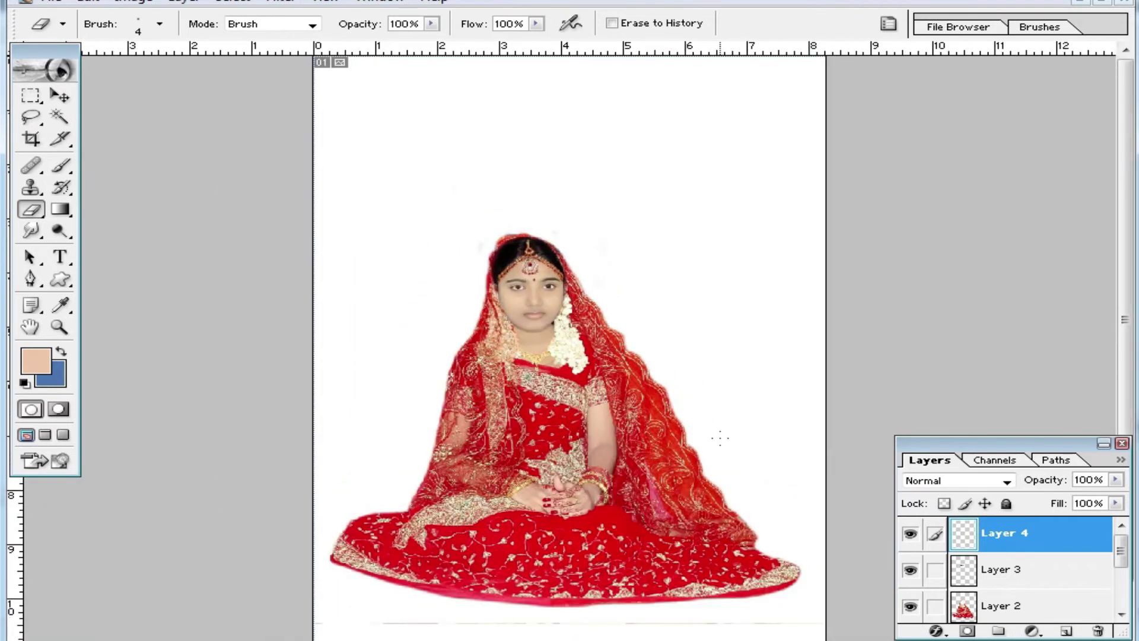
- Merge the gem and touch-up layers down into Layer 1 and shift the bride up and right
key(ctrl+alt+z)
key(ctrl+alt+z)
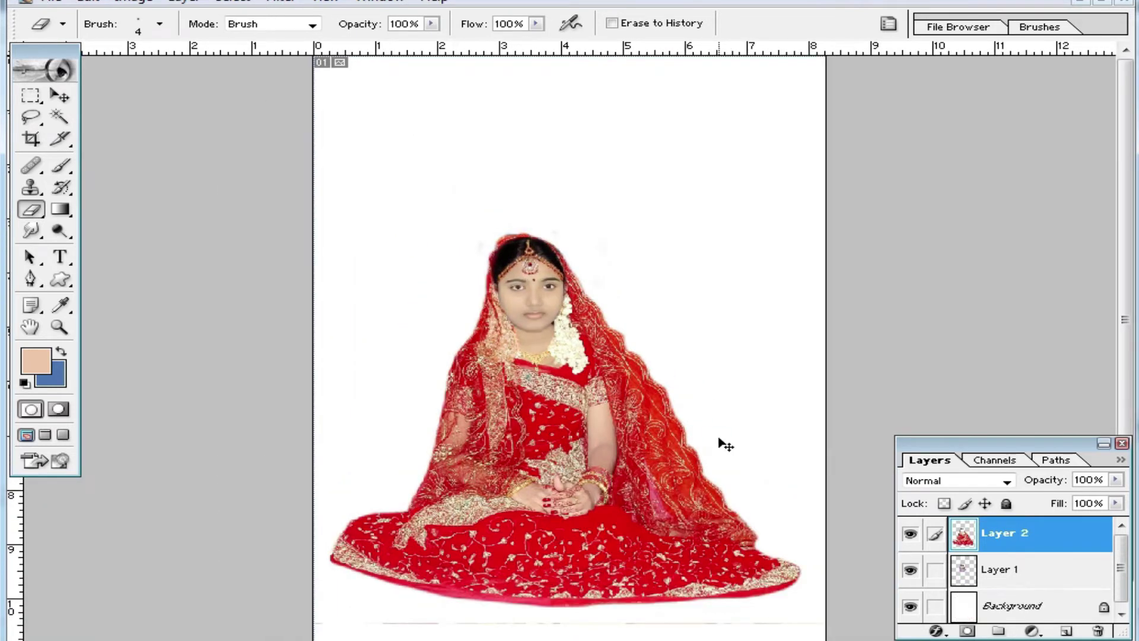
key(ctrl+alt+z)
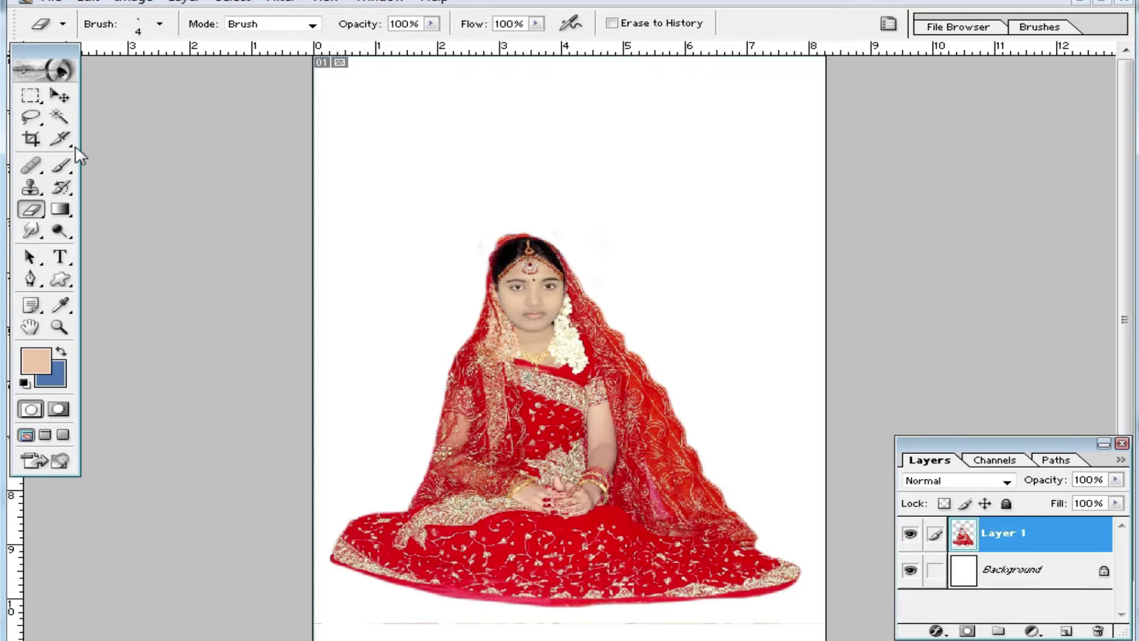
click(59, 96)
drag(474, 237, 628, 410)
key(ctrl+minus)
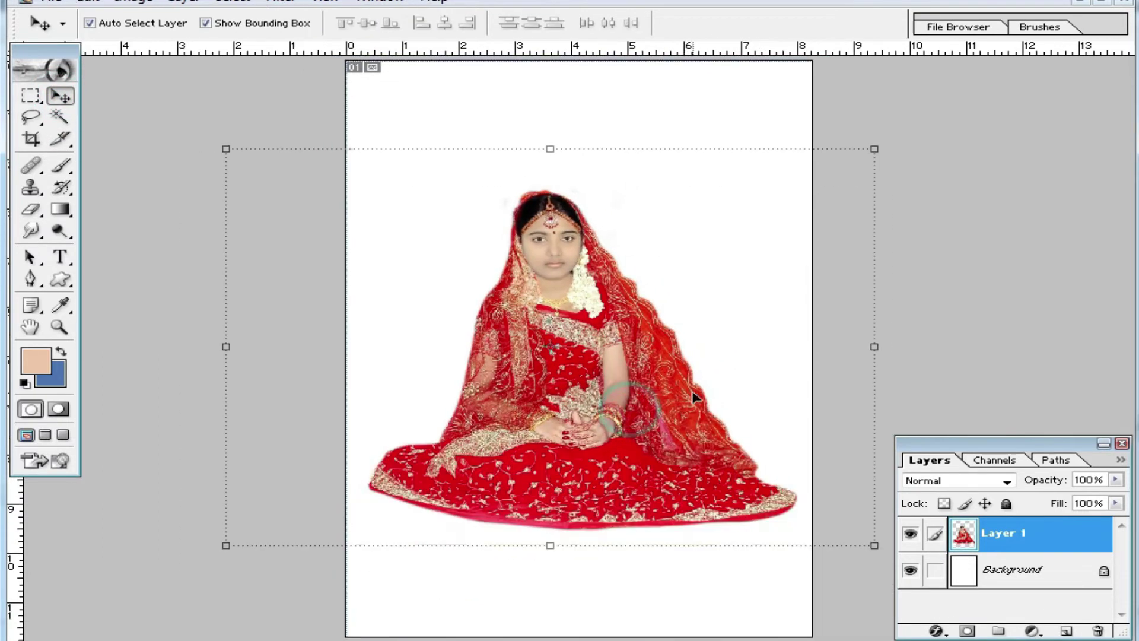
click(1101, 2)
- Close the bridal photo without saving and open the Sinary > BASOHR decoration folder
click(845, 98)
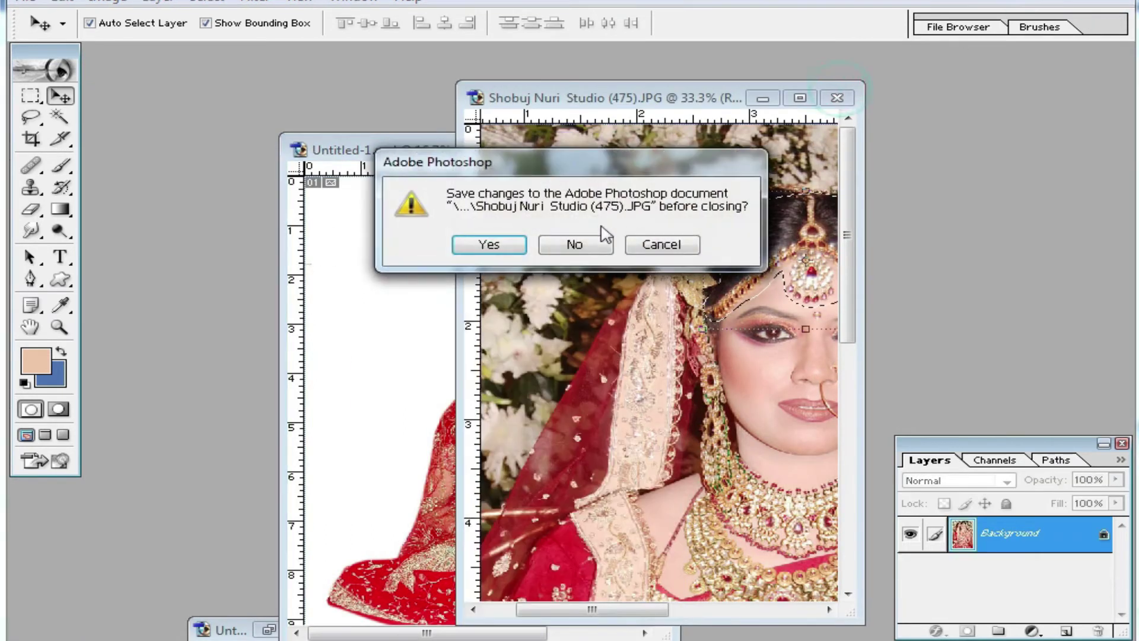
click(585, 243)
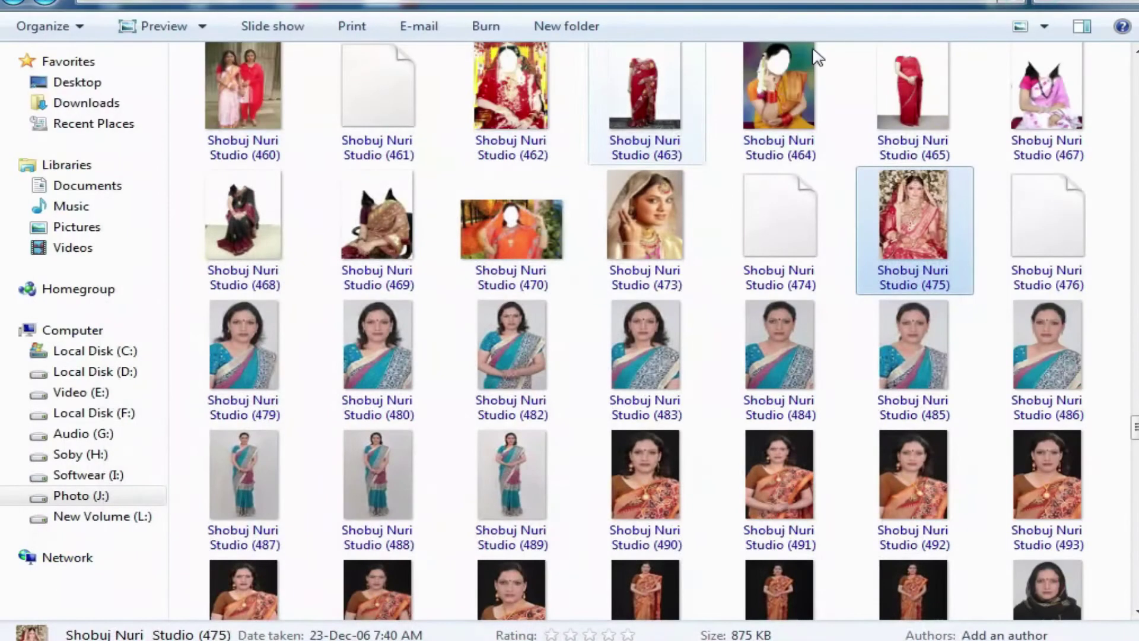
scroll(702, 407, up, 5)
scroll(702, 407, up, 5)
click(6, 5)
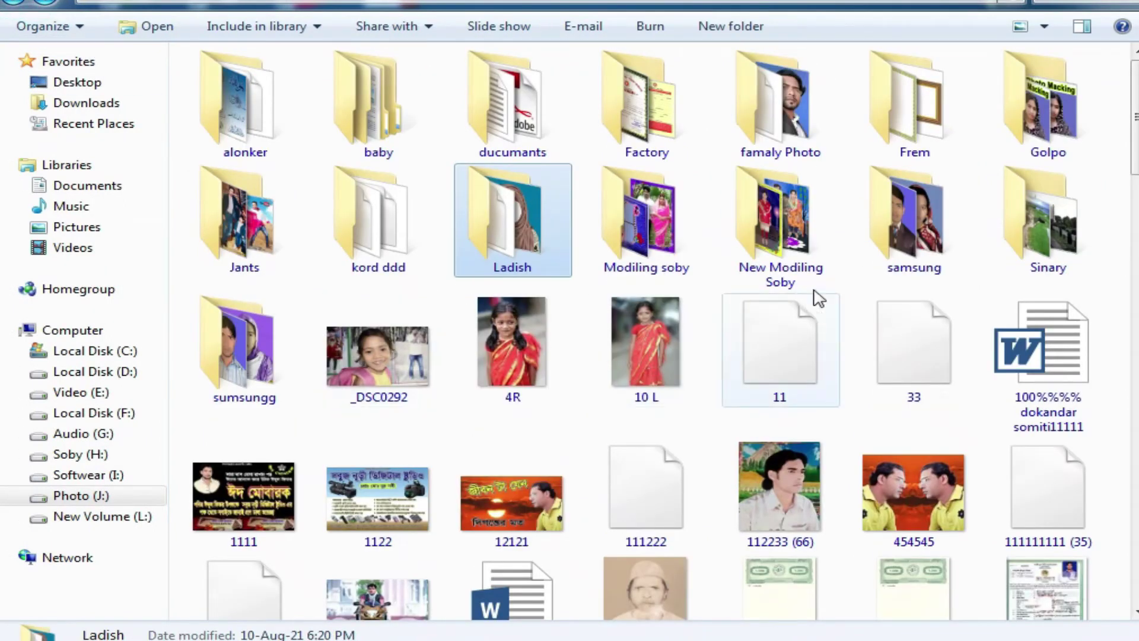
click(1041, 223)
double_click(1041, 222)
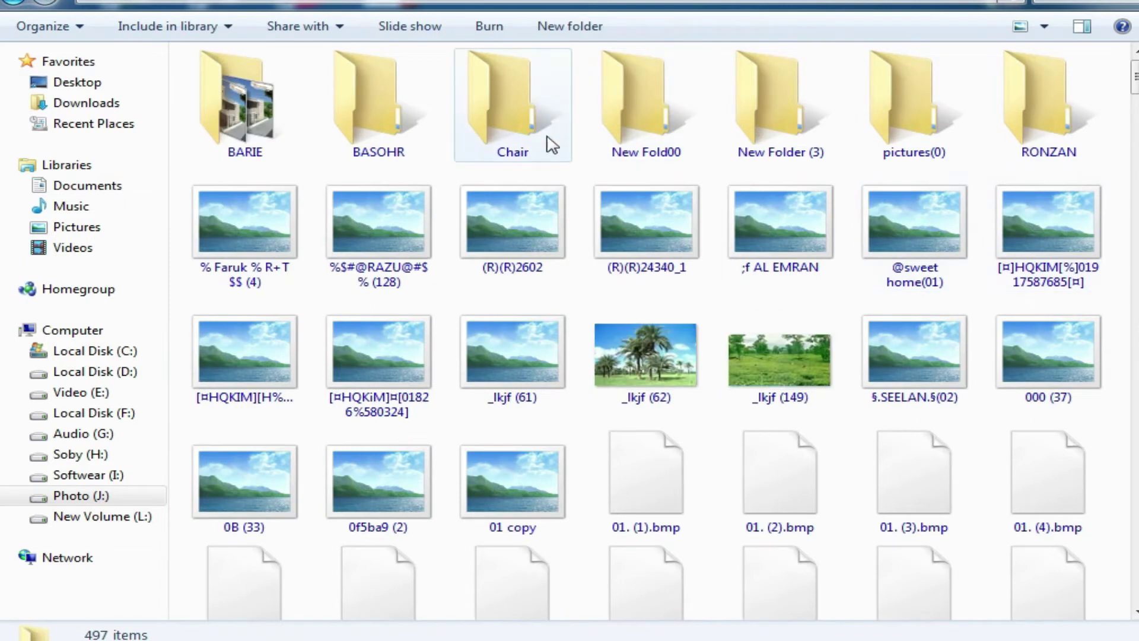
click(357, 97)
double_click(357, 97)
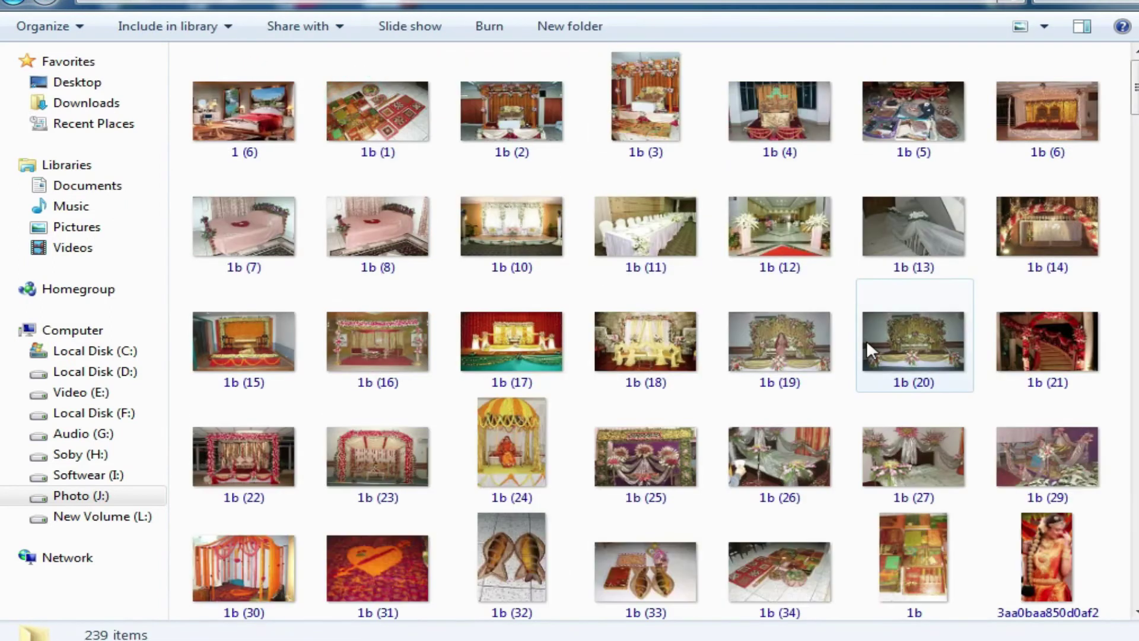
- Select 1b (26), 1b (27), 59653302, ASHIK (319), Bassor (6) and Bassor (11)
scroll(951, 339, down, 4)
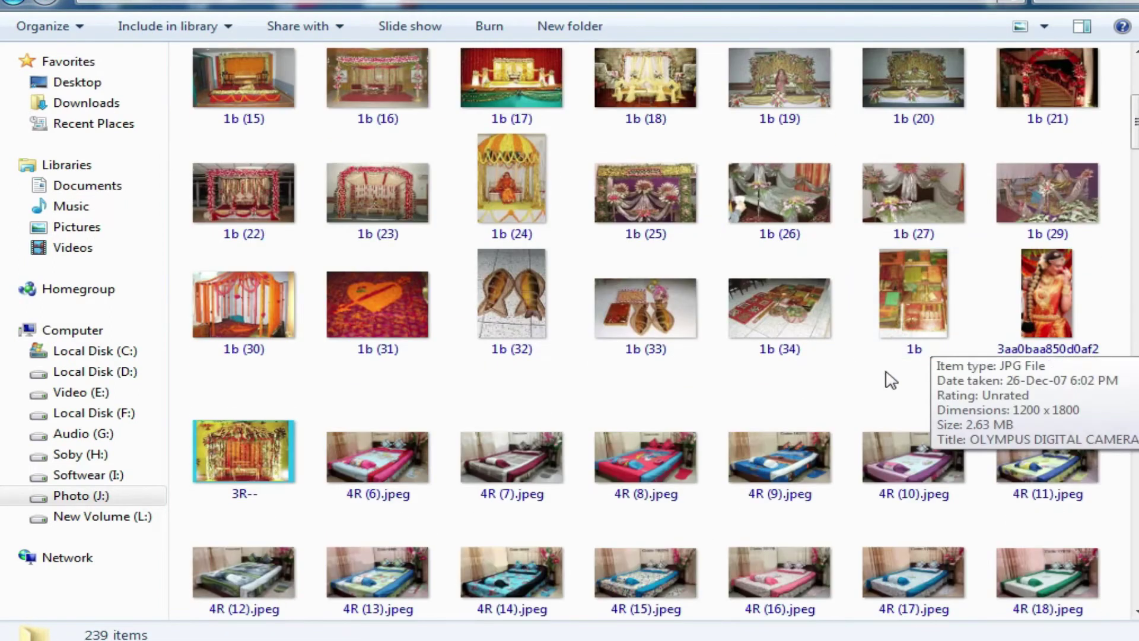
click(782, 195)
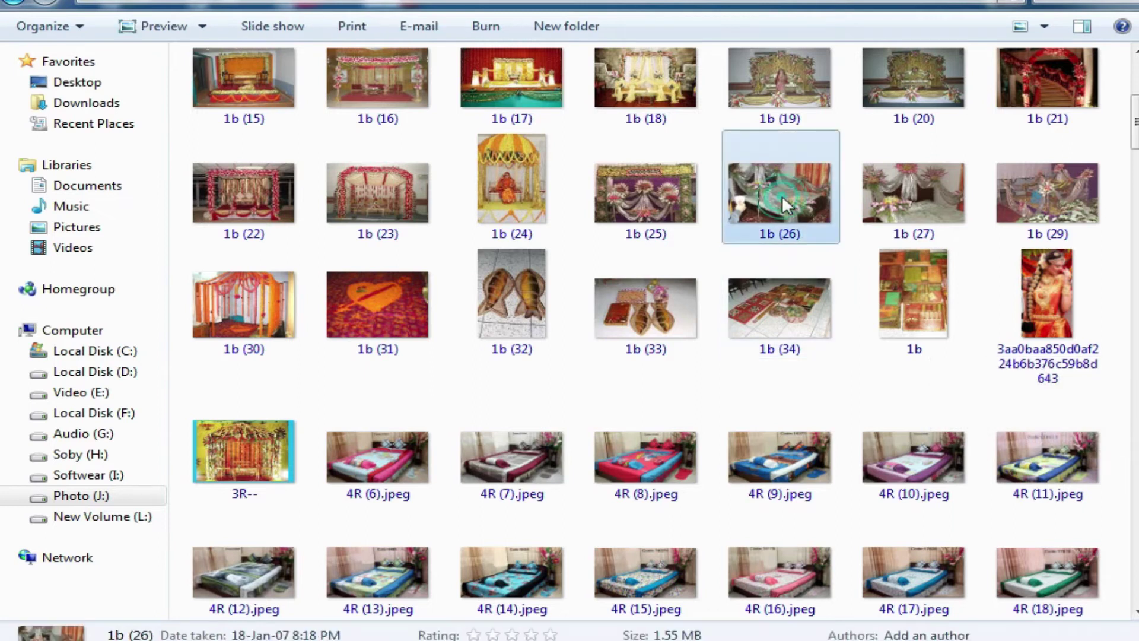
ctrl+click(924, 190)
scroll(763, 472, down, 7)
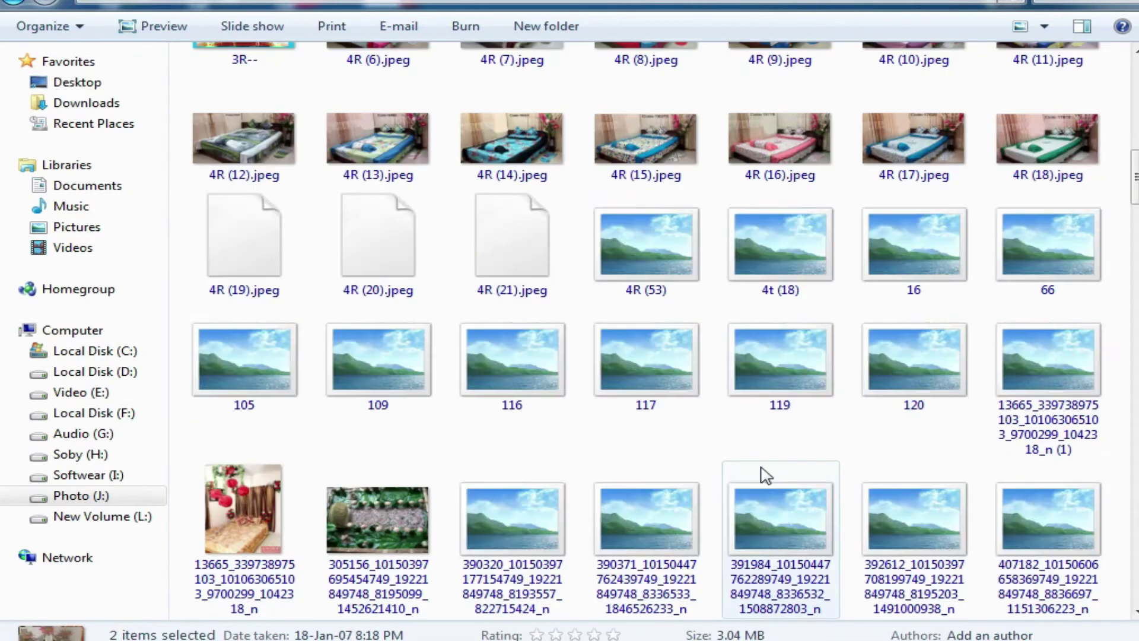
scroll(682, 401, down, 6)
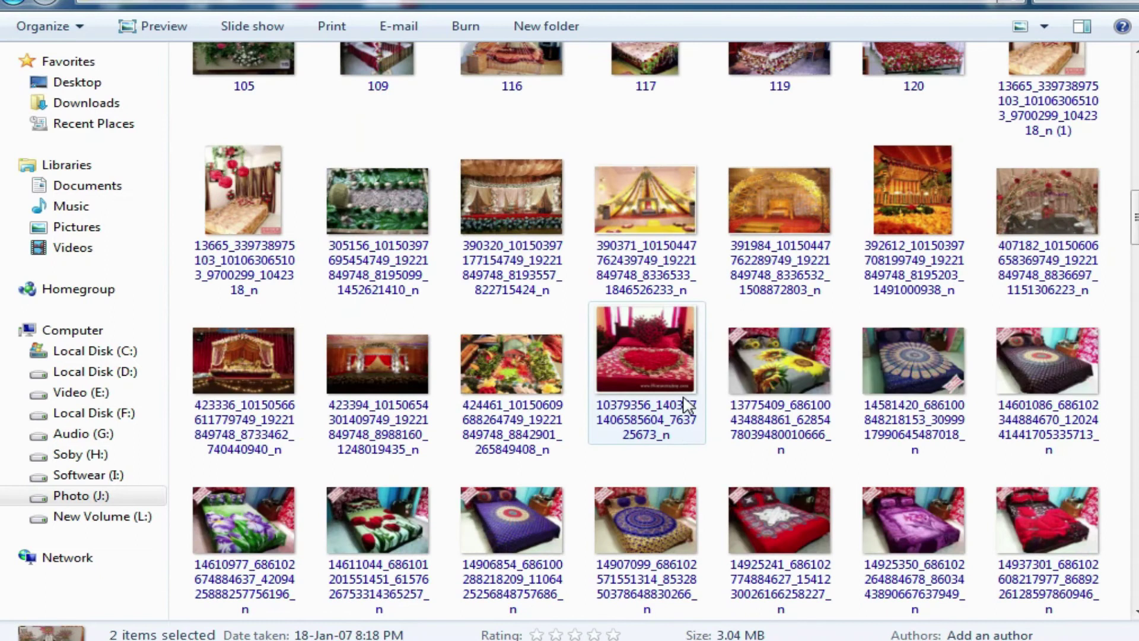
scroll(877, 367, down, 4)
ctrl+click(544, 383)
scroll(928, 418, down, 6)
ctrl+click(928, 214)
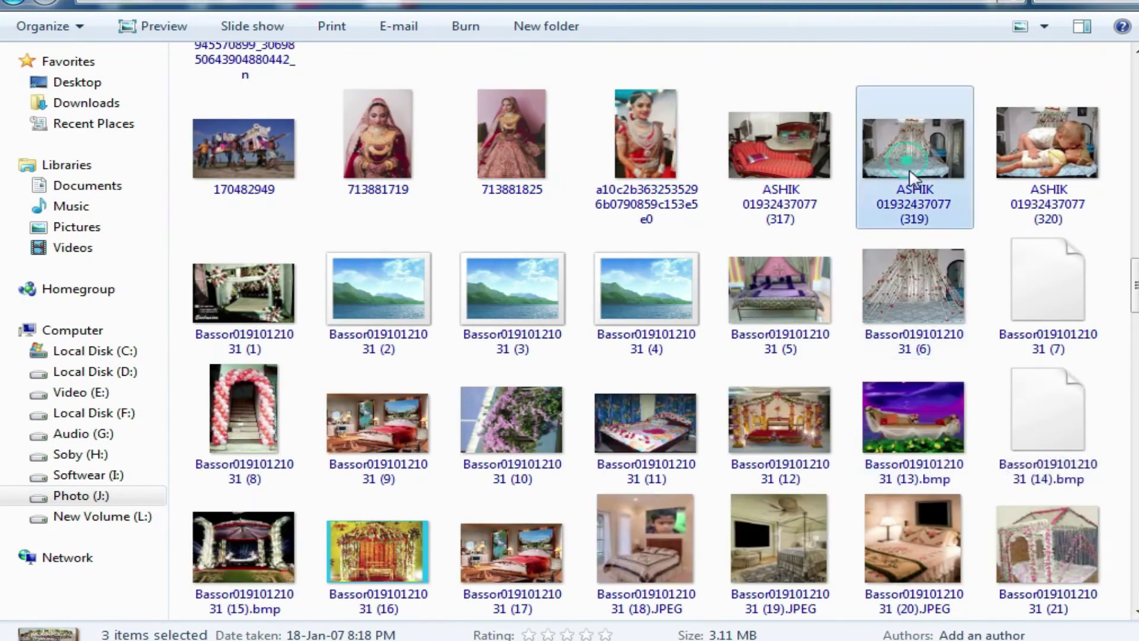
ctrl+click(921, 291)
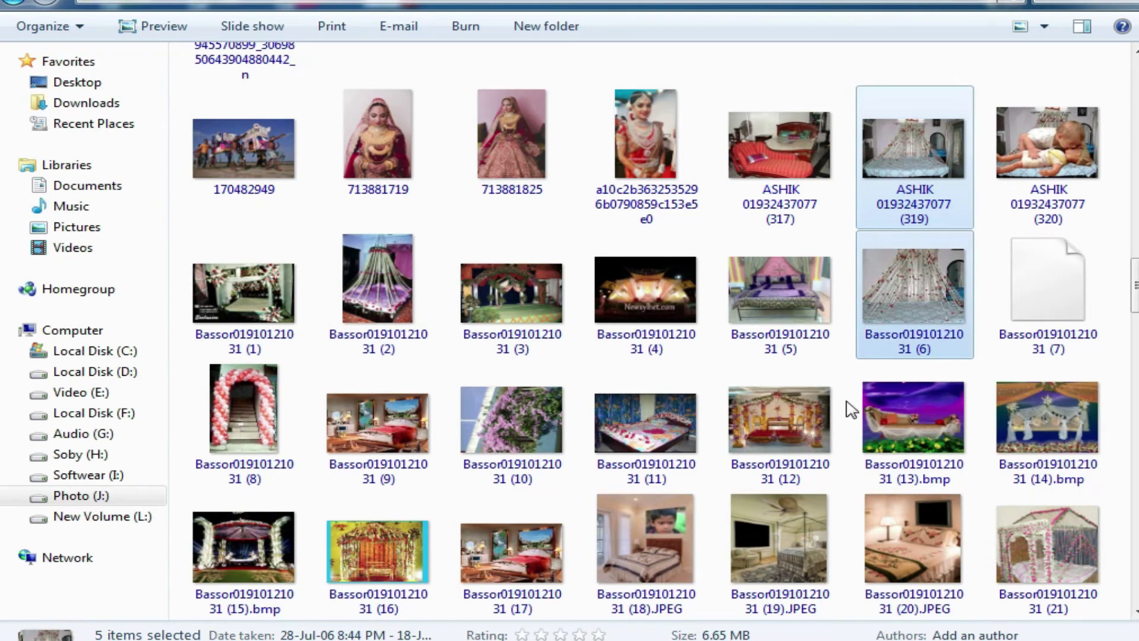
ctrl+click(661, 423)
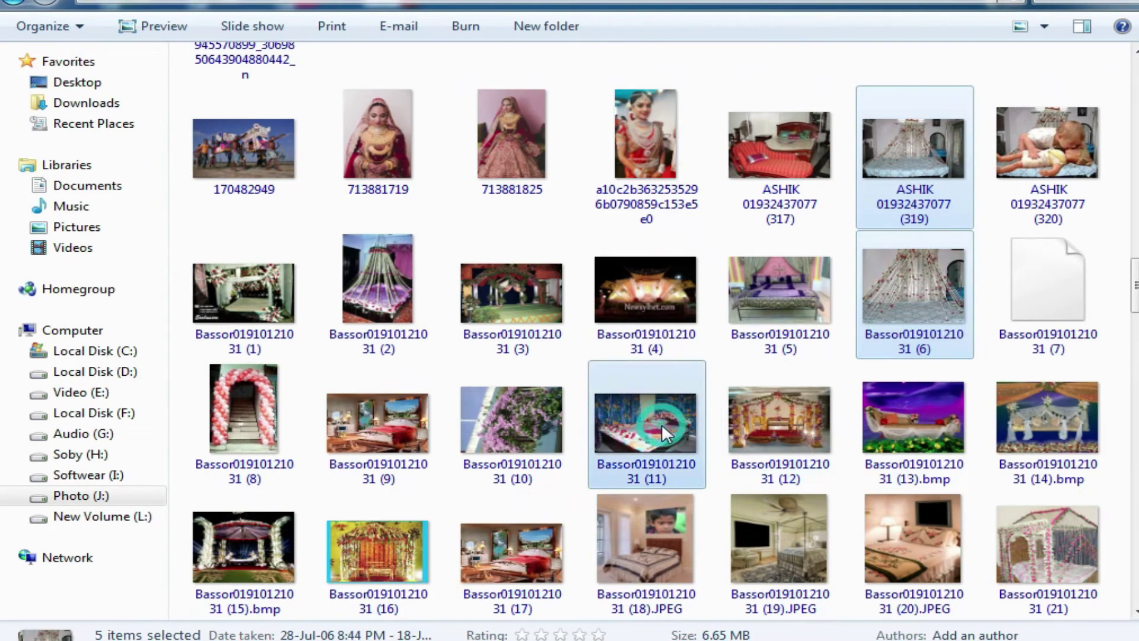
- Add Copy (2) of Image0483 and drag the seven selected photos into Photoshop
scroll(802, 420, down, 6)
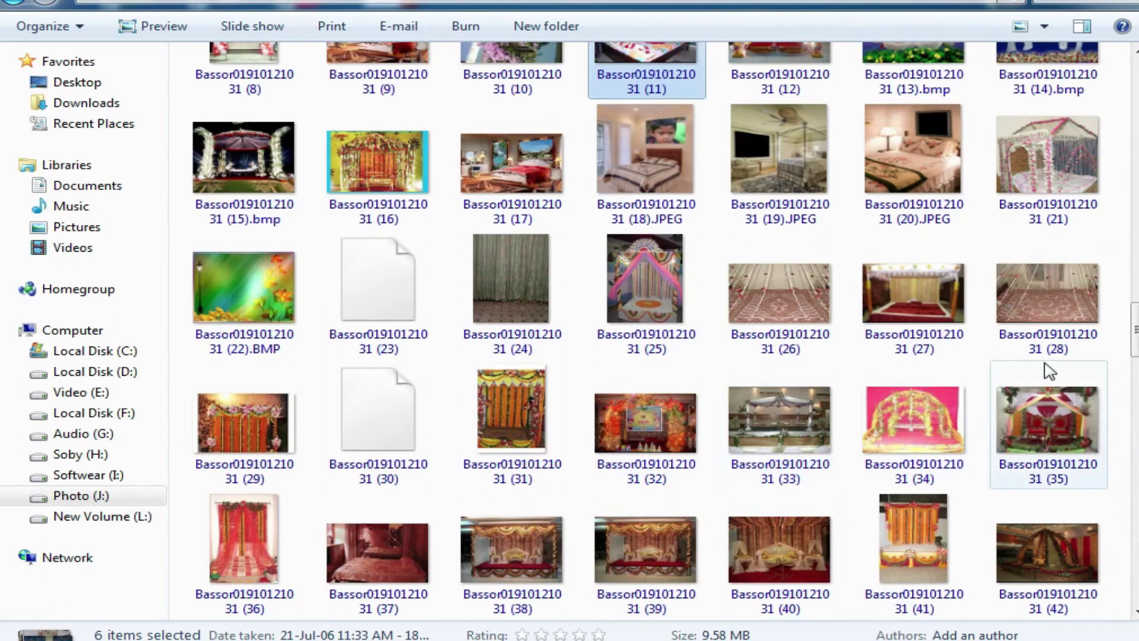
scroll(860, 333, down, 6)
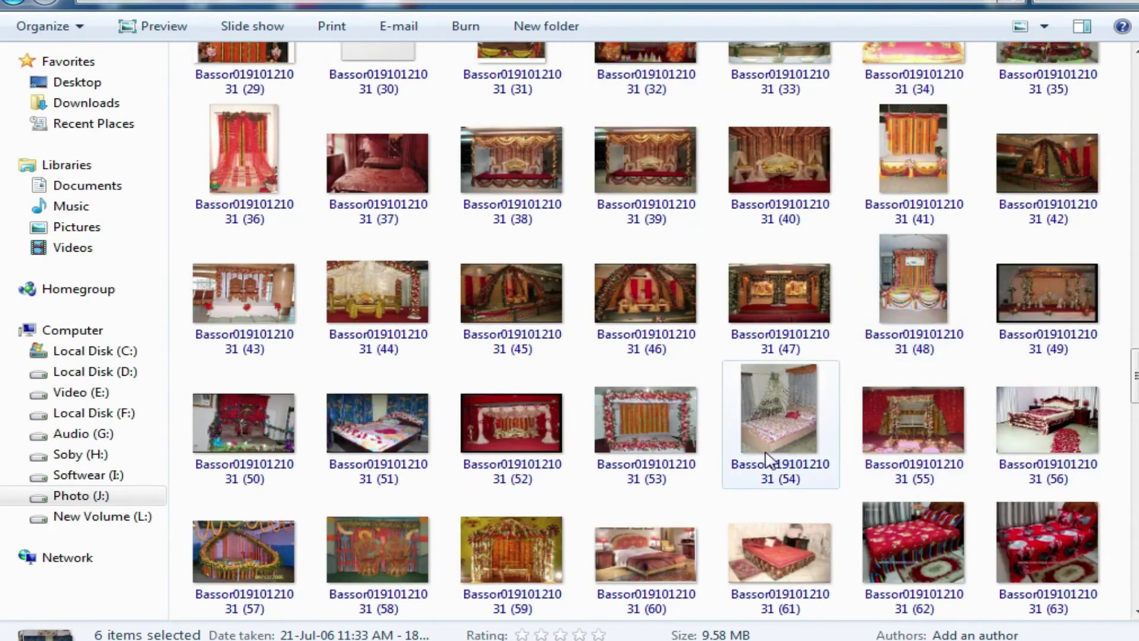
scroll(767, 460, down, 6)
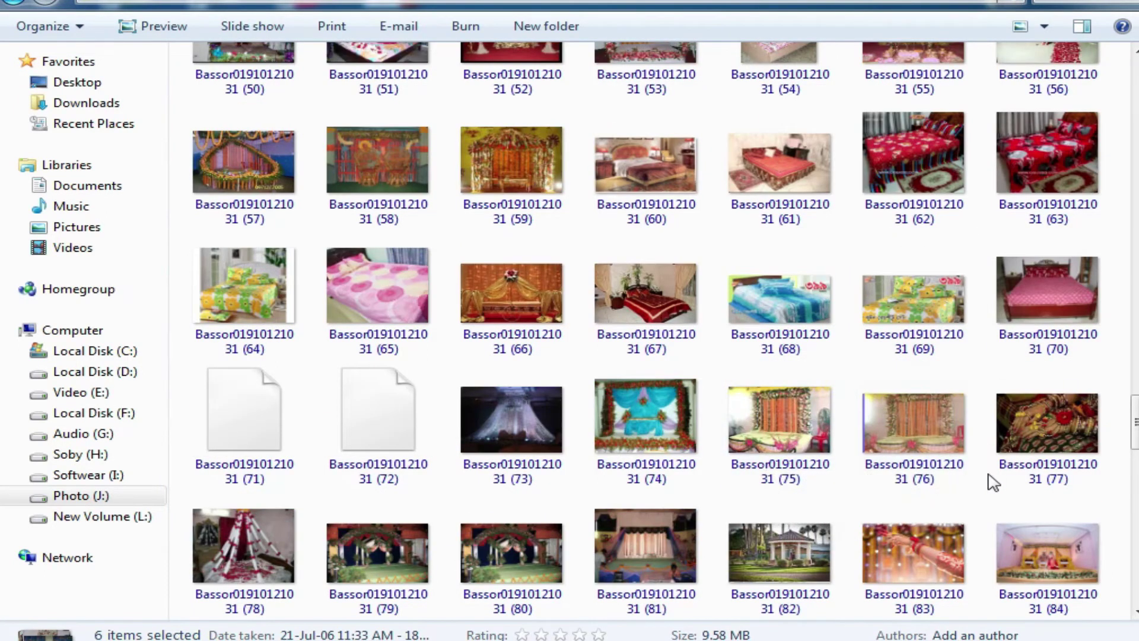
scroll(965, 469, down, 6)
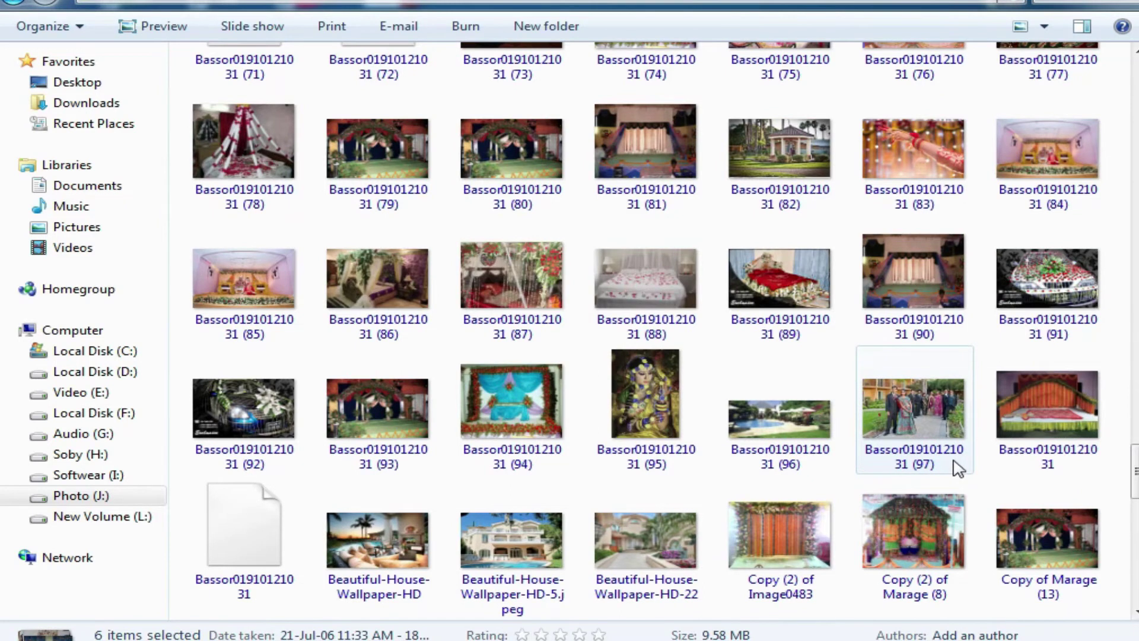
scroll(959, 468, down, 3)
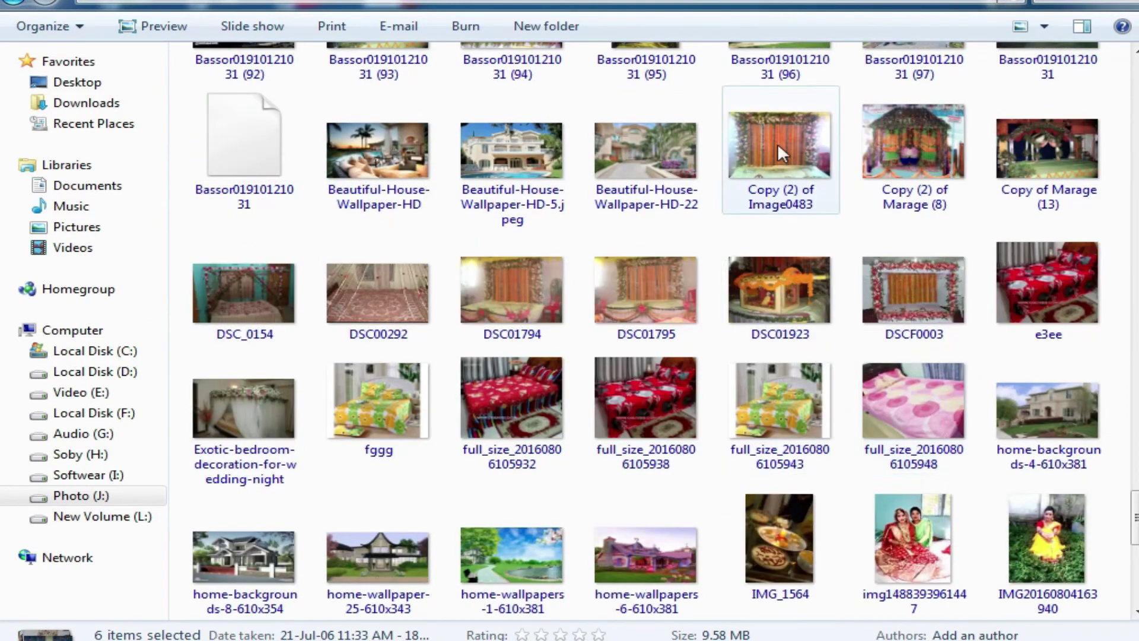
ctrl+click(778, 143)
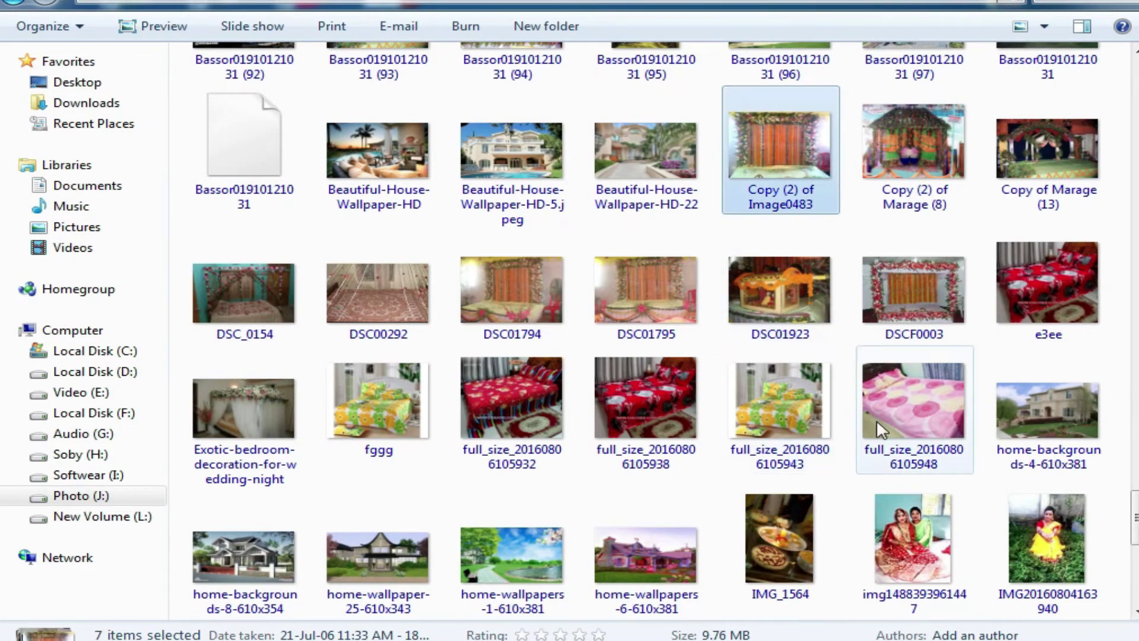
scroll(877, 419, down, 3)
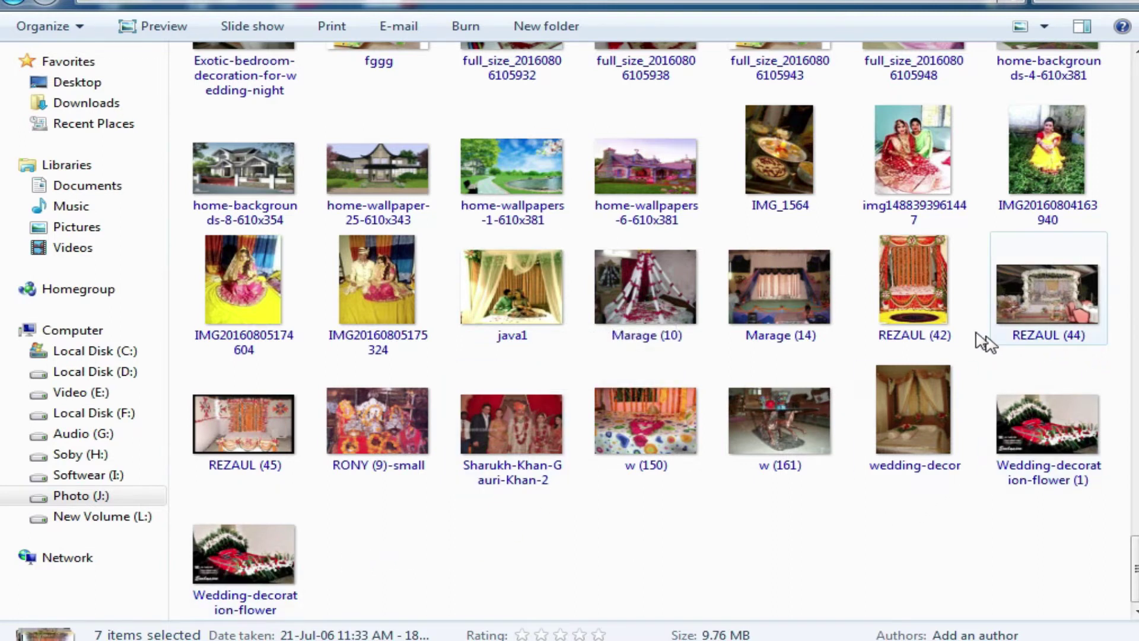
scroll(917, 343, up, 3)
mouse_move(782, 151)
mouse_down()
mouse_move(451, 631)
mouse_move(523, 427)
mouse_up()
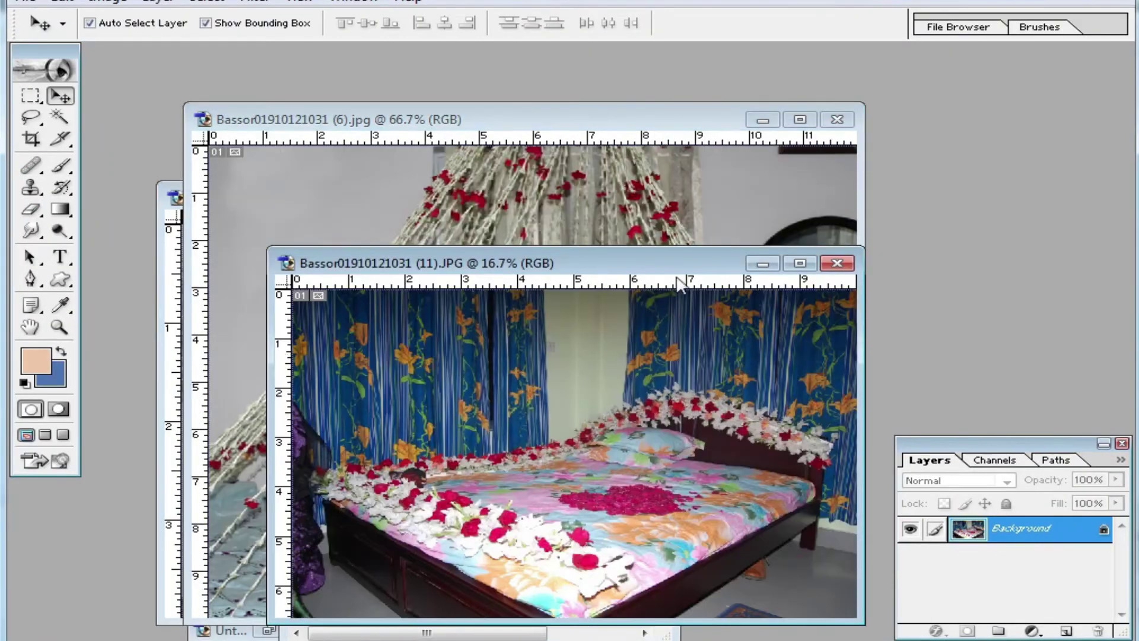
- Rearrange the opened photo windows, inspect 59653302.jpg and close it
mouse_move(681, 284)
mouse_down()
mouse_move(438, 415)
mouse_move(1134, 250)
mouse_up()
drag(563, 147, 332, 231)
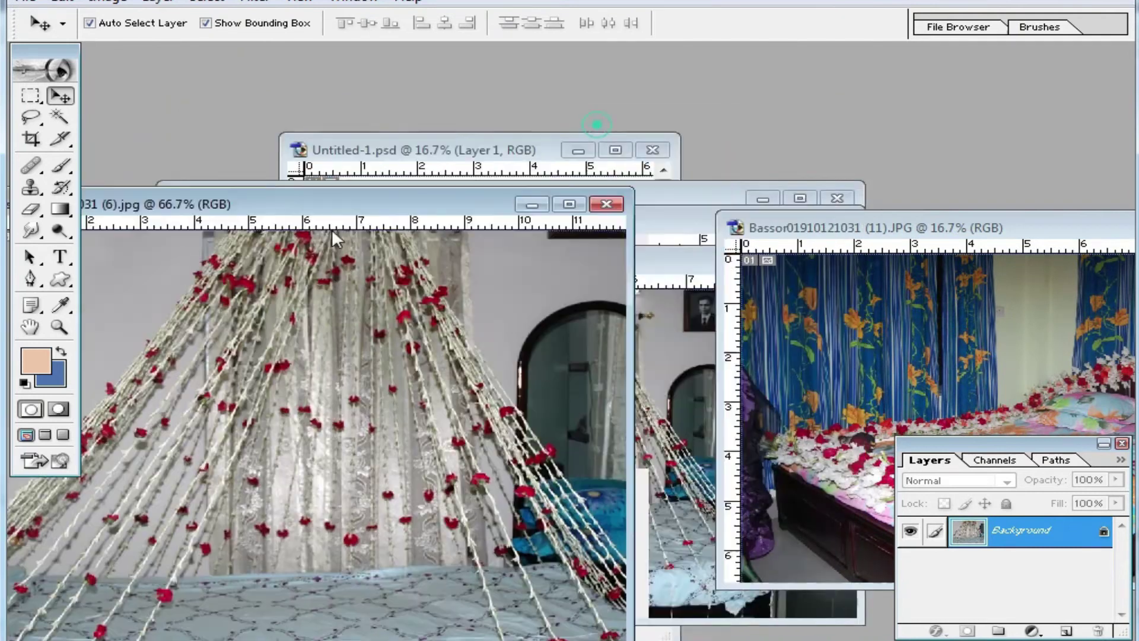
click(515, 285)
click(852, 256)
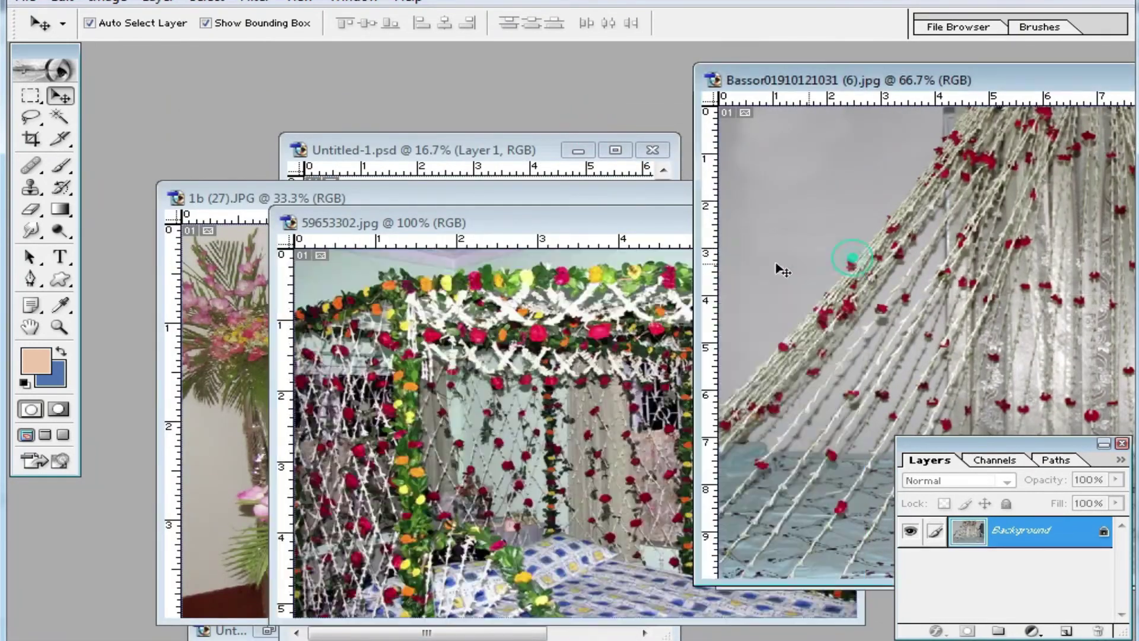
click(547, 323)
click(623, 232)
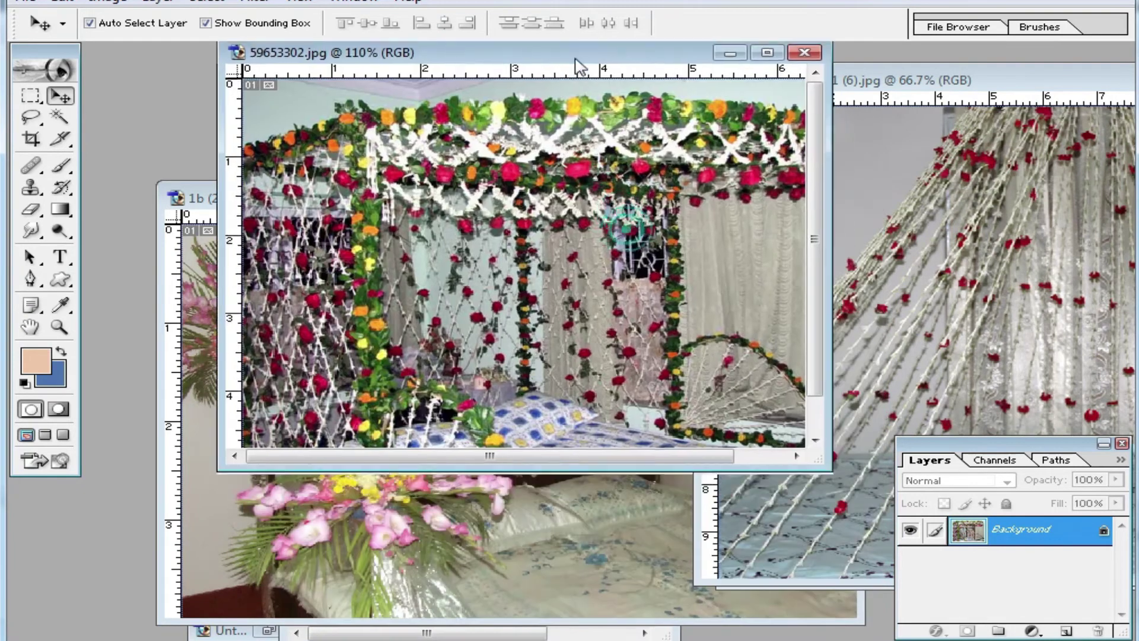
drag(693, 222, 641, 52)
scroll(697, 323, down, 2)
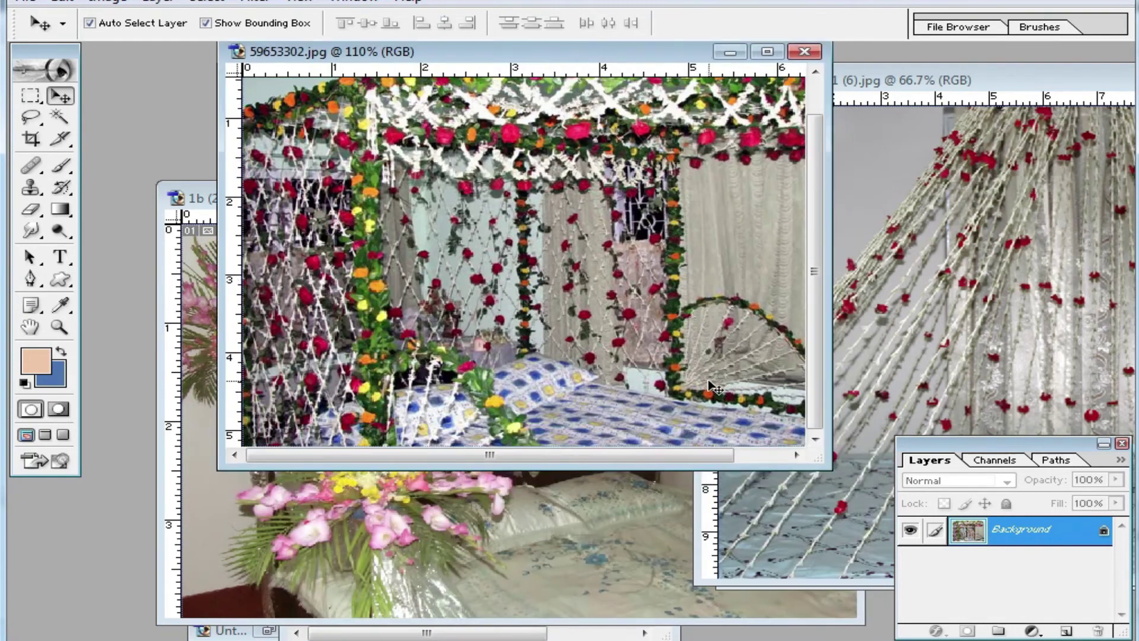
click(804, 52)
- Inspect 1b (27).JPG and close it, shifting the 1b (26).JPG window aside
click(535, 323)
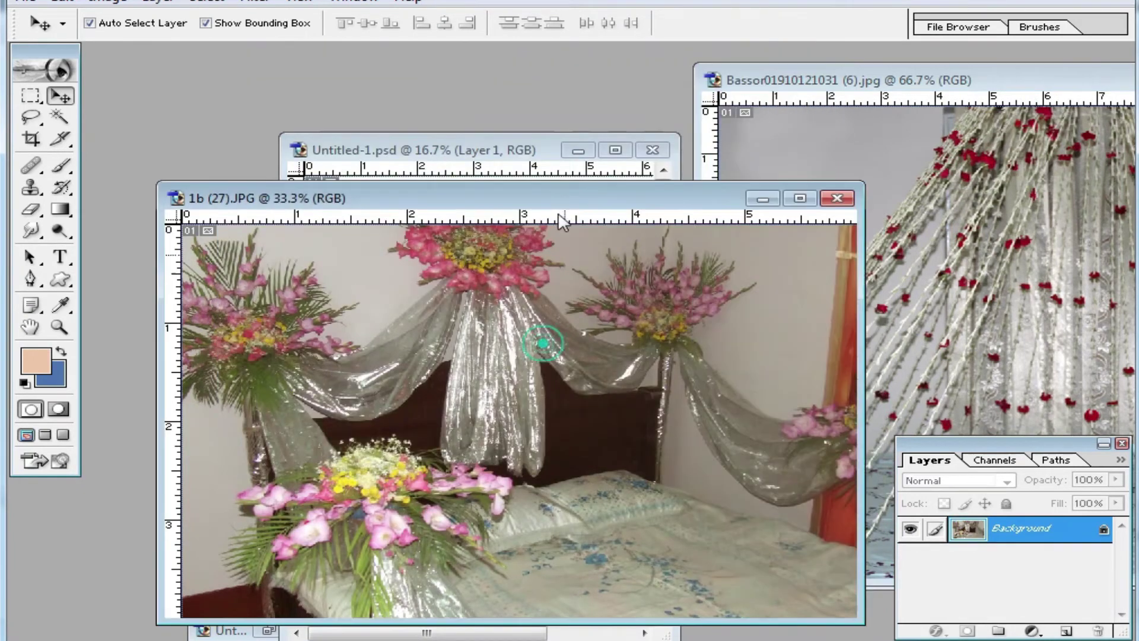
drag(575, 204, 581, 51)
scroll(677, 396, down, 2)
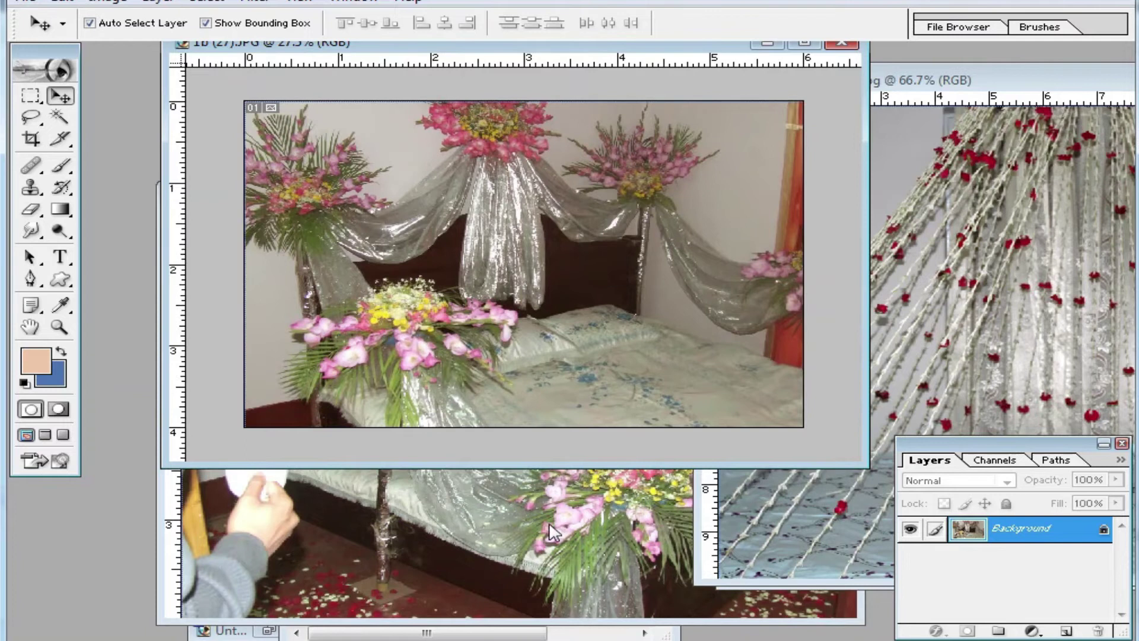
click(551, 531)
click(841, 45)
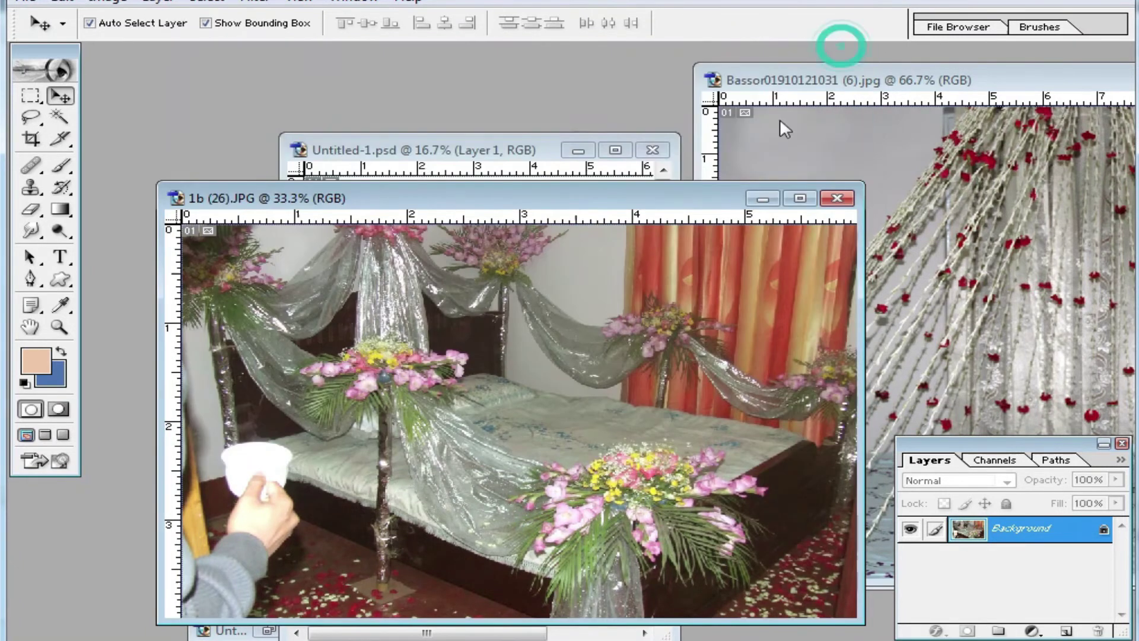
mouse_move(682, 202)
mouse_down()
mouse_move(635, 200)
mouse_move(987, 297)
mouse_up()
- Close Copy (2) of Image0483 and 1b (26).JPG, leaving the bride beside Bassor (6)
click(466, 487)
alt+click(530, 509)
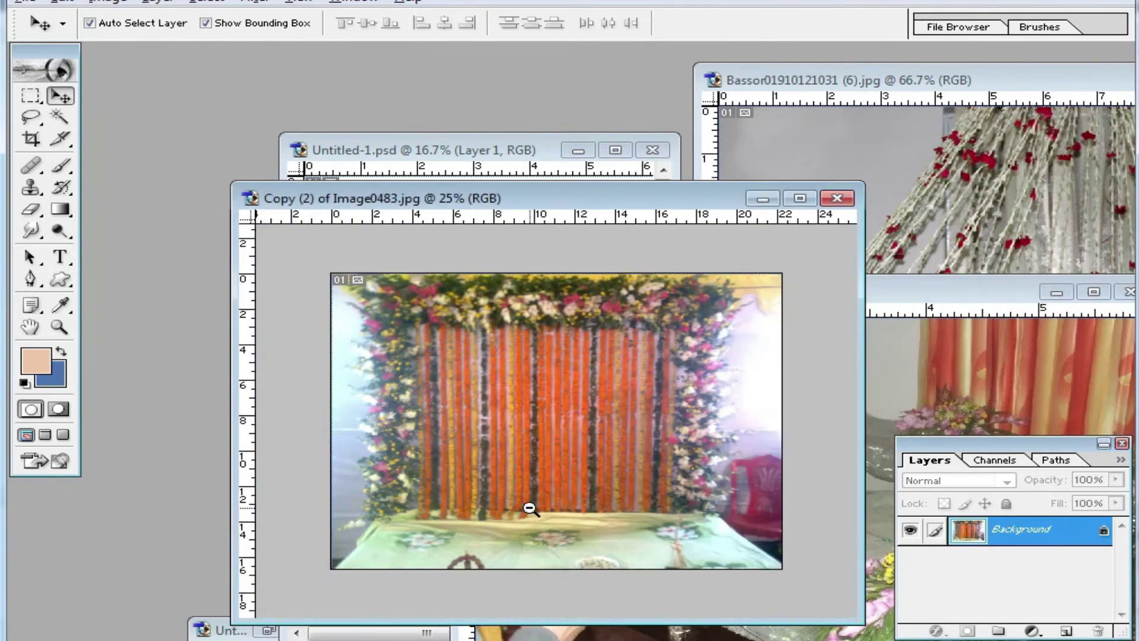
click(839, 200)
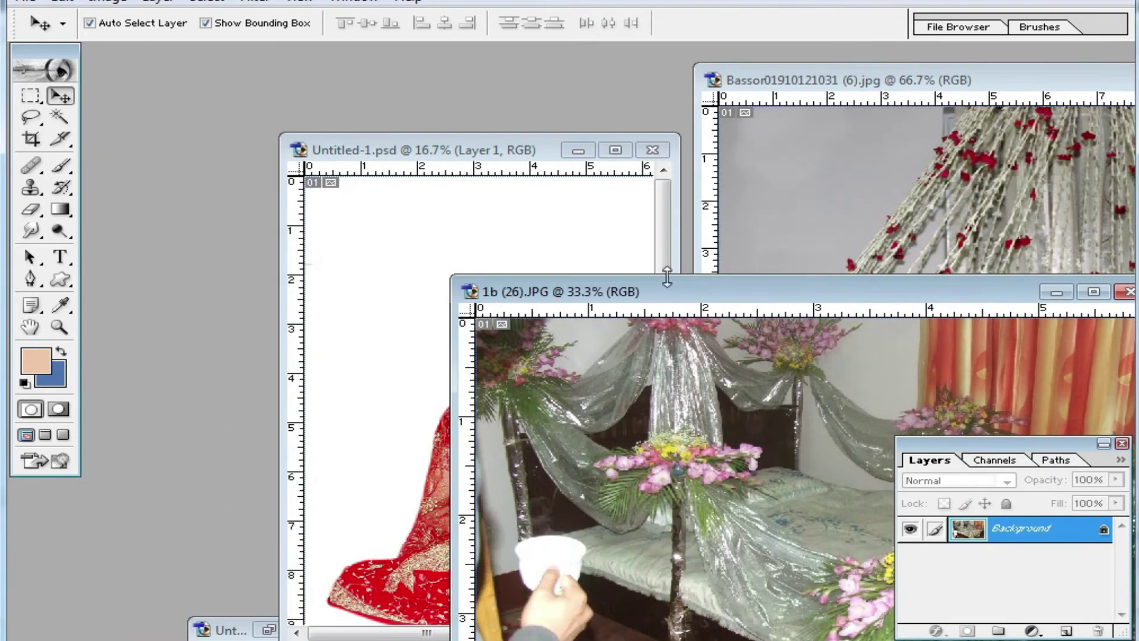
click(504, 193)
drag(416, 150, 235, 77)
click(983, 210)
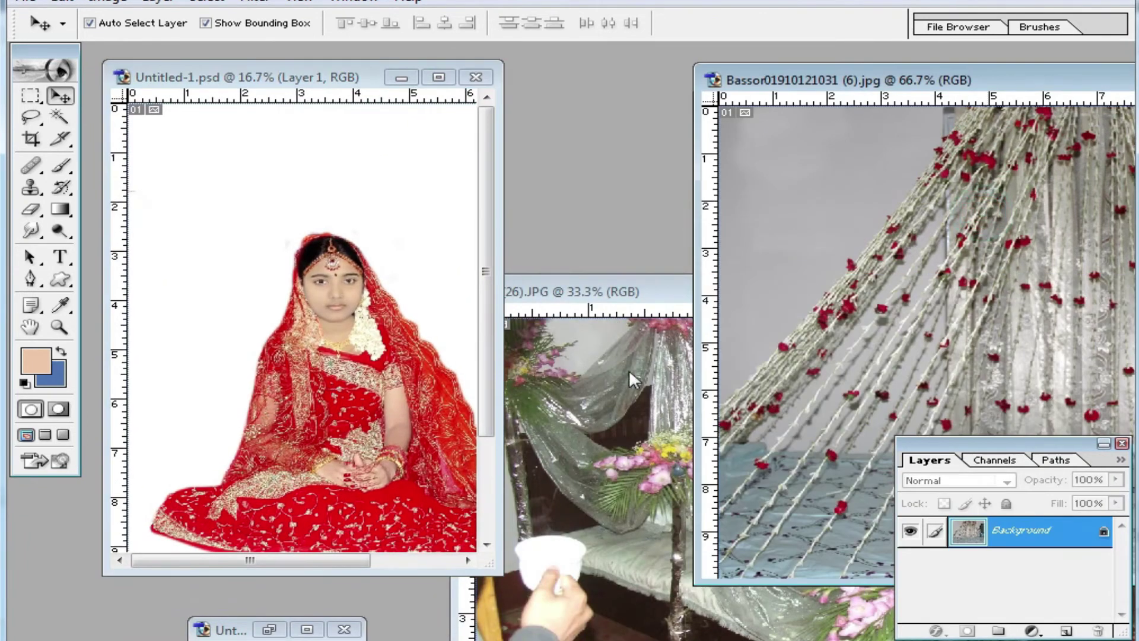
click(633, 380)
click(1126, 295)
- Copy the canopy photo above Background in the bride document and scale it to cover the canvas
drag(1013, 89, 718, 74)
key(ctrl+minus)
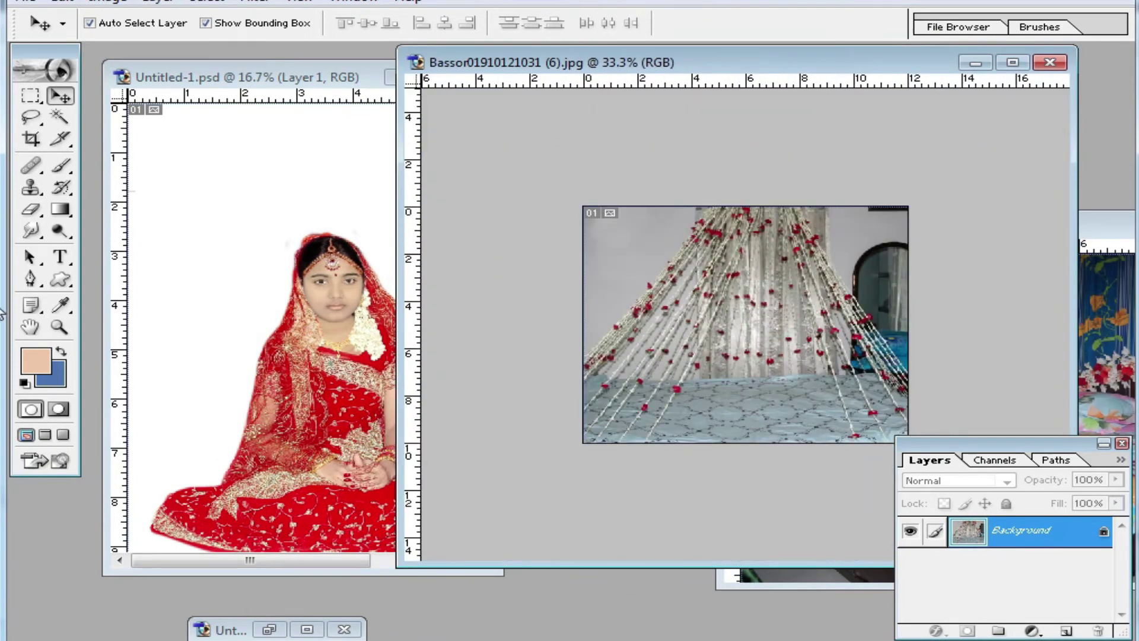
drag(759, 325, 301, 181)
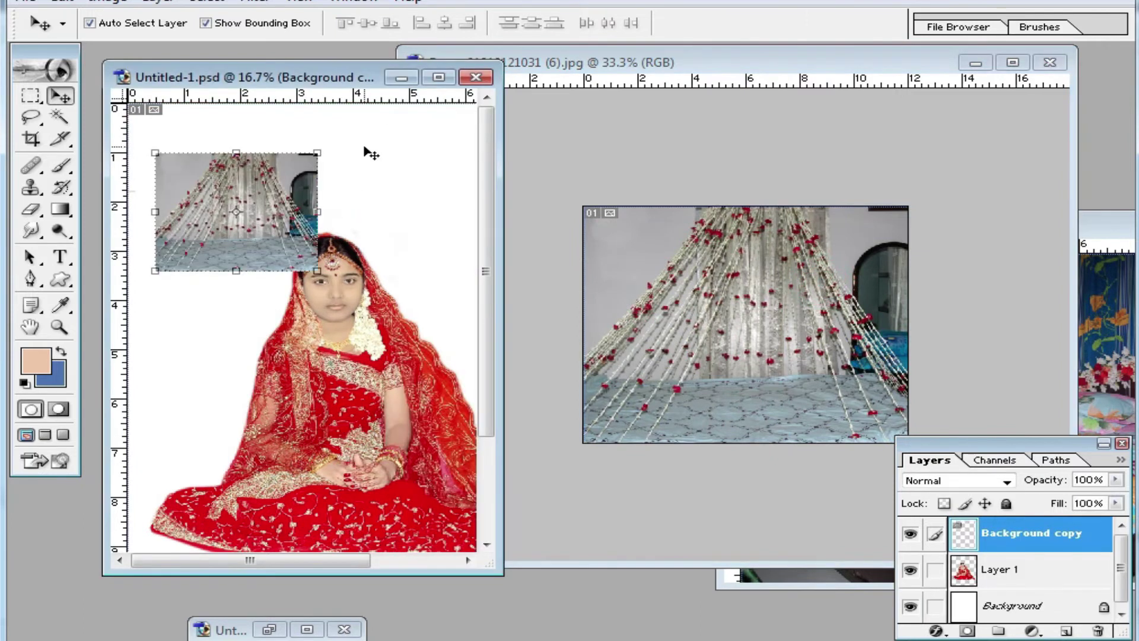
key(ctrl+z)
click(421, 157)
drag(789, 326, 279, 202)
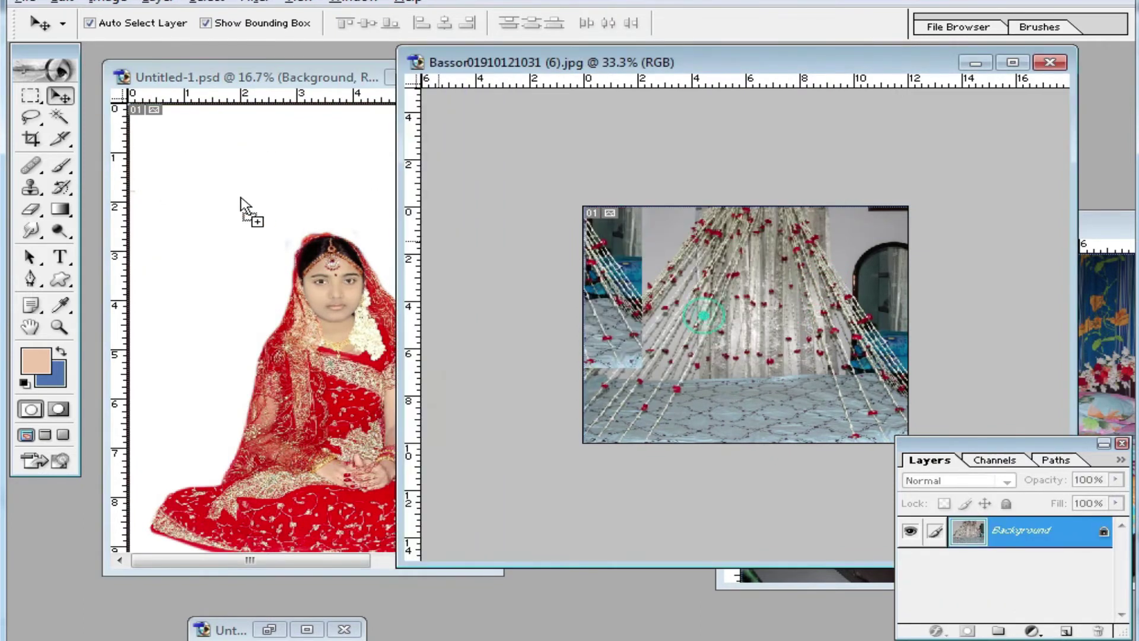
double_click(343, 87)
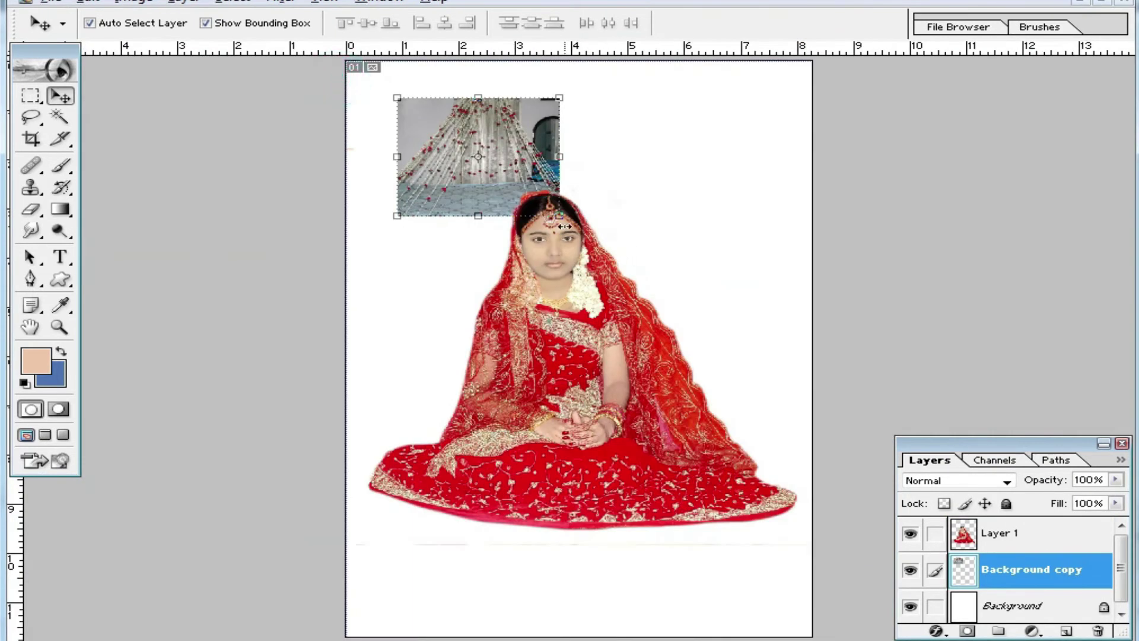
mouse_move(562, 226)
mouse_down()
mouse_move(795, 386)
mouse_move(761, 437)
mouse_up()
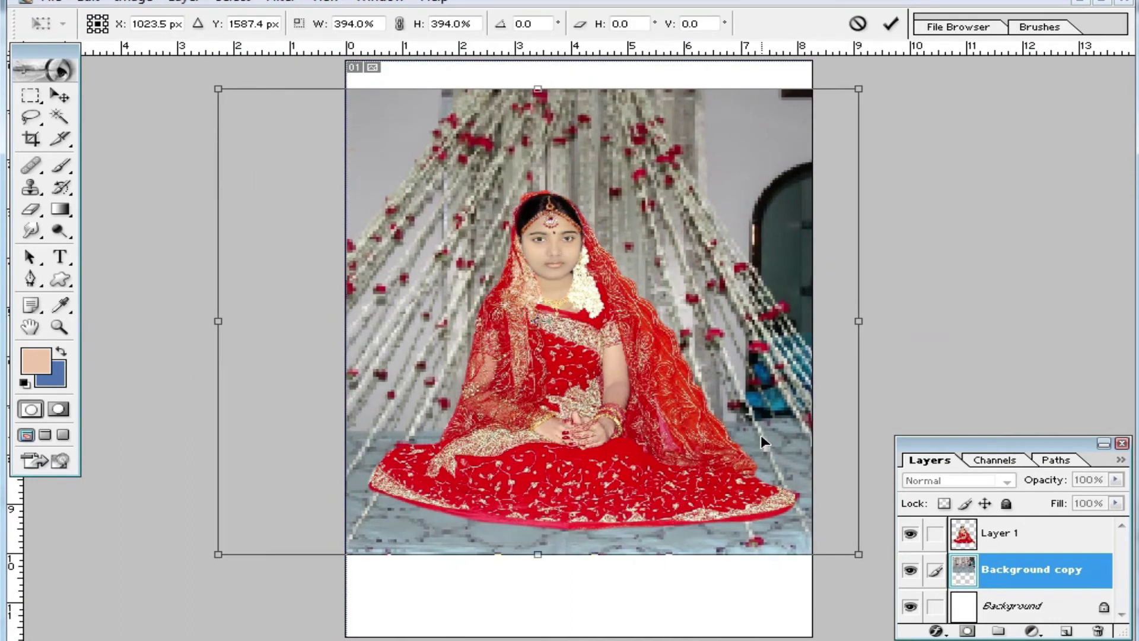
double_click(706, 323)
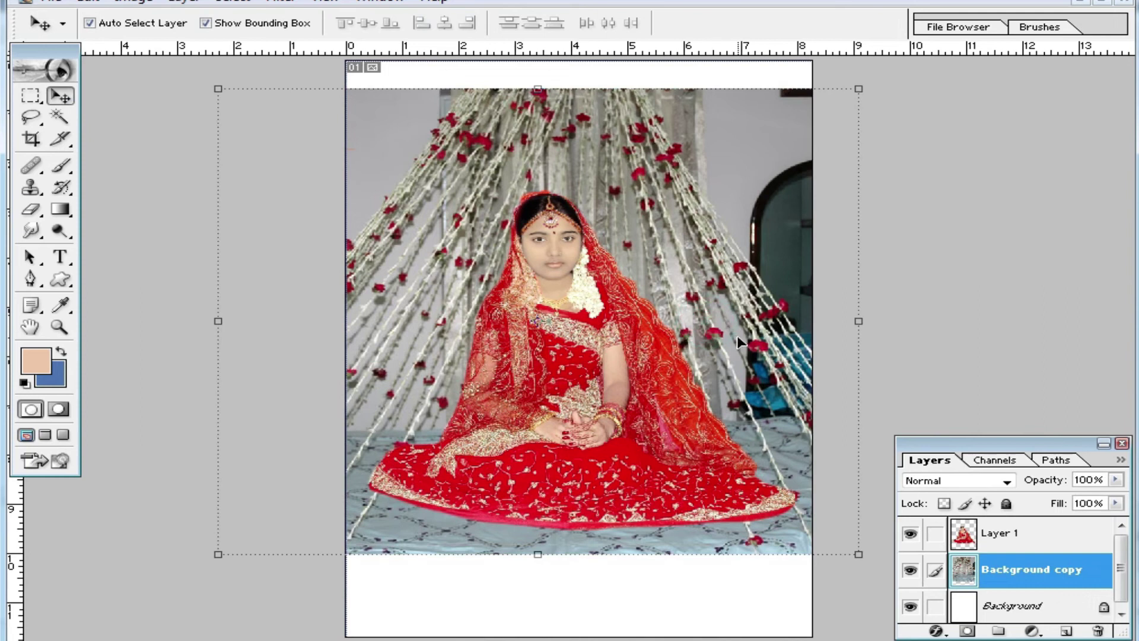
drag(737, 336, 700, 280)
- Nudge the bride up, then squeeze the canopy layer narrower and shift it slightly left
drag(617, 415, 612, 401)
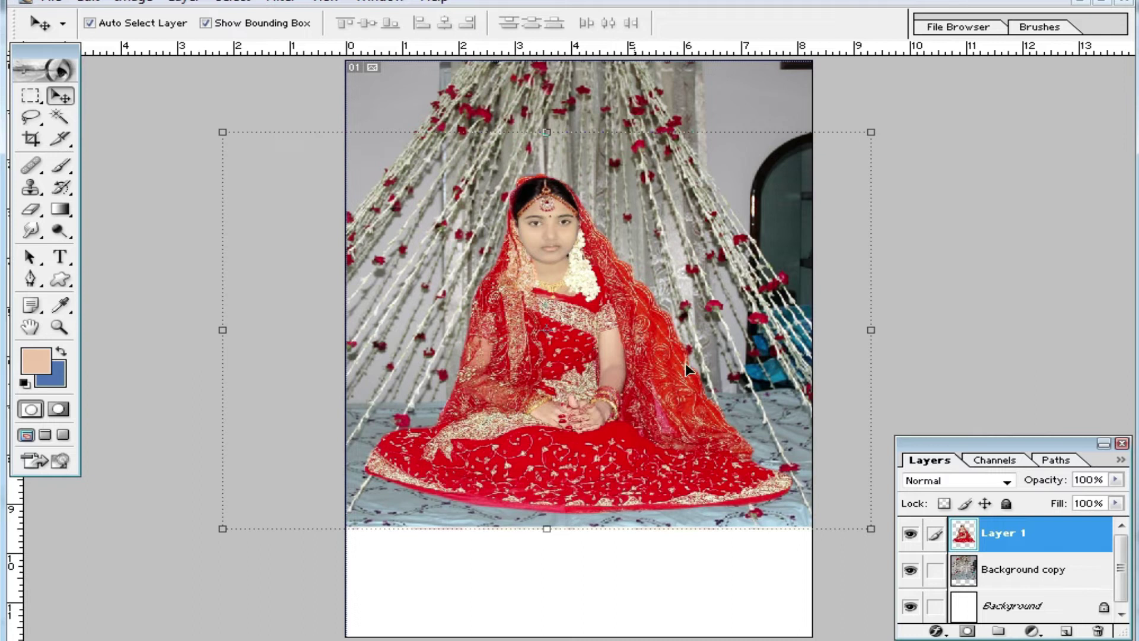
click(770, 94)
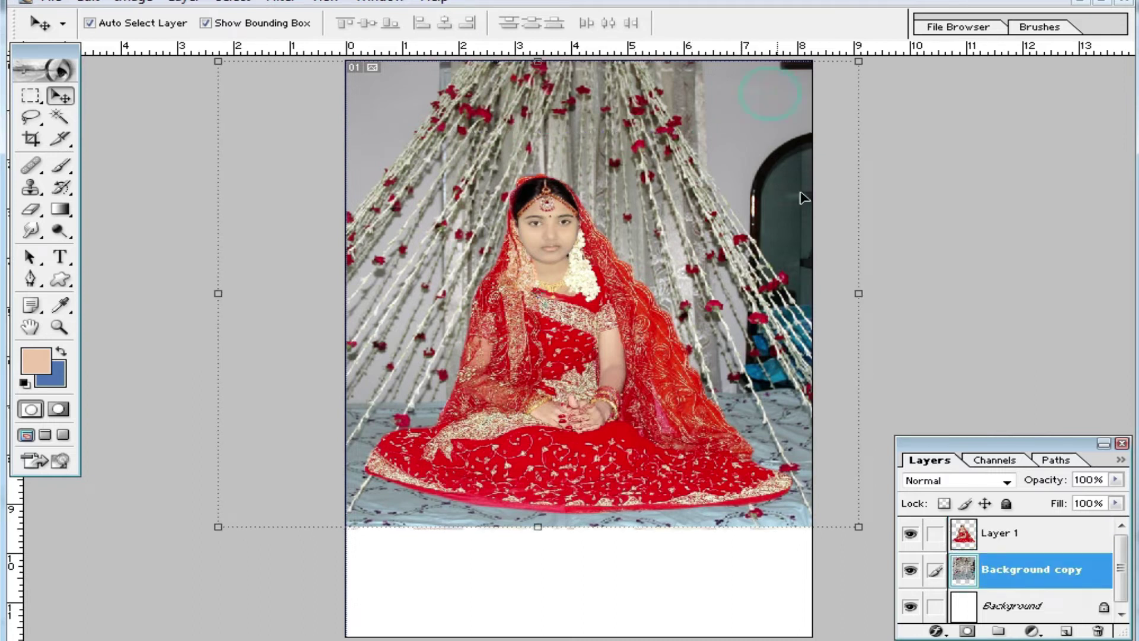
mouse_move(218, 353)
mouse_down()
mouse_move(281, 354)
mouse_move(256, 355)
mouse_up()
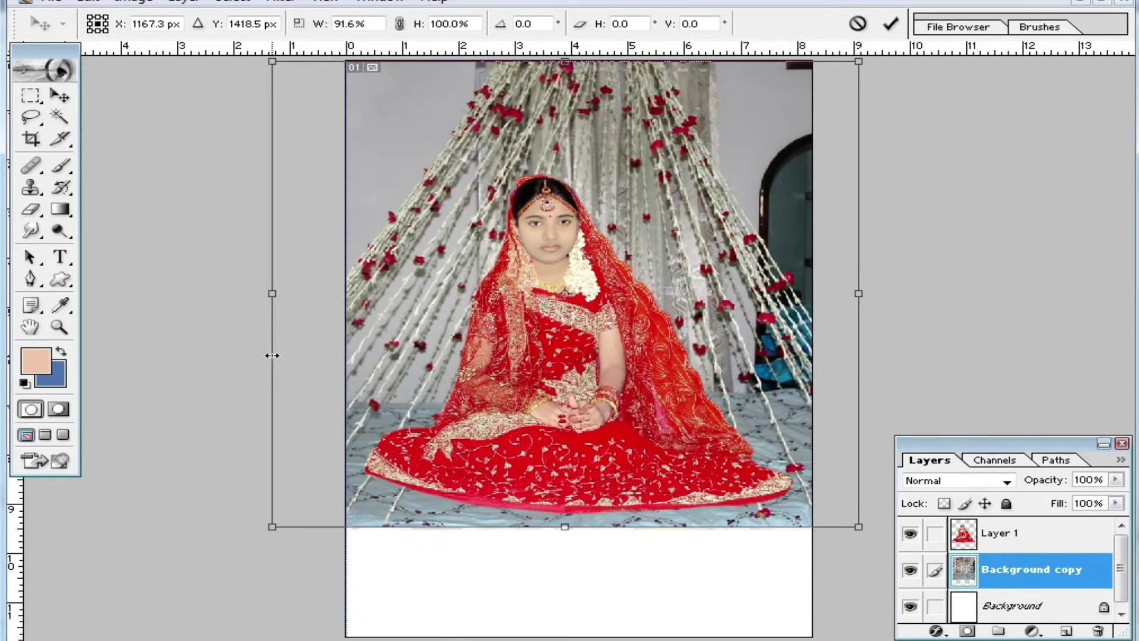
drag(679, 228, 657, 231)
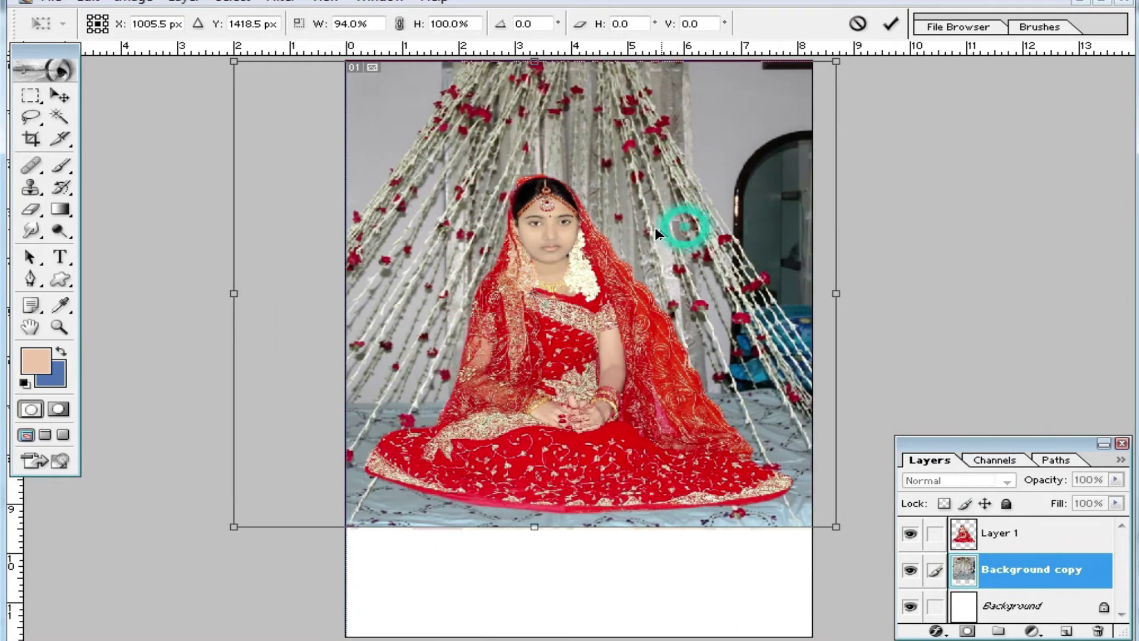
key(Return)
- Resize and reposition the bride over the canopy, then close the extra jpg document
drag(605, 345, 611, 325)
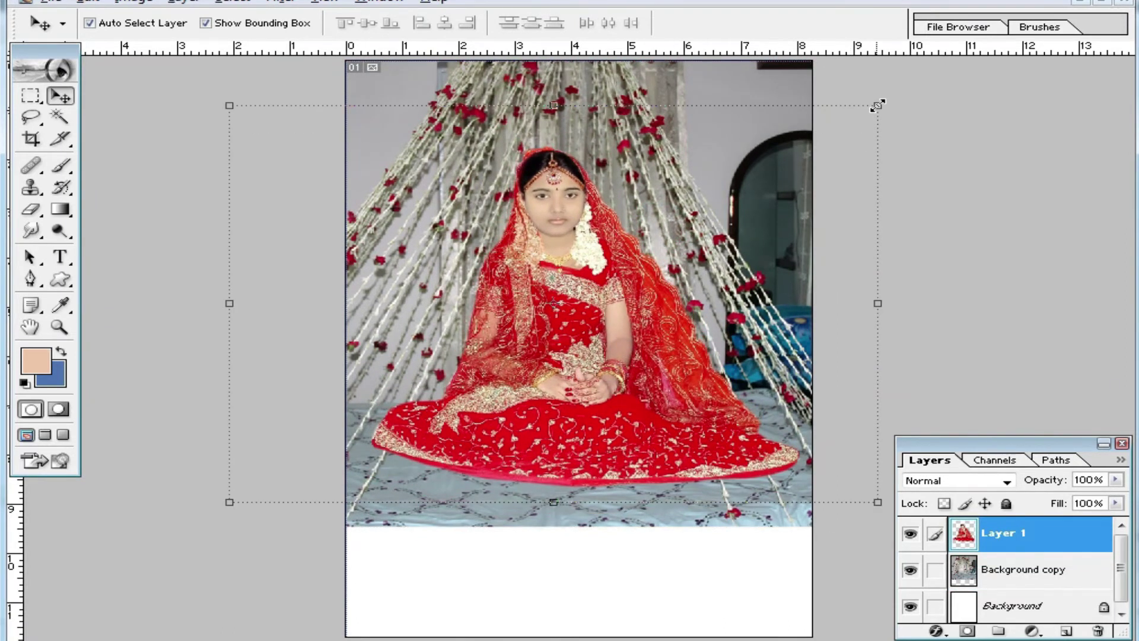
drag(877, 106, 830, 134)
key(Return)
click(637, 389)
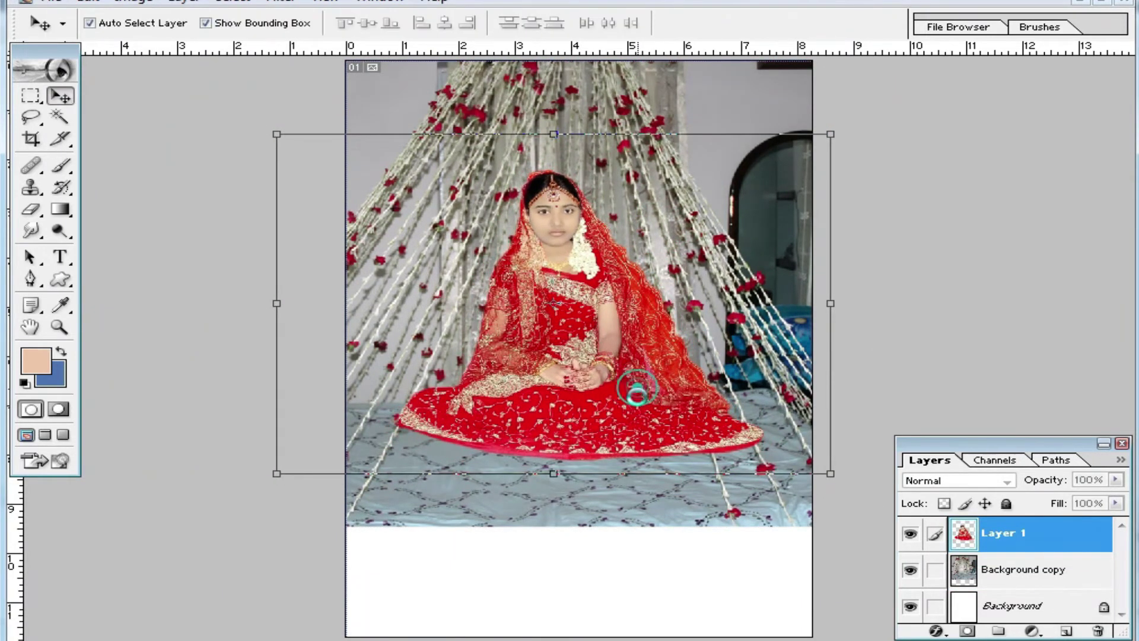
drag(636, 388, 631, 422)
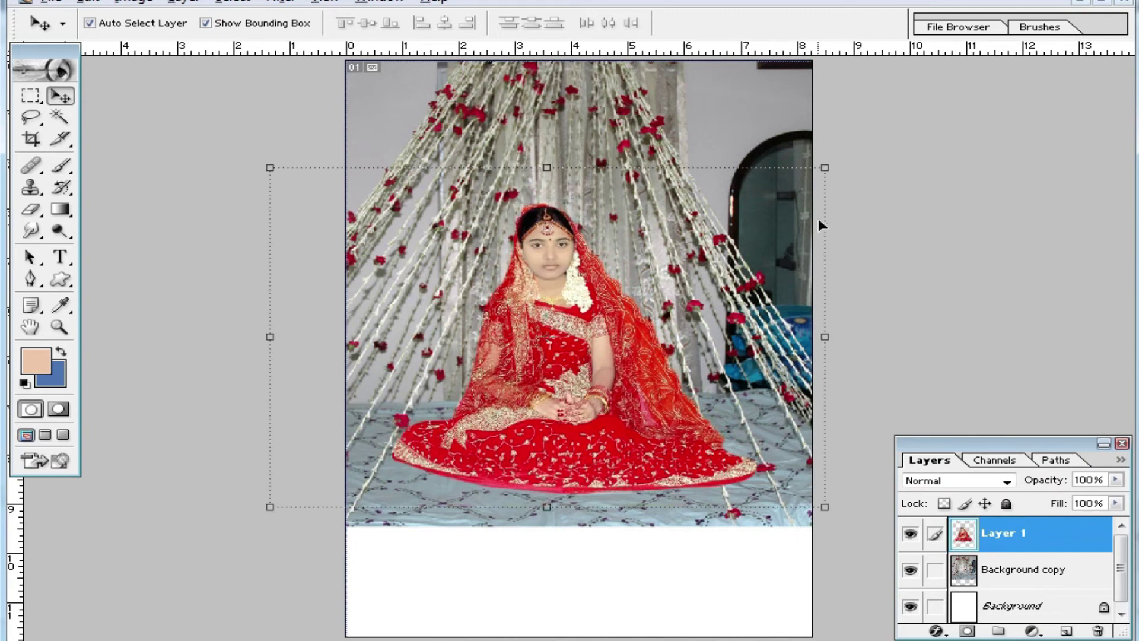
drag(827, 169, 852, 151)
key(Return)
drag(656, 356, 650, 391)
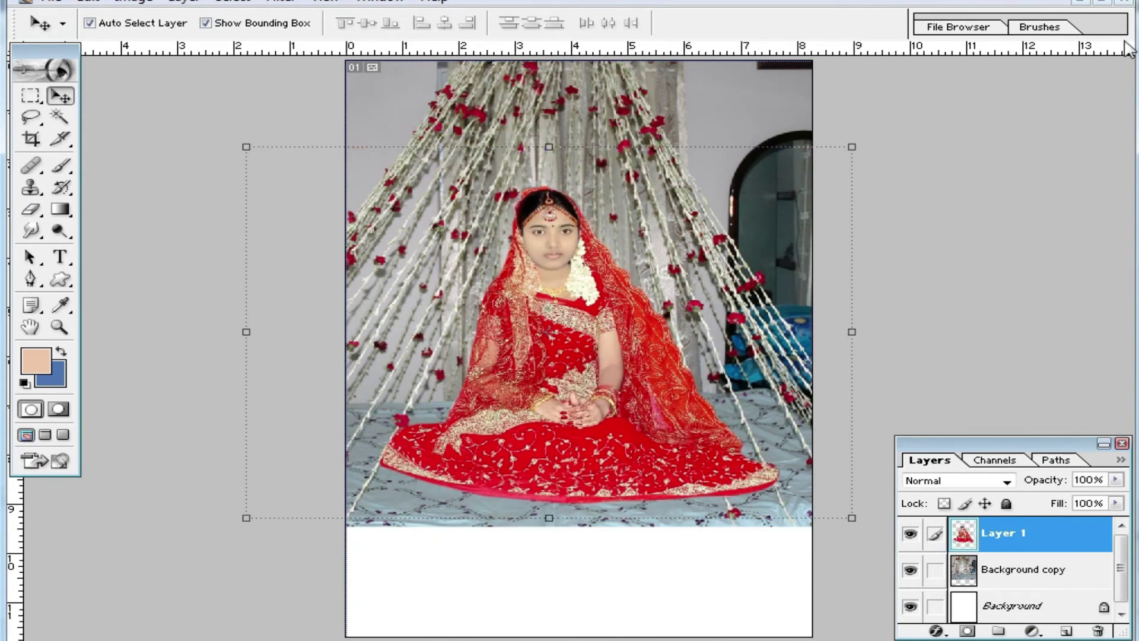
click(1101, 3)
click(1051, 62)
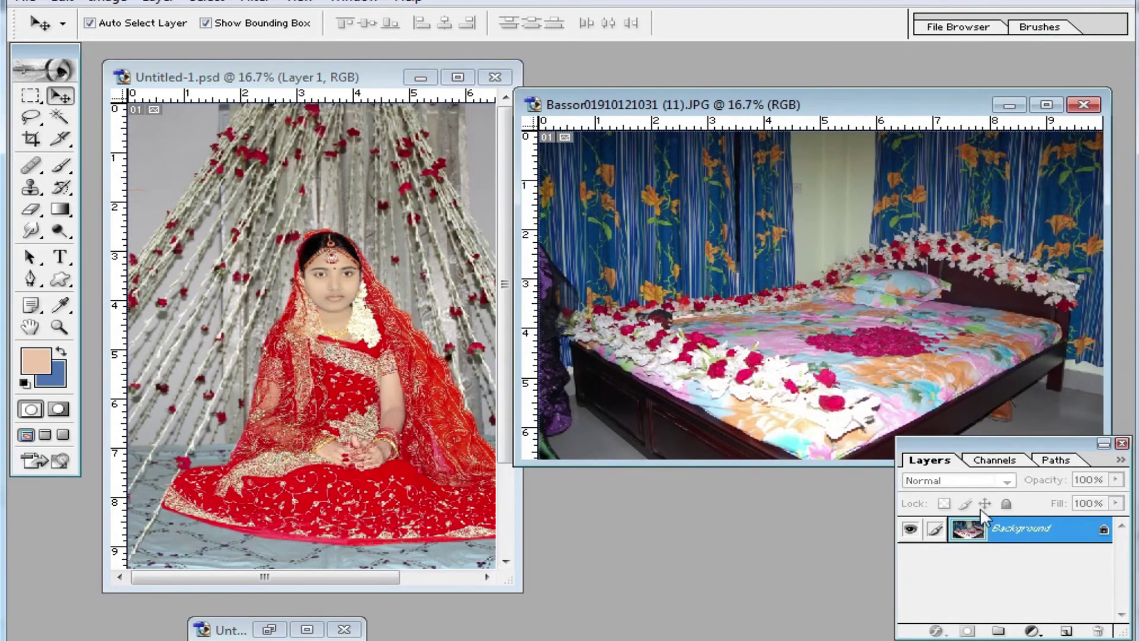
- Copy the bedroom photo into the composite behind the bride and enlarge it to 128.3%
key(ctrl+Tab)
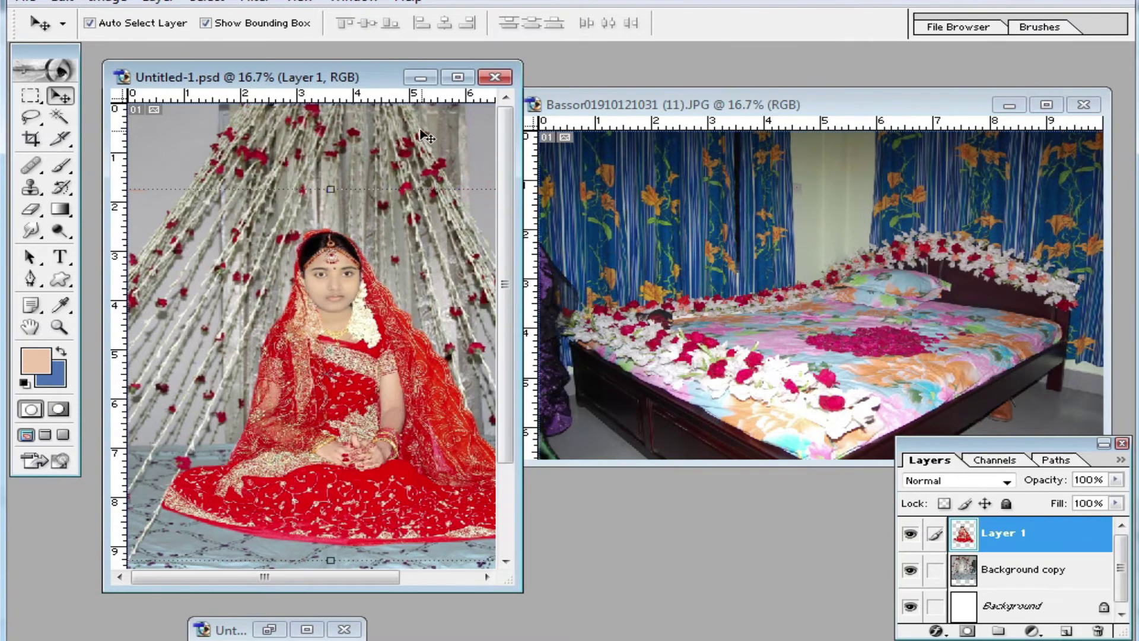
drag(422, 136, 888, 331)
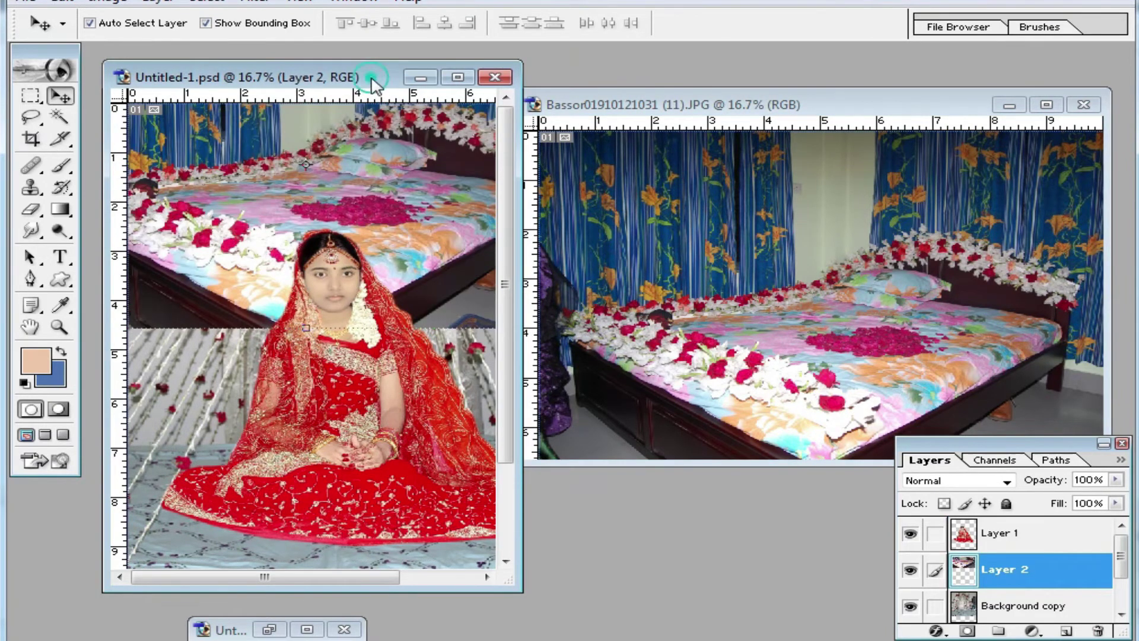
double_click(372, 79)
drag(632, 162, 643, 360)
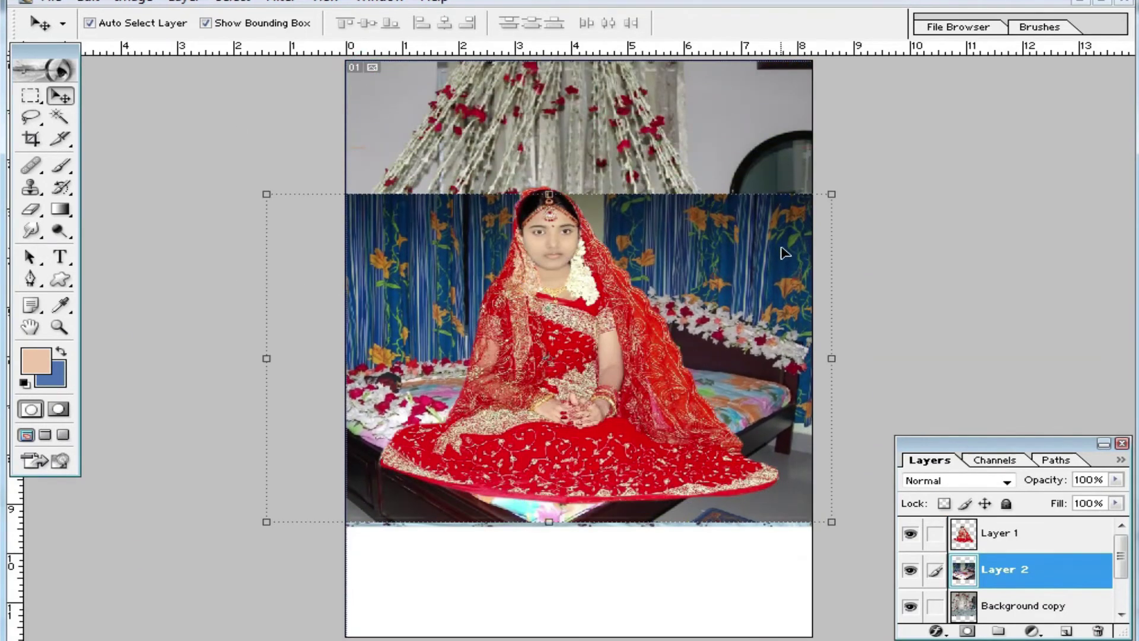
drag(830, 194, 917, 145)
drag(772, 273, 777, 232)
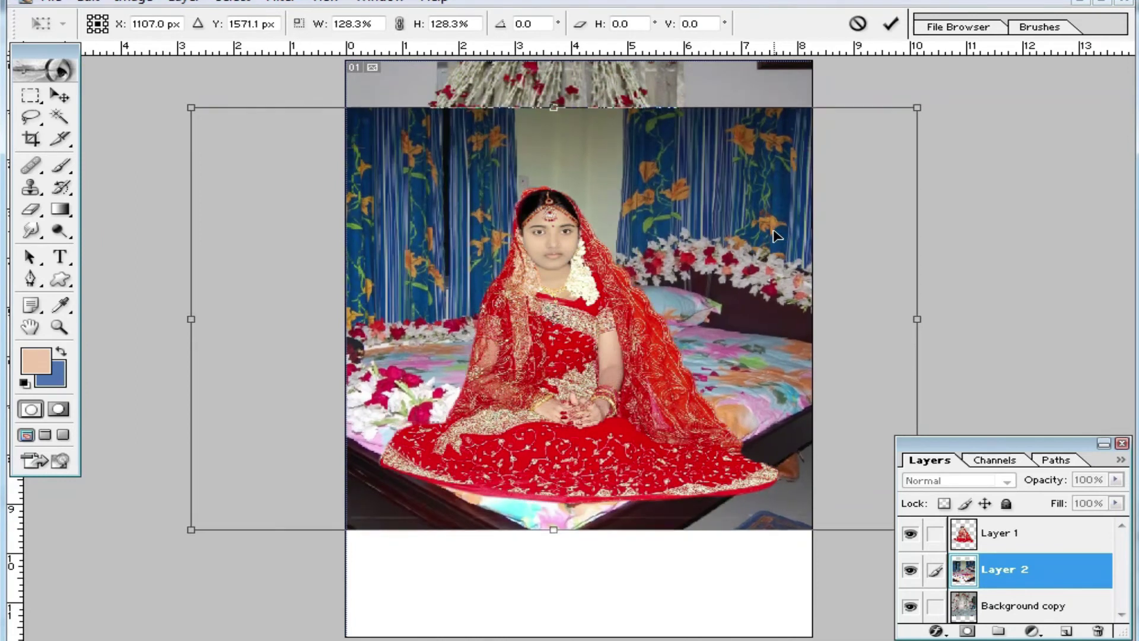
drag(776, 232, 777, 234)
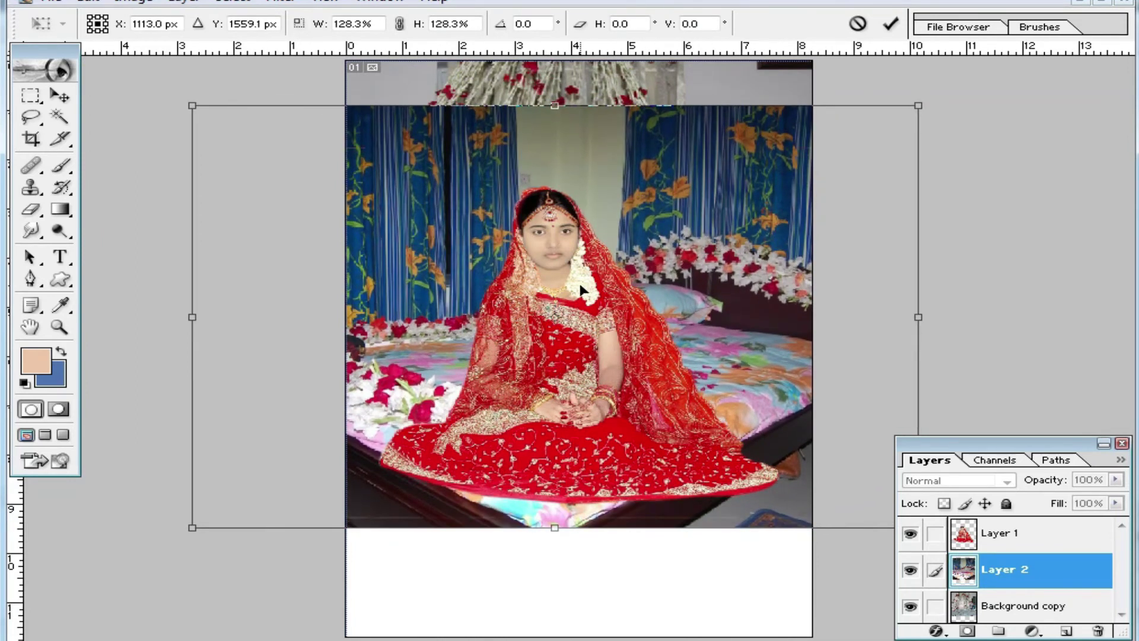
key(Return)
- Shrink the bride to 70.5%, then enlarge to about 107.8% and seat her on the bed
drag(579, 330, 605, 260)
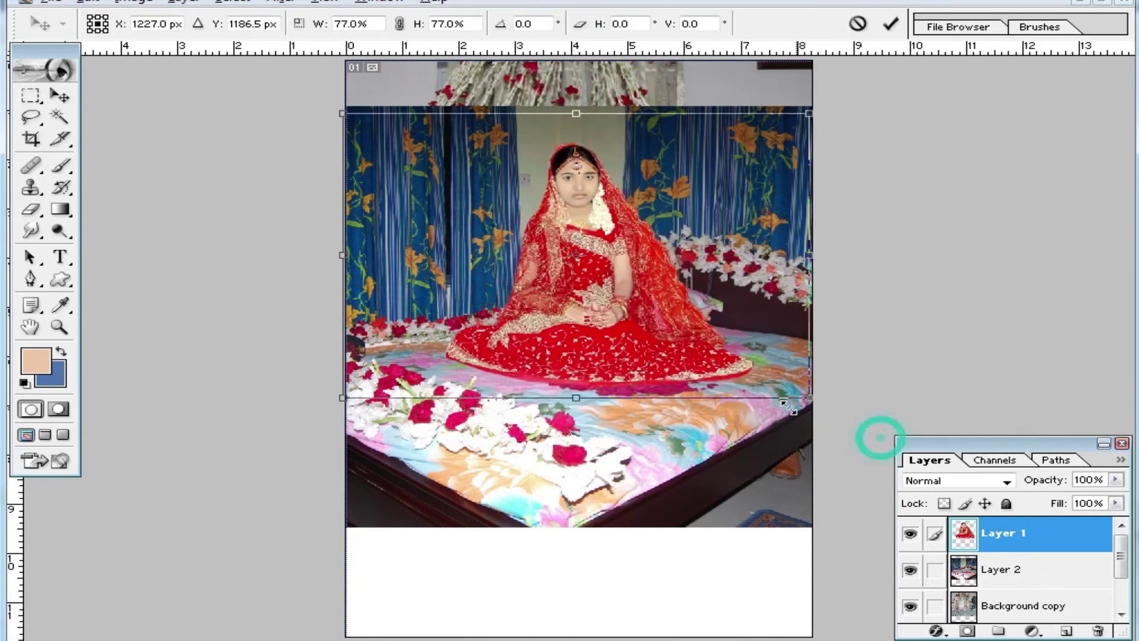
drag(879, 441, 786, 386)
drag(632, 333, 629, 371)
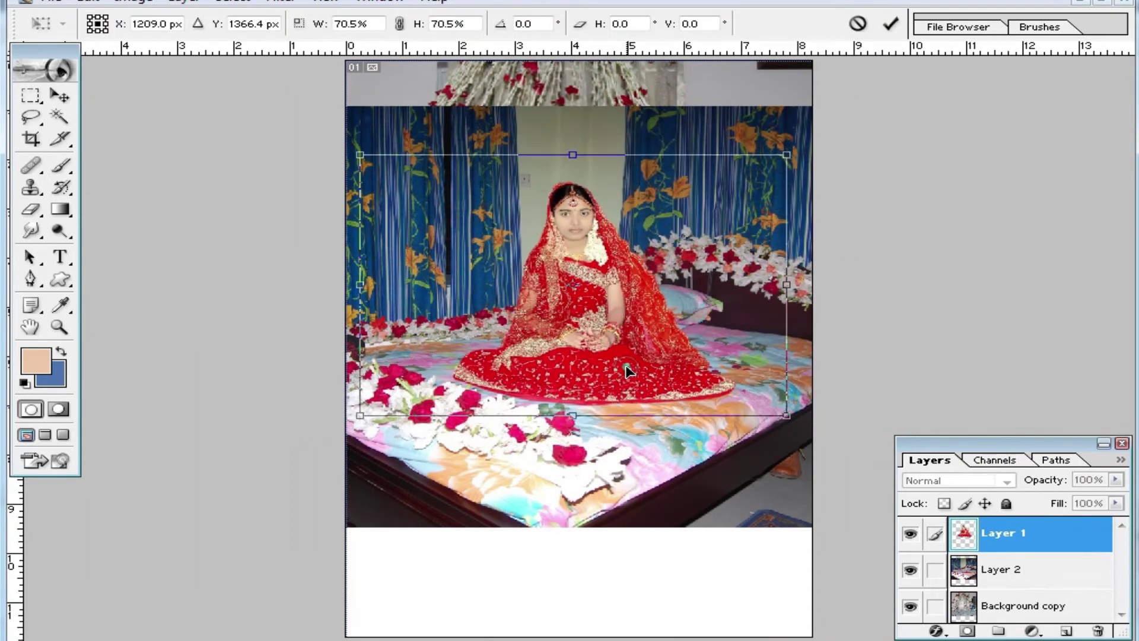
key(Return)
drag(627, 314, 625, 342)
drag(796, 424, 814, 436)
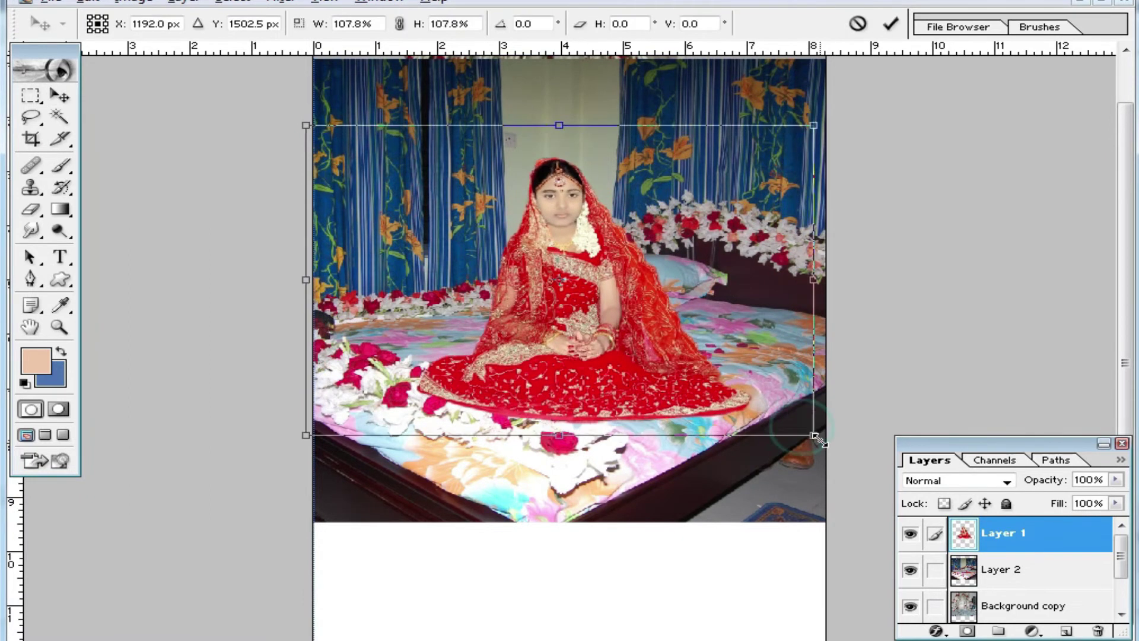
double_click(650, 375)
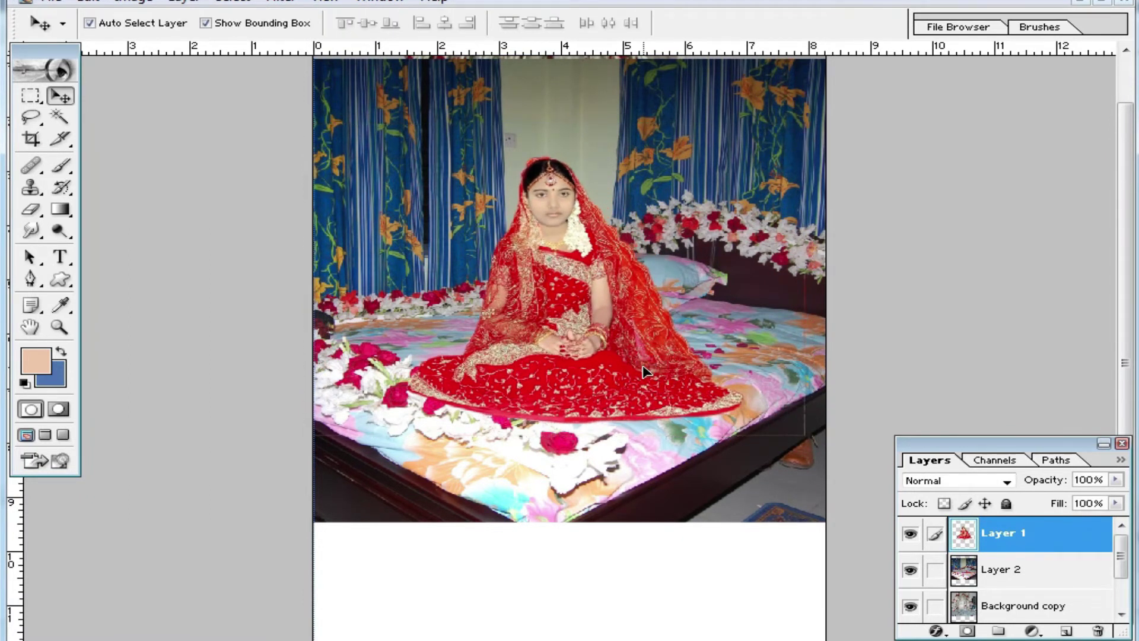
mouse_move(645, 371)
mouse_down()
mouse_move(649, 347)
mouse_move(636, 337)
mouse_move(636, 353)
mouse_up()
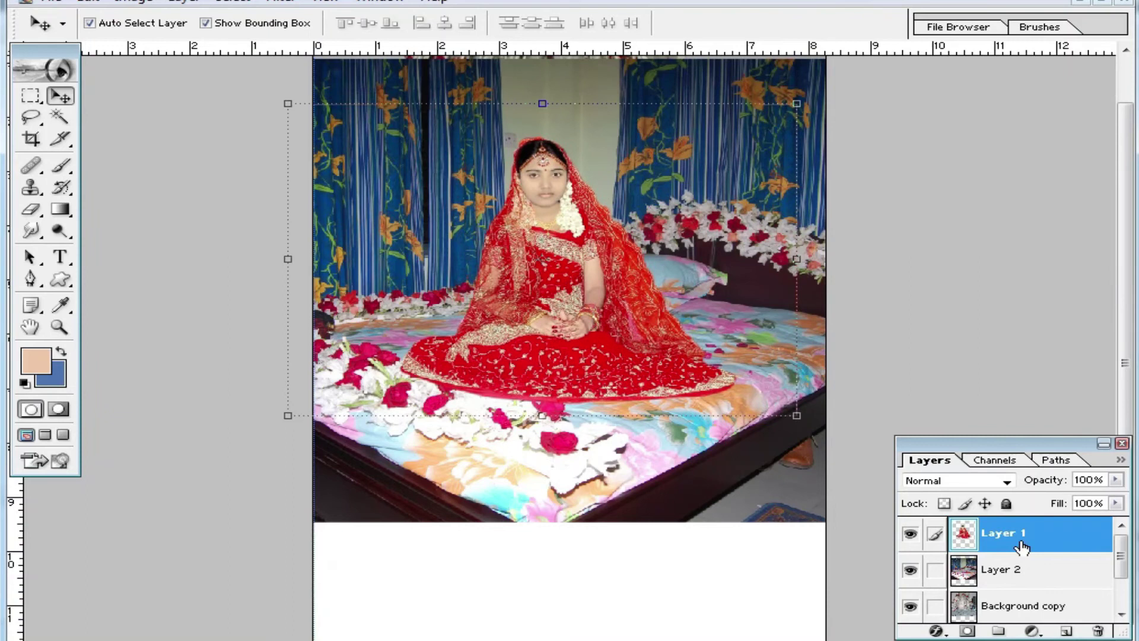
- Hide Layer 2, move the bride down and enlarge her to 127%, then zoom in on the skirt
right_click(1014, 571)
click(910, 570)
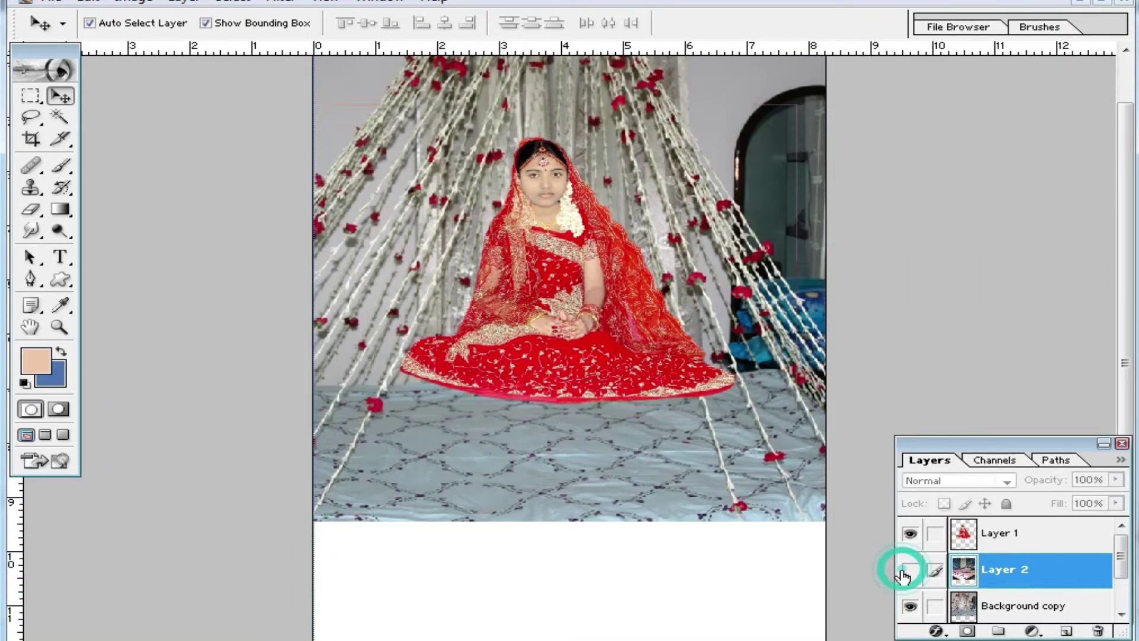
drag(614, 344, 605, 425)
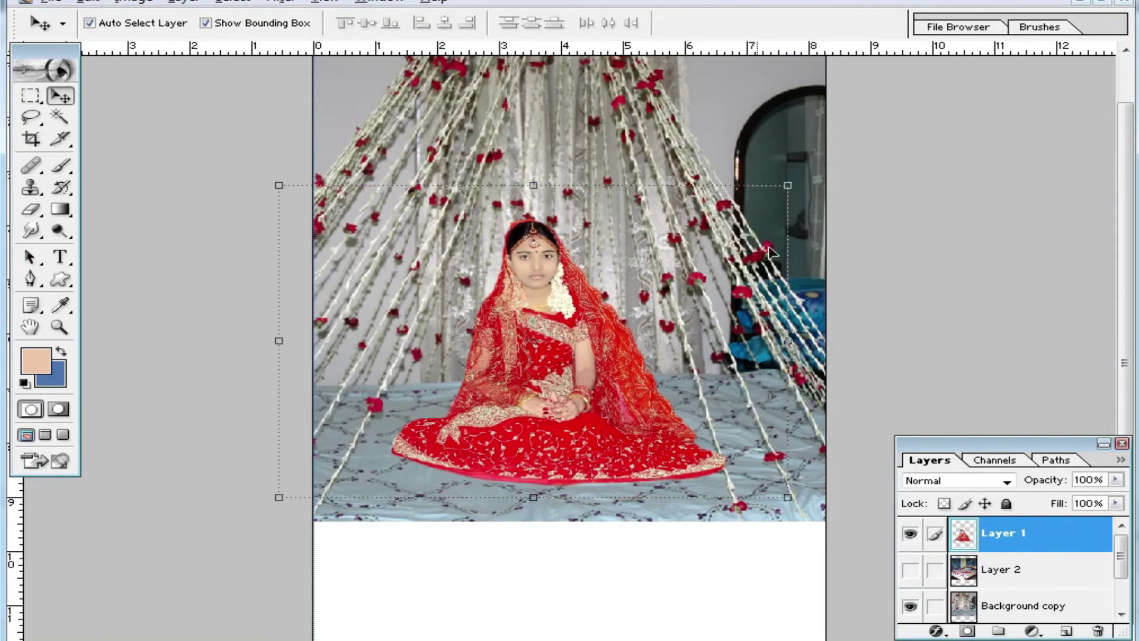
drag(791, 188, 860, 145)
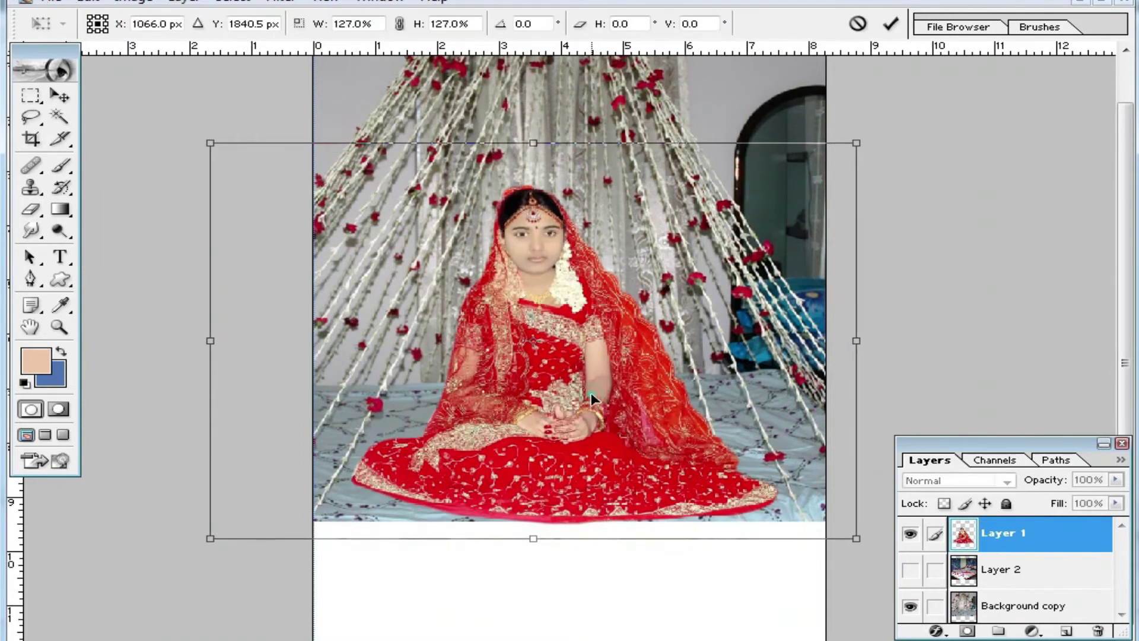
double_click(591, 392)
drag(584, 353, 591, 349)
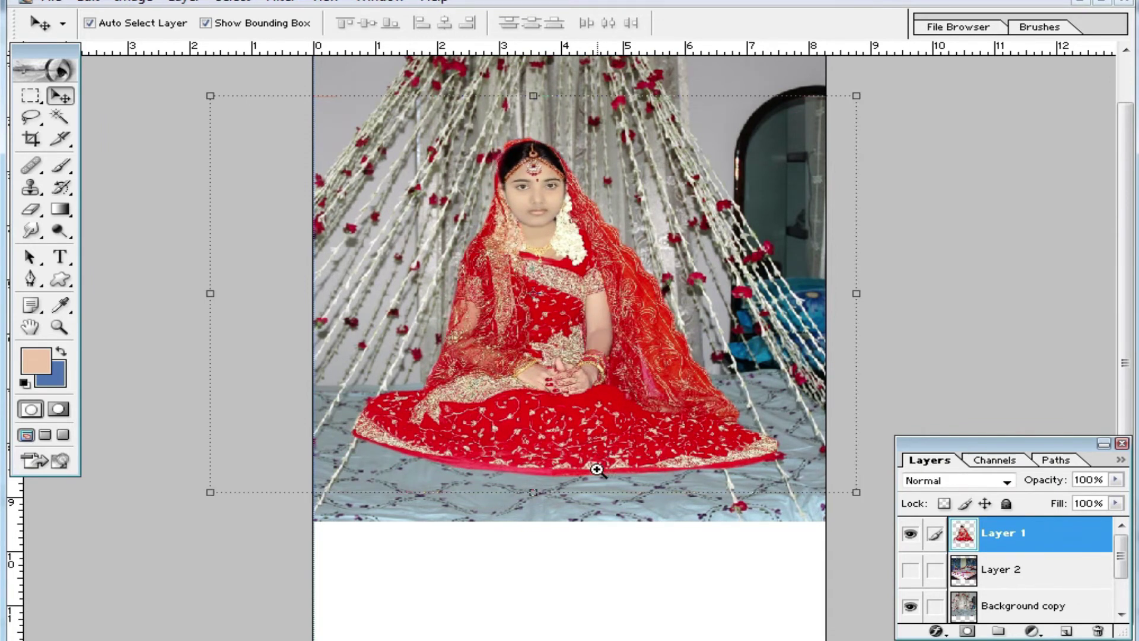
click(596, 470)
click(577, 382)
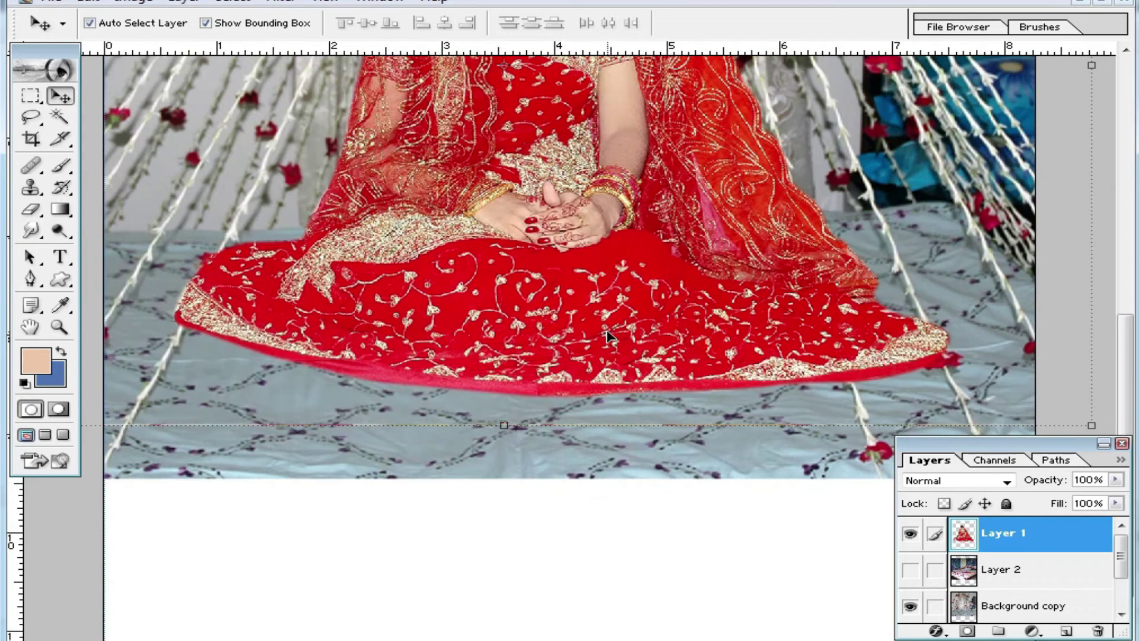
- Zoom out and delete the Layer 2 bedroom photo layer
scroll(608, 336, up, 4)
alt+click(645, 340)
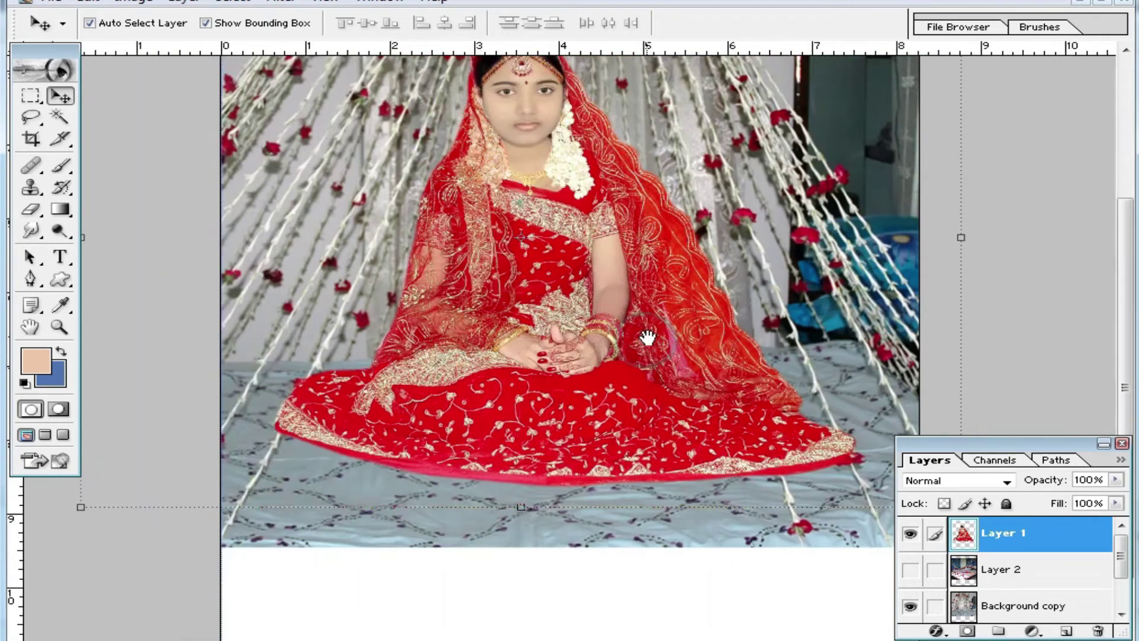
alt+click(600, 323)
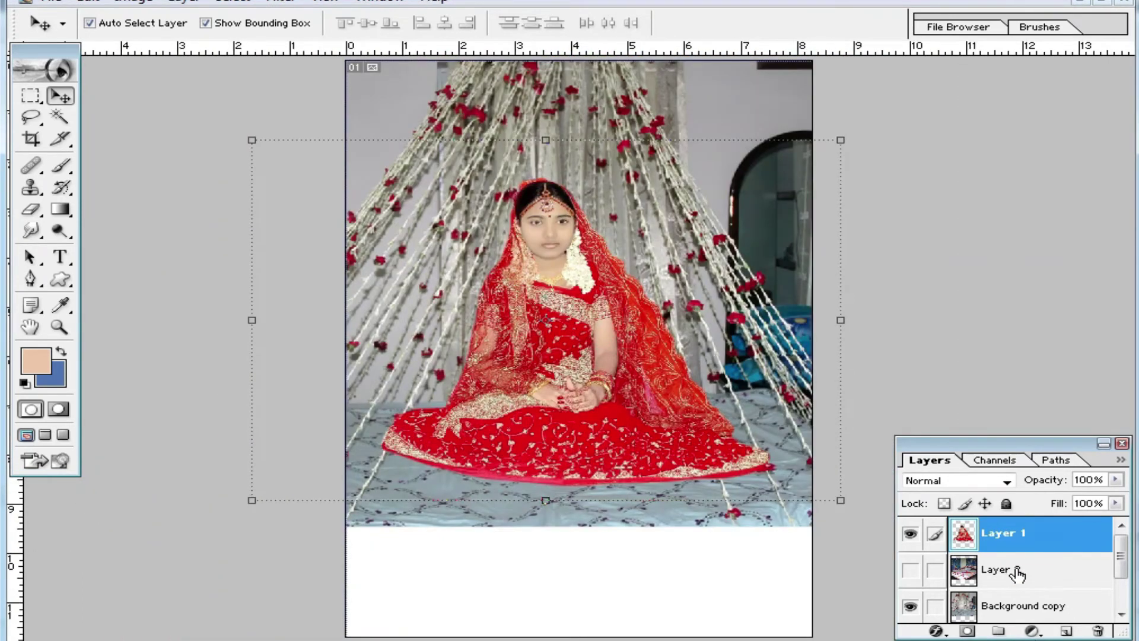
right_click(1017, 572)
click(943, 398)
click(491, 244)
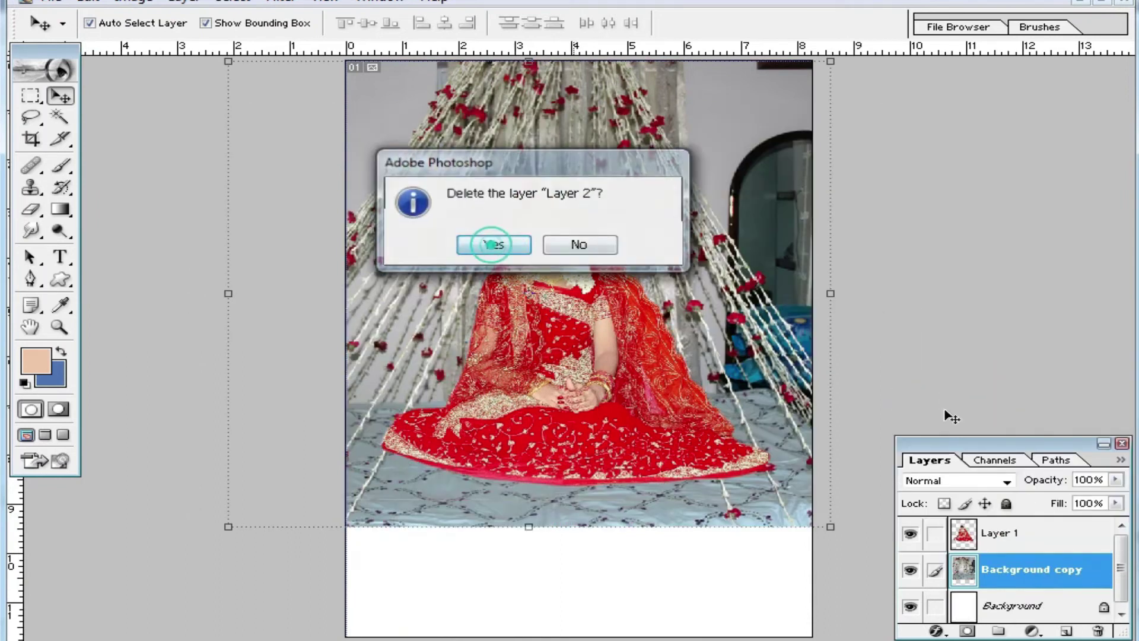
- Duplicate Background copy and place the duplicate above the bride at 22% opacity
click(1024, 573)
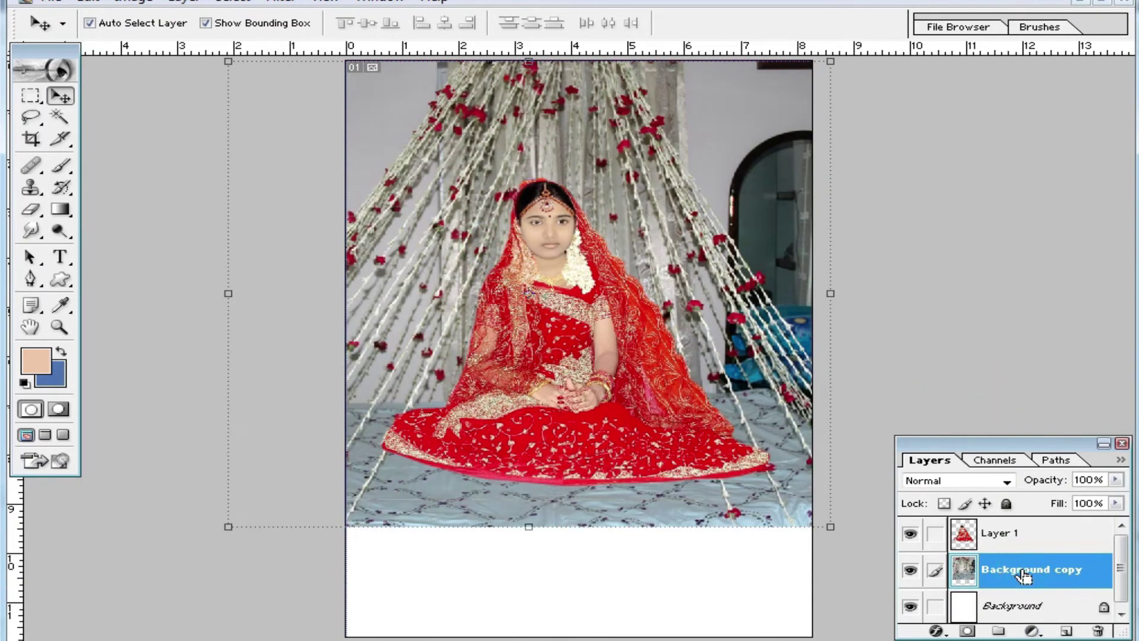
key(ctrl+j)
double_click(1022, 570)
key(Return)
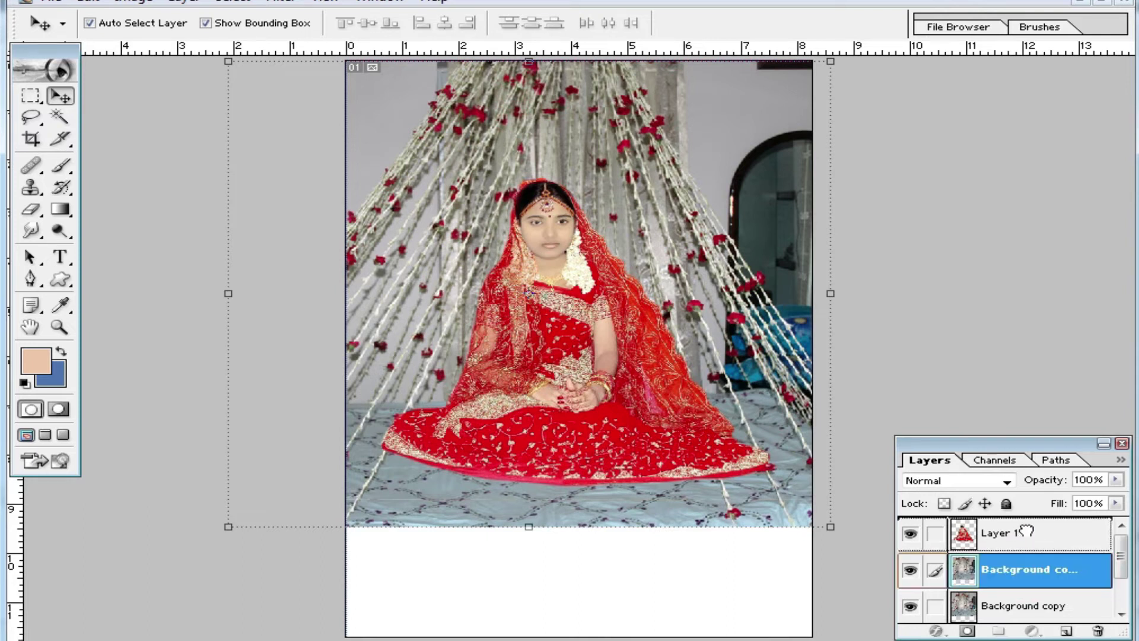
drag(1028, 576, 1028, 536)
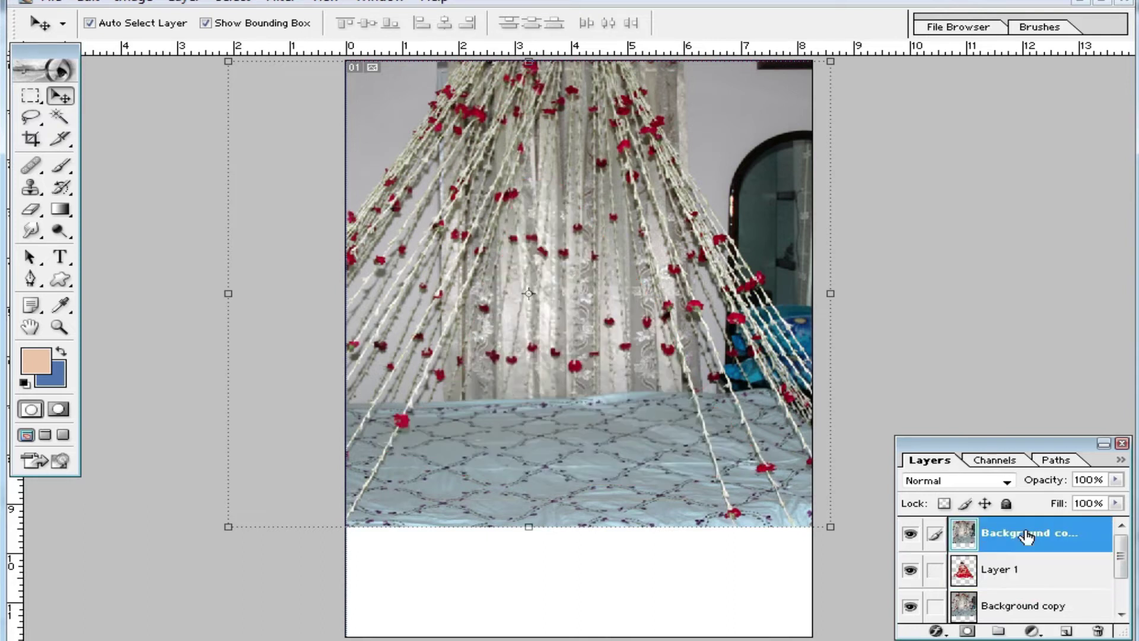
click(1116, 480)
drag(1115, 502, 1030, 504)
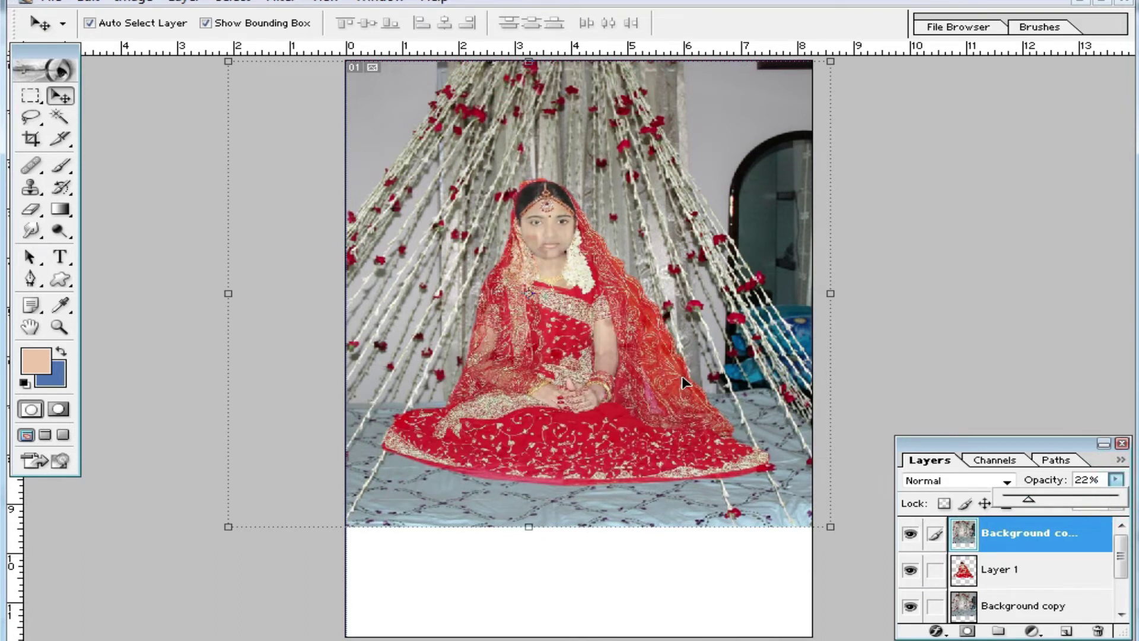
click(537, 398)
- Delete the Background copy 2 layer
key(ctrl+plus)
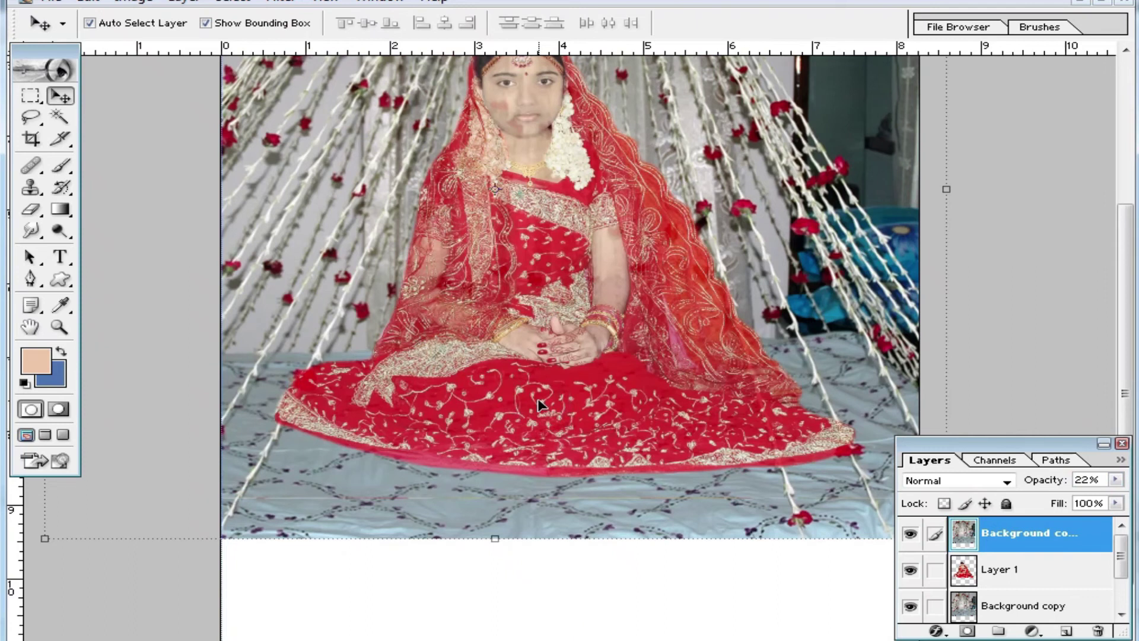
right_click(1080, 536)
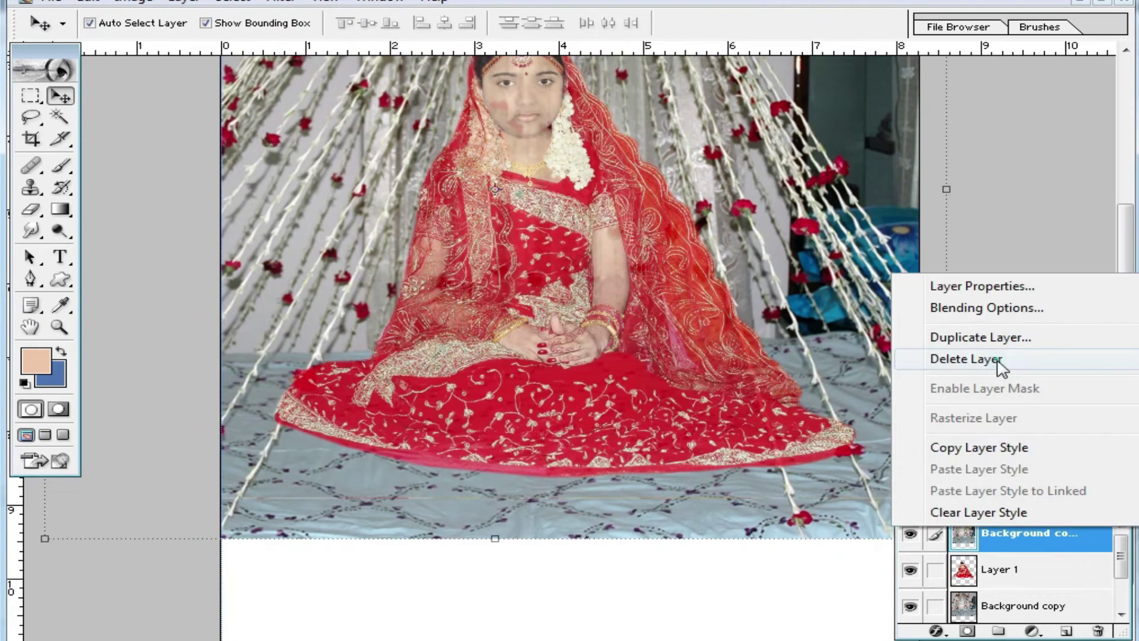
click(999, 368)
click(499, 244)
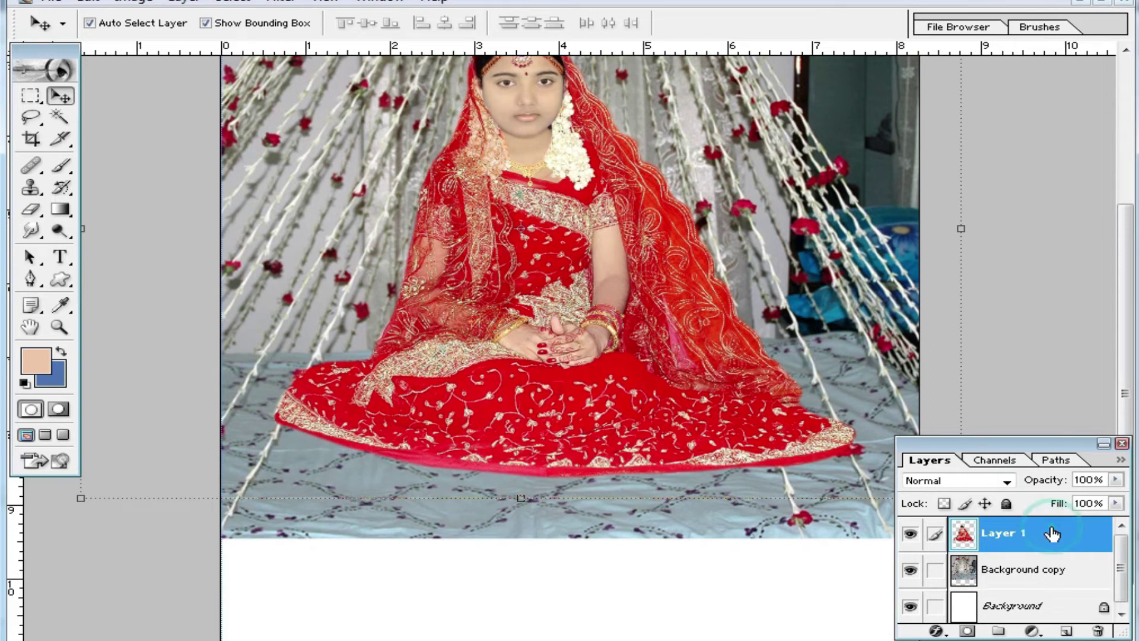
- Lower Layer 1 opacity to 33% and set up the Eraser with a 28 px brush
ctrl+click(649, 348)
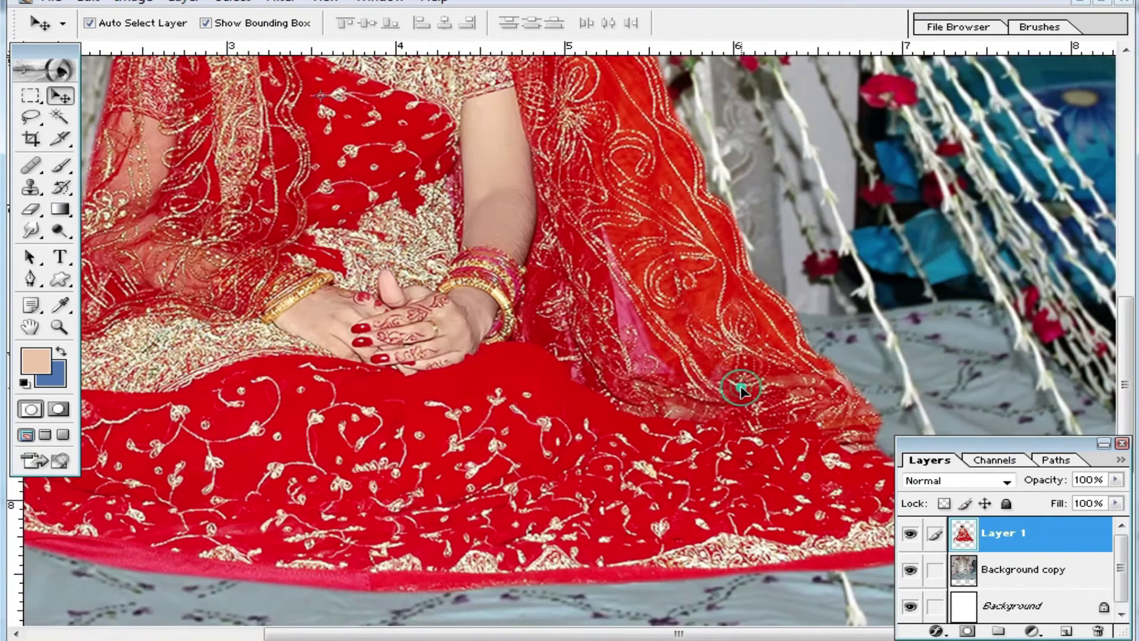
click(1116, 479)
drag(1116, 498, 1047, 499)
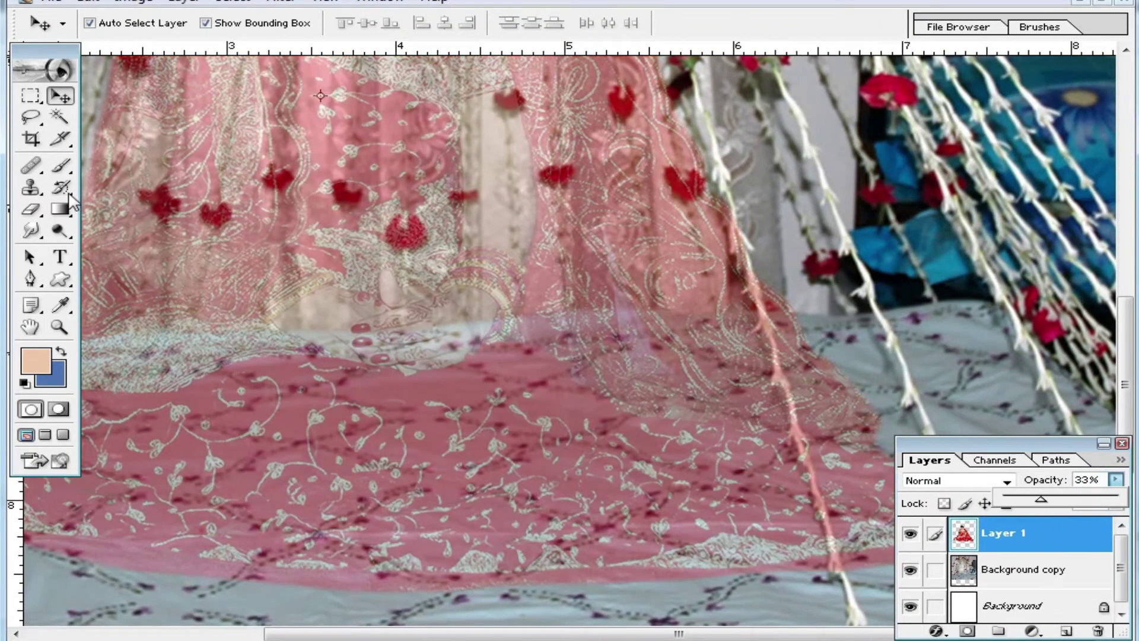
click(31, 209)
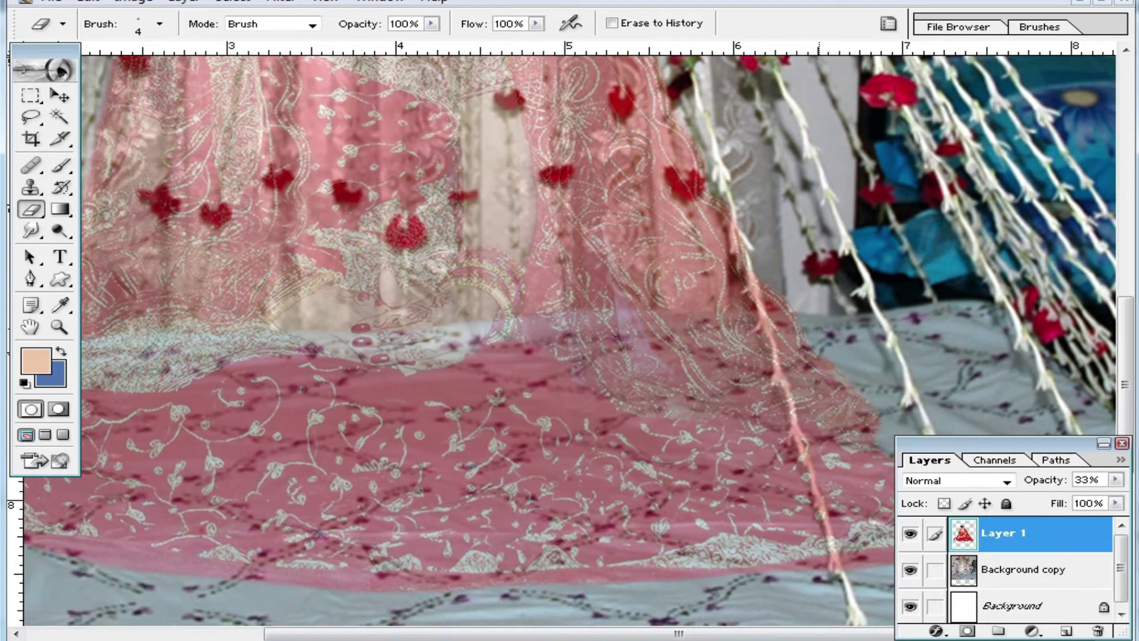
right_click(874, 291)
drag(877, 320, 900, 320)
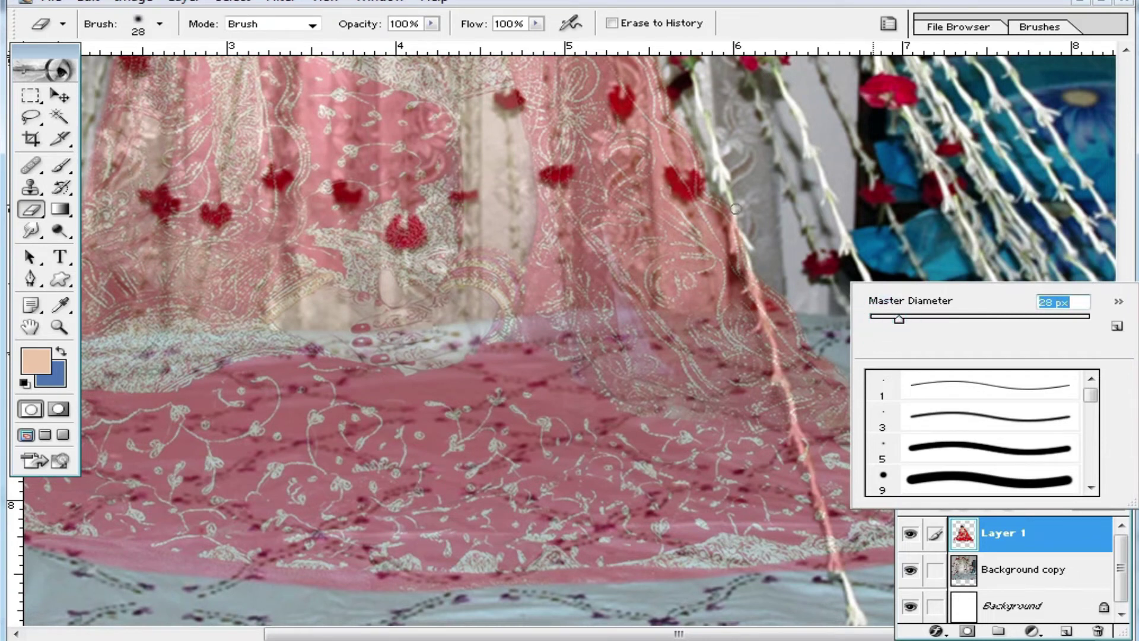
key(Return)
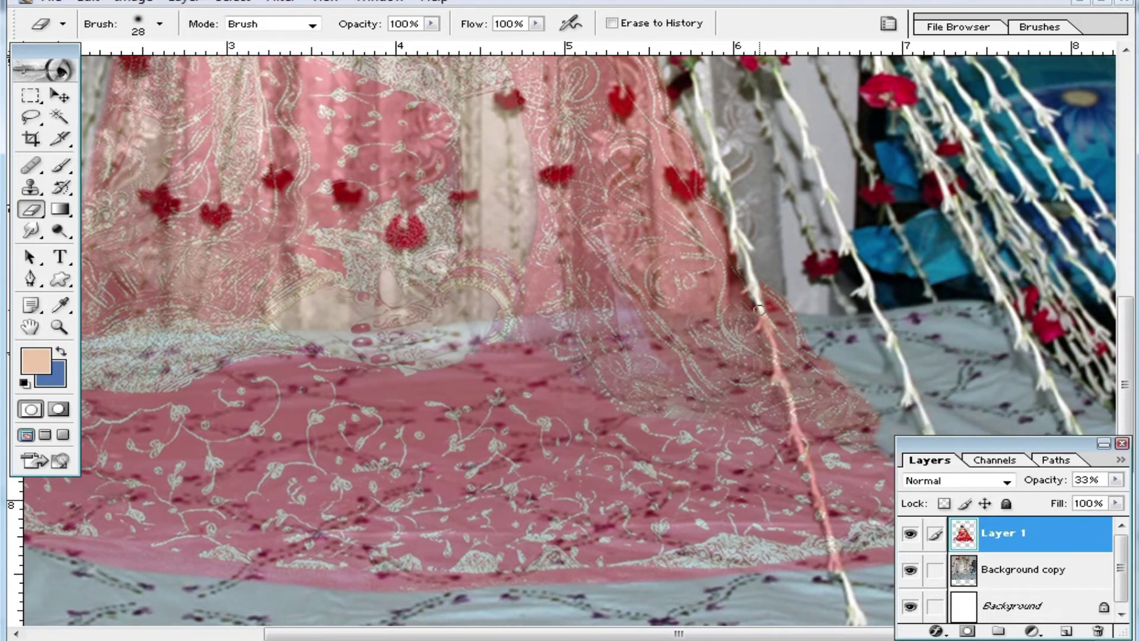
- Erase the bride layer along the white flower strings, then restore Layer 1 to 100% opacity
drag(805, 457, 833, 533)
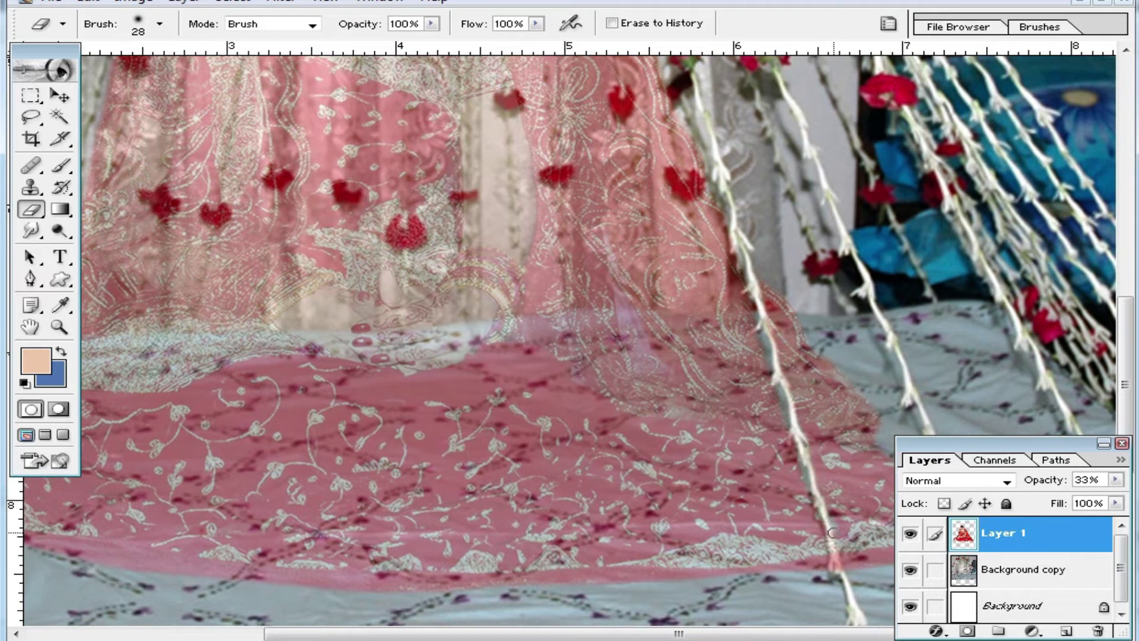
drag(799, 440, 791, 427)
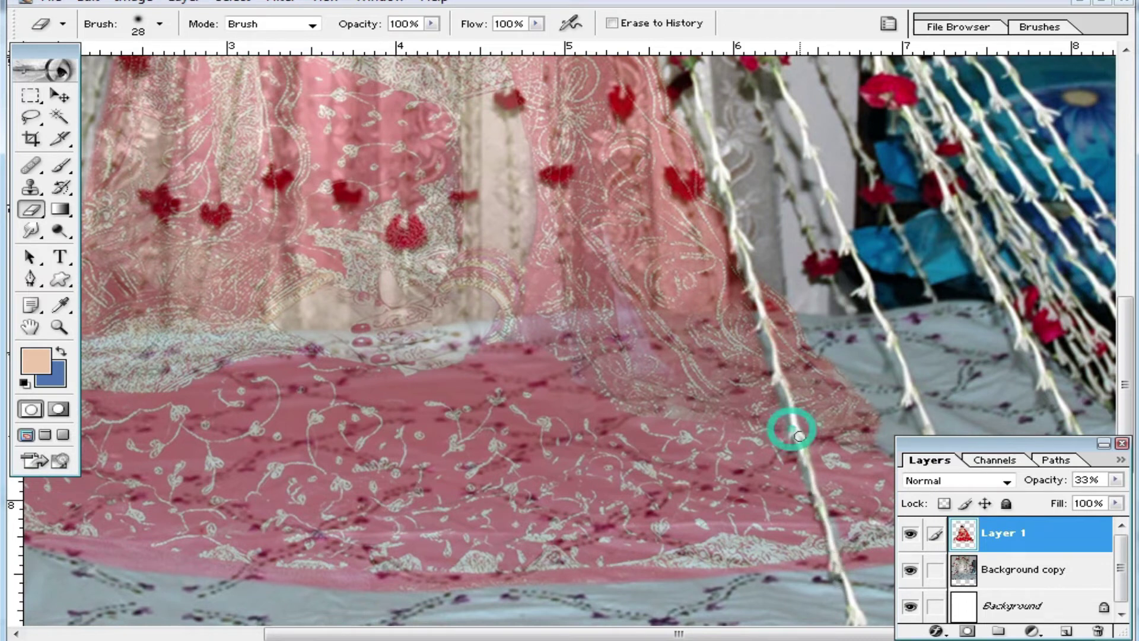
key(ctrl+minus)
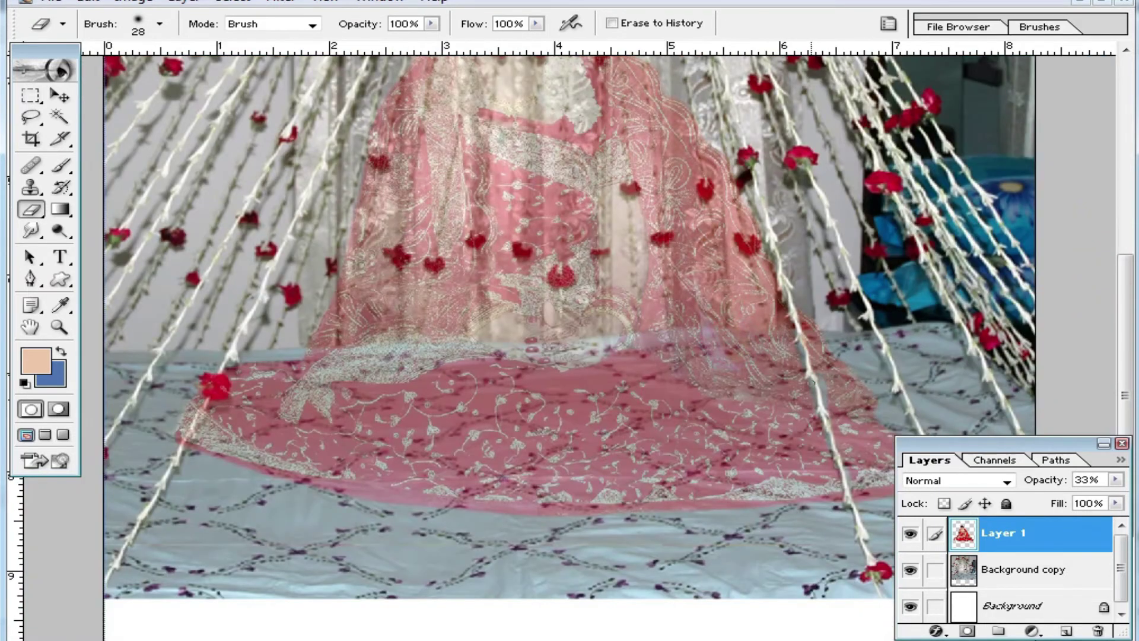
click(1121, 443)
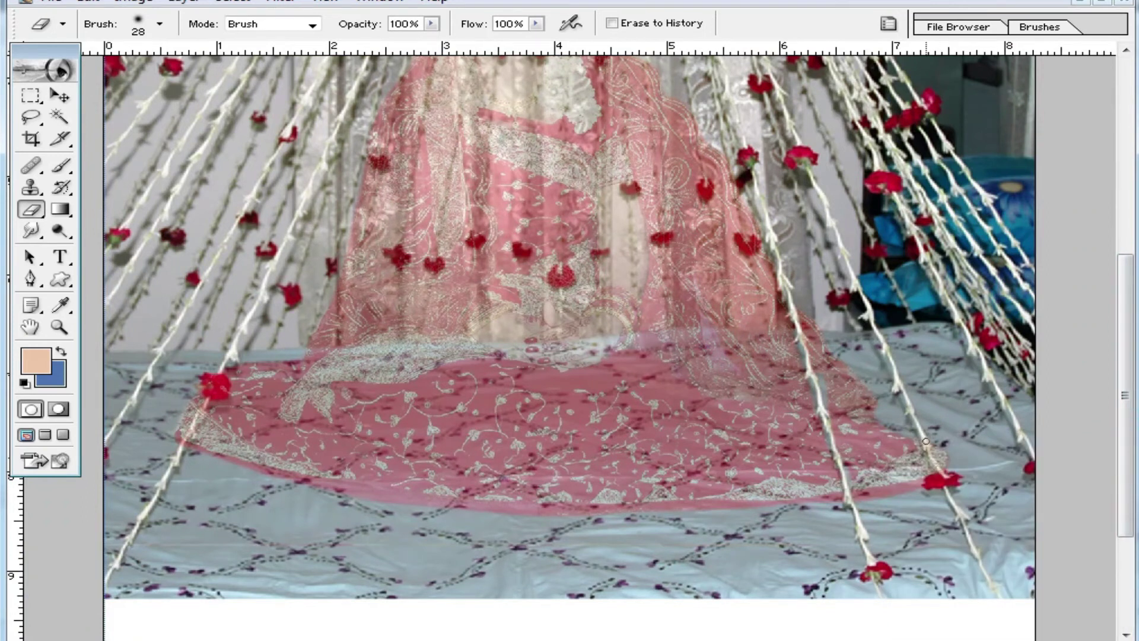
ctrl+click(302, 415)
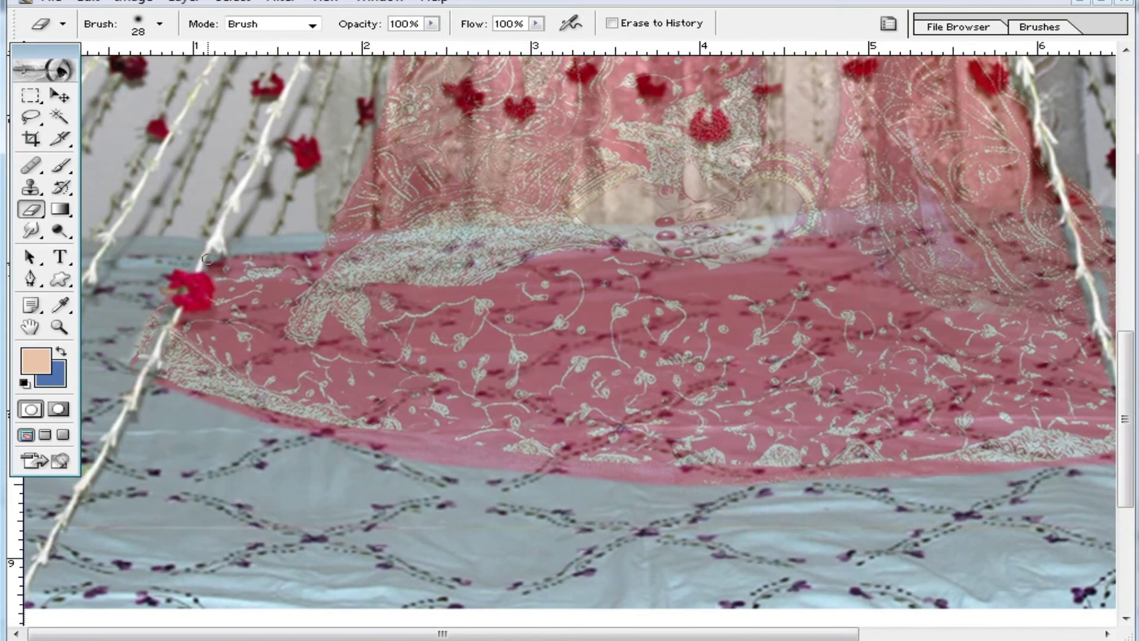
scroll(265, 186, up, 2)
scroll(332, 211, up, 2)
scroll(392, 234, up, 2)
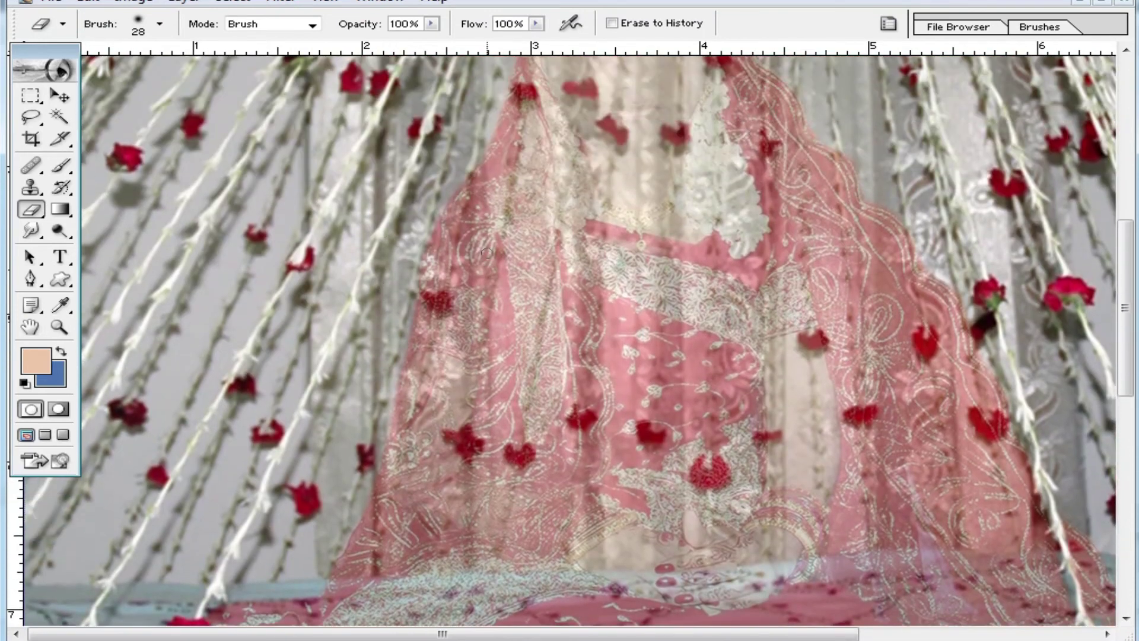
scroll(486, 267, up, 2)
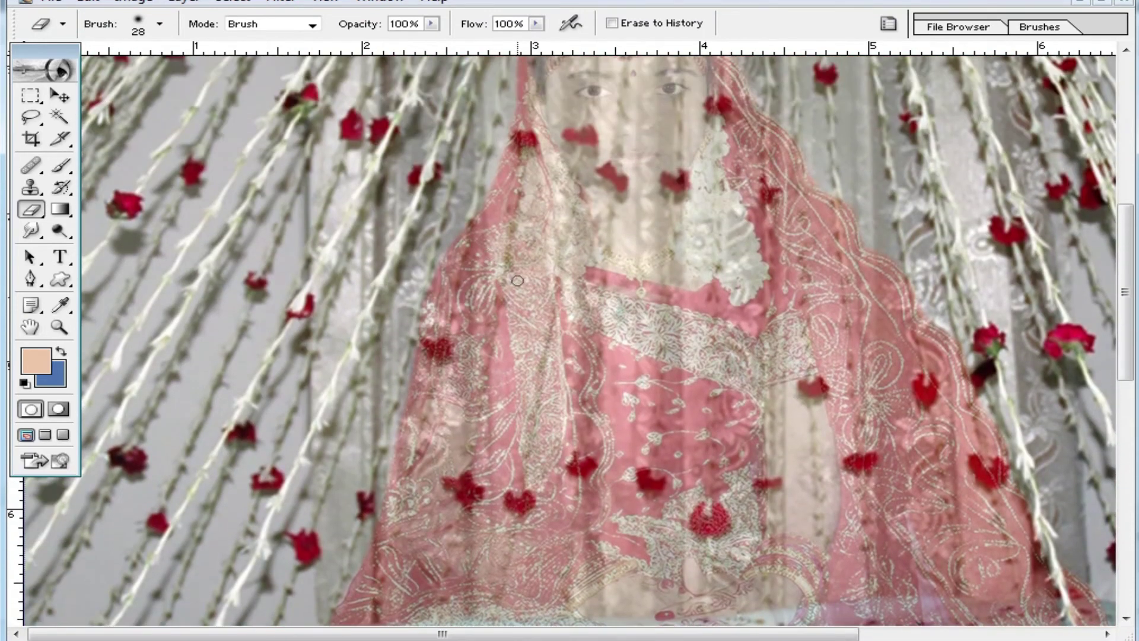
ctrl+alt+click(600, 355)
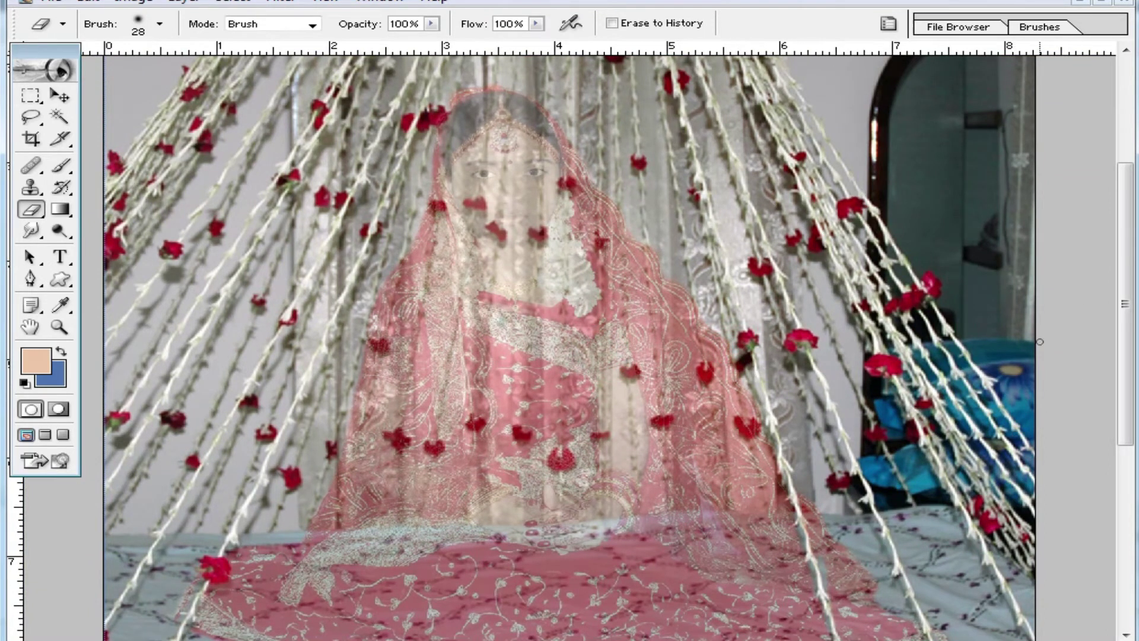
key(F7)
drag(1119, 484, 1103, 511)
- Frame the seated bride and apply a Color Balance shifting Layer 1's highlights toward blue
alt+click(682, 457)
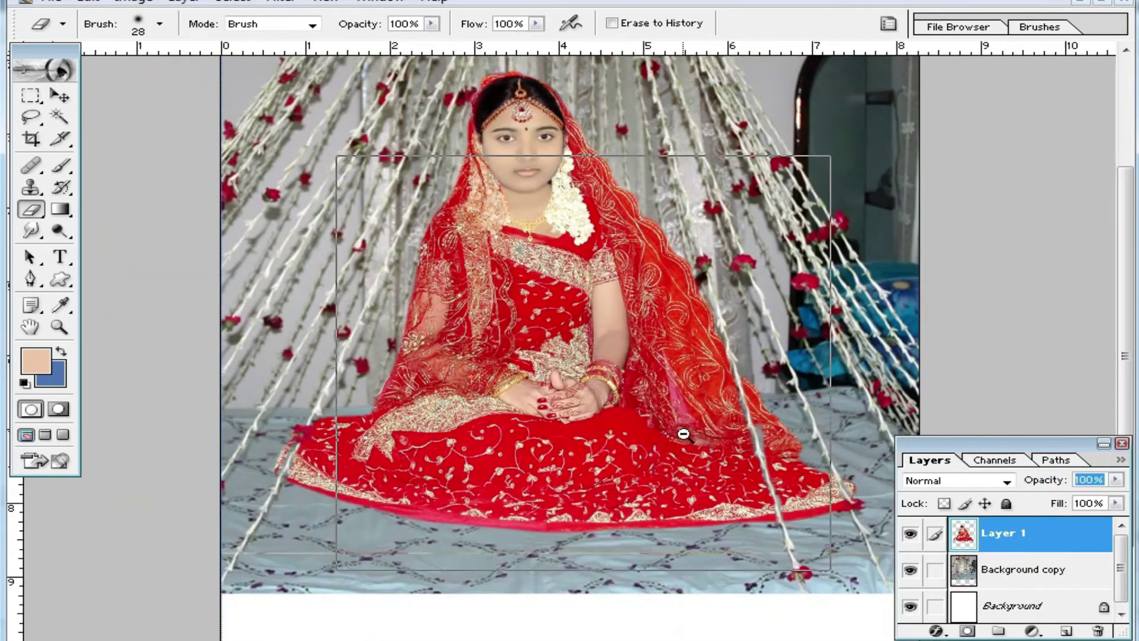
alt+click(682, 432)
ctrl+click(471, 415)
ctrl+click(428, 428)
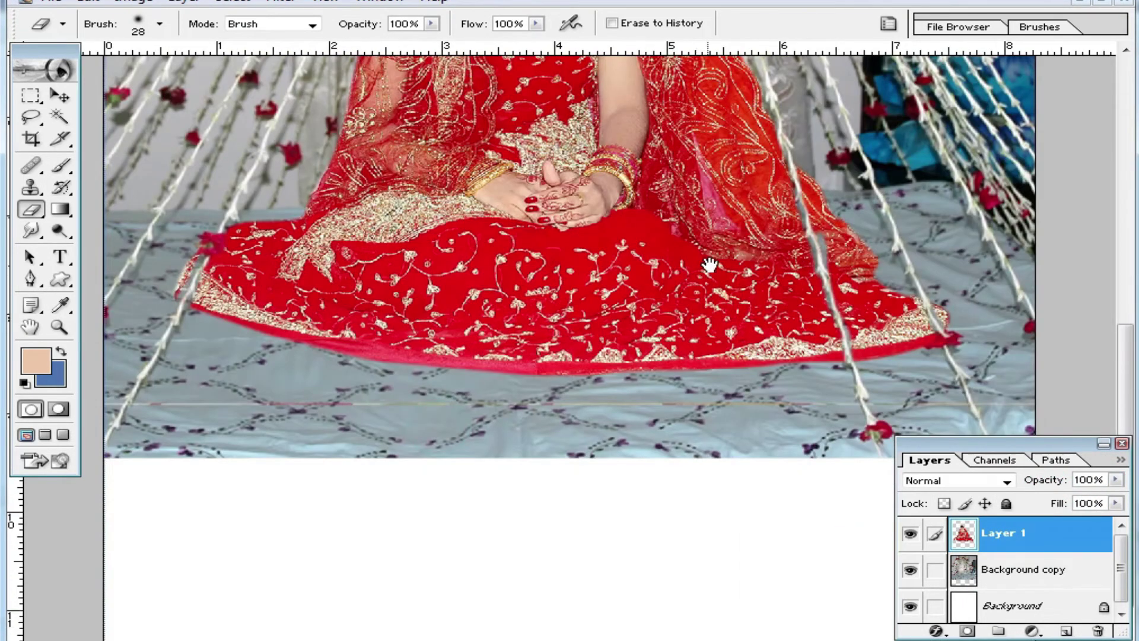
key(ctrl+plus)
key(ctrl+minus)
key(ctrl+minus)
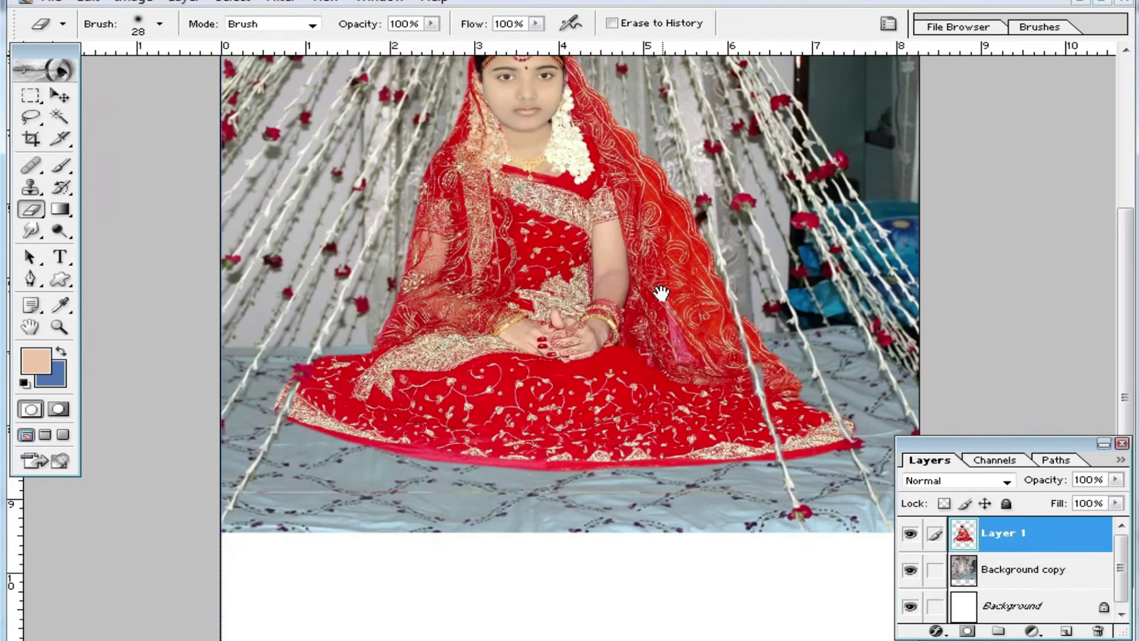
drag(661, 293, 664, 403)
key(ctrl+minus)
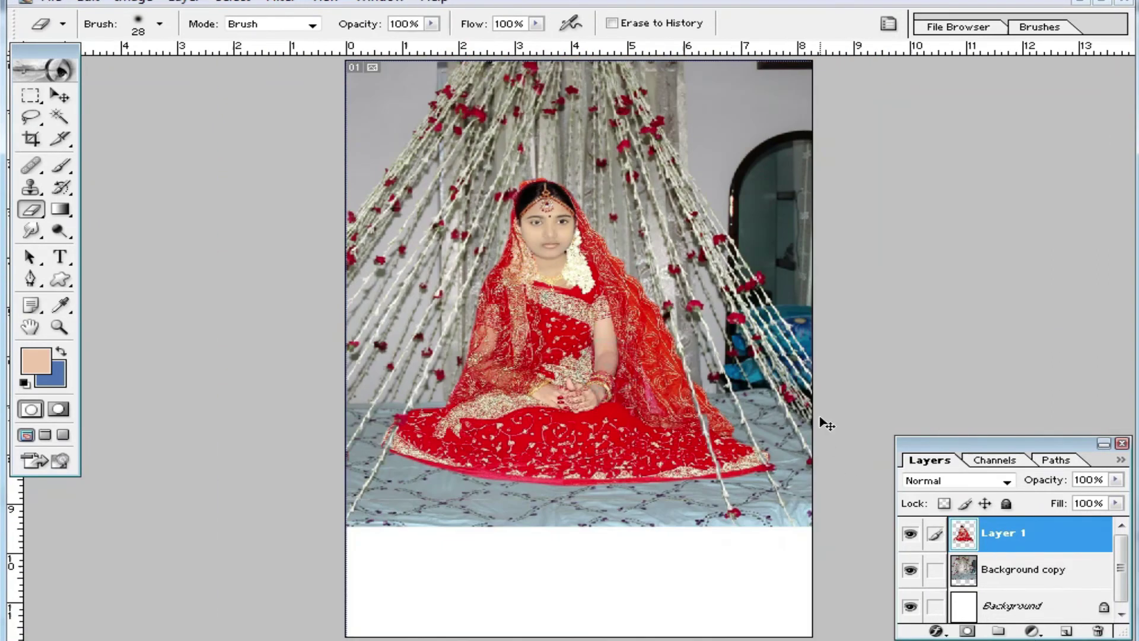
key(ctrl+b)
click(771, 417)
drag(765, 356, 793, 349)
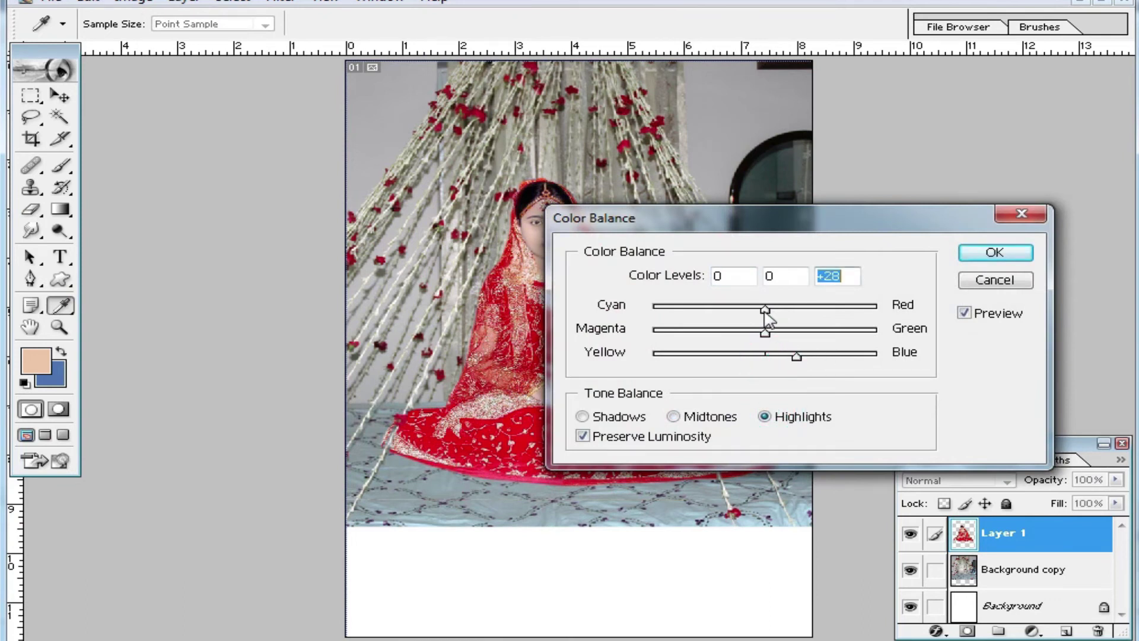
click(1002, 253)
- Apply a second, smaller Color Balance shift of the highlights toward blue
key(e)
key(ctrl+plus)
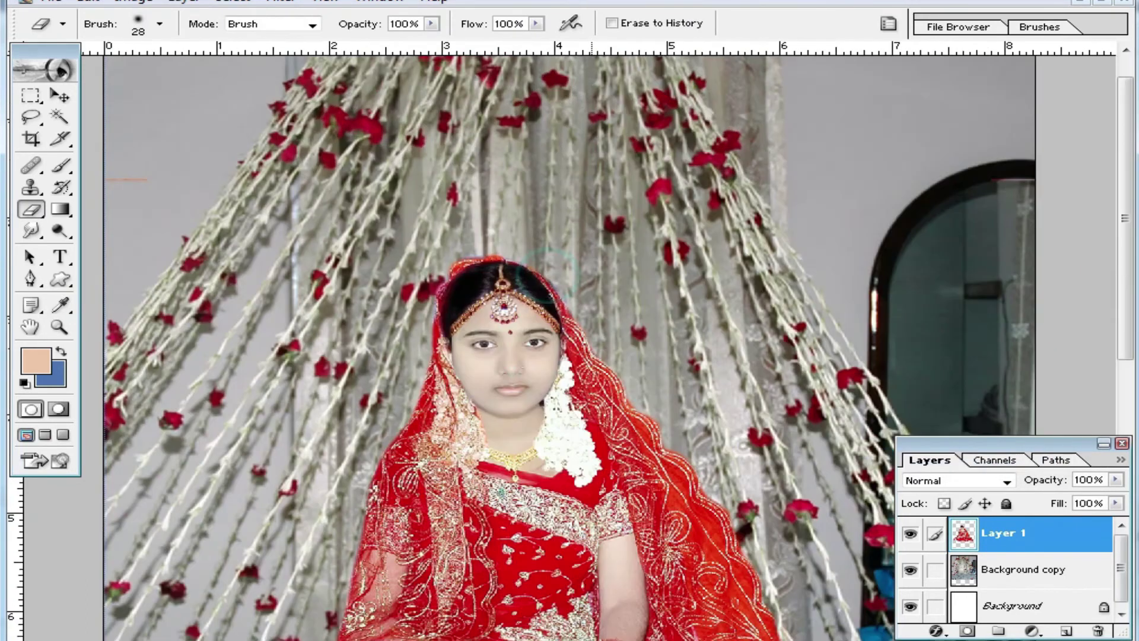
key(ctrl+minus)
key(ctrl+plus)
key(ctrl+plus)
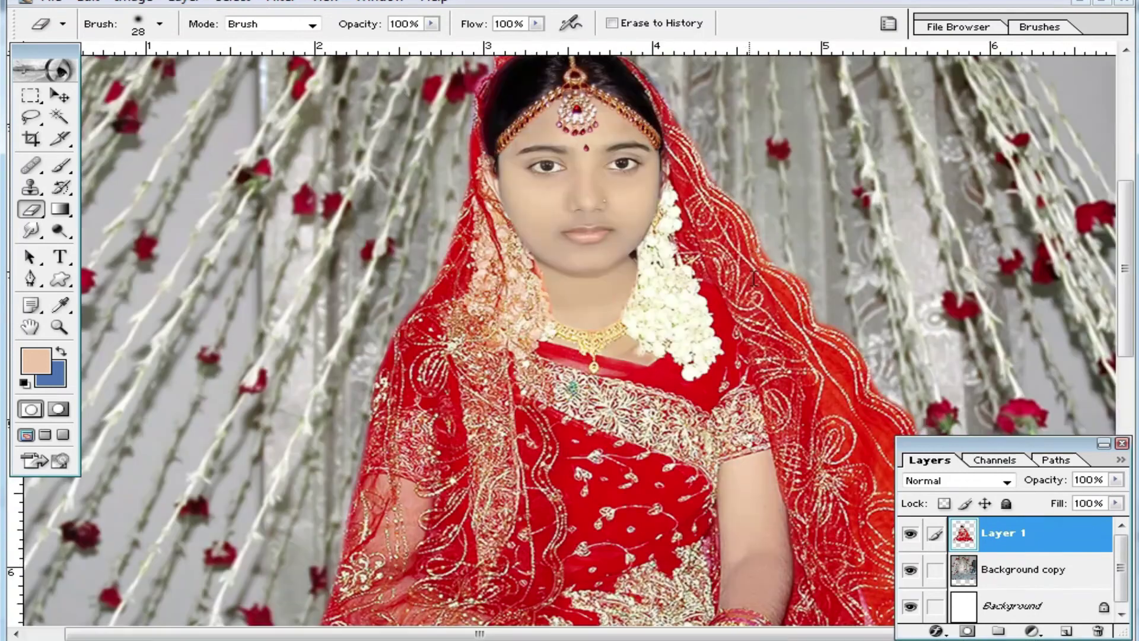
key(ctrl+b)
click(765, 417)
drag(765, 356, 784, 356)
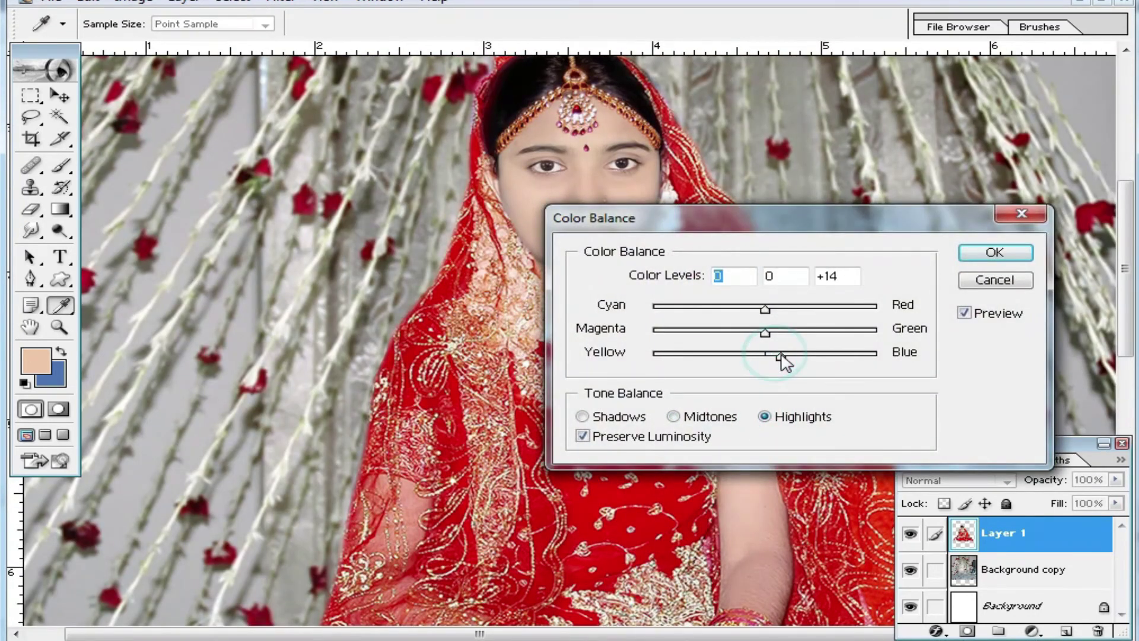
click(992, 252)
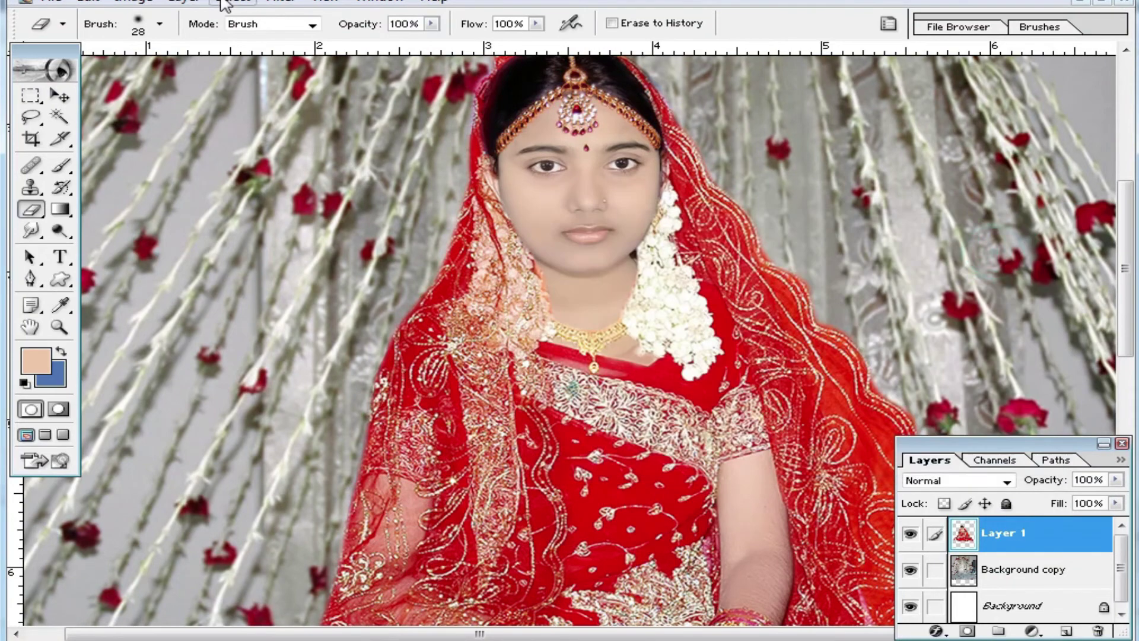
click(280, 2)
- Run Noiseware Professional on the bride with sharpening 11 and luminance noise level -11
click(682, 520)
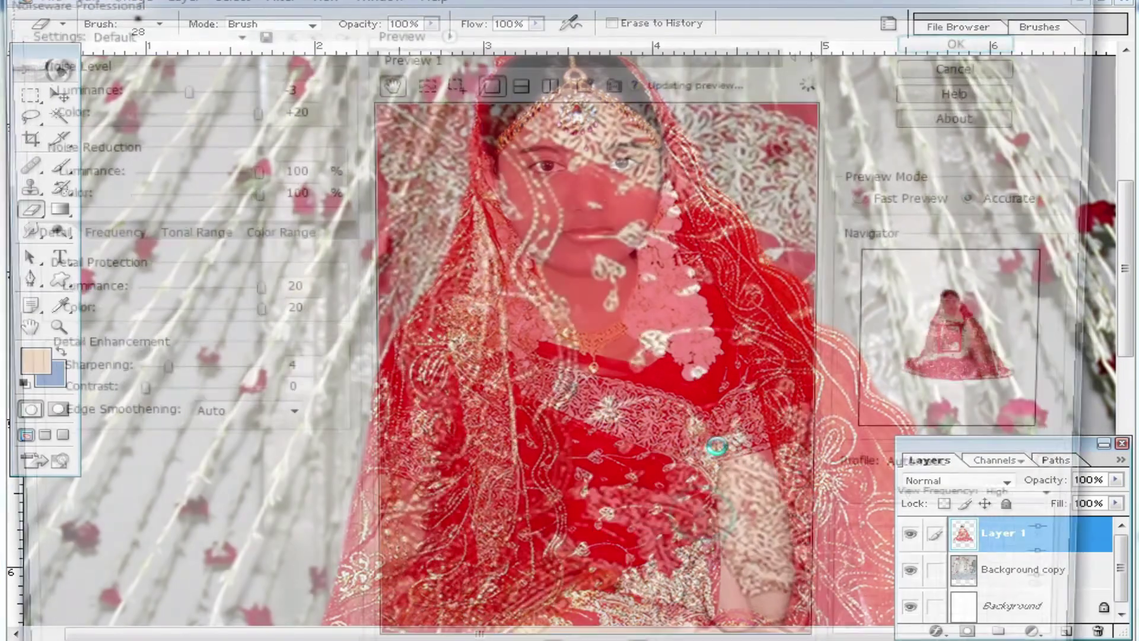
drag(508, 278, 663, 342)
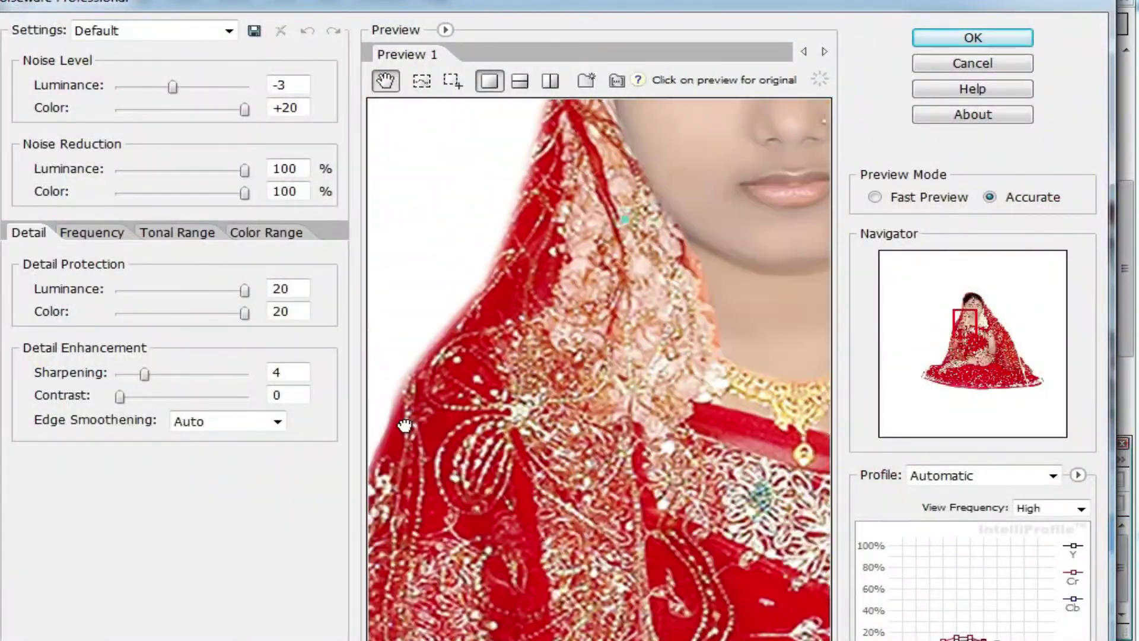
drag(144, 374, 189, 374)
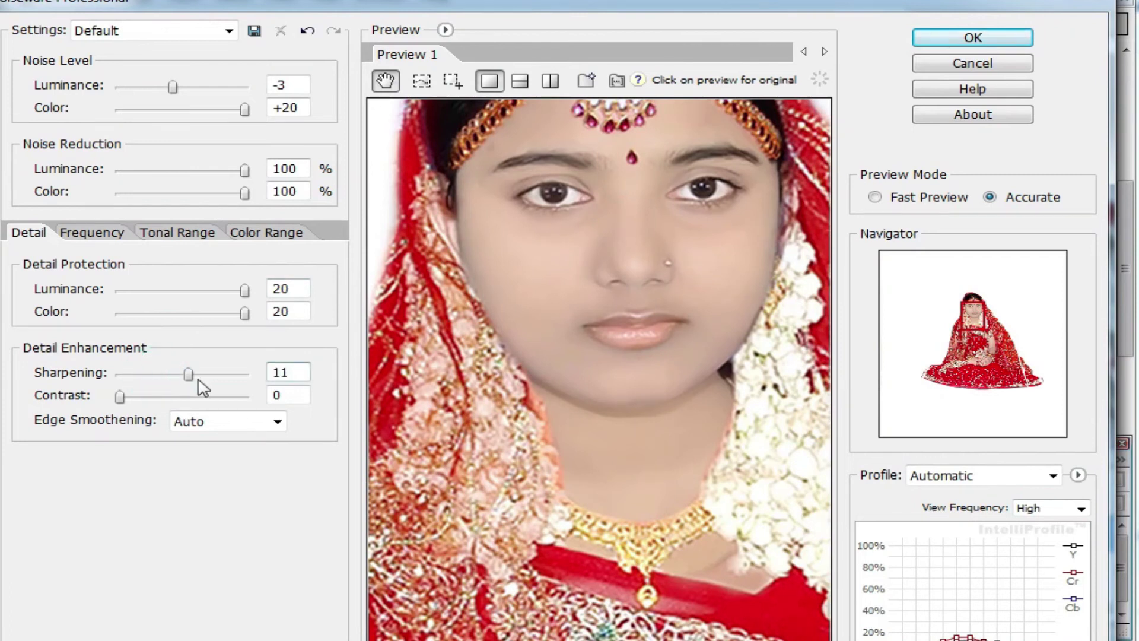
drag(172, 87, 147, 87)
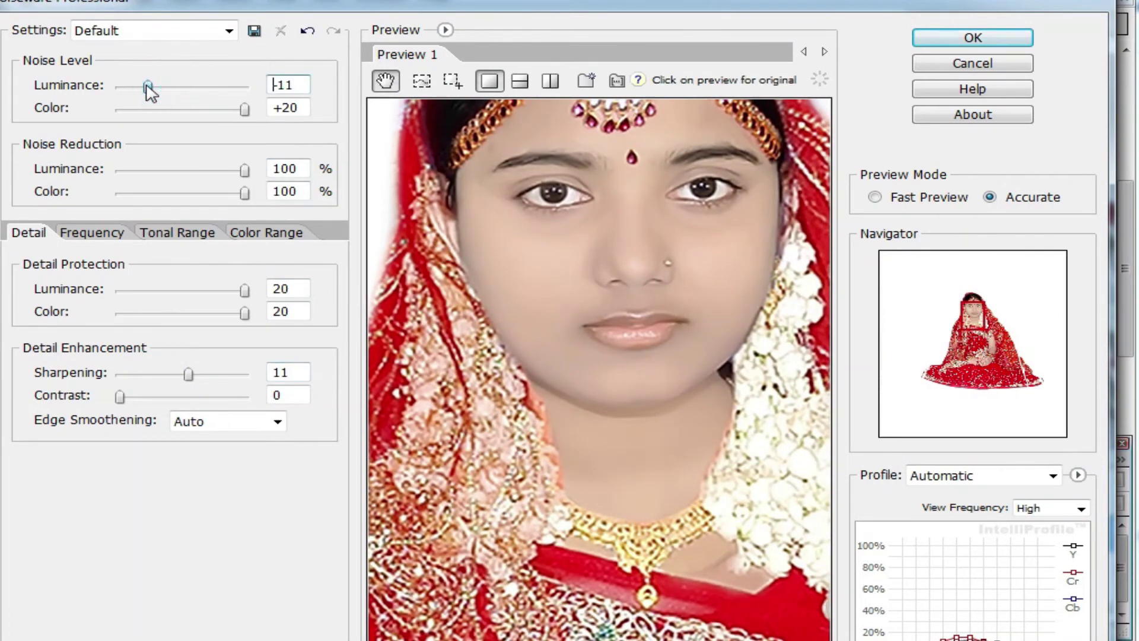
click(995, 38)
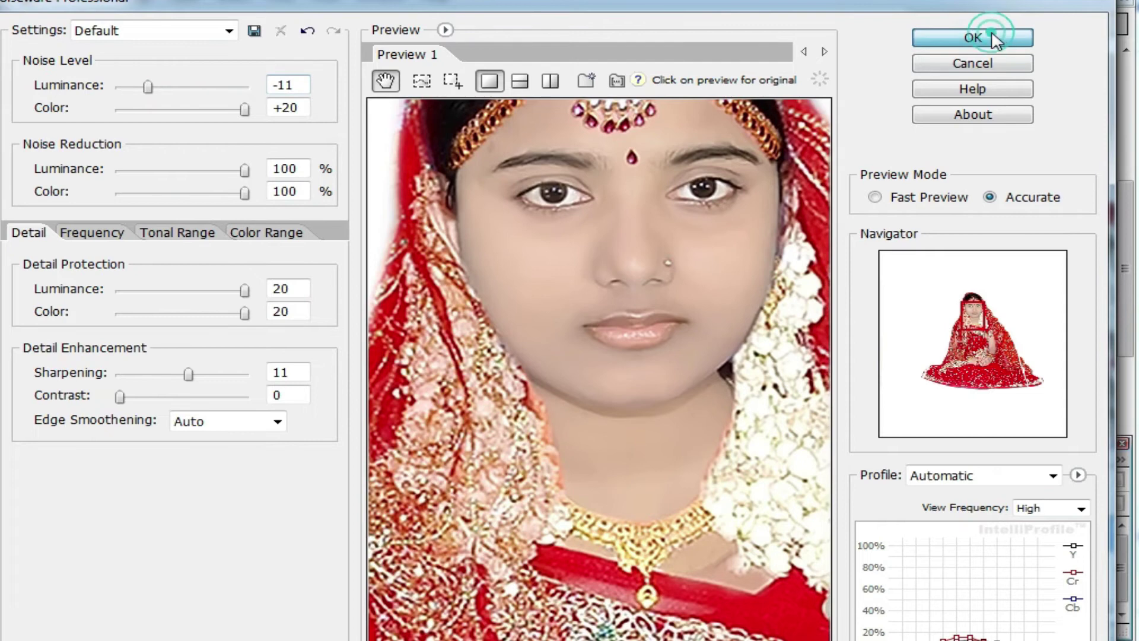
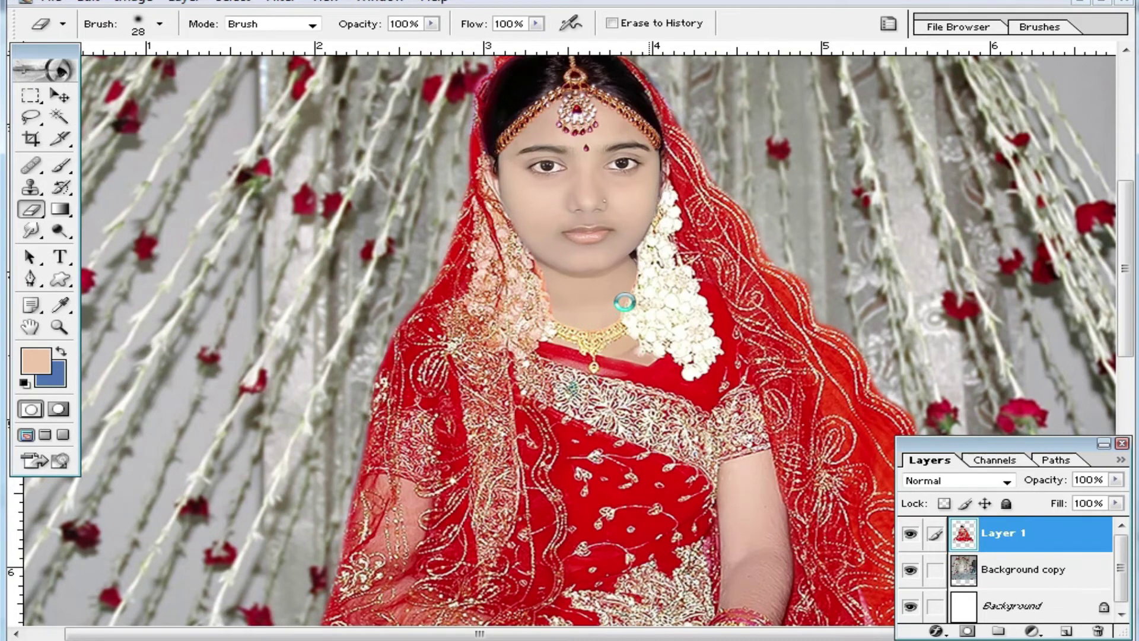
- Lower the bride layer's brightness to -10 and raise its contrast to +12
key(ctrl+minus)
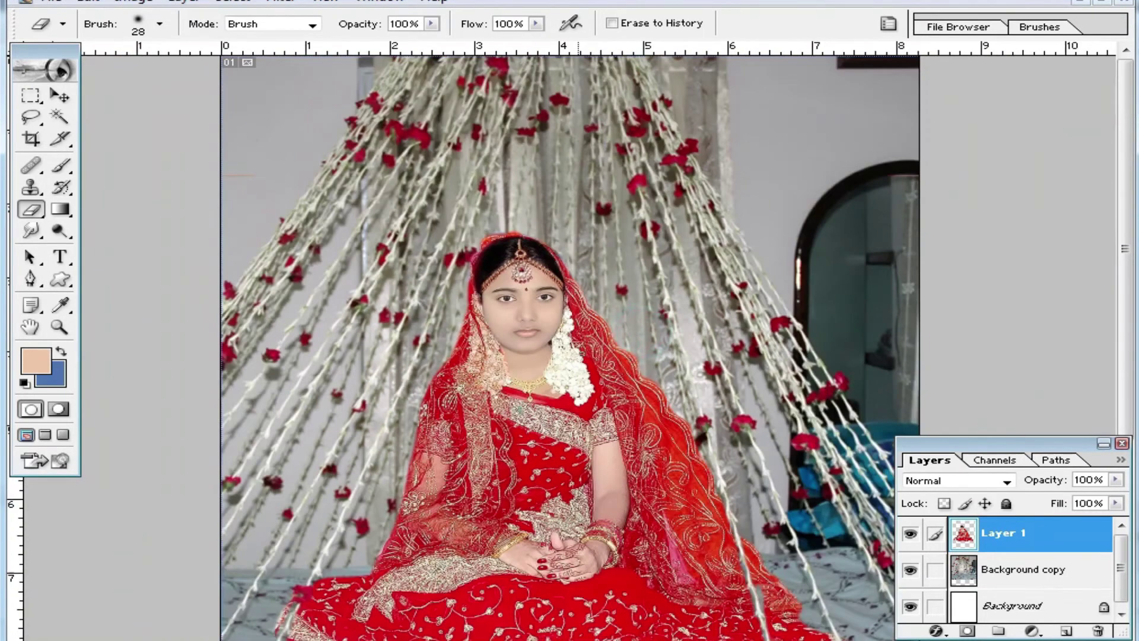
key(ctrl+plus)
key(v)
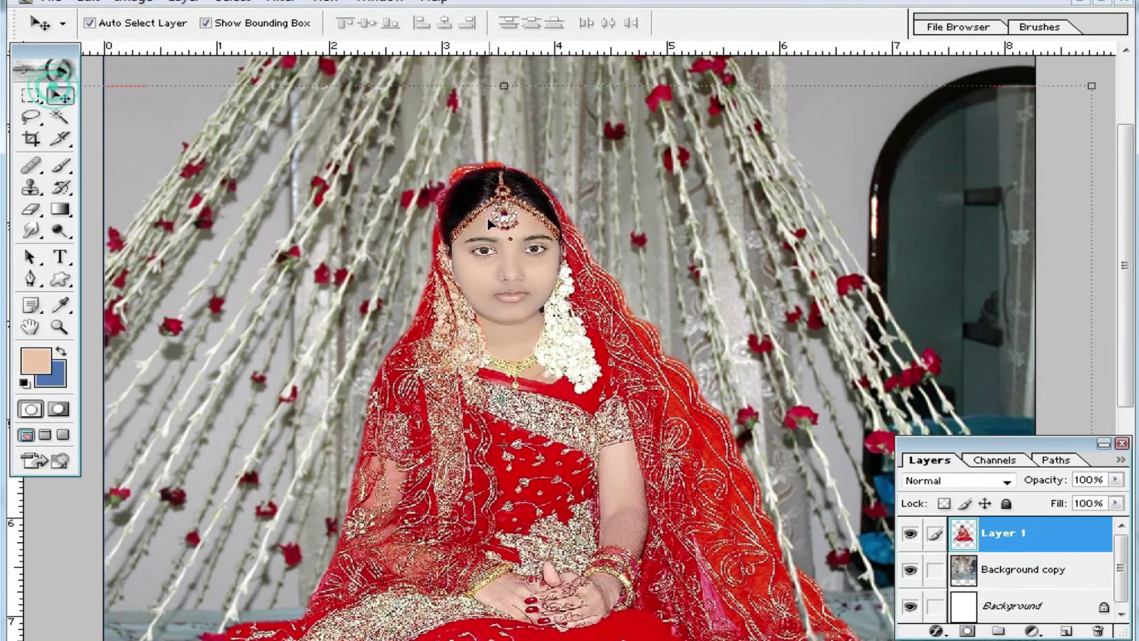
click(130, 3)
mouse_move(184, 49)
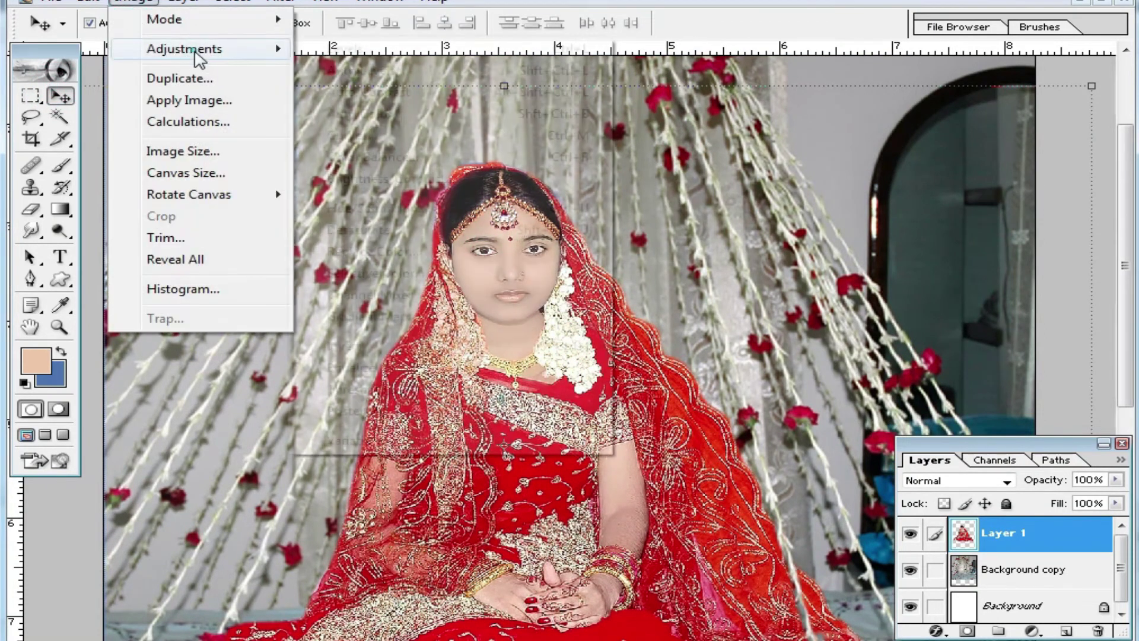
click(450, 186)
drag(909, 319, 906, 319)
drag(914, 371, 936, 371)
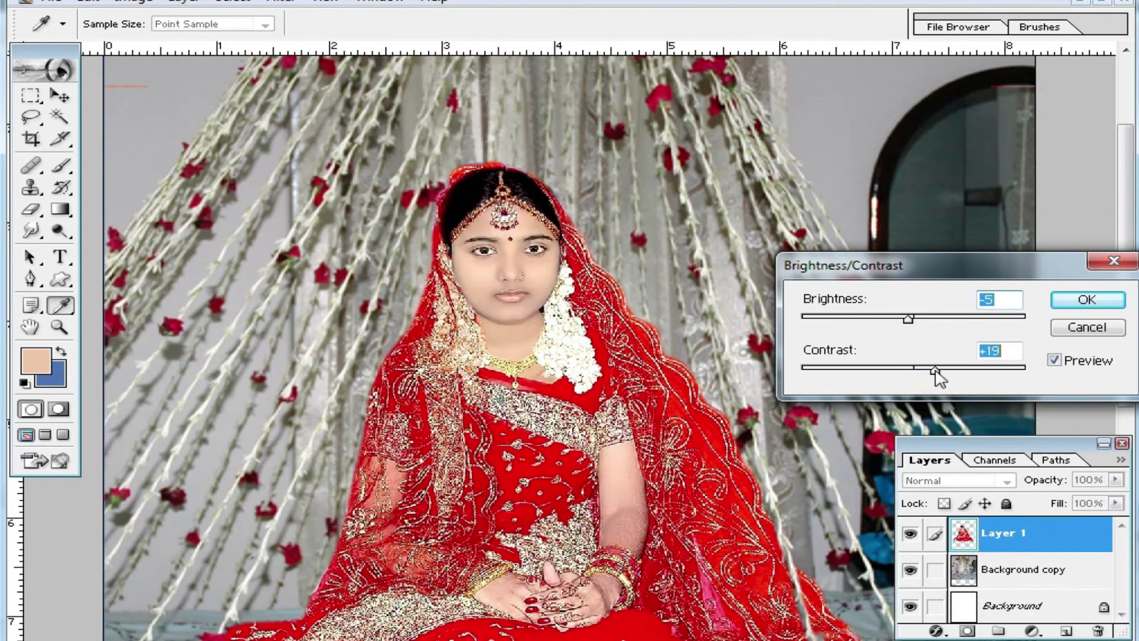
drag(908, 319, 894, 319)
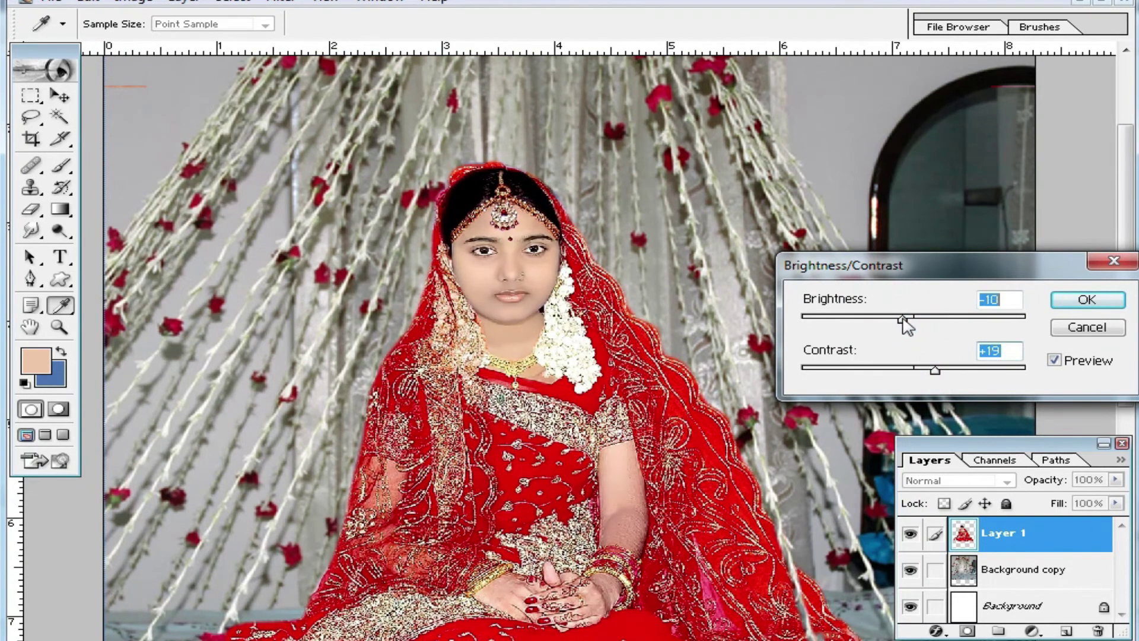
drag(936, 370, 924, 370)
click(1087, 299)
- Shift the bride layer's highlights toward blue (+13) in Color Balance
key(ctrl+b)
click(784, 415)
mouse_move(765, 356)
mouse_down()
mouse_move(800, 357)
mouse_move(776, 356)
mouse_up()
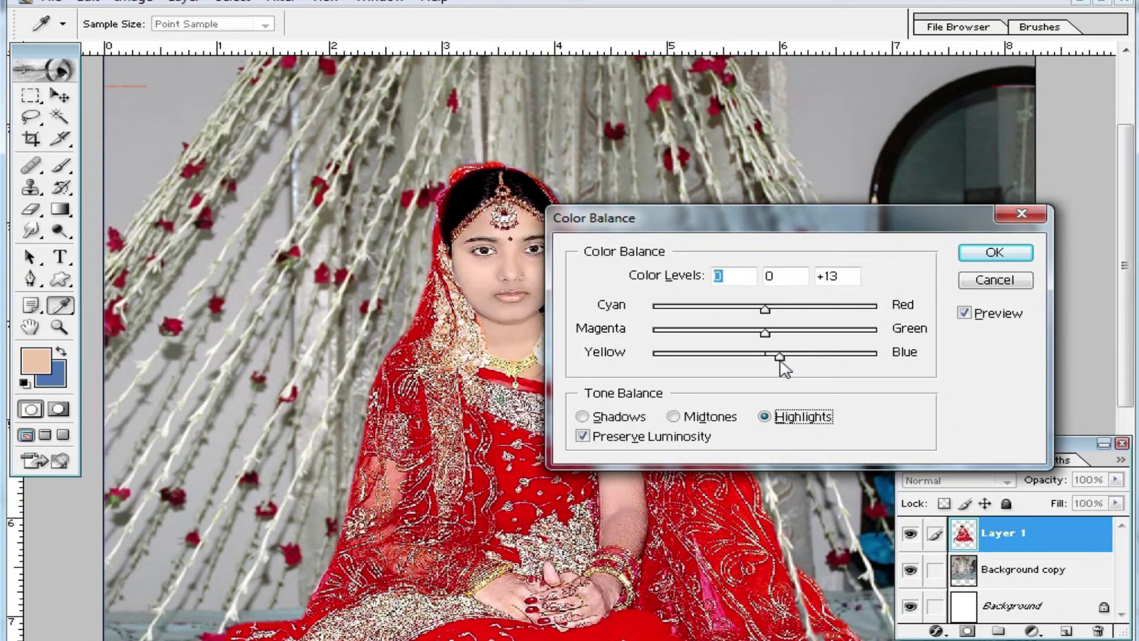
click(995, 253)
key(ctrl+minus)
key(ctrl+minus)
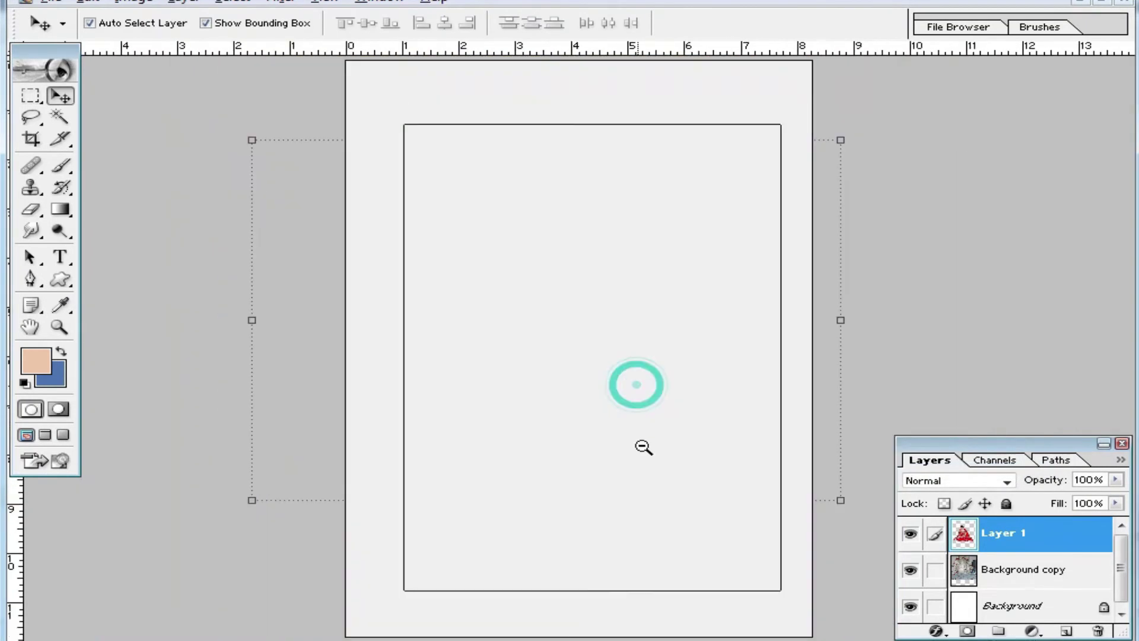
- Switch to the Eraser with a 178 px brush
click(661, 535)
click(584, 350)
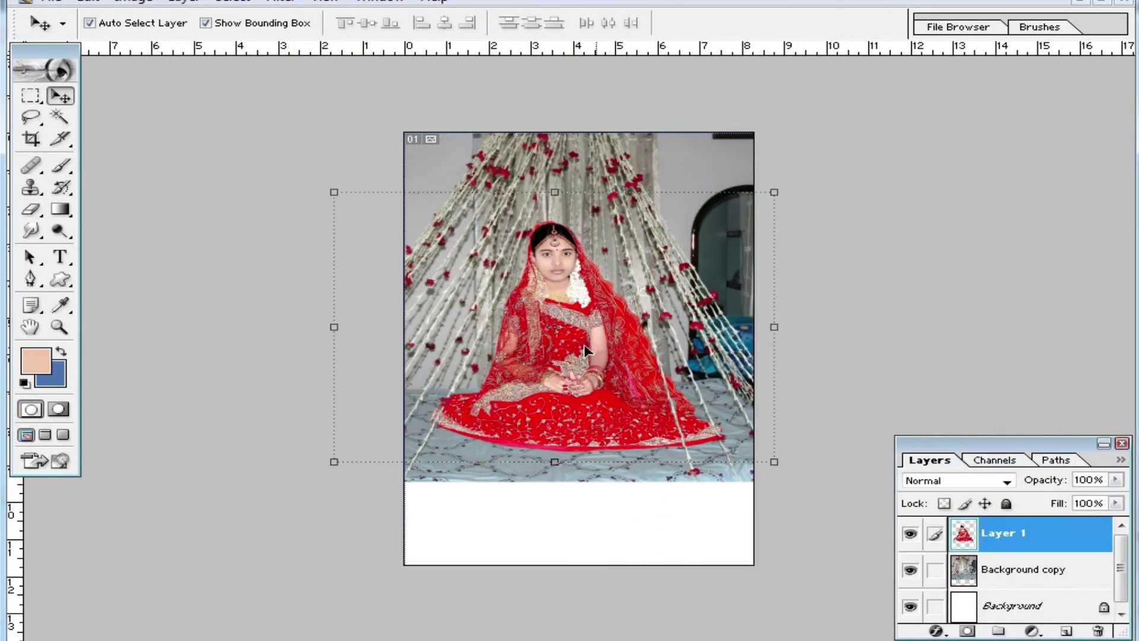
click(39, 220)
ctrl+click(555, 514)
right_click(688, 557)
click(872, 472)
click(1068, 351)
- Hide Background copy, erase the faint line under the skirt, then show it again
click(910, 570)
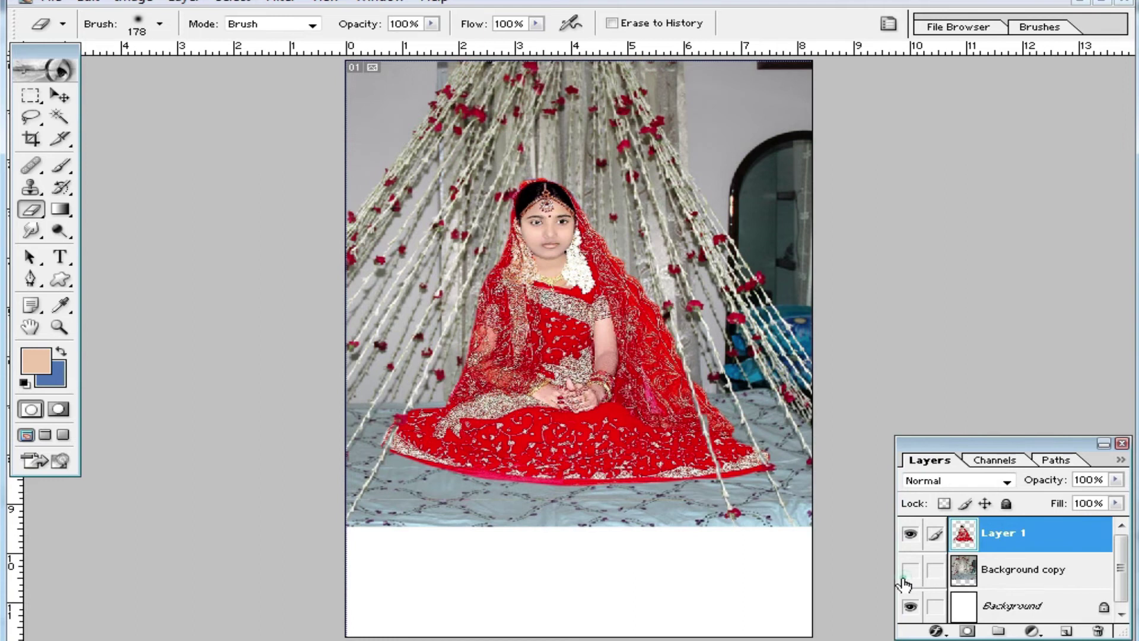
drag(798, 499, 371, 512)
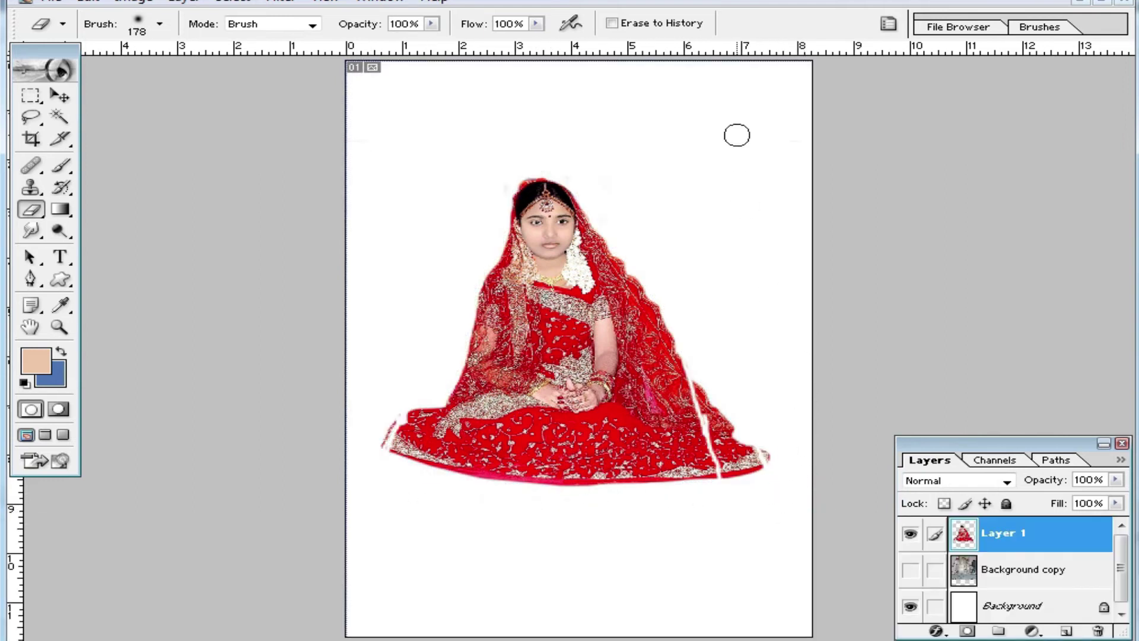
click(910, 570)
key(ctrl+minus)
click(32, 138)
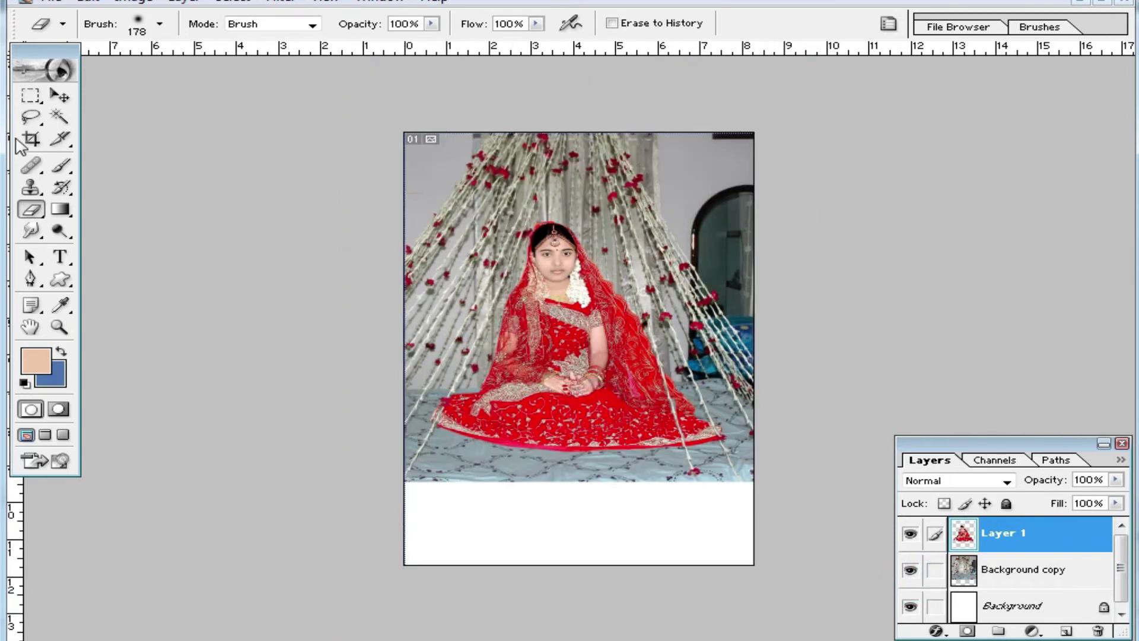
- Set the crop size to 6 in wide by 4 in high at 300 pixels/inch
click(157, 24)
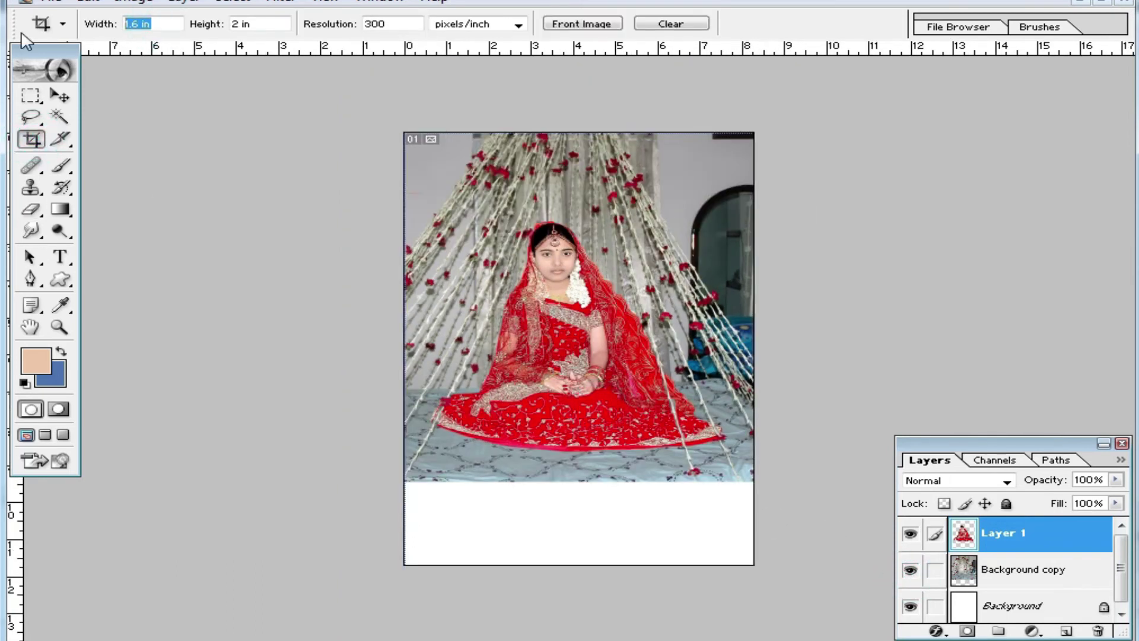
text(6)
key(Tab)
text(3)
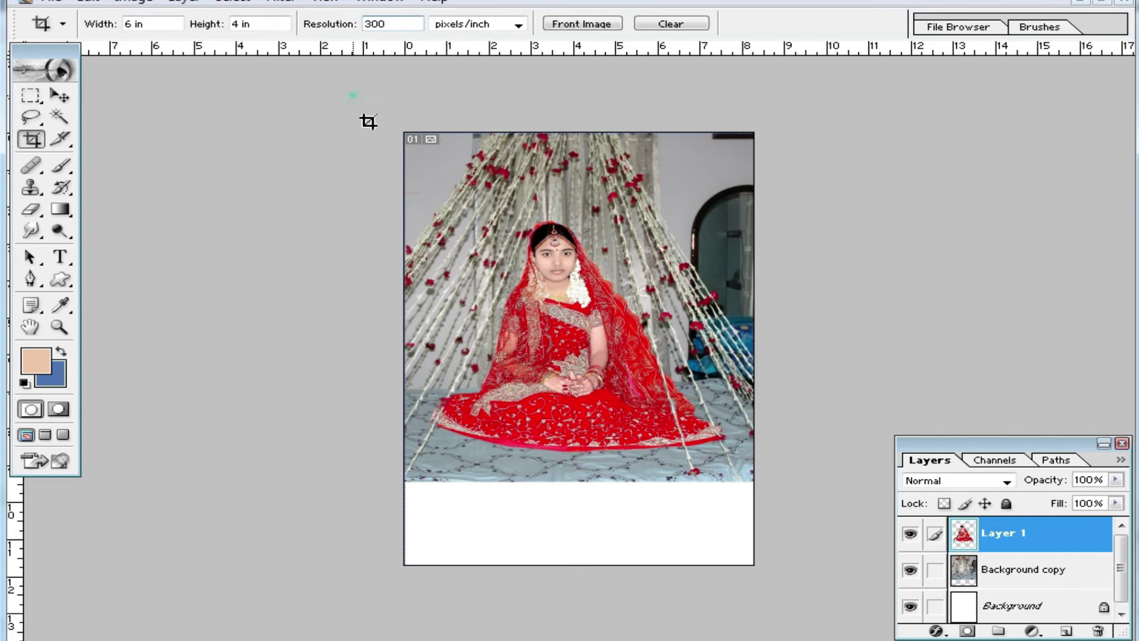
- Draw and adjust the crop box around the bride and tent, then apply it
drag(396, 254, 744, 456)
drag(653, 454, 661, 473)
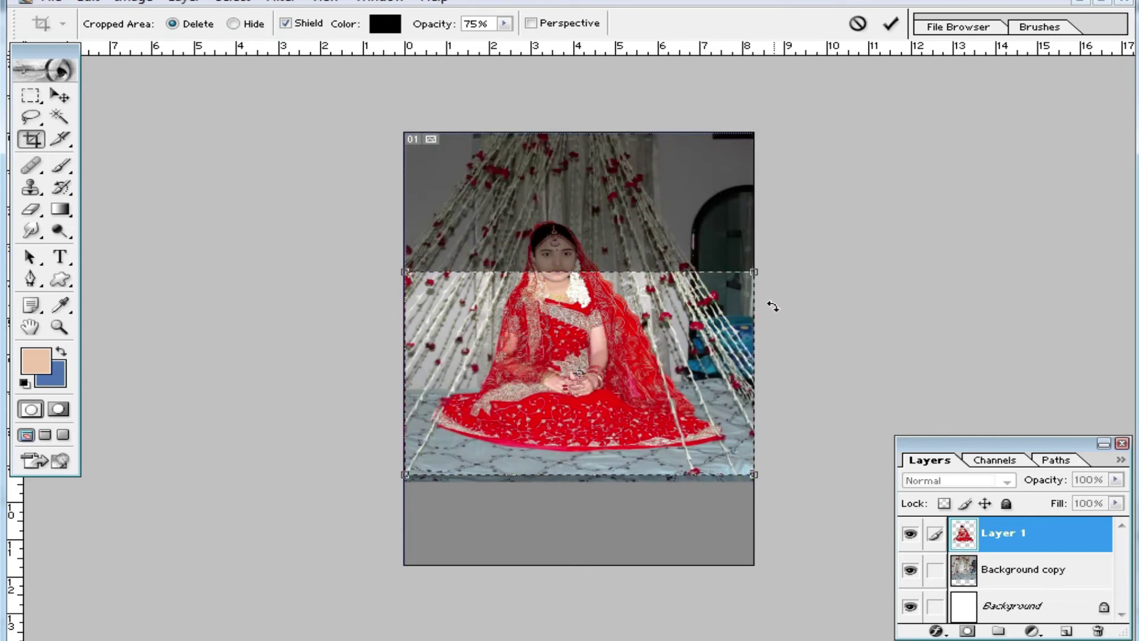
drag(756, 271, 805, 233)
drag(710, 386, 708, 324)
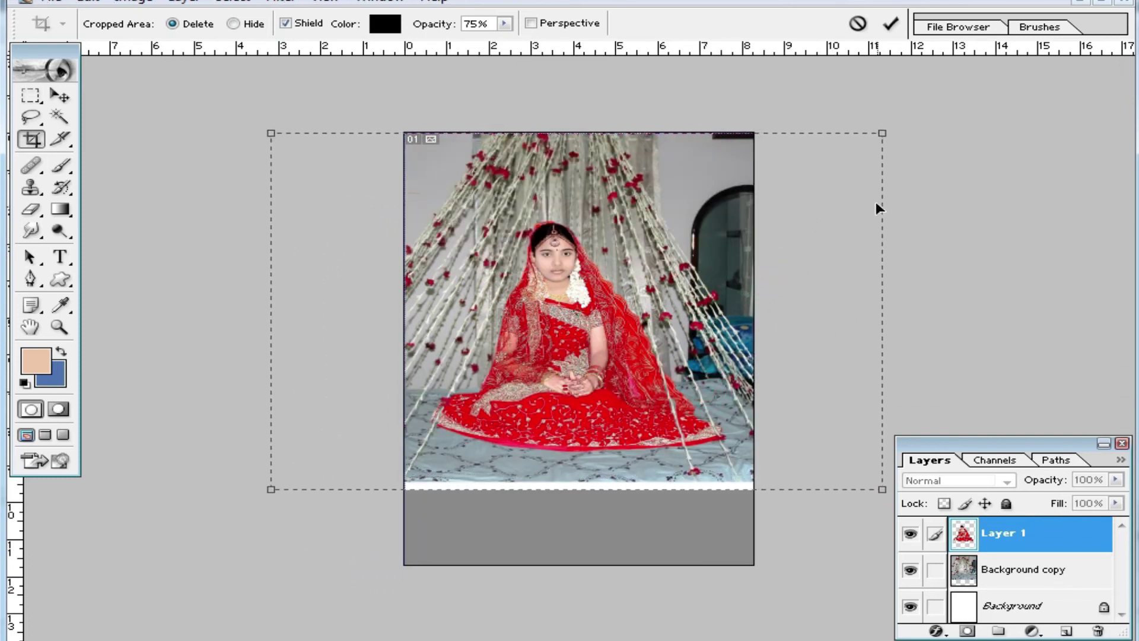
drag(882, 133, 862, 295)
drag(728, 336, 746, 327)
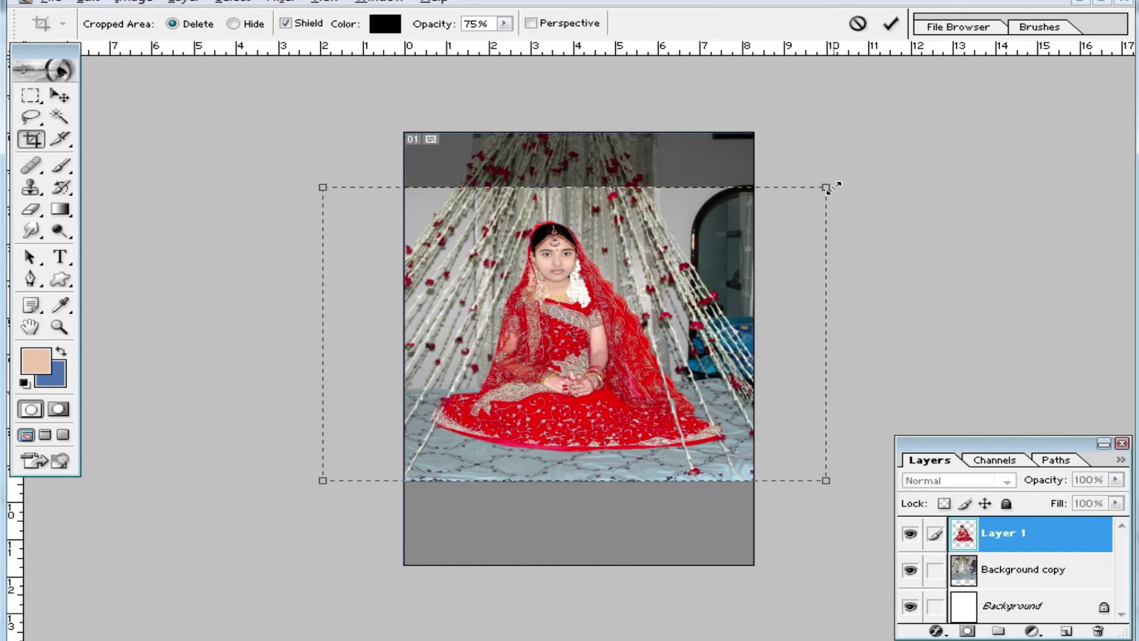
drag(828, 188, 821, 224)
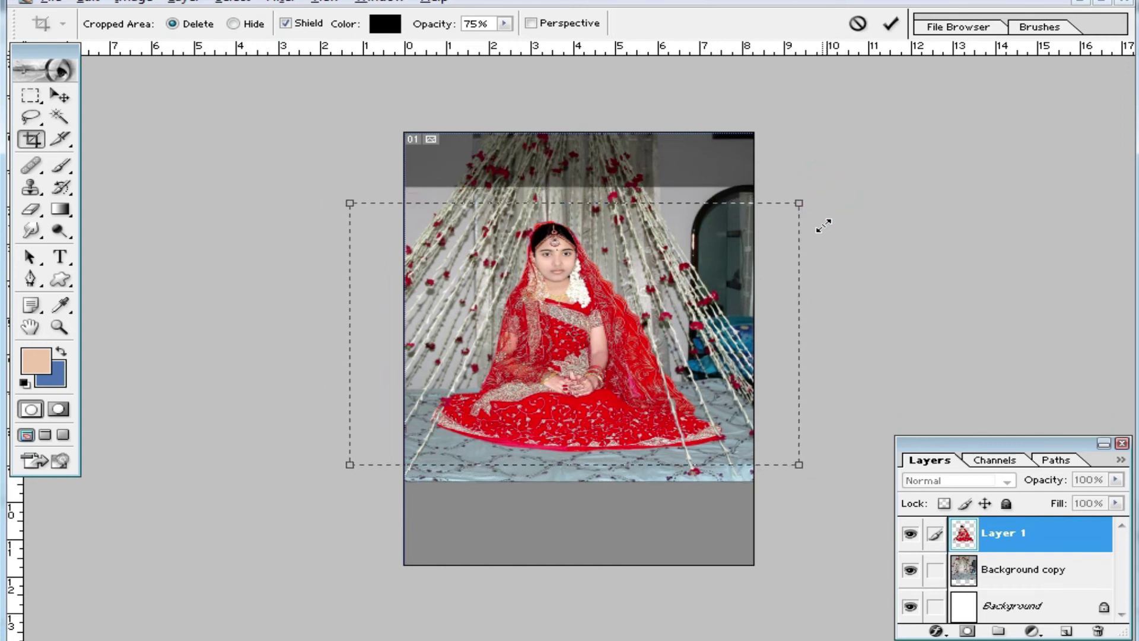
drag(737, 257, 729, 283)
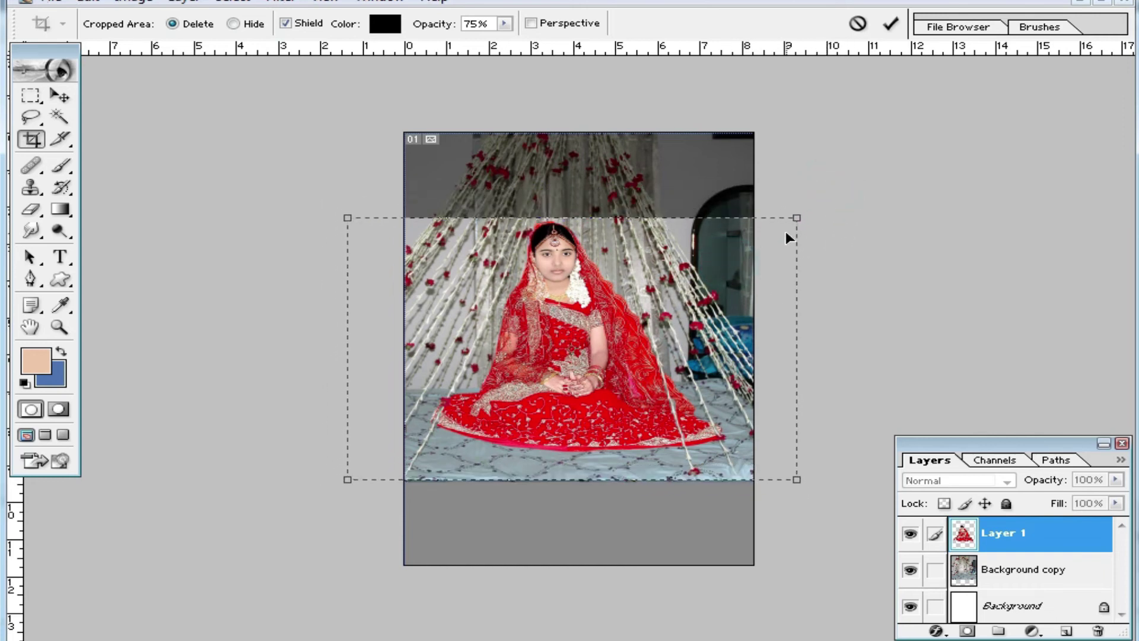
drag(798, 218, 849, 186)
drag(691, 237, 667, 237)
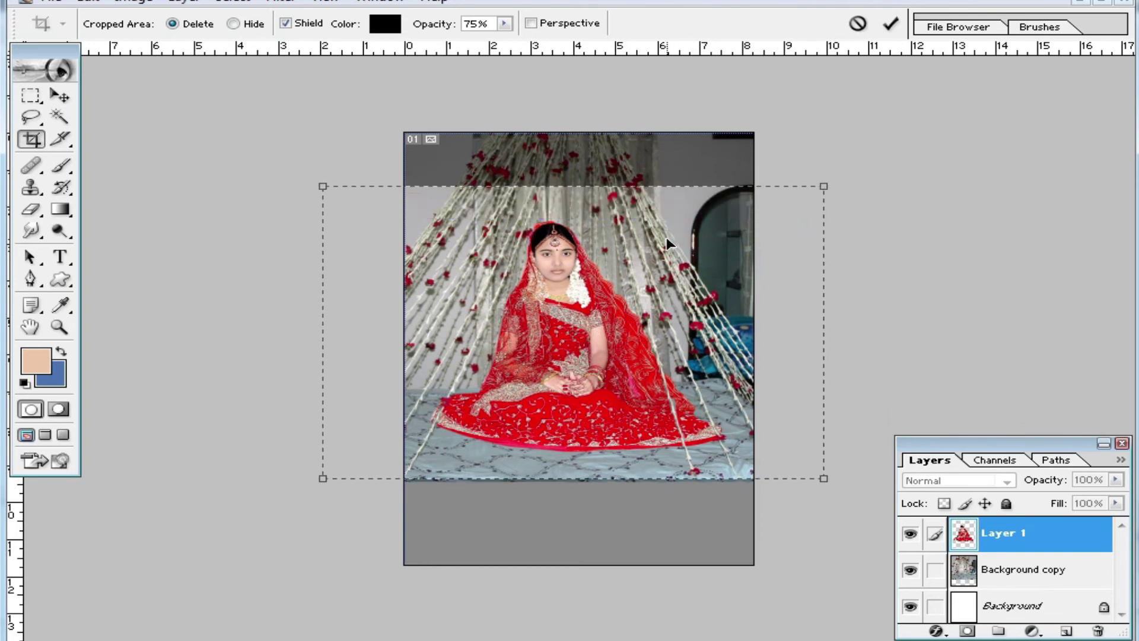
key(Return)
- Try stretching the bride layer, then stretch Background copy to the right edge
key(ctrl+plus)
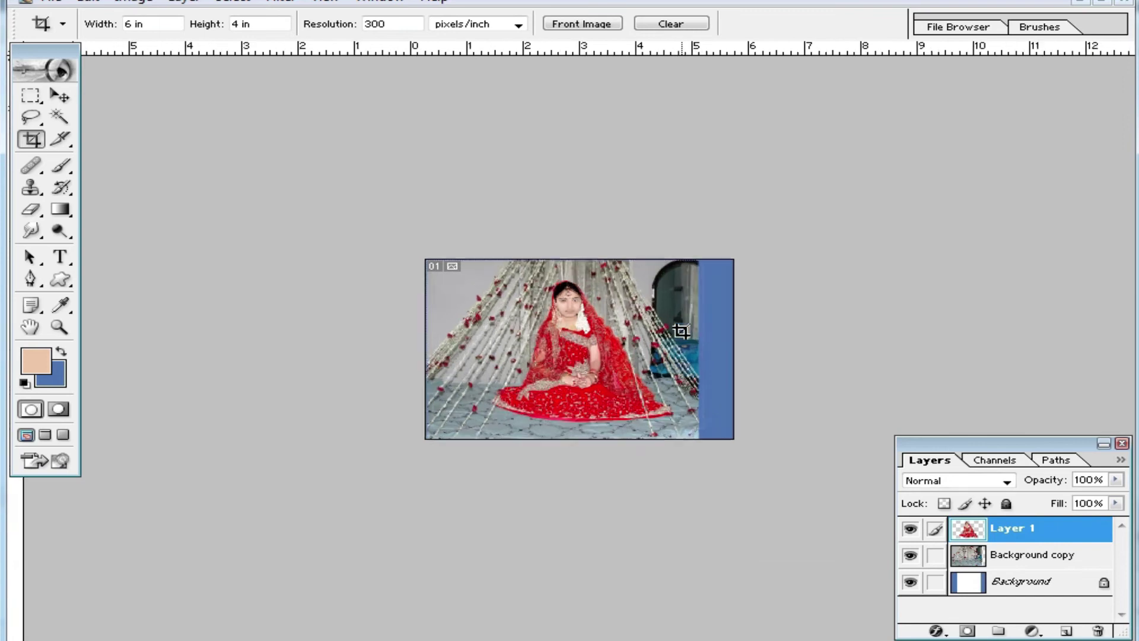
key(ctrl+plus)
key(ctrl+plus)
key(ctrl+minus)
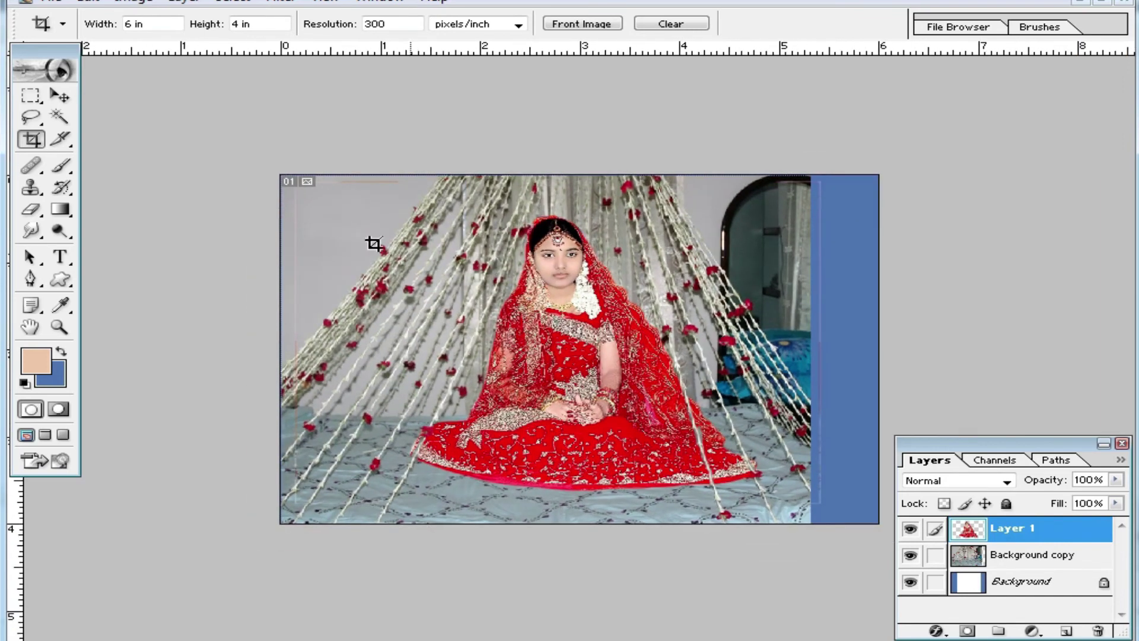
click(59, 96)
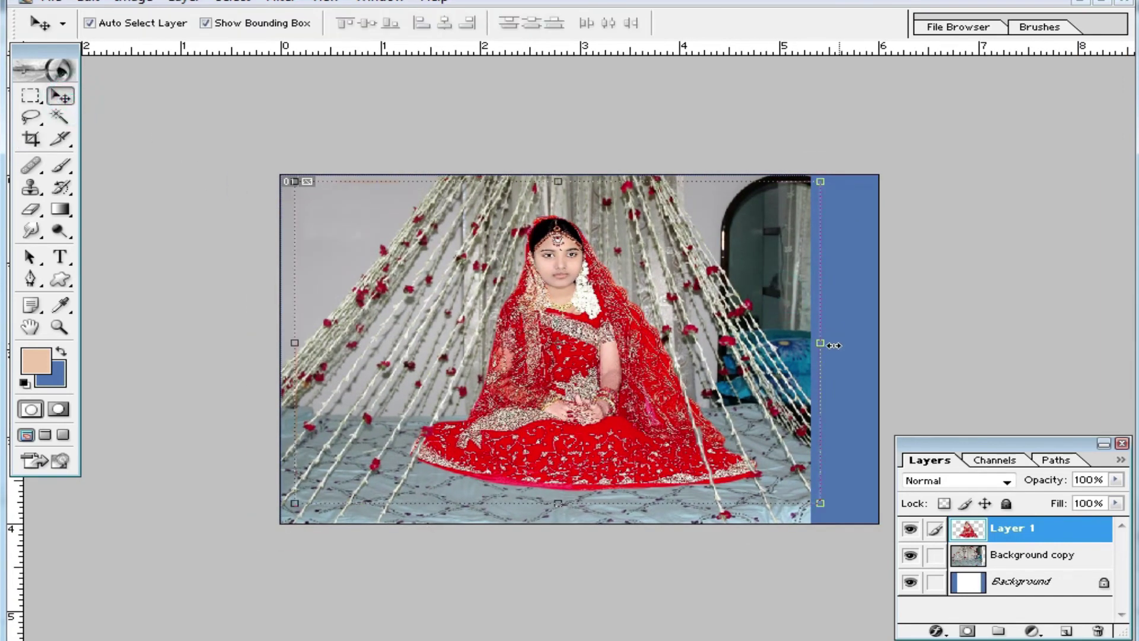
drag(829, 345, 820, 344)
double_click(762, 326)
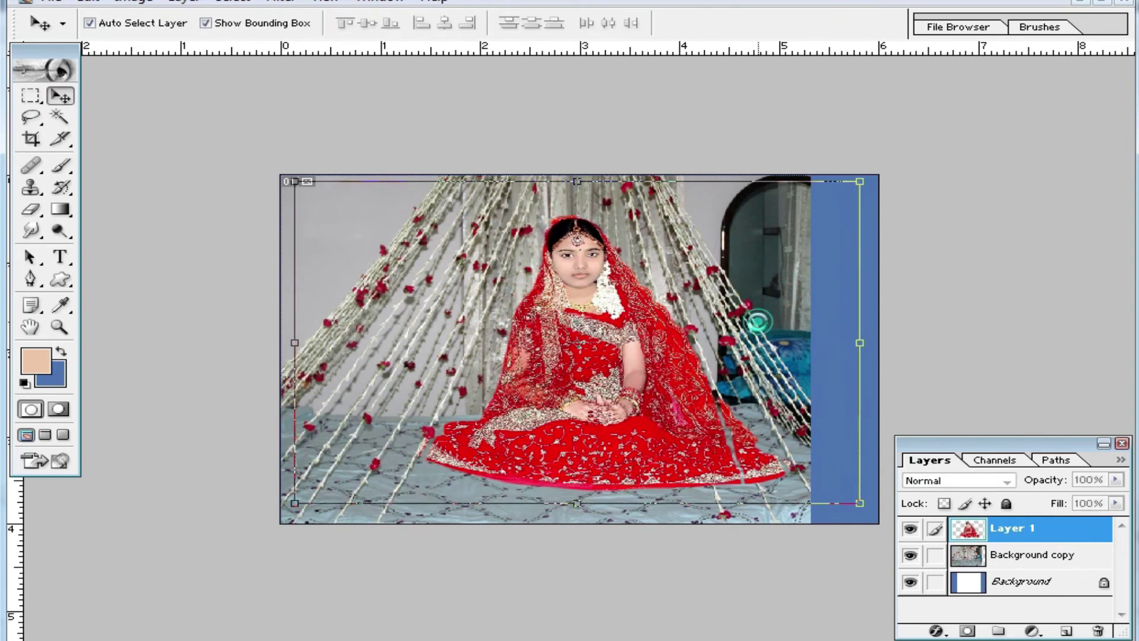
click(1029, 556)
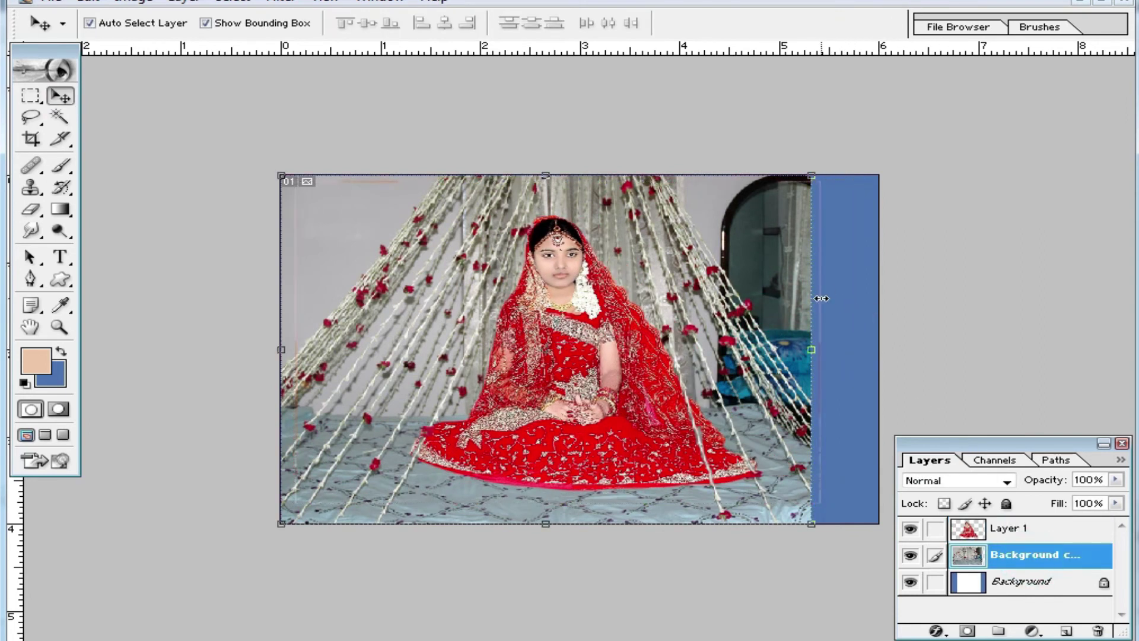
drag(821, 299, 889, 298)
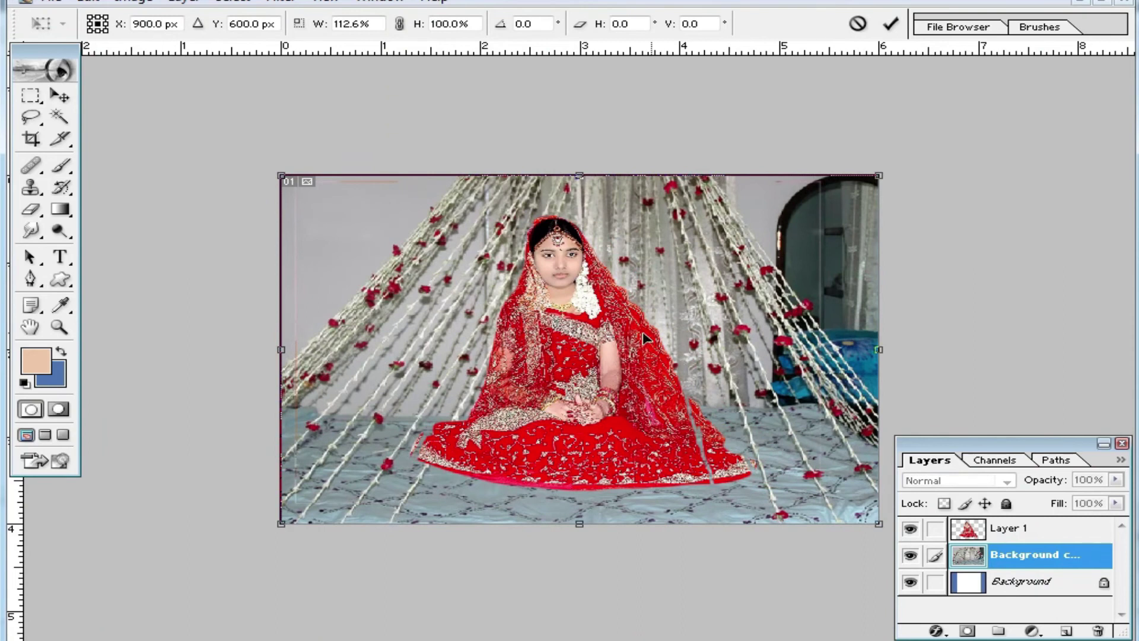
key(Return)
- Move the bride layer up and right and enlarge it to about 107%
mouse_move(605, 357)
mouse_down()
mouse_move(639, 343)
mouse_move(651, 351)
mouse_up()
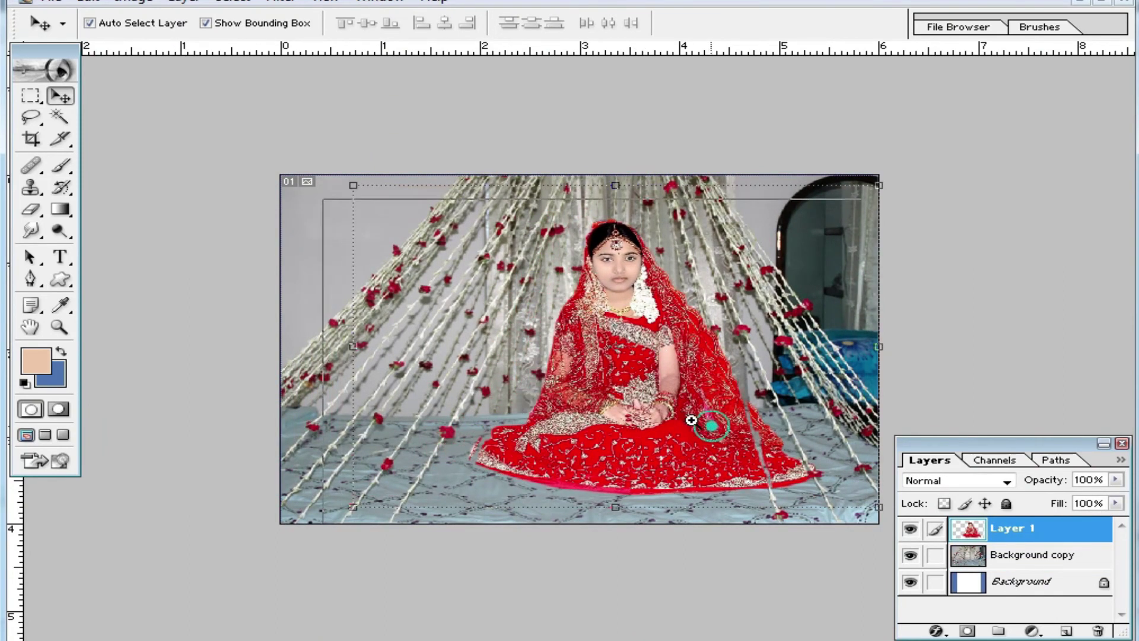
key(ctrl+plus)
drag(692, 405, 682, 403)
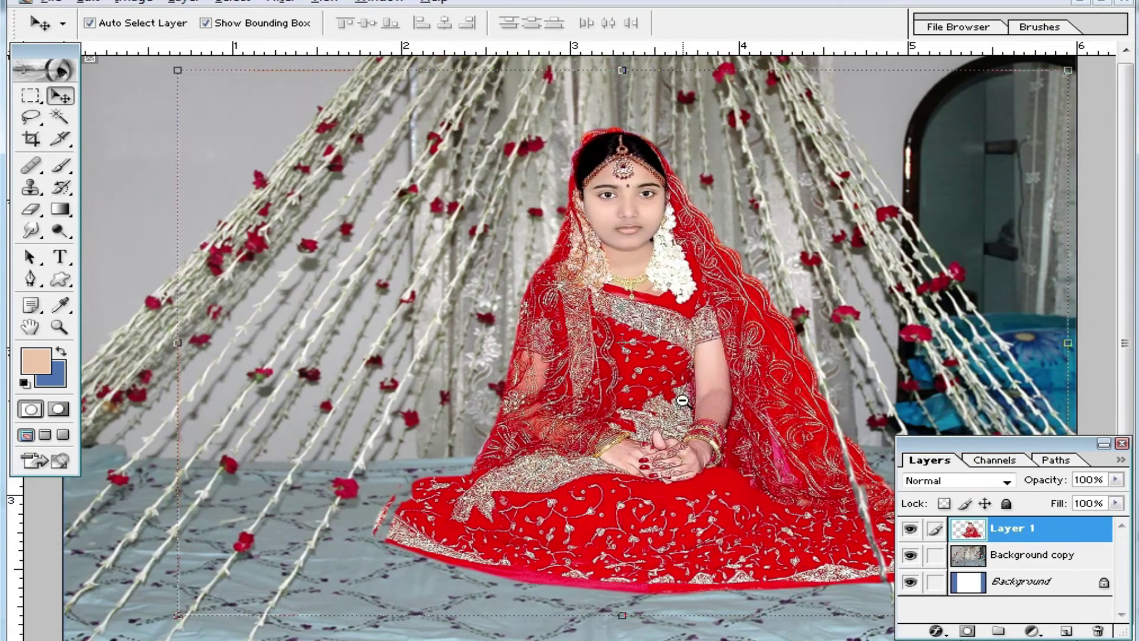
key(ctrl+minus)
drag(318, 160, 254, 137)
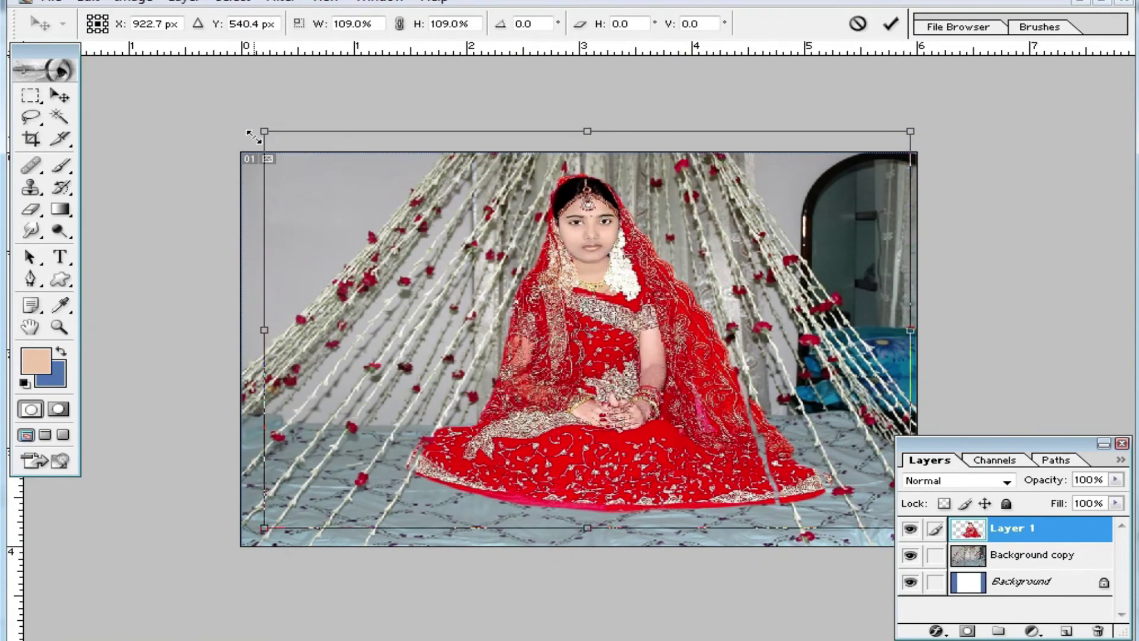
drag(630, 397, 642, 400)
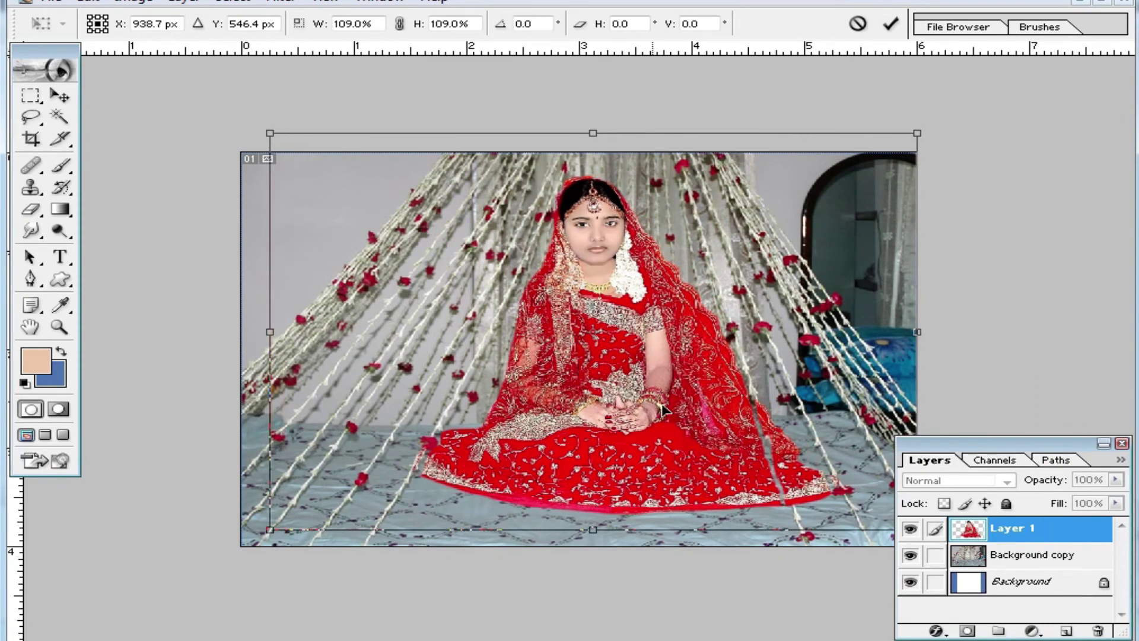
double_click(664, 421)
- Step back two history states, then pick the Background layers from the canvas
key(ctrl+alt+z)
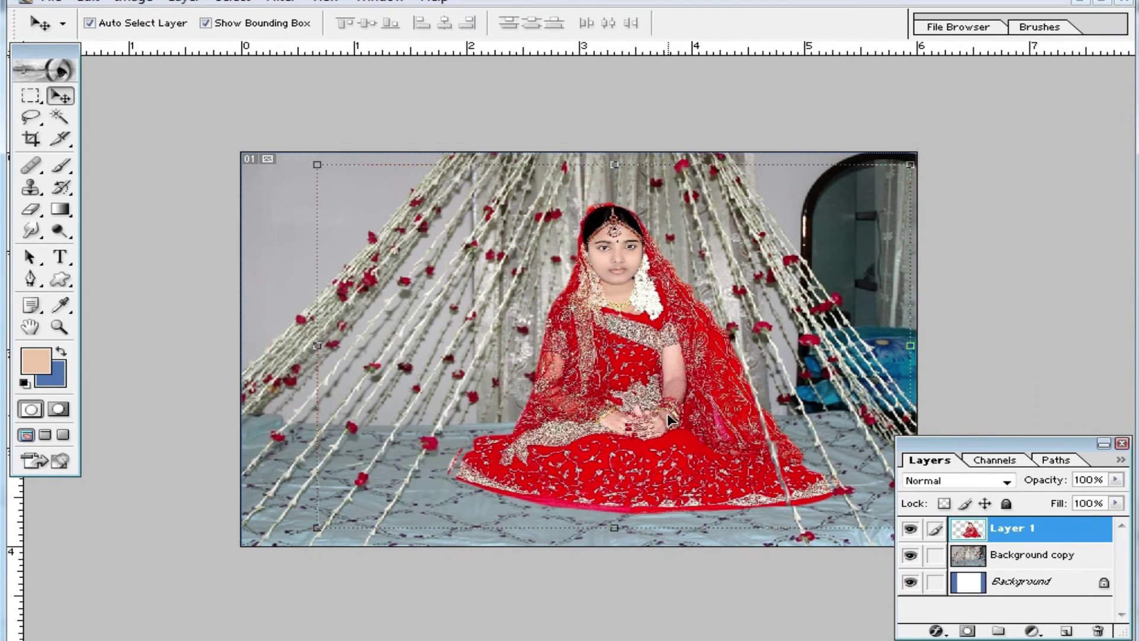
key(ctrl+alt+z)
key(ctrl+alt+z)
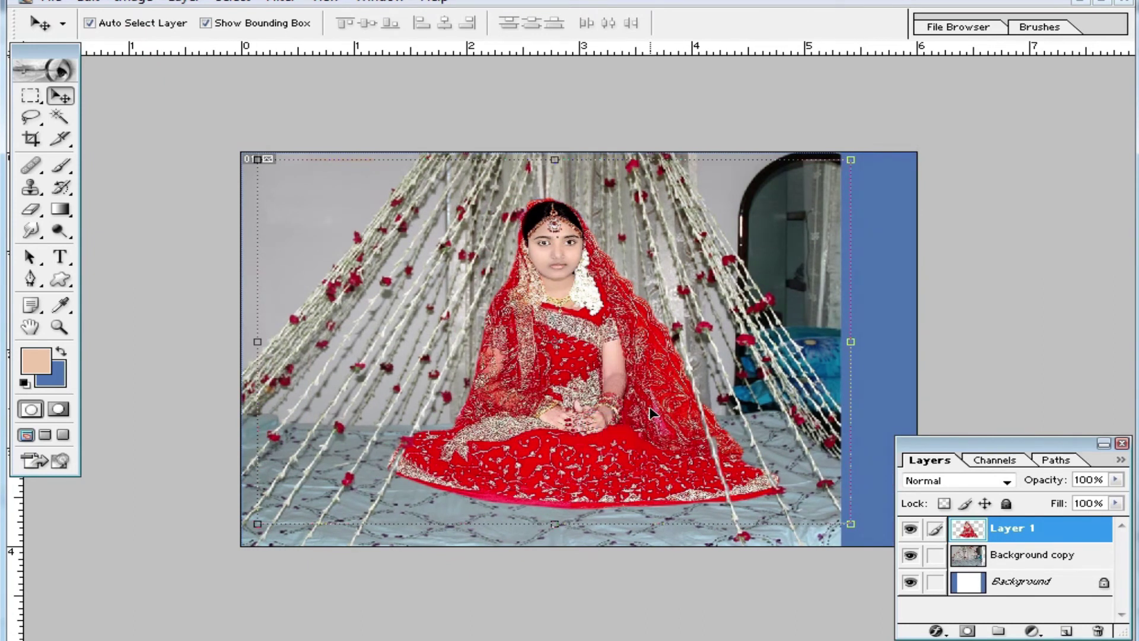
key(ctrl+plus)
alt+click(678, 419)
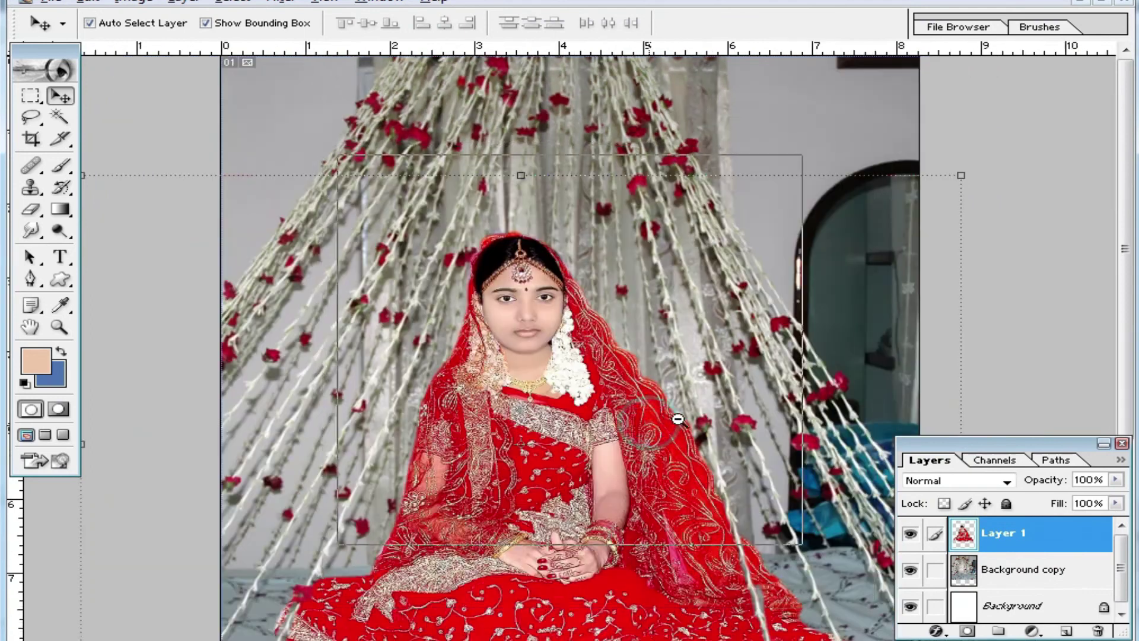
click(780, 584)
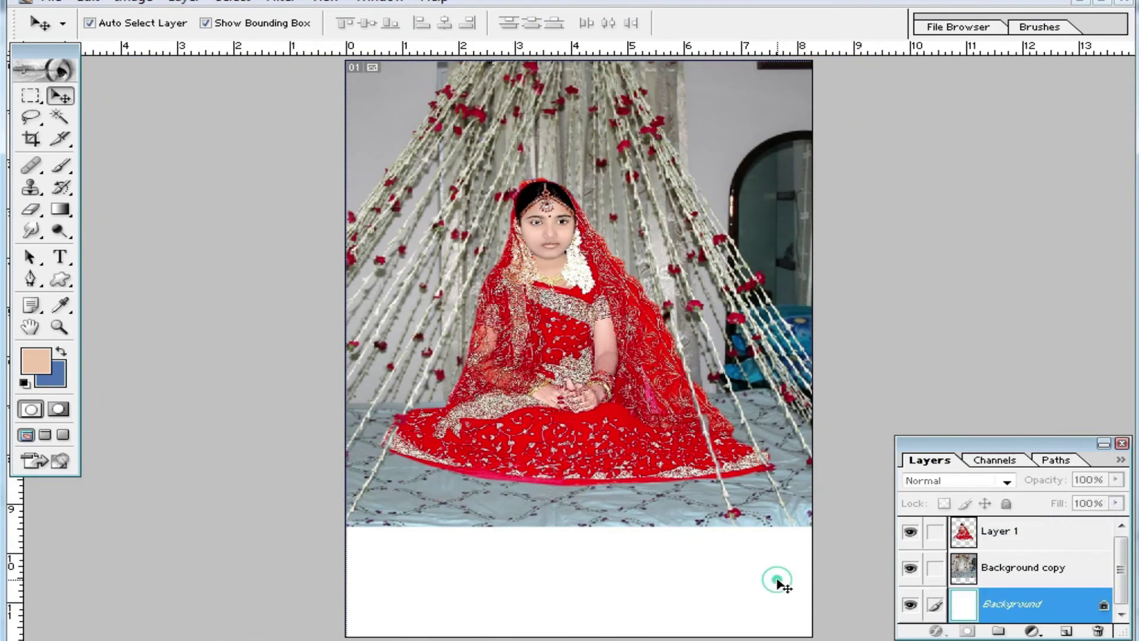
click(768, 103)
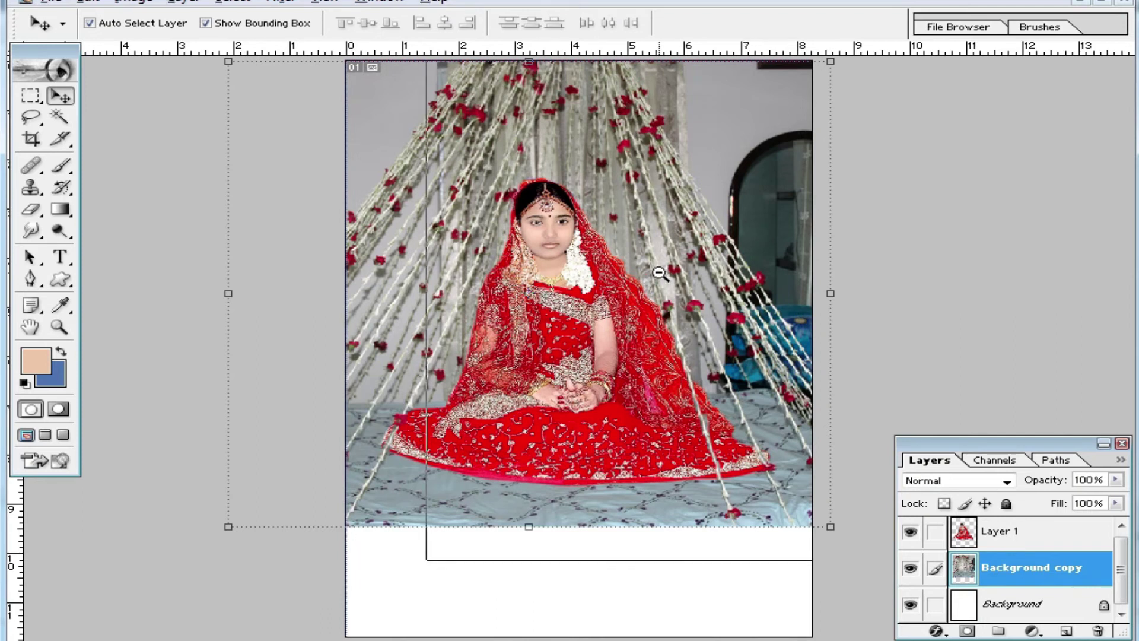
- Draw a 6 × 4 in, 300 ppi crop frame over the seated bride and apply it
key(ctrl+minus)
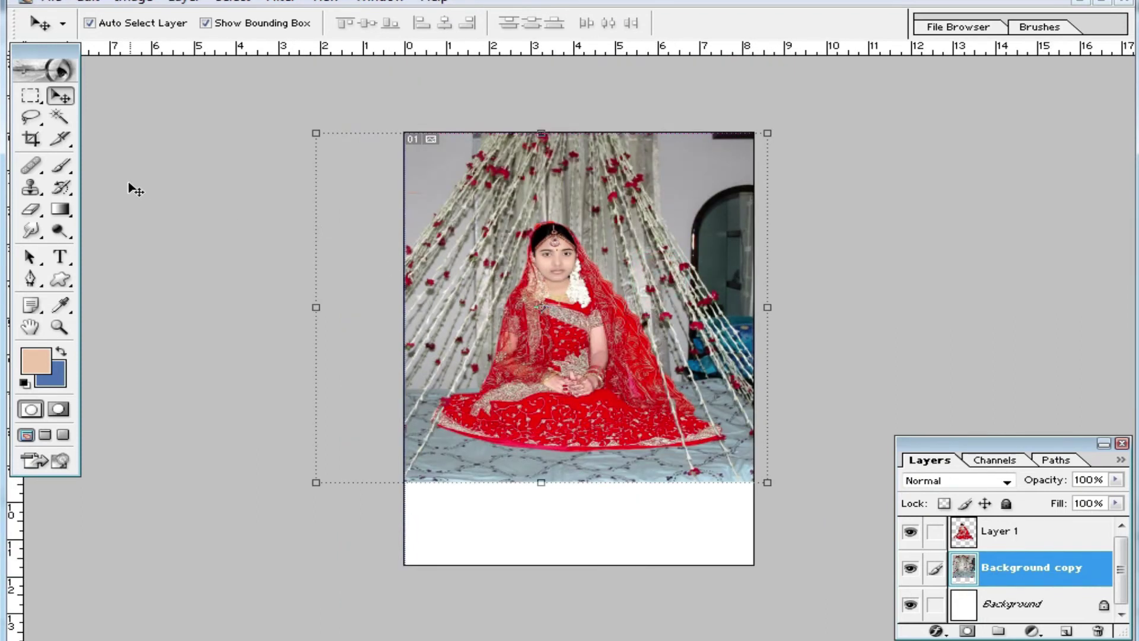
click(31, 139)
mouse_move(368, 173)
mouse_down()
mouse_move(819, 538)
mouse_move(678, 336)
mouse_up()
drag(663, 285, 663, 362)
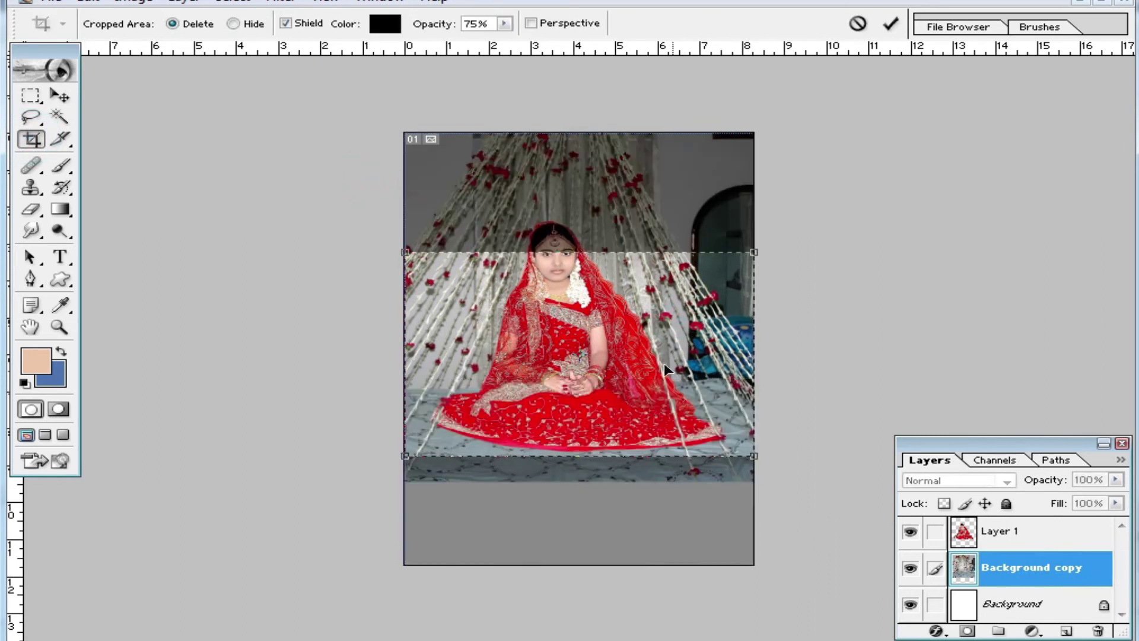
drag(415, 263, 324, 159)
drag(608, 293, 608, 311)
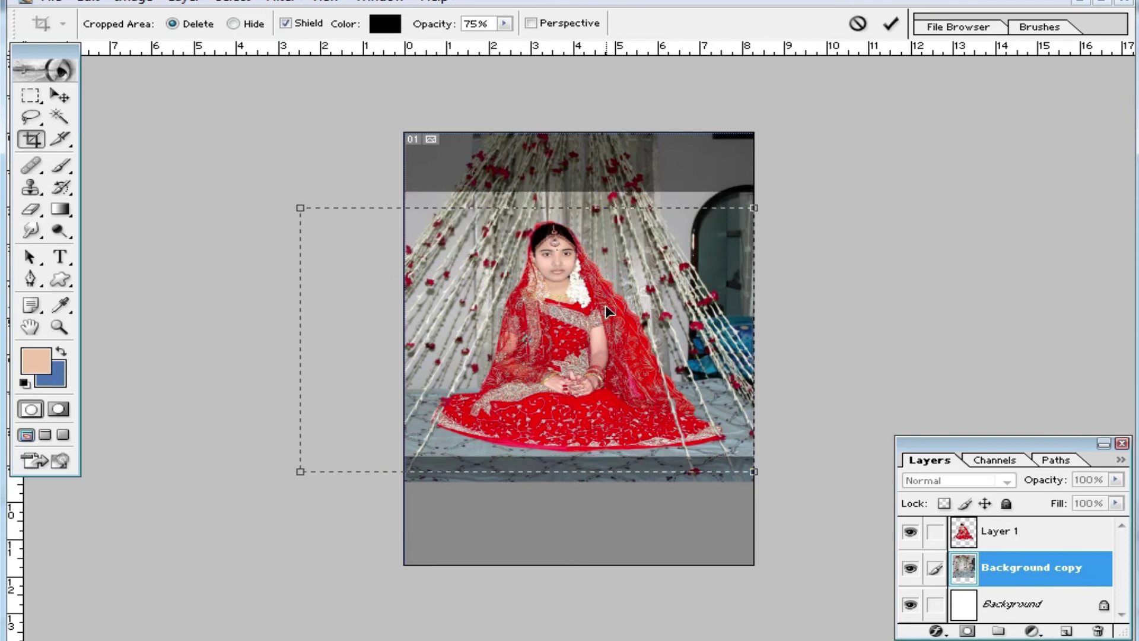
key(Return)
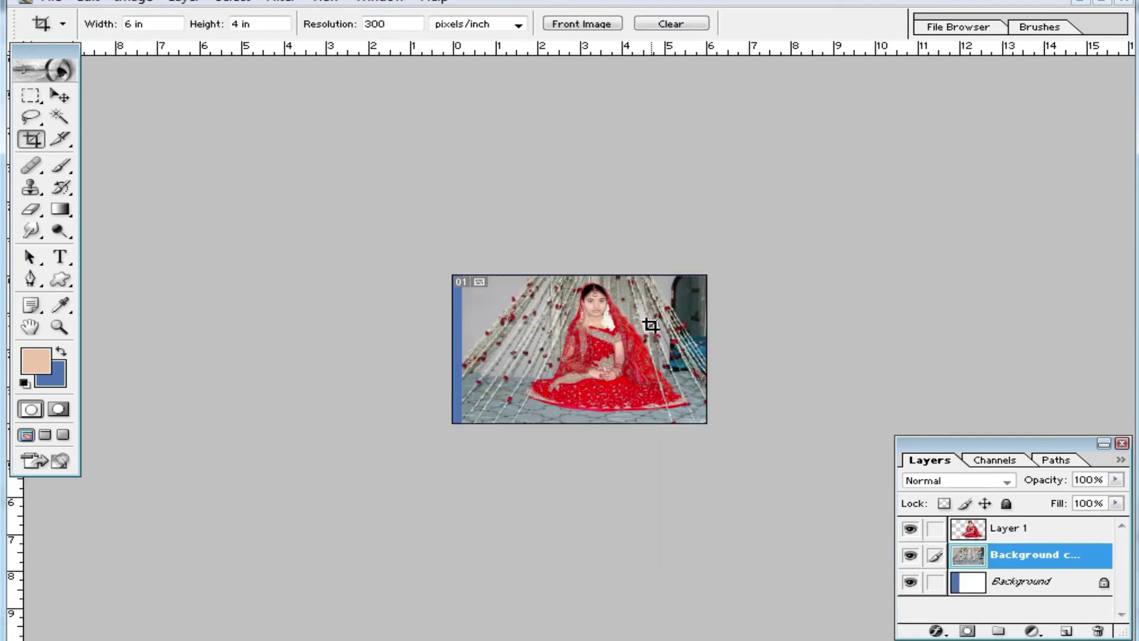
- Make Layer 1 active and use the Eraser on the photo's upper left
key(ctrl+plus)
key(ctrl+plus)
key(ctrl+plus)
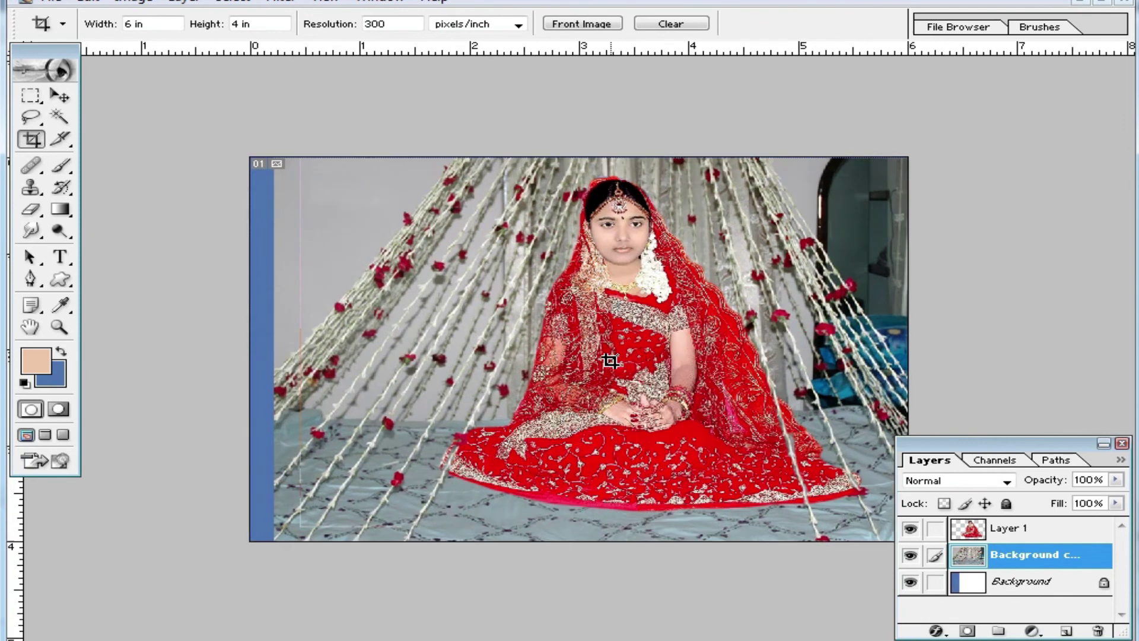
key(ctrl+minus)
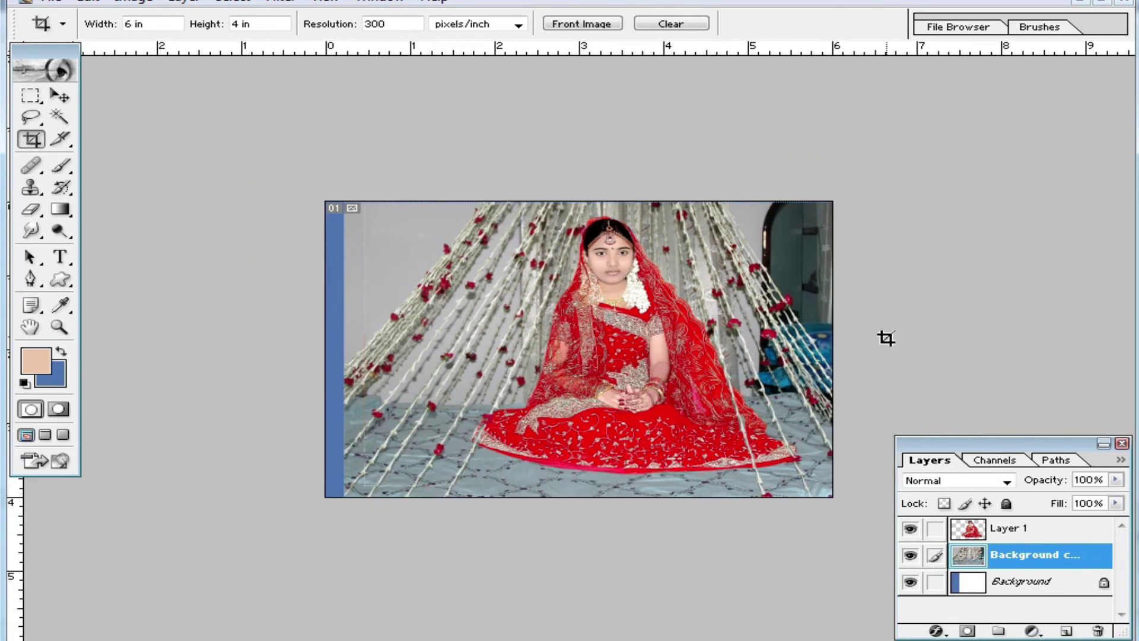
key(ctrl+plus)
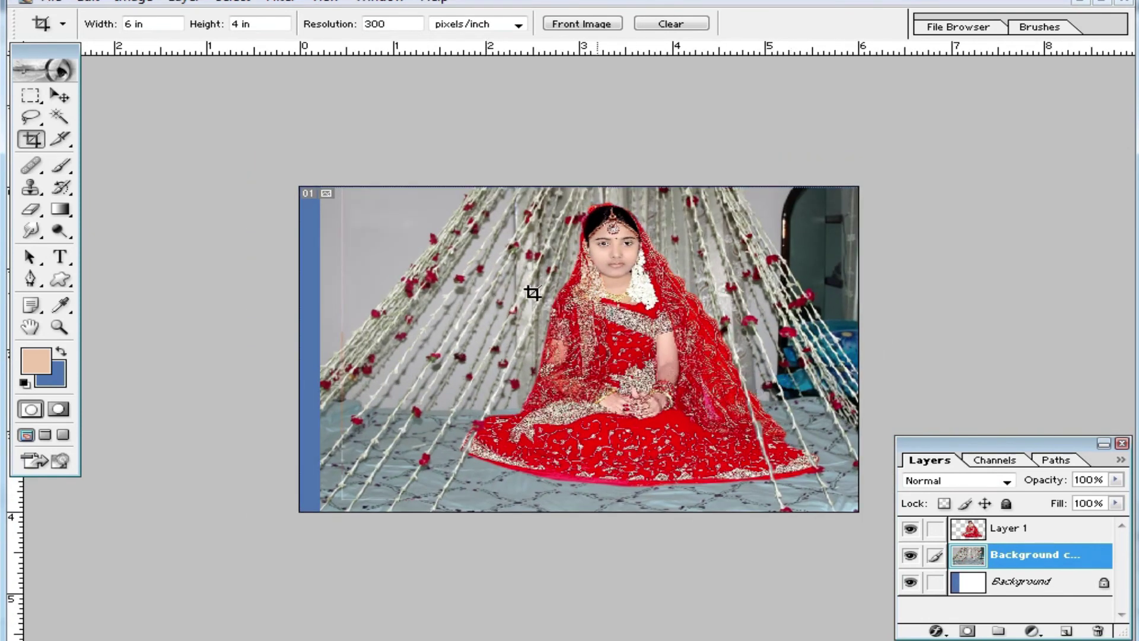
click(1047, 530)
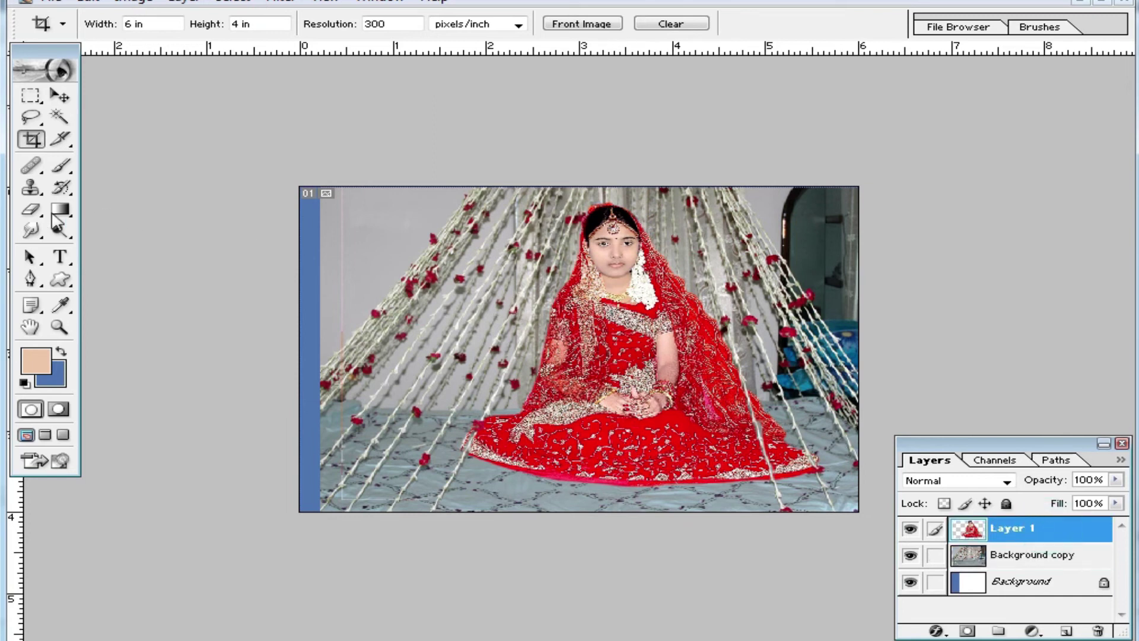
click(32, 209)
click(344, 182)
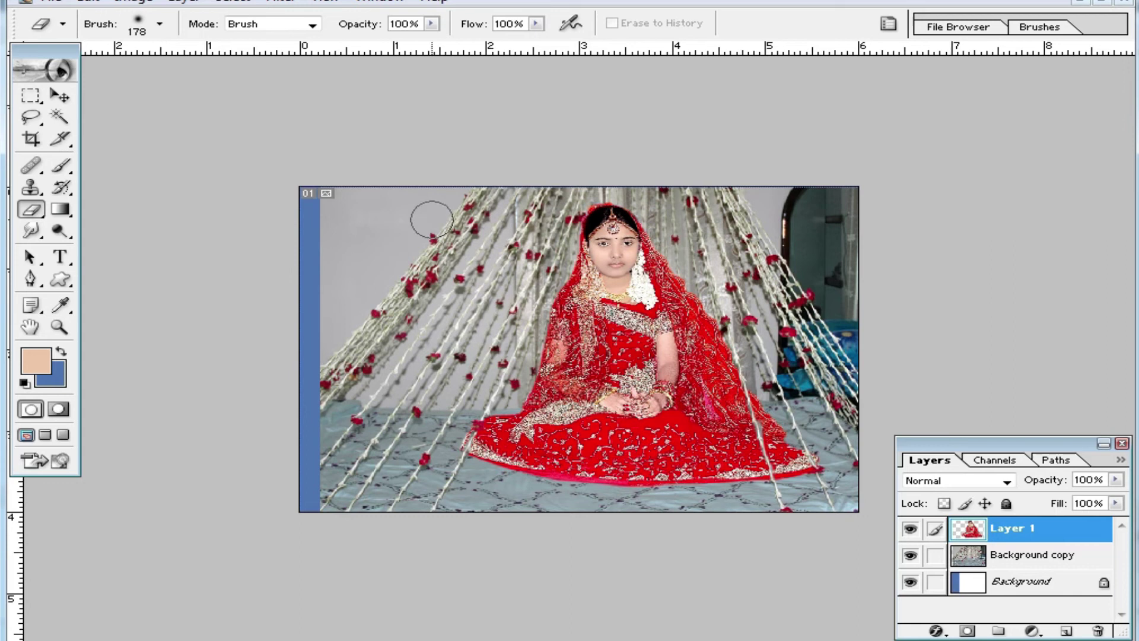
- Select the blue strip along the left edge and stretch it outward
click(31, 95)
drag(211, 119, 401, 575)
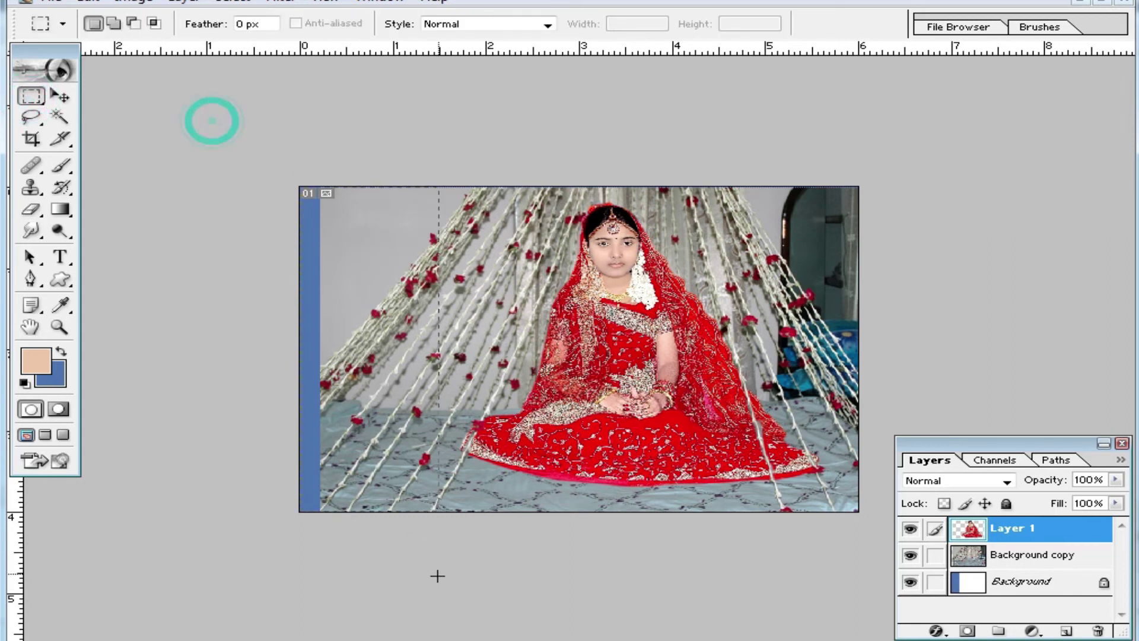
click(58, 95)
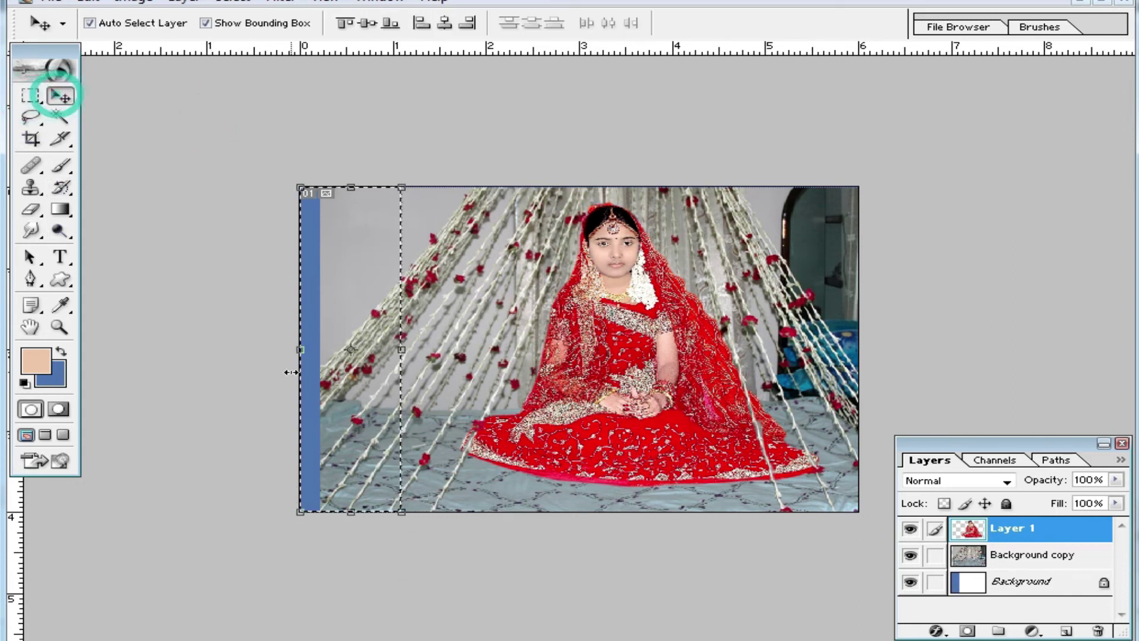
key(ctrl+t)
drag(299, 351, 255, 350)
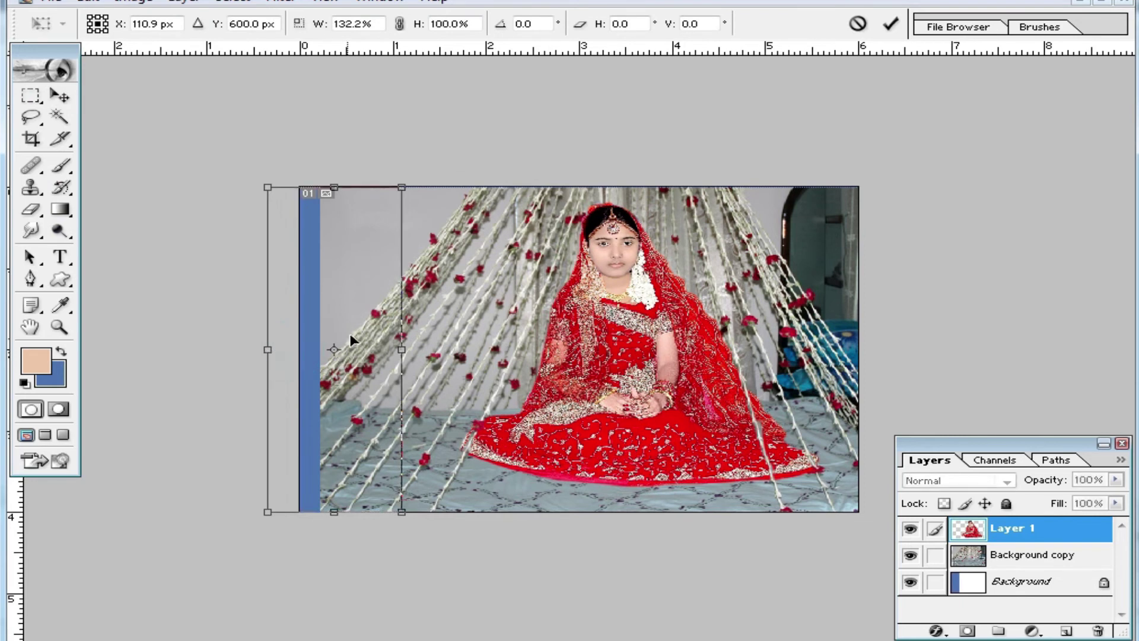
double_click(350, 306)
- Stretch the Background copy layer left over the blue strip
click(1048, 555)
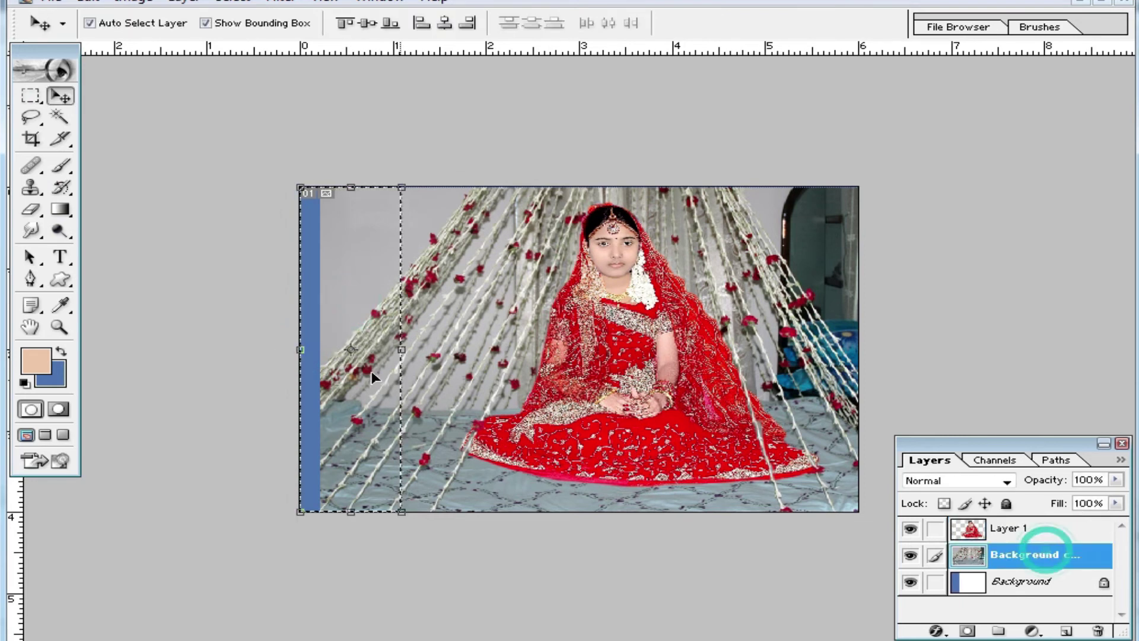
key(ctrl+t)
drag(267, 349, 264, 349)
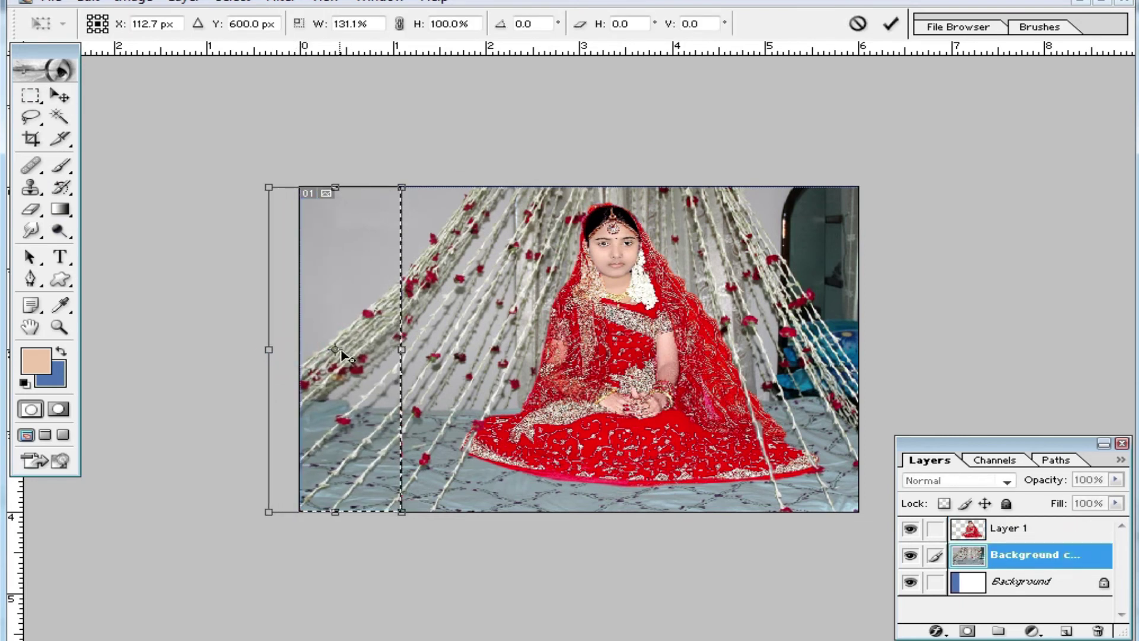
double_click(356, 346)
- Merge the cut-out bride layer down into Background copy
click(31, 96)
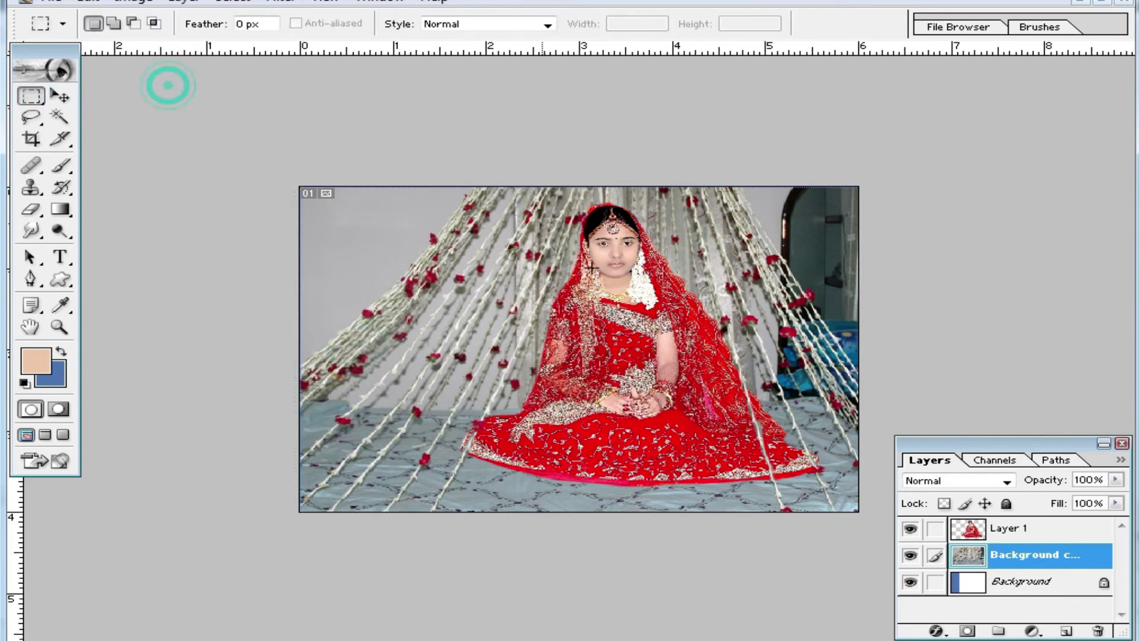
key(ctrl+plus)
click(59, 96)
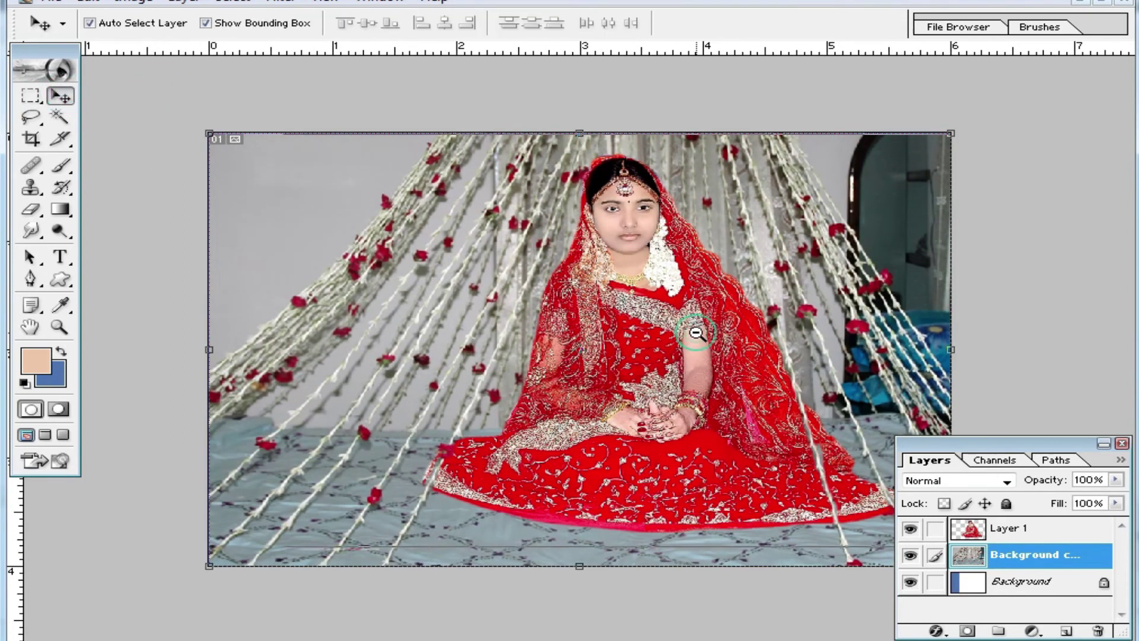
key(ctrl+minus)
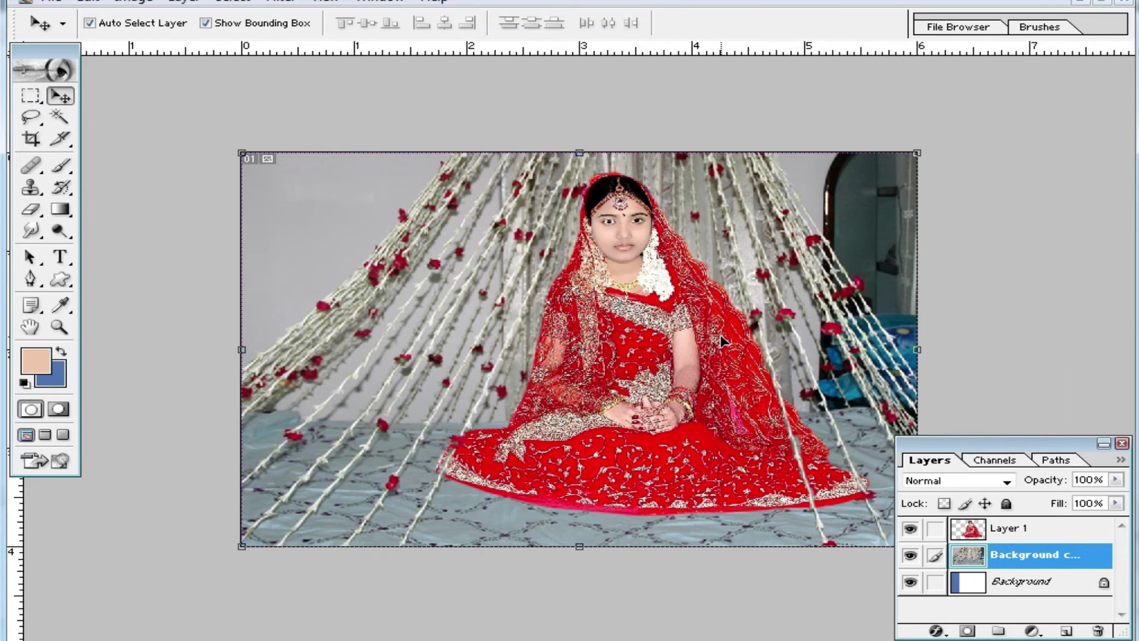
click(1050, 534)
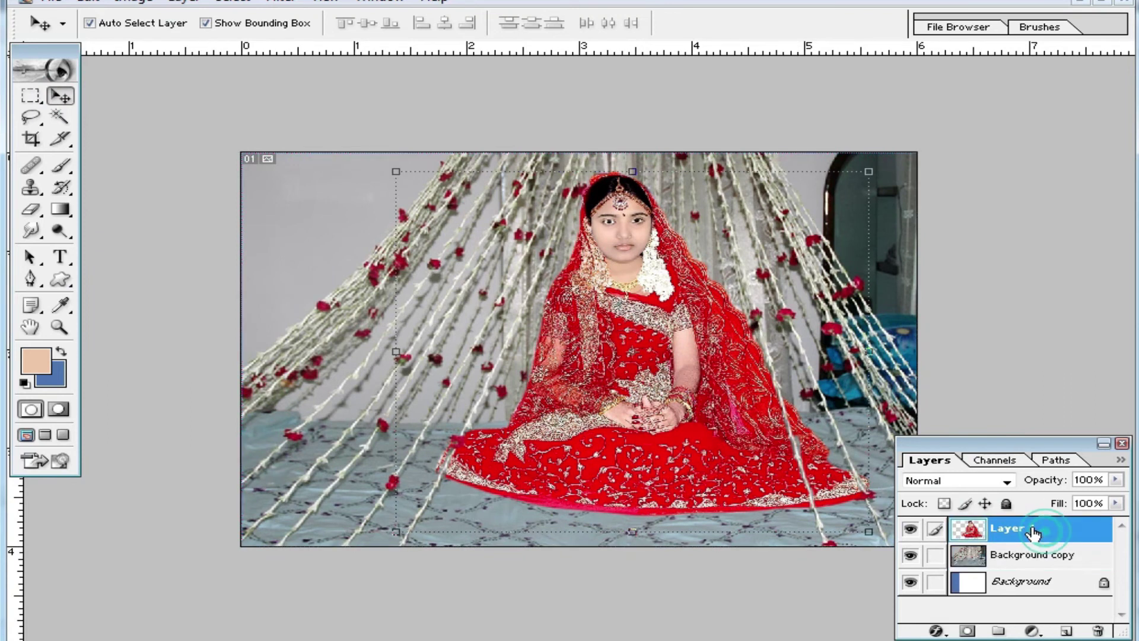
key(ctrl+e)
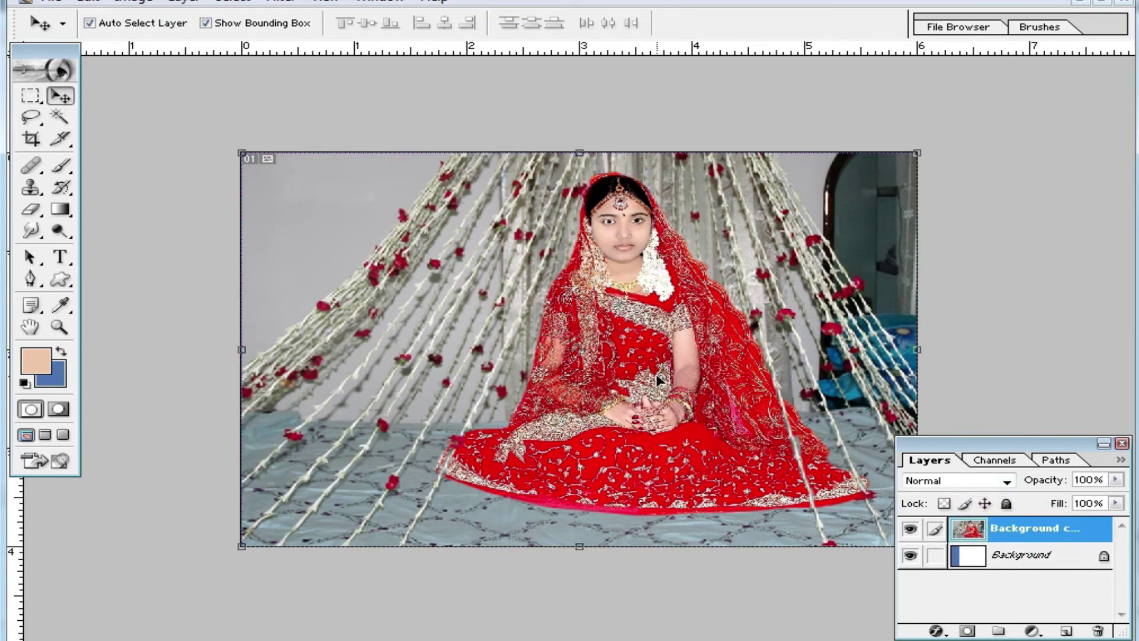
- Shift the photo slightly left and duplicate its layer
drag(658, 380, 612, 380)
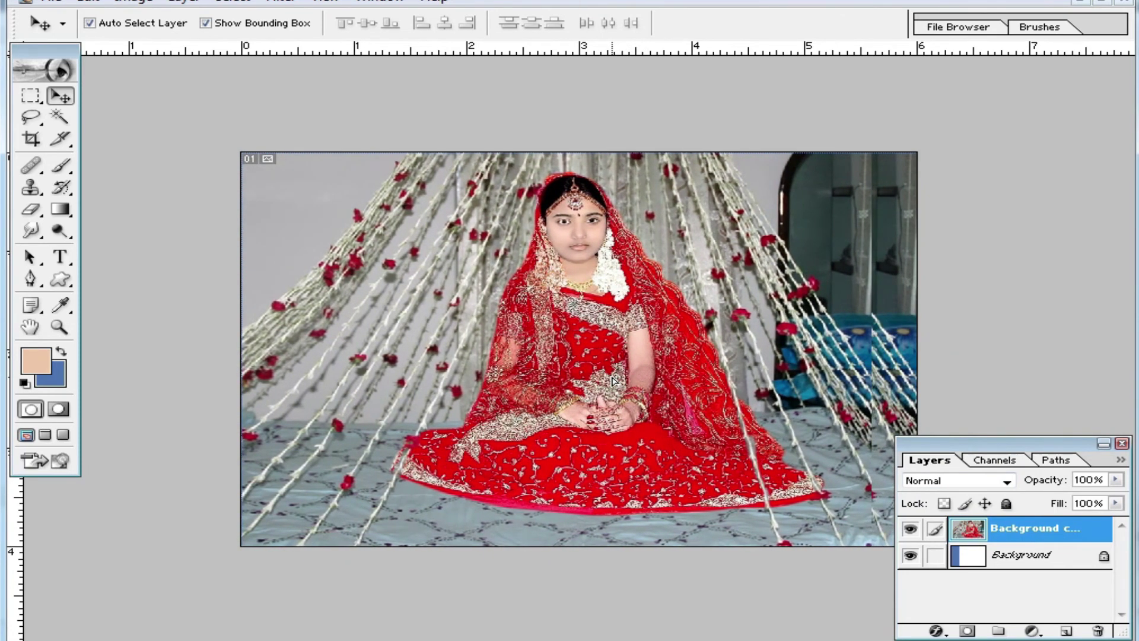
key(ctrl+j)
key(ctrl+minus)
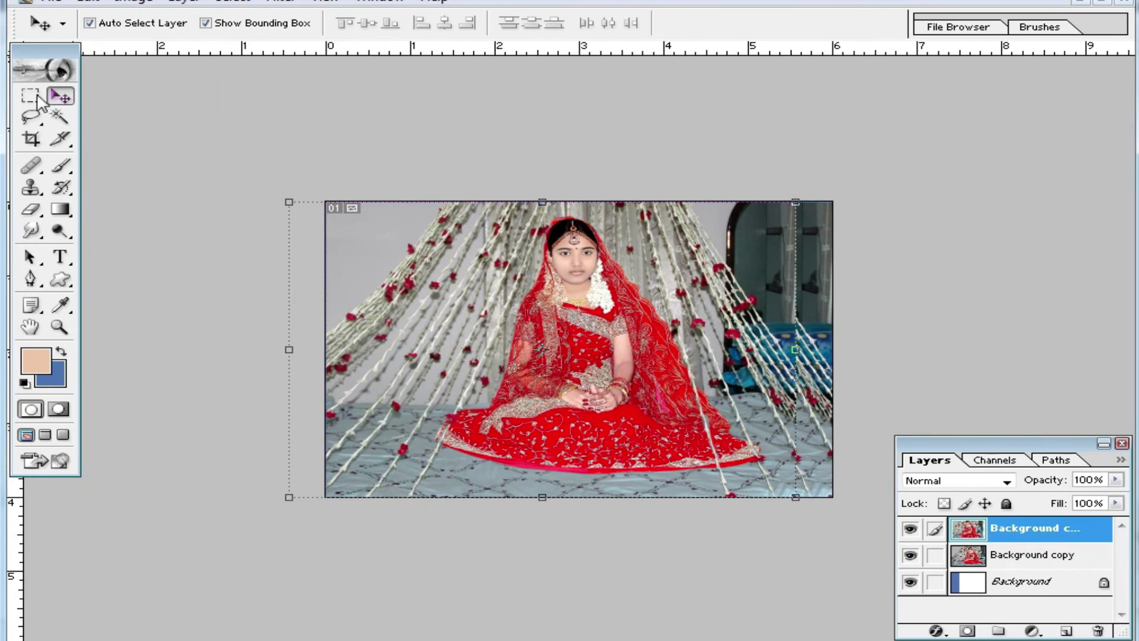
- Select the narrow right-edge strip and stretch it right to fill the gap
click(32, 96)
drag(910, 152, 773, 569)
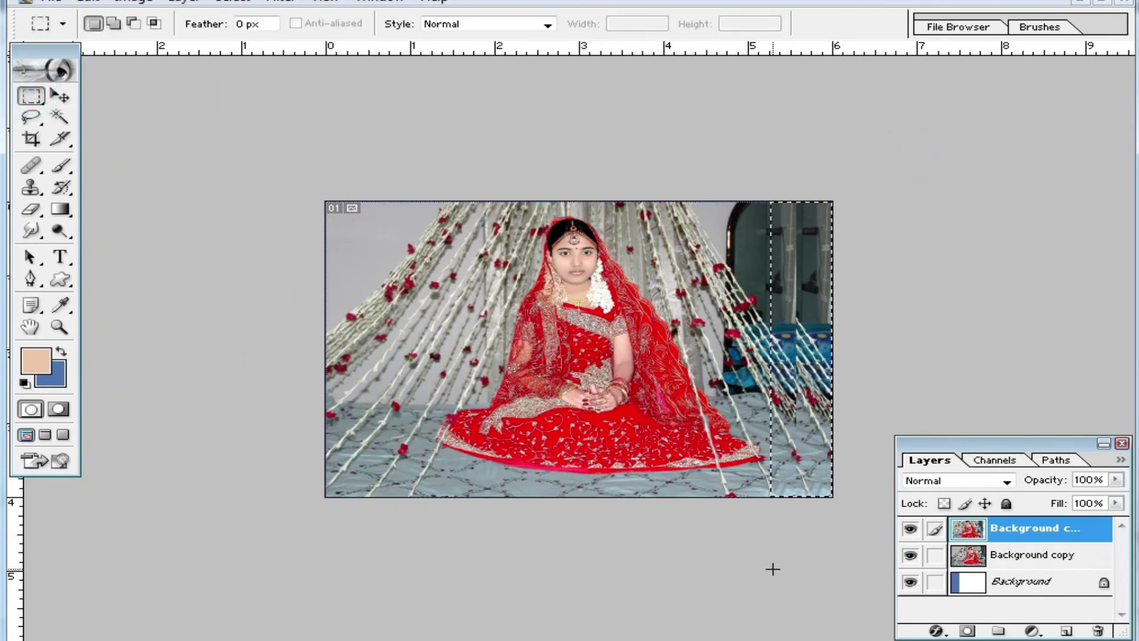
click(60, 95)
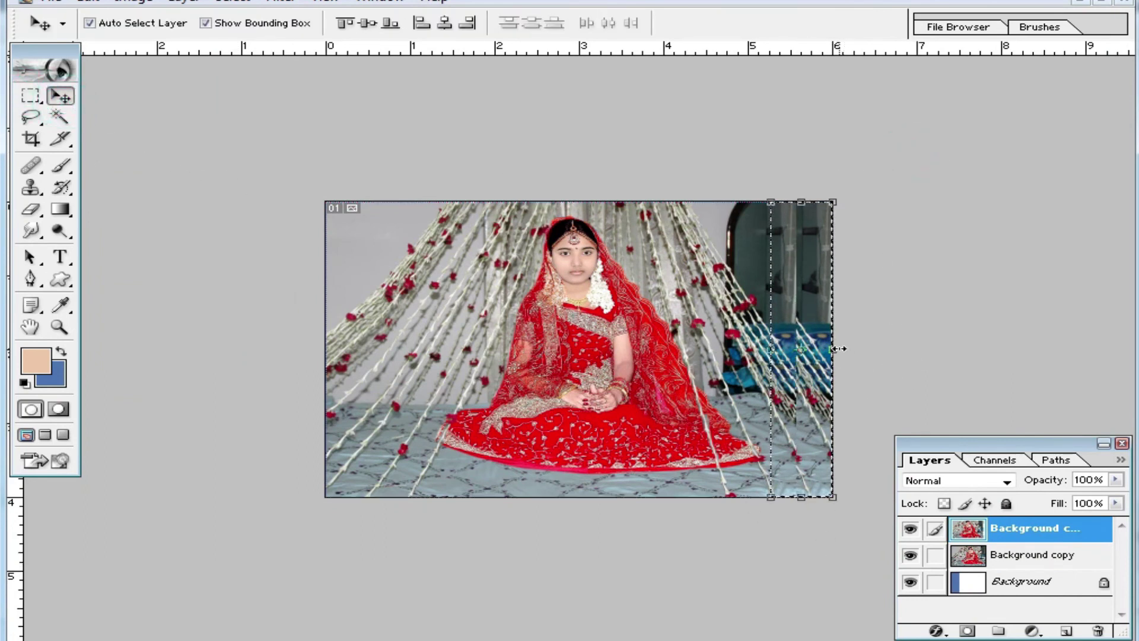
drag(834, 349, 919, 351)
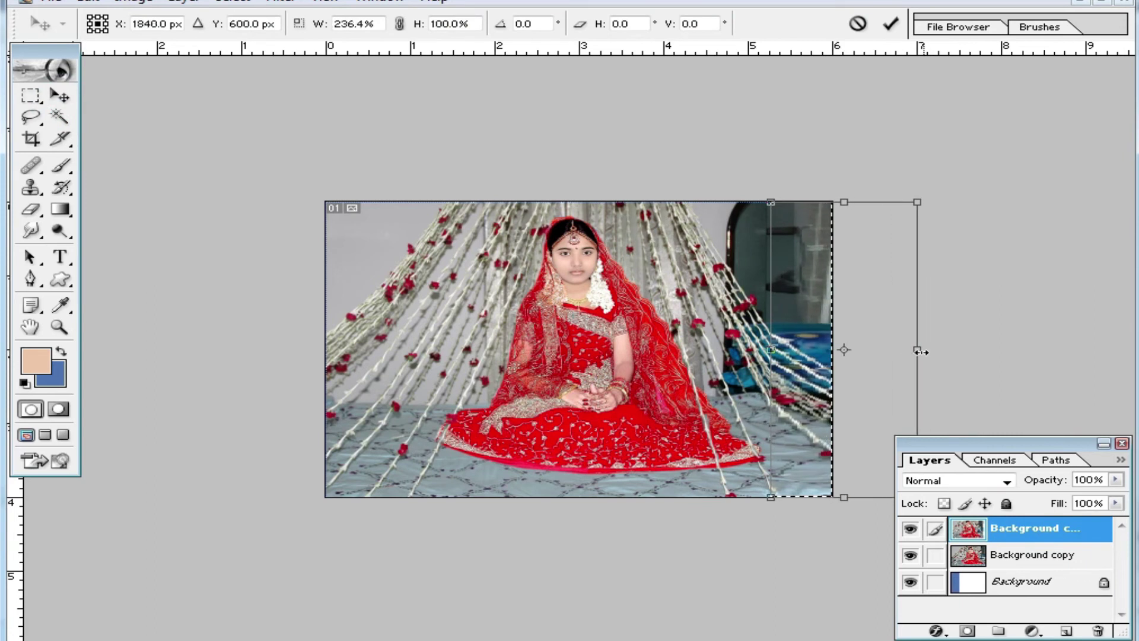
key(Return)
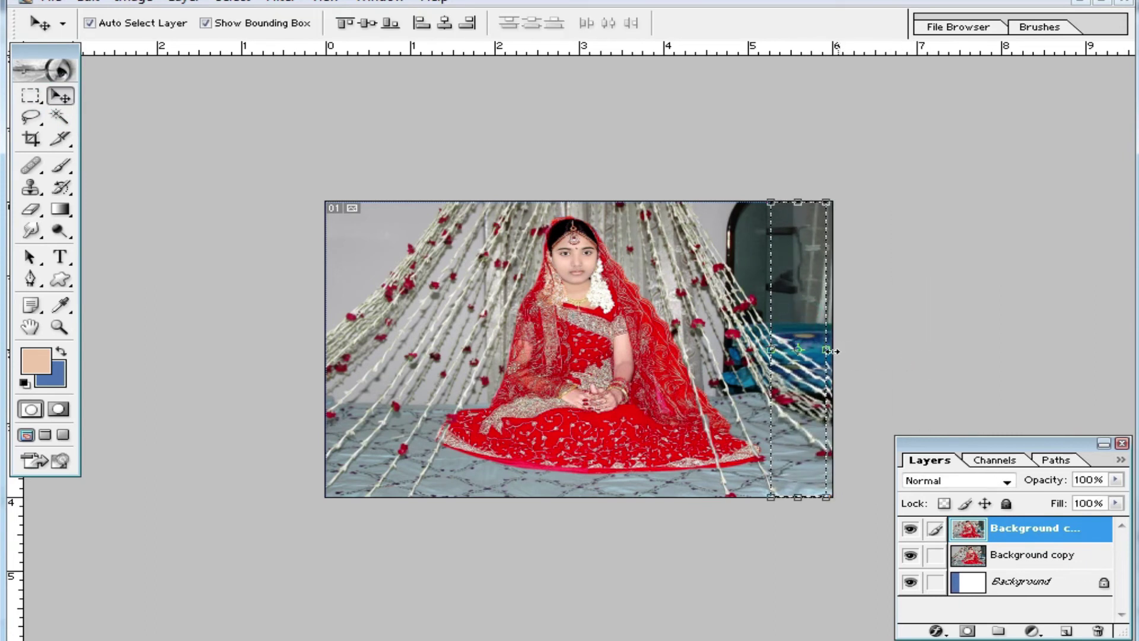
drag(829, 351, 834, 349)
key(Return)
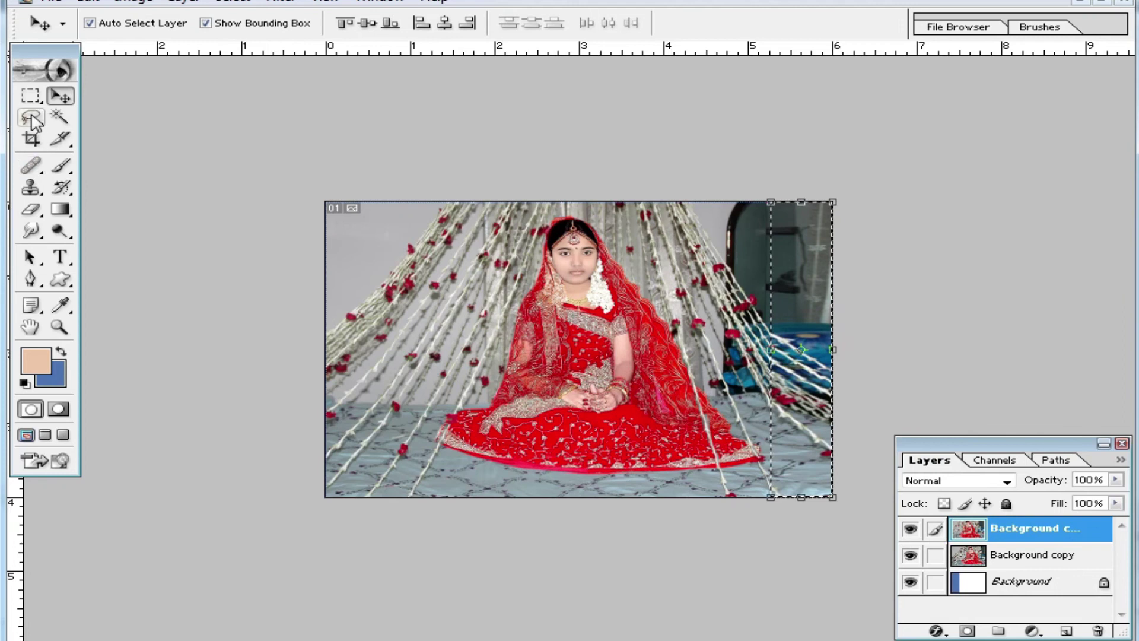
- Flatten the image into a single Background layer
click(31, 96)
key(ctrl+plus)
ctrl+alt+click(653, 356)
key(ctrl+shift+e)
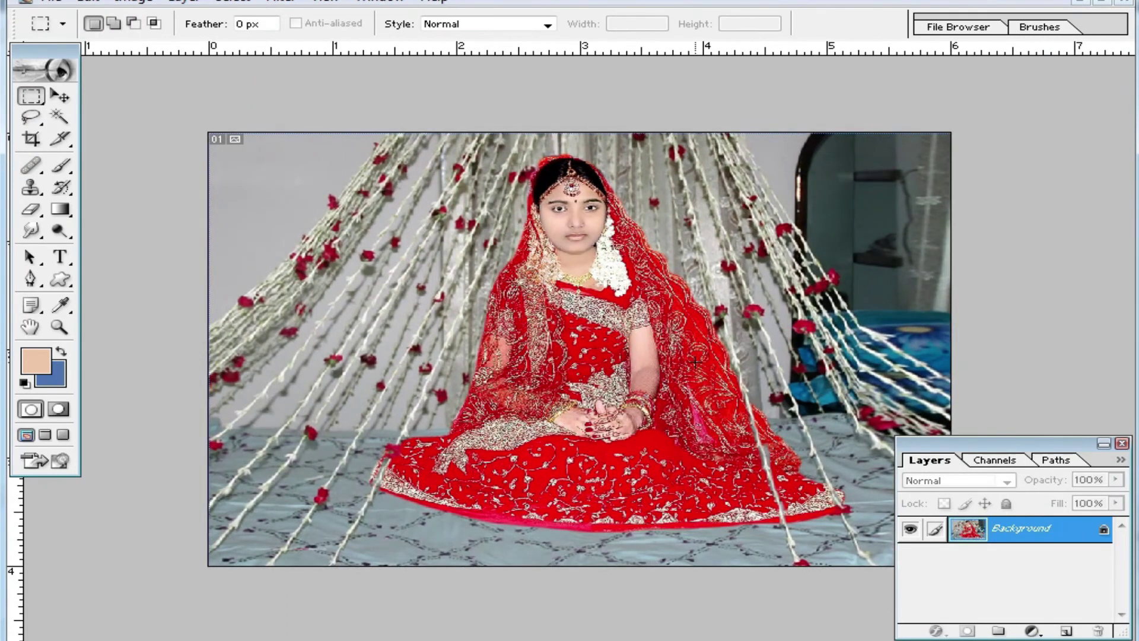
- Rotate the canvas 90° clockwise into portrait orientation
key(alt+i)
key(e)
key(9)
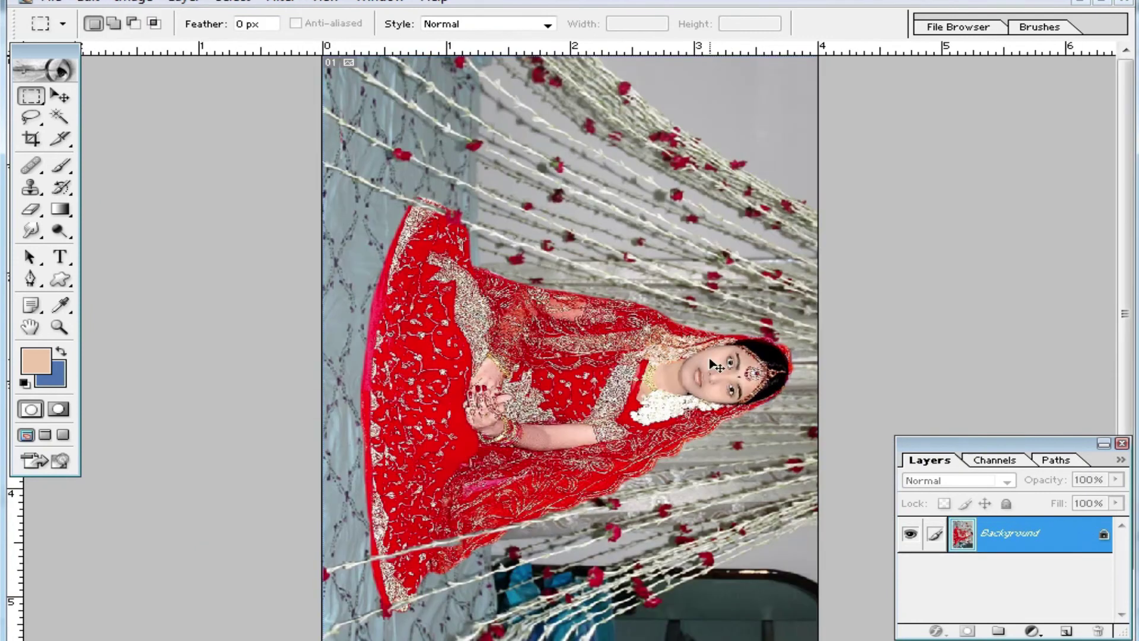
- Create a blank A4 document and drag the rotated photo into it
key(ctrl+n)
click(682, 249)
click(527, 390)
click(753, 202)
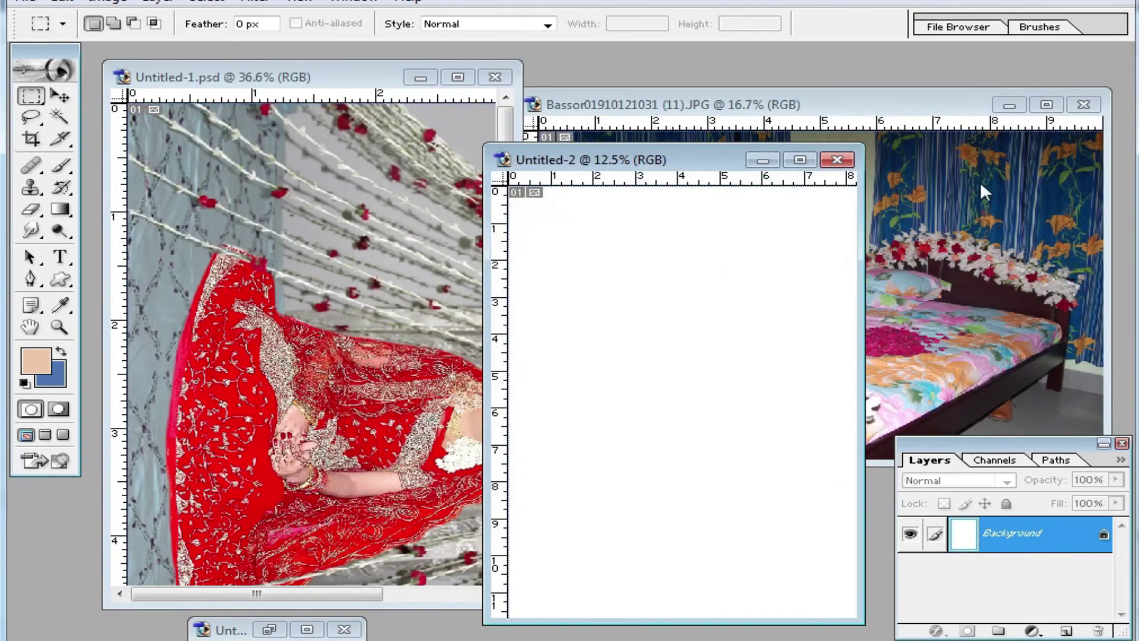
click(1083, 105)
drag(409, 238, 636, 288)
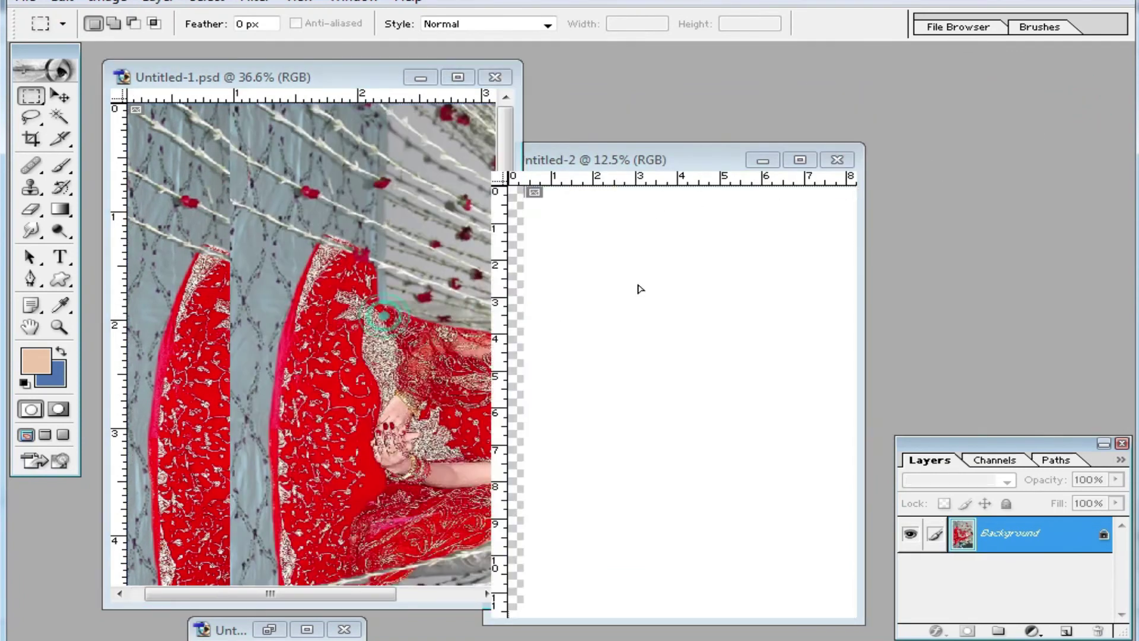
- Maximize the A4 document and move the photo into the page's top-left corner
double_click(695, 160)
key(ctrl+plus)
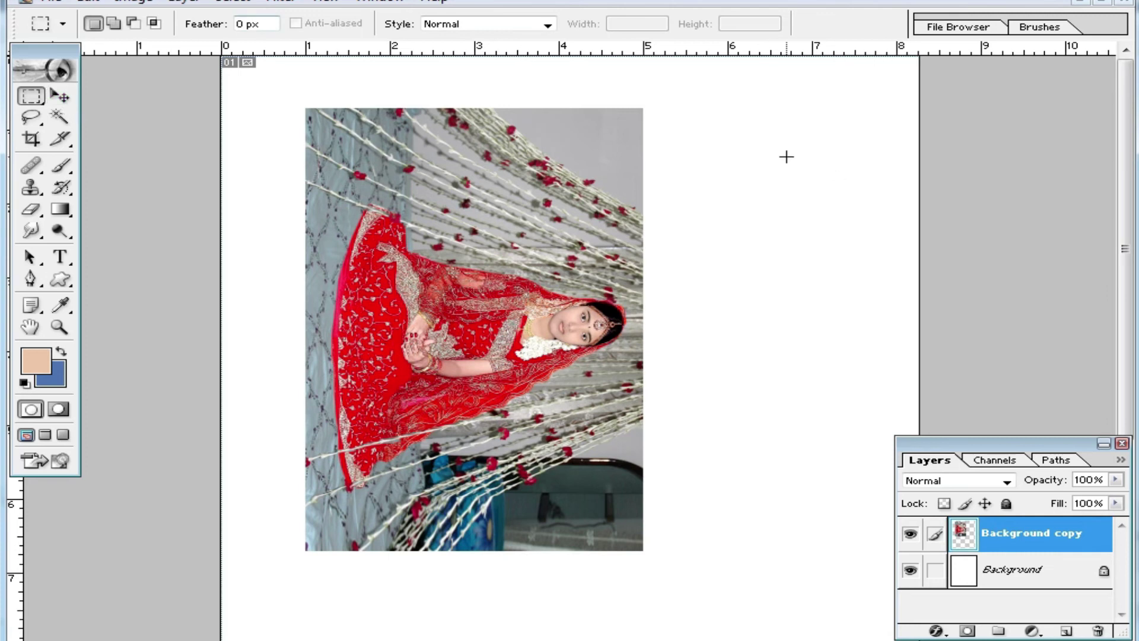
click(59, 95)
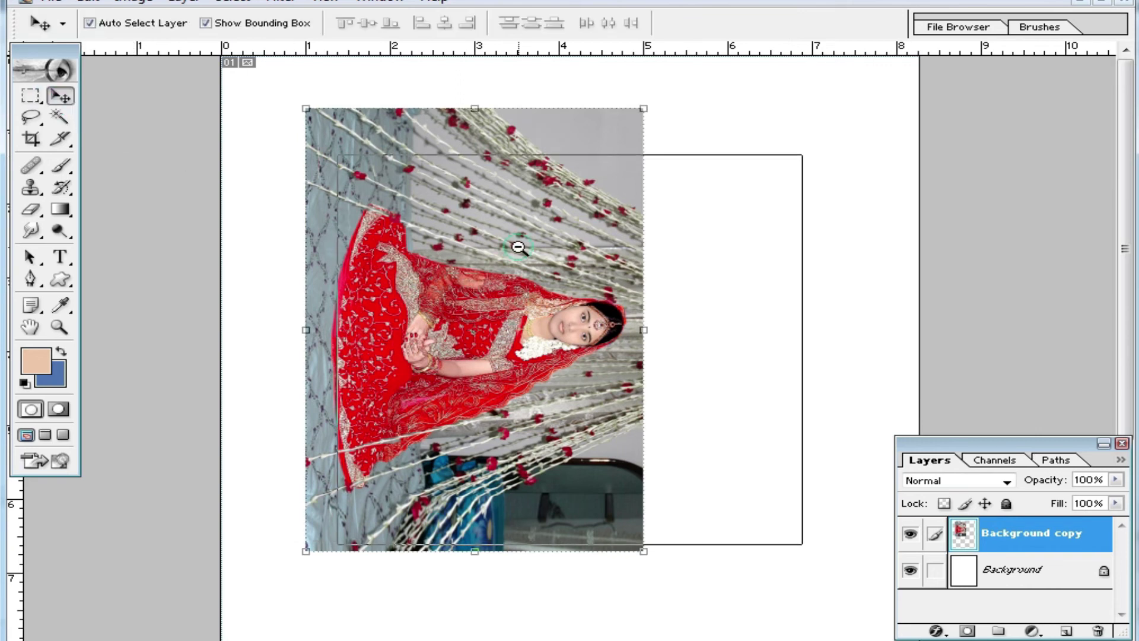
key(ctrl+minus)
mouse_move(539, 237)
mouse_down()
mouse_move(506, 212)
mouse_move(717, 239)
mouse_up()
key(ctrl+plus)
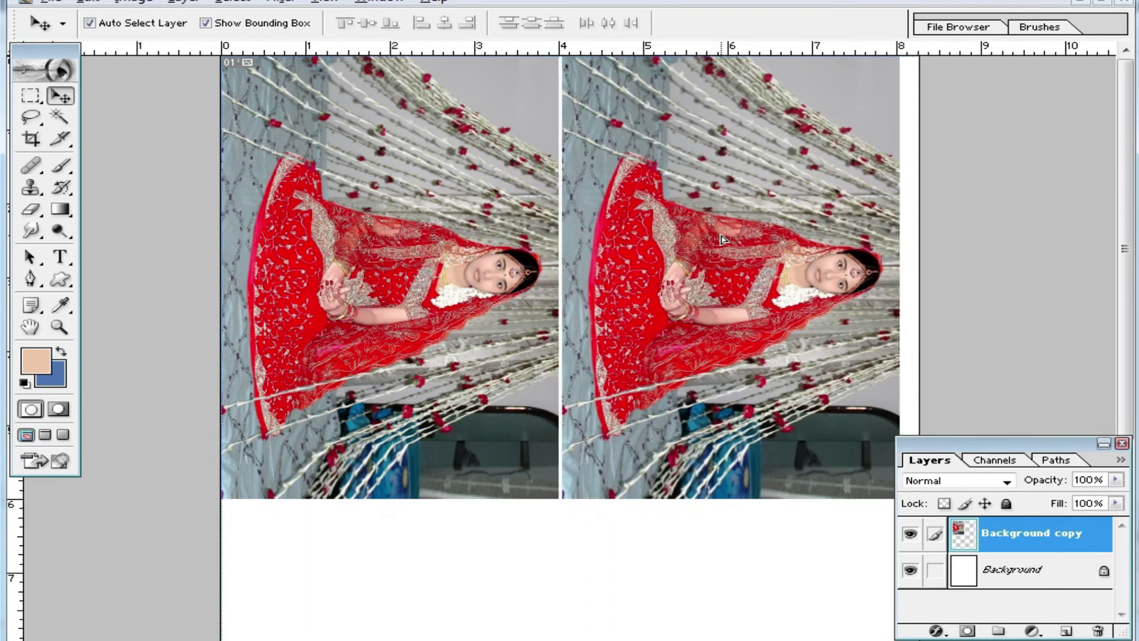
- Place a duplicate photo to its right, merge the two, and nudge them into place
drag(716, 239, 719, 240)
key(ctrl+e)
key(ctrl+minus)
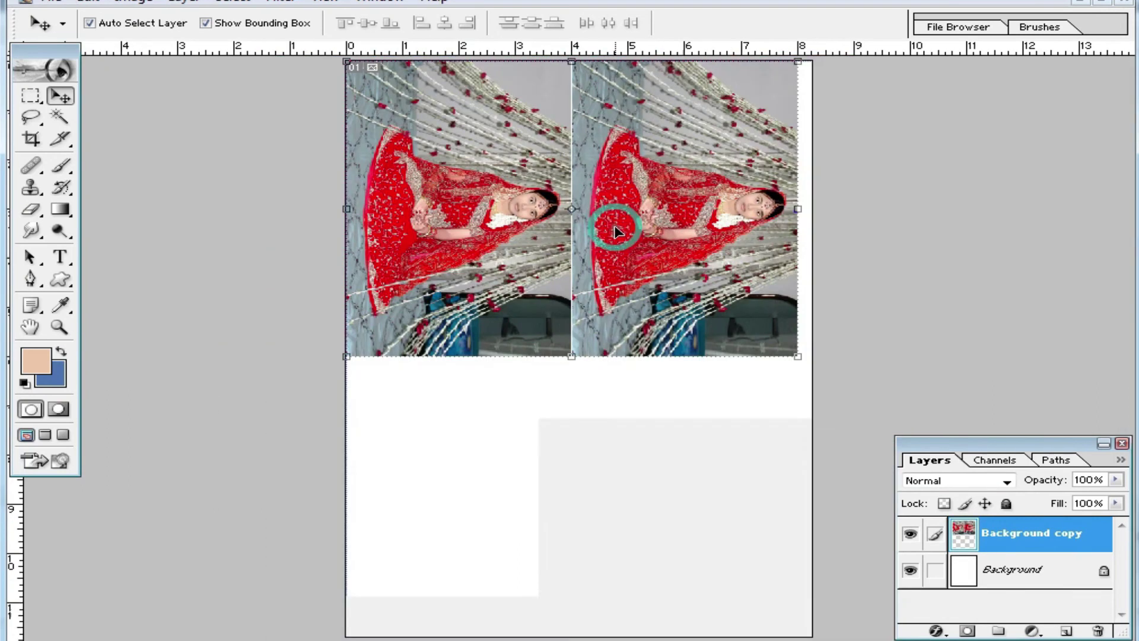
key(Right)
key(Down)
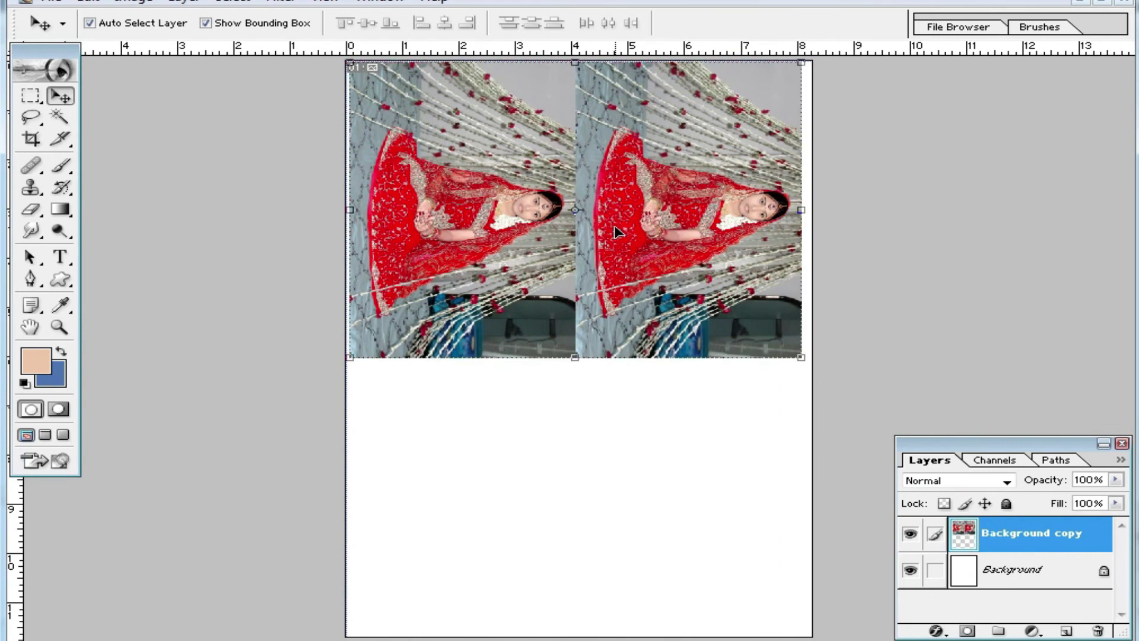
key(ctrl+plus)
key(ctrl+plus)
key(ctrl+plus)
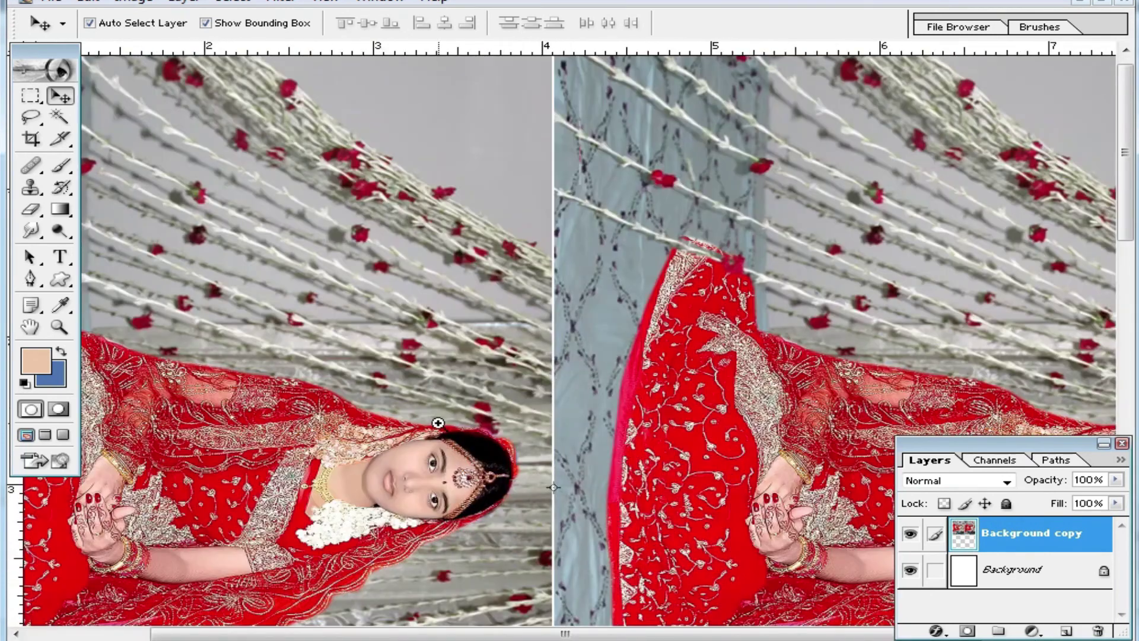
ctrl+click(438, 422)
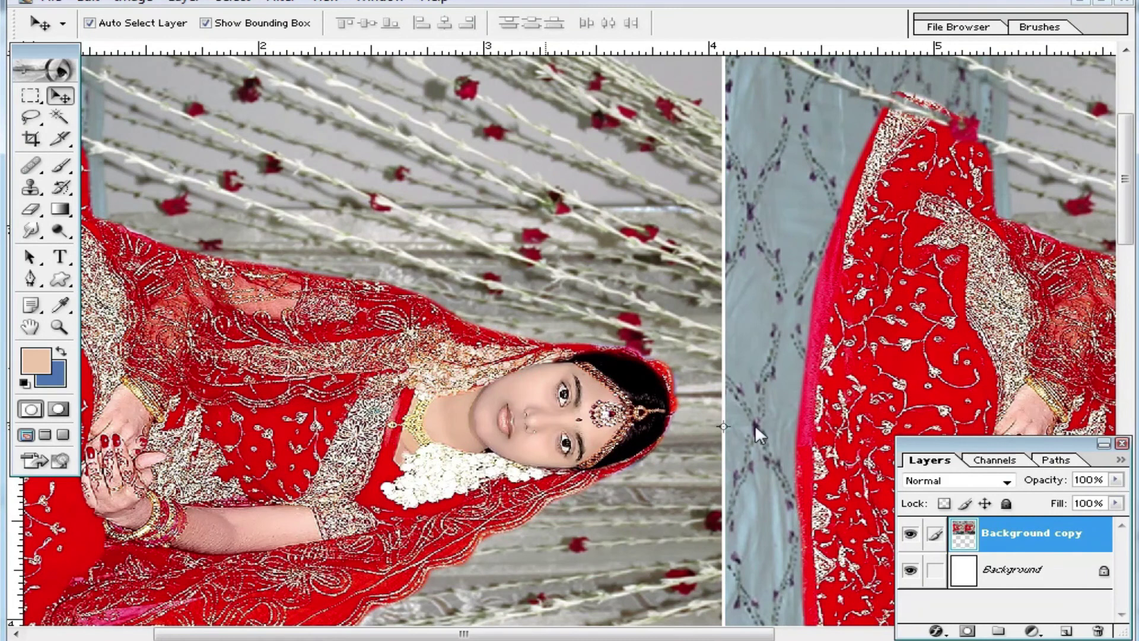
key(ctrl+l)
- Brighten the photos with Levels white input 243 and shift the highlights +9 toward blue
drag(950, 417, 938, 418)
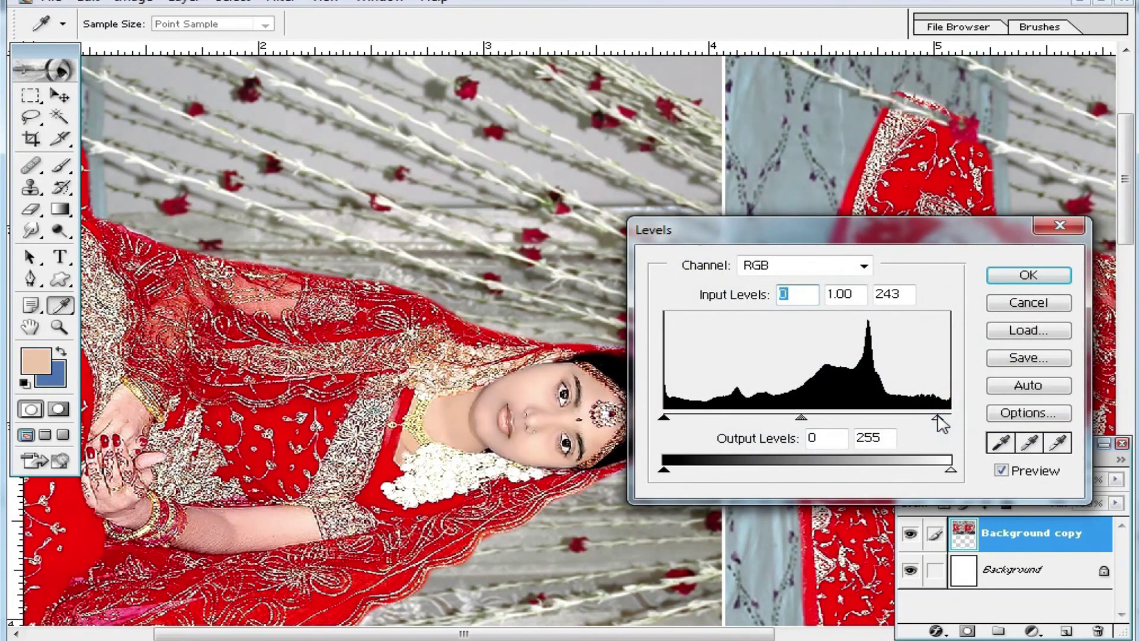
click(1035, 275)
key(ctrl+b)
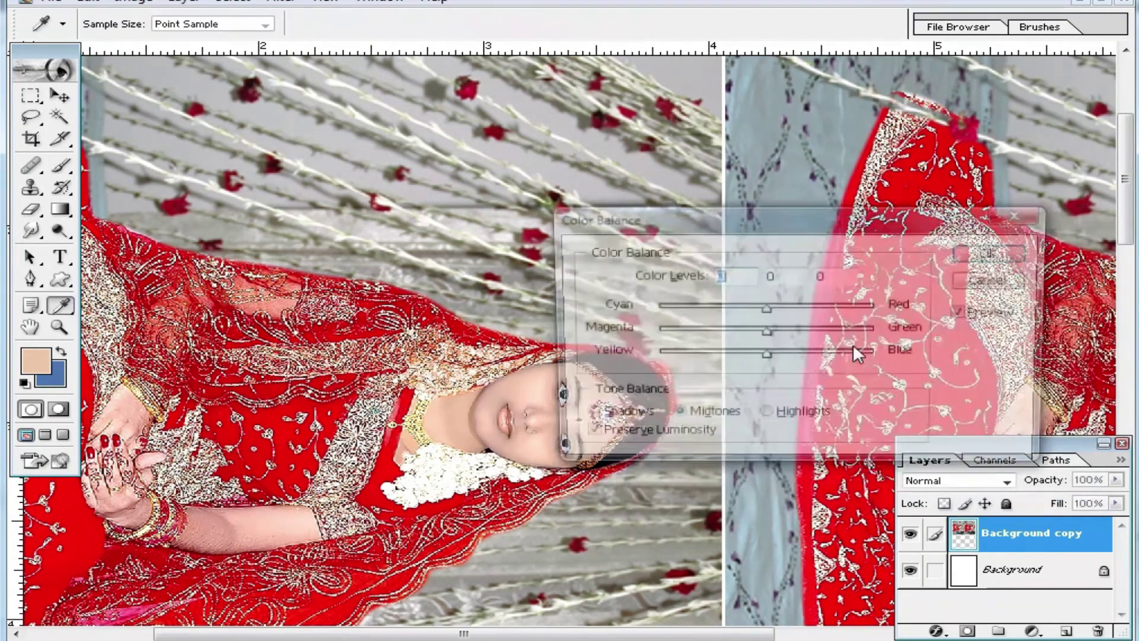
click(783, 416)
drag(765, 356, 775, 356)
click(994, 251)
- Zoom out and bring up Print with Preview, scaling the page to fit the paper
key(ctrl+minus)
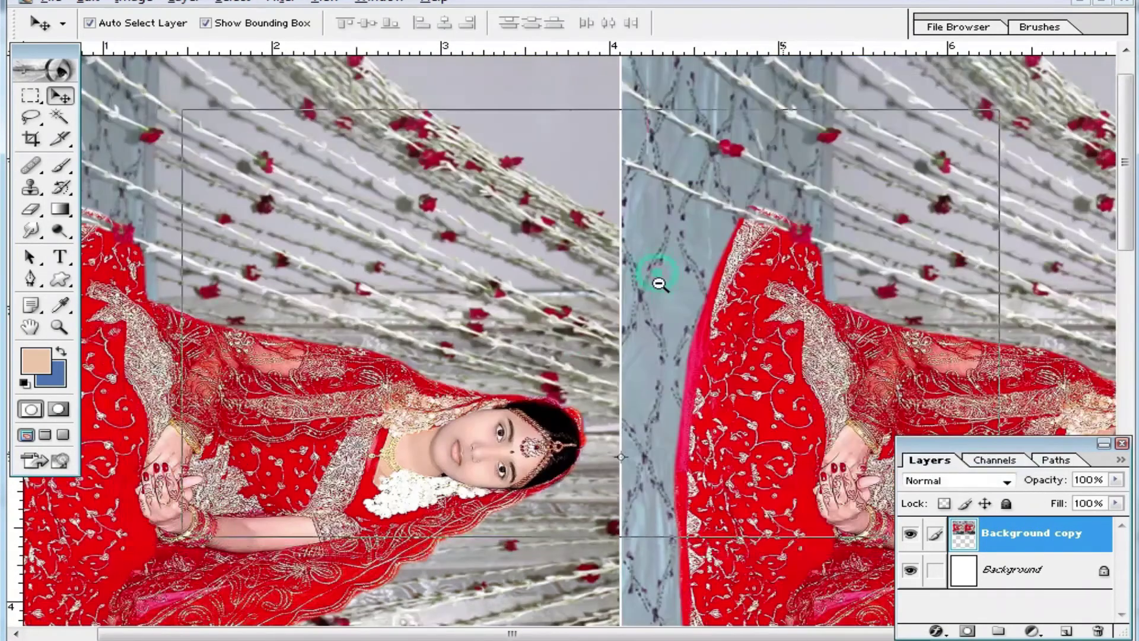
key(ctrl+minus)
key(ctrl+alt+p)
click(720, 213)
- In the printer properties, choose Epson Premium Glossy paper and High print quality
click(904, 83)
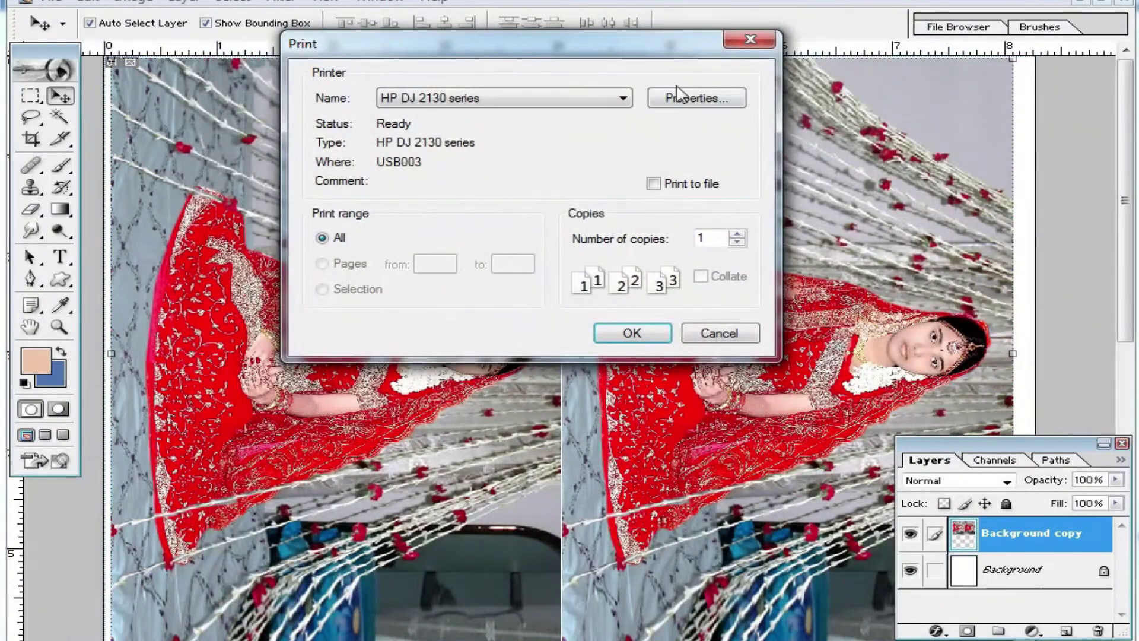
click(697, 98)
click(795, 239)
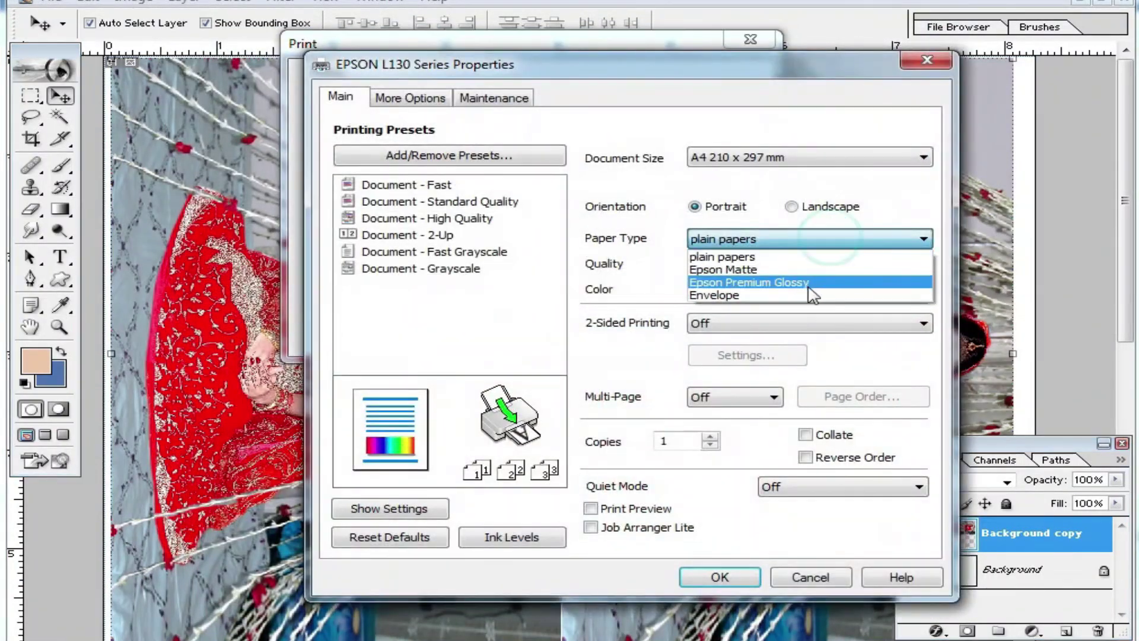
click(795, 282)
click(790, 266)
click(712, 306)
- Turn off high speed printing and print the two-photo page on the EPSON L130
click(410, 97)
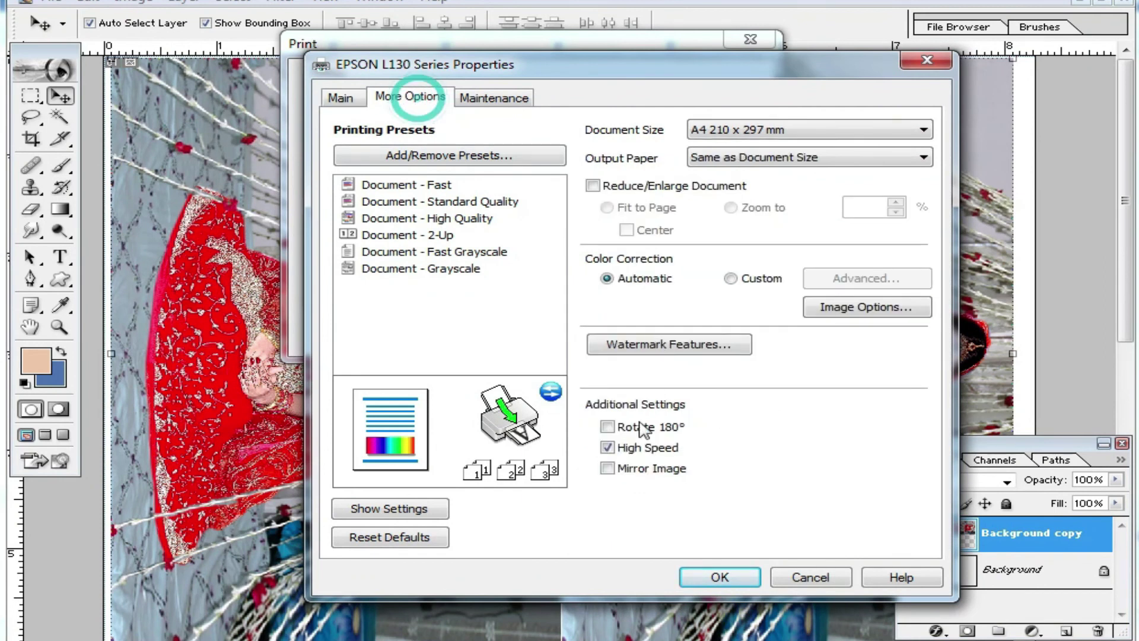
click(638, 451)
click(720, 577)
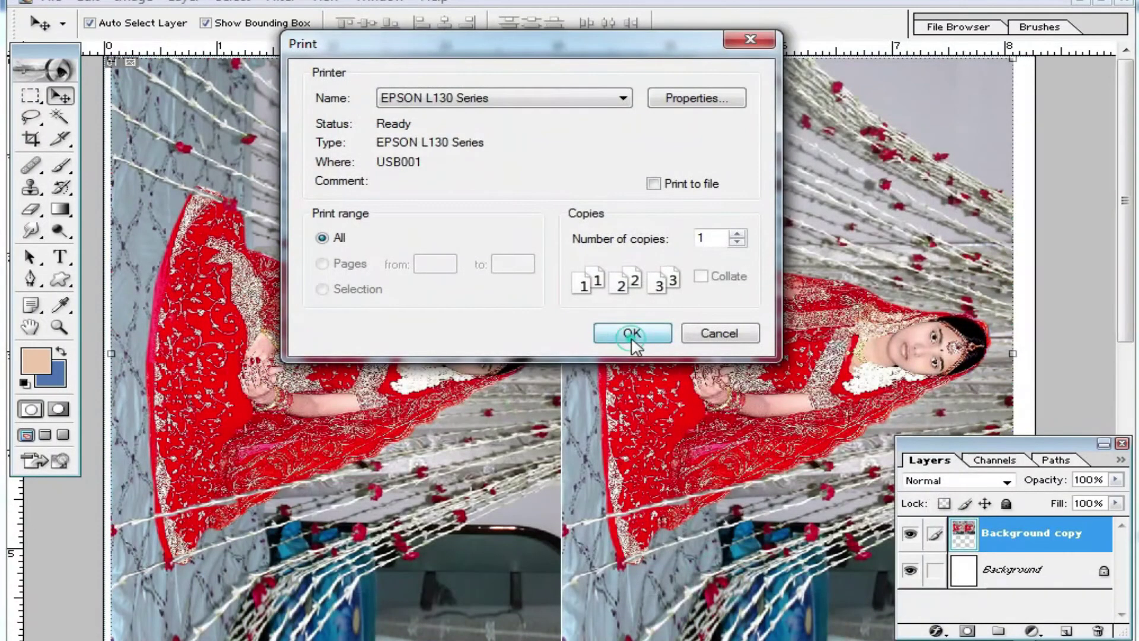
click(630, 331)
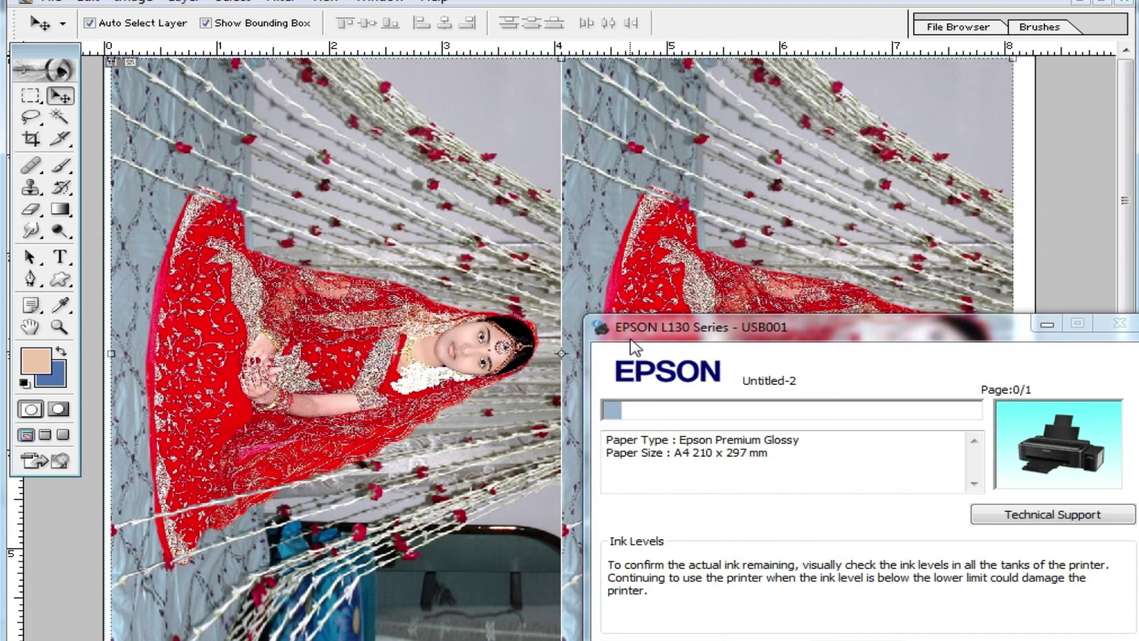
- Minimize the printer status window and maximize the bride document again
click(1094, 9)
click(1047, 324)
double_click(337, 73)
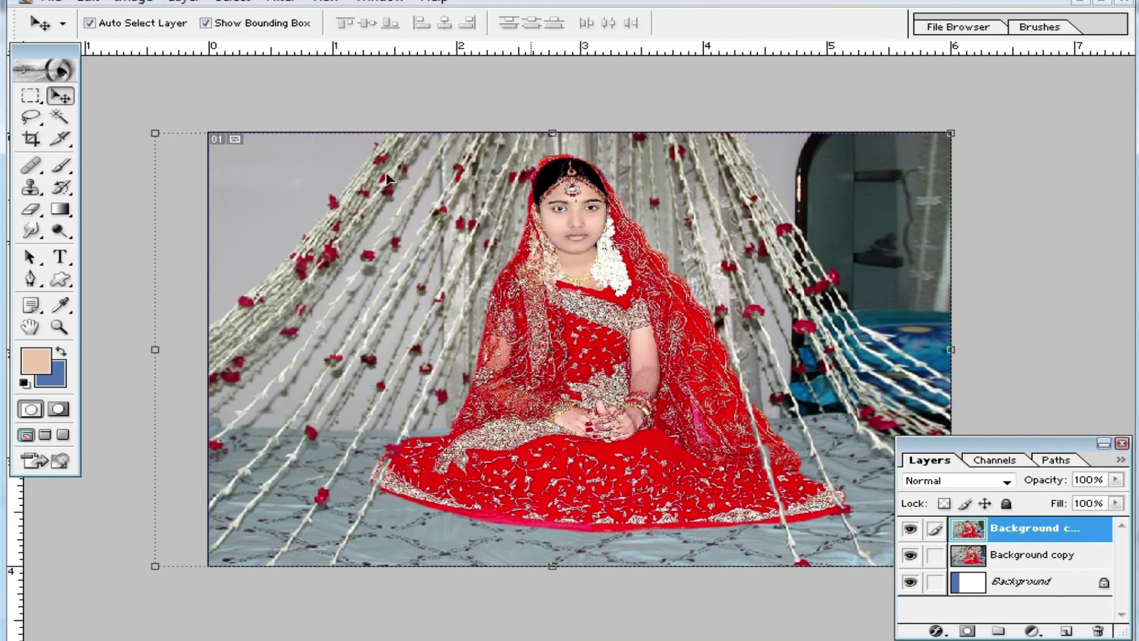
- Switch to the Crop tool with width 10 in, then try and cancel a first crop box
key(ctrl+minus)
key(c)
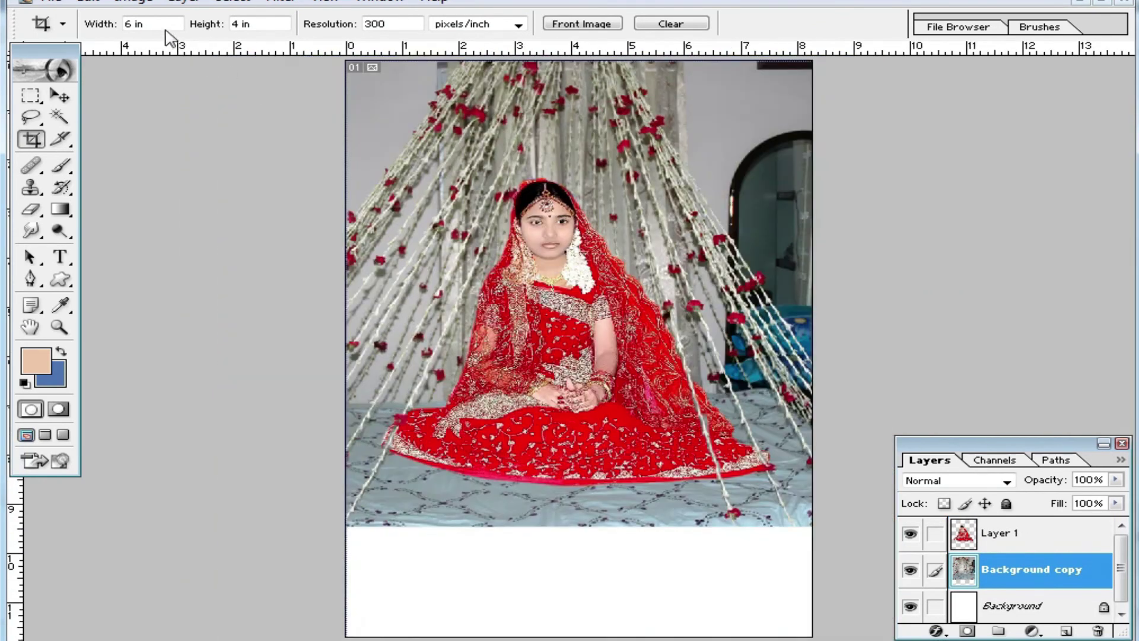
double_click(153, 24)
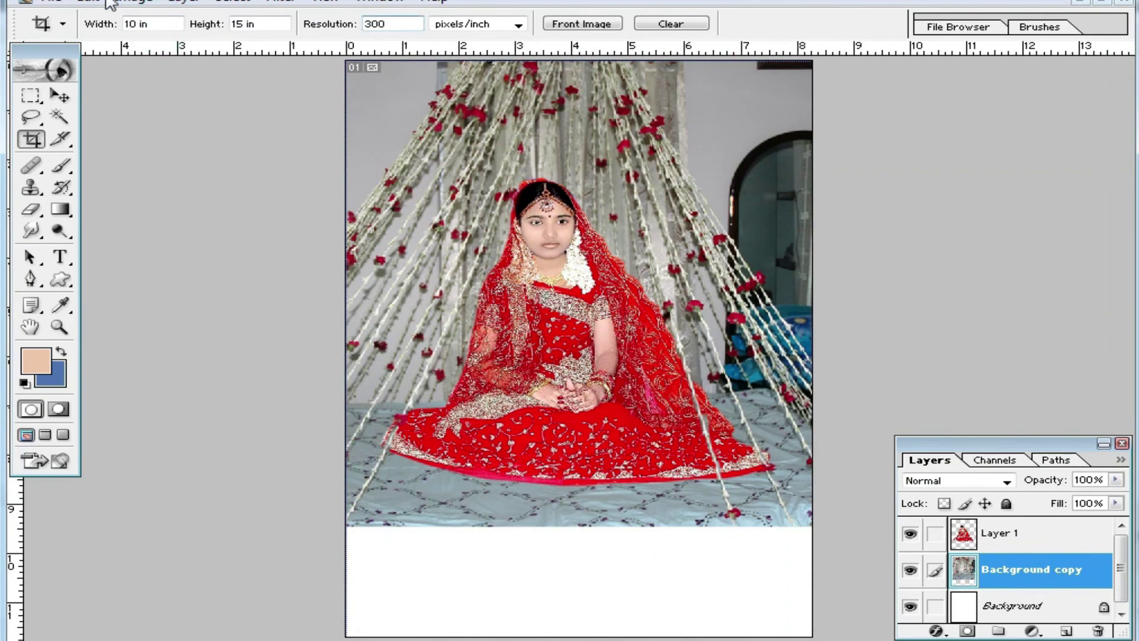
key(ctrl+minus)
drag(386, 93, 866, 496)
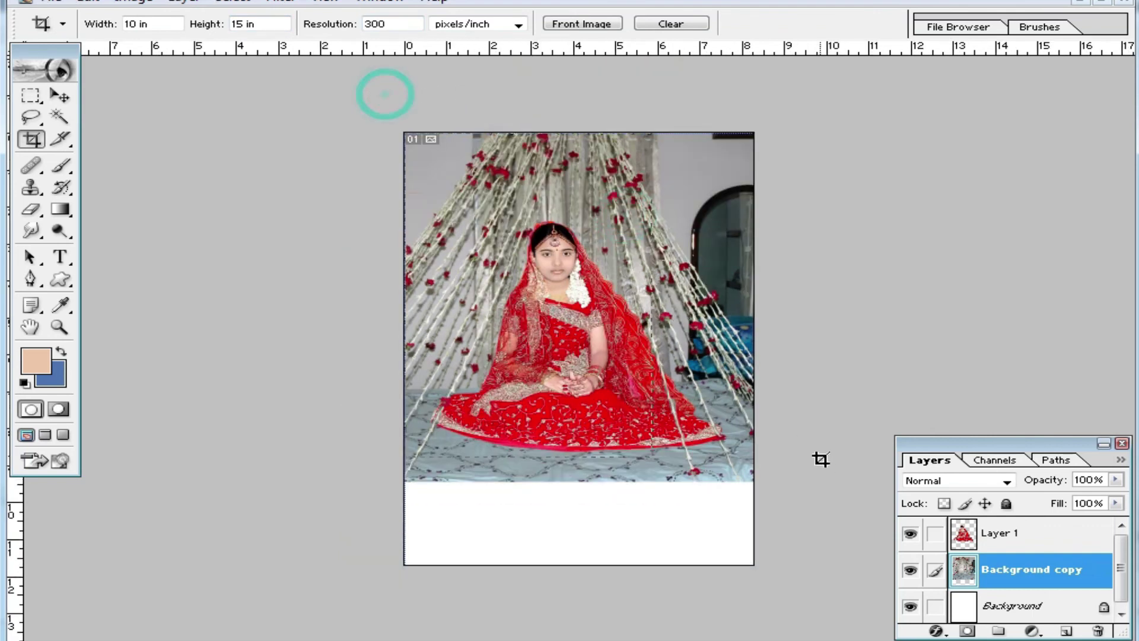
right_click(585, 331)
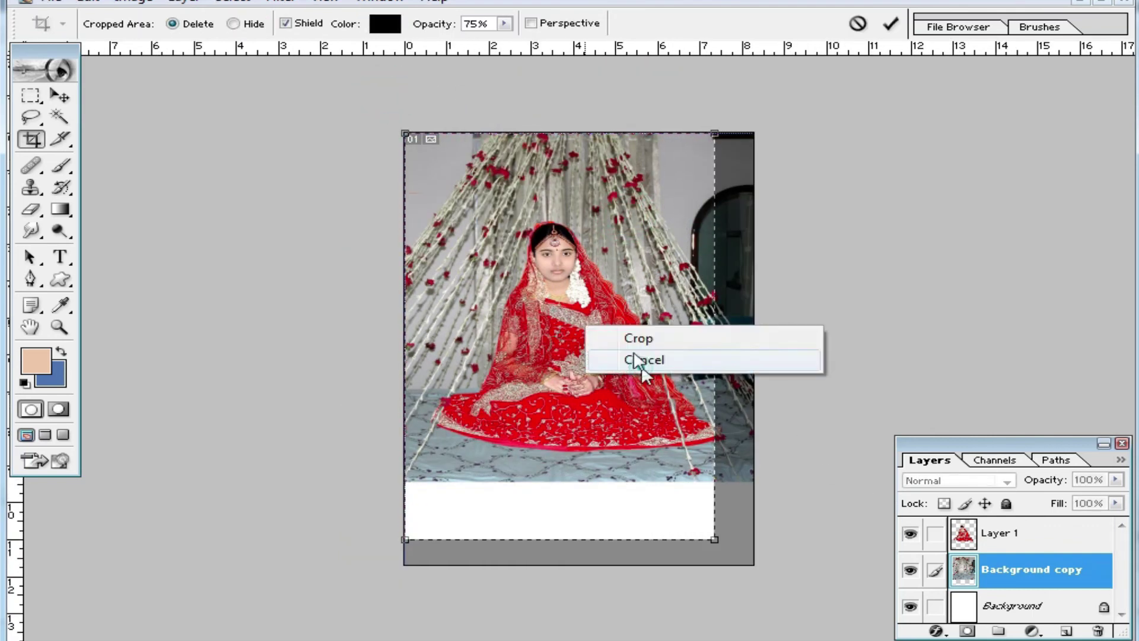
click(635, 358)
- Set crop height to 12 in, draw and position the 10 × 12 crop box, and apply it
double_click(276, 24)
text(2)
mouse_move(387, 112)
mouse_down()
mouse_move(831, 484)
mouse_move(819, 473)
mouse_up()
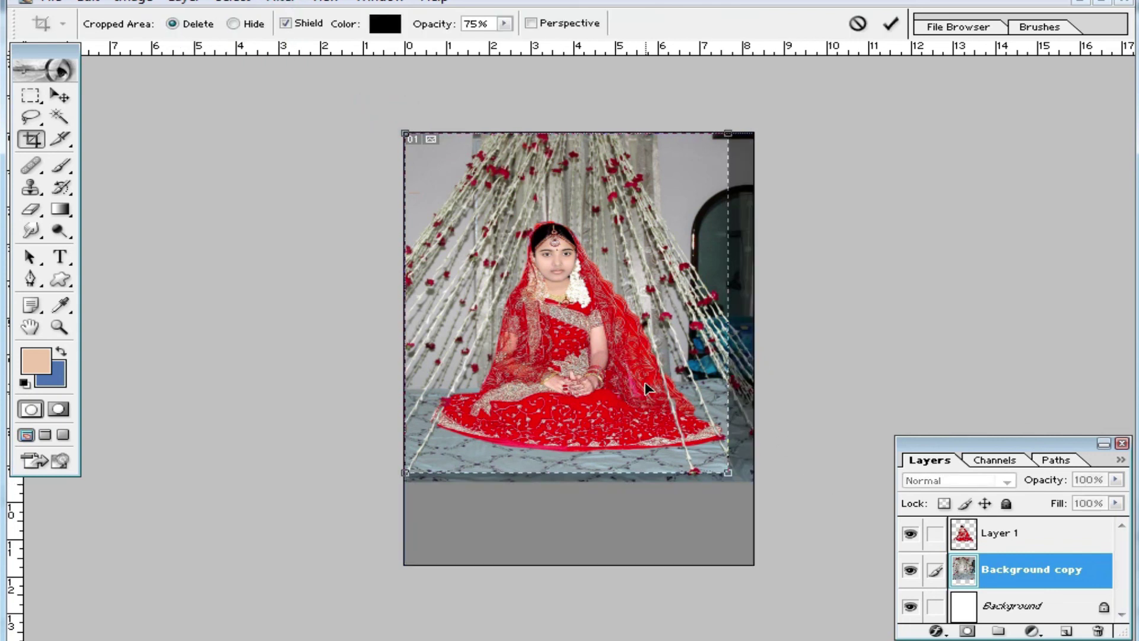
drag(647, 389, 668, 386)
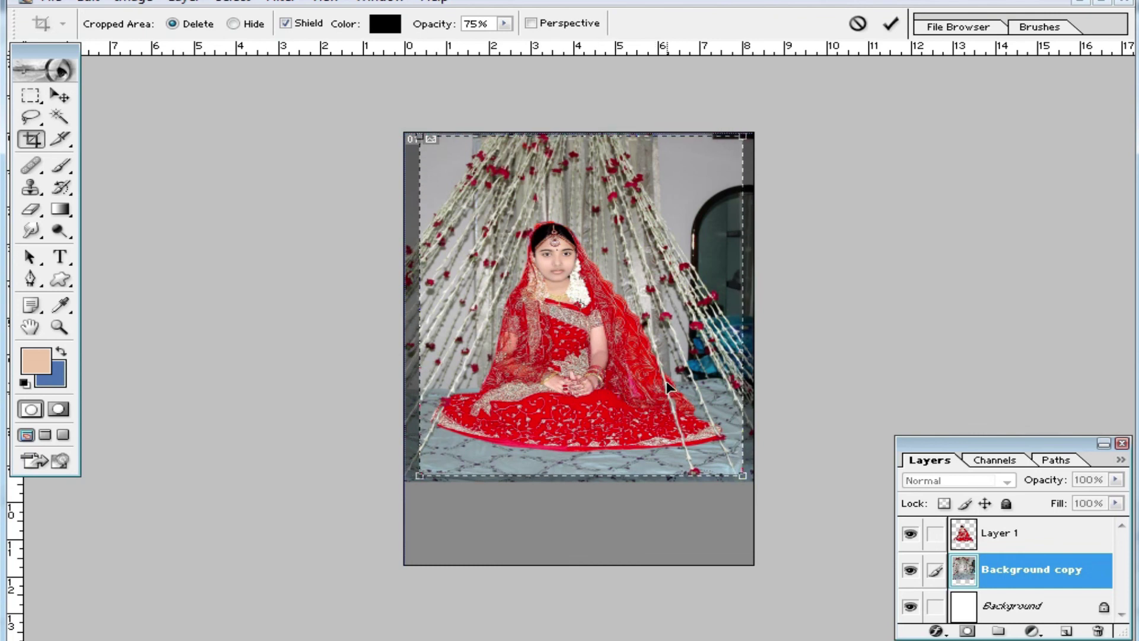
drag(667, 386, 664, 385)
key(Return)
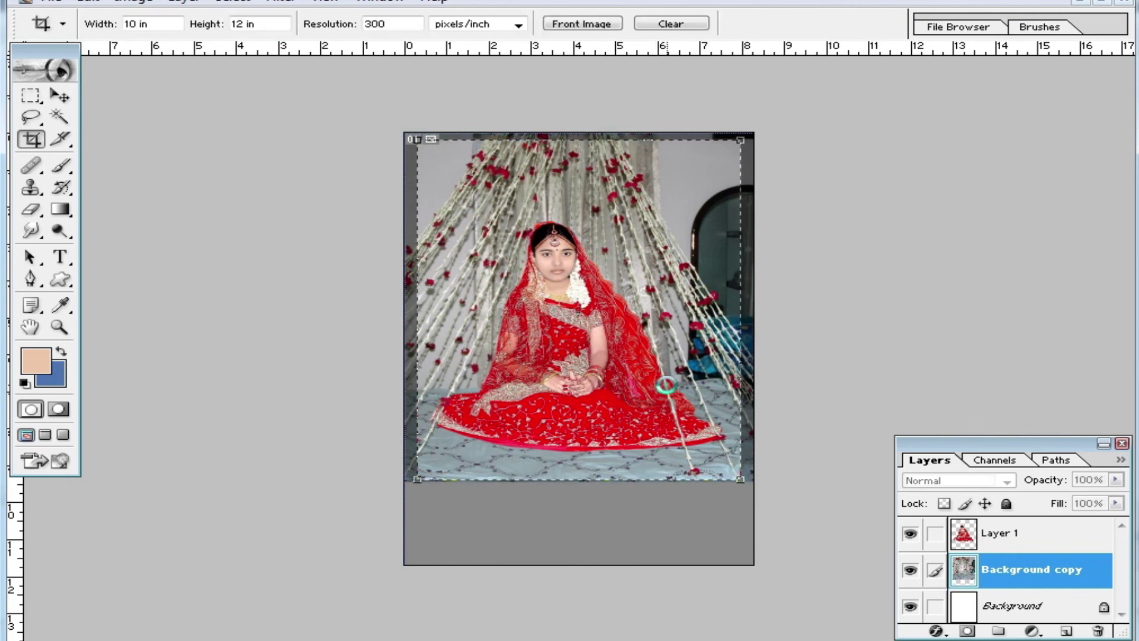
key(ctrl+plus)
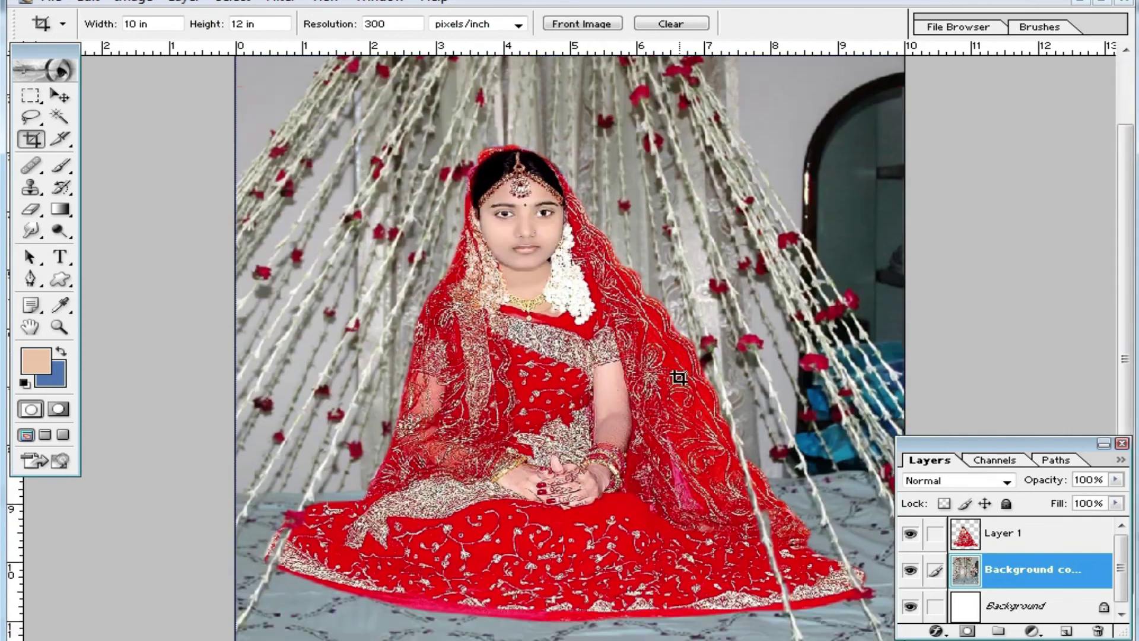
key(ctrl+shift+s)
- Save the cropped photo as the JPEG 65656.jpg with default quality options
text(65656)
click(663, 397)
click(641, 497)
click(1080, 369)
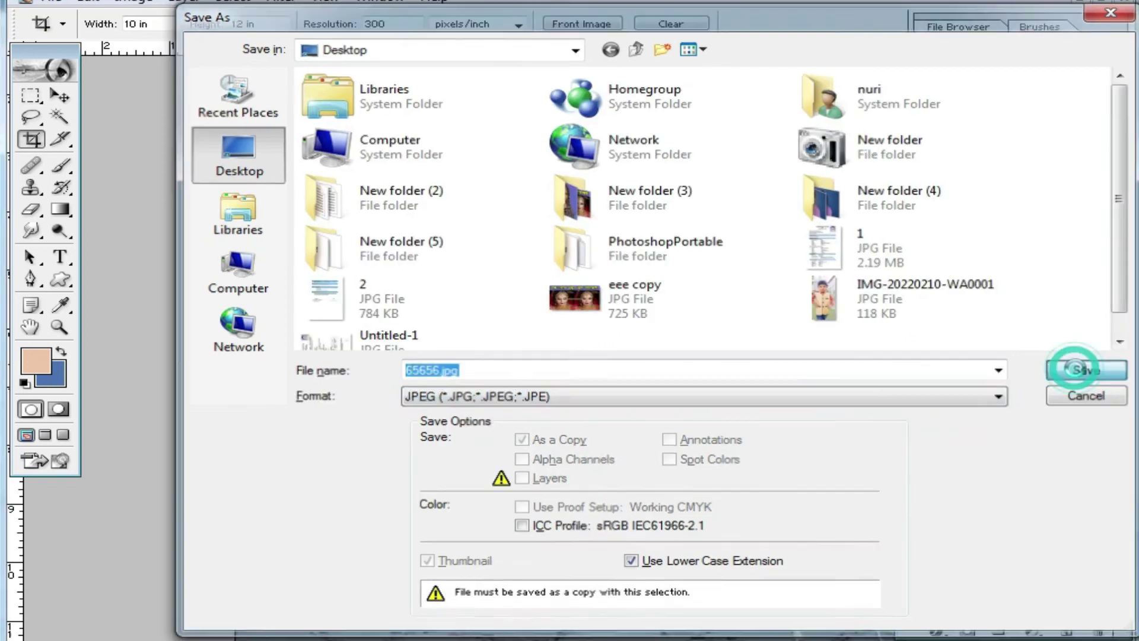
click(733, 188)
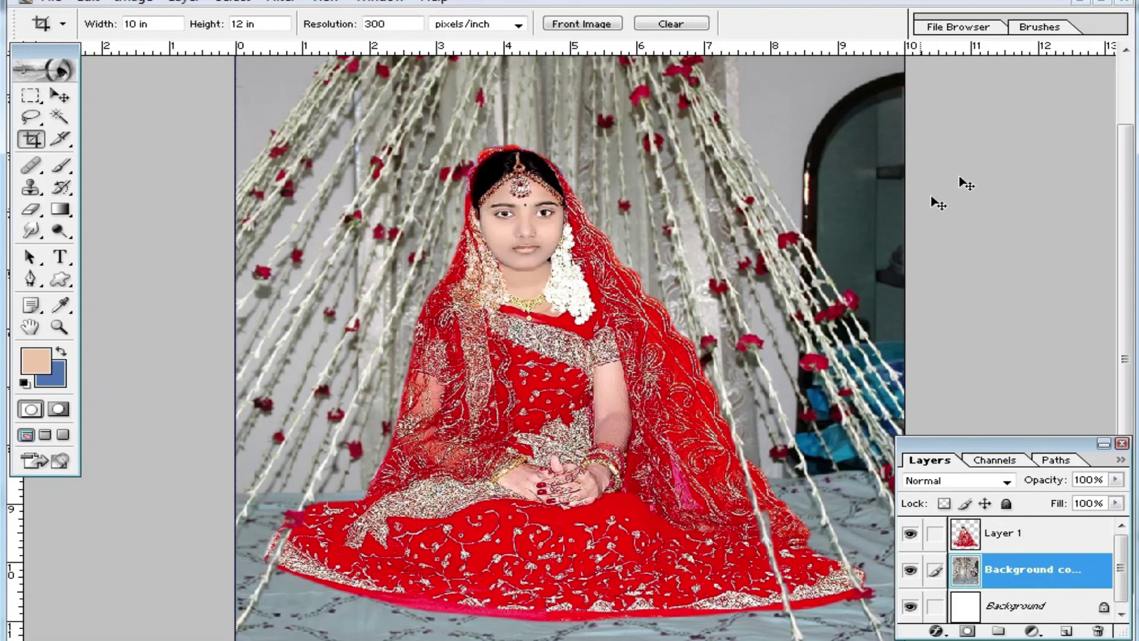
- Close the bride and passport-photo documents without saving changes
click(1121, 3)
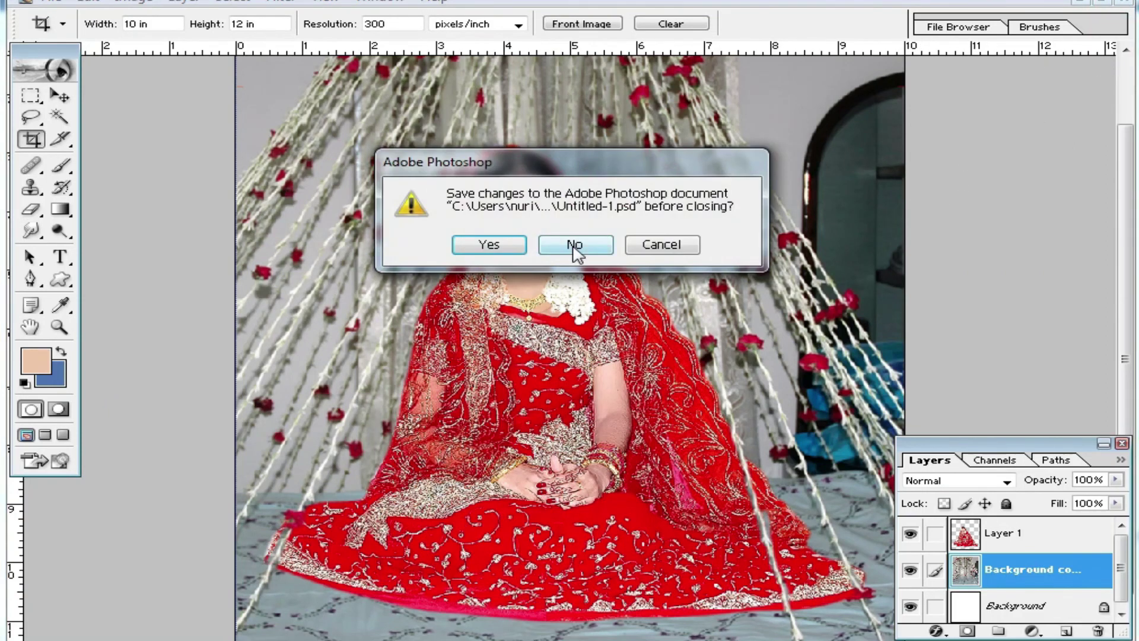
click(575, 245)
click(1130, 5)
click(583, 244)
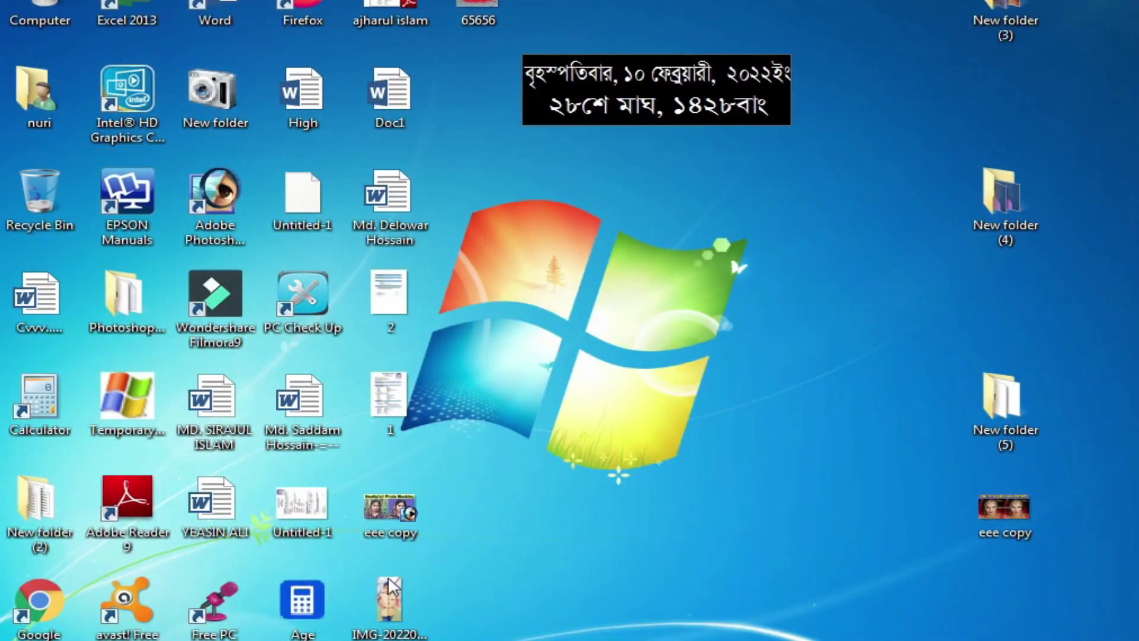
- Move the 65656 image to the desktop centre, rename it 'tania 9888', and copy it
drag(489, 23, 665, 331)
click(657, 328)
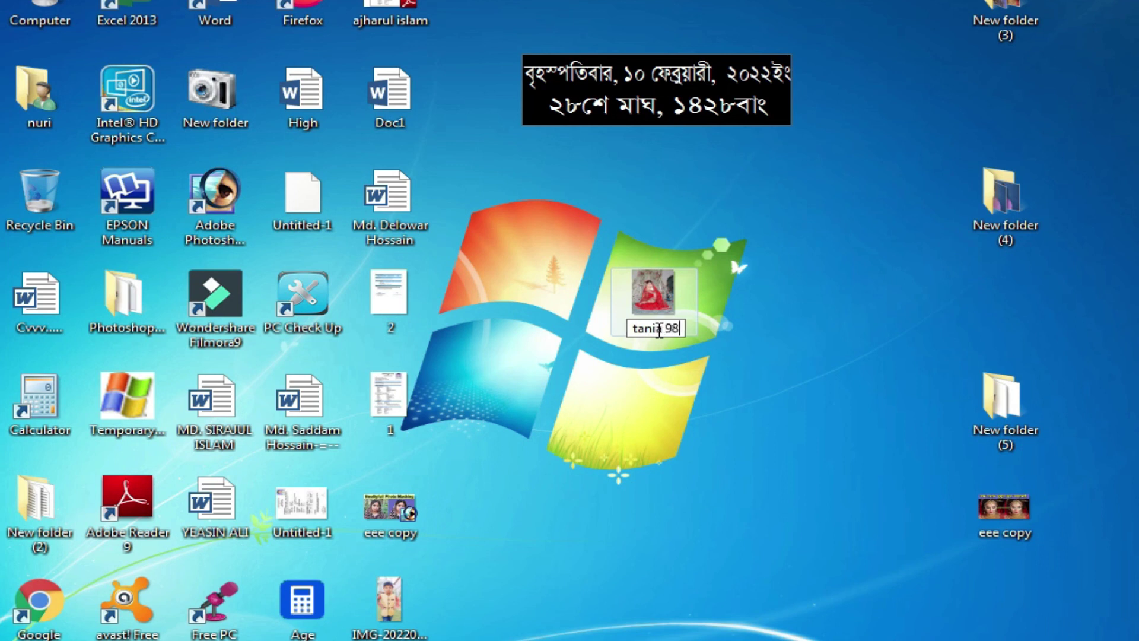
key(Return)
right_click(663, 297)
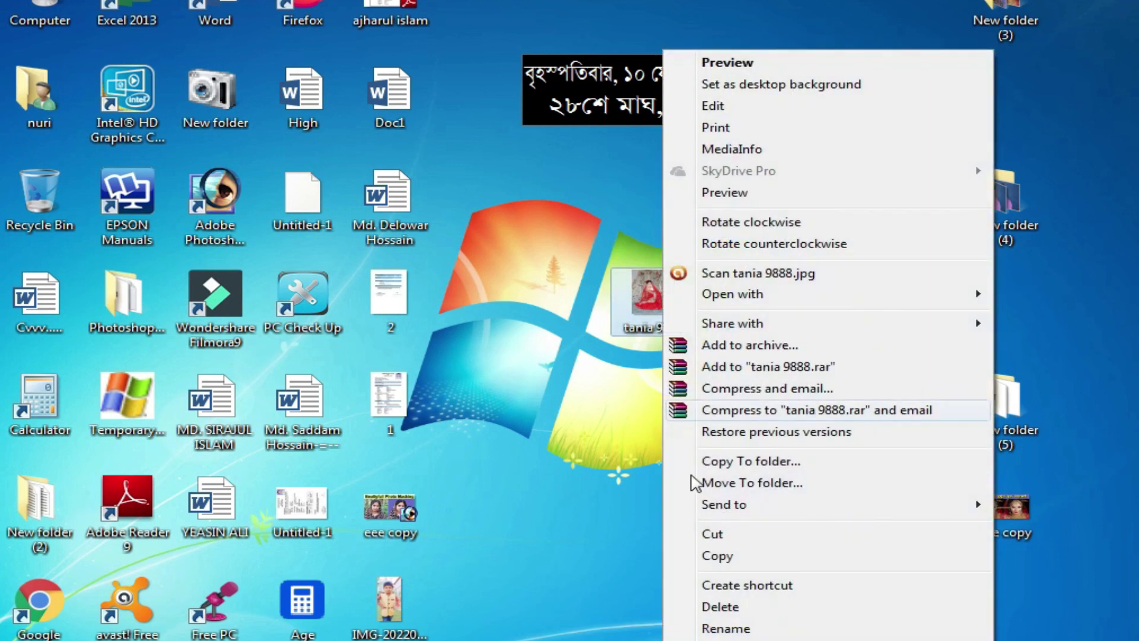
click(717, 556)
- Browse Computer to the Photo (J:) drive and select the New Modiling Soby folder
double_click(40, 9)
click(581, 208)
double_click(582, 208)
click(789, 232)
- Paste the copied photo into New Modiling Soby > Nikon > 2022
double_click(789, 231)
double_click(643, 323)
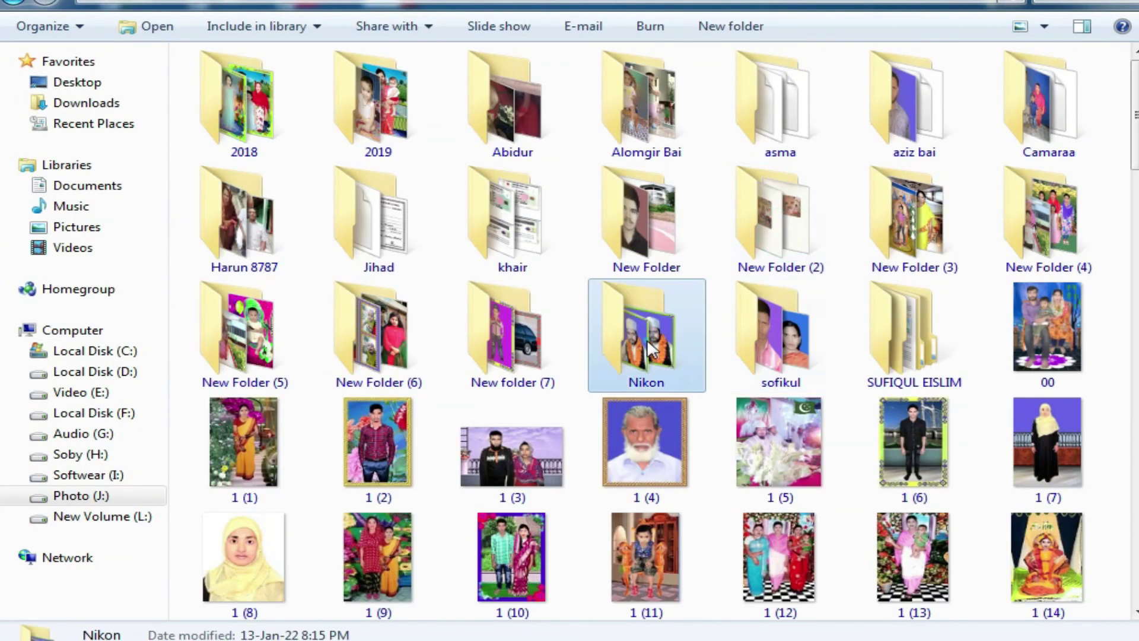
double_click(365, 105)
right_click(737, 378)
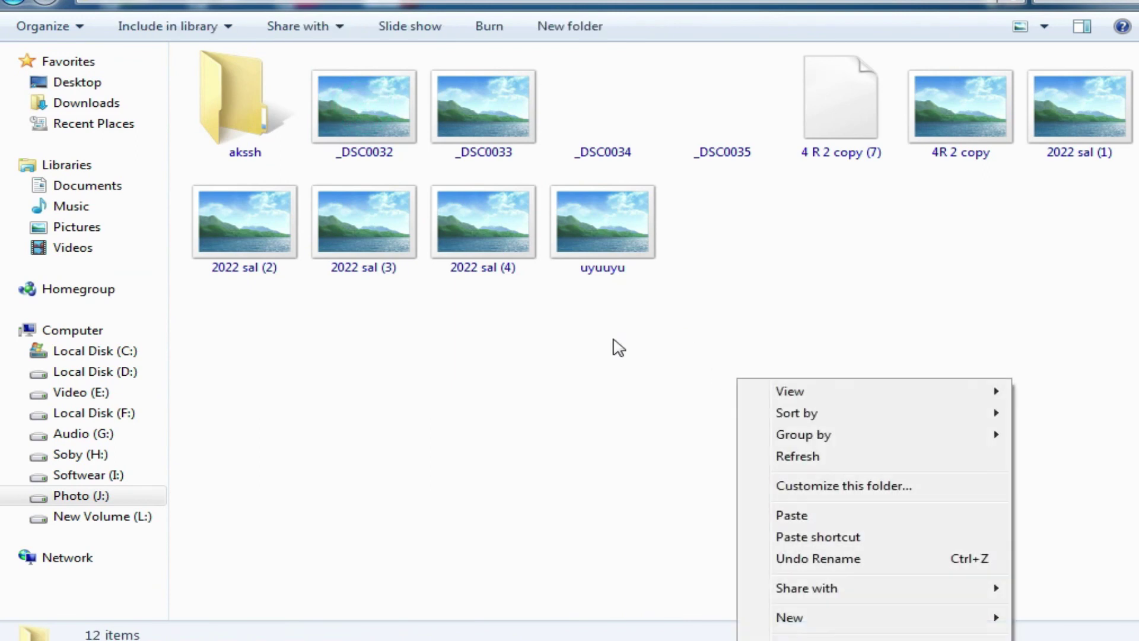
click(824, 518)
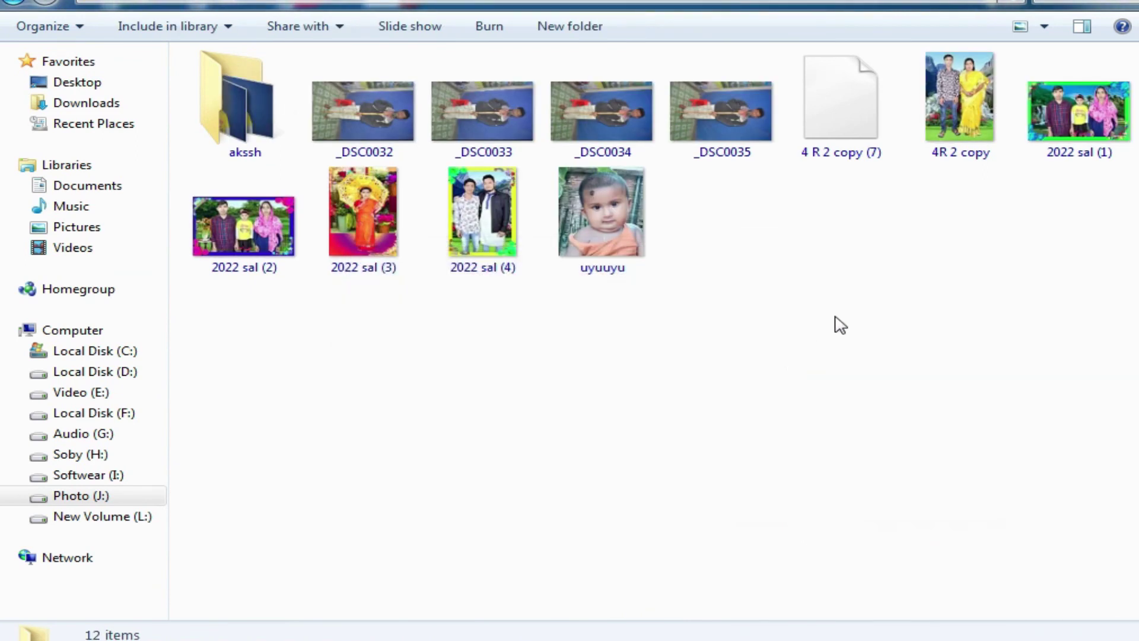
- View the pasted bridal photo, then close the viewer and folder window
double_click(575, 235)
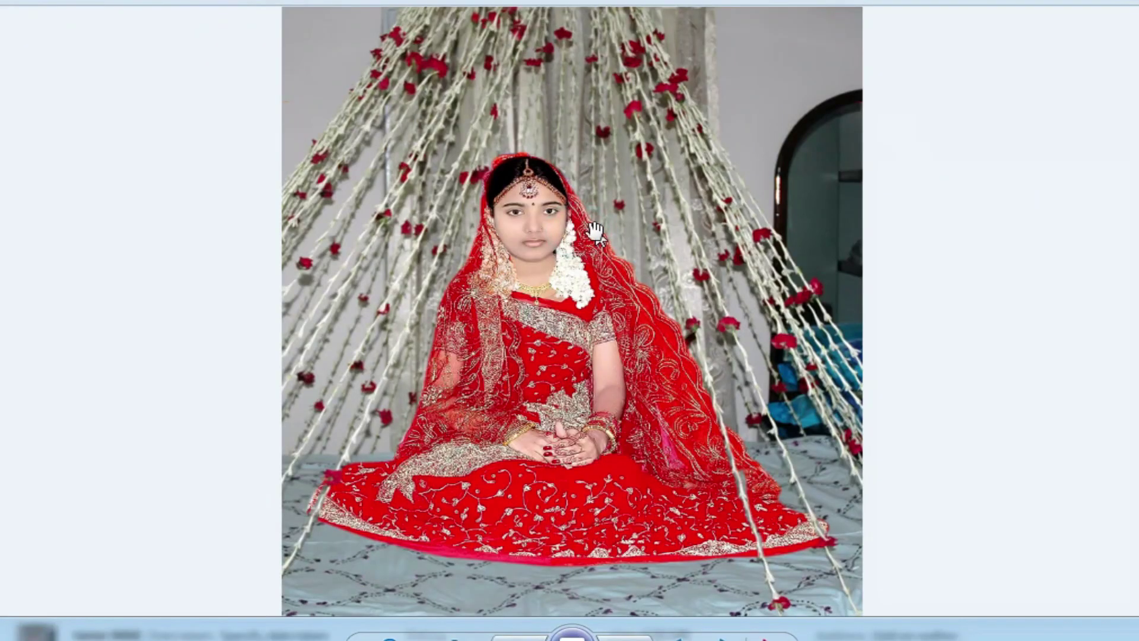
key(alt+F4)
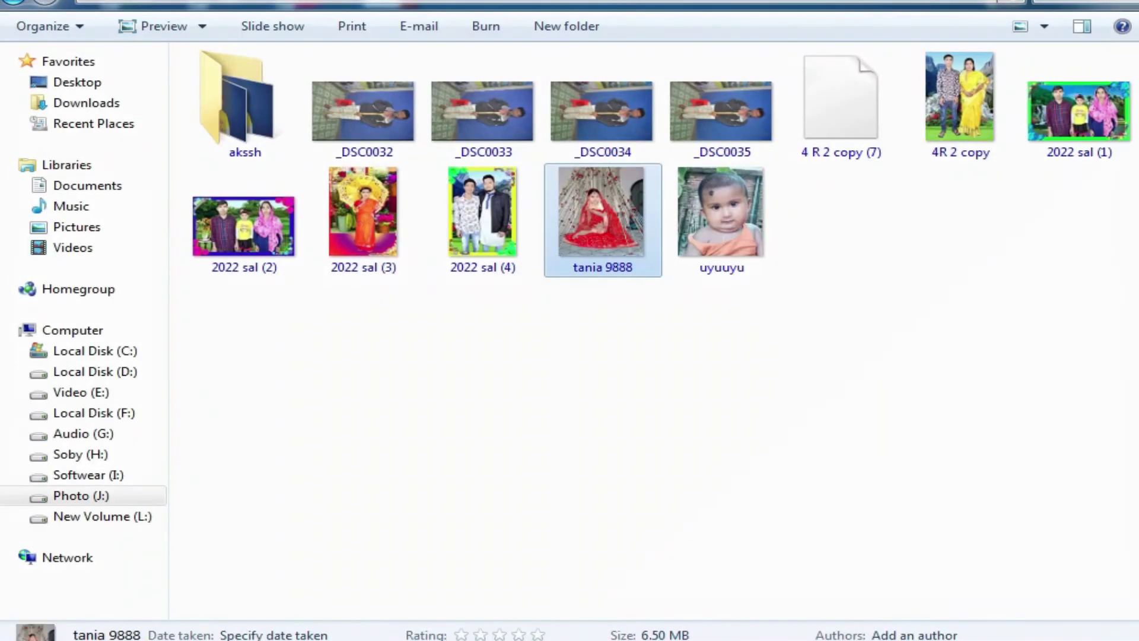
key(alt+F4)
- Move the bridal image icon to the top row and refresh the desktop twice
drag(665, 293, 493, 23)
right_click(586, 231)
click(670, 290)
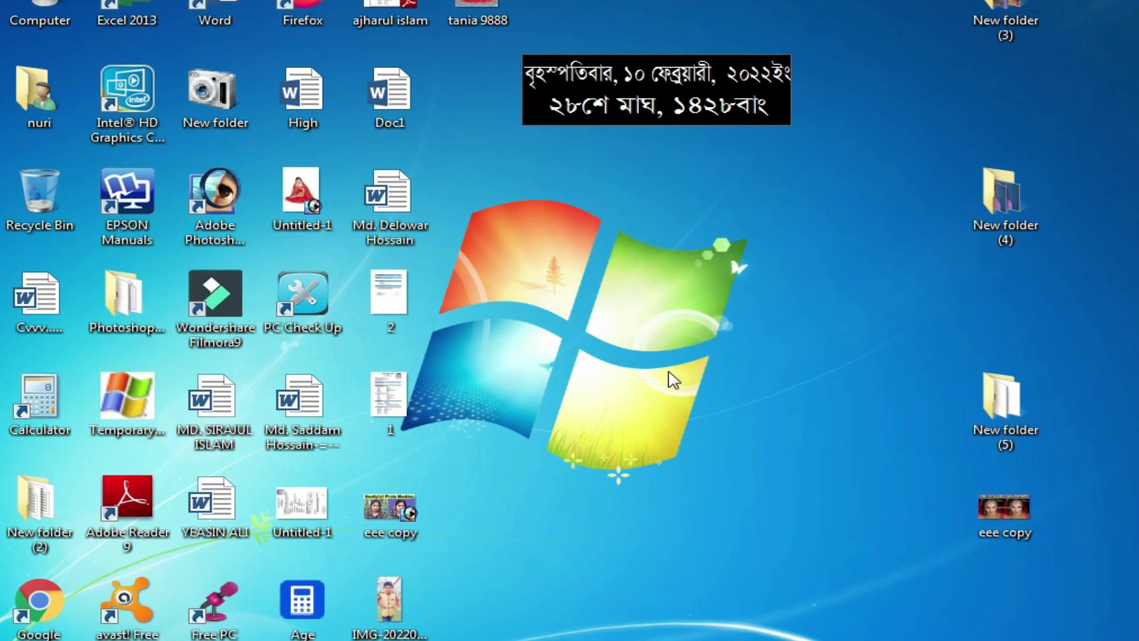
right_click(585, 173)
click(650, 228)
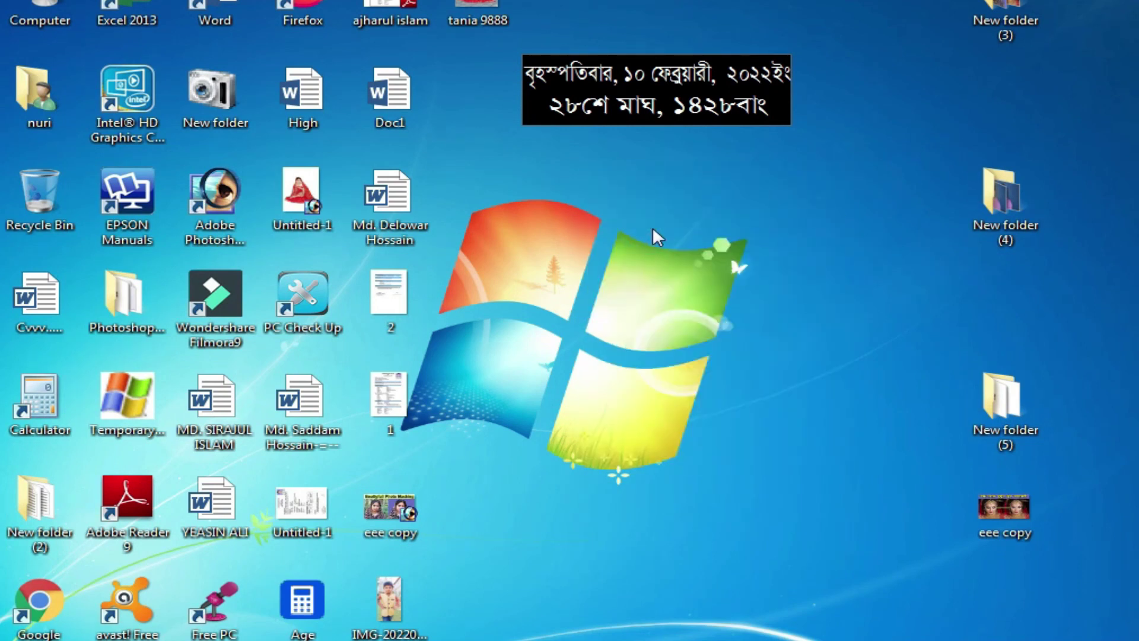